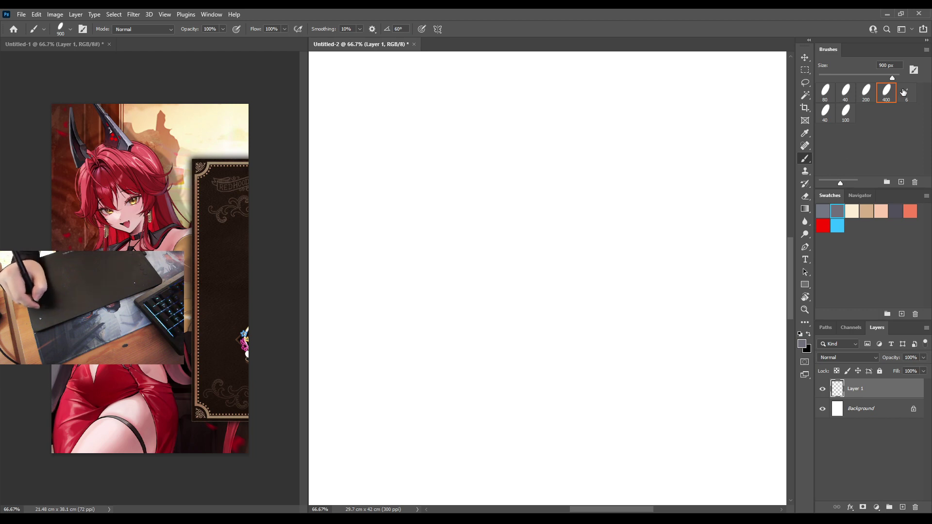
Choose the 6 px brush preset, undo the test stroke and save the drawing as 2300.psd.
{"action": "left_click", "coordinate": [906, 92]}
{"action": "left_click_drag", "start_coordinate": [427, 195], "coordinate": [461, 274]}
{"action": "key", "text": "ctrl+z"}
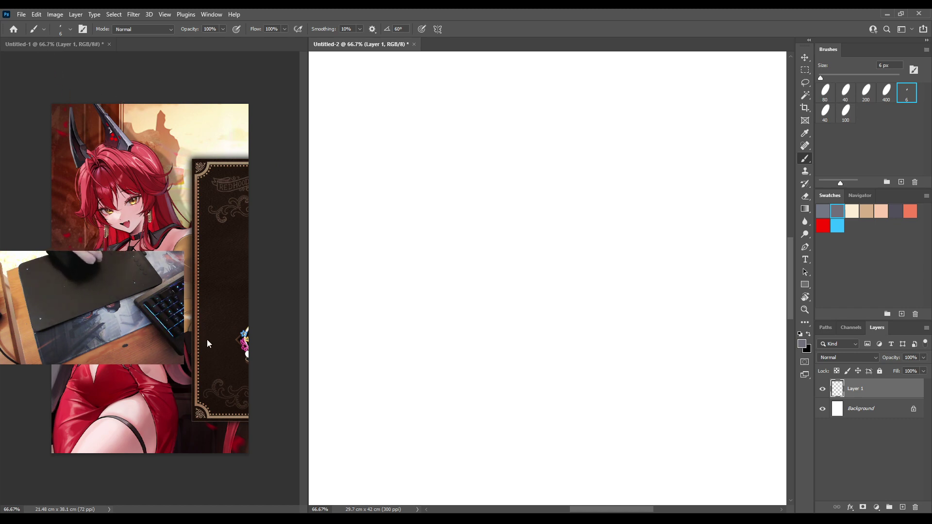
{"action": "key", "text": "Return"}
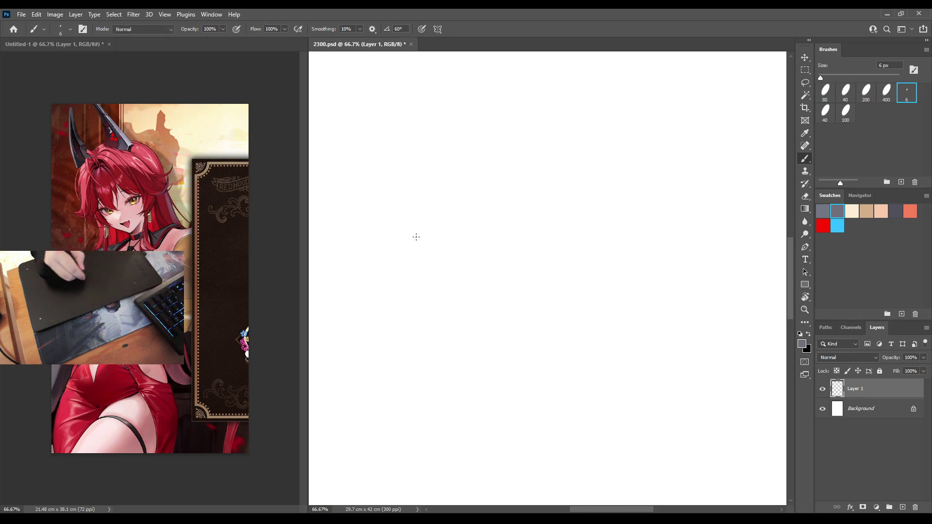
Set the brush opacity to 80% and sketch light crossing curved guidelines for the tilted head.
{"action": "key", "text": "8"}
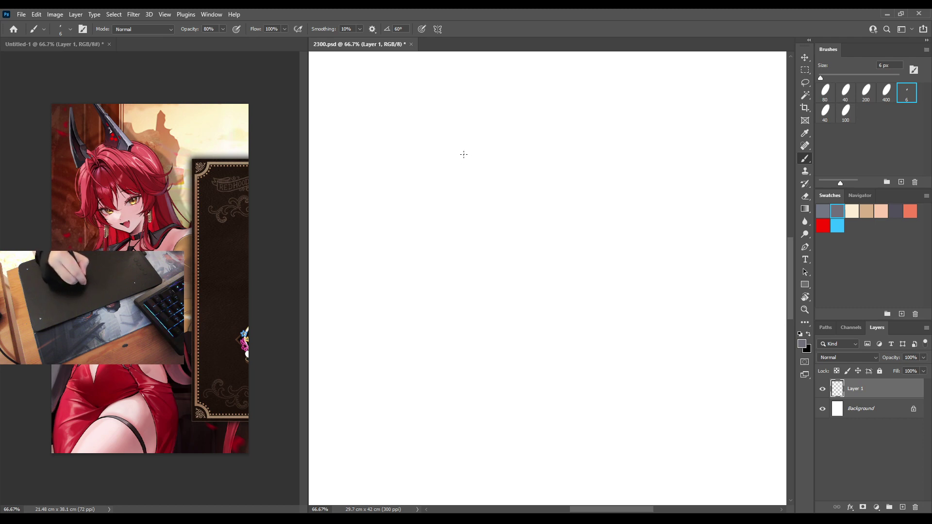
{"action": "mouse_move", "coordinate": [544, 125]}
{"action": "left_mouse_down"}
{"action": "mouse_move", "coordinate": [448, 176]}
{"action": "mouse_move", "coordinate": [541, 134]}
{"action": "left_mouse_up"}
{"action": "key", "text": "ctrl+z"}
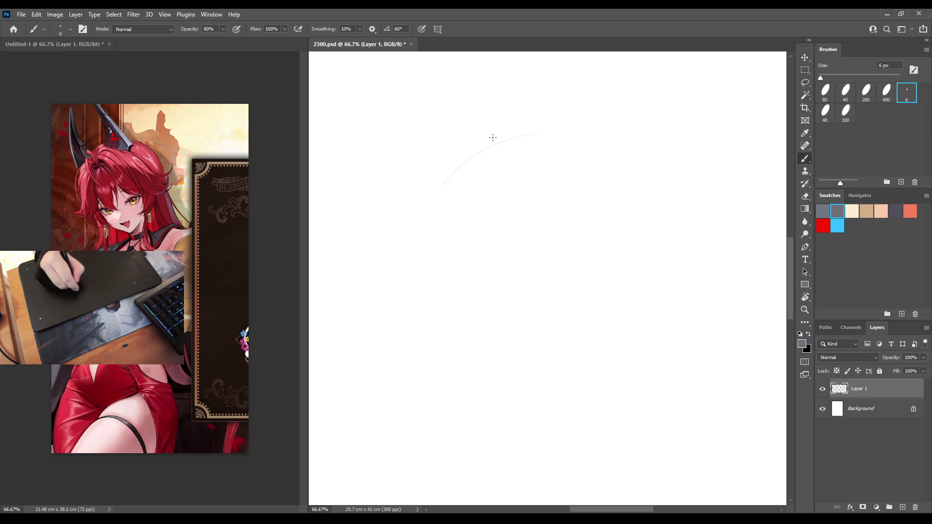
{"action": "left_click_drag", "start_coordinate": [475, 112], "coordinate": [480, 214]}
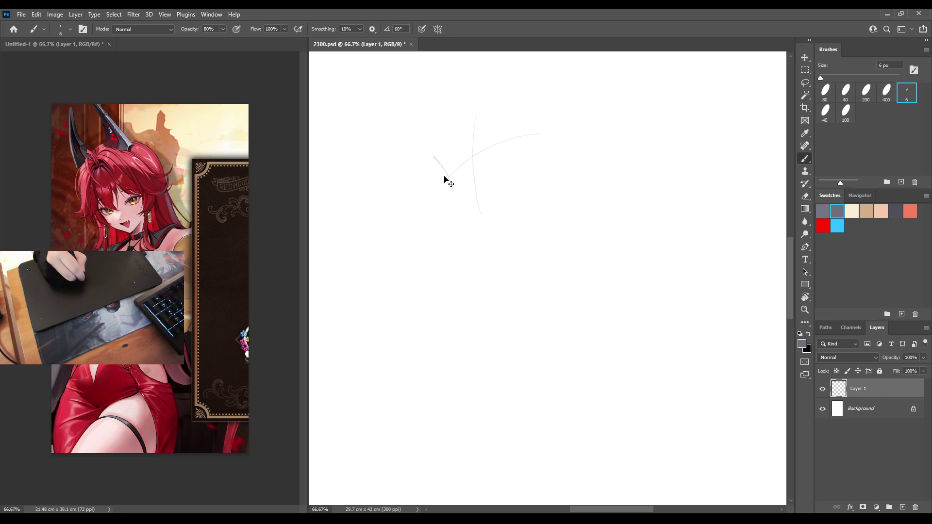
Sketch the face outline from the forehead around the cheek and chin, then along the jaw.
{"action": "mouse_move", "coordinate": [436, 164]}
{"action": "left_mouse_down"}
{"action": "mouse_move", "coordinate": [458, 206]}
{"action": "mouse_move", "coordinate": [457, 239]}
{"action": "mouse_move", "coordinate": [480, 246]}
{"action": "left_mouse_up"}
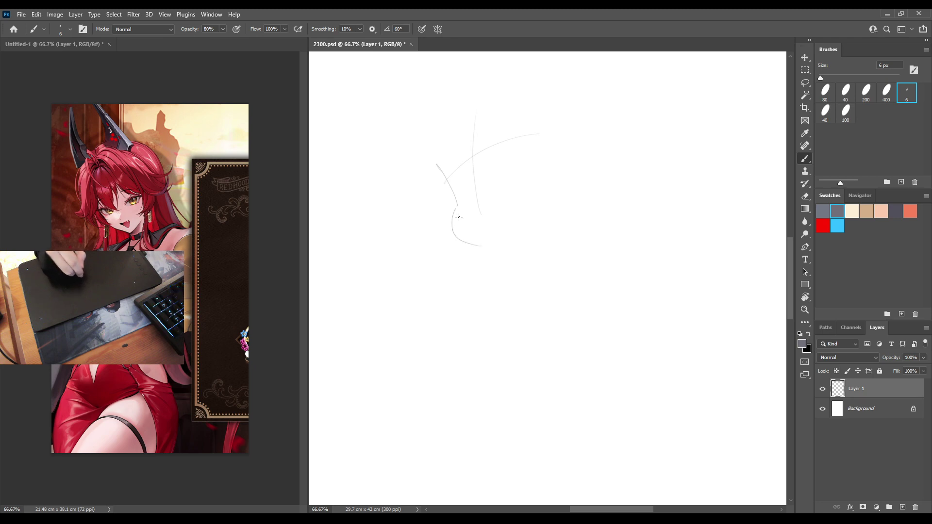
{"action": "key", "text": "ctrl+z"}
{"action": "left_click_drag", "start_coordinate": [456, 209], "coordinate": [482, 246]}
{"action": "key", "text": "ctrl+z"}
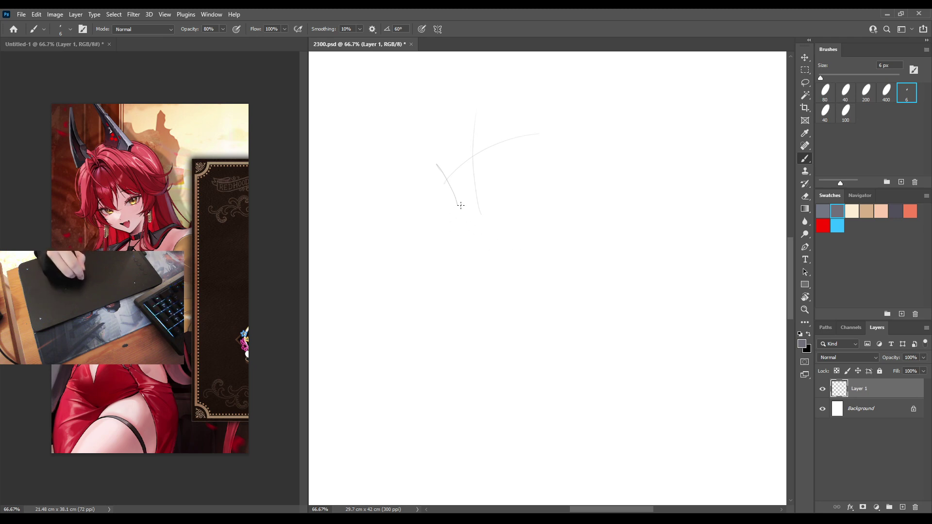
{"action": "mouse_move", "coordinate": [460, 206]}
{"action": "left_mouse_down"}
{"action": "mouse_move", "coordinate": [484, 246]}
{"action": "mouse_move", "coordinate": [580, 220]}
{"action": "left_mouse_up"}
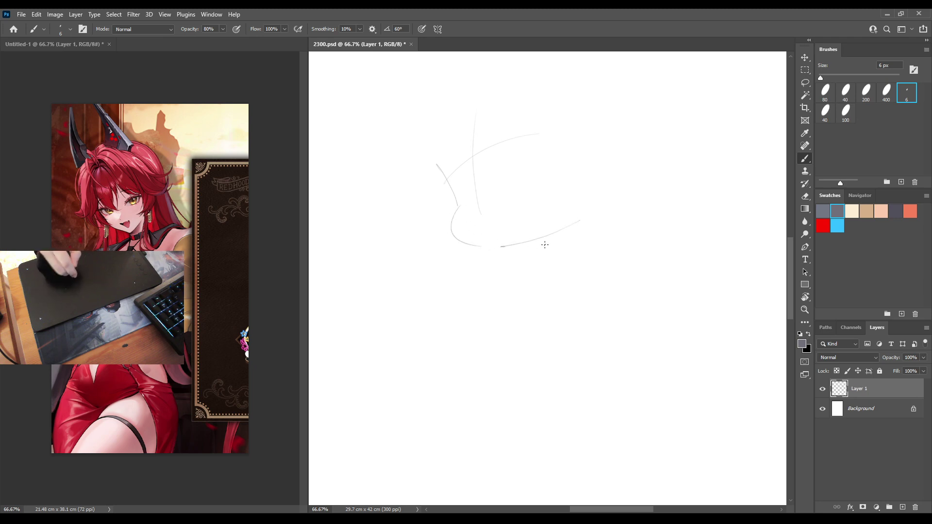
Draw the two neck lines descending from the jawline, redoing the front one.
{"action": "left_click_drag", "start_coordinate": [514, 247], "coordinate": [489, 292]}
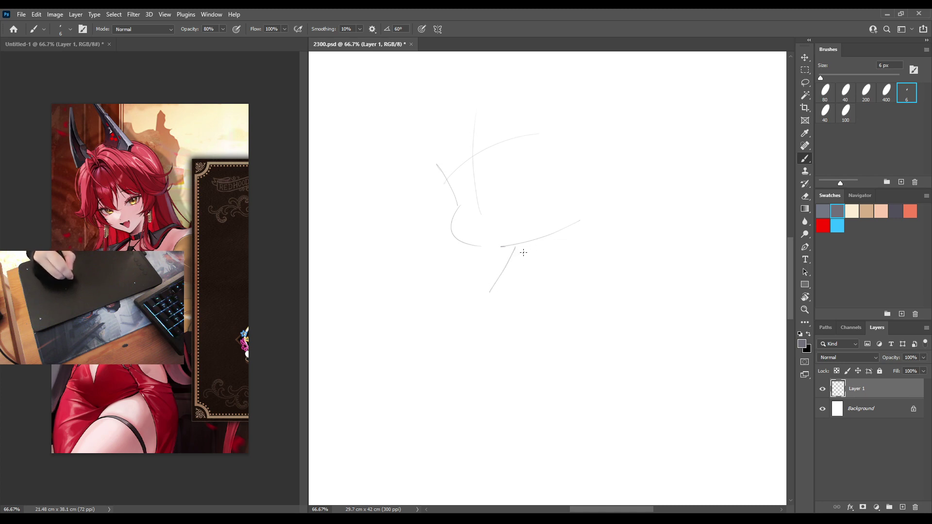
{"action": "key", "text": "ctrl+z"}
{"action": "left_click_drag", "start_coordinate": [511, 248], "coordinate": [487, 290]}
{"action": "left_click_drag", "start_coordinate": [550, 235], "coordinate": [550, 289]}
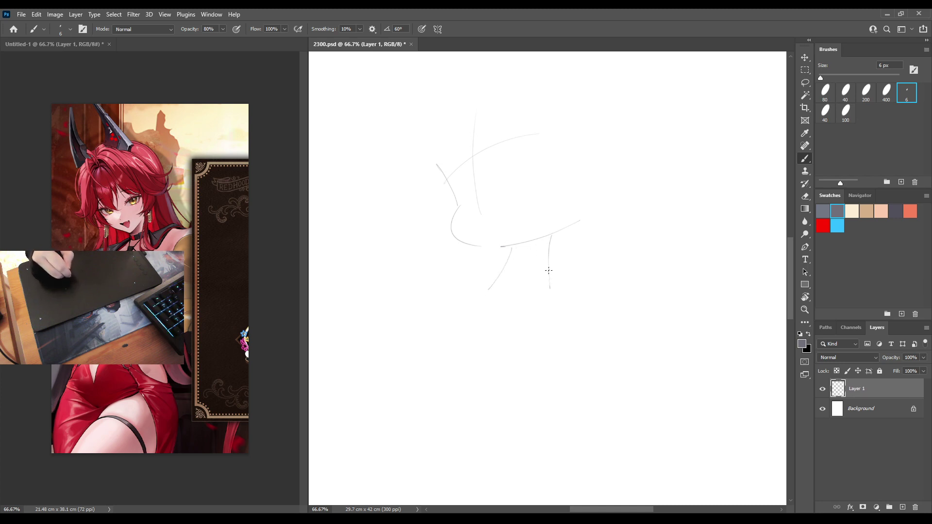
Hatch the shadow under the jaw and trim the lower end of the back neck line with the Eraser.
{"action": "left_click_drag", "start_coordinate": [550, 238], "coordinate": [512, 268]}
{"action": "key", "text": "ctrl+z"}
{"action": "mouse_move", "coordinate": [546, 242]}
{"action": "left_mouse_down"}
{"action": "mouse_move", "coordinate": [508, 267]}
{"action": "mouse_move", "coordinate": [517, 261]}
{"action": "left_mouse_up"}
{"action": "left_click_drag", "start_coordinate": [529, 244], "coordinate": [524, 256]}
{"action": "mouse_move", "coordinate": [535, 242]}
{"action": "left_mouse_down"}
{"action": "mouse_move", "coordinate": [531, 250]}
{"action": "mouse_move", "coordinate": [540, 246]}
{"action": "left_mouse_up"}
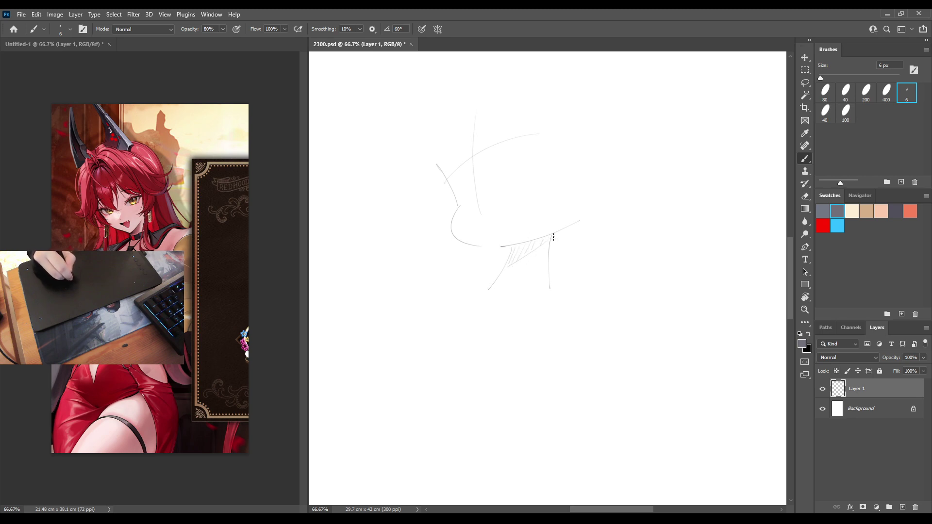
{"action": "key", "text": "e"}
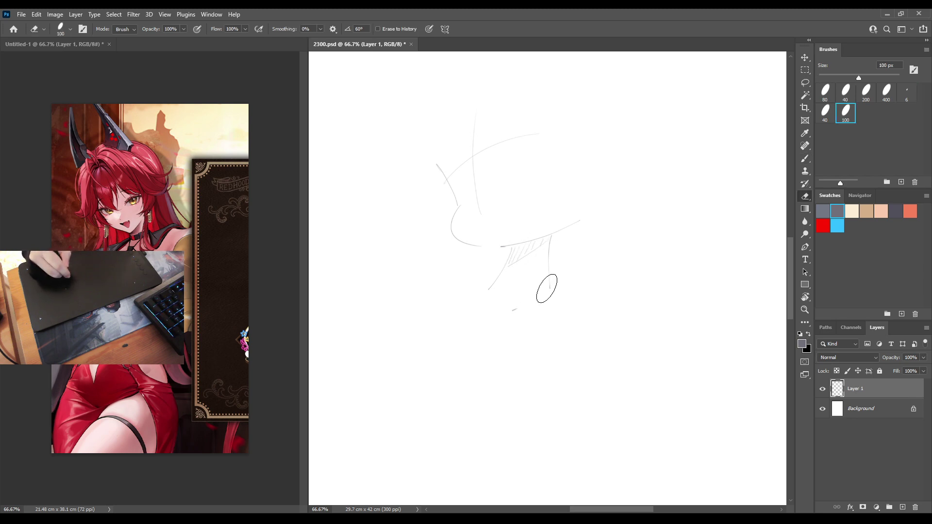
{"action": "key", "text": "b"}
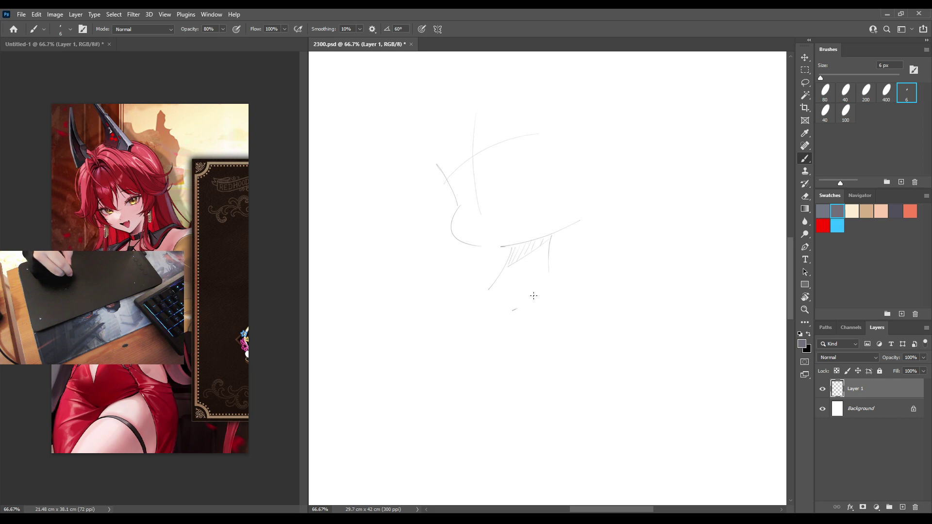
Sketch the rounded right shoulder, the collarbone marks and the left shoulder curve flowing from the neck.
{"action": "mouse_move", "coordinate": [532, 297]}
{"action": "left_mouse_down"}
{"action": "mouse_move", "coordinate": [599, 250]}
{"action": "mouse_move", "coordinate": [583, 342]}
{"action": "left_mouse_up"}
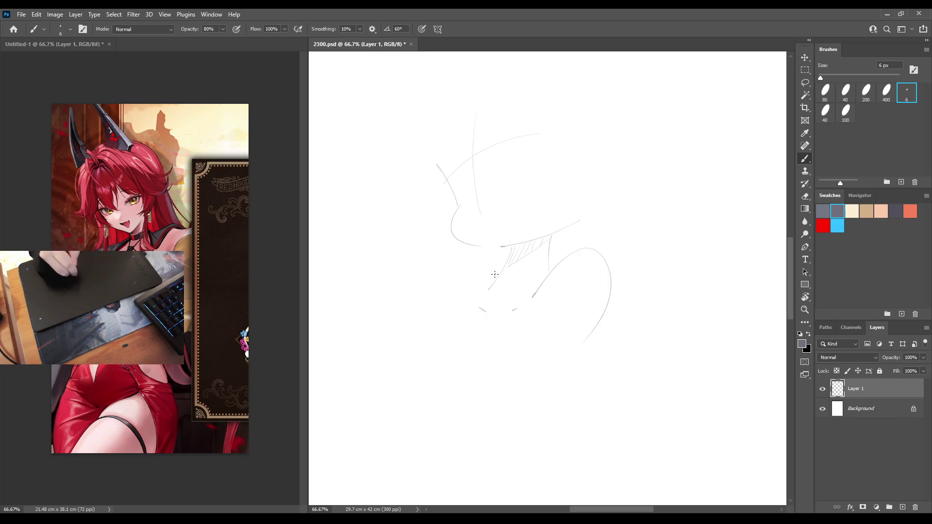
{"action": "left_click_drag", "start_coordinate": [500, 266], "coordinate": [460, 299]}
{"action": "key", "text": "ctrl+z"}
{"action": "mouse_move", "coordinate": [501, 267]}
{"action": "left_mouse_down"}
{"action": "mouse_move", "coordinate": [454, 303]}
{"action": "mouse_move", "coordinate": [429, 326]}
{"action": "left_mouse_up"}
{"action": "key", "text": "ctrl+z"}
{"action": "left_click_drag", "start_coordinate": [484, 291], "coordinate": [420, 342]}
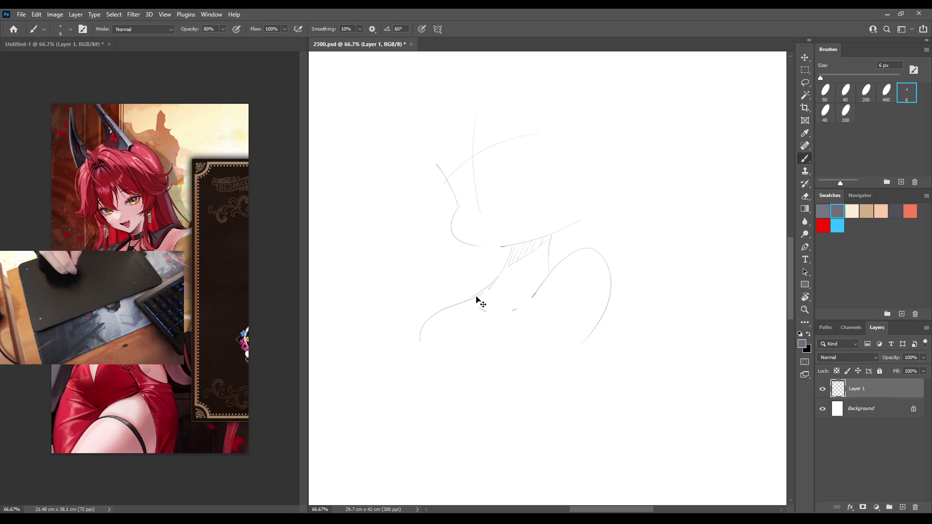
{"action": "key", "text": "ctrl+z"}
{"action": "mouse_move", "coordinate": [485, 289]}
{"action": "left_mouse_down"}
{"action": "mouse_move", "coordinate": [444, 307]}
{"action": "mouse_move", "coordinate": [424, 334]}
{"action": "left_mouse_up"}
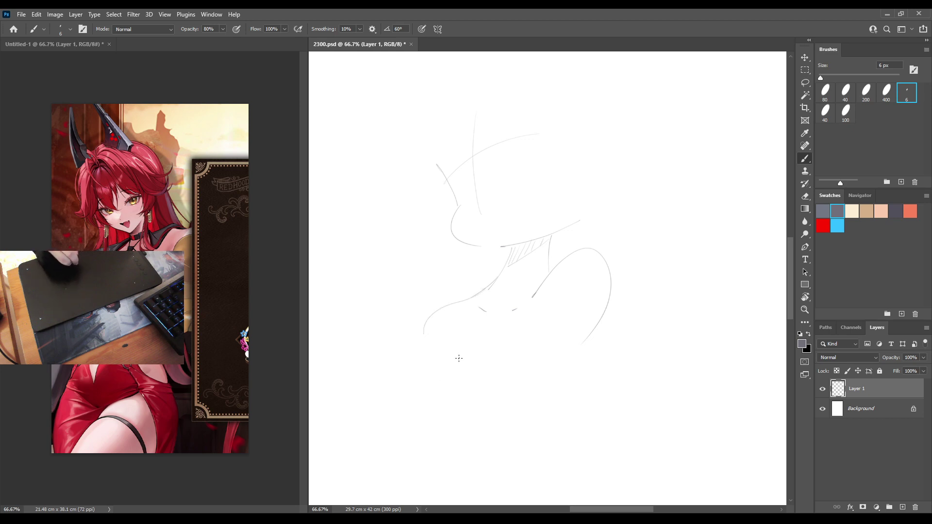
Sketch the armpit marks, both torso side contours and the upper line of the left arm.
{"action": "left_click_drag", "start_coordinate": [481, 339], "coordinate": [481, 354]}
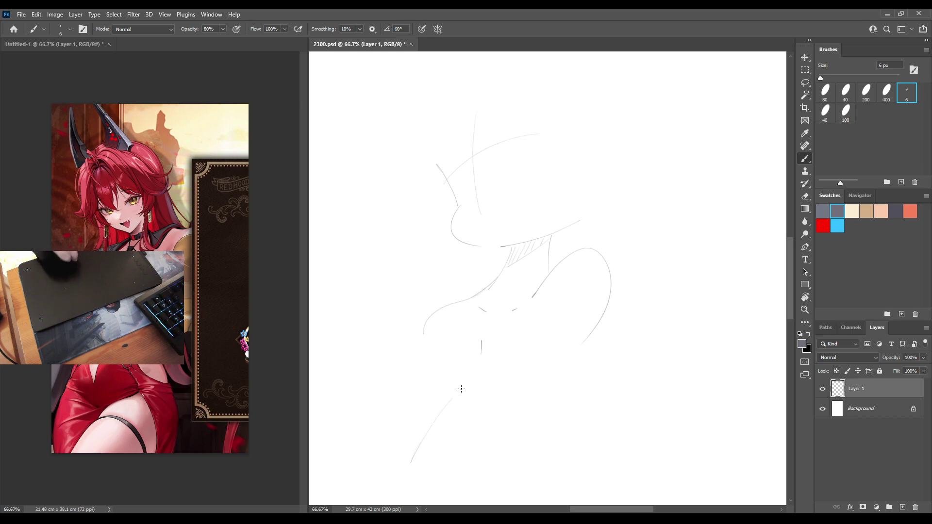
{"action": "key", "text": "ctrl+z"}
{"action": "left_click_drag", "start_coordinate": [409, 456], "coordinate": [469, 374]}
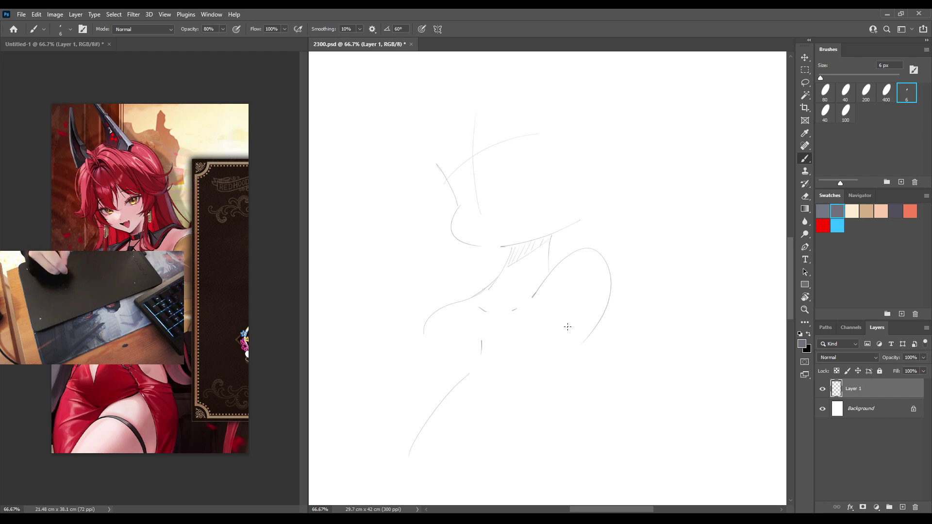
{"action": "mouse_move", "coordinate": [566, 323]}
{"action": "left_mouse_down"}
{"action": "mouse_move", "coordinate": [562, 442]}
{"action": "mouse_move", "coordinate": [549, 464]}
{"action": "left_mouse_up"}
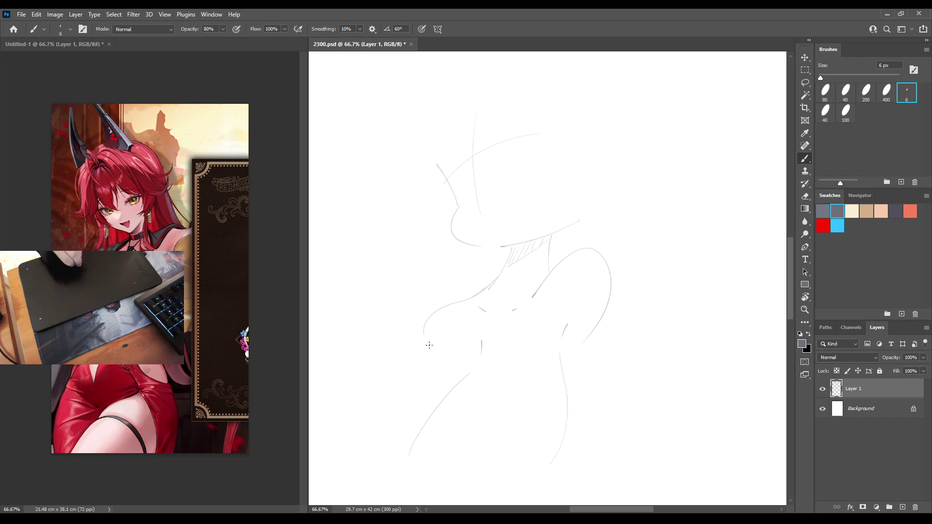
{"action": "left_click_drag", "start_coordinate": [336, 438], "coordinate": [418, 365]}
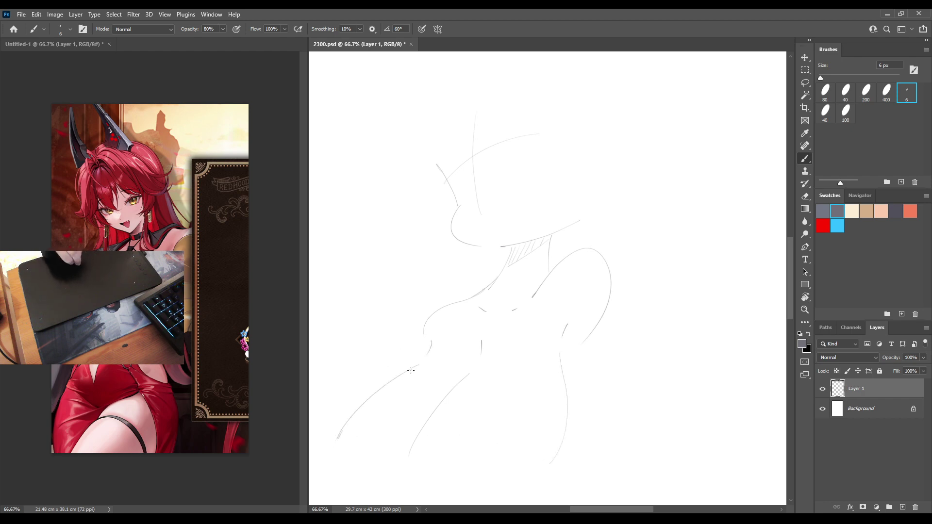
Erase the lower part of the right shoulder arc and redraw it as a long outer arm line.
{"action": "key", "text": "e"}
{"action": "mouse_move", "coordinate": [585, 341]}
{"action": "left_mouse_down"}
{"action": "mouse_move", "coordinate": [610, 299]}
{"action": "mouse_move", "coordinate": [574, 401]}
{"action": "left_mouse_up"}
{"action": "key", "text": "b"}
{"action": "key", "text": "ctrl+z"}
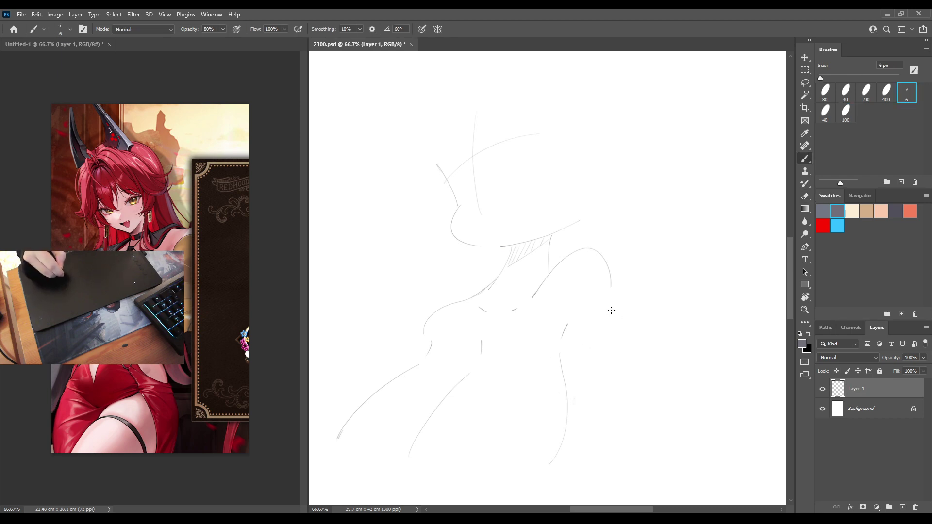
{"action": "left_click_drag", "start_coordinate": [610, 306], "coordinate": [584, 440]}
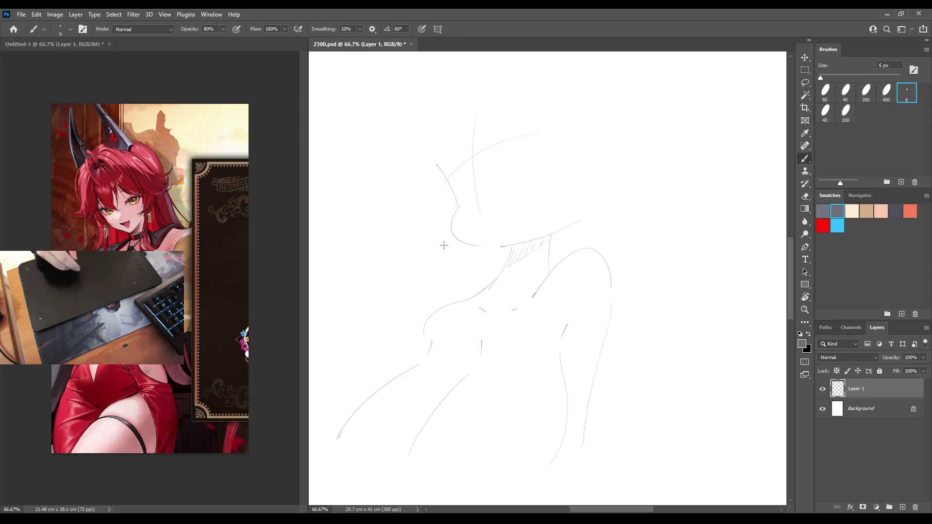
Check the pose with the canvas flipped horizontally and redraw the left shoulder as a fuller, wider curve.
{"action": "key", "text": "ctrl+shift+h"}
{"action": "key", "text": "ctrl+shift+h"}
{"action": "key", "text": "e"}
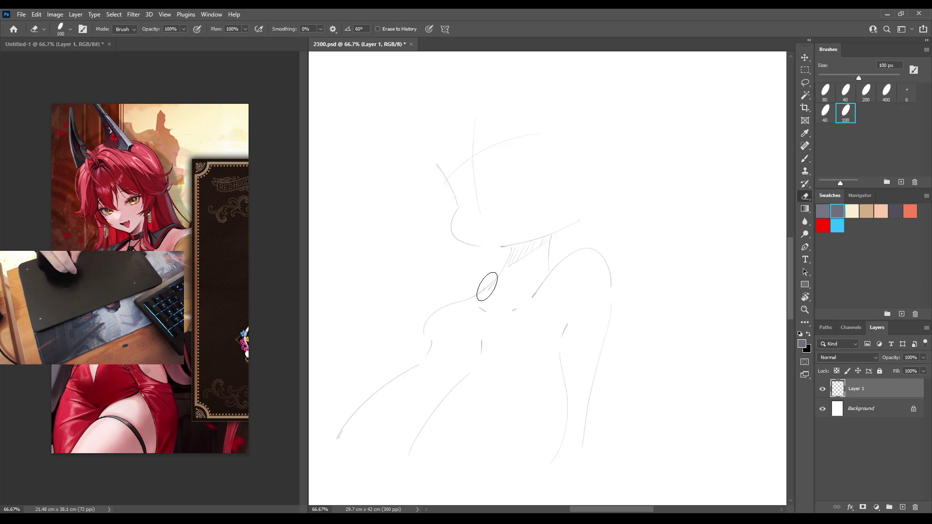
{"action": "key", "text": "b"}
{"action": "mouse_move", "coordinate": [485, 290]}
{"action": "left_mouse_down"}
{"action": "mouse_move", "coordinate": [446, 303]}
{"action": "mouse_move", "coordinate": [418, 351]}
{"action": "left_mouse_up"}
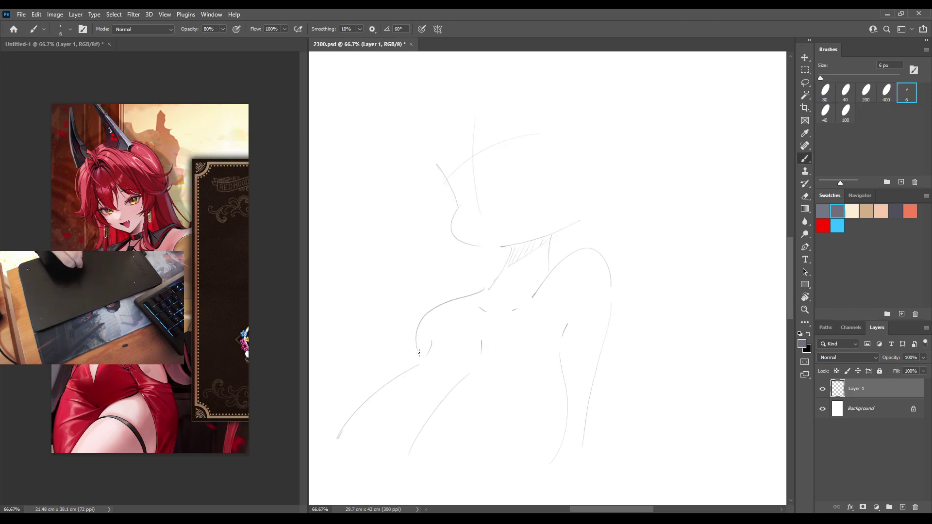
{"action": "key", "text": "ctrl+z"}
{"action": "mouse_move", "coordinate": [496, 278]}
{"action": "left_mouse_down"}
{"action": "mouse_move", "coordinate": [414, 340]}
{"action": "mouse_move", "coordinate": [457, 303]}
{"action": "mouse_move", "coordinate": [415, 361]}
{"action": "left_mouse_up"}
{"action": "key", "text": "ctrl+z"}
{"action": "key", "text": "ctrl+shift+h"}
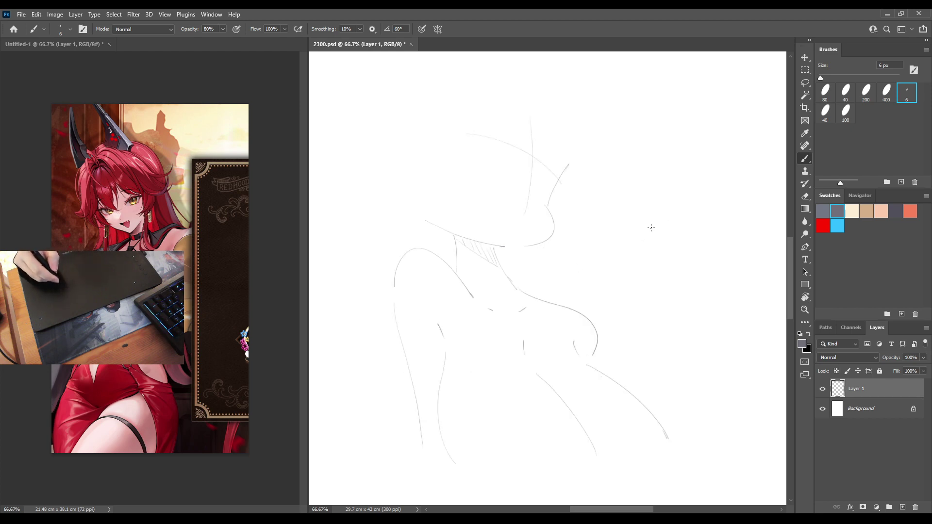
{"action": "key", "text": "ctrl+shift+h"}
Erase the crossing head guidelines and redraw the vertical facial guideline as a slanted line.
{"action": "key", "text": "e"}
{"action": "mouse_move", "coordinate": [473, 124]}
{"action": "left_mouse_down"}
{"action": "mouse_move", "coordinate": [492, 218]}
{"action": "mouse_move", "coordinate": [458, 171]}
{"action": "mouse_move", "coordinate": [547, 139]}
{"action": "left_mouse_up"}
{"action": "key", "text": "b"}
{"action": "key", "text": "e"}
{"action": "left_click_drag", "start_coordinate": [547, 138], "coordinate": [452, 169]}
{"action": "key", "text": "b"}
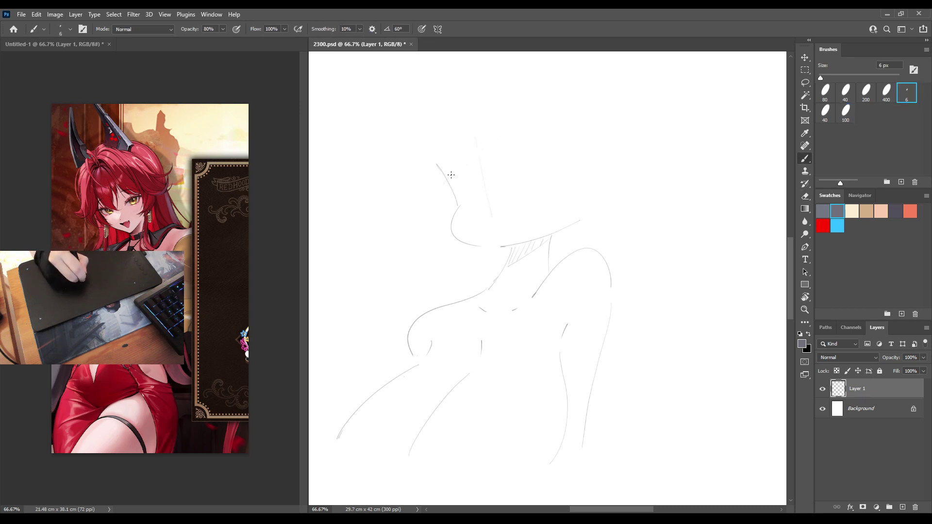
Redraw the horizontal facial guideline as a flatter arc set lower across the head, erasing the earlier attempt.
{"action": "key", "text": "ctrl+z"}
{"action": "mouse_move", "coordinate": [448, 173]}
{"action": "left_mouse_down"}
{"action": "mouse_move", "coordinate": [485, 146]}
{"action": "mouse_move", "coordinate": [550, 145]}
{"action": "left_mouse_up"}
{"action": "key", "text": "e"}
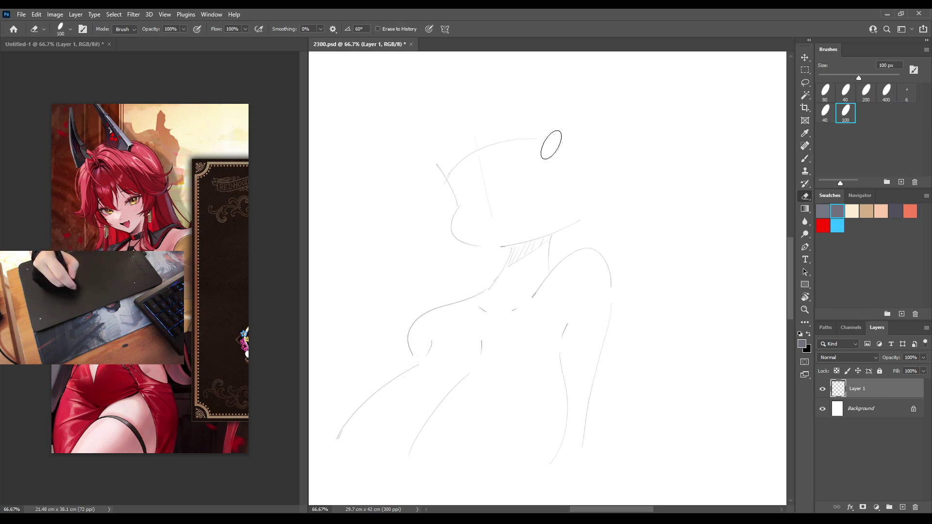
{"action": "key", "text": "b"}
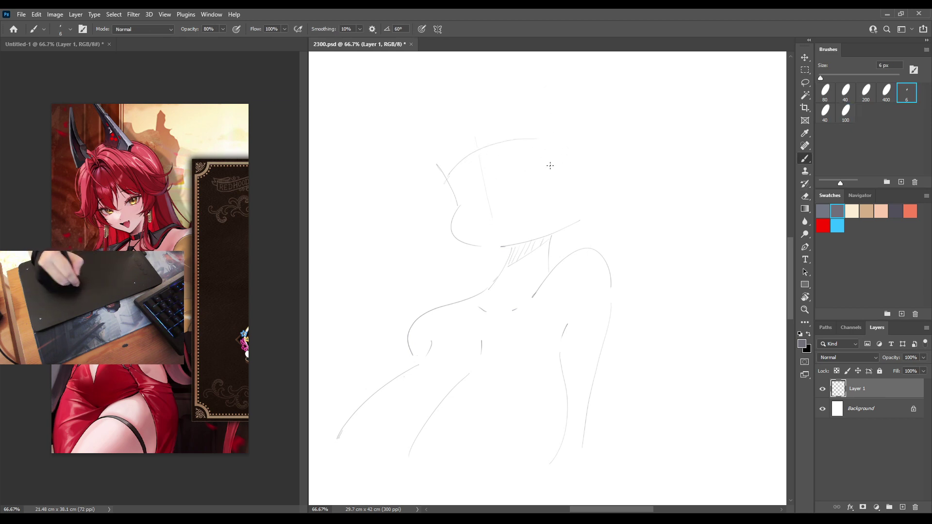
{"action": "key", "text": "e"}
{"action": "mouse_move", "coordinate": [456, 171]}
{"action": "left_mouse_down"}
{"action": "mouse_move", "coordinate": [462, 160]}
{"action": "mouse_move", "coordinate": [564, 145]}
{"action": "left_mouse_up"}
{"action": "key", "text": "b"}
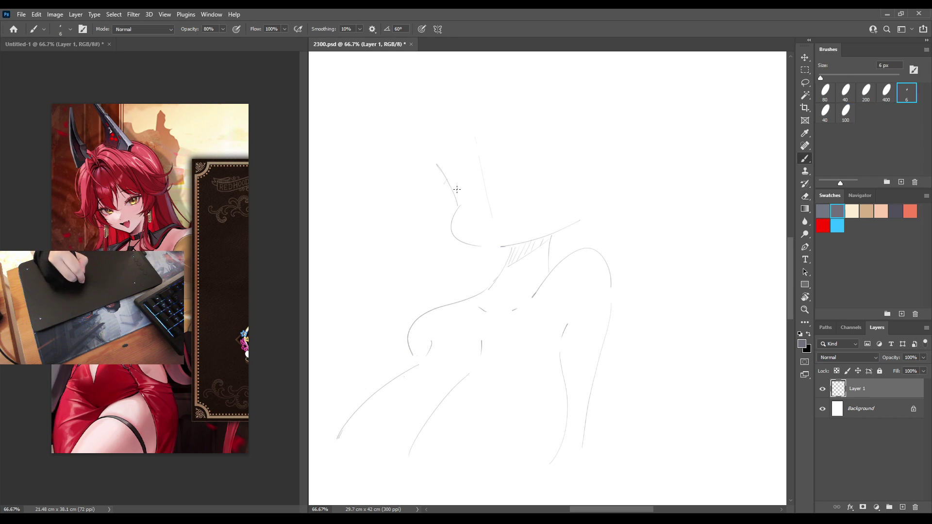
{"action": "key", "text": "ctrl+z"}
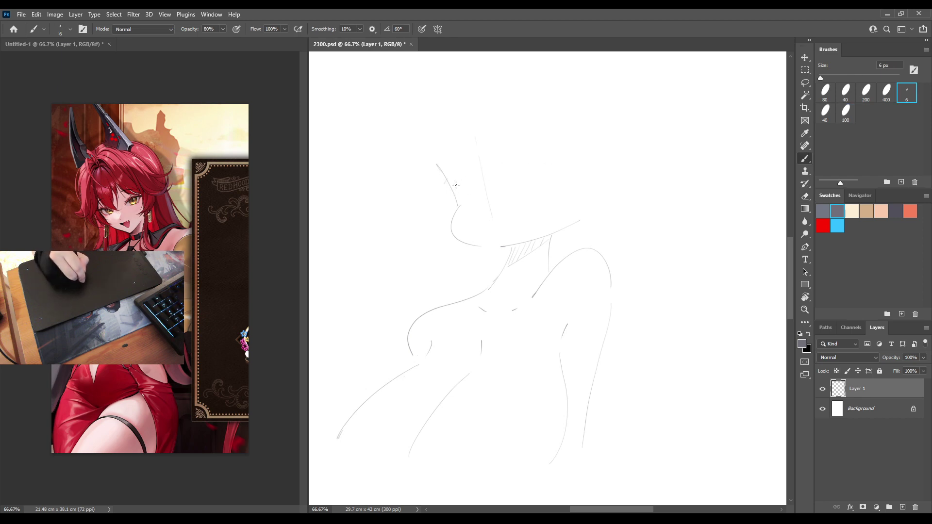
{"action": "mouse_move", "coordinate": [453, 190]}
{"action": "left_mouse_down"}
{"action": "mouse_move", "coordinate": [468, 174]}
{"action": "mouse_move", "coordinate": [554, 162]}
{"action": "mouse_move", "coordinate": [454, 189]}
{"action": "mouse_move", "coordinate": [544, 160]}
{"action": "left_mouse_up"}
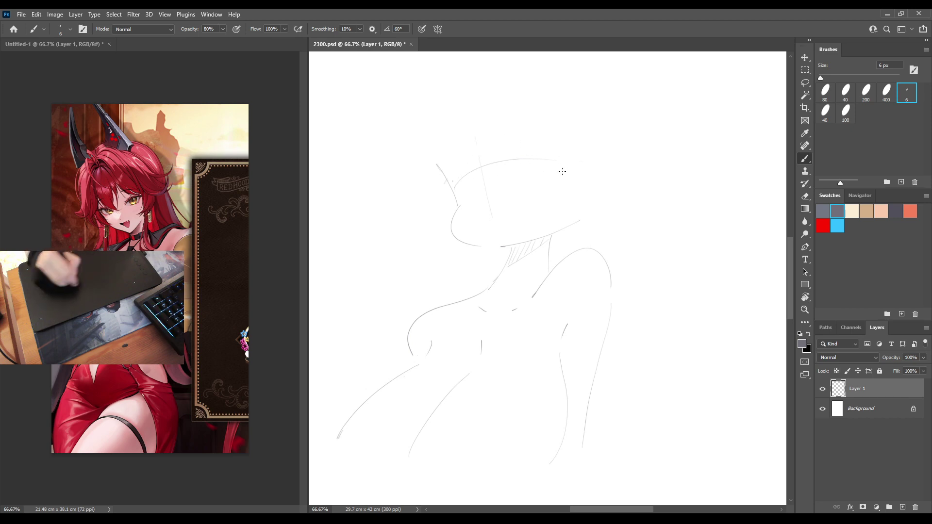
Sketch a large rounded ear shape at the back of the head, overlapping the horizontal guideline.
{"action": "left_click_drag", "start_coordinate": [583, 172], "coordinate": [597, 174]}
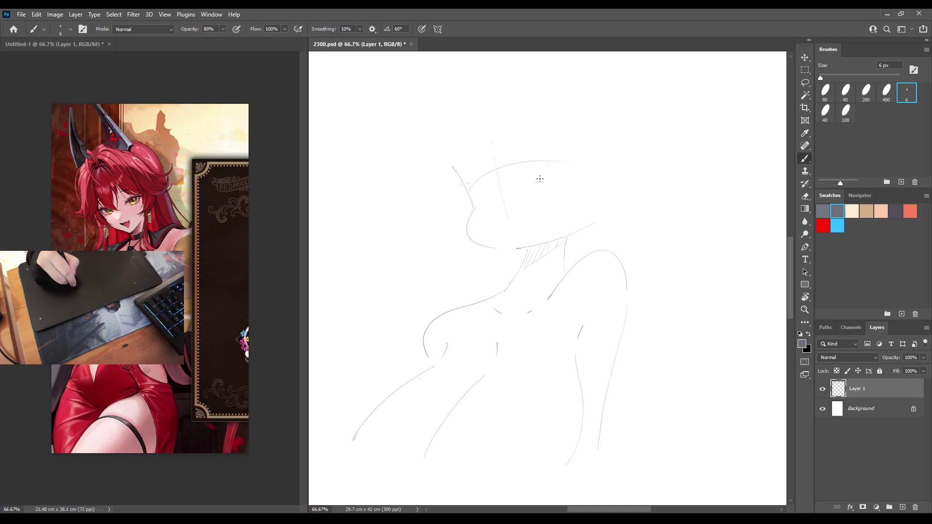
{"action": "mouse_move", "coordinate": [546, 167]}
{"action": "left_mouse_down"}
{"action": "mouse_move", "coordinate": [539, 187]}
{"action": "mouse_move", "coordinate": [587, 149]}
{"action": "left_mouse_up"}
{"action": "key", "text": "ctrl+z"}
{"action": "mouse_move", "coordinate": [538, 182]}
{"action": "left_mouse_down"}
{"action": "mouse_move", "coordinate": [588, 149]}
{"action": "mouse_move", "coordinate": [600, 191]}
{"action": "left_mouse_up"}
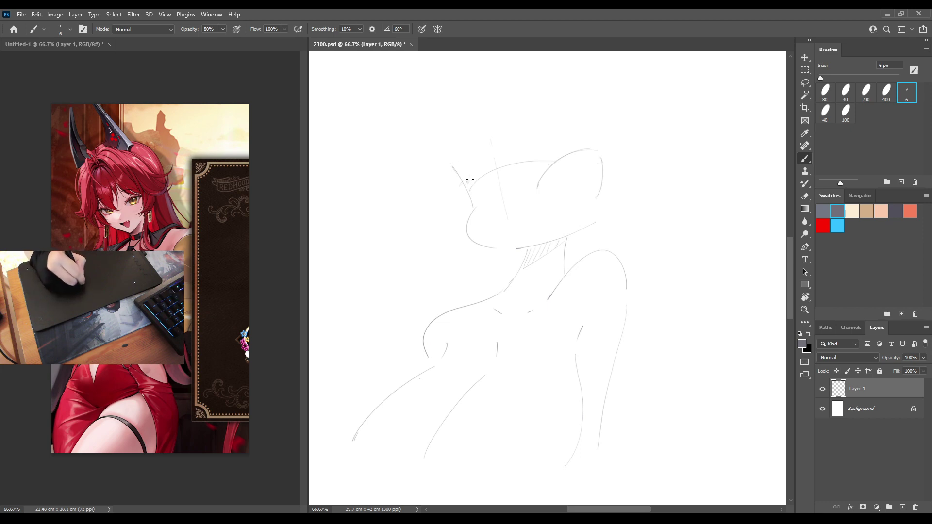
Sketch the far eye's curved upper lid and the slanted outer edge of its iris, erasing the overlapping face contour.
{"action": "left_click_drag", "start_coordinate": [466, 178], "coordinate": [498, 197]}
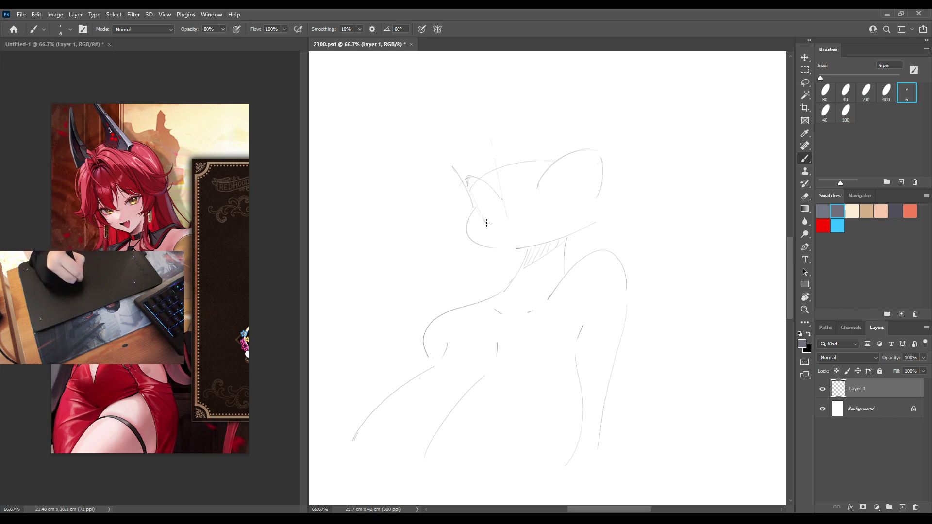
{"action": "key", "text": "e"}
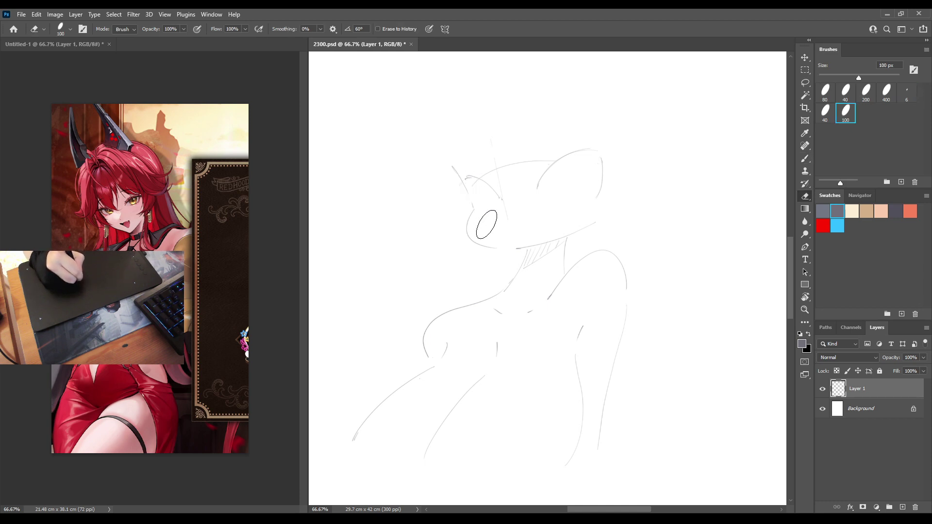
{"action": "key", "text": "b"}
{"action": "key", "text": "e"}
{"action": "left_click_drag", "start_coordinate": [474, 192], "coordinate": [487, 220]}
{"action": "key", "text": "b"}
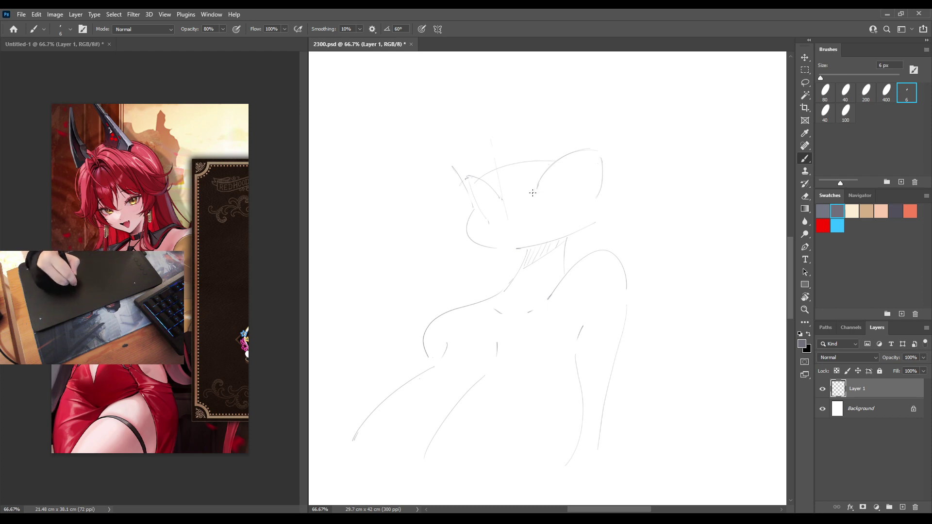
Redraw the near iris outline, refine the far eye's upper lid, and mark both inner eye corners.
{"action": "left_click_drag", "start_coordinate": [603, 155], "coordinate": [602, 158]}
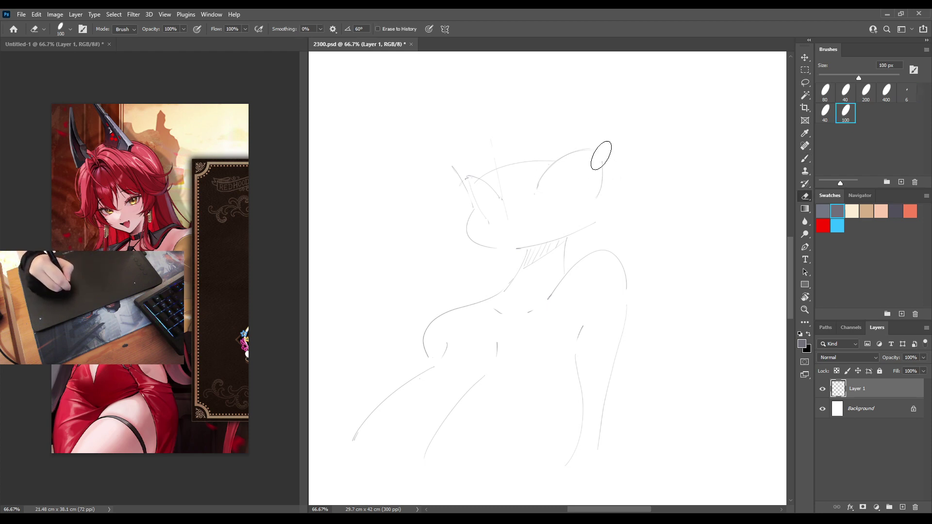
{"action": "key", "text": "ctrl+z"}
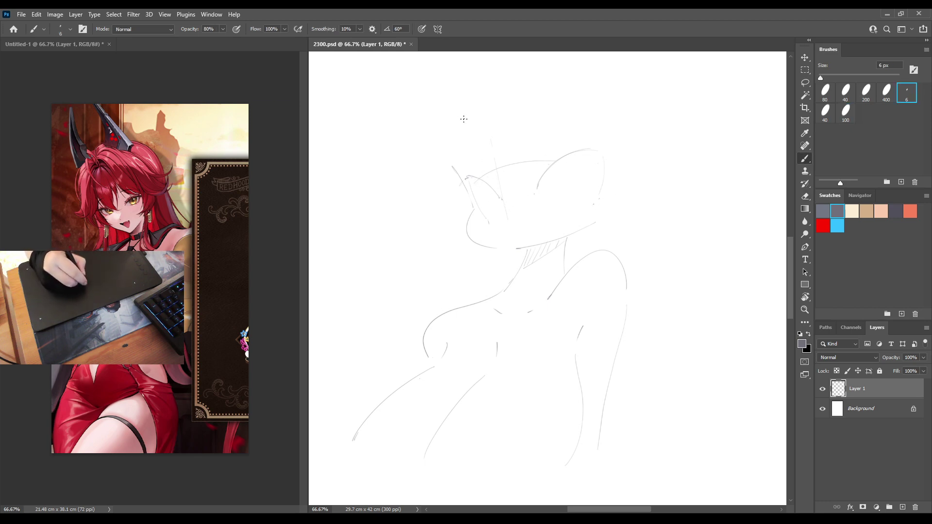
{"action": "key", "text": "e"}
{"action": "left_click_drag", "start_coordinate": [475, 175], "coordinate": [504, 200]}
{"action": "key", "text": "b"}
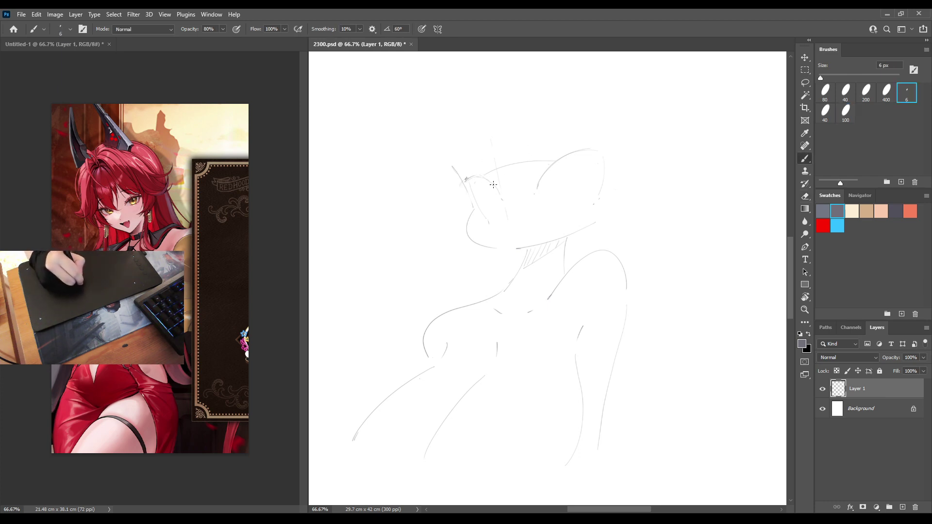
{"action": "left_click_drag", "start_coordinate": [528, 170], "coordinate": [534, 174]}
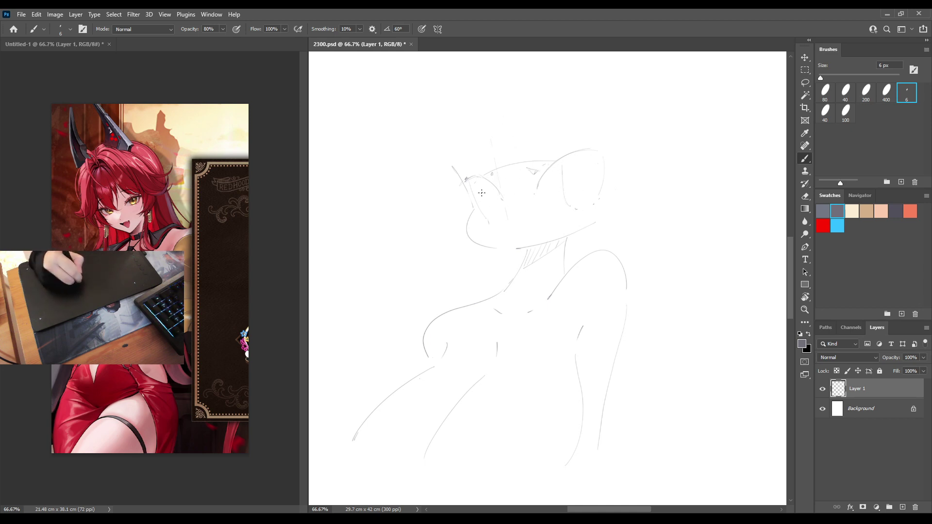
Shade the irises of both eyes with light diagonal hatching.
{"action": "mouse_move", "coordinate": [505, 211]}
{"action": "left_mouse_down"}
{"action": "mouse_move", "coordinate": [487, 198]}
{"action": "mouse_move", "coordinate": [509, 221]}
{"action": "left_mouse_up"}
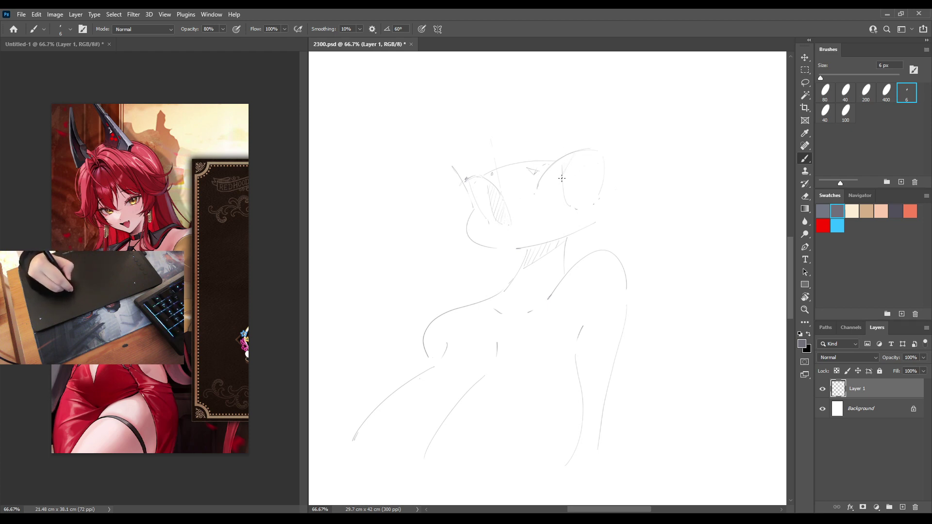
{"action": "left_click_drag", "start_coordinate": [582, 156], "coordinate": [566, 182]}
{"action": "mouse_move", "coordinate": [585, 156]}
{"action": "left_mouse_down"}
{"action": "mouse_move", "coordinate": [569, 195]}
{"action": "mouse_move", "coordinate": [596, 164]}
{"action": "mouse_move", "coordinate": [574, 205]}
{"action": "left_mouse_up"}
{"action": "left_click_drag", "start_coordinate": [597, 176], "coordinate": [588, 207]}
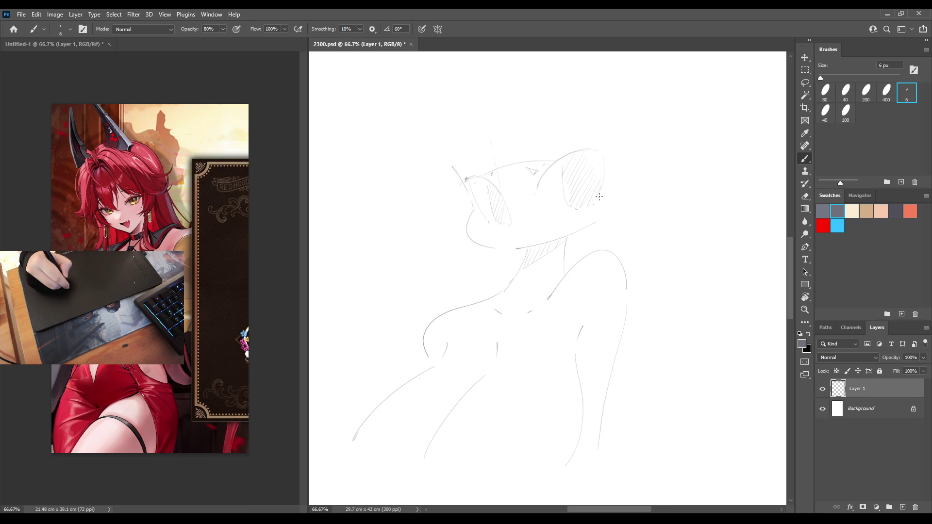
Add small lower-lash shapes beneath the outer corners of both eyes, erasing stray lines under the far eye.
{"action": "left_click", "coordinate": [600, 159], "text": "alt"}
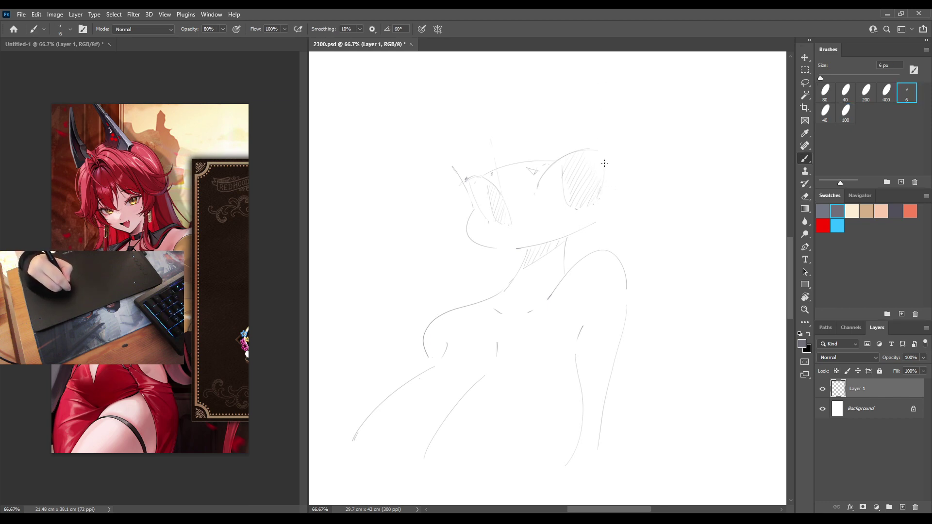
{"action": "mouse_move", "coordinate": [603, 158]}
{"action": "left_mouse_down"}
{"action": "mouse_move", "coordinate": [599, 197]}
{"action": "mouse_move", "coordinate": [615, 210]}
{"action": "mouse_move", "coordinate": [596, 221]}
{"action": "left_mouse_up"}
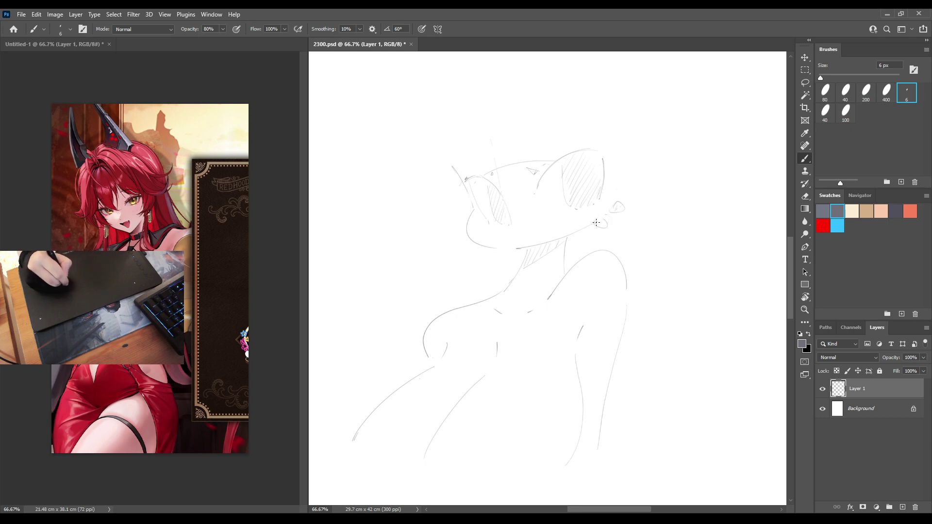
{"action": "left_click", "coordinate": [480, 221], "text": "alt"}
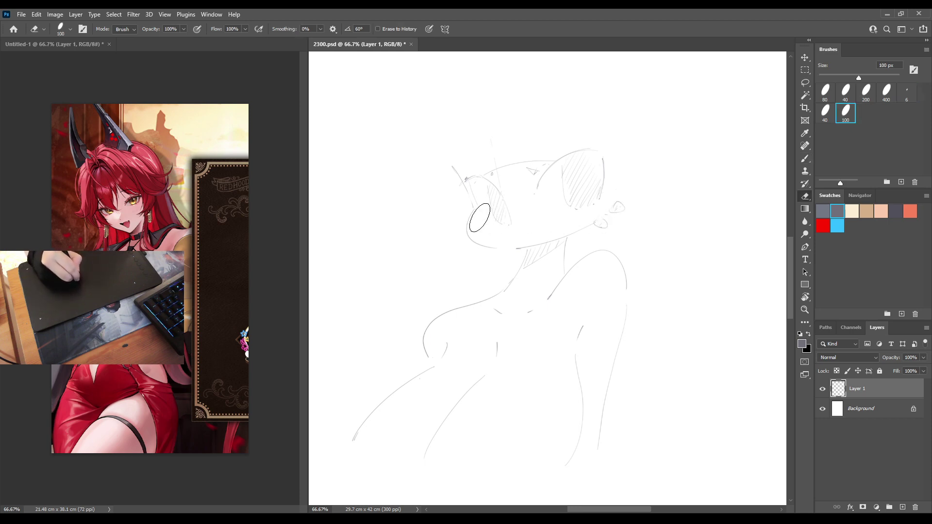
{"action": "left_click_drag", "start_coordinate": [478, 223], "coordinate": [480, 227]}
{"action": "left_click", "coordinate": [481, 233]}
{"action": "left_click", "coordinate": [484, 236]}
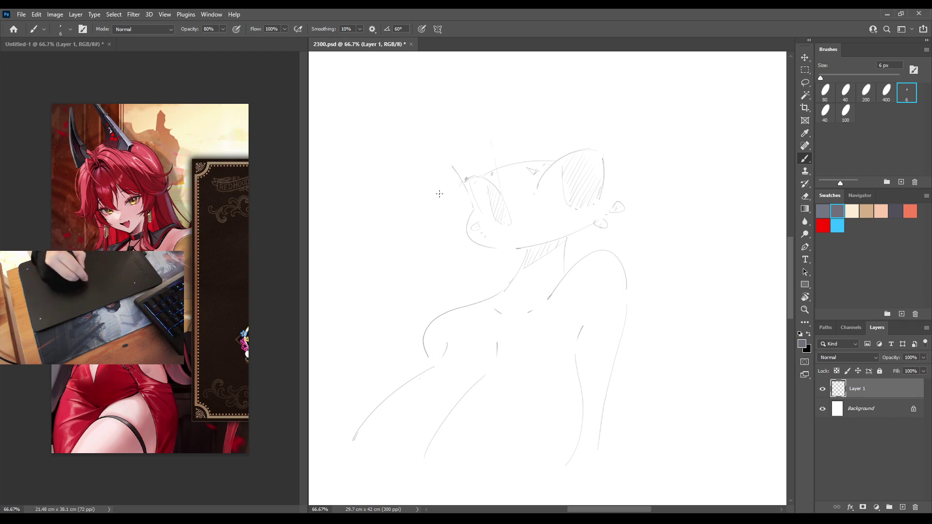
Add pointed upper-lash tufts and outer lash wings to both eyes and reinforce their upper lid lines.
{"action": "left_click_drag", "start_coordinate": [467, 161], "coordinate": [474, 174]}
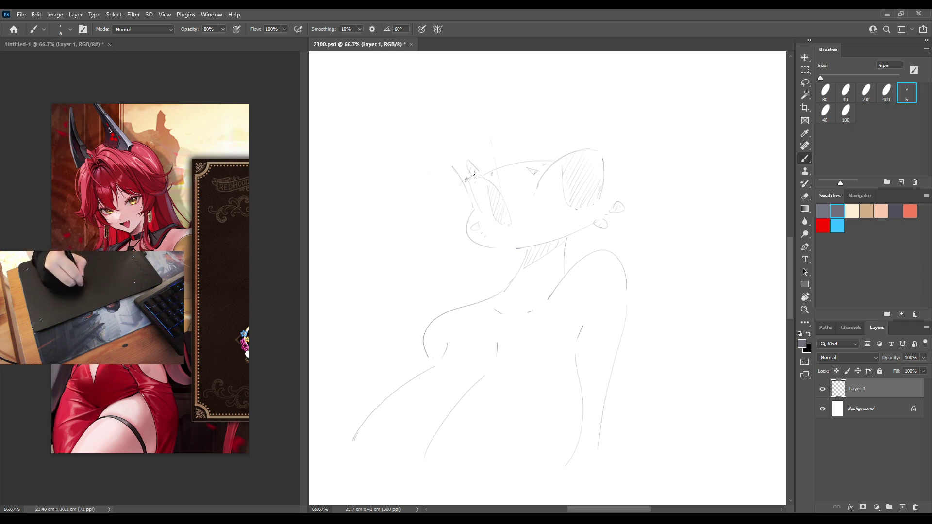
{"action": "left_click_drag", "start_coordinate": [577, 143], "coordinate": [572, 142]}
{"action": "key", "text": "e"}
{"action": "mouse_move", "coordinate": [557, 174]}
{"action": "left_mouse_down"}
{"action": "mouse_move", "coordinate": [577, 137]}
{"action": "mouse_move", "coordinate": [570, 148]}
{"action": "left_mouse_up"}
{"action": "key", "text": "b"}
{"action": "key", "text": "e"}
{"action": "key", "text": "b"}
{"action": "mouse_move", "coordinate": [557, 143]}
{"action": "left_mouse_down"}
{"action": "mouse_move", "coordinate": [561, 155]}
{"action": "mouse_move", "coordinate": [615, 161]}
{"action": "mouse_move", "coordinate": [624, 150]}
{"action": "mouse_move", "coordinate": [613, 160]}
{"action": "left_mouse_up"}
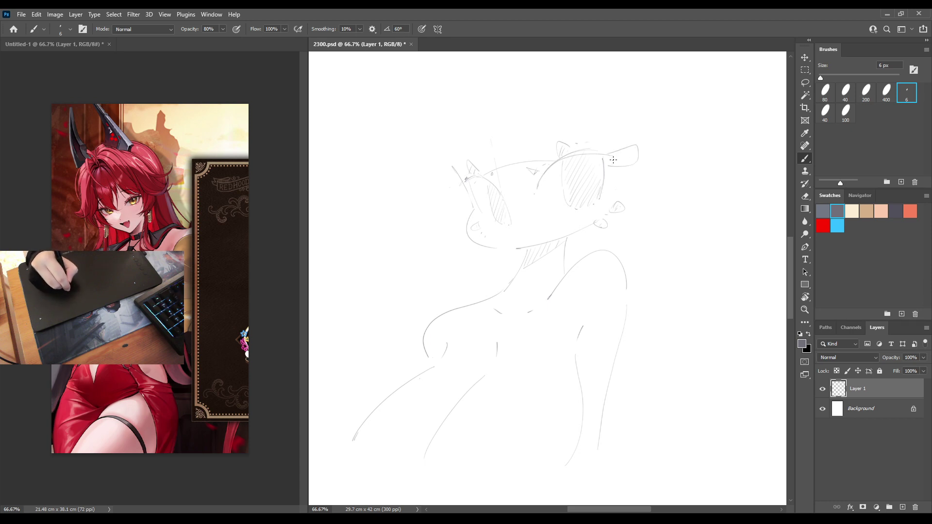
{"action": "mouse_move", "coordinate": [463, 185]}
{"action": "left_mouse_down"}
{"action": "mouse_move", "coordinate": [442, 190]}
{"action": "mouse_move", "coordinate": [502, 194]}
{"action": "mouse_move", "coordinate": [587, 159]}
{"action": "left_mouse_up"}
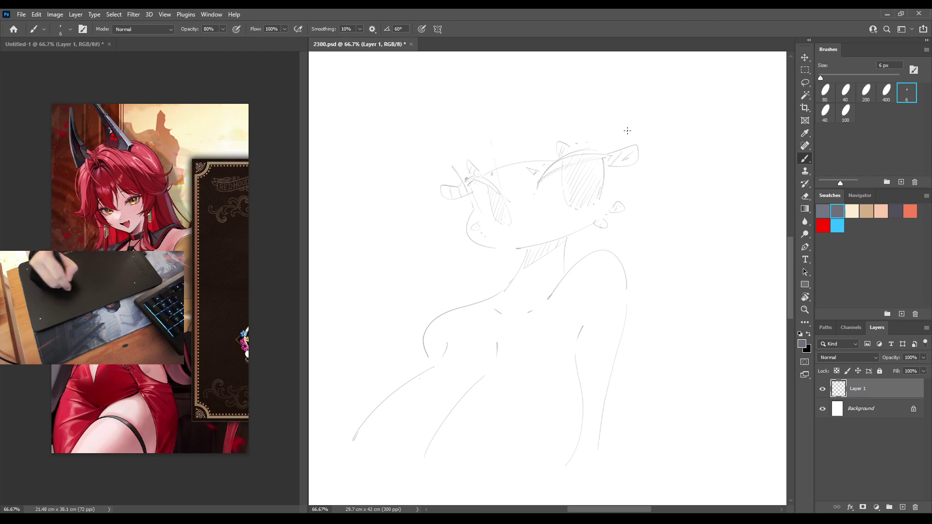
{"action": "key", "text": "ctrl+shift+h"}
{"action": "key", "text": "h"}
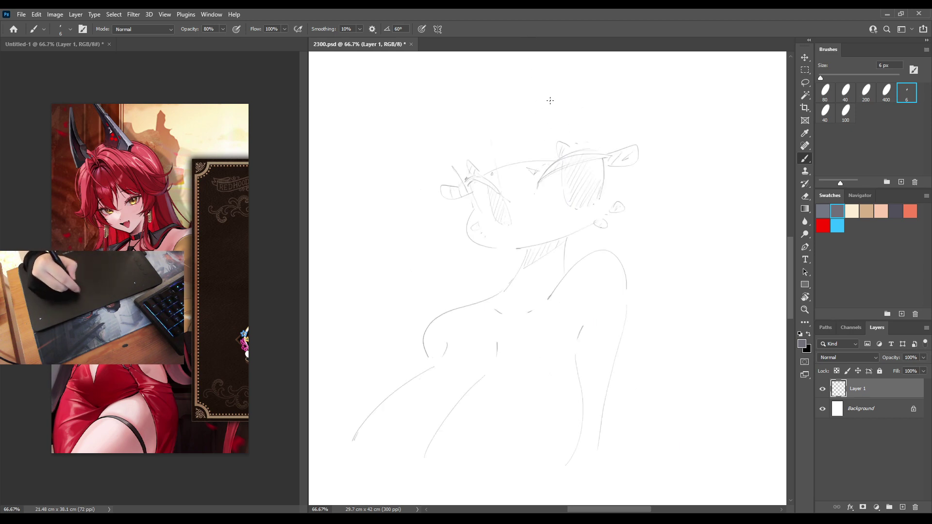
{"action": "left_click_drag", "start_coordinate": [515, 119], "coordinate": [550, 142]}
{"action": "mouse_move", "coordinate": [521, 103]}
{"action": "left_mouse_down"}
{"action": "mouse_move", "coordinate": [571, 111]}
{"action": "mouse_move", "coordinate": [589, 139]}
{"action": "left_mouse_up"}
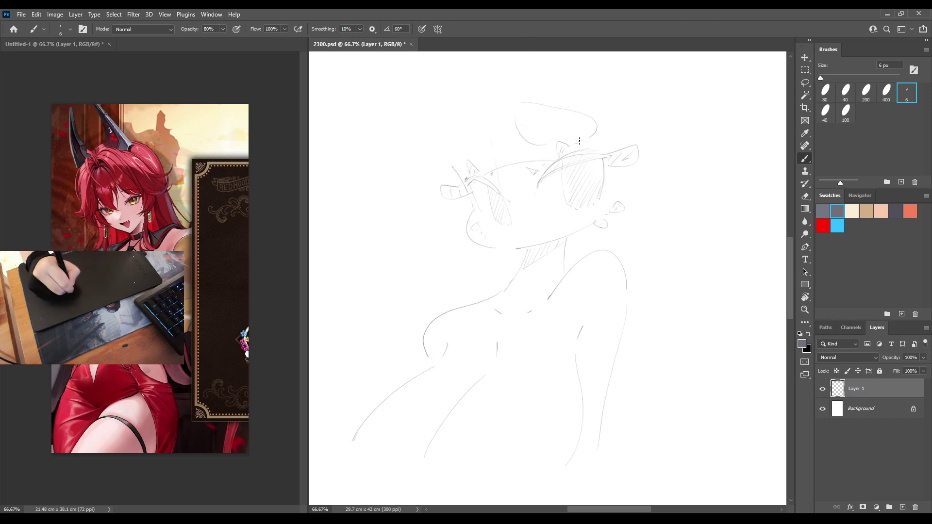
{"action": "key", "text": "e"}
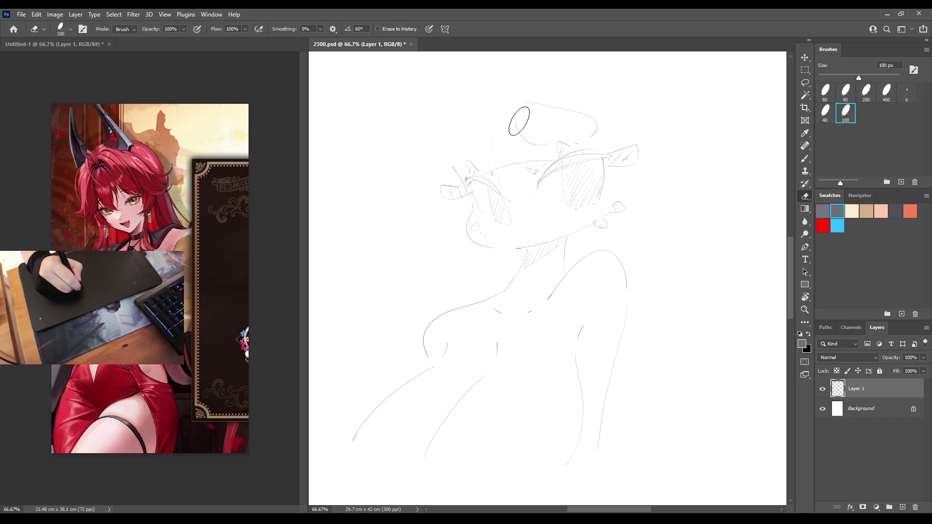
{"action": "mouse_move", "coordinate": [519, 115]}
{"action": "left_mouse_down"}
{"action": "mouse_move", "coordinate": [545, 146]}
{"action": "mouse_move", "coordinate": [530, 100]}
{"action": "mouse_move", "coordinate": [594, 123]}
{"action": "left_mouse_up"}
{"action": "key", "text": "b"}
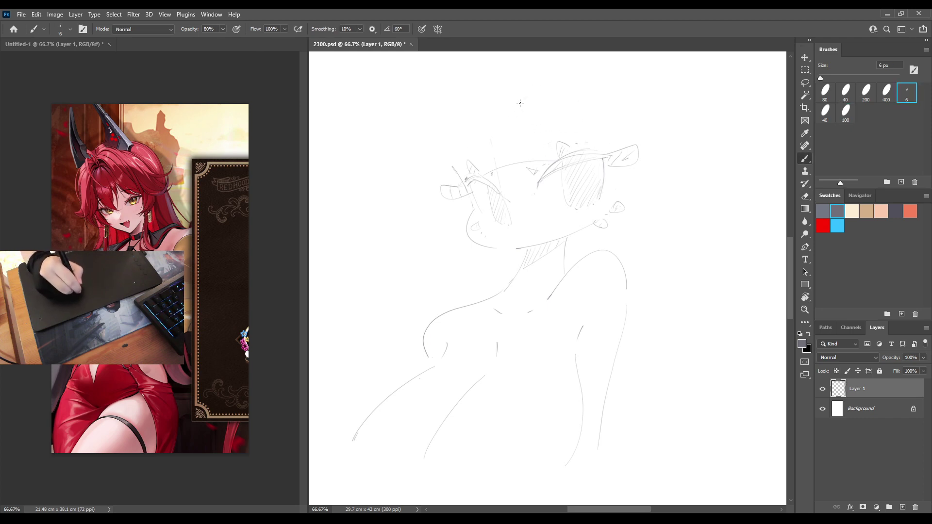
{"action": "left_click_drag", "start_coordinate": [519, 104], "coordinate": [542, 151]}
{"action": "key", "text": "e"}
{"action": "left_click_drag", "start_coordinate": [524, 95], "coordinate": [537, 150]}
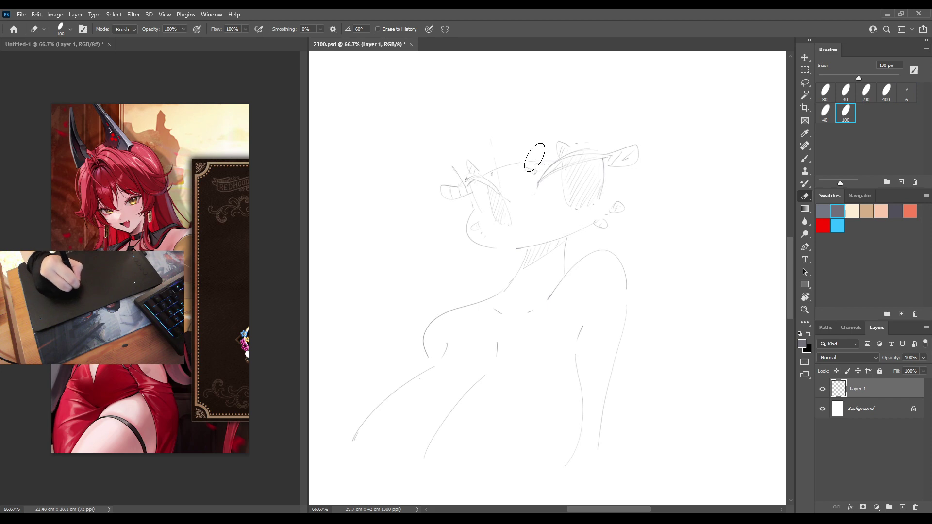
Sketch a large rounded eyebrow above the near eye, erasing and reshaping its inner end.
{"action": "key", "text": "b"}
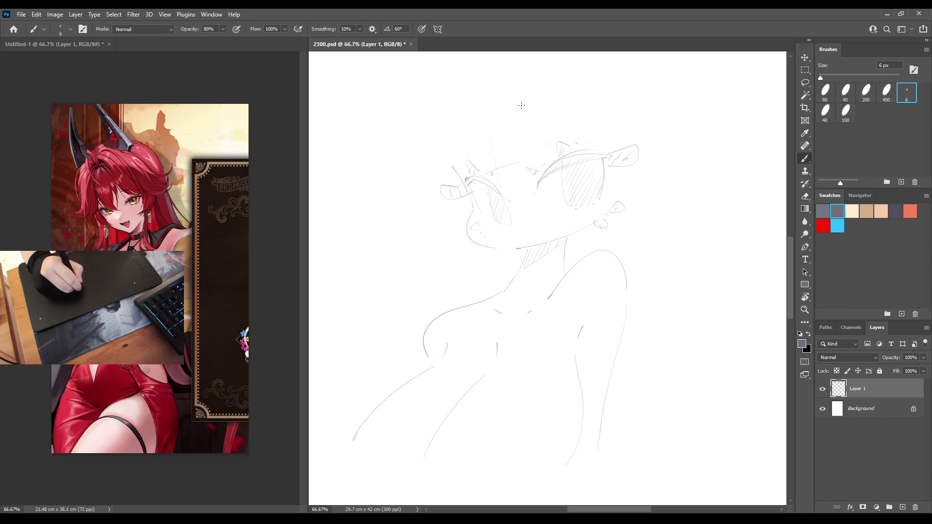
{"action": "left_click_drag", "start_coordinate": [522, 105], "coordinate": [528, 147]}
{"action": "left_click_drag", "start_coordinate": [543, 104], "coordinate": [587, 144]}
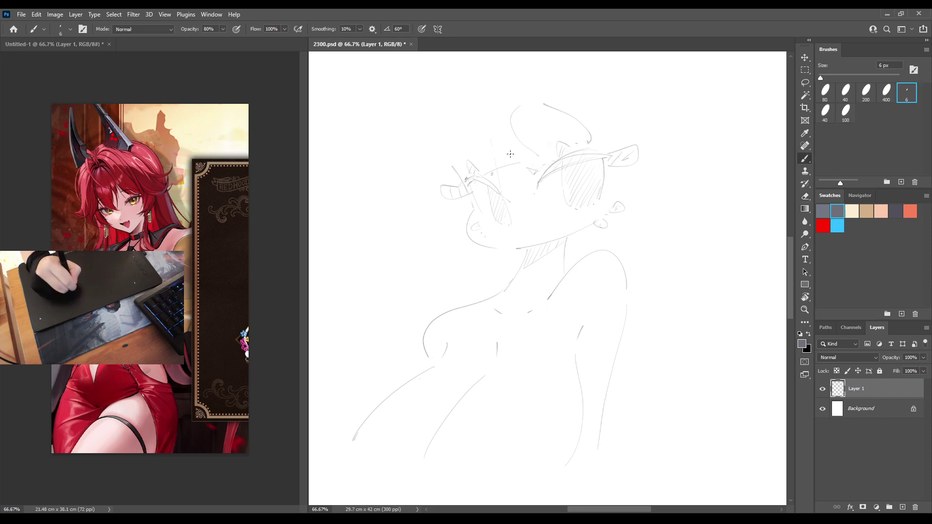
{"action": "key", "text": "e"}
{"action": "mouse_move", "coordinate": [516, 115]}
{"action": "left_mouse_down"}
{"action": "mouse_move", "coordinate": [521, 122]}
{"action": "mouse_move", "coordinate": [524, 108]}
{"action": "mouse_move", "coordinate": [522, 140]}
{"action": "left_mouse_up"}
{"action": "key", "text": "b"}
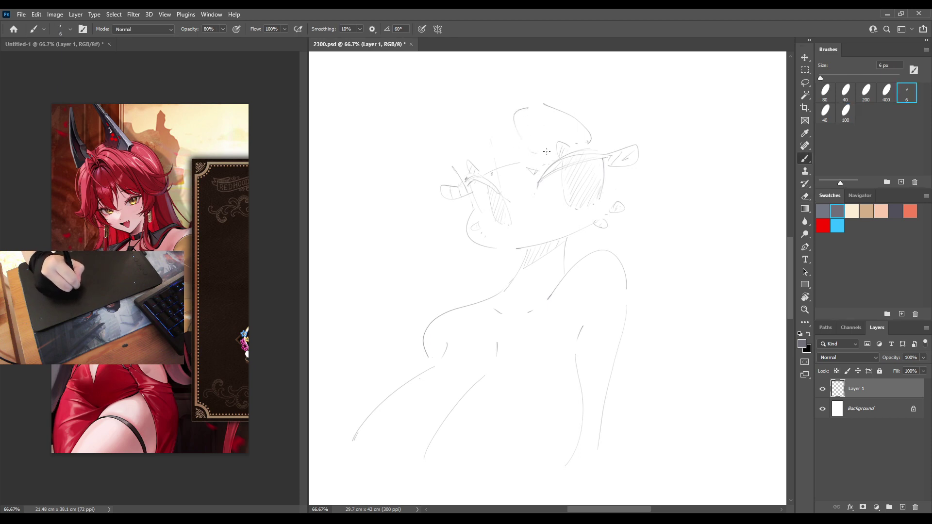
Sketch the far eyebrow, check it with the canvas flipped horizontally, and redraw it as a narrower rounded shape.
{"action": "left_click_drag", "start_coordinate": [453, 108], "coordinate": [443, 129]}
{"action": "left_click_drag", "start_coordinate": [459, 153], "coordinate": [479, 162]}
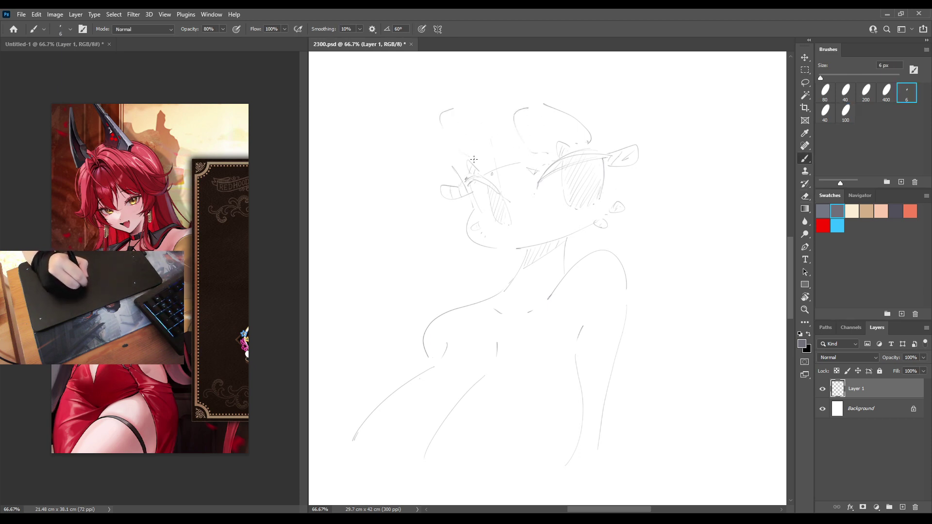
{"action": "mouse_move", "coordinate": [474, 104]}
{"action": "left_mouse_down"}
{"action": "mouse_move", "coordinate": [495, 168]}
{"action": "mouse_move", "coordinate": [511, 160]}
{"action": "mouse_move", "coordinate": [501, 171]}
{"action": "left_mouse_up"}
{"action": "key", "text": "e"}
{"action": "key", "text": "ctrl+shift+h"}
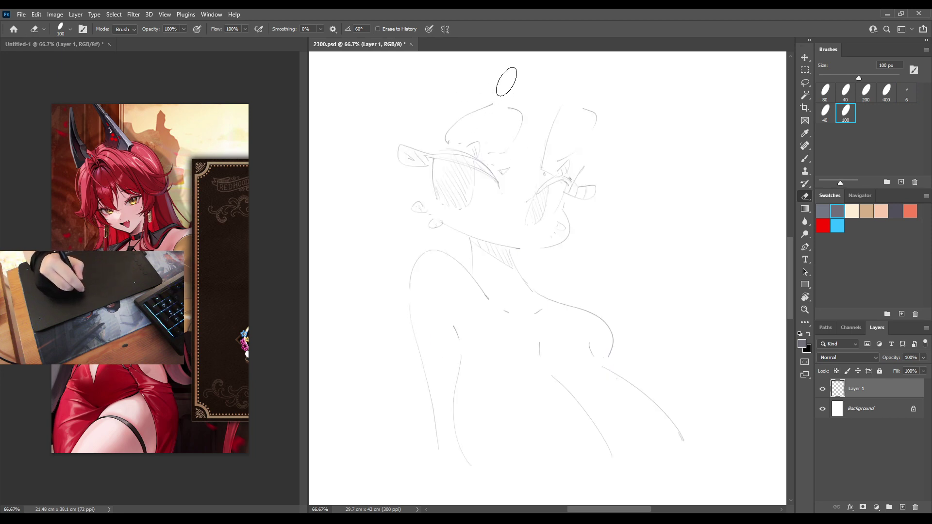
{"action": "key", "text": "ctrl+shift+h"}
{"action": "mouse_move", "coordinate": [443, 114]}
{"action": "left_mouse_down"}
{"action": "mouse_move", "coordinate": [467, 137]}
{"action": "mouse_move", "coordinate": [469, 122]}
{"action": "mouse_move", "coordinate": [471, 154]}
{"action": "mouse_move", "coordinate": [488, 163]}
{"action": "left_mouse_up"}
{"action": "key", "text": "b"}
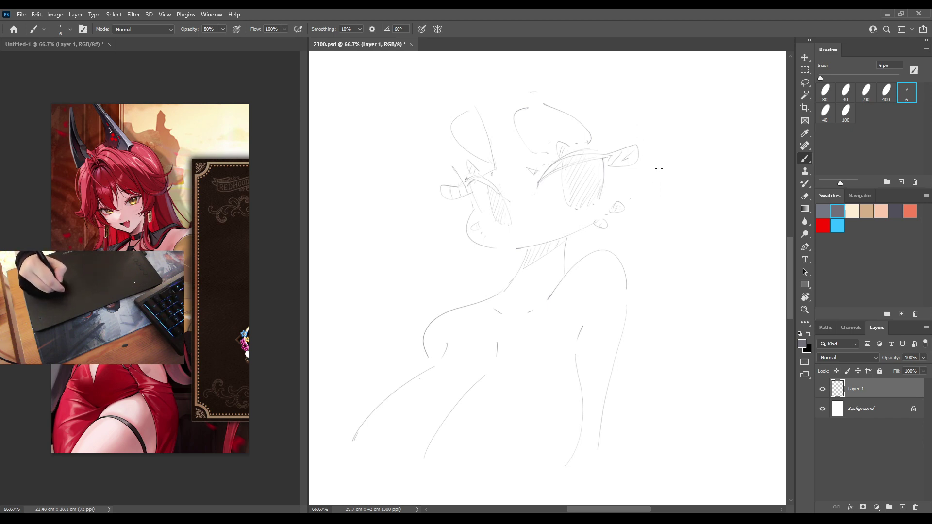
Sketch a rounded ear outline beside the near eye's outer lashes, undoing the first stroke.
{"action": "left_click_drag", "start_coordinate": [644, 166], "coordinate": [643, 206]}
{"action": "key", "text": "ctrl+z"}
{"action": "mouse_move", "coordinate": [641, 167]}
{"action": "left_mouse_down"}
{"action": "mouse_move", "coordinate": [637, 201]}
{"action": "mouse_move", "coordinate": [660, 191]}
{"action": "mouse_move", "coordinate": [634, 197]}
{"action": "left_mouse_up"}
{"action": "key", "text": "e"}
{"action": "key", "text": "b"}
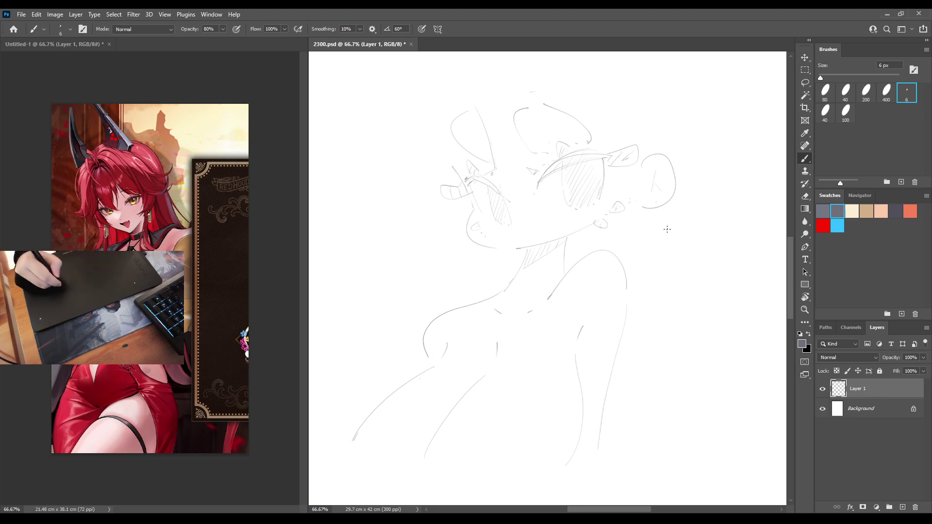
Add a small stud to the ear and sketch dangling earrings on both sides of the face.
{"action": "left_click_drag", "start_coordinate": [649, 208], "coordinate": [671, 217]}
{"action": "left_click_drag", "start_coordinate": [649, 215], "coordinate": [655, 199]}
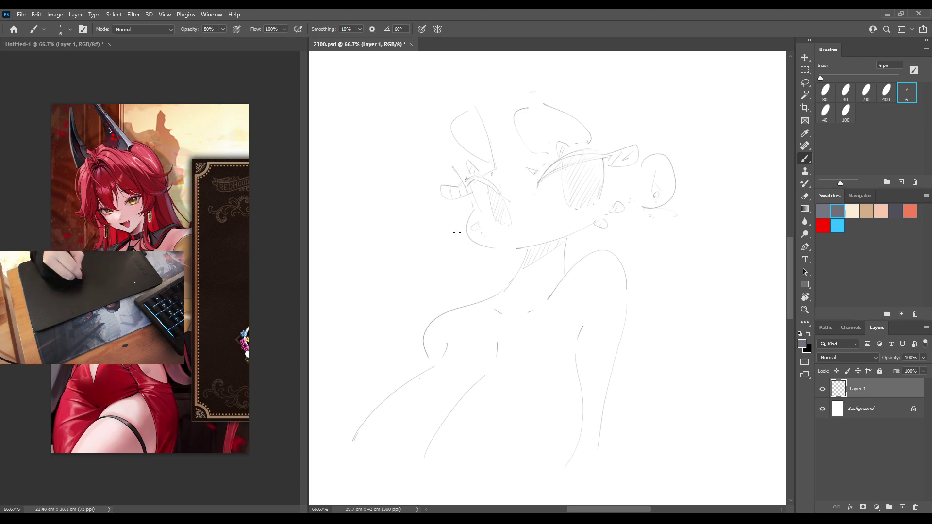
{"action": "left_click_drag", "start_coordinate": [456, 232], "coordinate": [451, 245]}
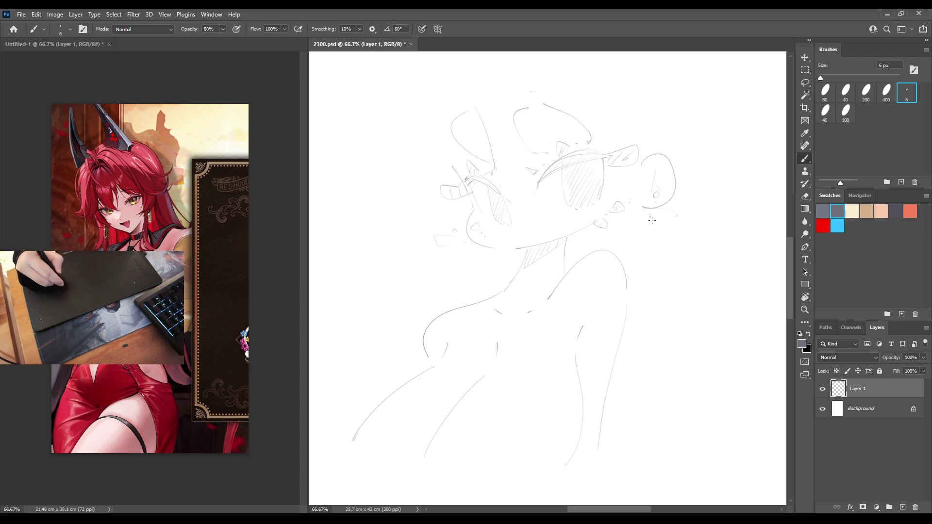
{"action": "mouse_move", "coordinate": [644, 227]}
{"action": "left_mouse_down"}
{"action": "mouse_move", "coordinate": [650, 246]}
{"action": "mouse_move", "coordinate": [660, 226]}
{"action": "mouse_move", "coordinate": [665, 269]}
{"action": "mouse_move", "coordinate": [673, 242]}
{"action": "left_mouse_up"}
{"action": "mouse_move", "coordinate": [439, 252]}
{"action": "left_mouse_down"}
{"action": "mouse_move", "coordinate": [456, 286]}
{"action": "mouse_move", "coordinate": [457, 251]}
{"action": "left_mouse_up"}
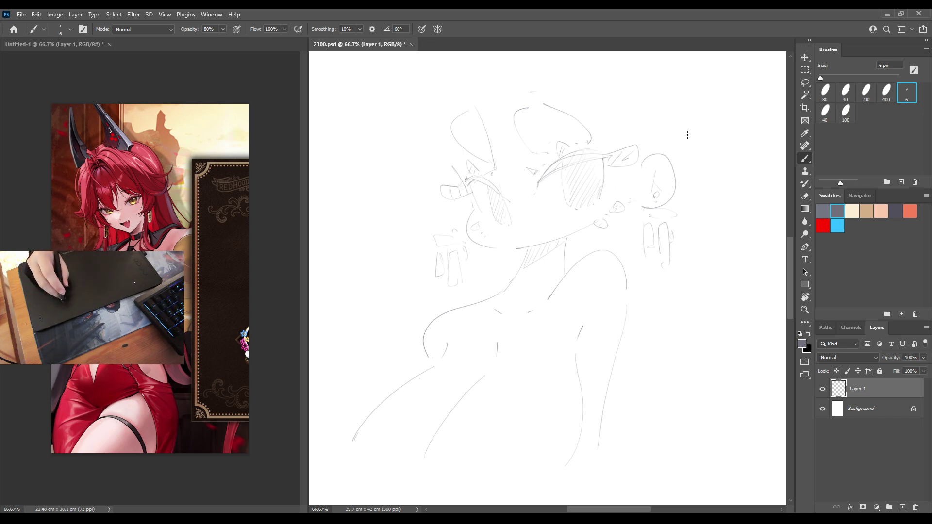
Erase and redraw the side edges of the near iris, and check the face with the canvas flipped horizontally.
{"action": "key", "text": "e"}
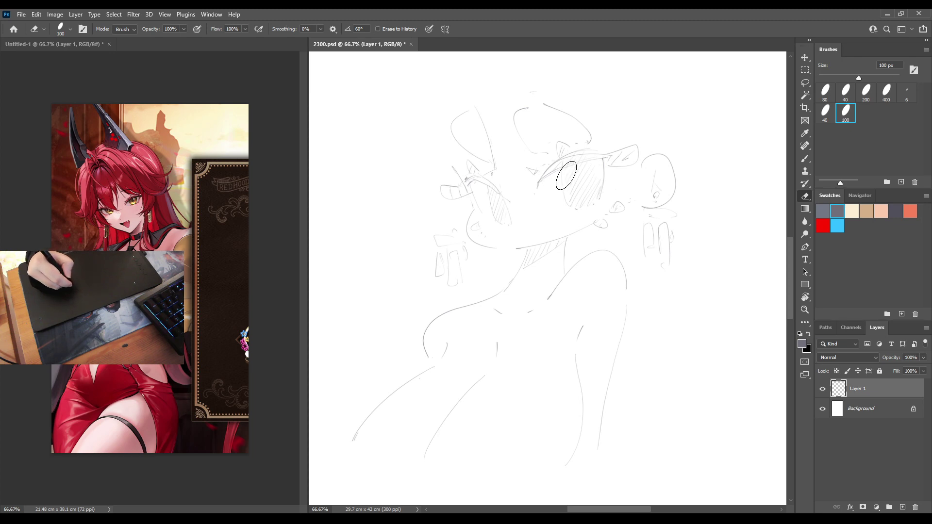
{"action": "key", "text": "b"}
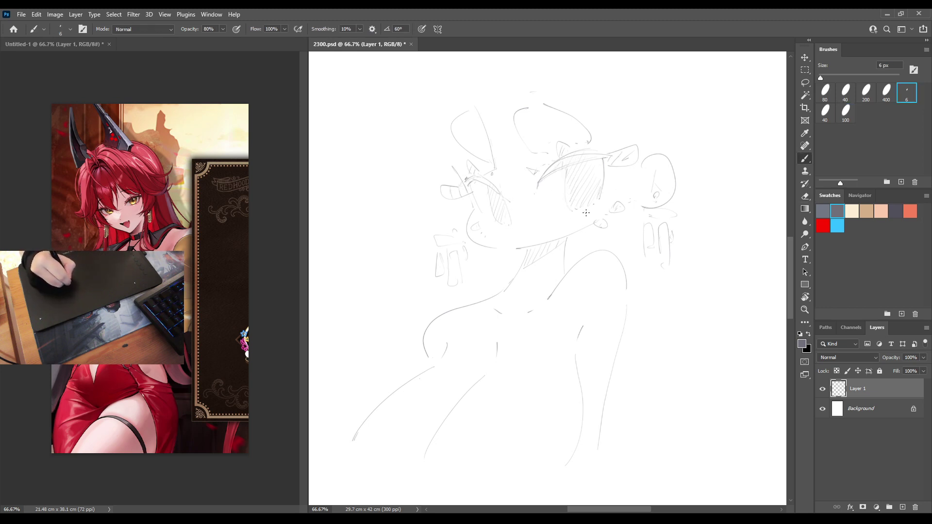
{"action": "key", "text": "e"}
{"action": "left_click_drag", "start_coordinate": [603, 164], "coordinate": [597, 202]}
{"action": "key", "text": "b"}
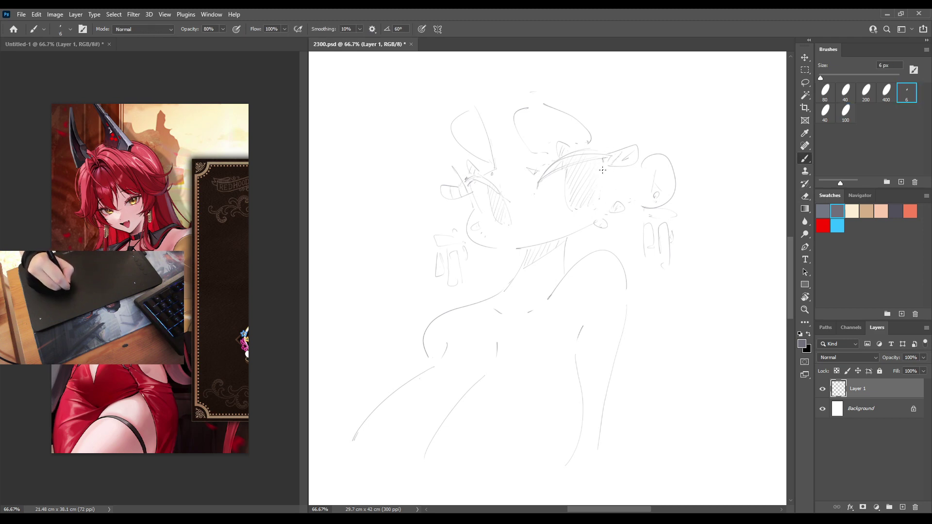
{"action": "left_click_drag", "start_coordinate": [603, 162], "coordinate": [601, 202]}
{"action": "key", "text": "ctrl+shift+h"}
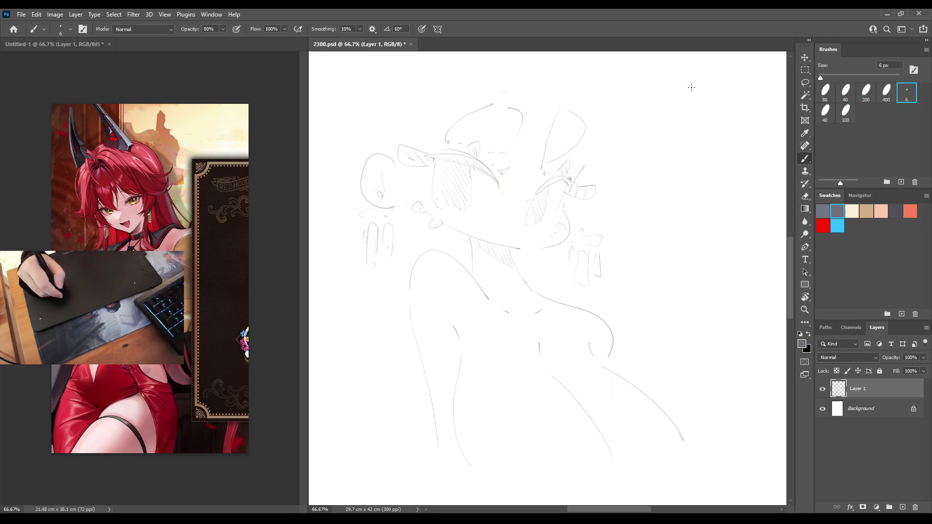
{"action": "key", "text": "ctrl+shift+h"}
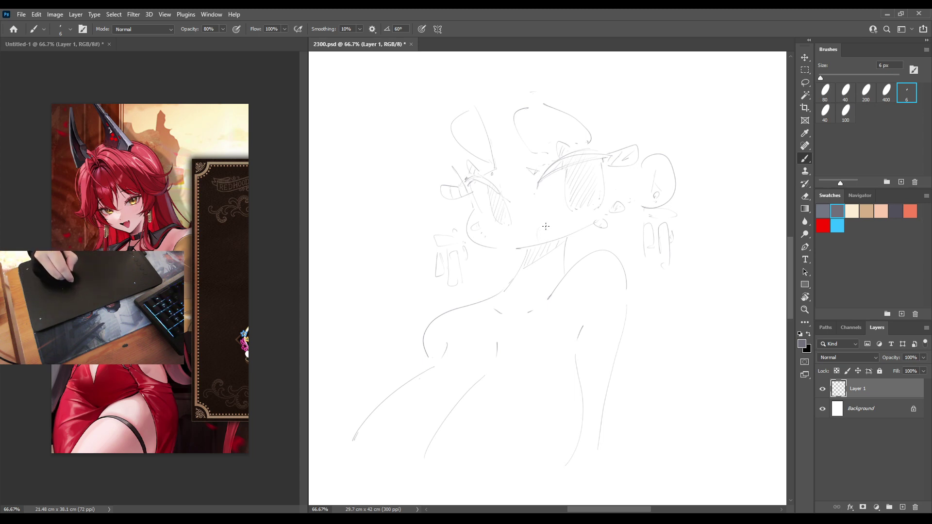
Erase part of the mouth area and sketch a small open mouth just above the jawline, checking the face with the canvas flipped horizontally.
{"action": "key", "text": "ctrl+shift+h"}
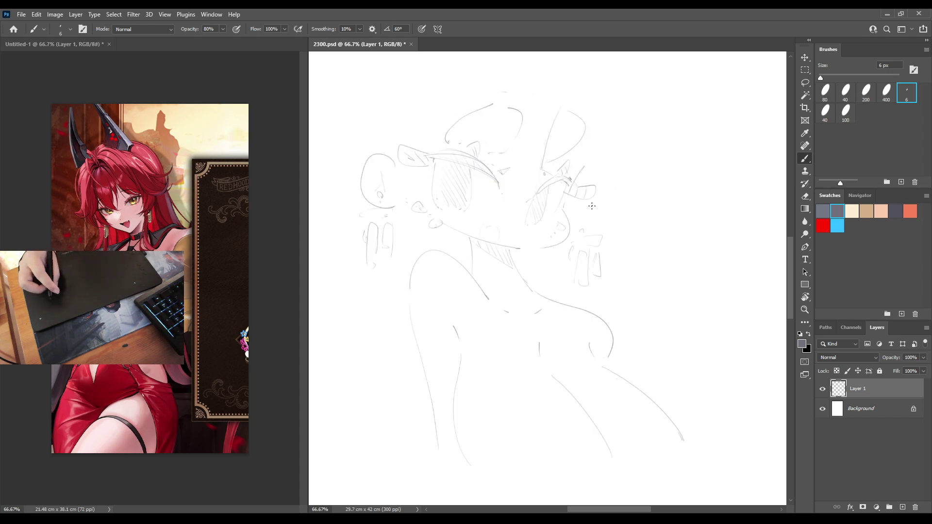
{"action": "key", "text": "ctrl+shift+h"}
{"action": "key", "text": "e"}
{"action": "left_click_drag", "start_coordinate": [542, 229], "coordinate": [533, 239]}
{"action": "key", "text": "b"}
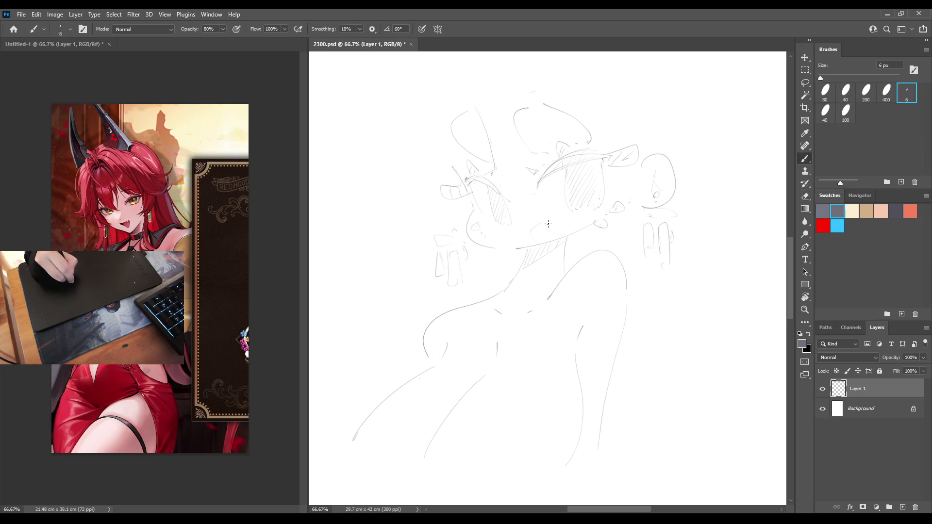
{"action": "key", "text": "ctrl+shift+h"}
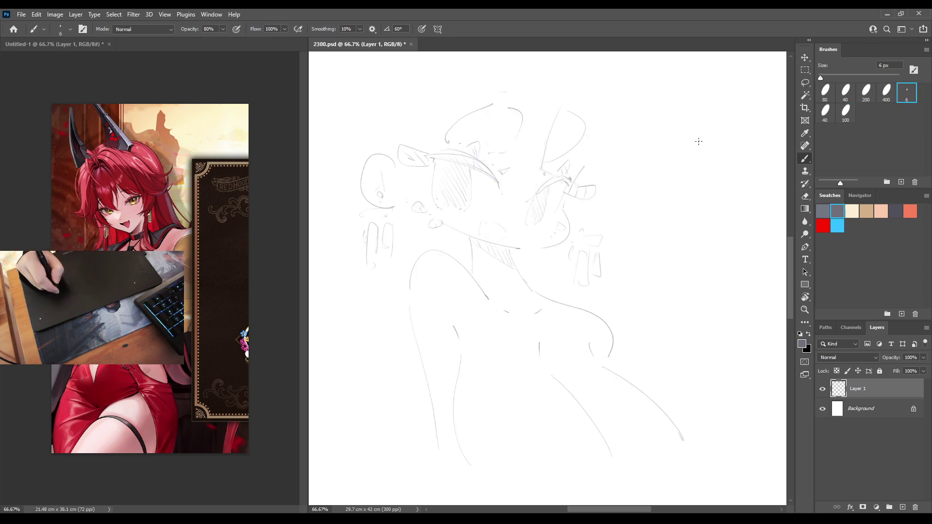
{"action": "key", "text": "ctrl+shift+h"}
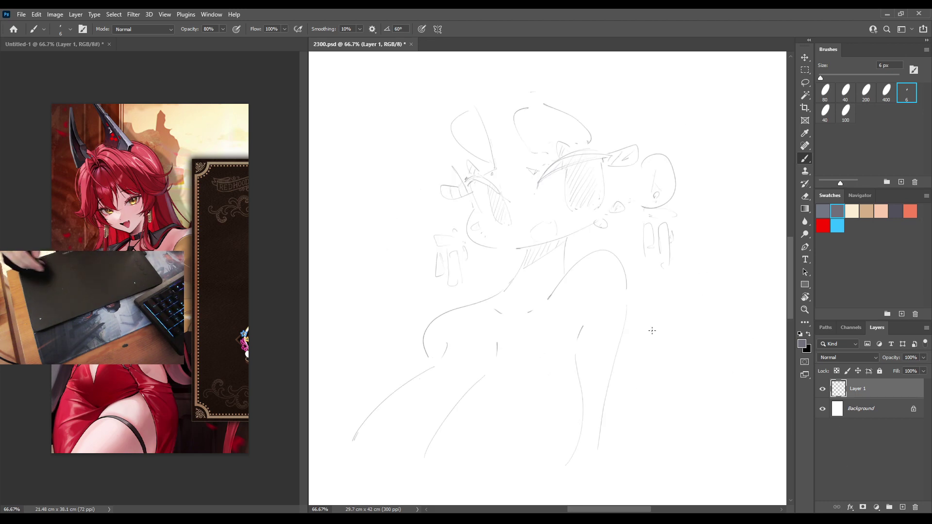
Lasso the far eye with its lashes and slightly stretch and skew it with Free Transform.
{"action": "key", "text": "l"}
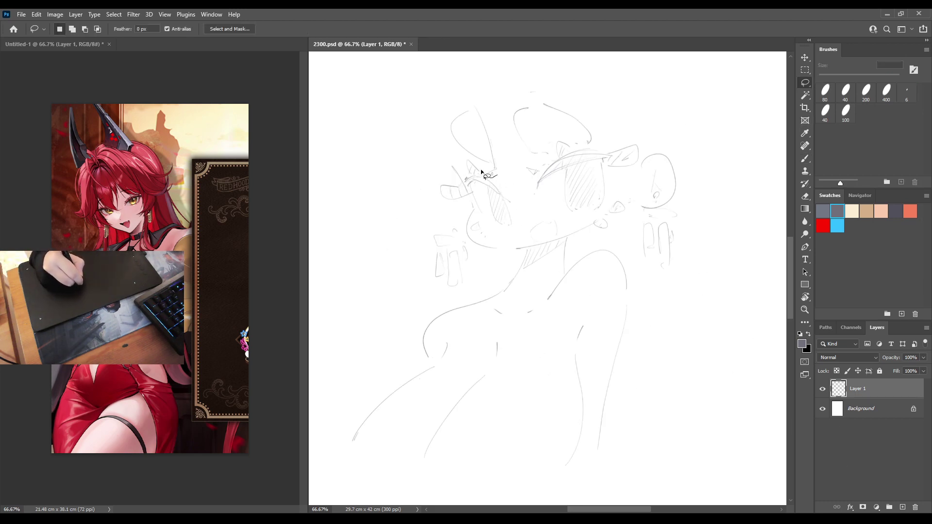
{"action": "mouse_move", "coordinate": [482, 173]}
{"action": "left_mouse_down"}
{"action": "mouse_move", "coordinate": [427, 178]}
{"action": "mouse_move", "coordinate": [445, 201]}
{"action": "mouse_move", "coordinate": [468, 196]}
{"action": "mouse_move", "coordinate": [506, 232]}
{"action": "mouse_move", "coordinate": [522, 204]}
{"action": "mouse_move", "coordinate": [471, 150]}
{"action": "mouse_move", "coordinate": [523, 148]}
{"action": "left_mouse_up"}
{"action": "key", "text": "ctrl+t"}
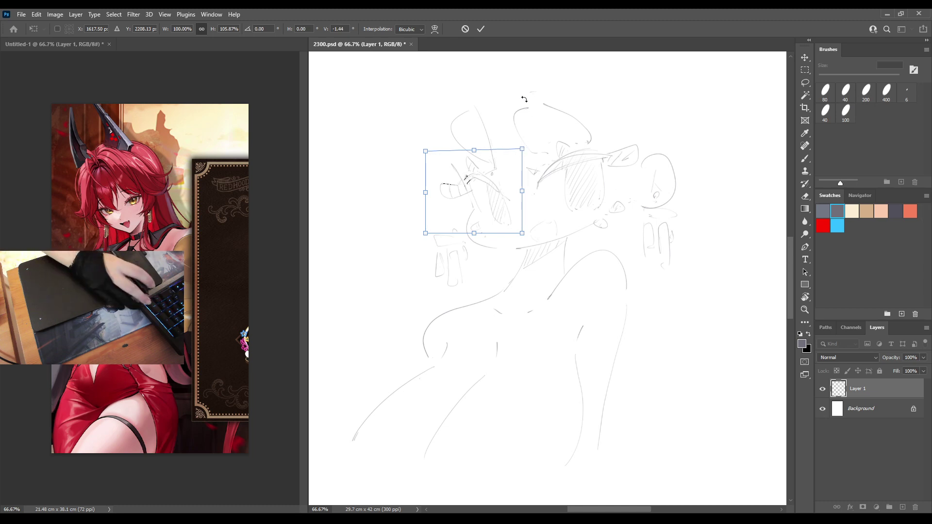
{"action": "key", "text": "Return"}
Erase the mouth and redraw it closer to the jawline, comparing it in the horizontally flipped view.
{"action": "key", "text": "e"}
{"action": "key", "text": "b"}
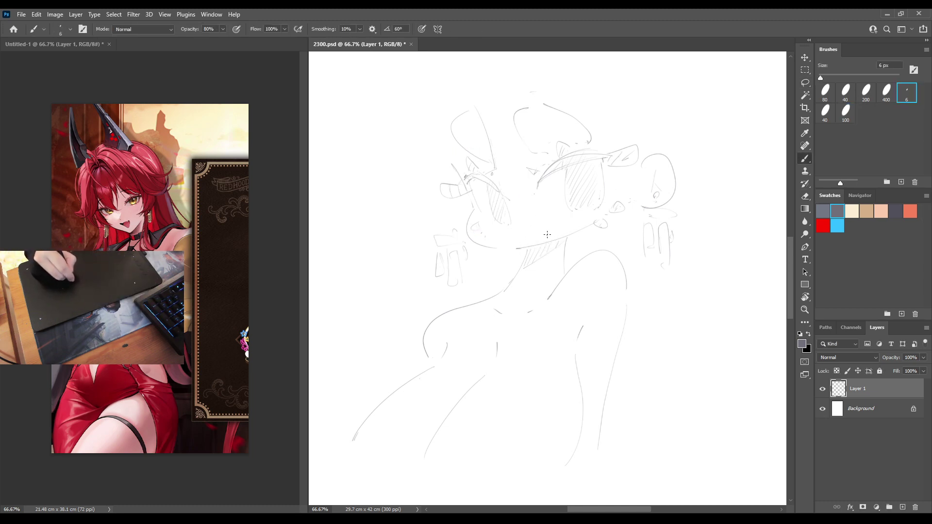
{"action": "left_click_drag", "start_coordinate": [546, 235], "coordinate": [556, 235]}
{"action": "key", "text": "ctrl+shift+h"}
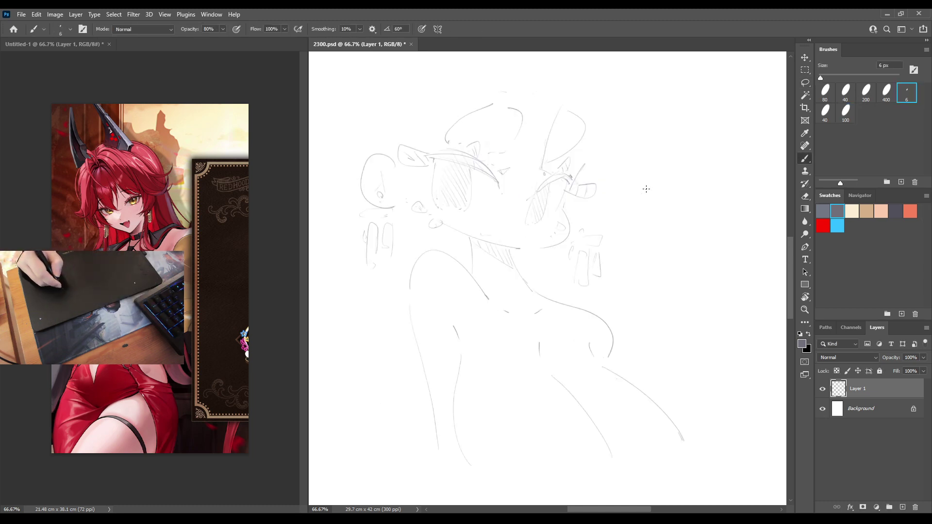
{"action": "key", "text": "h"}
{"action": "key", "text": "e"}
{"action": "key", "text": "b"}
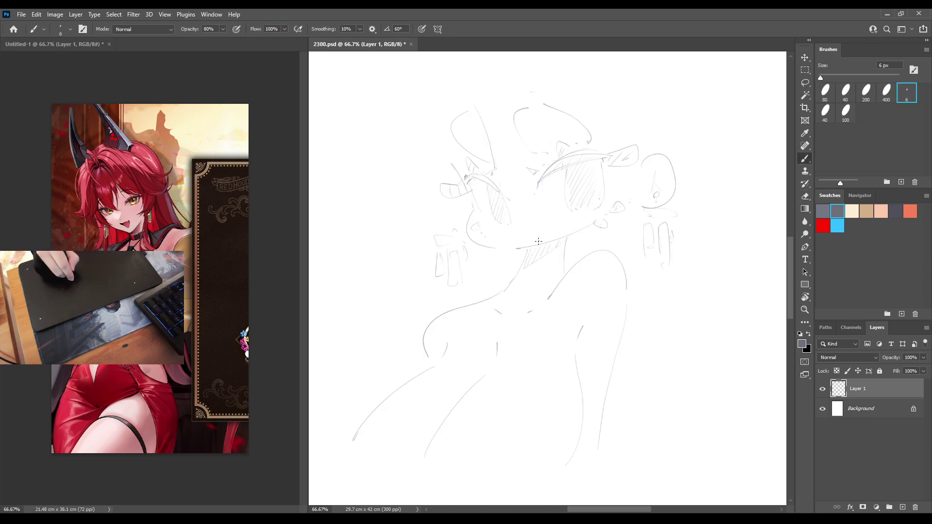
Rework the mouth as a smaller shape on the jawline near the chin and check its placement with the canvas mirrored.
{"action": "key", "text": "e"}
{"action": "key", "text": "b"}
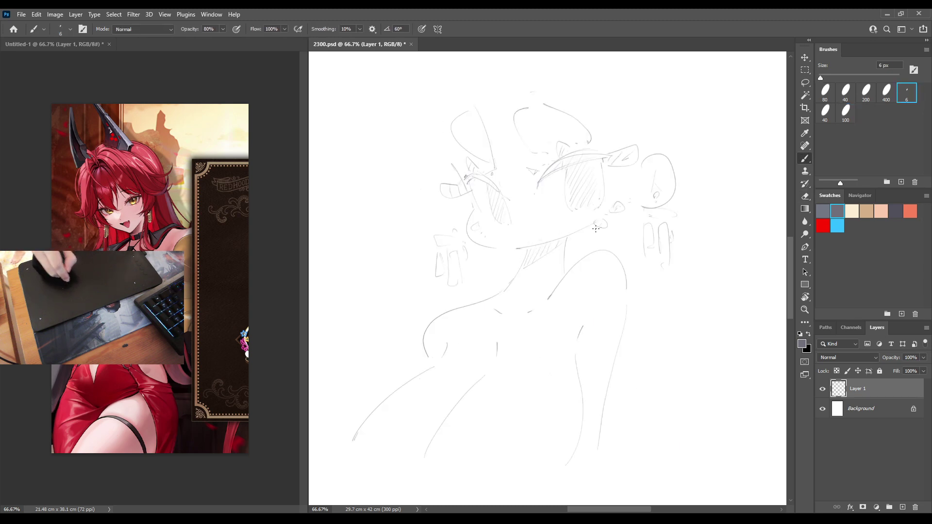
{"action": "key", "text": "h"}
{"action": "key", "text": "h"}
{"action": "key", "text": "e"}
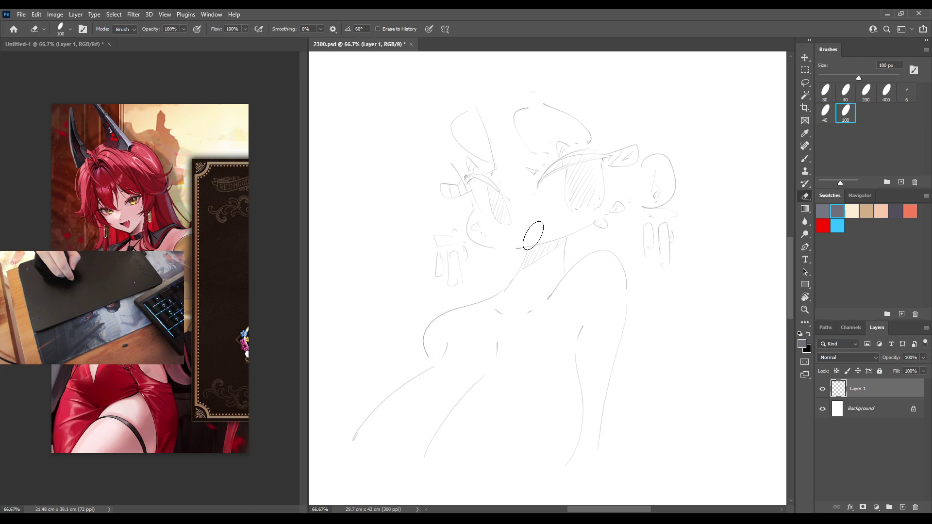
{"action": "key", "text": "b"}
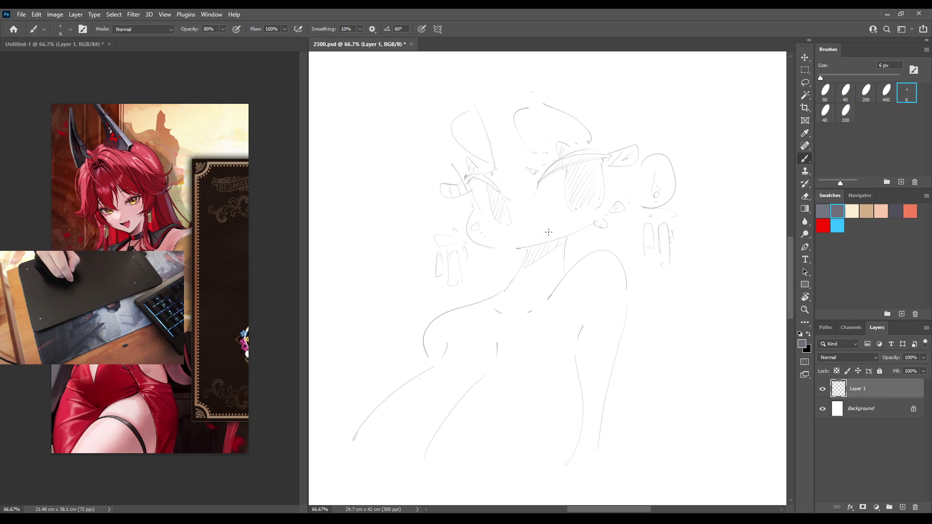
{"action": "key", "text": "h"}
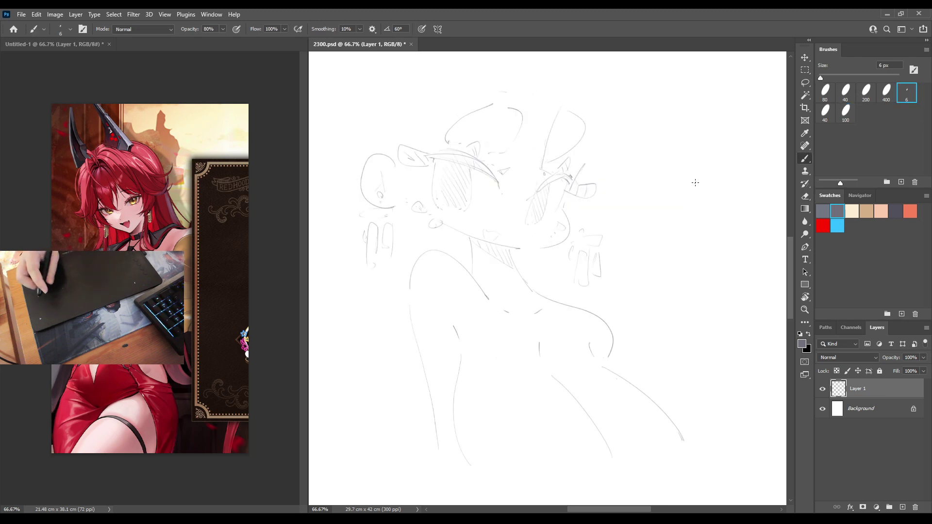
{"action": "key", "text": "h"}
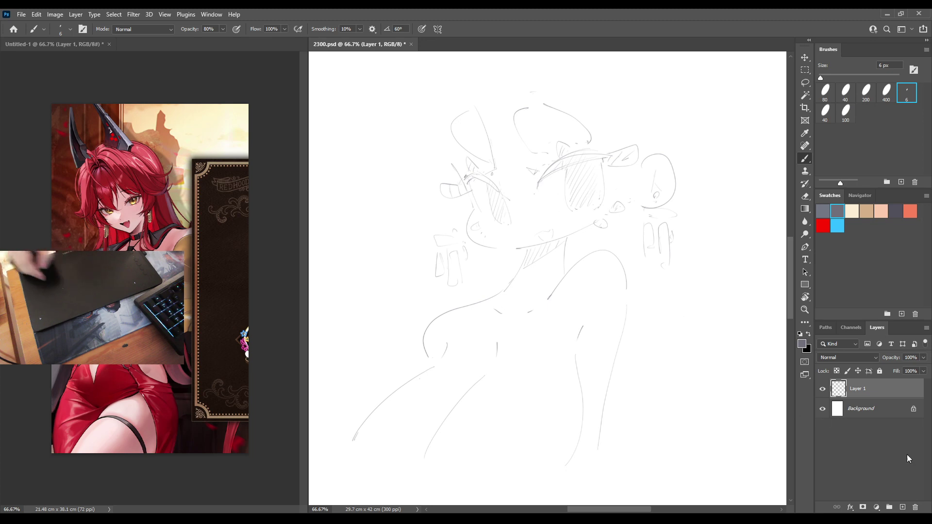
Add a new layer above Layer 1 and sketch the first bang strands over the far eye and between the eyes with the 6 px brush.
{"action": "left_click", "coordinate": [902, 506]}
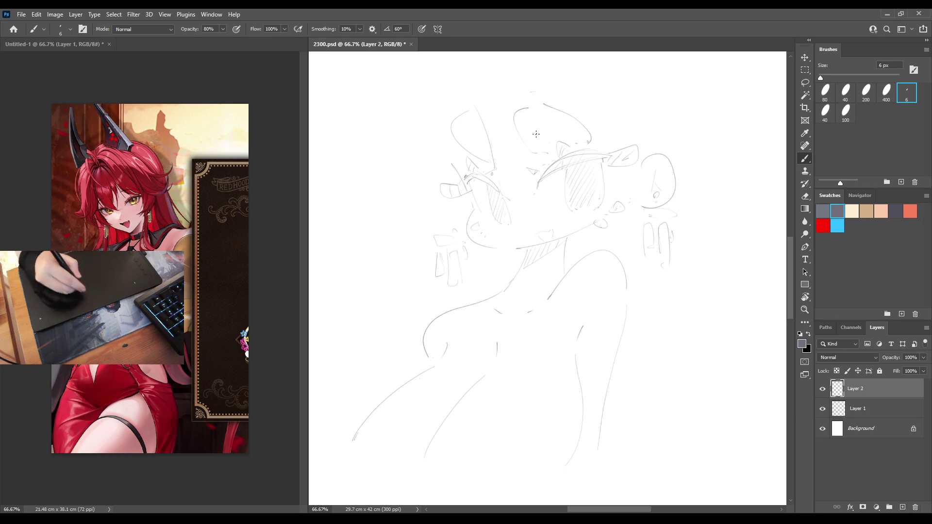
{"action": "left_click", "coordinate": [846, 408]}
{"action": "key", "text": "e"}
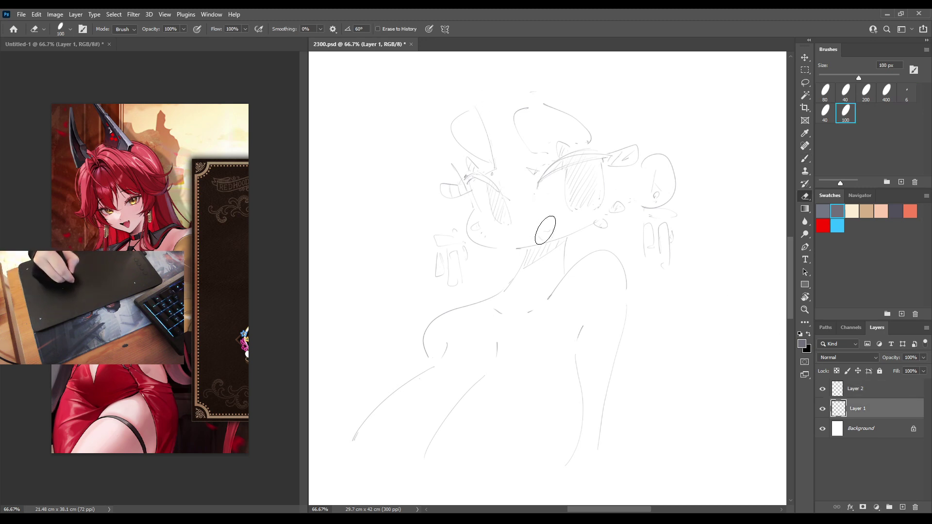
{"action": "left_click", "coordinate": [850, 388]}
{"action": "left_click", "coordinate": [906, 92]}
{"action": "key", "text": "b"}
{"action": "left_click_drag", "start_coordinate": [479, 165], "coordinate": [499, 202]}
{"action": "left_click_drag", "start_coordinate": [513, 212], "coordinate": [550, 210]}
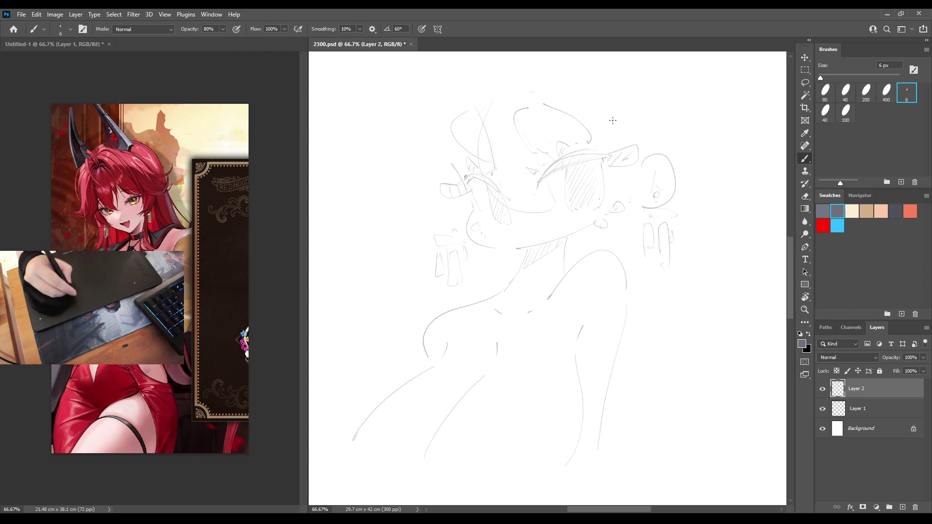
Sketch a bang over the near eye, undo the cheek strand, and draw a curved lock from the near ear down toward the neck.
{"action": "mouse_move", "coordinate": [569, 103]}
{"action": "left_mouse_down"}
{"action": "mouse_move", "coordinate": [581, 125]}
{"action": "mouse_move", "coordinate": [559, 170]}
{"action": "mouse_move", "coordinate": [589, 128]}
{"action": "mouse_move", "coordinate": [586, 156]}
{"action": "mouse_move", "coordinate": [629, 127]}
{"action": "mouse_move", "coordinate": [628, 144]}
{"action": "mouse_move", "coordinate": [636, 102]}
{"action": "mouse_move", "coordinate": [599, 123]}
{"action": "mouse_move", "coordinate": [605, 174]}
{"action": "mouse_move", "coordinate": [606, 159]}
{"action": "mouse_move", "coordinate": [616, 161]}
{"action": "mouse_move", "coordinate": [599, 214]}
{"action": "left_mouse_up"}
{"action": "left_click_drag", "start_coordinate": [633, 171], "coordinate": [613, 208]}
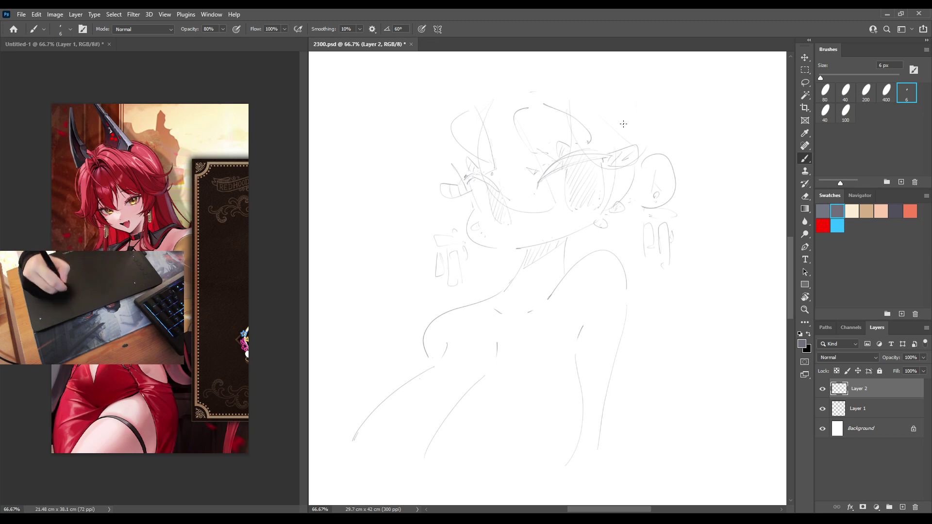
{"action": "key", "text": "ctrl+z"}
{"action": "key", "text": "ctrl+z"}
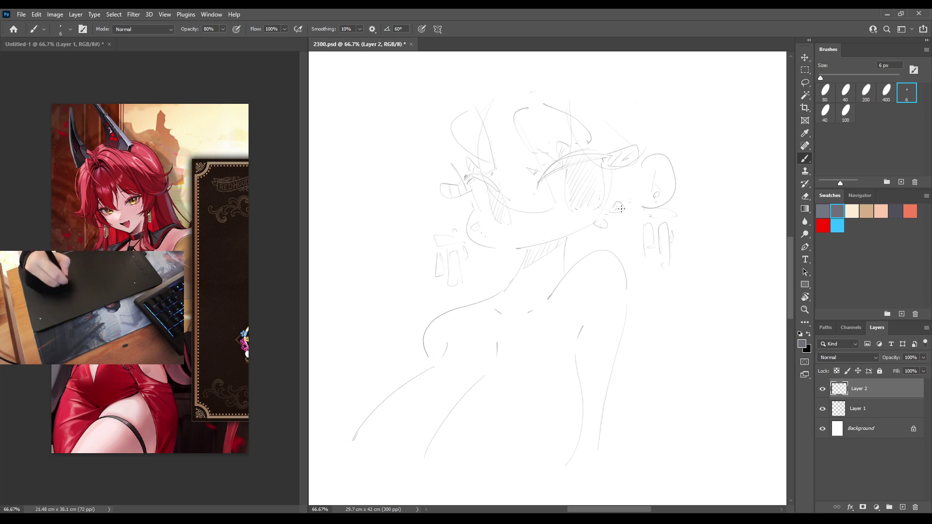
{"action": "left_click_drag", "start_coordinate": [592, 244], "coordinate": [578, 266]}
{"action": "left_click_drag", "start_coordinate": [644, 235], "coordinate": [629, 262]}
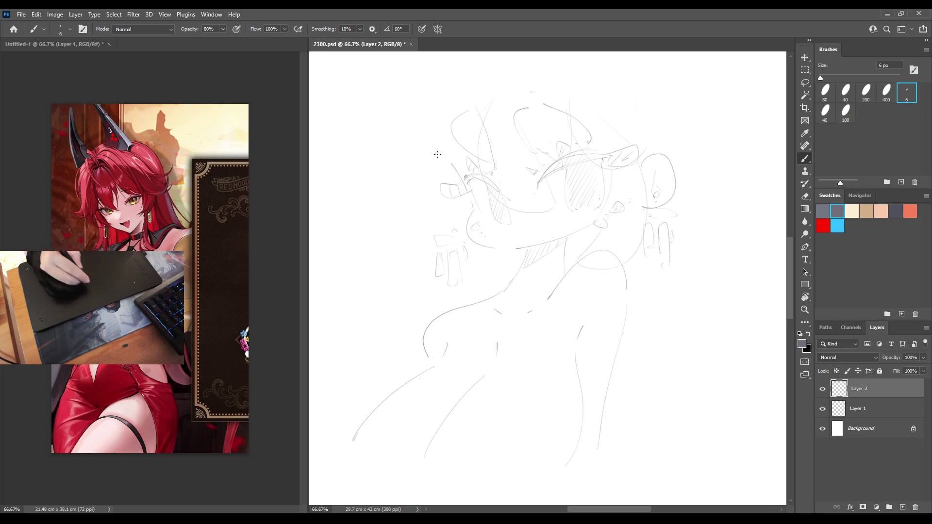
Sketch the far-side hair with an outward flick beside the lashes, a lock curling around the cheek, and a strand reaching the chest.
{"action": "mouse_move", "coordinate": [432, 173]}
{"action": "left_mouse_down"}
{"action": "mouse_move", "coordinate": [424, 205]}
{"action": "mouse_move", "coordinate": [462, 201]}
{"action": "mouse_move", "coordinate": [451, 270]}
{"action": "left_mouse_up"}
{"action": "left_click_drag", "start_coordinate": [470, 269], "coordinate": [490, 276]}
{"action": "left_click_drag", "start_coordinate": [485, 212], "coordinate": [464, 256]}
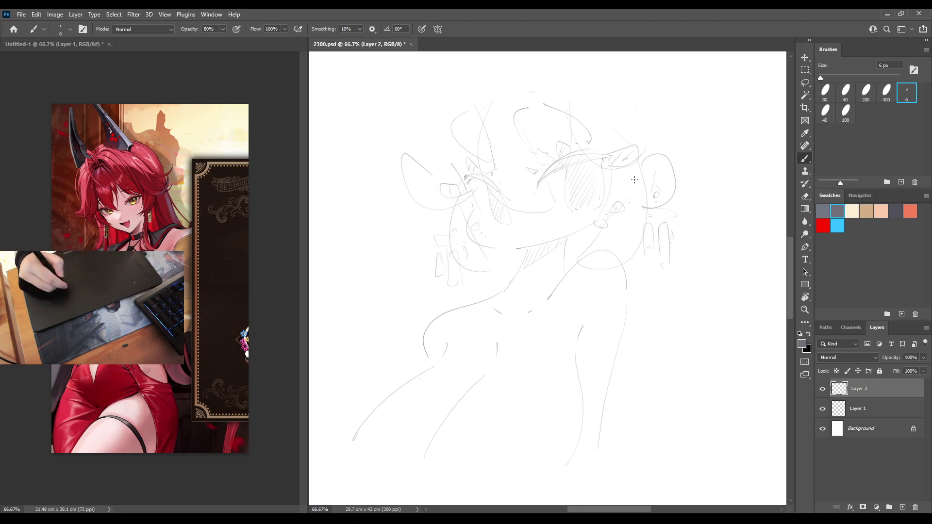
{"action": "left_click_drag", "start_coordinate": [489, 313], "coordinate": [457, 320]}
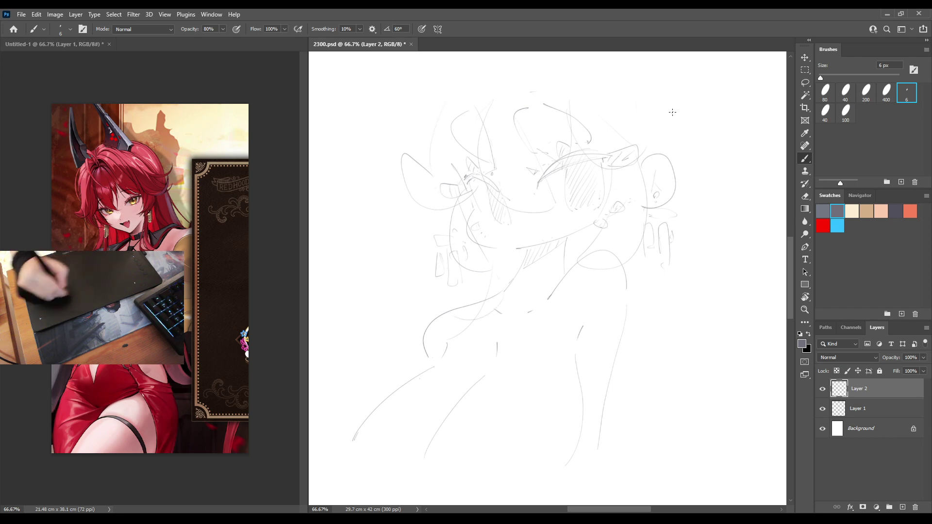
Sketch outward hair flicks and long sweeping locks on both sides of the head, flowing down past the shoulders.
{"action": "mouse_move", "coordinate": [660, 147]}
{"action": "left_mouse_down"}
{"action": "mouse_move", "coordinate": [663, 181]}
{"action": "mouse_move", "coordinate": [638, 166]}
{"action": "mouse_move", "coordinate": [639, 247]}
{"action": "left_mouse_up"}
{"action": "left_click_drag", "start_coordinate": [672, 208], "coordinate": [736, 393]}
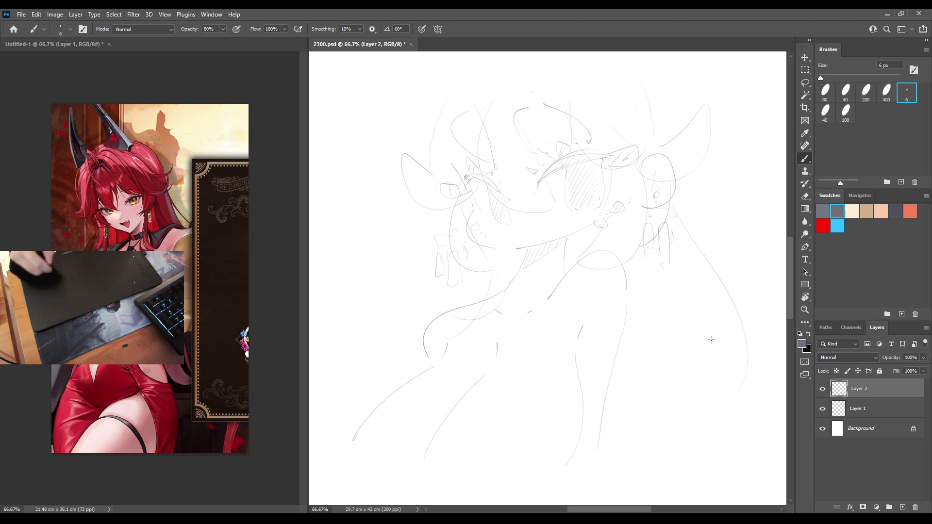
{"action": "left_click_drag", "start_coordinate": [768, 285], "coordinate": [738, 308]}
{"action": "mouse_move", "coordinate": [475, 270]}
{"action": "left_mouse_down"}
{"action": "mouse_move", "coordinate": [385, 298]}
{"action": "mouse_move", "coordinate": [362, 409]}
{"action": "left_mouse_up"}
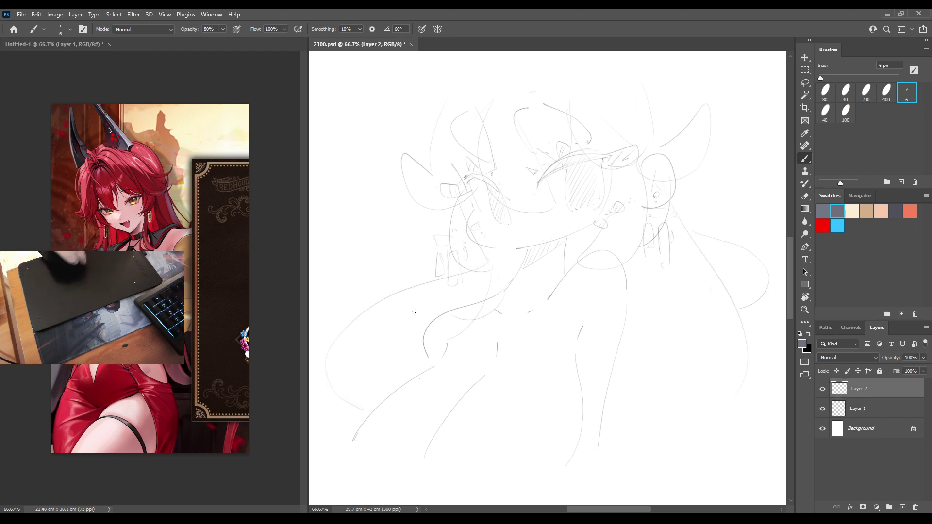
{"action": "left_click_drag", "start_coordinate": [412, 303], "coordinate": [396, 376]}
{"action": "left_click_drag", "start_coordinate": [422, 257], "coordinate": [416, 279]}
Sketch large curving hair locks behind the near arm and back, plus a loose flick and outer contour beside the head.
{"action": "left_click_drag", "start_coordinate": [679, 340], "coordinate": [650, 466]}
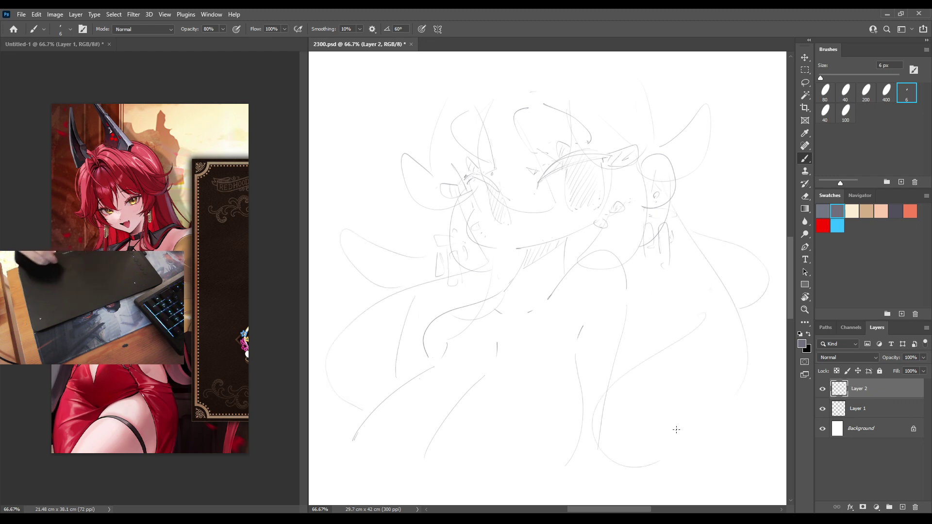
{"action": "left_click_drag", "start_coordinate": [677, 400], "coordinate": [672, 448]}
{"action": "left_click_drag", "start_coordinate": [688, 194], "coordinate": [736, 203]}
{"action": "mouse_move", "coordinate": [714, 286]}
{"action": "left_mouse_down"}
{"action": "mouse_move", "coordinate": [756, 438]}
{"action": "mouse_move", "coordinate": [720, 472]}
{"action": "left_mouse_up"}
{"action": "mouse_move", "coordinate": [626, 335]}
{"action": "left_mouse_down"}
{"action": "mouse_move", "coordinate": [589, 362]}
{"action": "mouse_move", "coordinate": [582, 488]}
{"action": "left_mouse_up"}
{"action": "left_click_drag", "start_coordinate": [346, 415], "coordinate": [348, 441]}
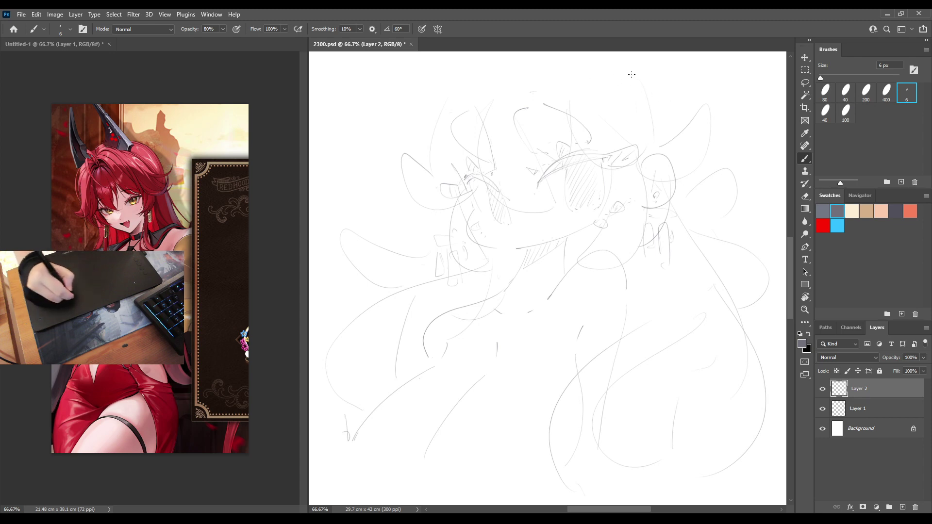
{"action": "left_click_drag", "start_coordinate": [710, 126], "coordinate": [713, 172]}
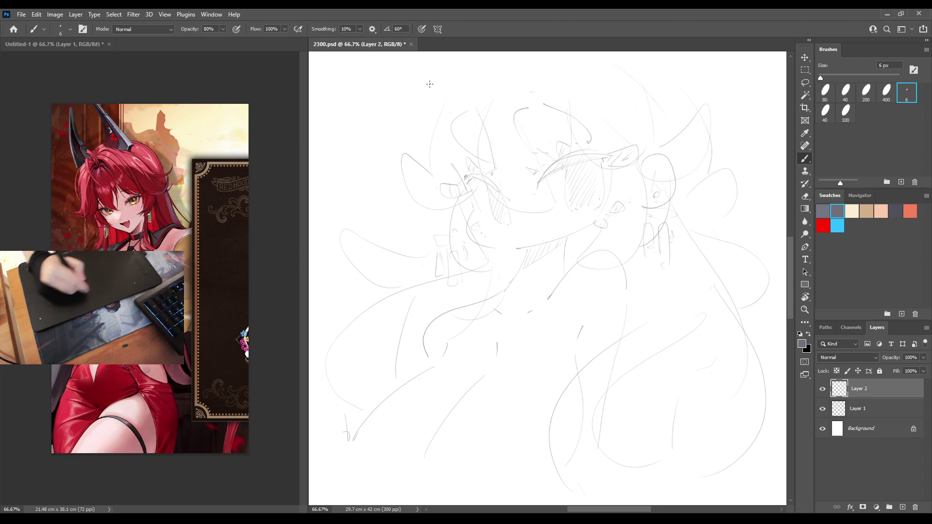
Sketch both horns' lower outlines and the crown of the hair, undoing the far horn's first strokes and redrawing it closer to the head.
{"action": "left_click_drag", "start_coordinate": [422, 151], "coordinate": [430, 56]}
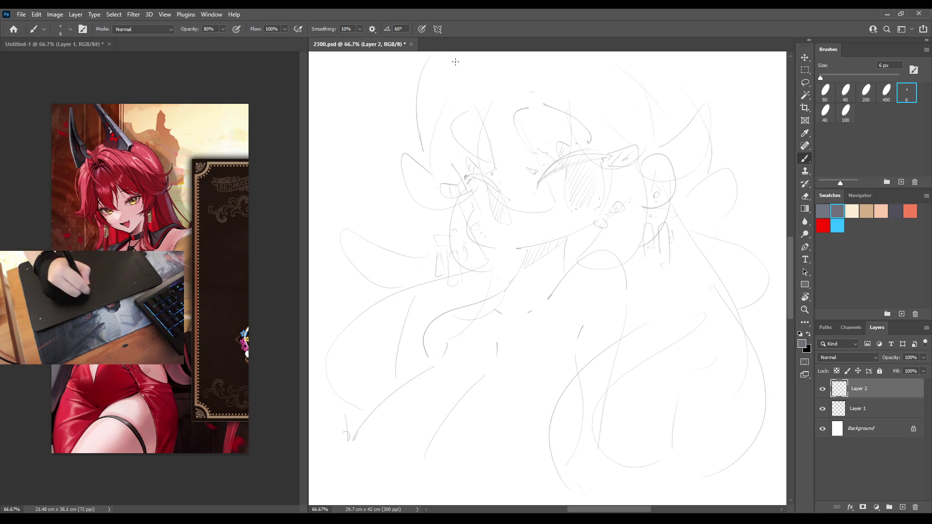
{"action": "left_click_drag", "start_coordinate": [467, 89], "coordinate": [449, 116]}
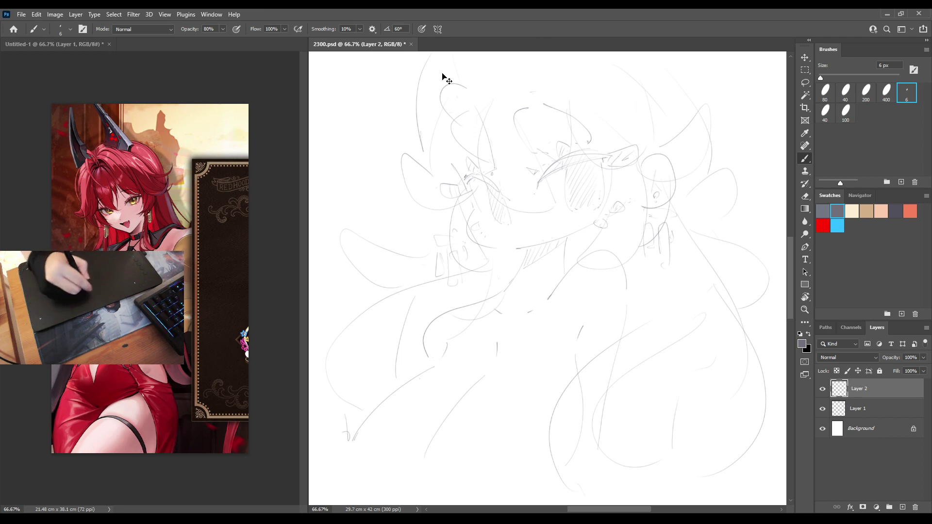
{"action": "key", "text": "ctrl+z"}
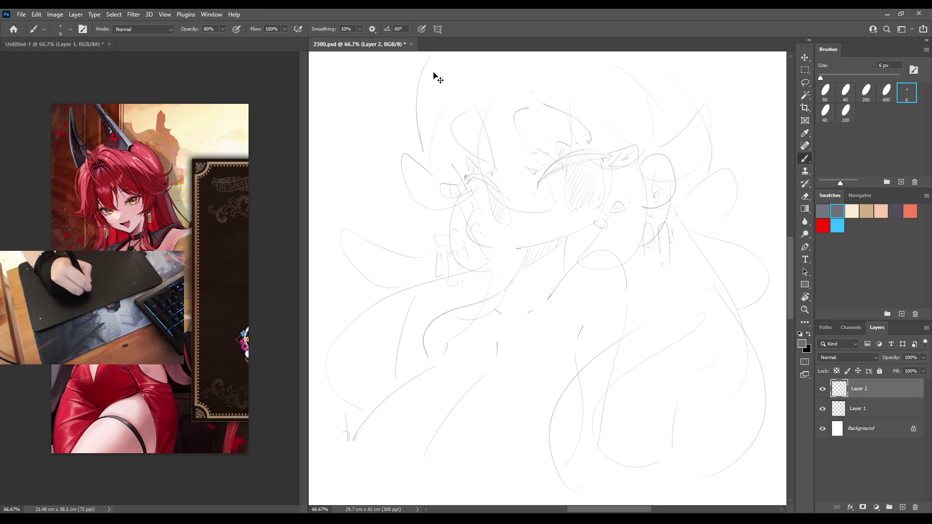
{"action": "key", "text": "ctrl+z"}
{"action": "left_click_drag", "start_coordinate": [440, 154], "coordinate": [429, 58]}
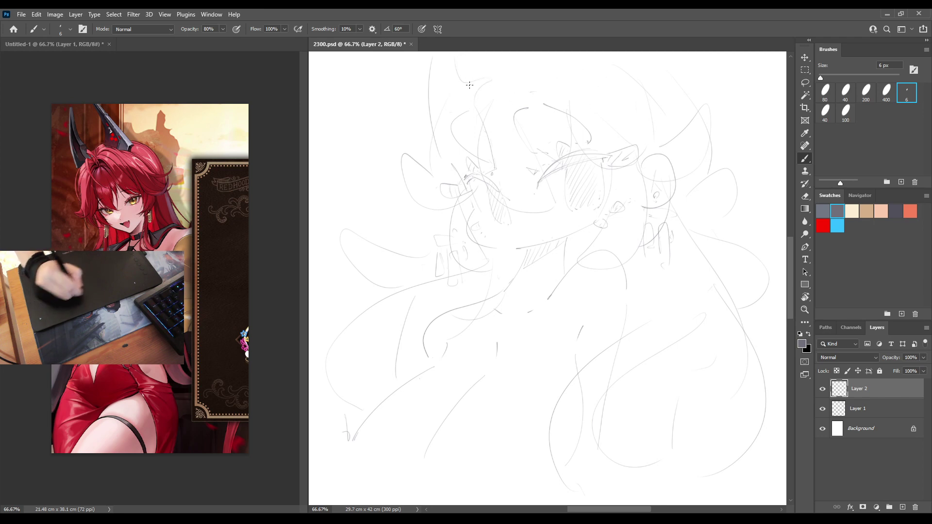
{"action": "left_click_drag", "start_coordinate": [454, 130], "coordinate": [473, 86]}
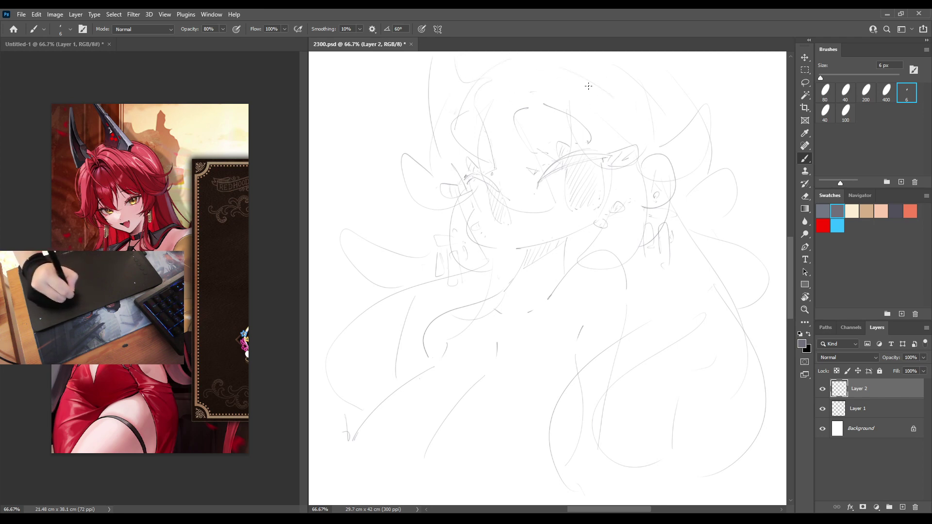
{"action": "left_click_drag", "start_coordinate": [560, 80], "coordinate": [564, 55]}
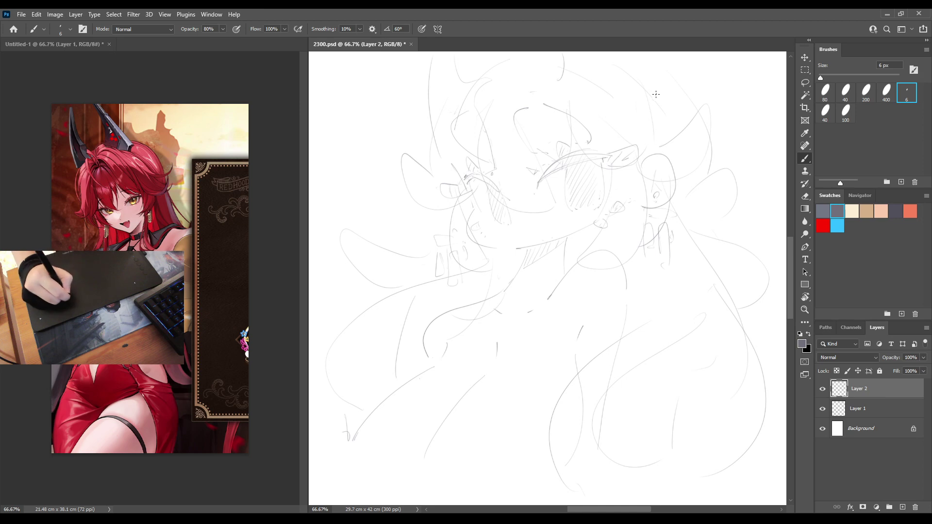
{"action": "mouse_move", "coordinate": [639, 102]}
{"action": "left_mouse_down"}
{"action": "mouse_move", "coordinate": [669, 74]}
{"action": "mouse_move", "coordinate": [617, 53]}
{"action": "left_mouse_up"}
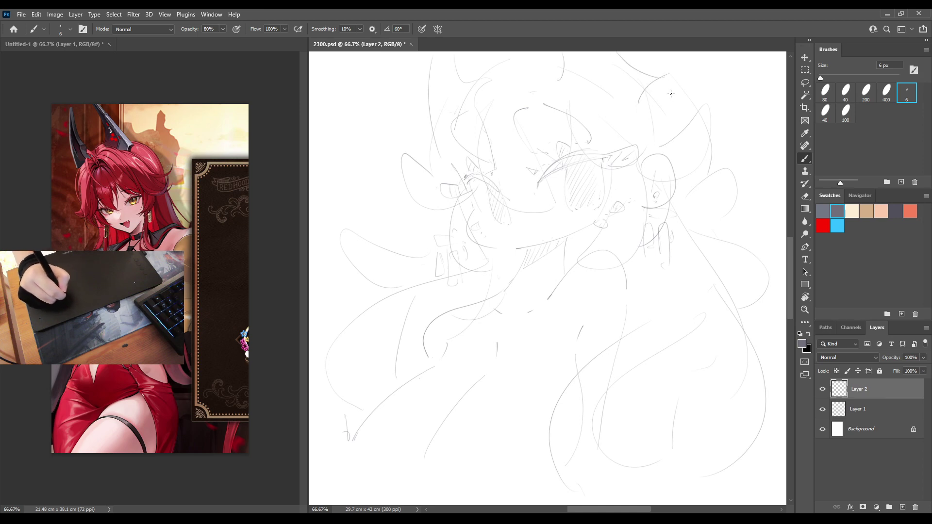
{"action": "key", "text": "F2"}
{"action": "key", "text": "h"}
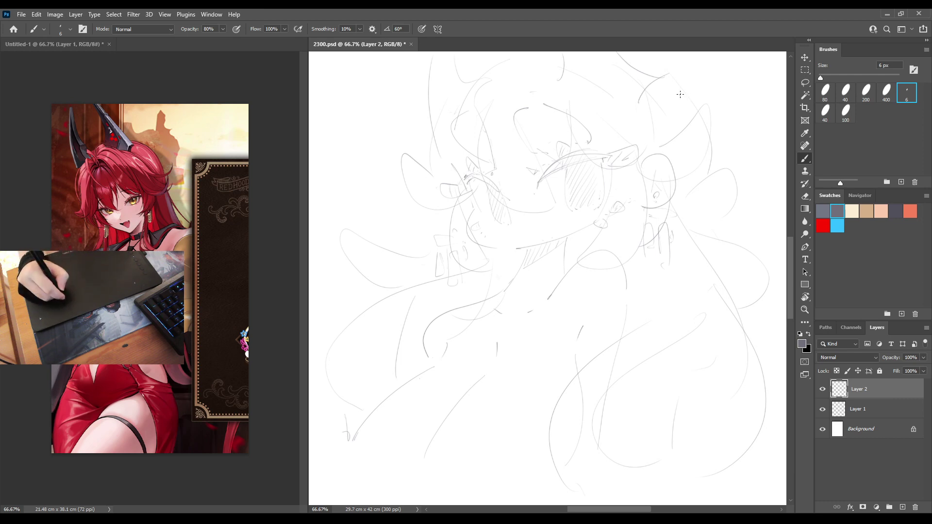
Erase the overlapping line beside the near horn, and on a new layer sketch a choker with an oval pendant around the neck.
{"action": "key", "text": "e"}
{"action": "key", "text": "b"}
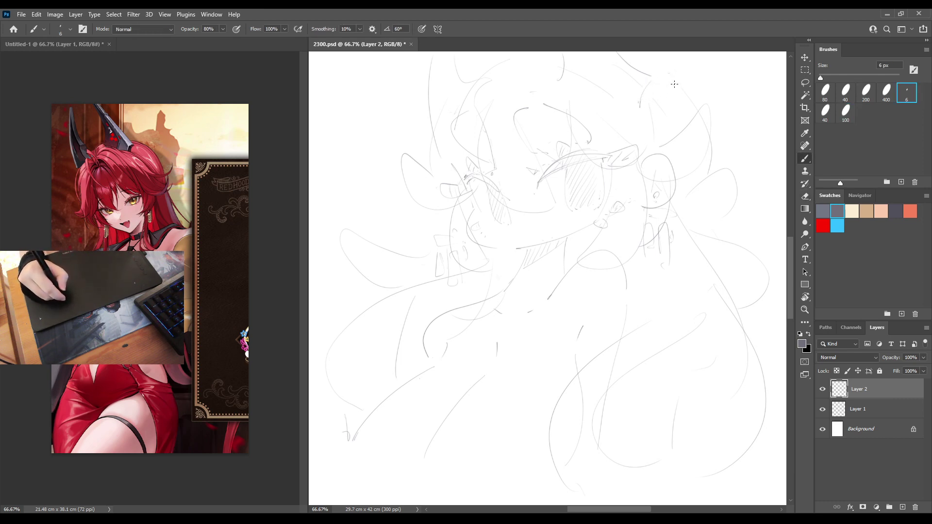
{"action": "left_click", "coordinate": [902, 507]}
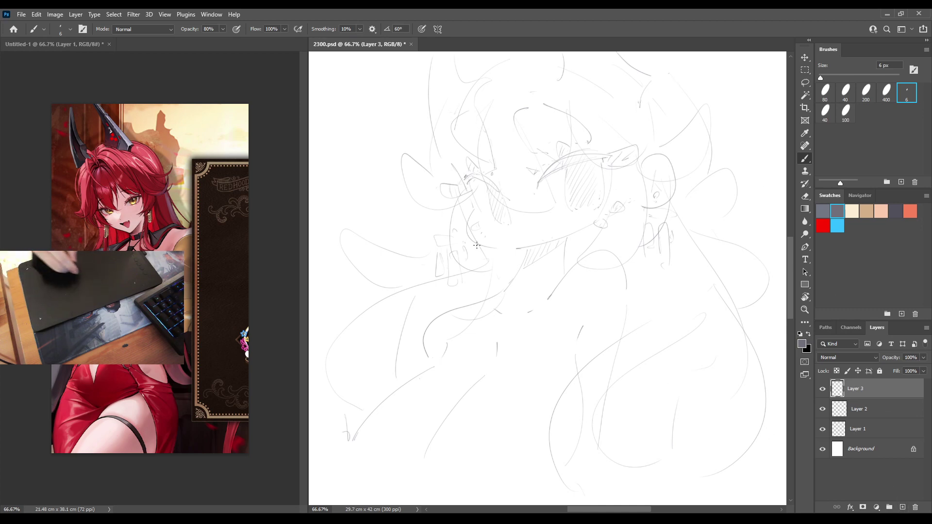
{"action": "left_click_drag", "start_coordinate": [511, 271], "coordinate": [559, 264]}
{"action": "mouse_move", "coordinate": [511, 277]}
{"action": "left_mouse_down"}
{"action": "mouse_move", "coordinate": [556, 282]}
{"action": "mouse_move", "coordinate": [530, 284]}
{"action": "mouse_move", "coordinate": [536, 275]}
{"action": "left_mouse_up"}
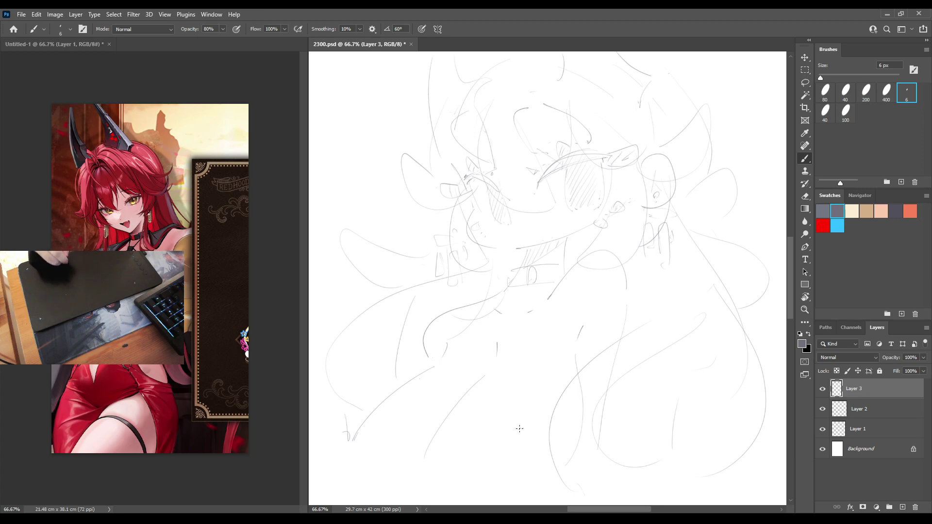
Erase the old near-side torso contour on Layer 2 and return to Layer 3 for drawing.
{"action": "left_click", "coordinate": [849, 409]}
{"action": "key", "text": "e"}
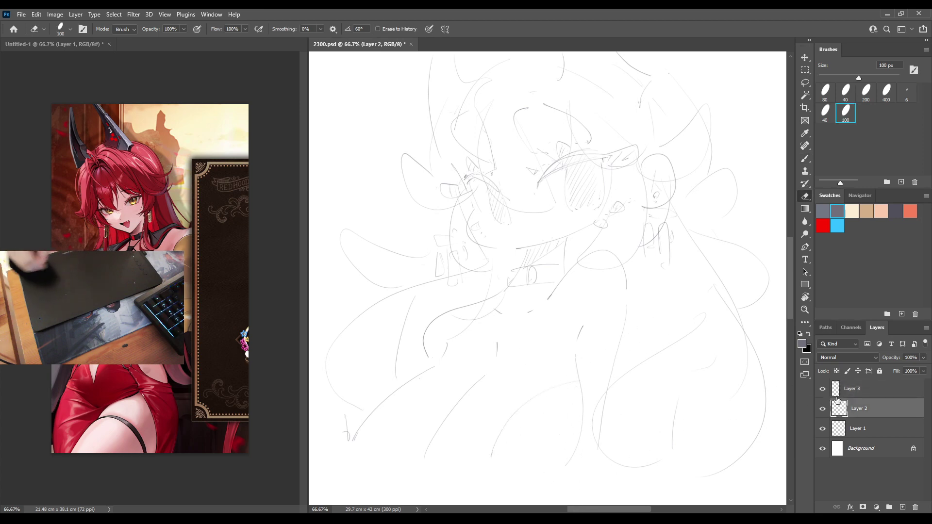
{"action": "left_click", "coordinate": [854, 390]}
{"action": "key", "text": "b"}
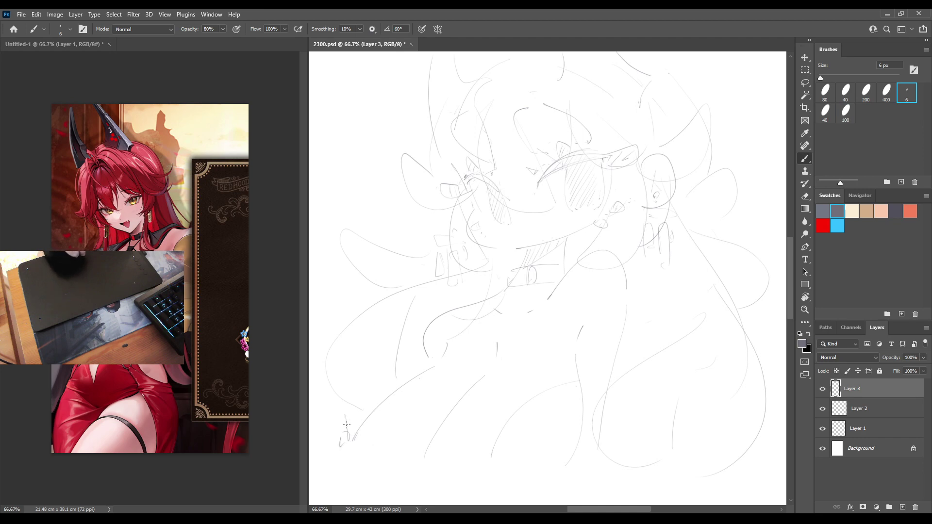
Sketch the far side of the torso with a second sweeping edge line, a curved bust contour and a lower garment edge.
{"action": "left_click_drag", "start_coordinate": [347, 421], "coordinate": [433, 363]}
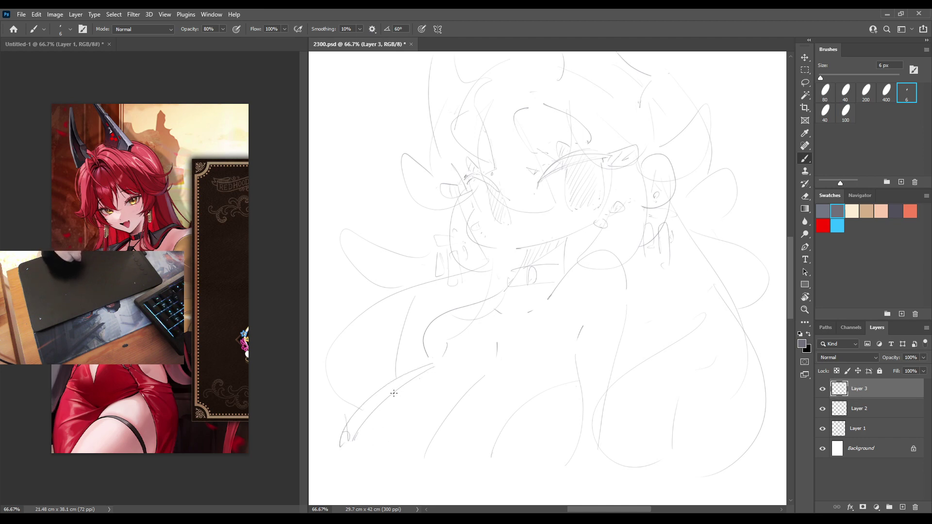
{"action": "mouse_move", "coordinate": [393, 393]}
{"action": "left_mouse_down"}
{"action": "mouse_move", "coordinate": [376, 431]}
{"action": "mouse_move", "coordinate": [383, 449]}
{"action": "left_mouse_up"}
{"action": "left_click_drag", "start_coordinate": [425, 472], "coordinate": [499, 450]}
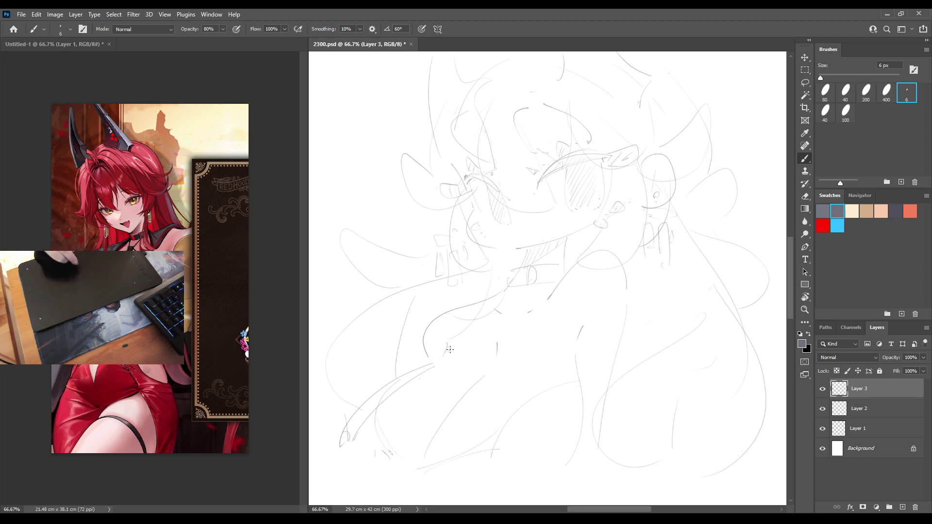
Sketch the straps running from the choker down over the chest, cleaning up overlapping lines at the collar.
{"action": "left_click_drag", "start_coordinate": [473, 379], "coordinate": [511, 299]}
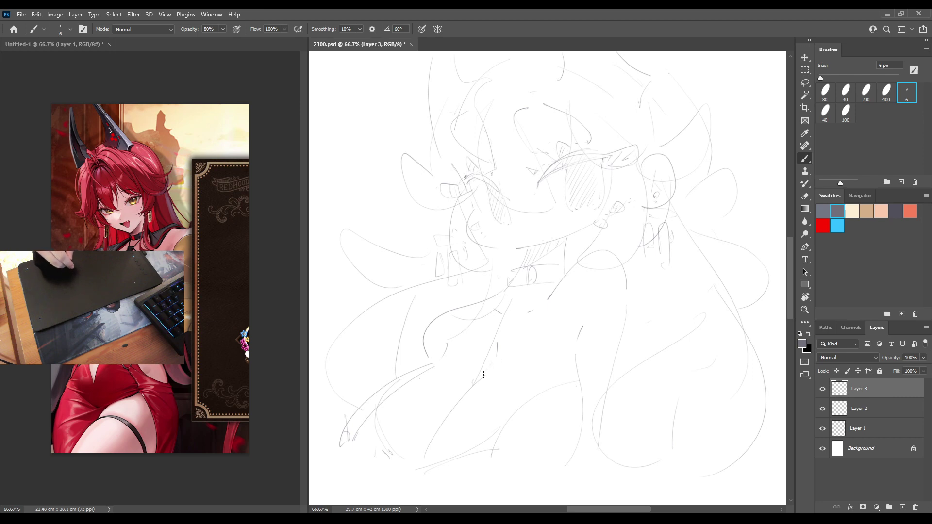
{"action": "left_click_drag", "start_coordinate": [483, 374], "coordinate": [531, 294]}
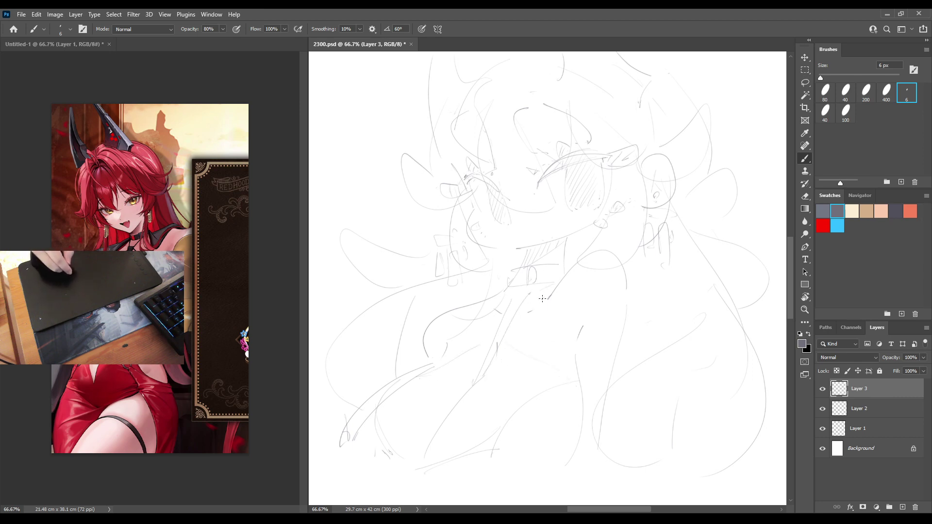
{"action": "key", "text": "e"}
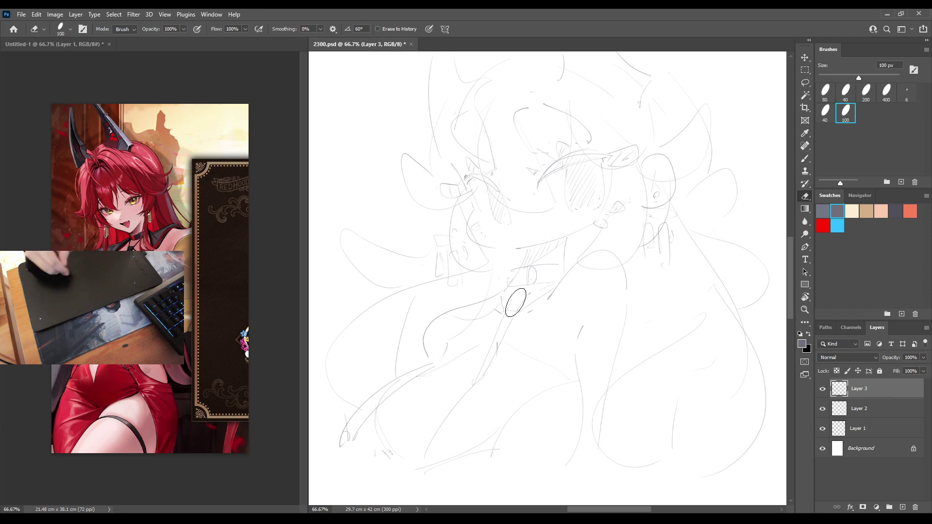
{"action": "key", "text": "b"}
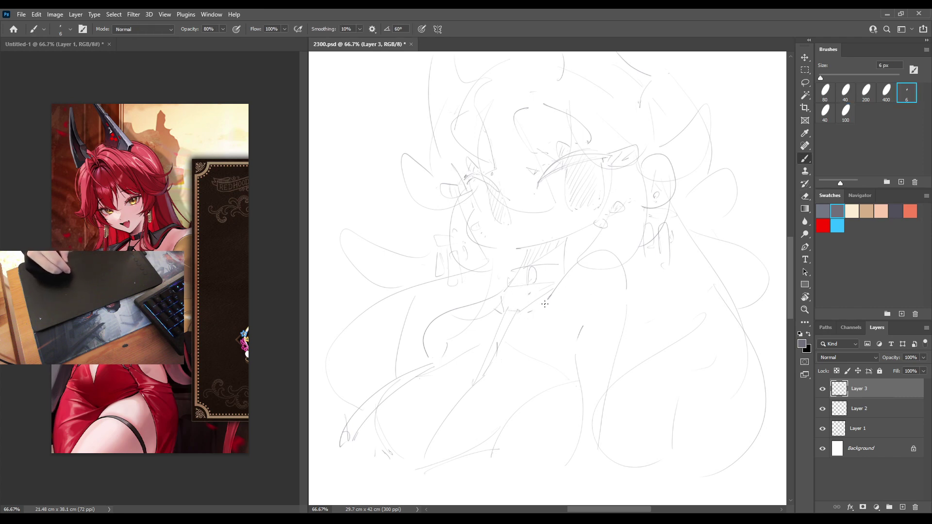
{"action": "left_click_drag", "start_coordinate": [546, 299], "coordinate": [578, 385]}
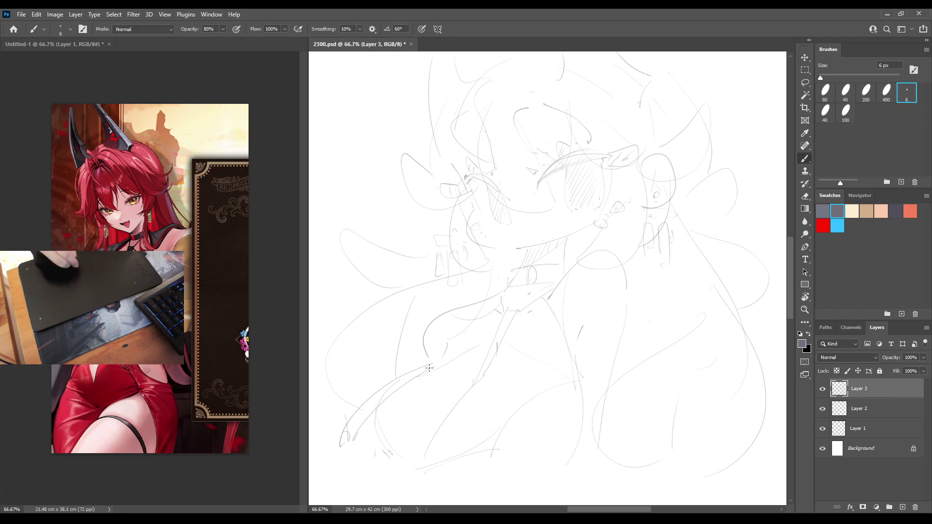
Sketch the collar edge and both shoulder lines, adding a long contour down the near arm and a curl behind the shoulder.
{"action": "mouse_move", "coordinate": [568, 275]}
{"action": "left_mouse_down"}
{"action": "mouse_move", "coordinate": [592, 250]}
{"action": "mouse_move", "coordinate": [631, 249]}
{"action": "left_mouse_up"}
{"action": "left_click_drag", "start_coordinate": [548, 309], "coordinate": [613, 252]}
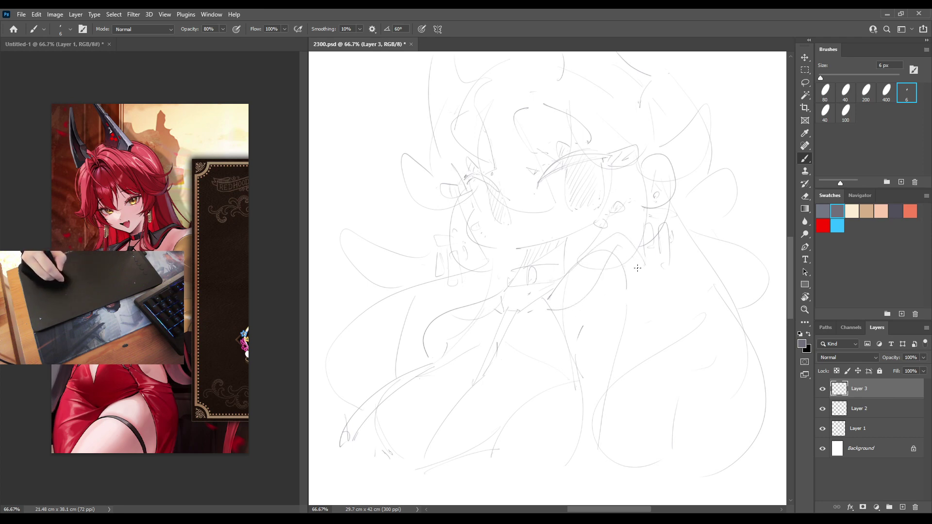
{"action": "mouse_move", "coordinate": [502, 291]}
{"action": "left_mouse_down"}
{"action": "mouse_move", "coordinate": [436, 308]}
{"action": "mouse_move", "coordinate": [439, 353]}
{"action": "mouse_move", "coordinate": [499, 310]}
{"action": "left_mouse_up"}
{"action": "left_click_drag", "start_coordinate": [402, 343], "coordinate": [359, 391]}
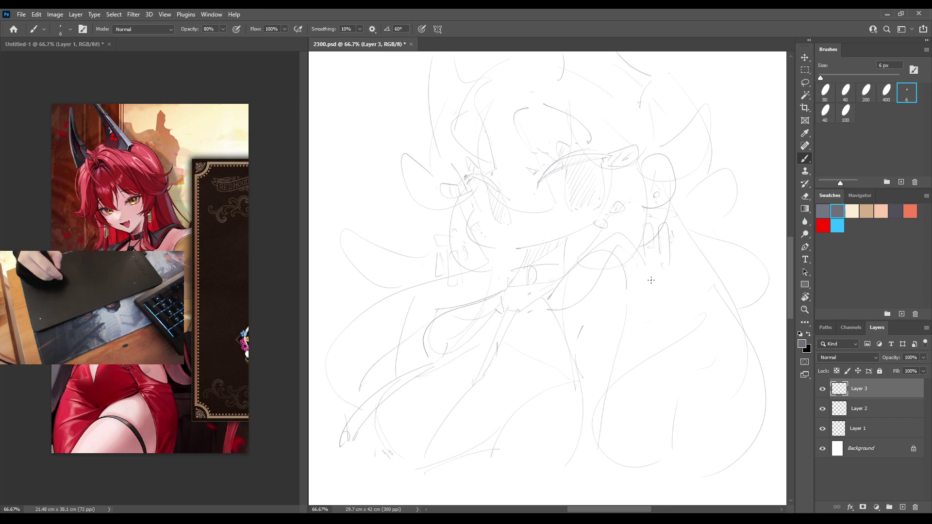
{"action": "left_click_drag", "start_coordinate": [640, 275], "coordinate": [733, 372]}
{"action": "left_click_drag", "start_coordinate": [631, 311], "coordinate": [641, 386]}
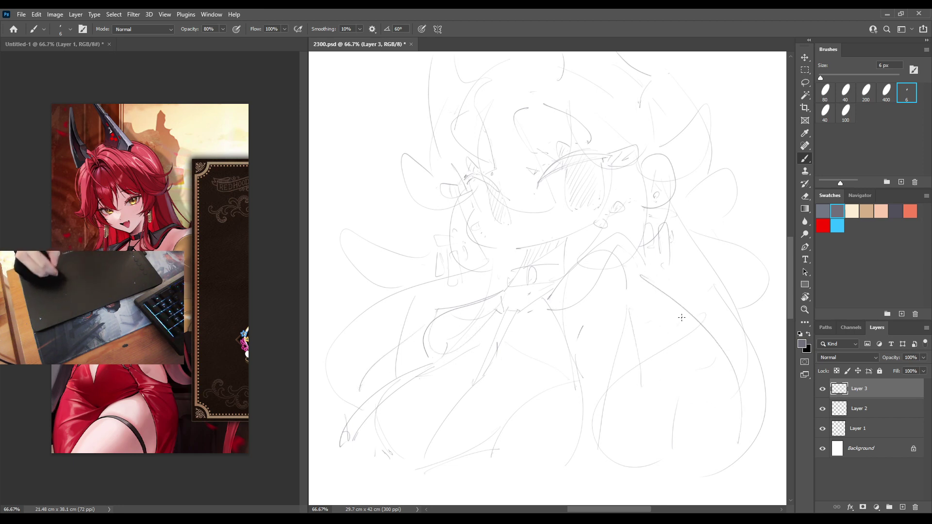
{"action": "left_click_drag", "start_coordinate": [701, 285], "coordinate": [738, 304]}
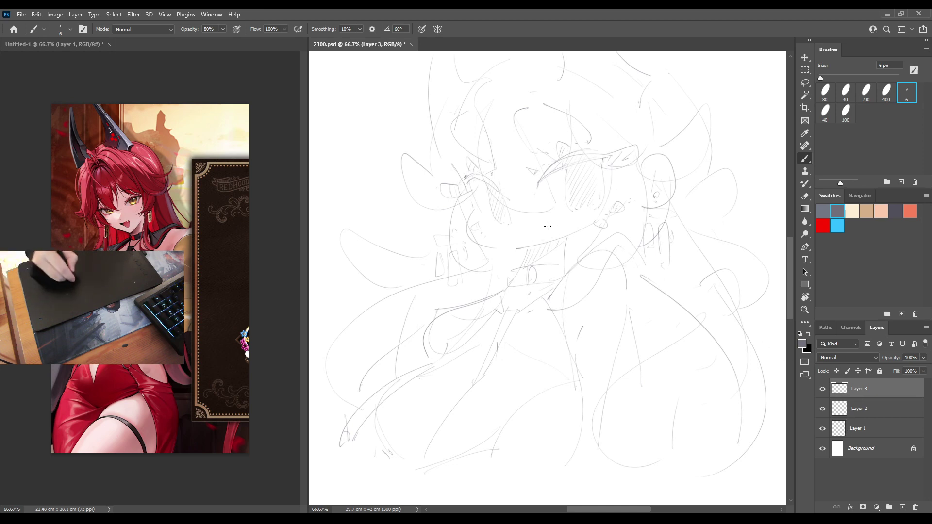
Try to sketch a small mouth on the lower face, comparing it in the mirrored view and erasing it for another attempt.
{"action": "key", "text": "e"}
{"action": "key", "text": "b"}
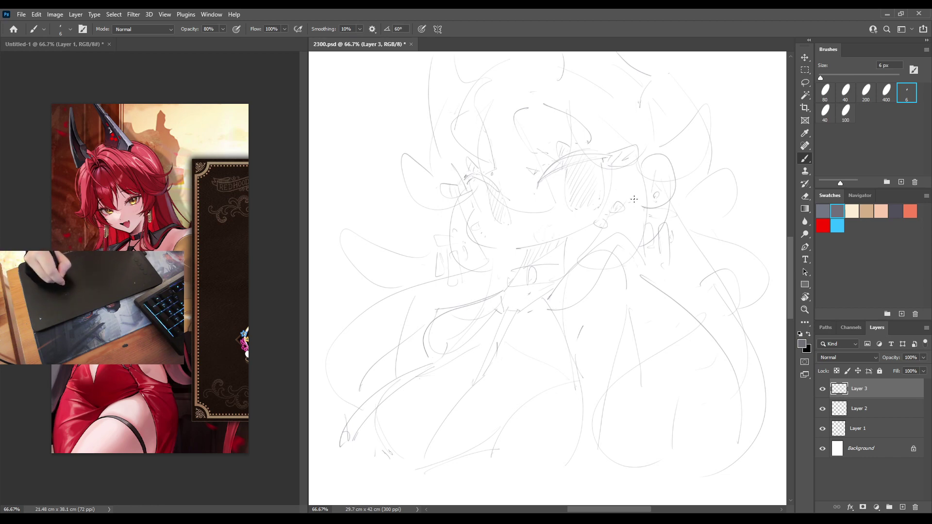
{"action": "key", "text": "ctrl+shift+h"}
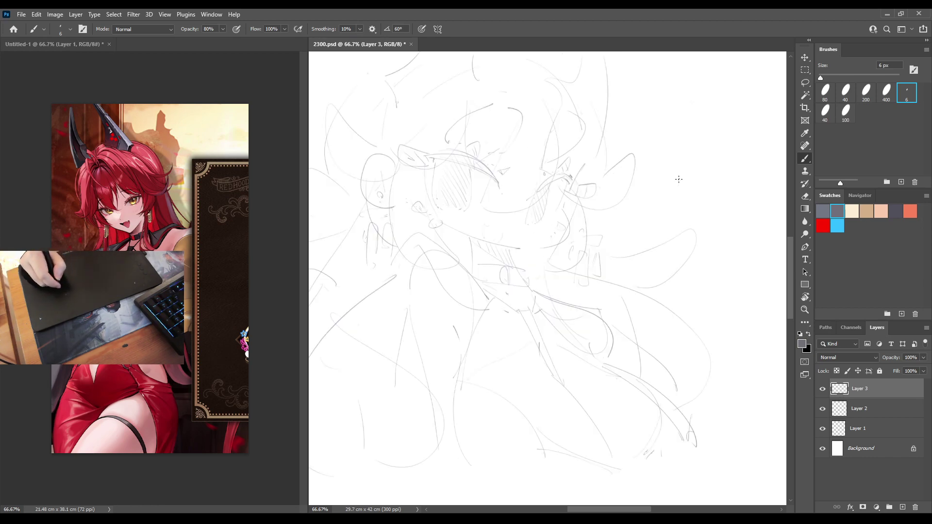
{"action": "key", "text": "h"}
{"action": "key", "text": "e"}
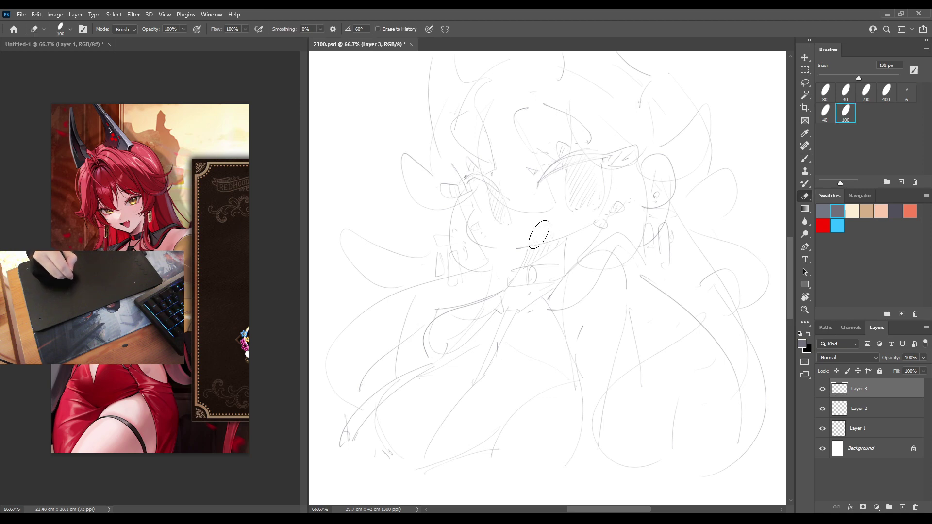
{"action": "key", "text": "b"}
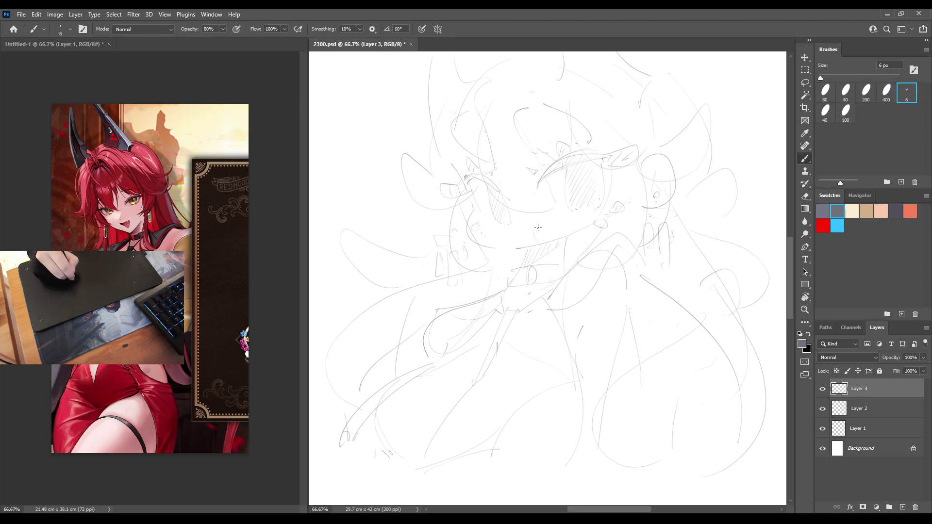
{"action": "key", "text": "e"}
{"action": "left_click_drag", "start_coordinate": [545, 229], "coordinate": [543, 235]}
{"action": "key", "text": "b"}
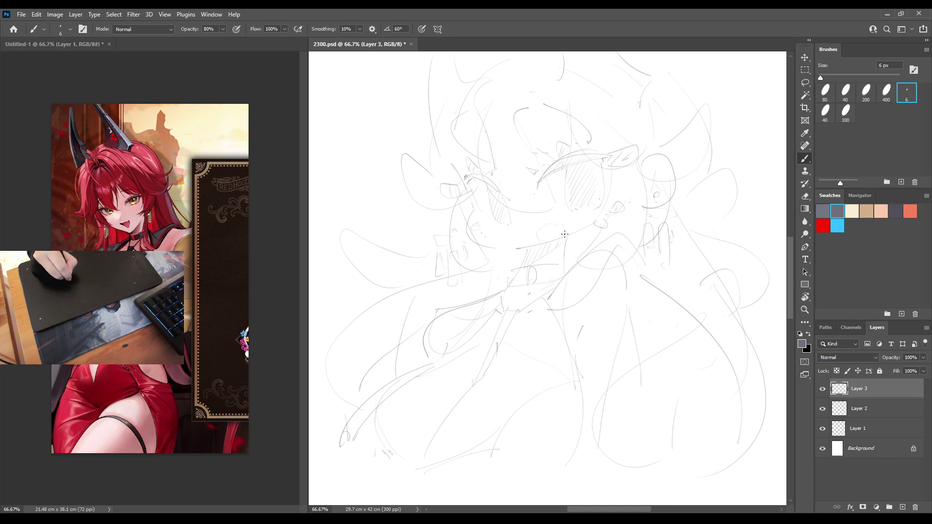
{"action": "key", "text": "h"}
Try further mouth shapes above the chin, checking each one with the canvas flipped horizontally.
{"action": "key", "text": "h"}
{"action": "key", "text": "e"}
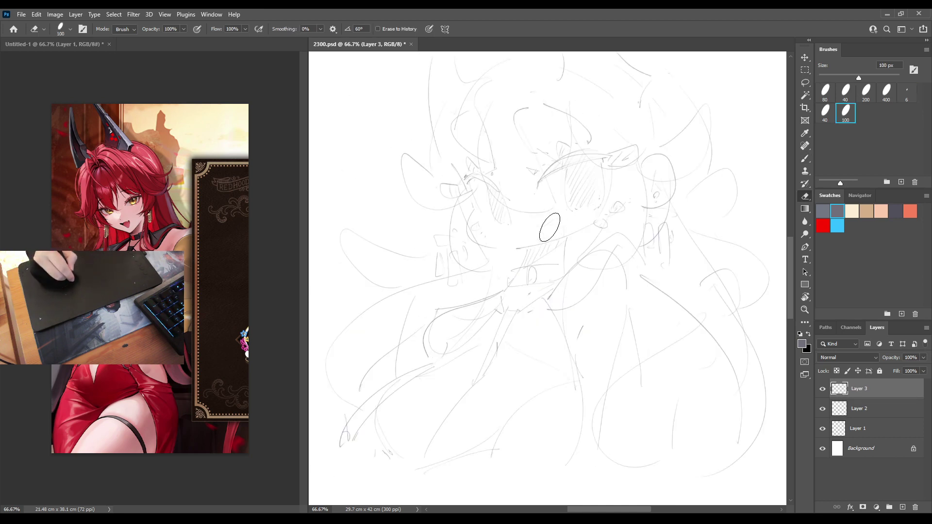
{"action": "key", "text": "b"}
{"action": "key", "text": "h"}
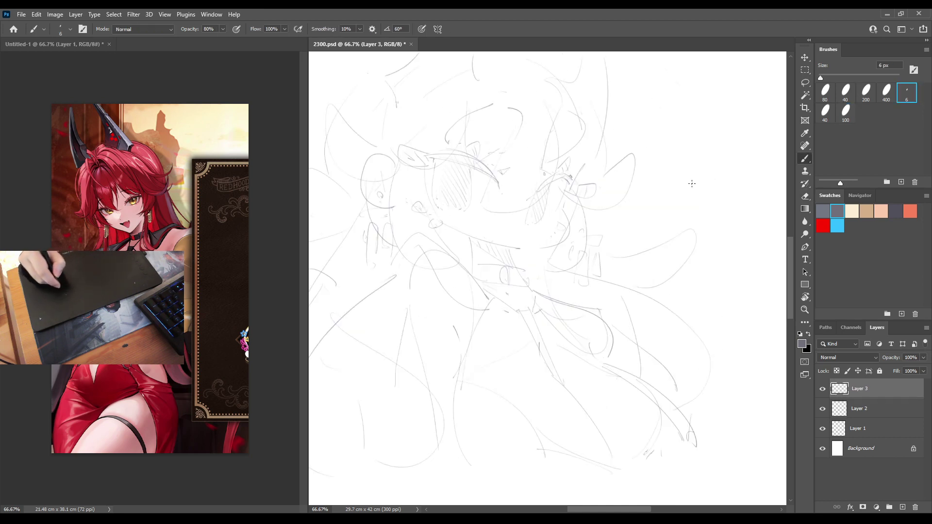
{"action": "key", "text": "h"}
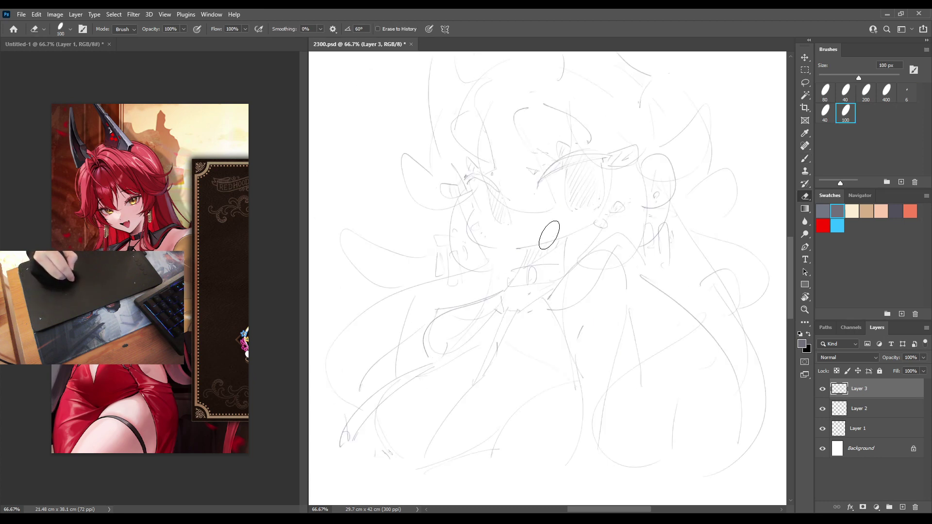
{"action": "key", "text": "e"}
{"action": "left_click_drag", "start_coordinate": [539, 231], "coordinate": [538, 236]}
{"action": "key", "text": "b"}
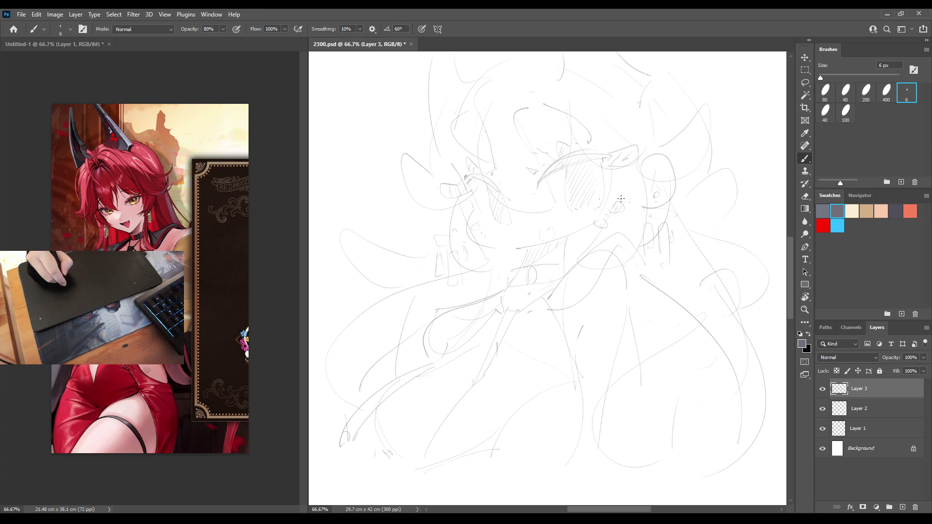
{"action": "key", "text": "h"}
{"action": "key", "text": "h"}
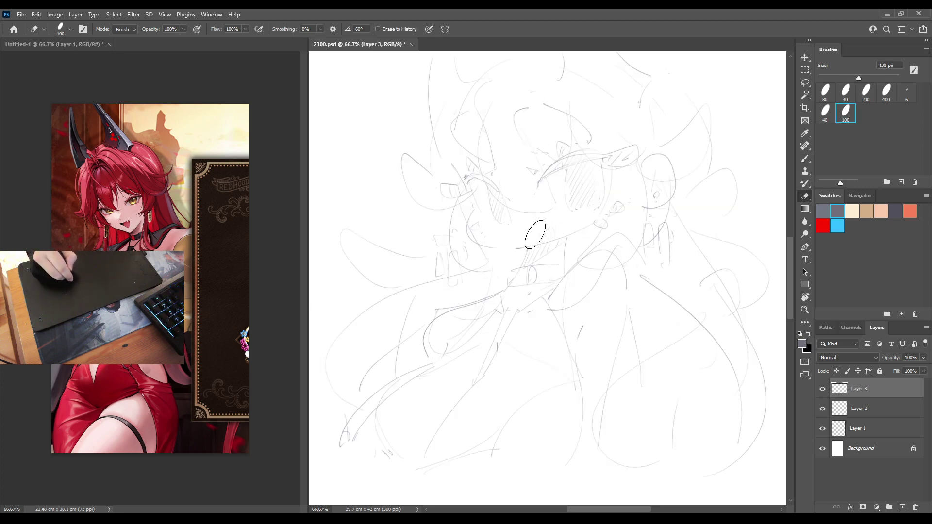
Merge the three sketch layers into one and redraw the small mouth, checking the face in the mirrored view.
{"action": "left_click", "coordinate": [846, 433], "text": "shift"}
{"action": "key", "text": "ctrl+e"}
{"action": "key", "text": "e"}
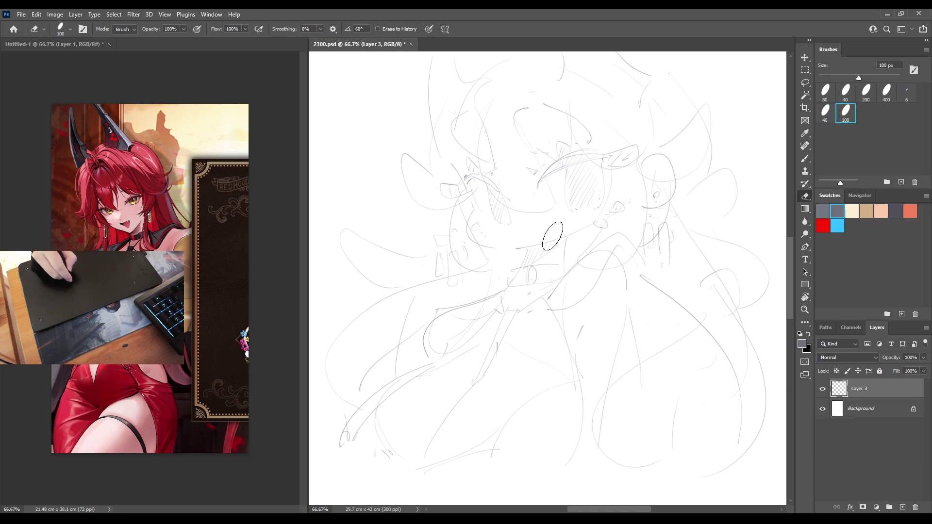
{"action": "key", "text": "b"}
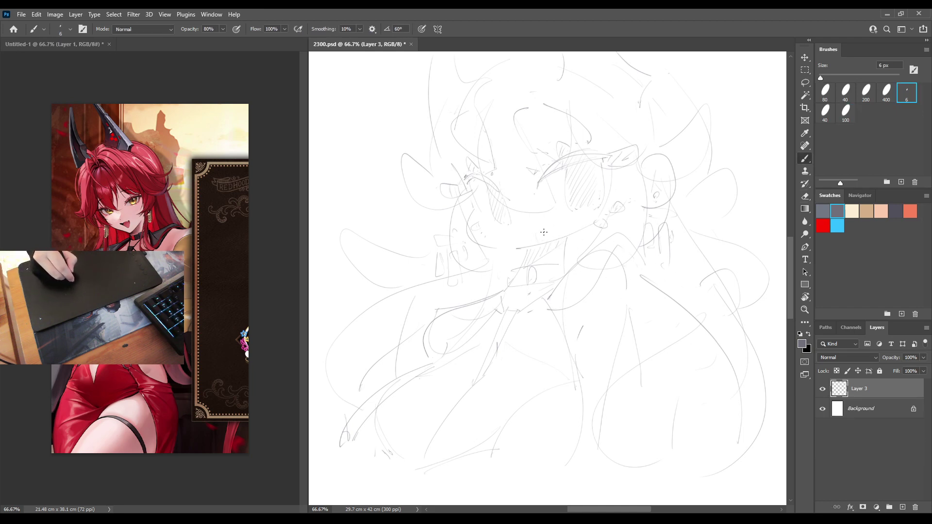
{"action": "key", "text": "e"}
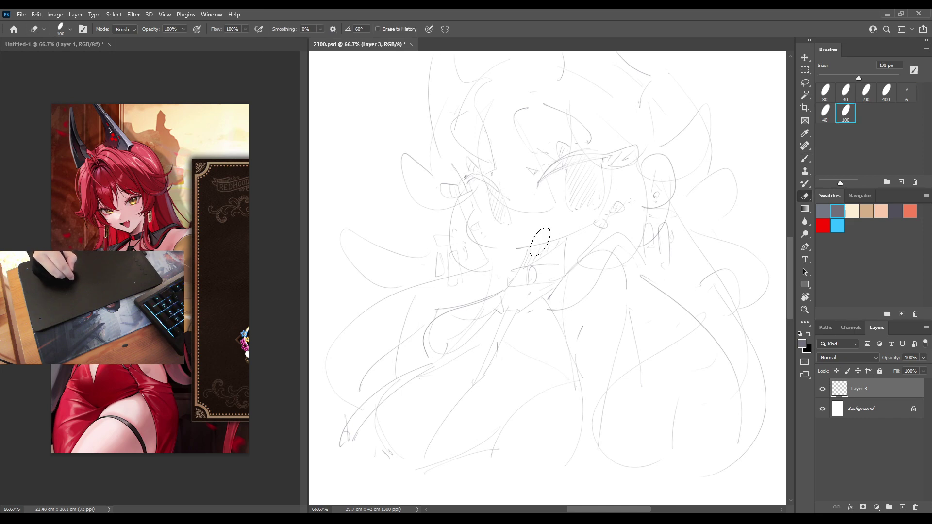
{"action": "key", "text": "b"}
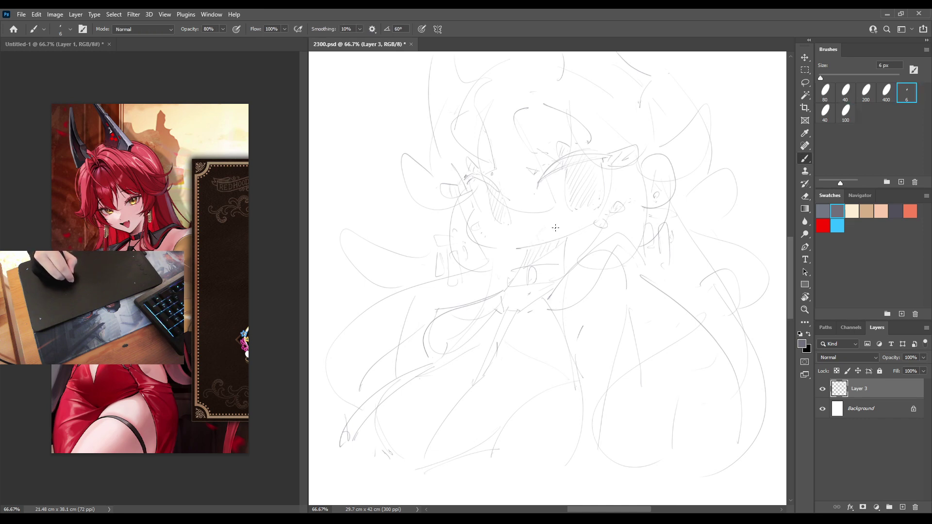
{"action": "key", "text": "ctrl+shift+h"}
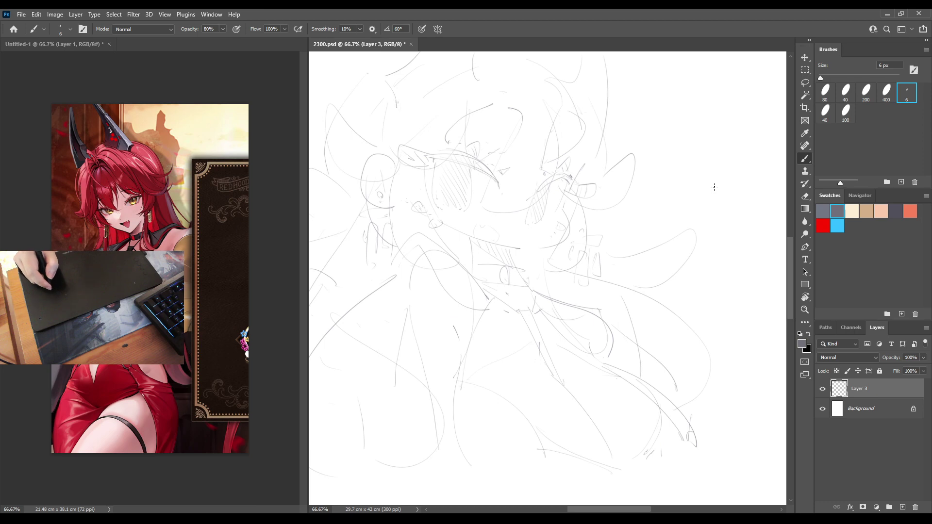
{"action": "key", "text": "ctrl+shift+h"}
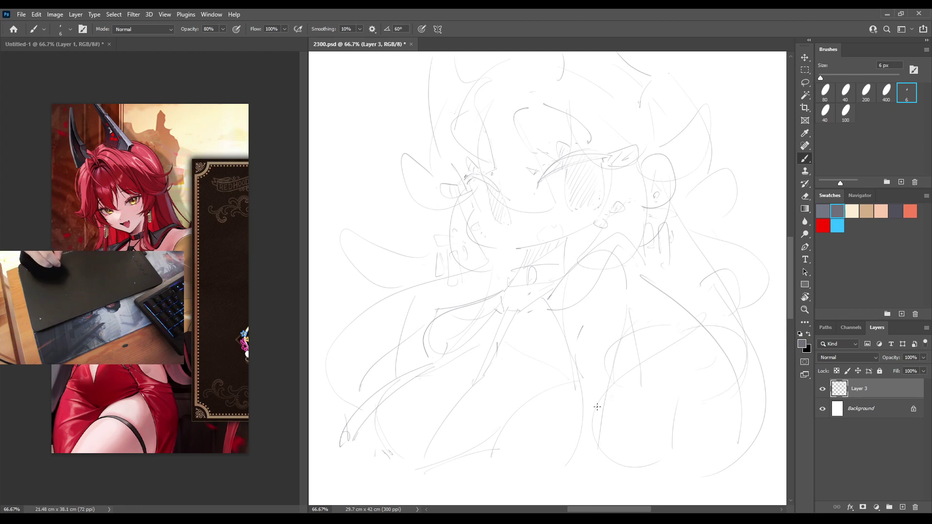
Sketch fold lines and rounded lower contours on the puffy shape over the near upper arm.
{"action": "mouse_move", "coordinate": [655, 430]}
{"action": "left_mouse_down"}
{"action": "mouse_move", "coordinate": [698, 394]}
{"action": "mouse_move", "coordinate": [685, 371]}
{"action": "left_mouse_up"}
{"action": "left_click_drag", "start_coordinate": [679, 338], "coordinate": [697, 407]}
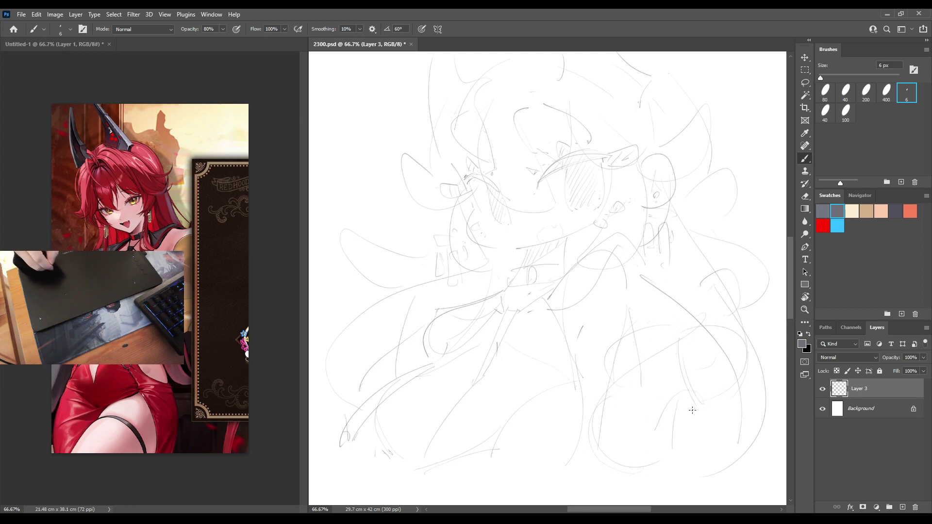
{"action": "left_click_drag", "start_coordinate": [624, 390], "coordinate": [665, 419]}
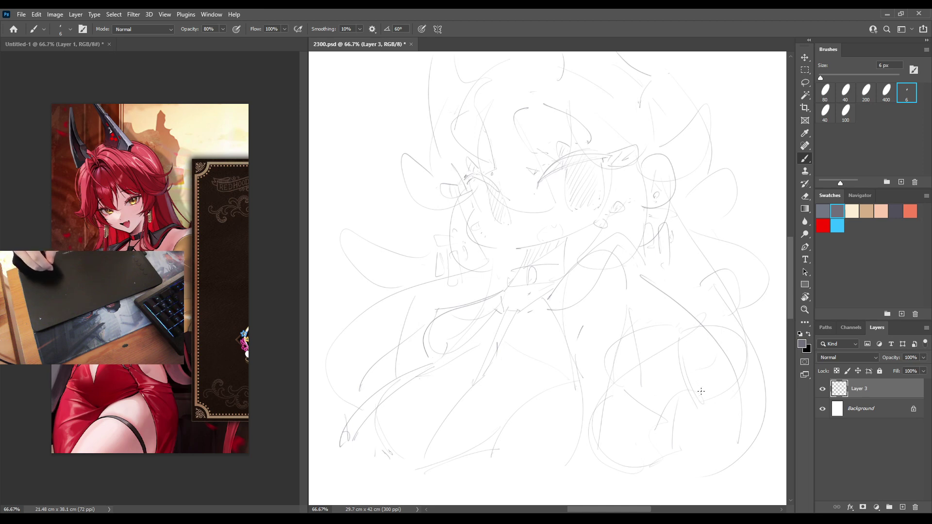
{"action": "left_click_drag", "start_coordinate": [670, 462], "coordinate": [667, 483]}
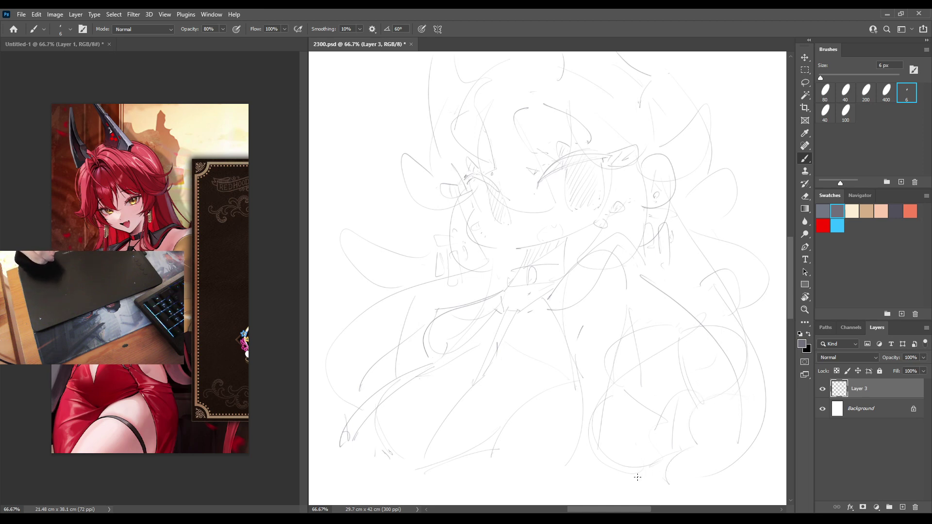
Sketch more contour and fold strokes along the lower and outer edges of the puffy shape by the near arm.
{"action": "left_click_drag", "start_coordinate": [689, 449], "coordinate": [740, 474]}
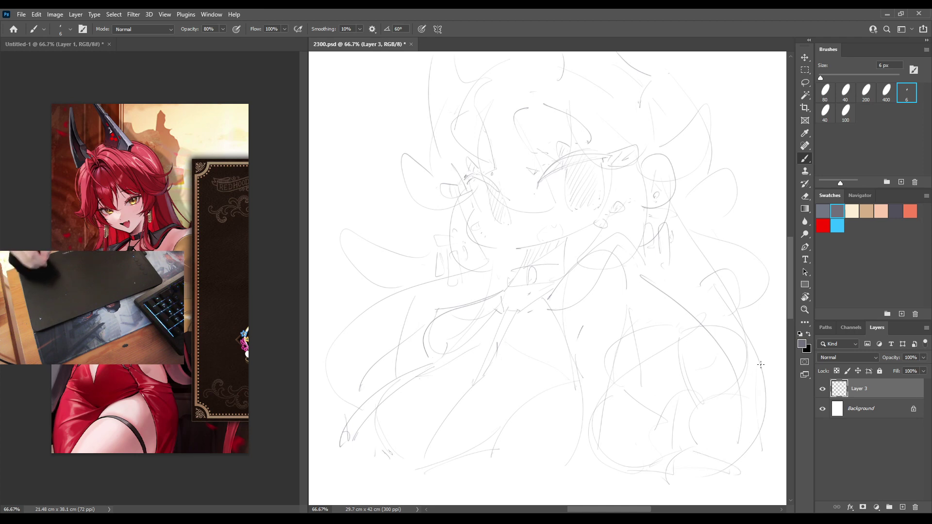
{"action": "left_click_drag", "start_coordinate": [768, 421], "coordinate": [752, 457]}
{"action": "left_click_drag", "start_coordinate": [748, 391], "coordinate": [755, 464]}
{"action": "left_click_drag", "start_coordinate": [615, 470], "coordinate": [690, 482]}
{"action": "left_click_drag", "start_coordinate": [696, 441], "coordinate": [691, 404]}
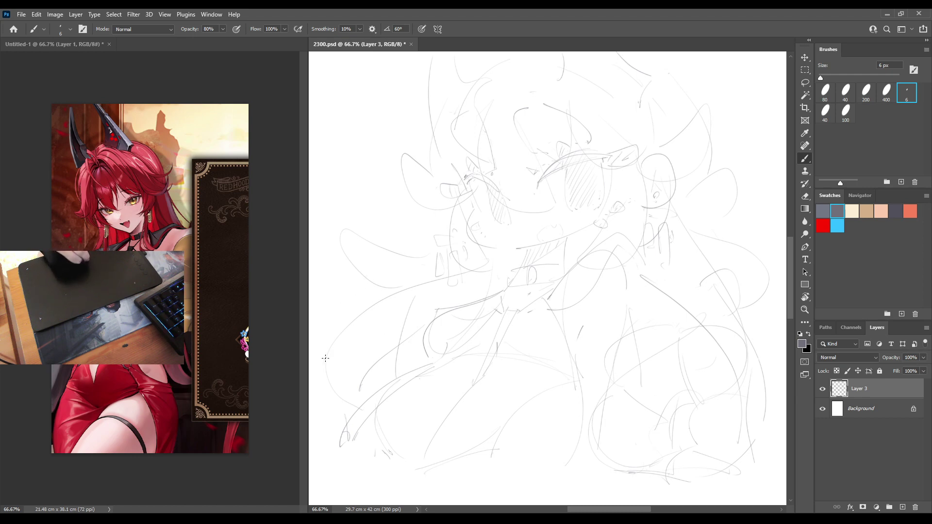
Sketch curved strands at the outer edge of the far-side hair and short straight crossing lines just above them.
{"action": "mouse_move", "coordinate": [336, 414]}
{"action": "left_mouse_down"}
{"action": "mouse_move", "coordinate": [333, 350]}
{"action": "mouse_move", "coordinate": [343, 346]}
{"action": "left_mouse_up"}
{"action": "mouse_move", "coordinate": [338, 411]}
{"action": "left_mouse_down"}
{"action": "mouse_move", "coordinate": [333, 373]}
{"action": "mouse_move", "coordinate": [349, 358]}
{"action": "left_mouse_up"}
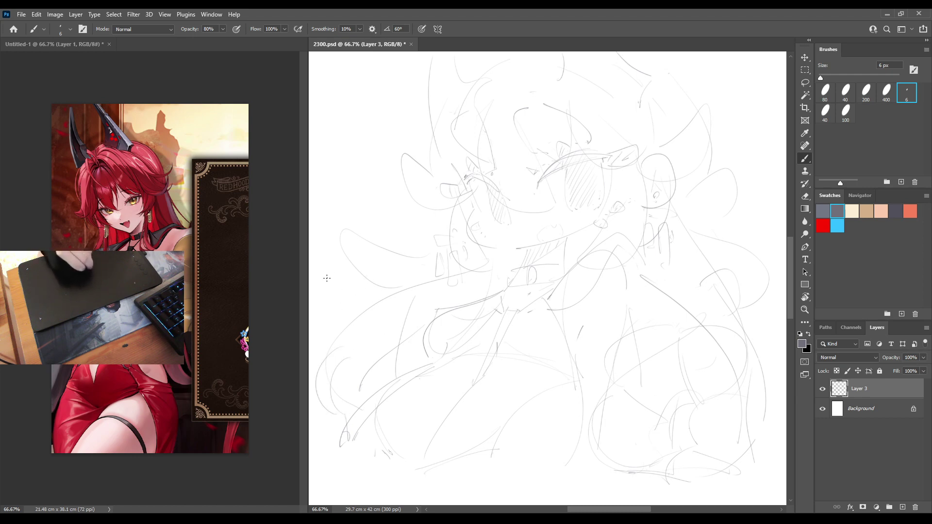
{"action": "mouse_move", "coordinate": [322, 276]}
{"action": "left_mouse_down"}
{"action": "mouse_move", "coordinate": [343, 325]}
{"action": "mouse_move", "coordinate": [374, 284]}
{"action": "left_mouse_up"}
{"action": "left_click_drag", "start_coordinate": [326, 325], "coordinate": [375, 294]}
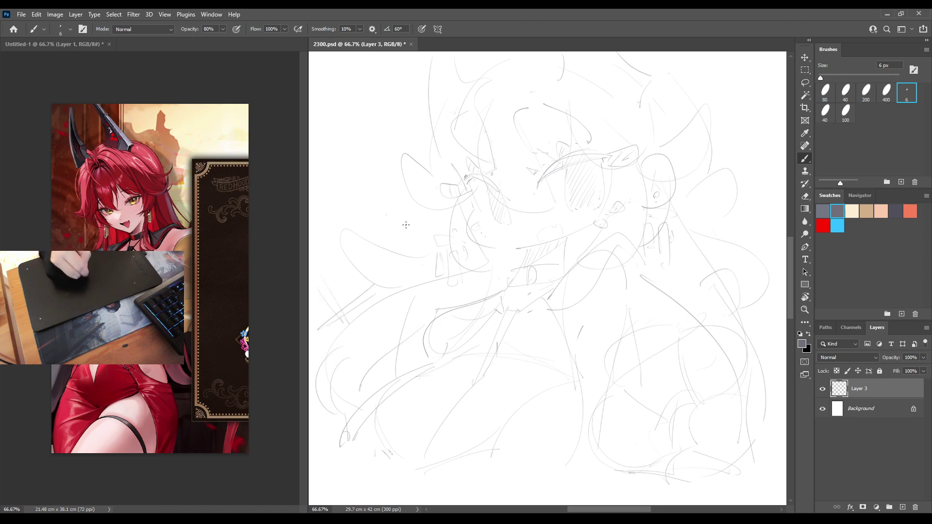
Draw a small heart with accent marks beside the far cheek and check it in the mirrored view.
{"action": "mouse_move", "coordinate": [393, 224]}
{"action": "left_mouse_down"}
{"action": "mouse_move", "coordinate": [408, 224]}
{"action": "mouse_move", "coordinate": [410, 244]}
{"action": "left_mouse_up"}
{"action": "key", "text": "e"}
{"action": "key", "text": "b"}
{"action": "left_click_drag", "start_coordinate": [407, 225], "coordinate": [419, 244]}
{"action": "left_click_drag", "start_coordinate": [382, 205], "coordinate": [386, 207]}
{"action": "key", "text": "ctrl+shift+h"}
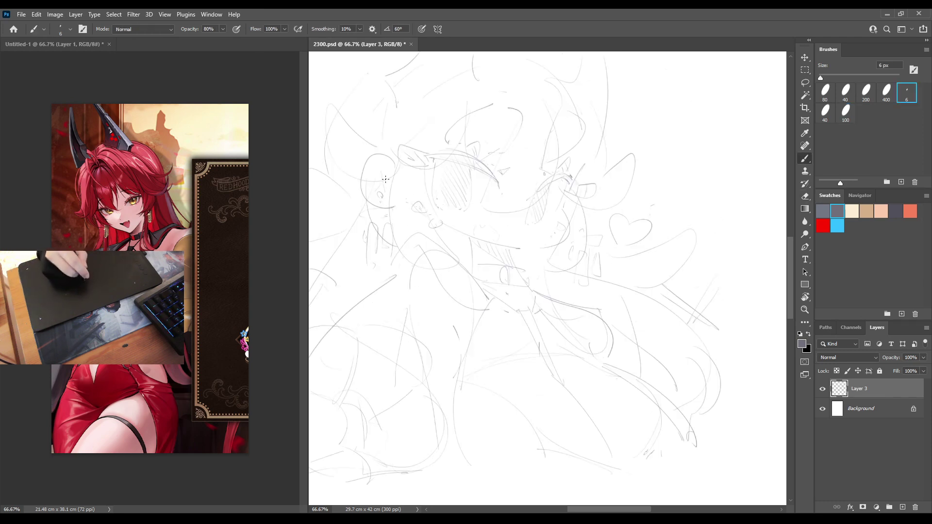
{"action": "key", "text": "ctrl+shift+h"}
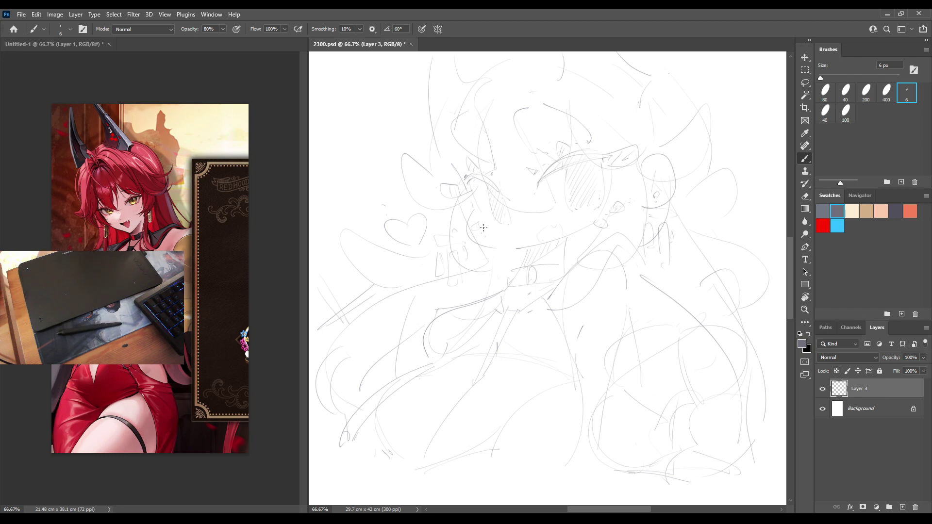
Move the sketch slightly lower and narrow it a little with Free Transform, comparing widths of 97.65% and 99.07%.
{"action": "mouse_move", "coordinate": [485, 311]}
{"action": "left_mouse_down"}
{"action": "mouse_move", "coordinate": [488, 330]}
{"action": "mouse_move", "coordinate": [482, 322]}
{"action": "left_mouse_up"}
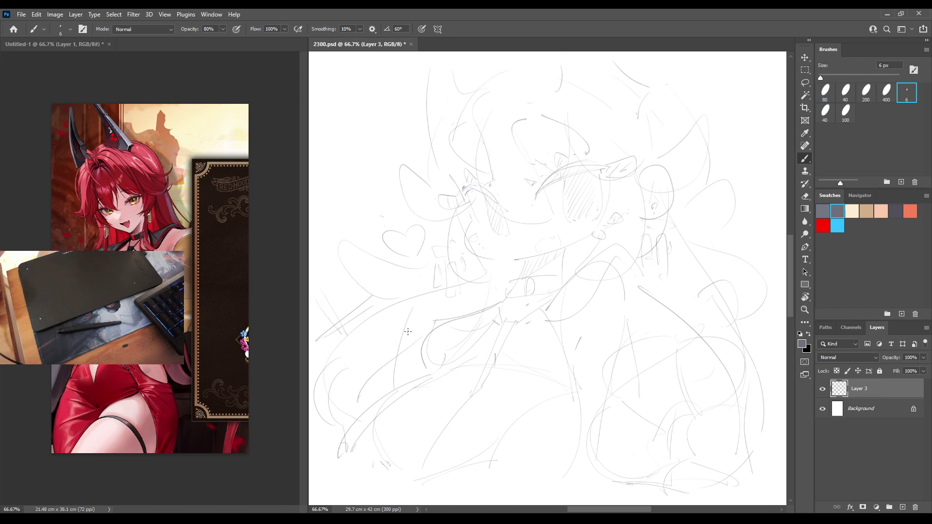
{"action": "key", "text": "ctrl+t"}
{"action": "left_click_drag", "start_coordinate": [767, 277], "coordinate": [756, 277]}
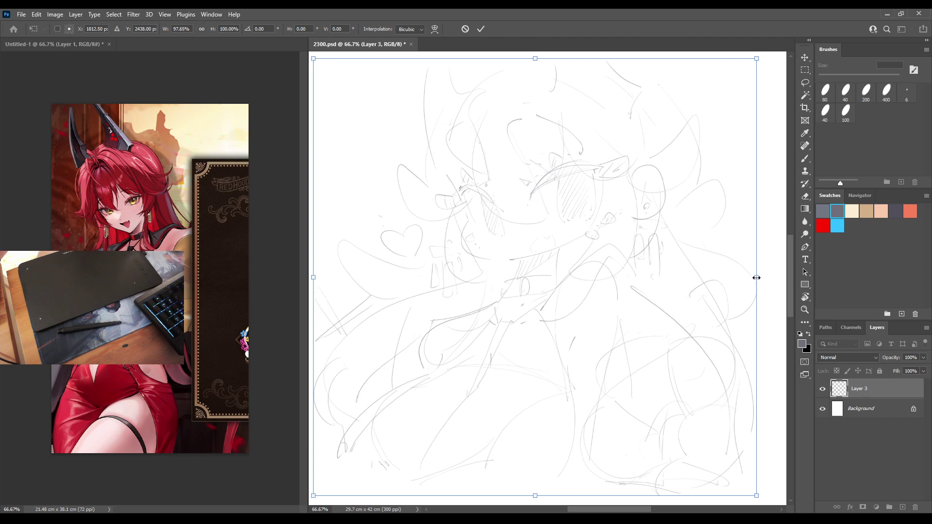
{"action": "key", "text": "Return"}
{"action": "key", "text": "b"}
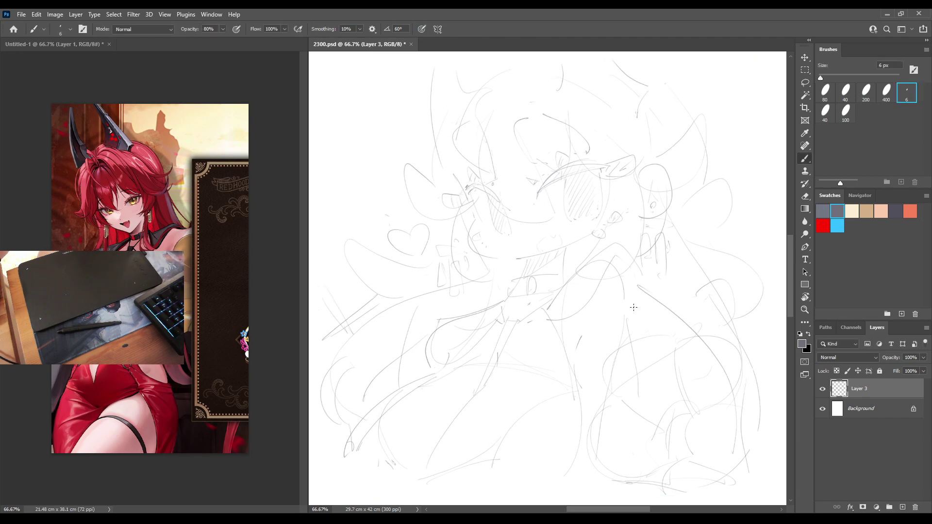
{"action": "key", "text": "ctrl+z"}
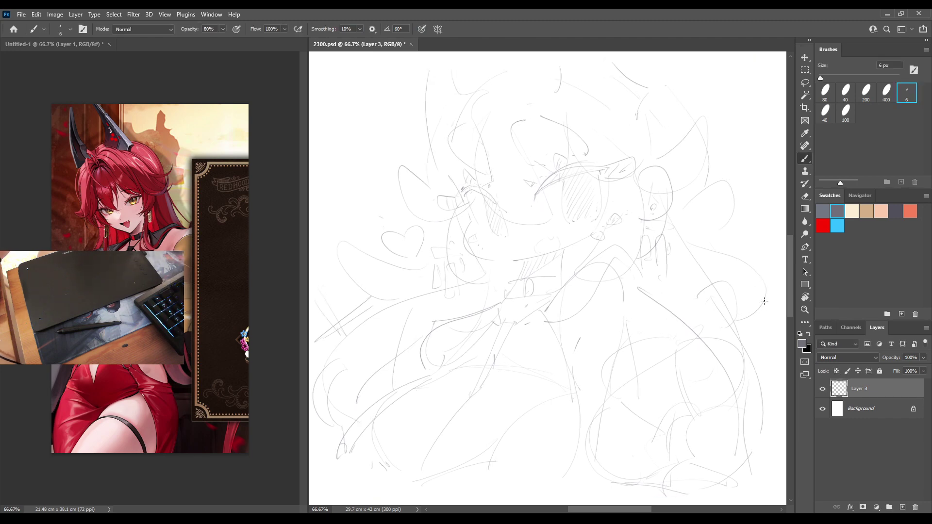
{"action": "key", "text": "ctrl+t"}
{"action": "left_click_drag", "start_coordinate": [771, 283], "coordinate": [762, 284]}
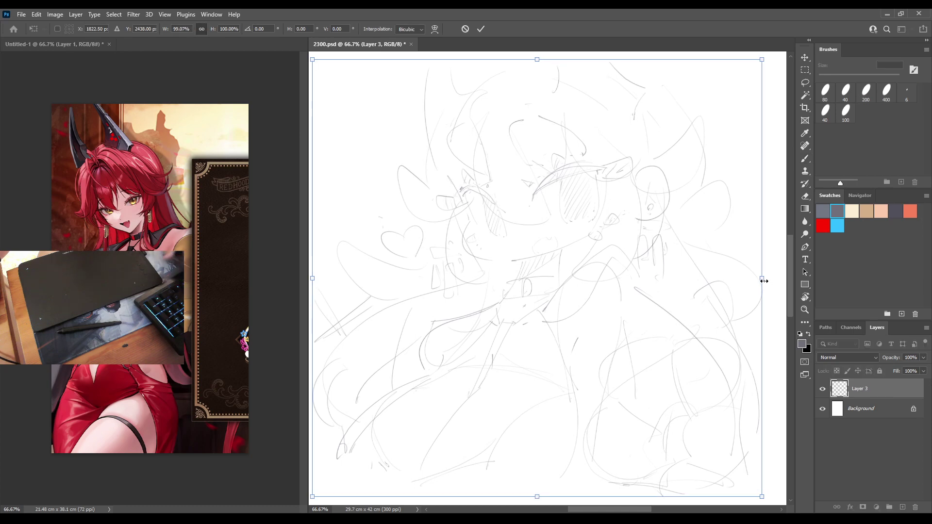
{"action": "key", "text": "Return"}
{"action": "key", "text": "b"}
{"action": "key", "text": "ctrl+z"}
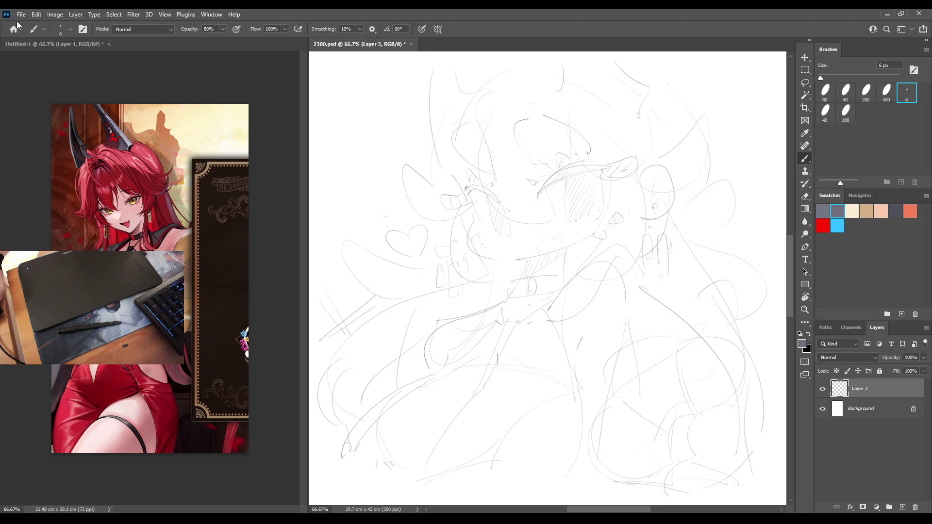
Merge the reference document's layers into the Background and add a new layer with white as the foreground colour.
{"action": "key", "text": "space"}
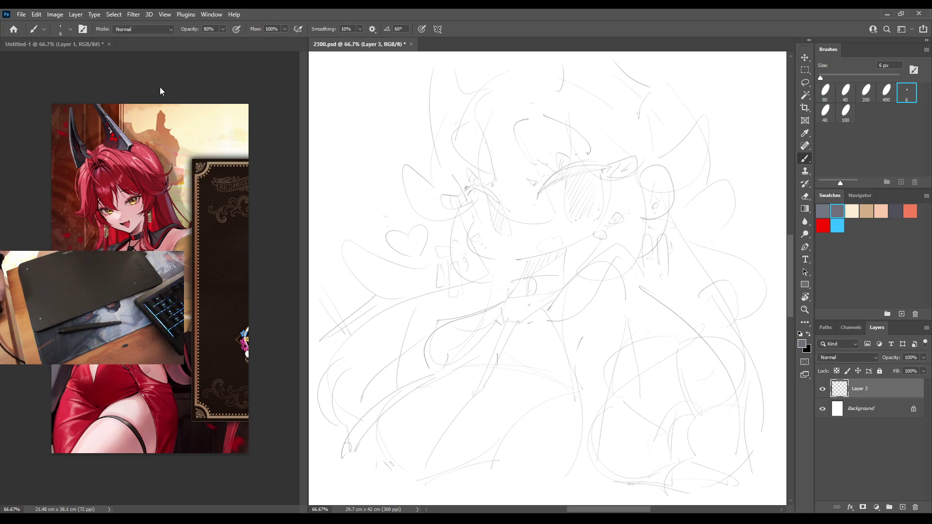
{"action": "key", "text": "ctrl+e"}
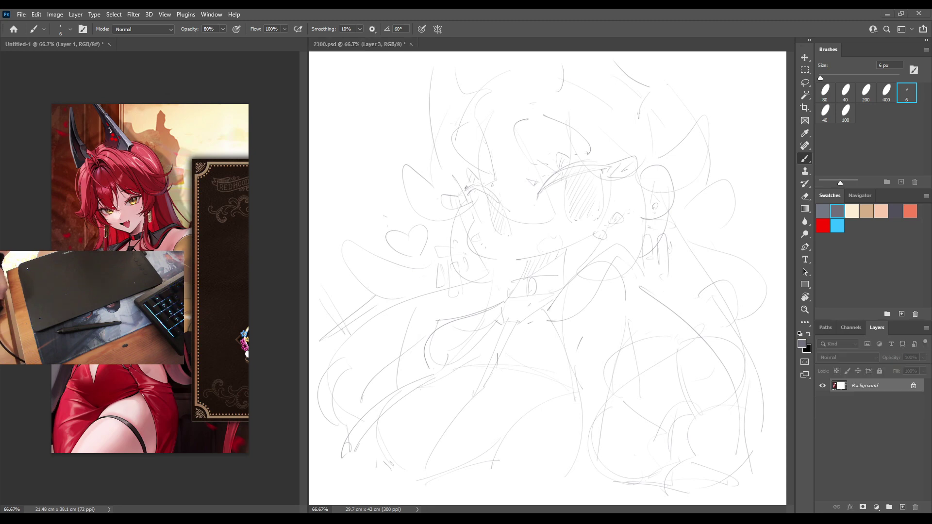
{"action": "key", "text": "m"}
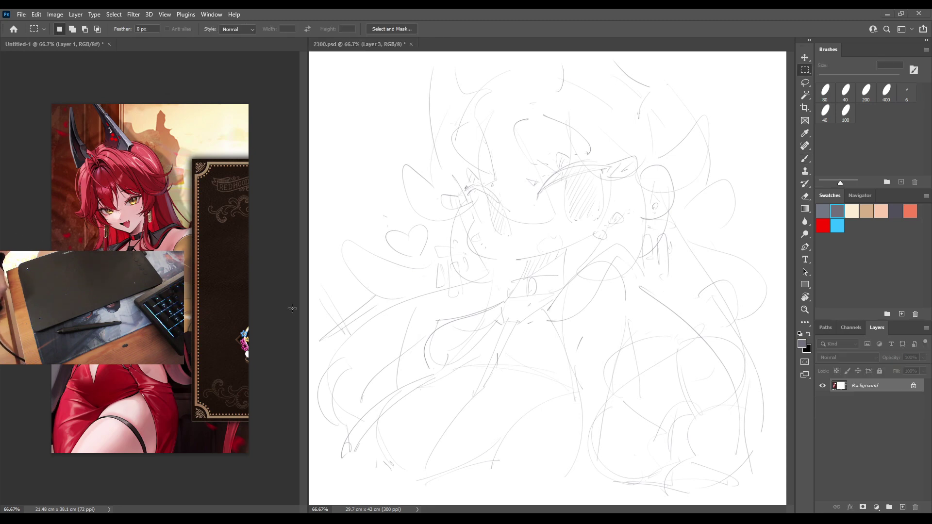
{"action": "left_click", "coordinate": [901, 507]}
{"action": "key", "text": "d"}
{"action": "key", "text": "x"}
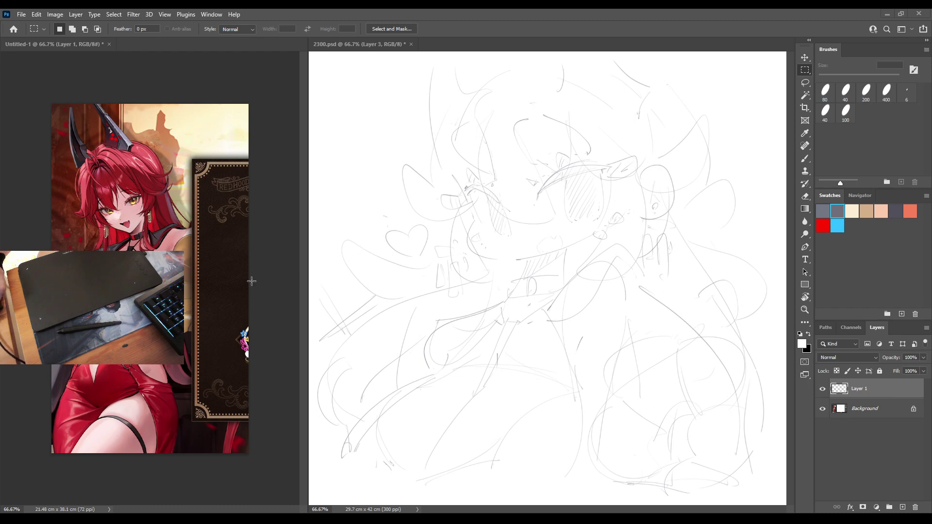
Fill with white on the reference document's new layer using the Paint Bucket and merge it into the Background.
{"action": "key", "text": "g"}
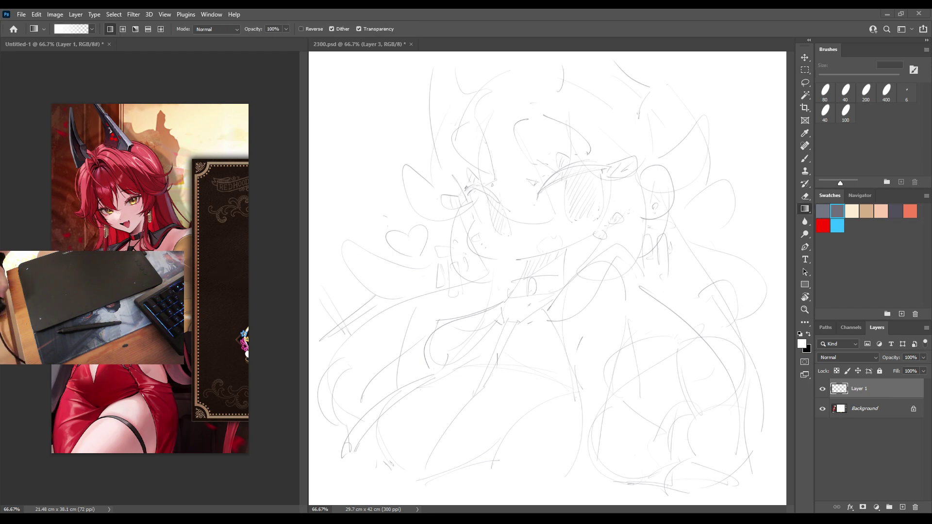
{"action": "right_click", "coordinate": [806, 212]}
{"action": "left_click", "coordinate": [824, 216]}
{"action": "left_click", "coordinate": [606, 253]}
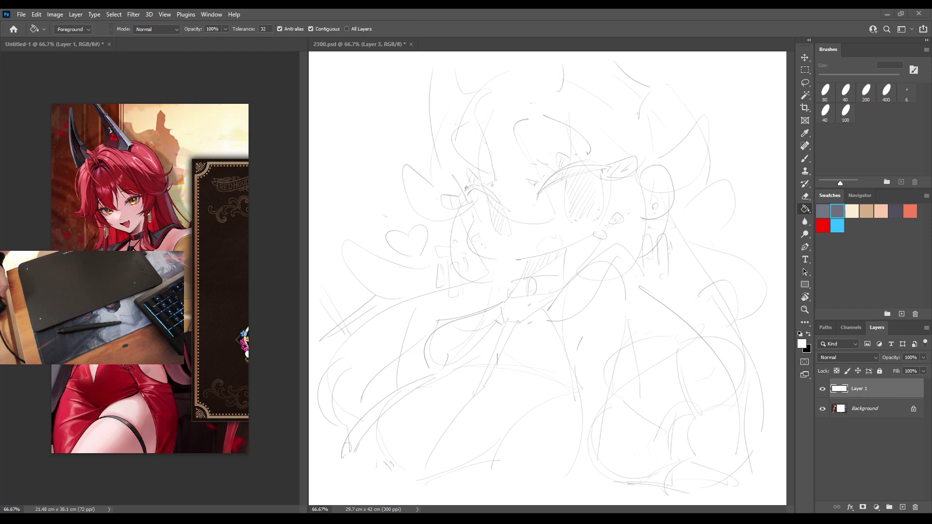
{"action": "left_click", "coordinate": [867, 410], "text": "shift"}
{"action": "key", "text": "ctrl+e"}
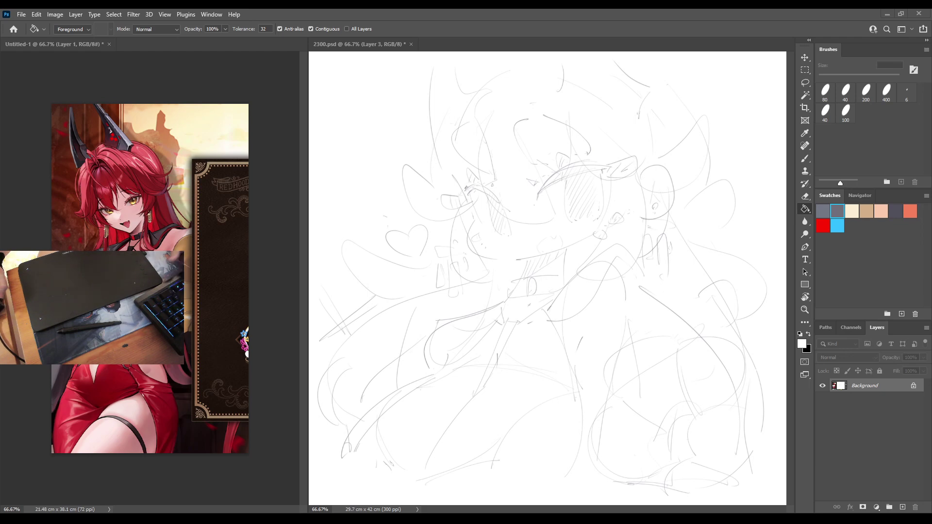
Return to 2300.psd and widen the canvas to a 42 × 42 cm square.
{"action": "key", "text": "space"}
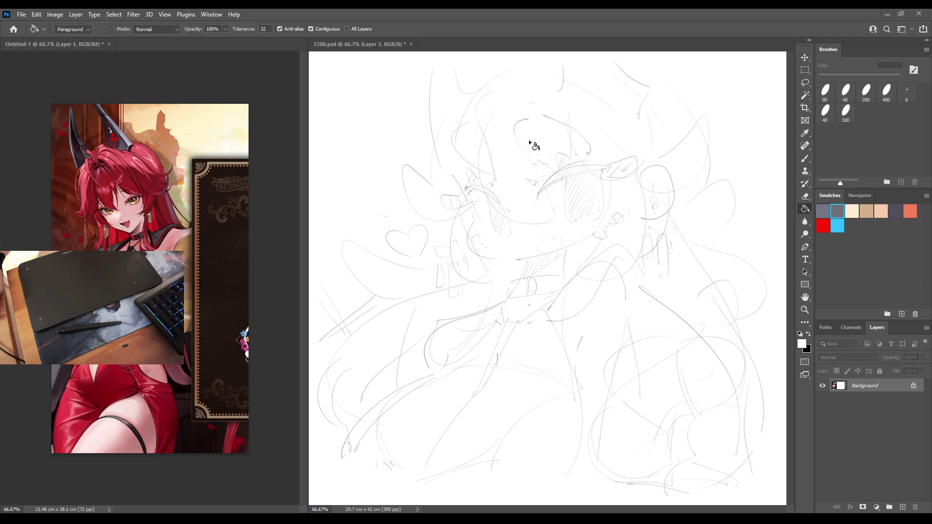
{"action": "left_click", "coordinate": [467, 204]}
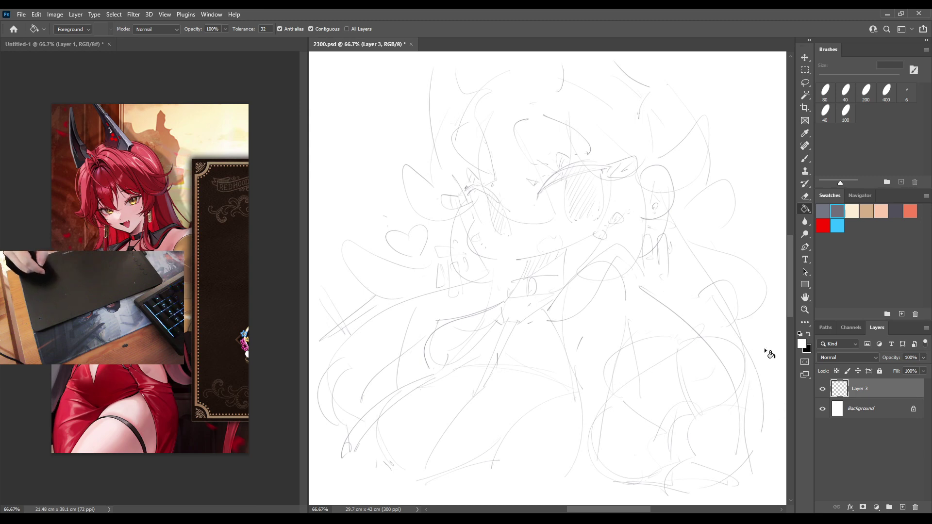
{"action": "key", "text": "ctrl+minus"}
{"action": "key", "text": "ctrl+minus"}
{"action": "key", "text": "ctrl+minus"}
{"action": "key", "text": "ctrl+minus"}
{"action": "key", "text": "ctrl+minus"}
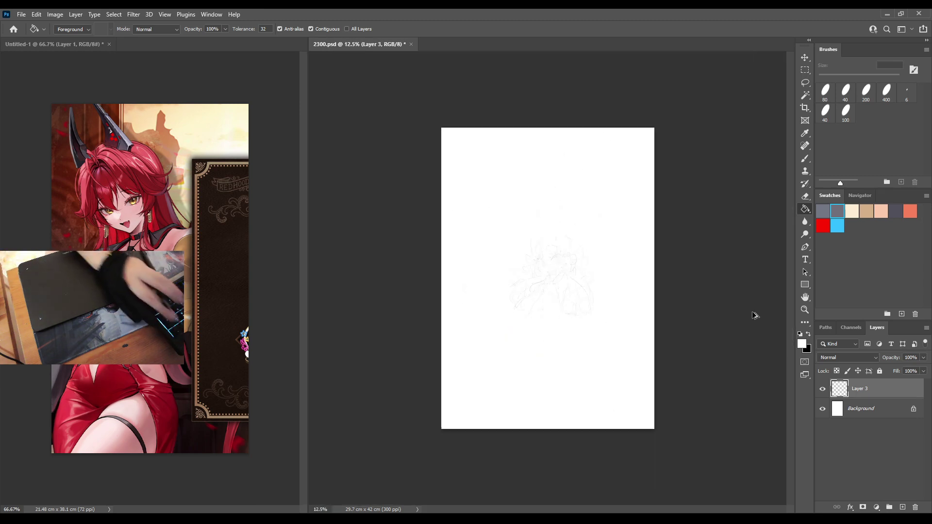
{"action": "left_click", "coordinate": [561, 136]}
Enlarge the sketch layer proportionally with Free Transform until the drawing fills the square canvas.
{"action": "key", "text": "ctrl+t"}
{"action": "left_click_drag", "start_coordinate": [597, 320], "coordinate": [708, 427]}
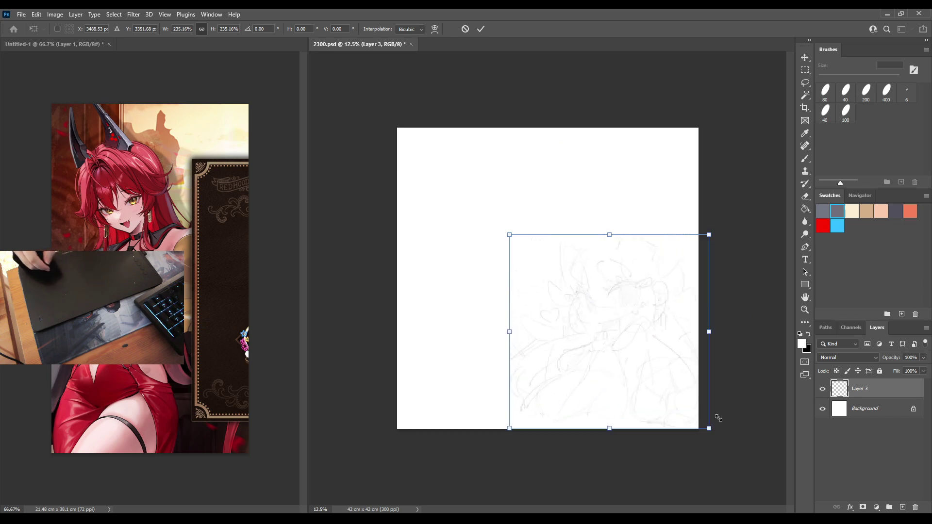
{"action": "left_click_drag", "start_coordinate": [508, 235], "coordinate": [376, 149]}
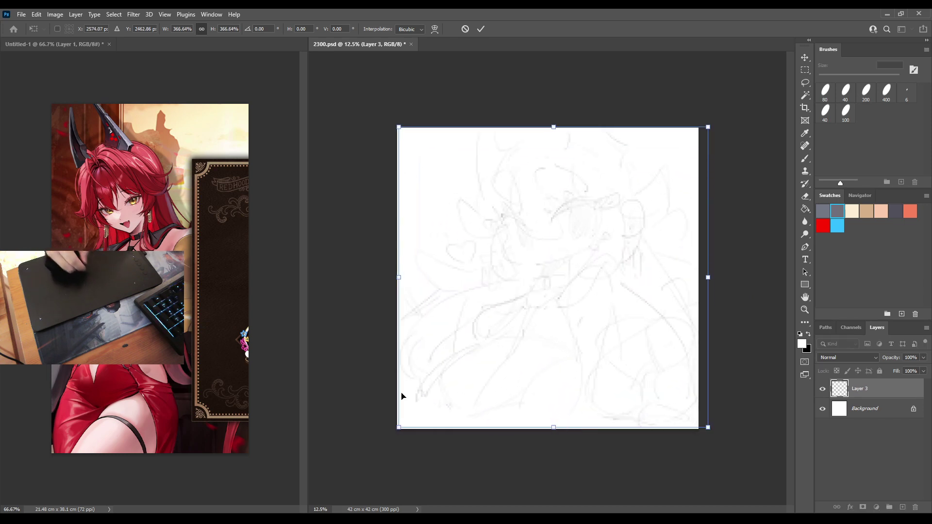
{"action": "left_click_drag", "start_coordinate": [400, 427], "coordinate": [380, 443]}
{"action": "key", "text": "Return"}
{"action": "key", "text": "g"}
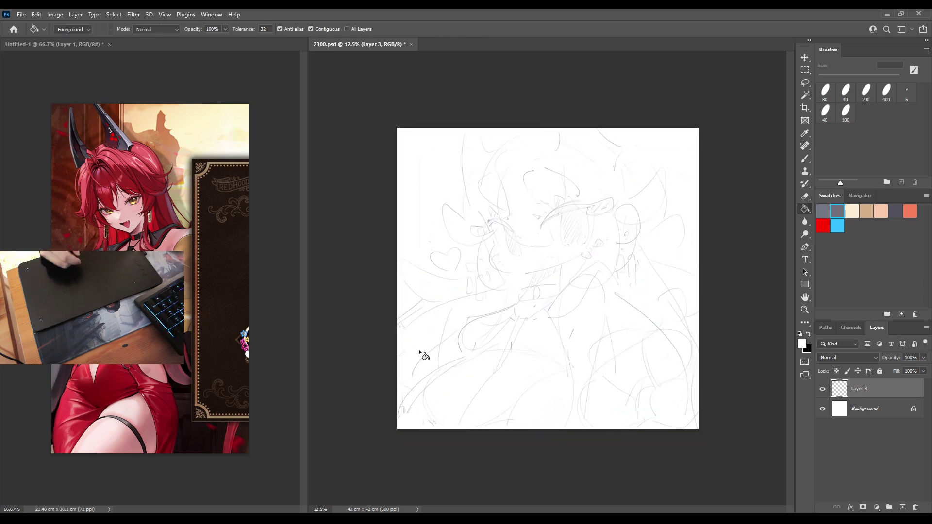
Shift the enlarged sketch slightly to the right so the figure sits better within the square canvas.
{"action": "key", "text": "ctrl+t"}
{"action": "left_click_drag", "start_coordinate": [551, 283], "coordinate": [558, 282]}
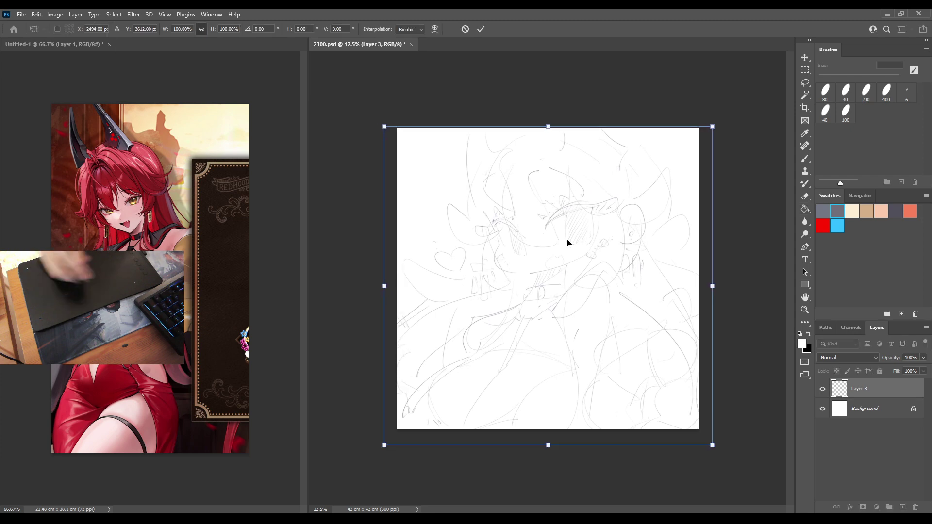
{"action": "key", "text": "Return"}
{"action": "key", "text": "ctrl+plus"}
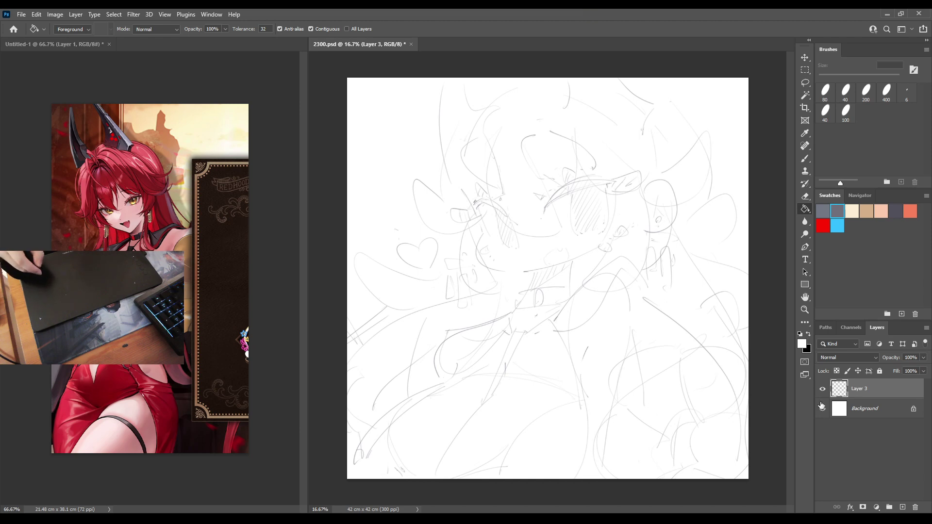
Fade the sketch layer to 54% fill and add a new layer above it for cleaner brush lines.
{"action": "left_click", "coordinate": [904, 384]}
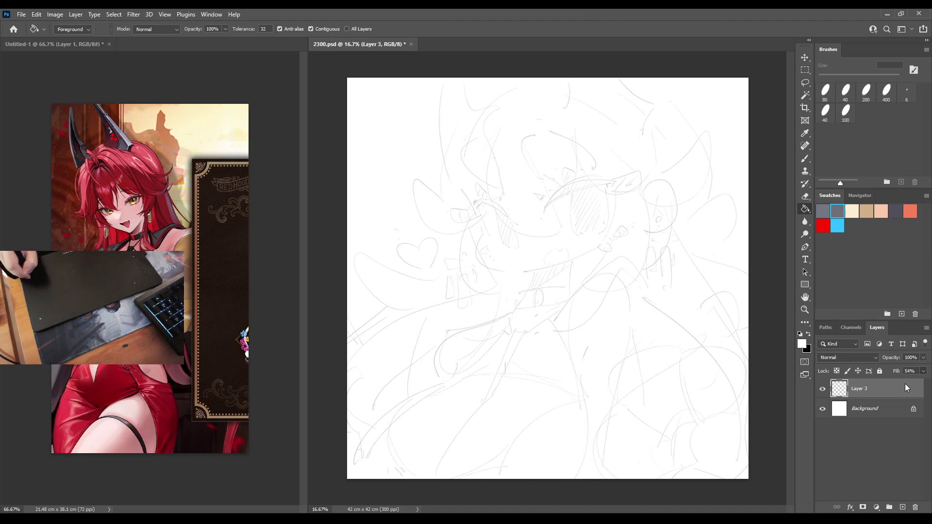
{"action": "left_click", "coordinate": [901, 507]}
{"action": "key", "text": "b"}
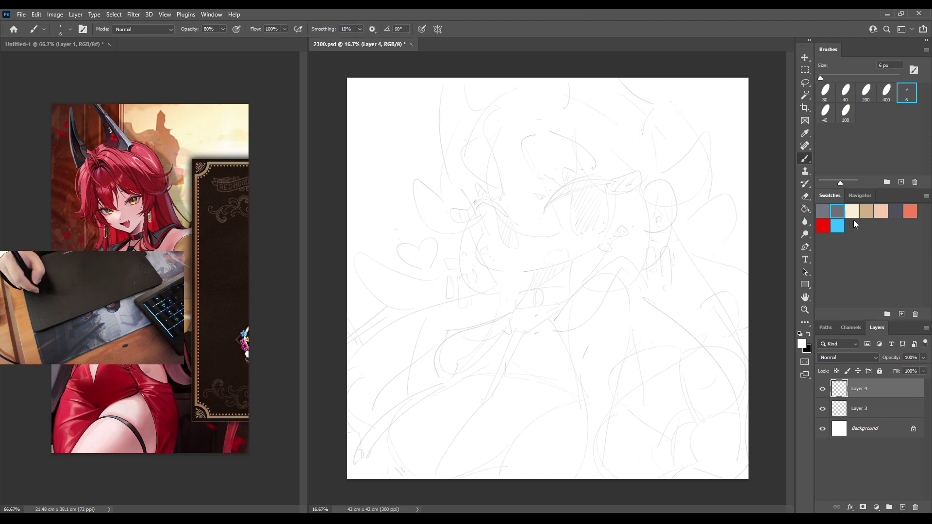
Show the Navigator and choose the 100 px brush preset with the grey drawing colour.
{"action": "left_click", "coordinate": [861, 195]}
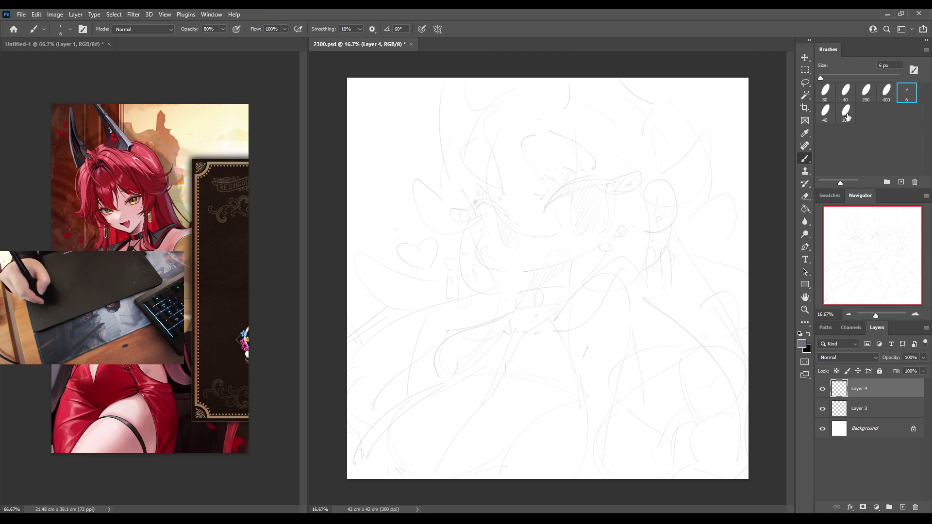
{"action": "left_click", "coordinate": [883, 94]}
{"action": "key", "text": "e"}
{"action": "key", "text": "b"}
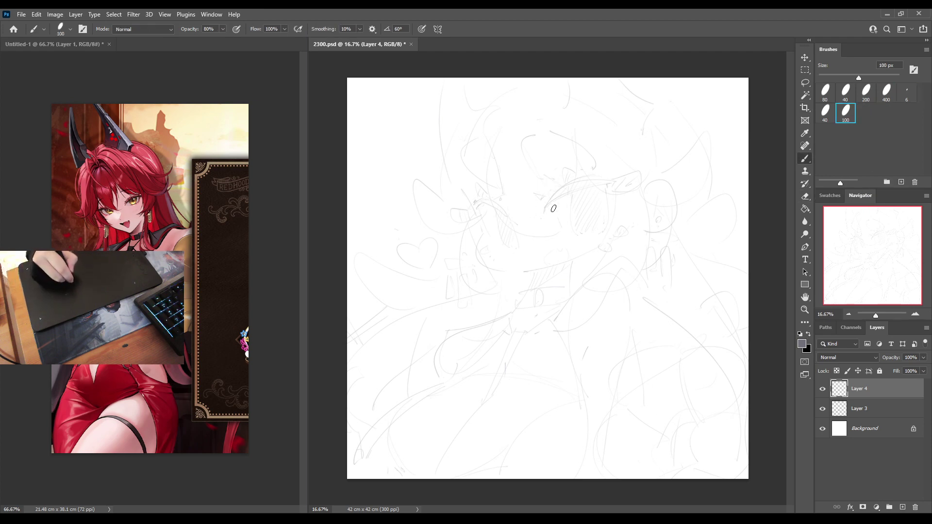
Draw the near eye's curved upper lash line over the faded sketch, redoing the stroke until it follows the lid.
{"action": "left_click_drag", "start_coordinate": [544, 212], "coordinate": [602, 182]}
{"action": "key", "text": "ctrl+z"}
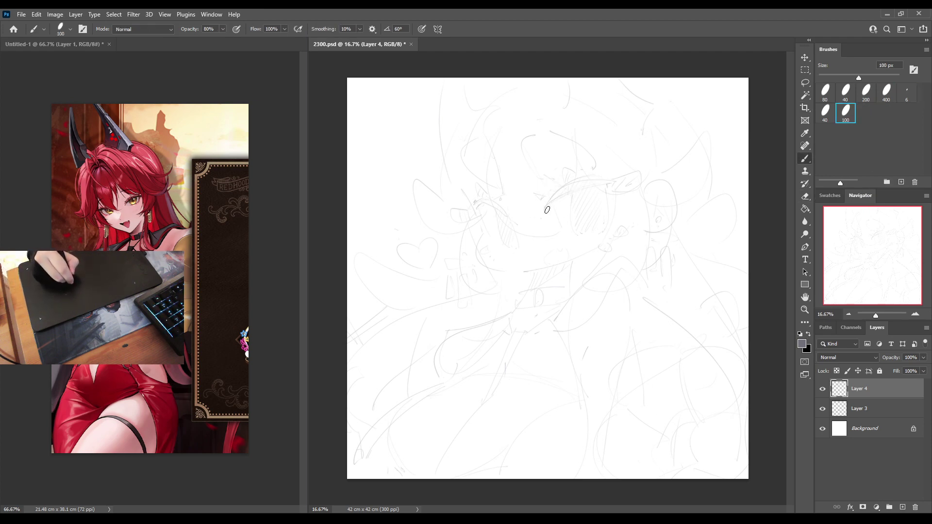
{"action": "mouse_move", "coordinate": [541, 217]}
{"action": "left_mouse_down"}
{"action": "mouse_move", "coordinate": [600, 186]}
{"action": "mouse_move", "coordinate": [558, 199]}
{"action": "mouse_move", "coordinate": [602, 184]}
{"action": "left_mouse_up"}
{"action": "key", "text": "ctrl+z"}
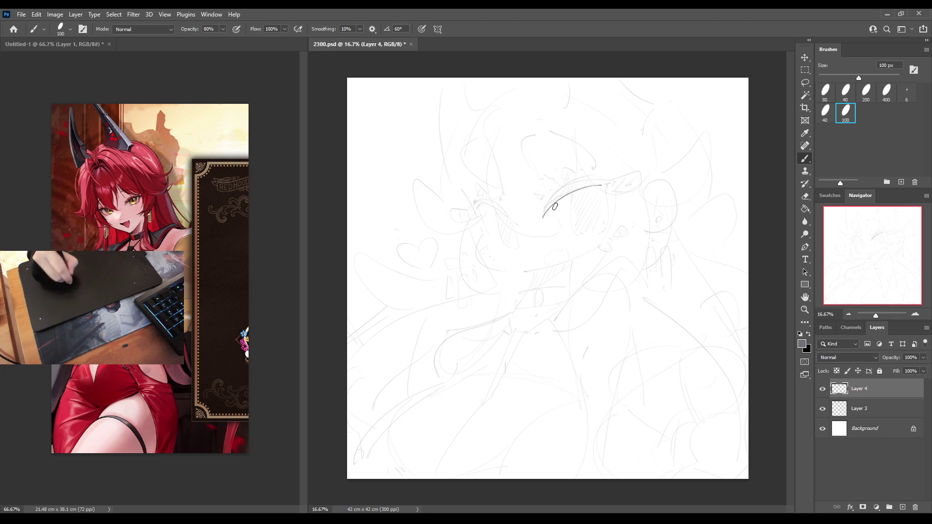
{"action": "key", "text": "ctrl+z"}
{"action": "left_click_drag", "start_coordinate": [543, 217], "coordinate": [608, 188]}
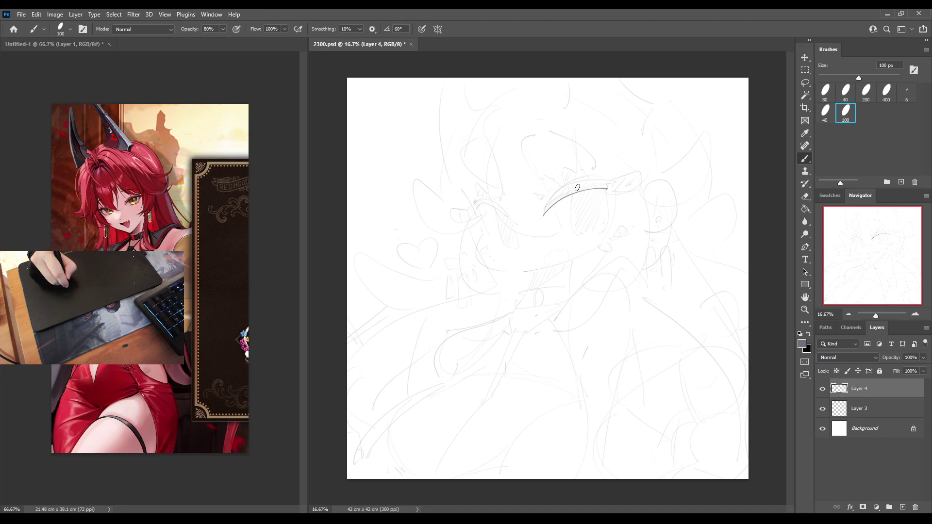
Build up the near eye's thick upper lash shape with pointed lashes and a hatched wing at the outer corner.
{"action": "mouse_move", "coordinate": [547, 207]}
{"action": "left_mouse_down"}
{"action": "mouse_move", "coordinate": [609, 188]}
{"action": "mouse_move", "coordinate": [554, 205]}
{"action": "mouse_move", "coordinate": [572, 184]}
{"action": "mouse_move", "coordinate": [598, 184]}
{"action": "mouse_move", "coordinate": [567, 171]}
{"action": "mouse_move", "coordinate": [566, 185]}
{"action": "mouse_move", "coordinate": [583, 178]}
{"action": "mouse_move", "coordinate": [608, 191]}
{"action": "left_mouse_up"}
{"action": "key", "text": "ctrl+z"}
{"action": "mouse_move", "coordinate": [608, 187]}
{"action": "left_mouse_down"}
{"action": "mouse_move", "coordinate": [635, 173]}
{"action": "mouse_move", "coordinate": [611, 192]}
{"action": "left_mouse_up"}
{"action": "left_click_drag", "start_coordinate": [621, 181], "coordinate": [619, 193]}
{"action": "mouse_move", "coordinate": [633, 176]}
{"action": "left_mouse_down"}
{"action": "mouse_move", "coordinate": [625, 193]}
{"action": "mouse_move", "coordinate": [636, 187]}
{"action": "mouse_move", "coordinate": [602, 186]}
{"action": "left_mouse_up"}
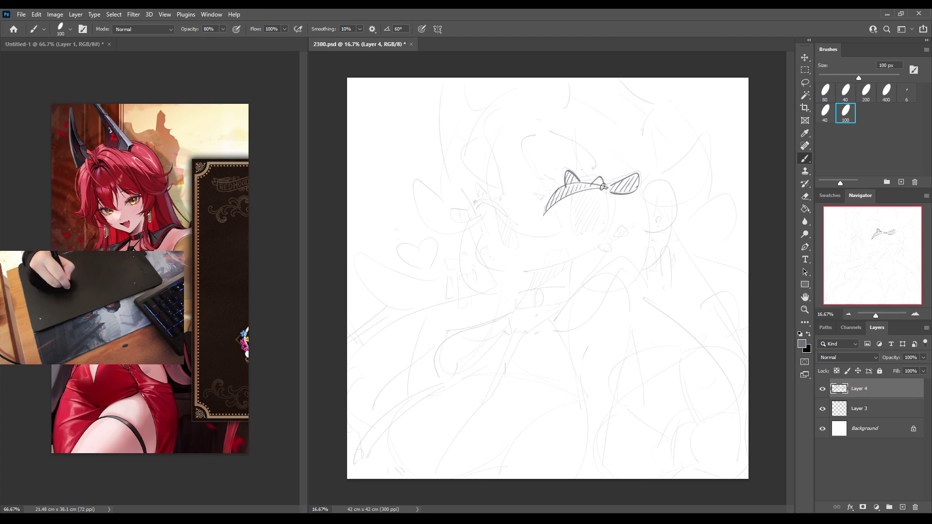
Add a pointed lash at the near eye's inner corner and draw the tall iris filled with diagonal hatching.
{"action": "left_click_drag", "start_coordinate": [535, 185], "coordinate": [569, 179]}
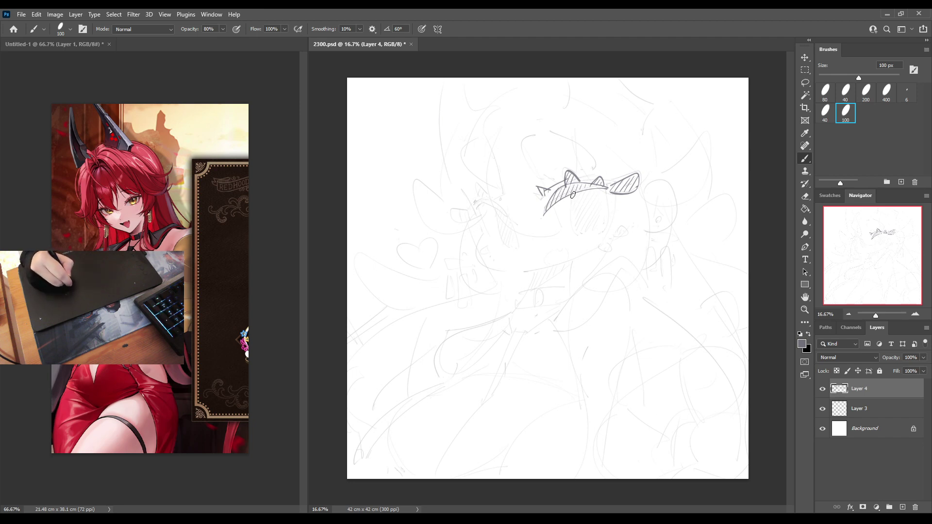
{"action": "left_click_drag", "start_coordinate": [573, 195], "coordinate": [583, 233]}
{"action": "left_click_drag", "start_coordinate": [606, 187], "coordinate": [604, 233]}
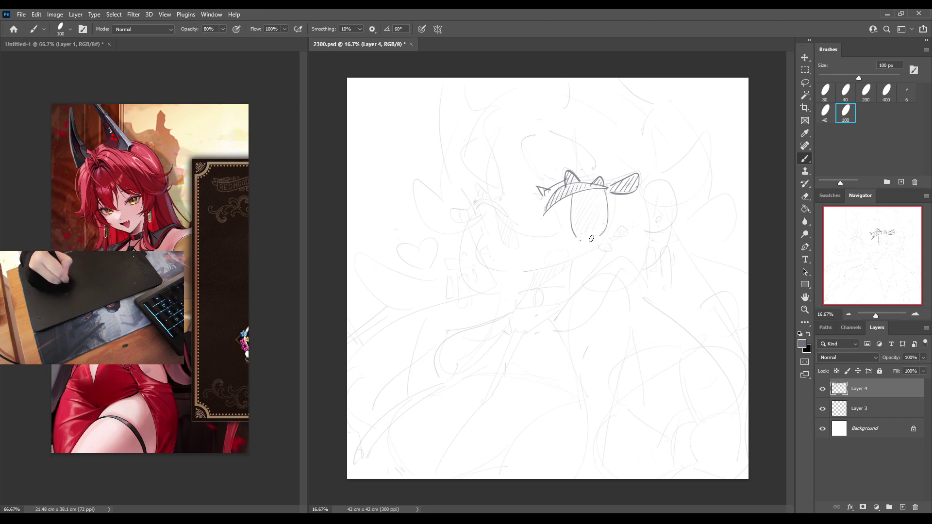
{"action": "mouse_move", "coordinate": [575, 201]}
{"action": "left_mouse_down"}
{"action": "mouse_move", "coordinate": [589, 188]}
{"action": "mouse_move", "coordinate": [572, 223]}
{"action": "mouse_move", "coordinate": [592, 191]}
{"action": "mouse_move", "coordinate": [575, 227]}
{"action": "mouse_move", "coordinate": [590, 206]}
{"action": "mouse_move", "coordinate": [584, 231]}
{"action": "mouse_move", "coordinate": [603, 198]}
{"action": "mouse_move", "coordinate": [586, 240]}
{"action": "mouse_move", "coordinate": [606, 217]}
{"action": "left_mouse_up"}
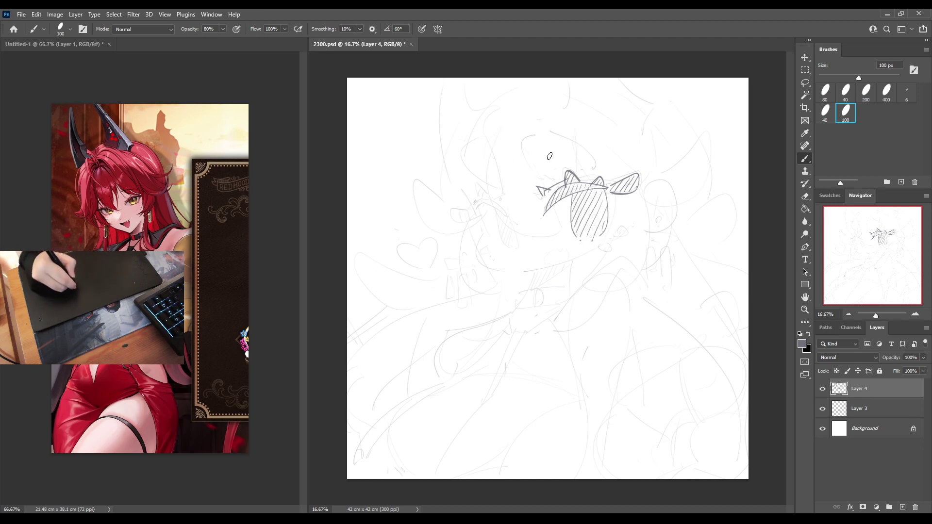
Draw the rounded brow outline above the near eye from two curves, redoing the longer one.
{"action": "mouse_move", "coordinate": [541, 129]}
{"action": "left_mouse_down"}
{"action": "mouse_move", "coordinate": [525, 141]}
{"action": "mouse_move", "coordinate": [535, 173]}
{"action": "left_mouse_up"}
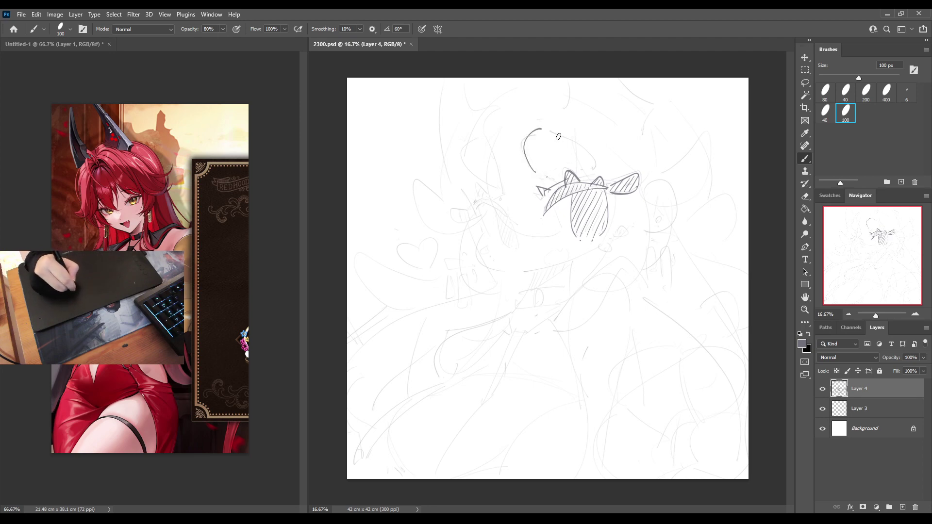
{"action": "left_click_drag", "start_coordinate": [550, 130], "coordinate": [586, 169]}
{"action": "key", "text": "ctrl+z"}
{"action": "mouse_move", "coordinate": [550, 129]}
{"action": "left_mouse_down"}
{"action": "mouse_move", "coordinate": [582, 147]}
{"action": "mouse_move", "coordinate": [588, 173]}
{"action": "left_mouse_up"}
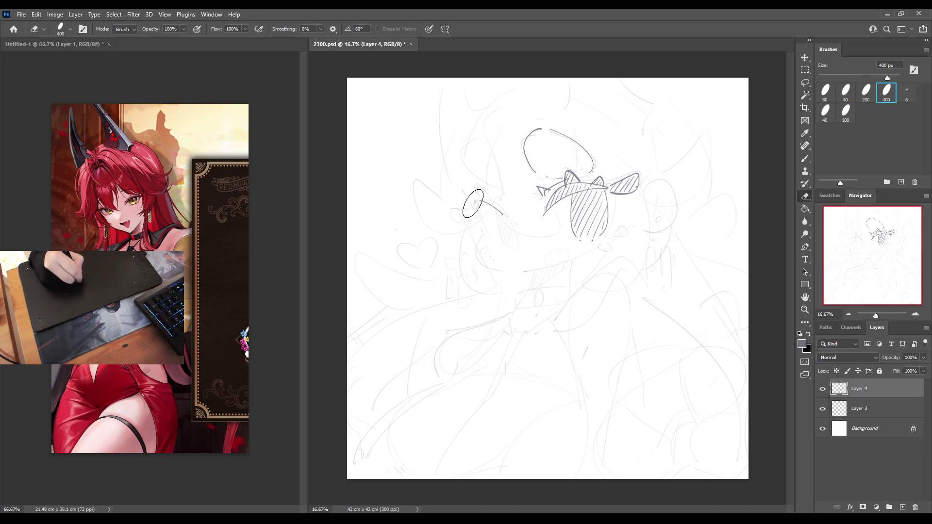
Draw the far eye's hatched upper lash with its outer wing and pointed lashes over the faded sketch.
{"action": "mouse_move", "coordinate": [476, 210]}
{"action": "left_mouse_down"}
{"action": "mouse_move", "coordinate": [510, 217]}
{"action": "mouse_move", "coordinate": [484, 197]}
{"action": "mouse_move", "coordinate": [508, 214]}
{"action": "mouse_move", "coordinate": [449, 208]}
{"action": "mouse_move", "coordinate": [483, 212]}
{"action": "mouse_move", "coordinate": [456, 218]}
{"action": "left_mouse_up"}
{"action": "left_click_drag", "start_coordinate": [460, 208], "coordinate": [464, 220]}
{"action": "left_click_drag", "start_coordinate": [468, 209], "coordinate": [468, 219]}
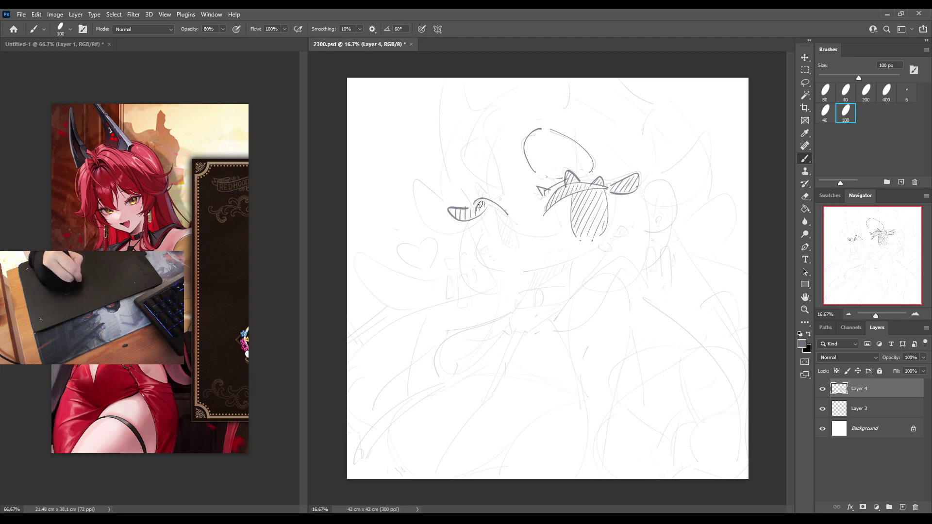
{"action": "key", "text": "e"}
{"action": "key", "text": "b"}
{"action": "key", "text": "e"}
{"action": "key", "text": "b"}
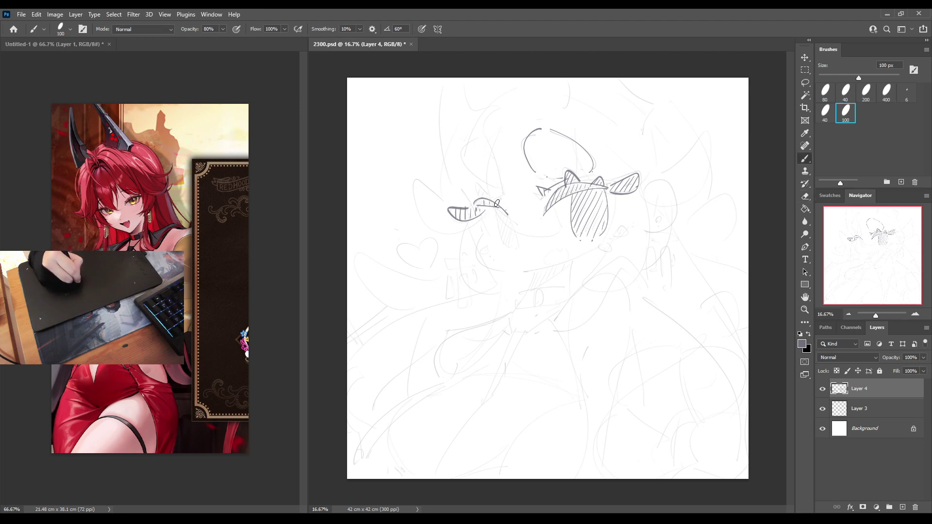
{"action": "key", "text": "ctrl+shift+h"}
{"action": "key", "text": "h"}
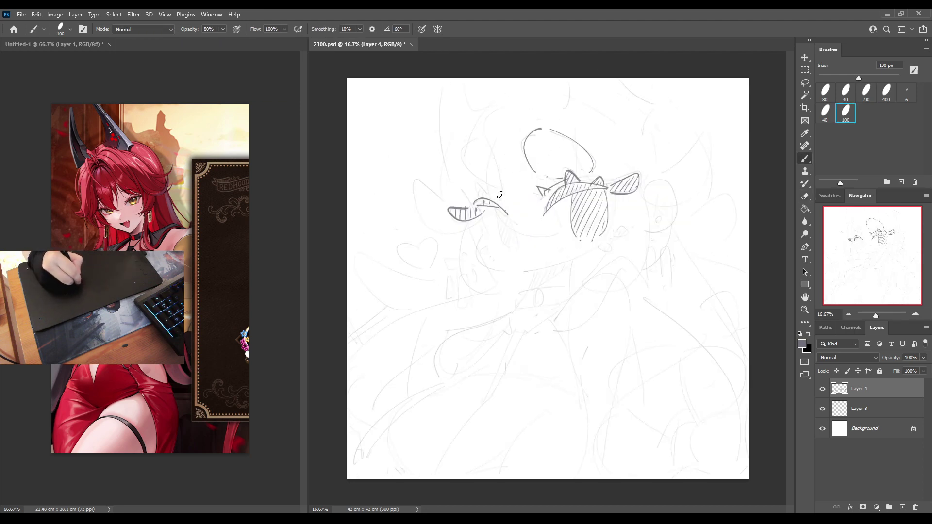
{"action": "left_click_drag", "start_coordinate": [485, 192], "coordinate": [475, 193]}
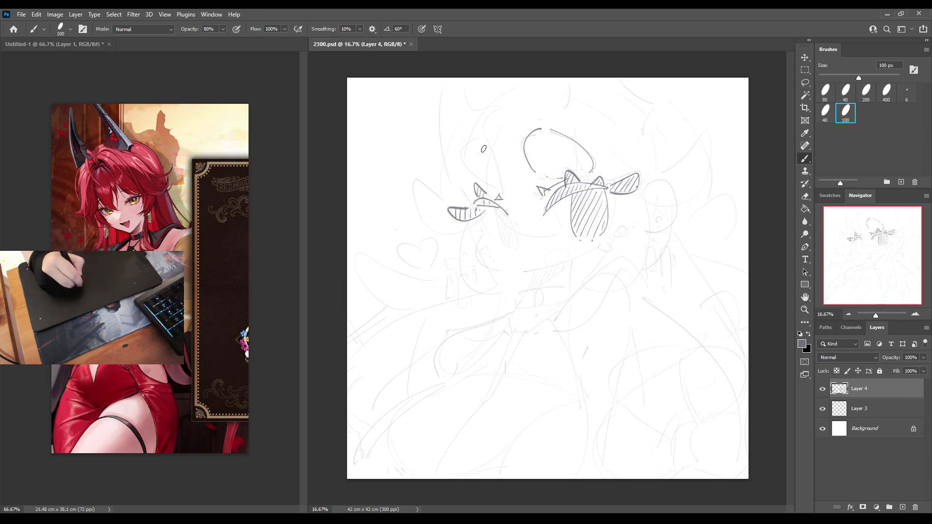
Outline the rounded brow above the far eye and draw the narrow hatched iris below its lash line.
{"action": "mouse_move", "coordinate": [485, 138]}
{"action": "left_mouse_down"}
{"action": "mouse_move", "coordinate": [471, 138]}
{"action": "mouse_move", "coordinate": [496, 183]}
{"action": "left_mouse_up"}
{"action": "left_click_drag", "start_coordinate": [486, 138], "coordinate": [499, 190]}
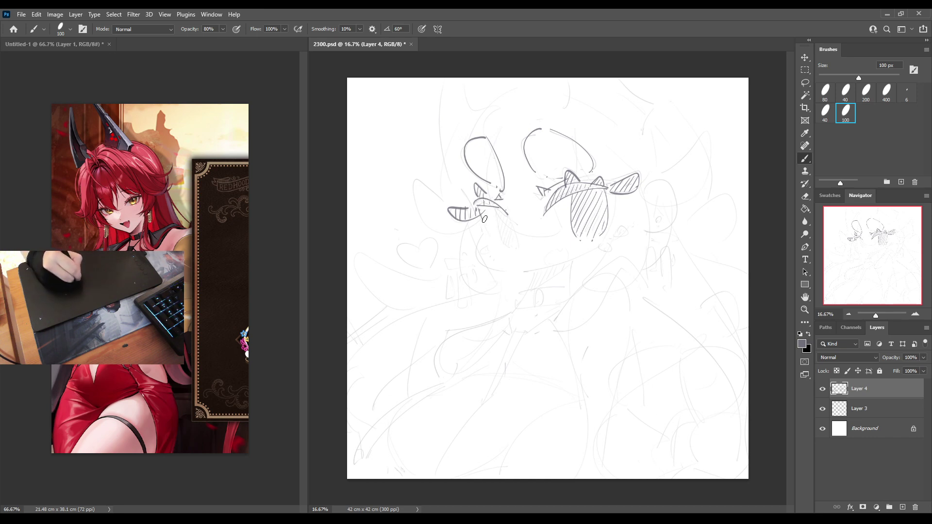
{"action": "left_click_drag", "start_coordinate": [496, 214], "coordinate": [514, 249]}
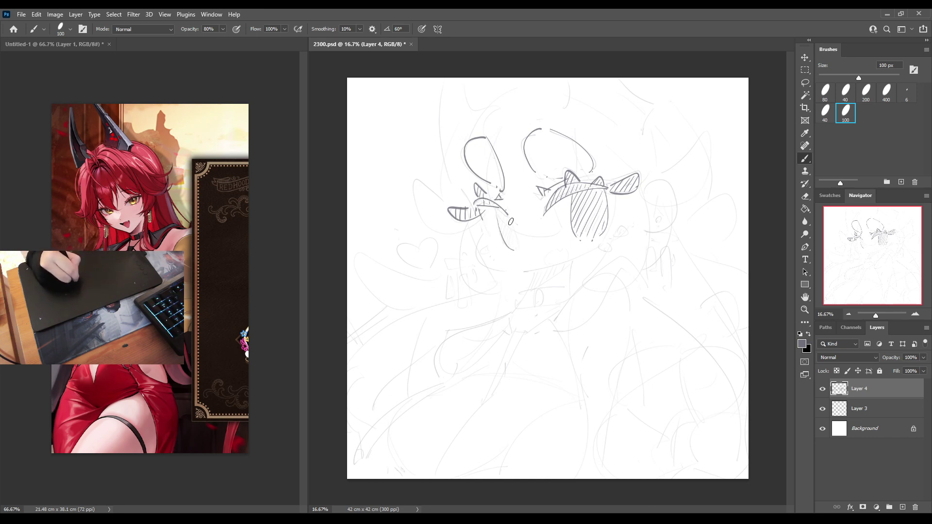
{"action": "left_click_drag", "start_coordinate": [508, 217], "coordinate": [521, 249]}
{"action": "left_click_drag", "start_coordinate": [499, 211], "coordinate": [507, 236]}
{"action": "left_click_drag", "start_coordinate": [512, 227], "coordinate": [514, 242]}
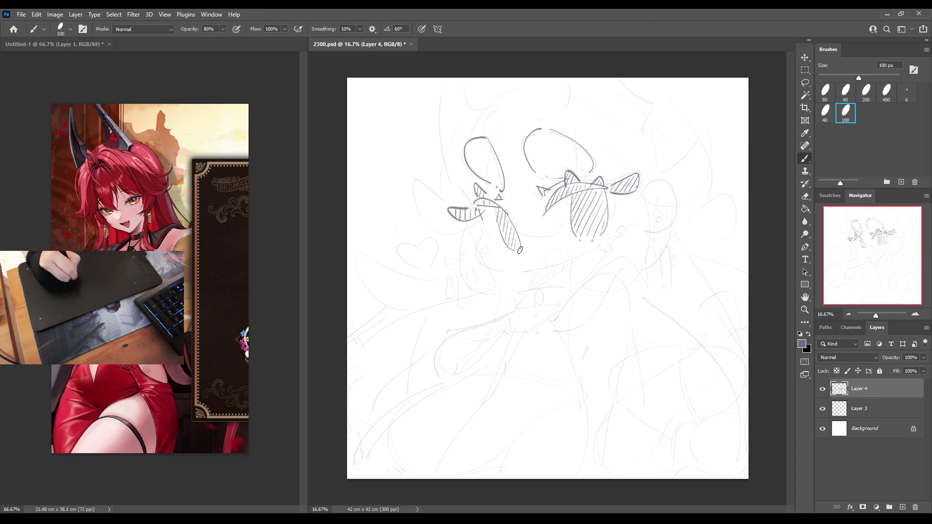
{"action": "key", "text": "ctrl+shift+h"}
{"action": "key", "text": "ctrl+shift+h"}
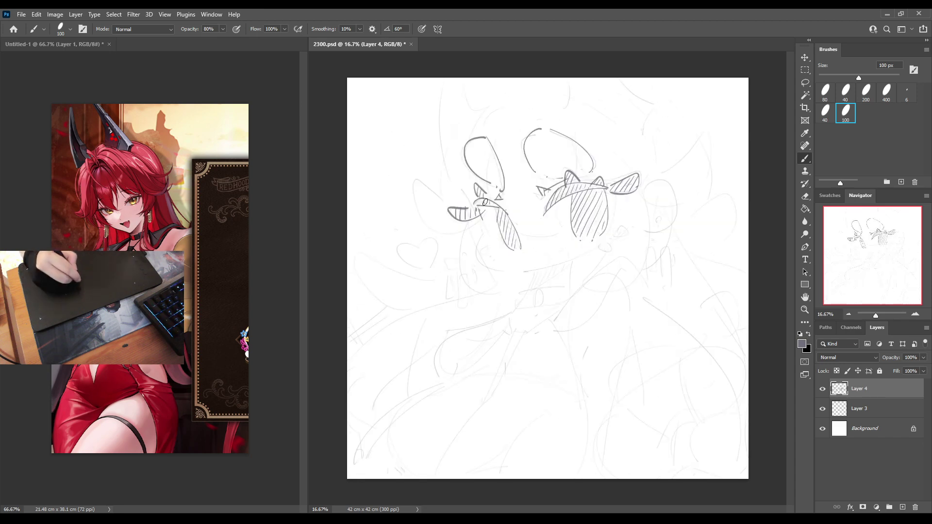
Draw the far cheek curving into the chin, redoing the stroke until it follows the faded sketch.
{"action": "mouse_move", "coordinate": [459, 184]}
{"action": "left_mouse_down"}
{"action": "mouse_move", "coordinate": [511, 275]}
{"action": "mouse_move", "coordinate": [525, 276]}
{"action": "left_mouse_up"}
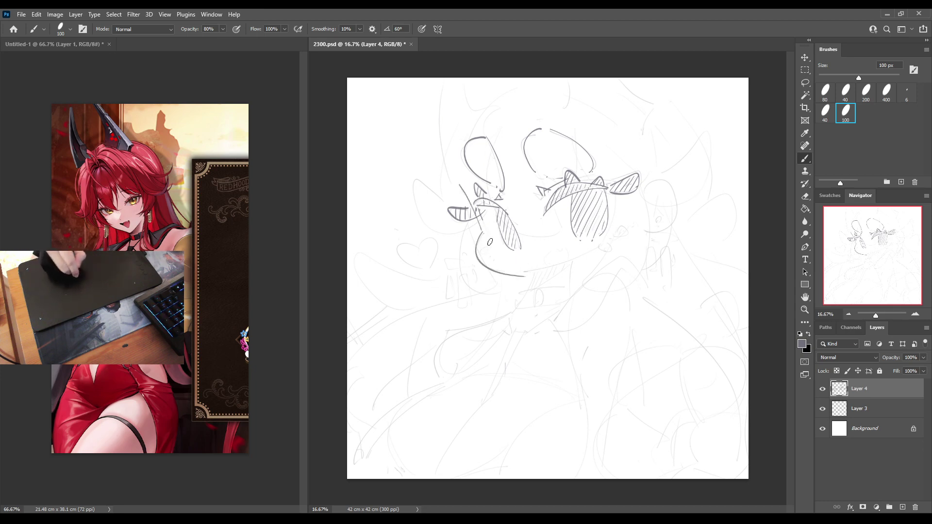
{"action": "key", "text": "ctrl+z"}
{"action": "left_click_drag", "start_coordinate": [482, 238], "coordinate": [540, 271]}
{"action": "key", "text": "ctrl+z"}
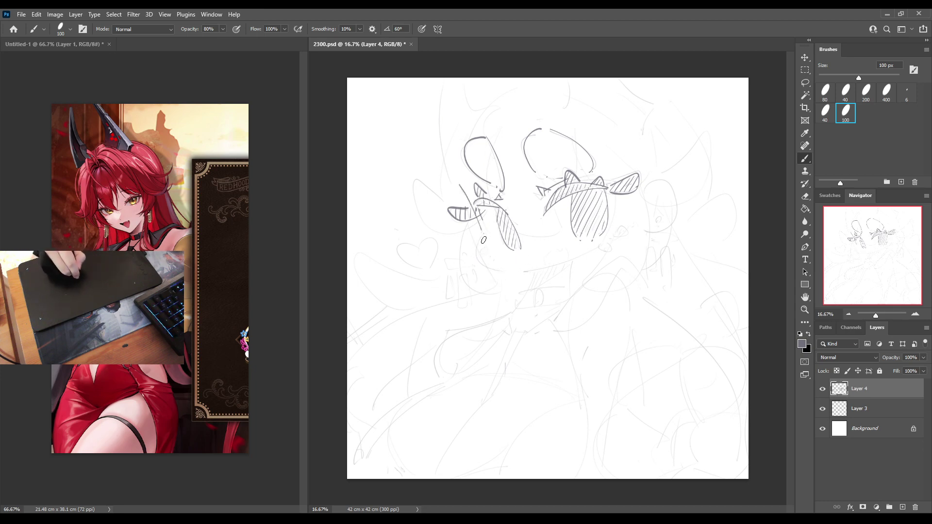
{"action": "mouse_move", "coordinate": [482, 228]}
{"action": "left_mouse_down"}
{"action": "mouse_move", "coordinate": [509, 274]}
{"action": "mouse_move", "coordinate": [524, 278]}
{"action": "left_mouse_up"}
{"action": "key", "text": "ctrl+z"}
{"action": "left_click_drag", "start_coordinate": [484, 234], "coordinate": [528, 272]}
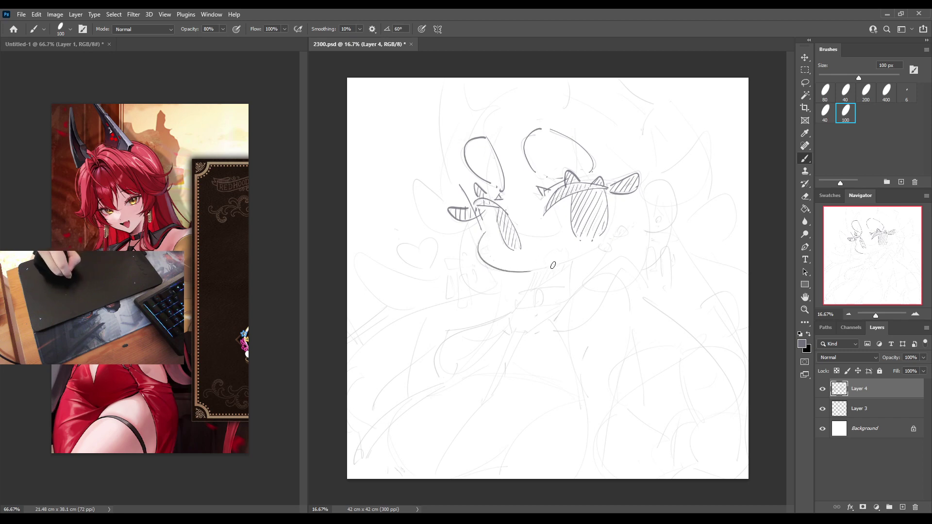
{"action": "key", "text": "ctrl+z"}
{"action": "left_click_drag", "start_coordinate": [483, 233], "coordinate": [534, 270]}
{"action": "key", "text": "ctrl+z"}
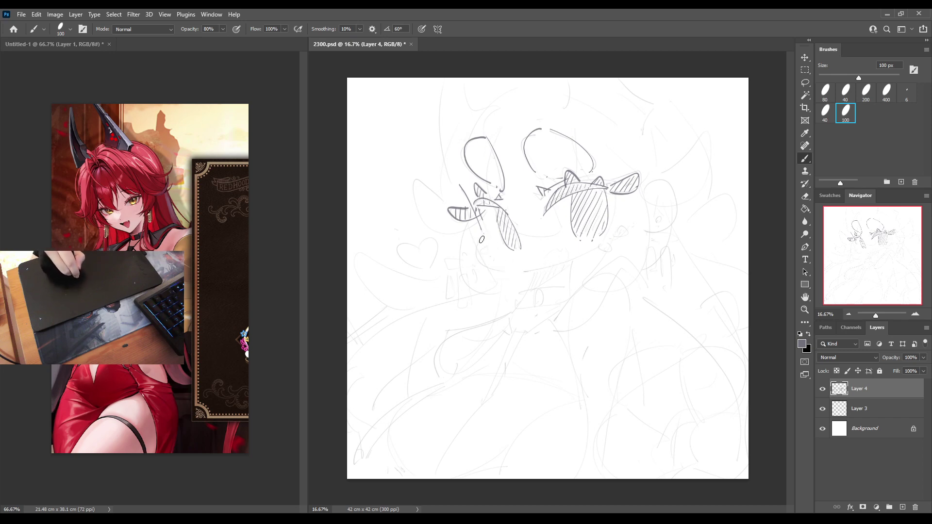
{"action": "left_click_drag", "start_coordinate": [480, 232], "coordinate": [534, 272]}
{"action": "key", "text": "ctrl+z"}
{"action": "left_click_drag", "start_coordinate": [482, 231], "coordinate": [531, 270]}
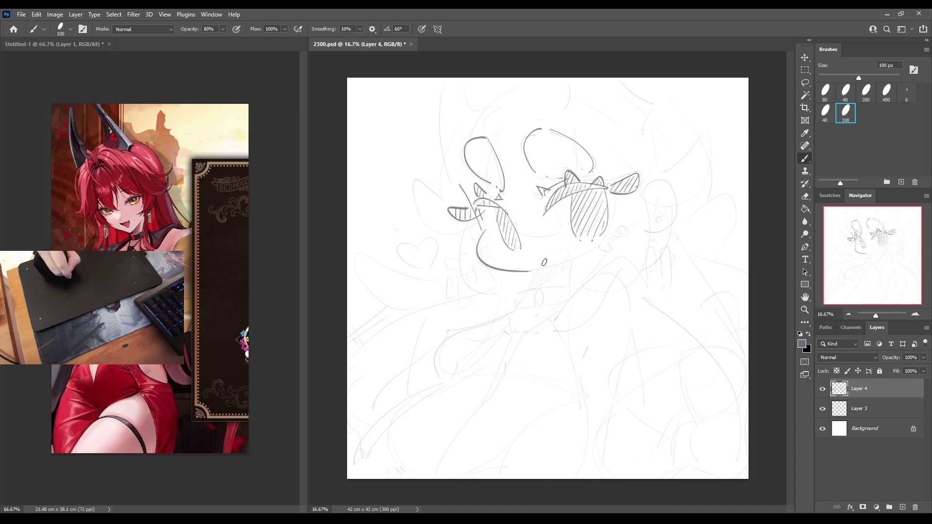
Clean up the cheek line's start and extend the chin into a jaw line toward the near ear, erasing and redrawing it.
{"action": "key", "text": "e"}
{"action": "left_click_drag", "start_coordinate": [486, 226], "coordinate": [487, 232]}
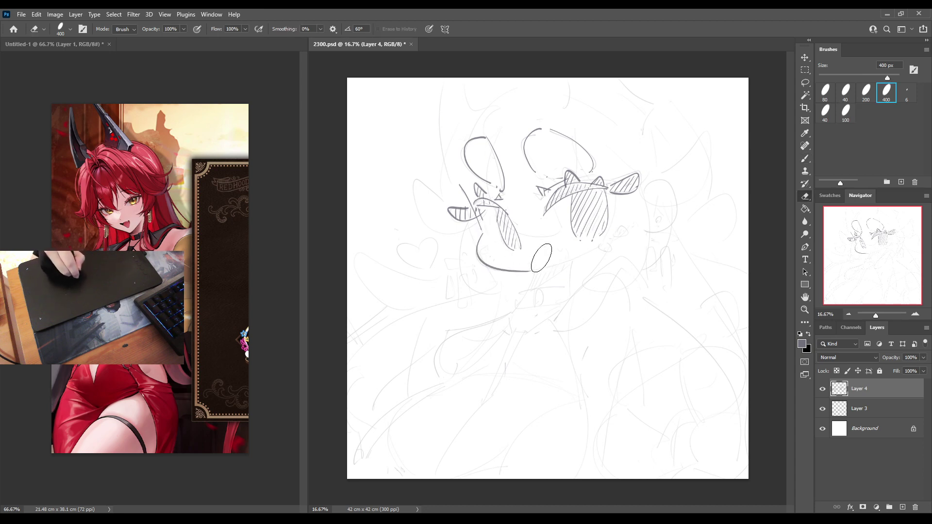
{"action": "key", "text": "b"}
{"action": "left_click_drag", "start_coordinate": [536, 269], "coordinate": [606, 245]}
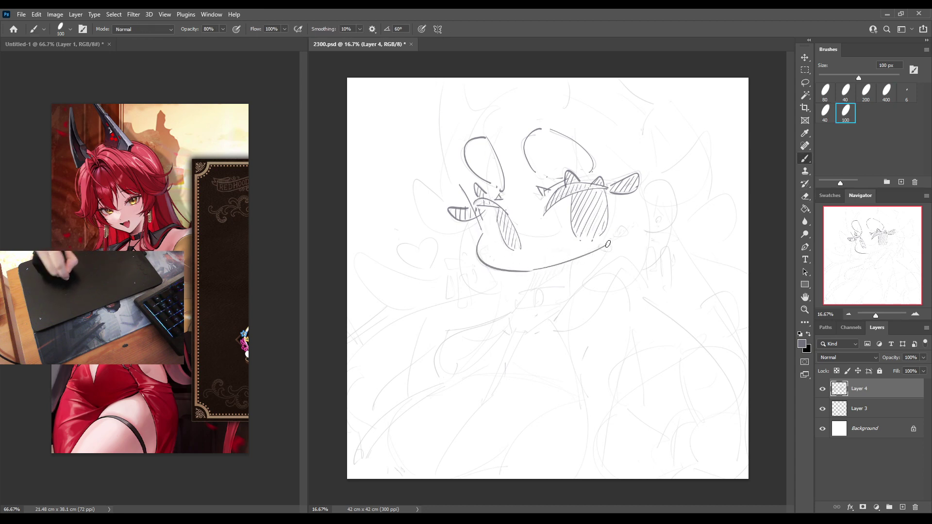
{"action": "key", "text": "e"}
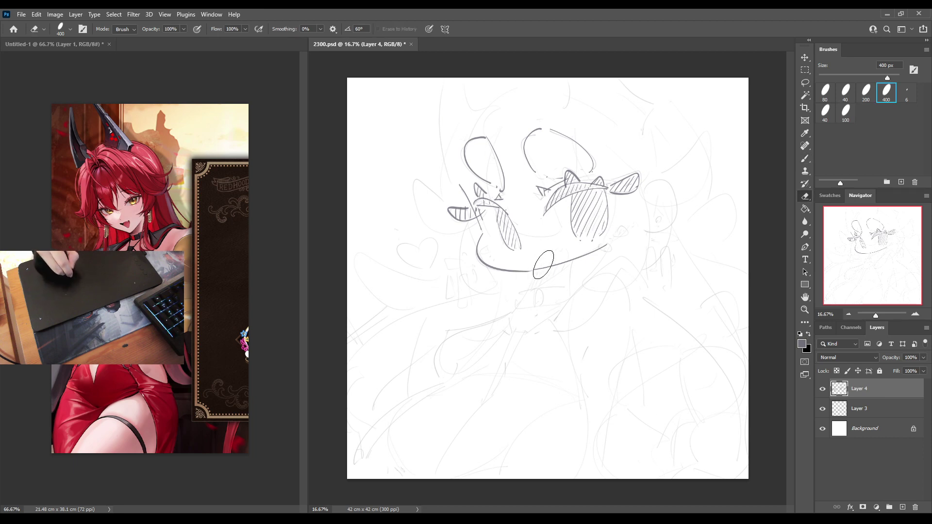
{"action": "left_click_drag", "start_coordinate": [543, 266], "coordinate": [593, 249]}
{"action": "key", "text": "b"}
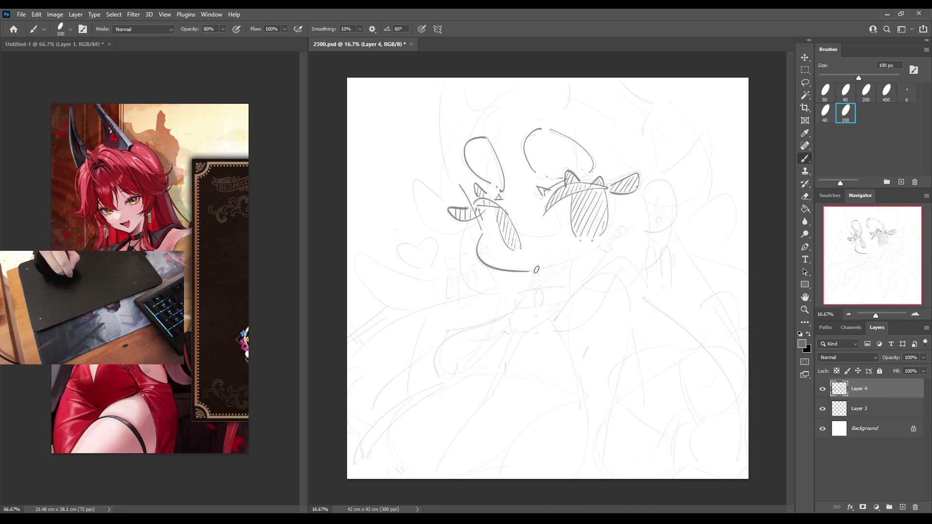
{"action": "left_click_drag", "start_coordinate": [536, 269], "coordinate": [612, 242]}
{"action": "key", "text": "e"}
{"action": "key", "text": "b"}
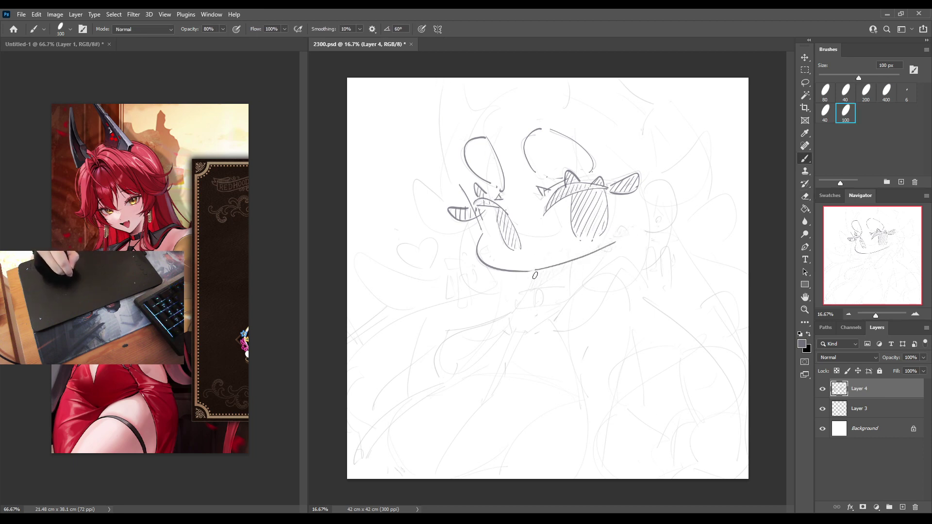
Start a short neck line below the chin and redraw the jaw line, comparing versions by undoing and redoing.
{"action": "mouse_move", "coordinate": [532, 279]}
{"action": "left_mouse_down"}
{"action": "mouse_move", "coordinate": [524, 295]}
{"action": "mouse_move", "coordinate": [616, 242]}
{"action": "left_mouse_up"}
{"action": "key", "text": "e"}
{"action": "key", "text": "b"}
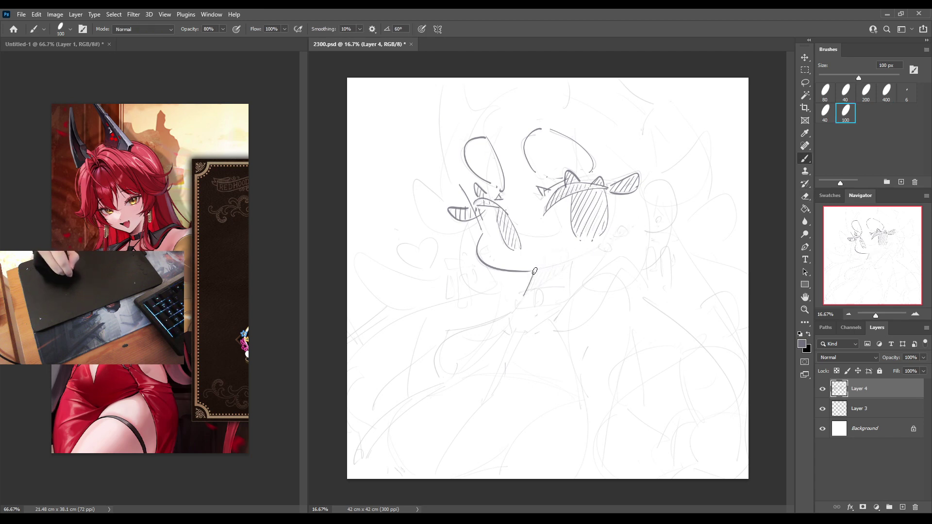
{"action": "key", "text": "ctrl+z"}
{"action": "key", "text": "ctrl+shift+z"}
{"action": "key", "text": "ctrl+z"}
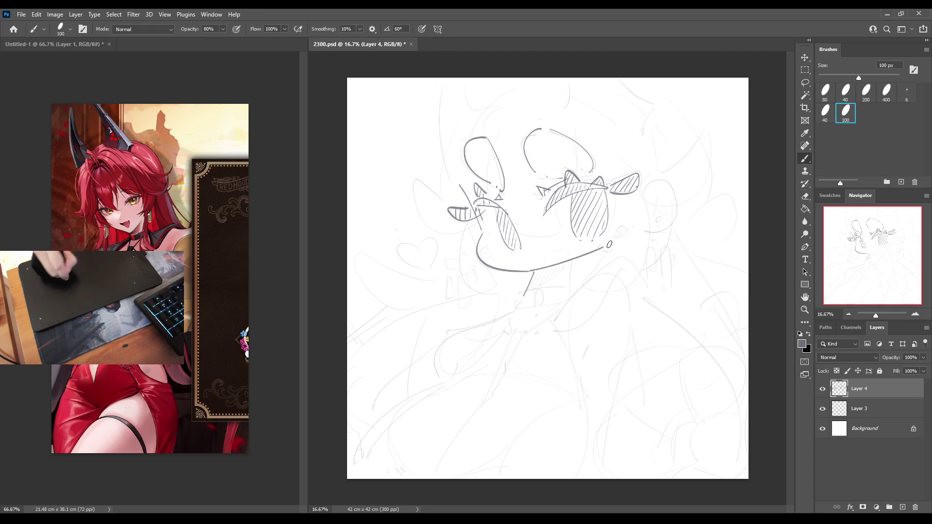
{"action": "key", "text": "ctrl+shift+z"}
{"action": "key", "text": "ctrl+z"}
{"action": "key", "text": "ctrl+shift+z"}
{"action": "key", "text": "ctrl+z"}
{"action": "key", "text": "ctrl+shift+z"}
{"action": "key", "text": "ctrl+z"}
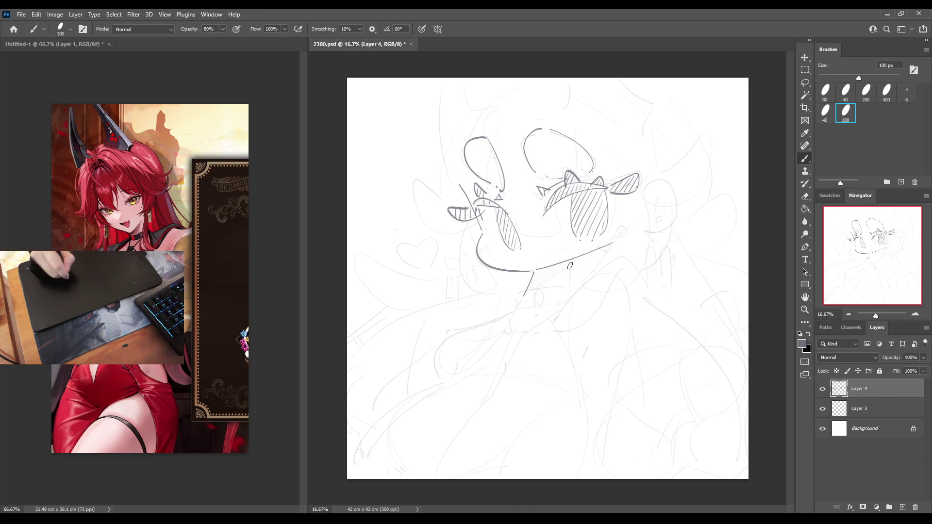
Draw both side lines of the neck below the jaw, erasing and redrawing them with longer, smoother curves.
{"action": "left_click_drag", "start_coordinate": [573, 259], "coordinate": [570, 297]}
{"action": "key", "text": "ctrl+z"}
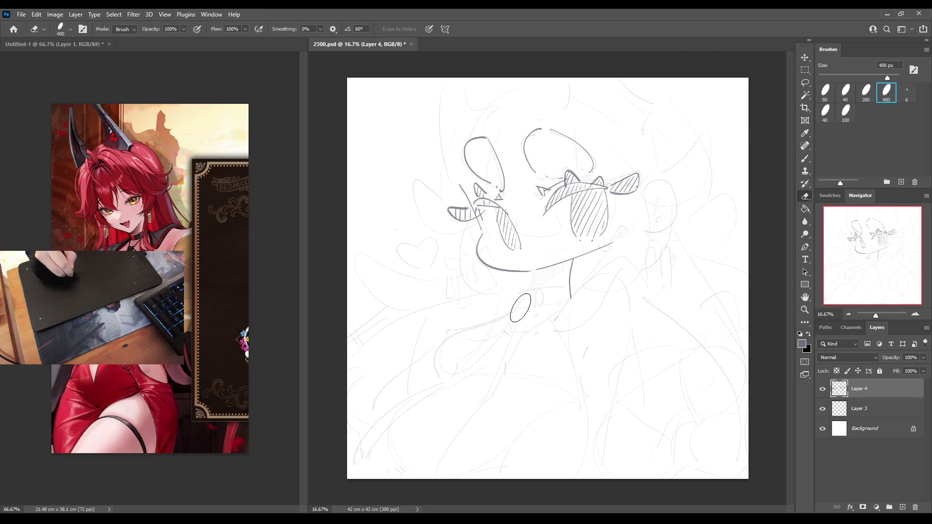
{"action": "left_click_drag", "start_coordinate": [533, 273], "coordinate": [510, 319]}
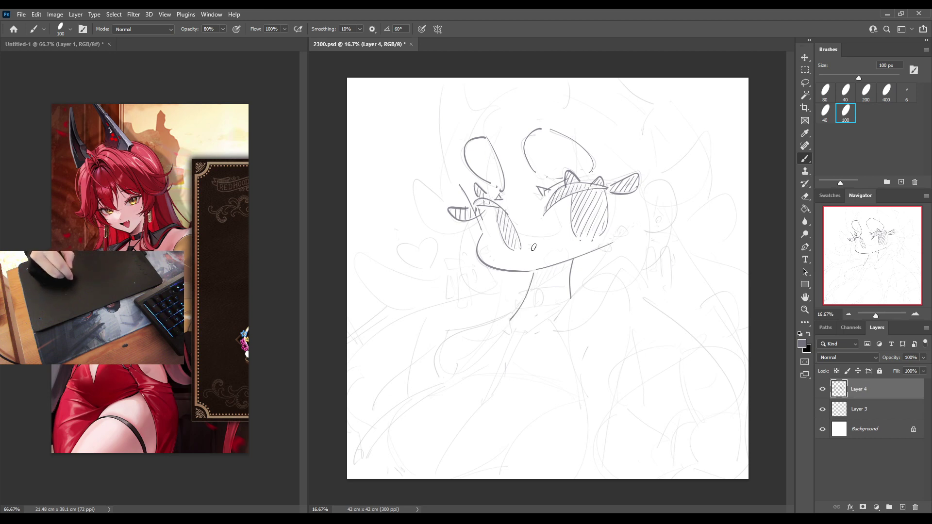
{"action": "key", "text": "e"}
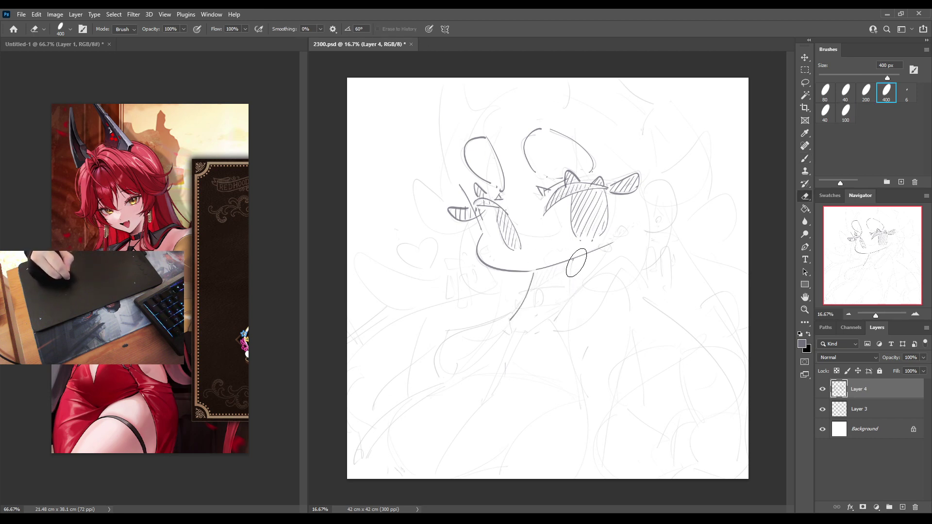
{"action": "key", "text": "b"}
{"action": "mouse_move", "coordinate": [573, 259]}
{"action": "left_mouse_down"}
{"action": "mouse_move", "coordinate": [574, 298]}
{"action": "mouse_move", "coordinate": [567, 267]}
{"action": "mouse_move", "coordinate": [542, 270]}
{"action": "mouse_move", "coordinate": [541, 279]}
{"action": "mouse_move", "coordinate": [612, 247]}
{"action": "mouse_move", "coordinate": [604, 249]}
{"action": "mouse_move", "coordinate": [626, 227]}
{"action": "mouse_move", "coordinate": [604, 245]}
{"action": "left_mouse_up"}
Hatch the shadow under the jaw and add small hatched marks on both cheeks.
{"action": "key", "text": "ctrl+shift+h"}
{"action": "key", "text": "ctrl+shift+h"}
{"action": "key", "text": "e"}
{"action": "key", "text": "b"}
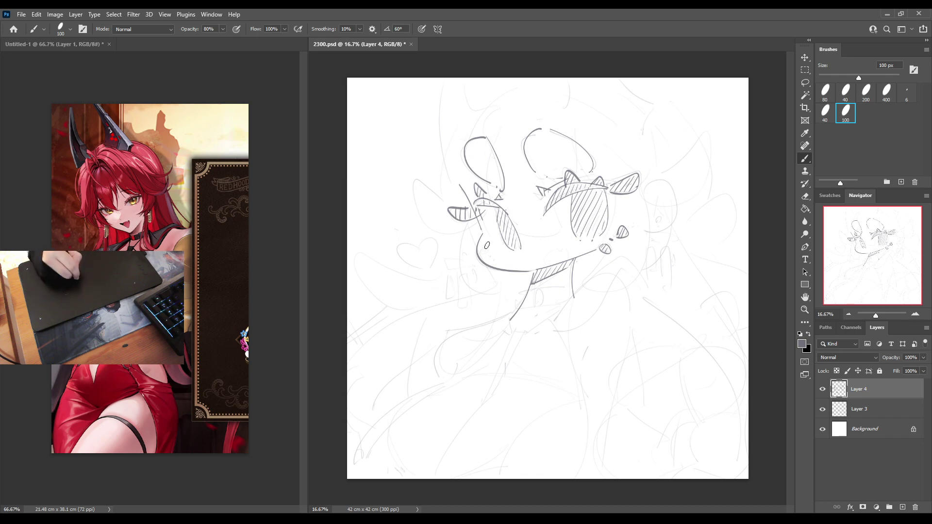
{"action": "left_click_drag", "start_coordinate": [485, 244], "coordinate": [484, 248]}
{"action": "key", "text": "e"}
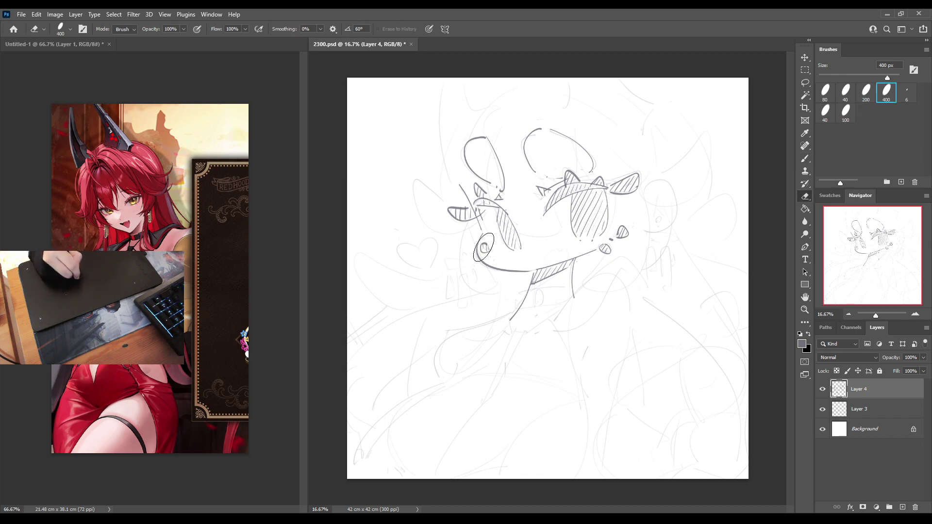
{"action": "key", "text": "b"}
{"action": "left_click_drag", "start_coordinate": [484, 245], "coordinate": [498, 258]}
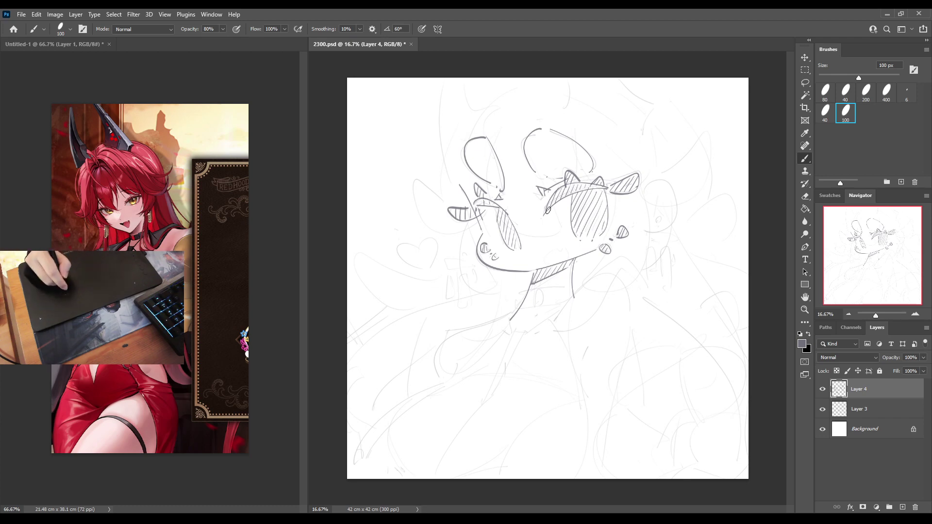
Sketch a small mouth outline just above the jaw line and check the face's overall proportions.
{"action": "key", "text": "F2"}
{"action": "key", "text": "ctrl+shift+h"}
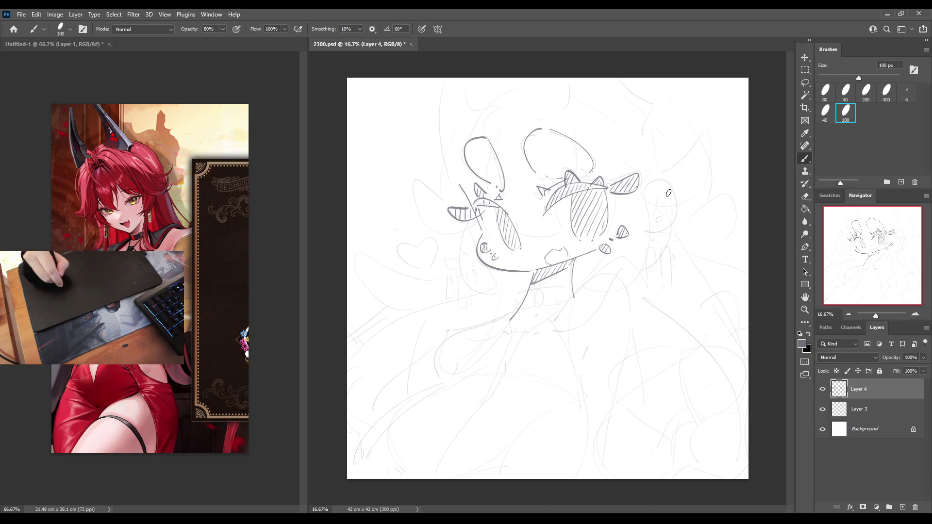
{"action": "key", "text": "ctrl+shift+h"}
{"action": "key", "text": "ctrl+shift+h"}
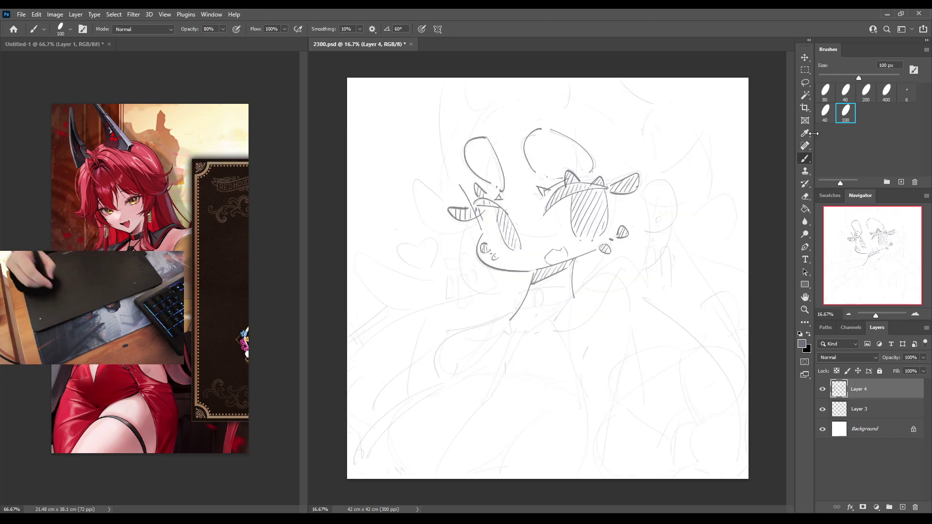
{"action": "key", "text": "ctrl+shift+h"}
{"action": "key", "text": "ctrl+shift+h"}
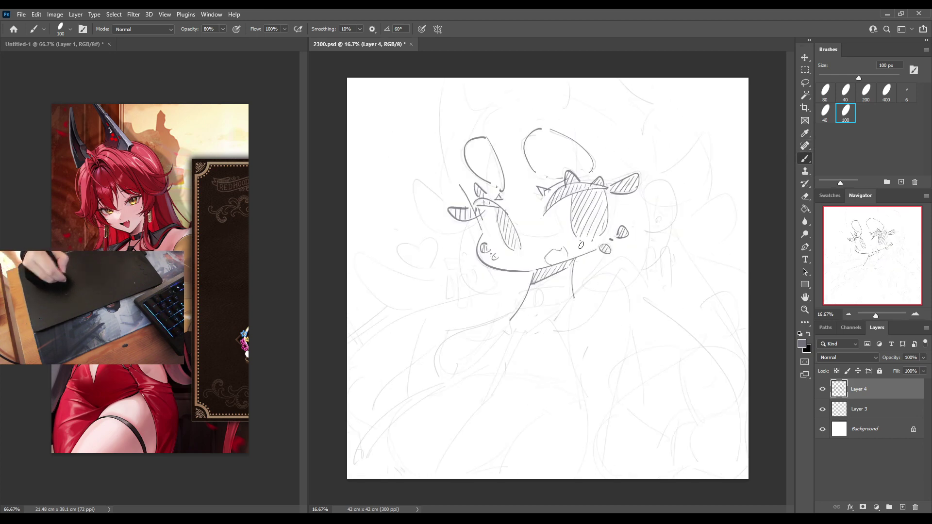
Remove the small mouth outline above the jaw line and check the face with the canvas mirrored.
{"action": "key", "text": "ctrl+z"}
{"action": "key", "text": "ctrl+z"}
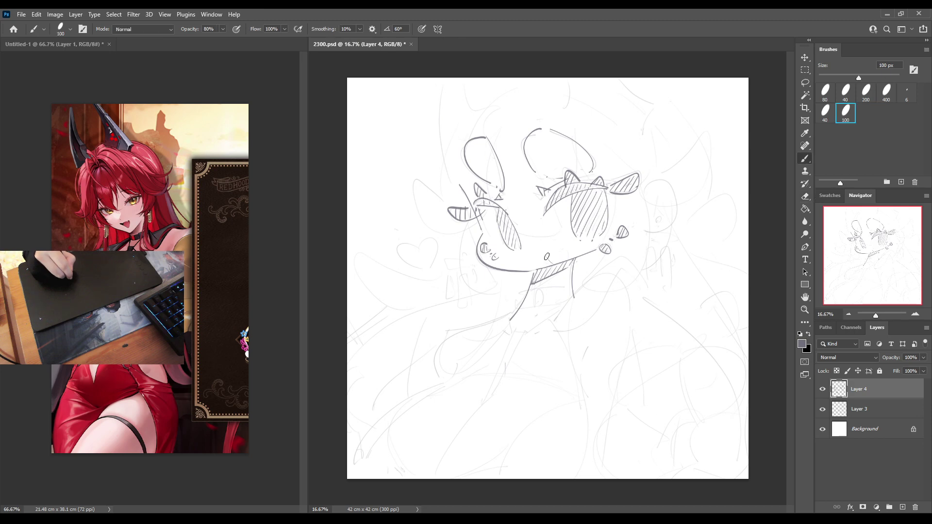
{"action": "key", "text": "ctrl+shift+h"}
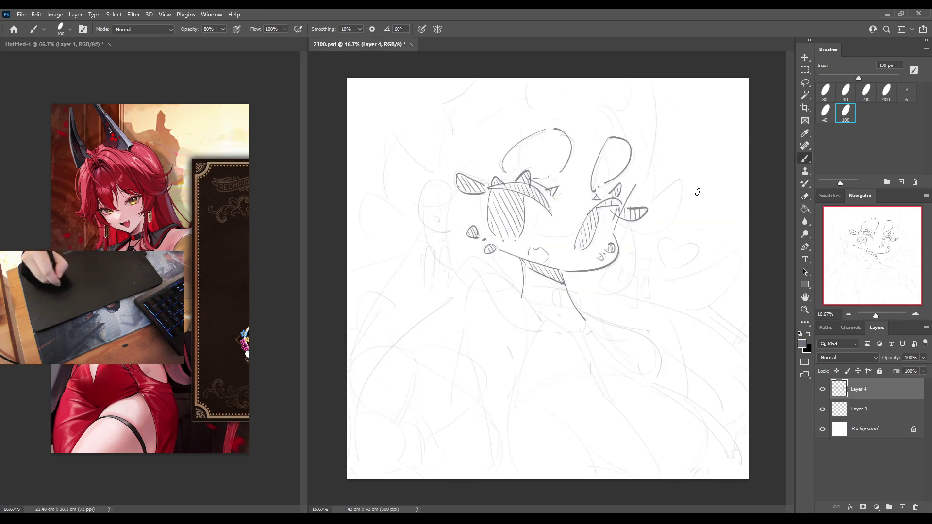
{"action": "key", "text": "ctrl+shift+h"}
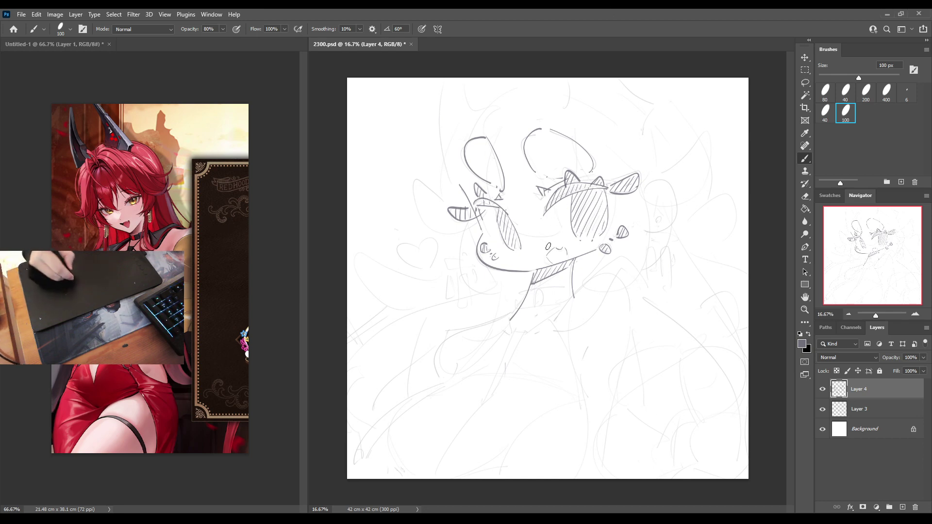
{"action": "key", "text": "e"}
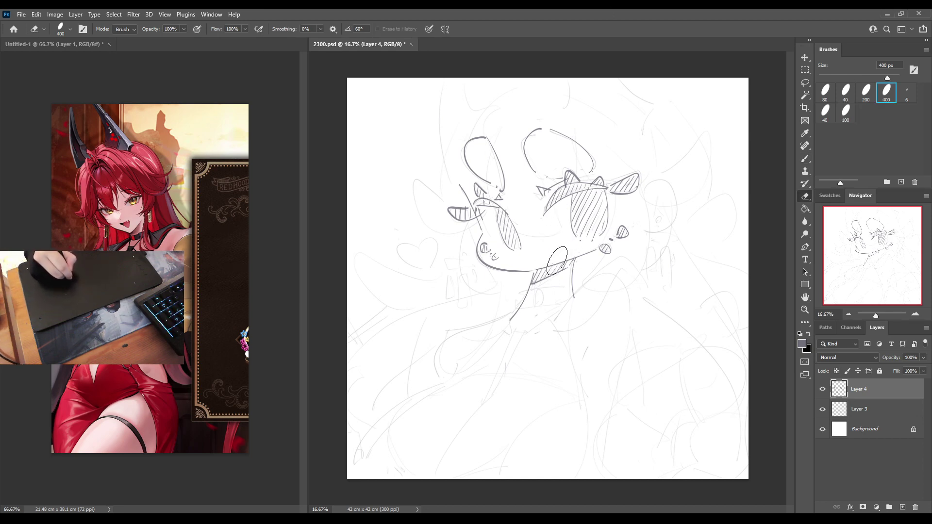
{"action": "key", "text": "b"}
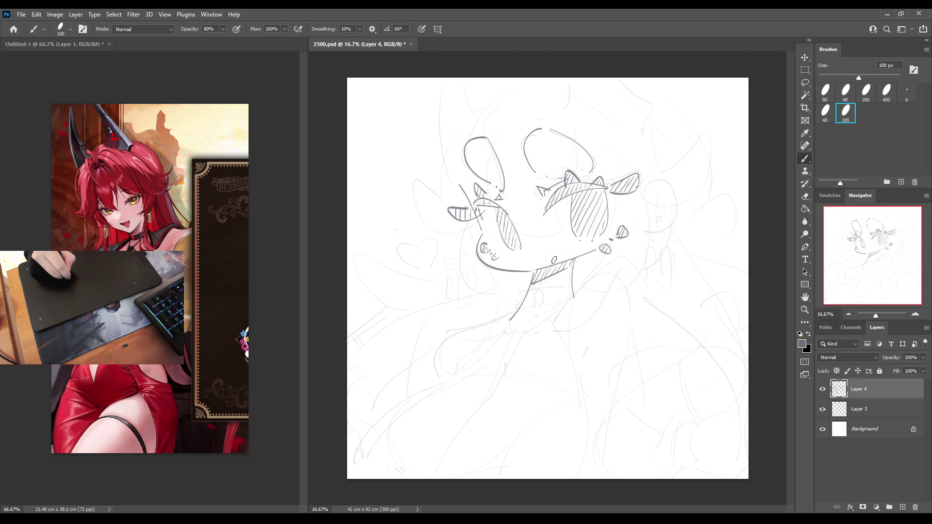
{"action": "left_click", "coordinate": [549, 264]}
{"action": "key", "text": "F2"}
{"action": "key", "text": "F2"}
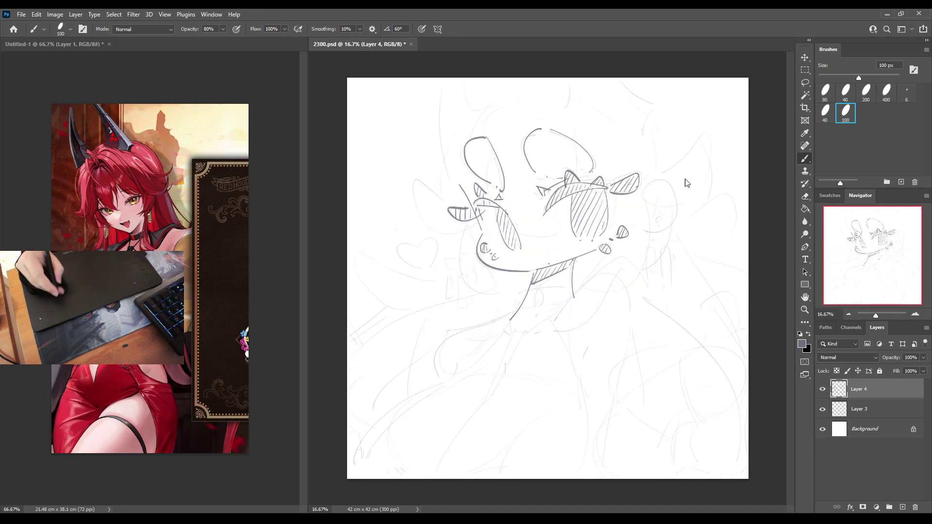
Draw the rounded ear with its inner detail and a dangling three-pendant earring on each side of the face.
{"action": "mouse_move", "coordinate": [644, 200]}
{"action": "left_mouse_down"}
{"action": "mouse_move", "coordinate": [648, 187]}
{"action": "mouse_move", "coordinate": [640, 232]}
{"action": "left_mouse_up"}
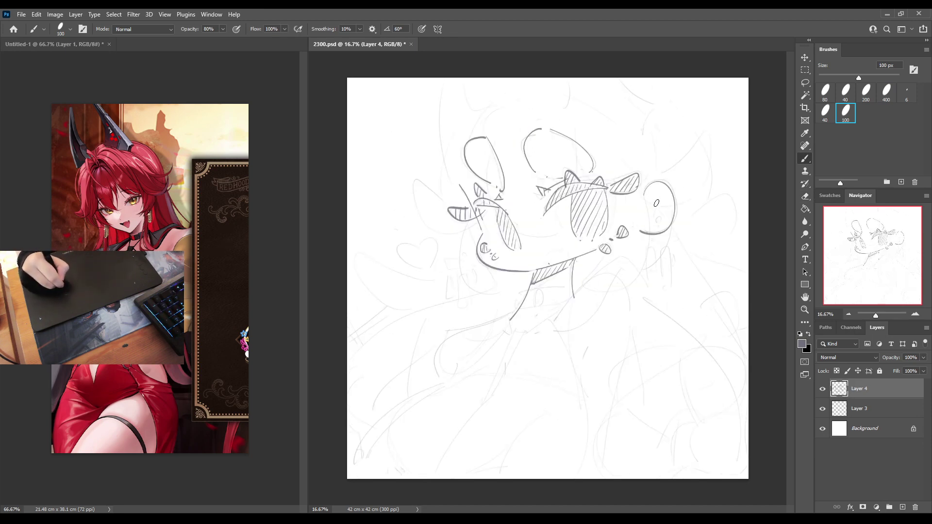
{"action": "mouse_move", "coordinate": [656, 195]}
{"action": "left_mouse_down"}
{"action": "mouse_move", "coordinate": [652, 219]}
{"action": "mouse_move", "coordinate": [662, 217]}
{"action": "mouse_move", "coordinate": [677, 245]}
{"action": "left_mouse_up"}
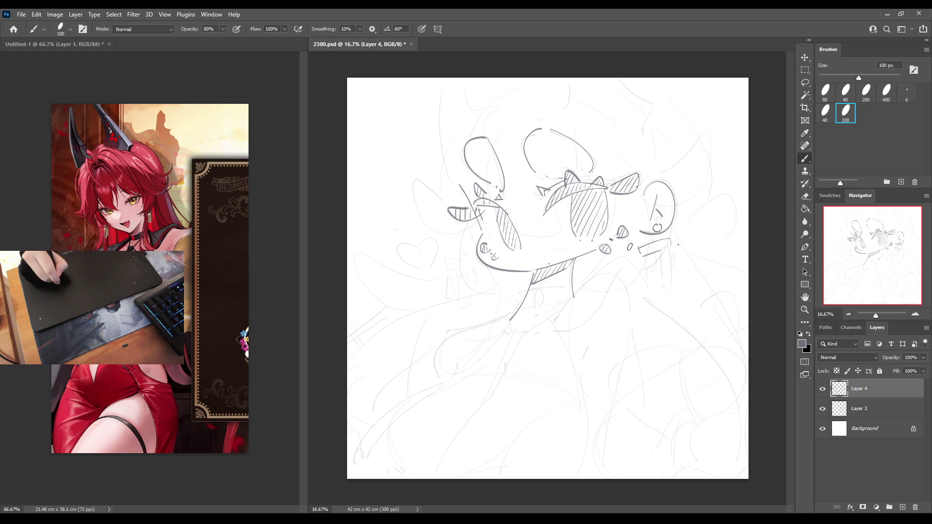
{"action": "mouse_move", "coordinate": [469, 263]}
{"action": "left_mouse_down"}
{"action": "mouse_move", "coordinate": [453, 283]}
{"action": "mouse_move", "coordinate": [462, 290]}
{"action": "mouse_move", "coordinate": [460, 276]}
{"action": "mouse_move", "coordinate": [462, 292]}
{"action": "mouse_move", "coordinate": [473, 279]}
{"action": "mouse_move", "coordinate": [464, 275]}
{"action": "mouse_move", "coordinate": [473, 305]}
{"action": "mouse_move", "coordinate": [465, 275]}
{"action": "mouse_move", "coordinate": [476, 303]}
{"action": "mouse_move", "coordinate": [478, 271]}
{"action": "left_mouse_up"}
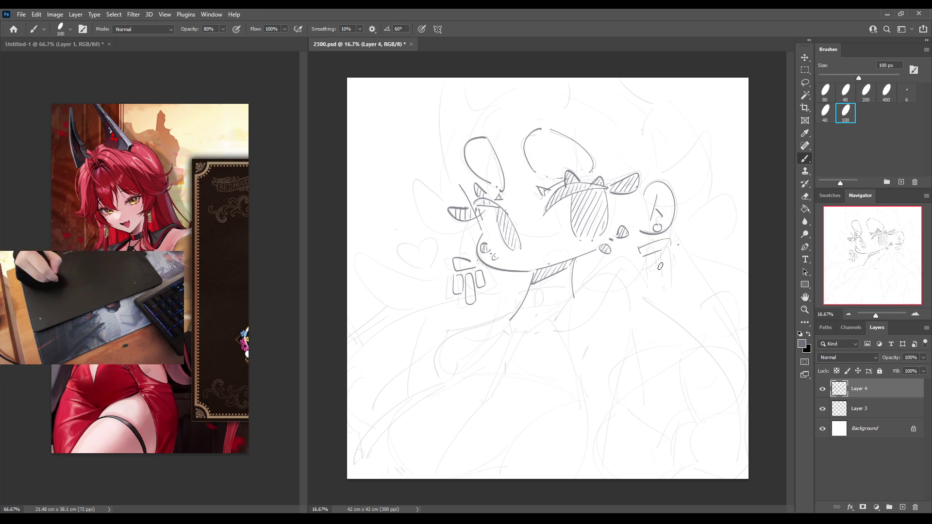
{"action": "mouse_move", "coordinate": [642, 264]}
{"action": "left_mouse_down"}
{"action": "mouse_move", "coordinate": [651, 260]}
{"action": "mouse_move", "coordinate": [656, 289]}
{"action": "mouse_move", "coordinate": [663, 261]}
{"action": "mouse_move", "coordinate": [670, 287]}
{"action": "left_mouse_up"}
{"action": "left_click_drag", "start_coordinate": [668, 254], "coordinate": [674, 272]}
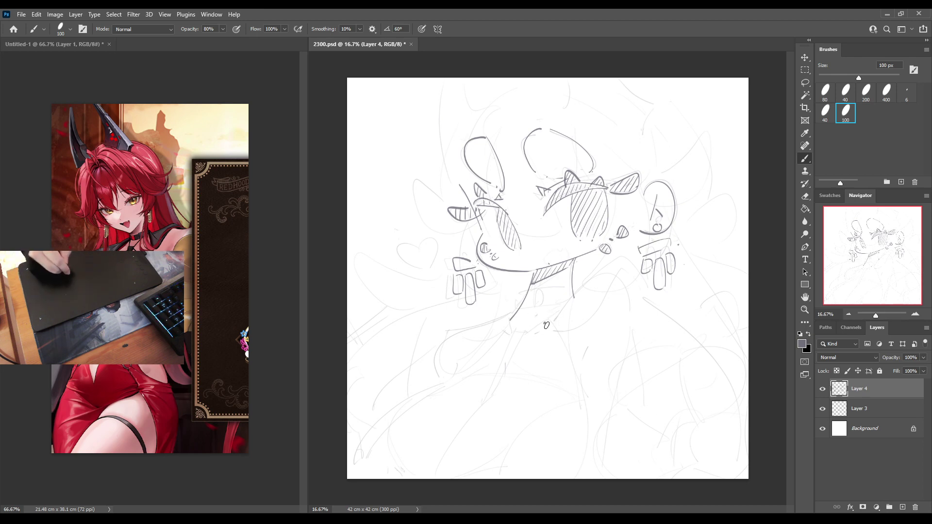
Draw both shoulder curves from the base of the neck, adding collarbone marks and the outer line of the near arm.
{"action": "left_click_drag", "start_coordinate": [559, 315], "coordinate": [582, 284]}
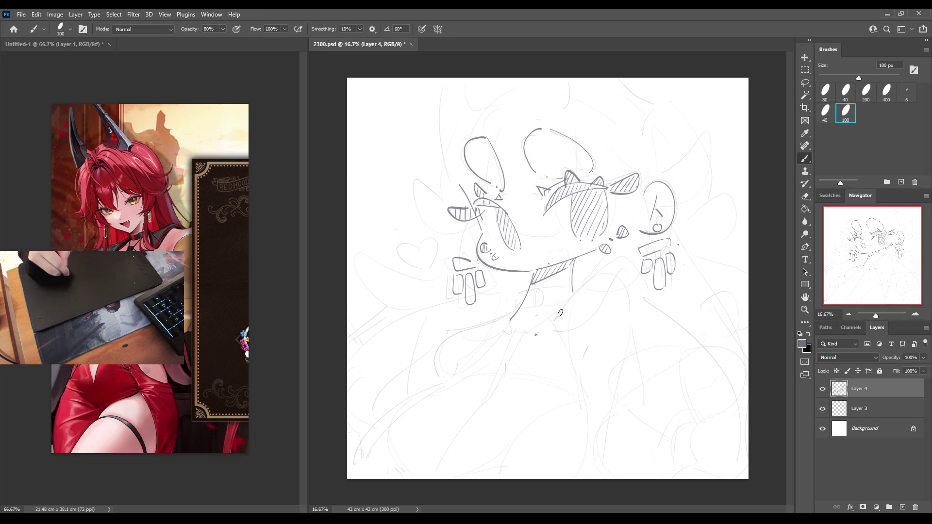
{"action": "mouse_move", "coordinate": [557, 314]}
{"action": "left_mouse_down"}
{"action": "mouse_move", "coordinate": [584, 280]}
{"action": "mouse_move", "coordinate": [631, 354]}
{"action": "mouse_move", "coordinate": [609, 458]}
{"action": "left_mouse_up"}
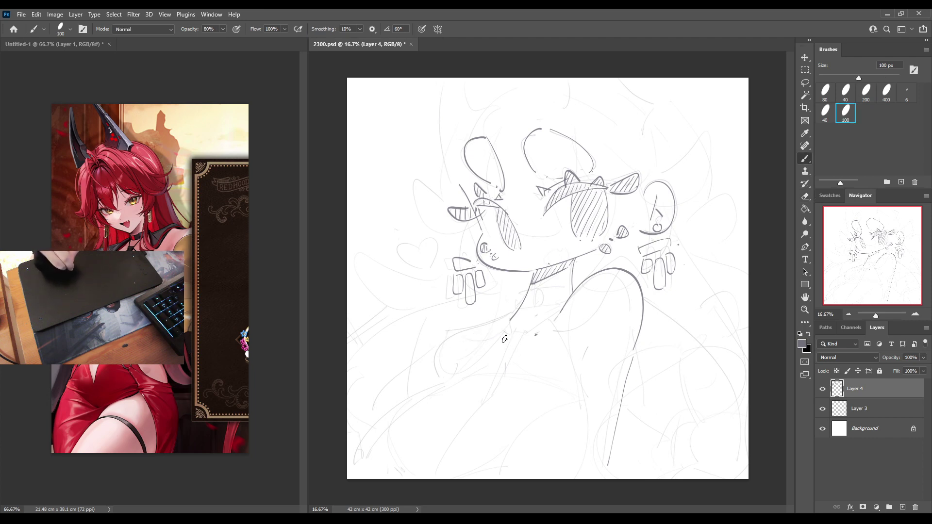
{"action": "mouse_move", "coordinate": [507, 339]}
{"action": "left_mouse_down"}
{"action": "mouse_move", "coordinate": [443, 345]}
{"action": "mouse_move", "coordinate": [437, 375]}
{"action": "left_mouse_up"}
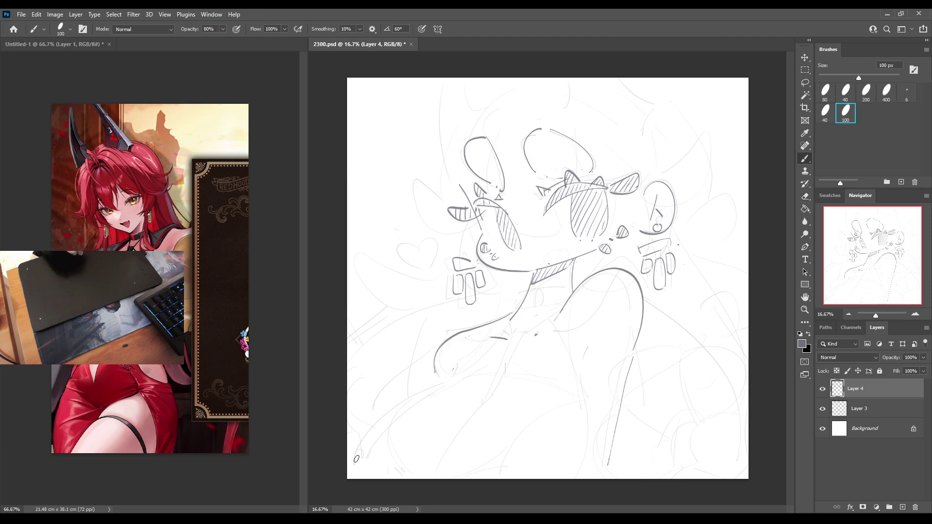
Draw the outer chest contour as one smooth curve from the canvas's lower edge up to the far shoulder, undoing rough attempts.
{"action": "left_click_drag", "start_coordinate": [354, 478], "coordinate": [441, 383]}
{"action": "key", "text": "ctrl+z"}
{"action": "key", "text": "ctrl+z"}
{"action": "left_click_drag", "start_coordinate": [353, 478], "coordinate": [411, 397]}
{"action": "key", "text": "ctrl+z"}
{"action": "mouse_move", "coordinate": [355, 478]}
{"action": "left_mouse_down"}
{"action": "mouse_move", "coordinate": [354, 466]}
{"action": "mouse_move", "coordinate": [454, 372]}
{"action": "left_mouse_up"}
Draw the chest contour beside the near arm and the inner chest curve, redrawing the inner one until it flows smoothly.
{"action": "left_click_drag", "start_coordinate": [580, 369], "coordinate": [586, 478]}
{"action": "left_click_drag", "start_coordinate": [426, 480], "coordinate": [482, 401]}
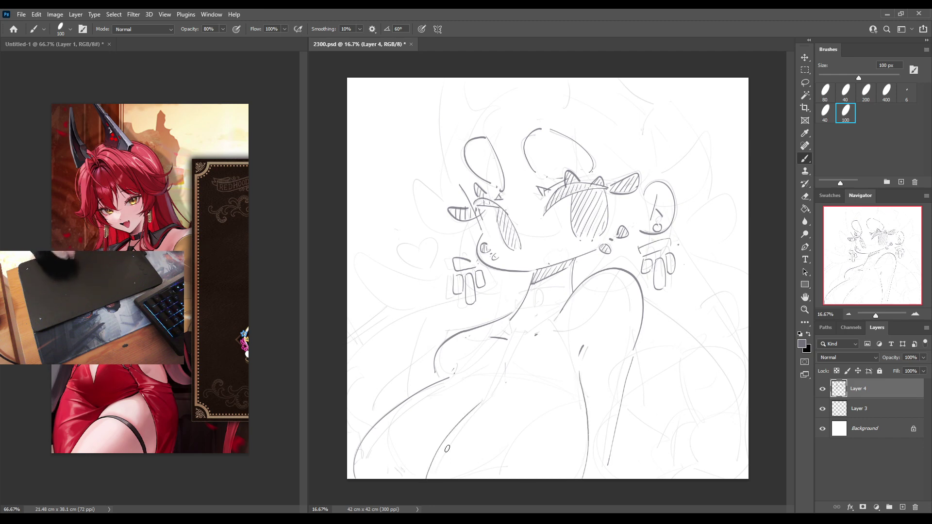
{"action": "key", "text": "ctrl+z"}
{"action": "left_click_drag", "start_coordinate": [431, 479], "coordinate": [475, 405]}
{"action": "key", "text": "ctrl+z"}
{"action": "left_click_drag", "start_coordinate": [436, 479], "coordinate": [509, 367]}
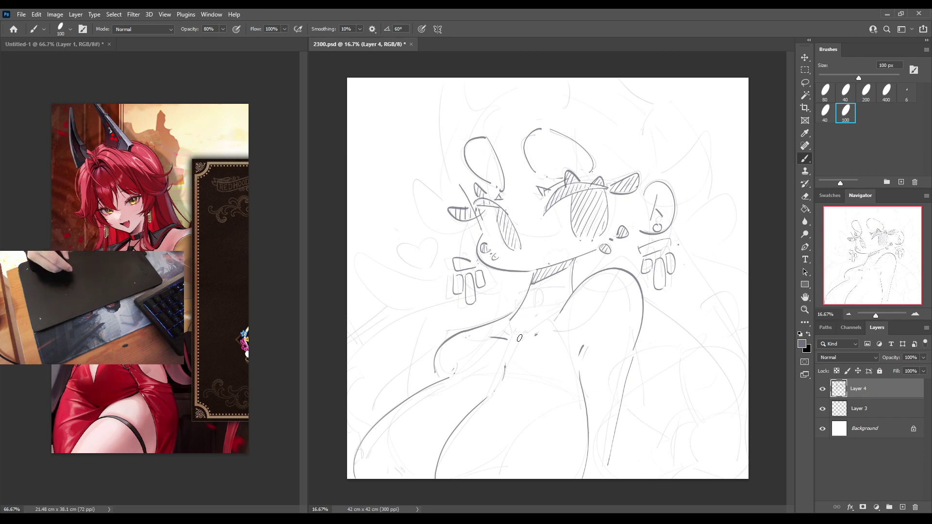
Erase the near arm's lower outer line and redraw it as a smoother curve reaching the canvas's lower edge.
{"action": "key", "text": "e"}
{"action": "left_click_drag", "start_coordinate": [633, 358], "coordinate": [610, 456]}
{"action": "key", "text": "b"}
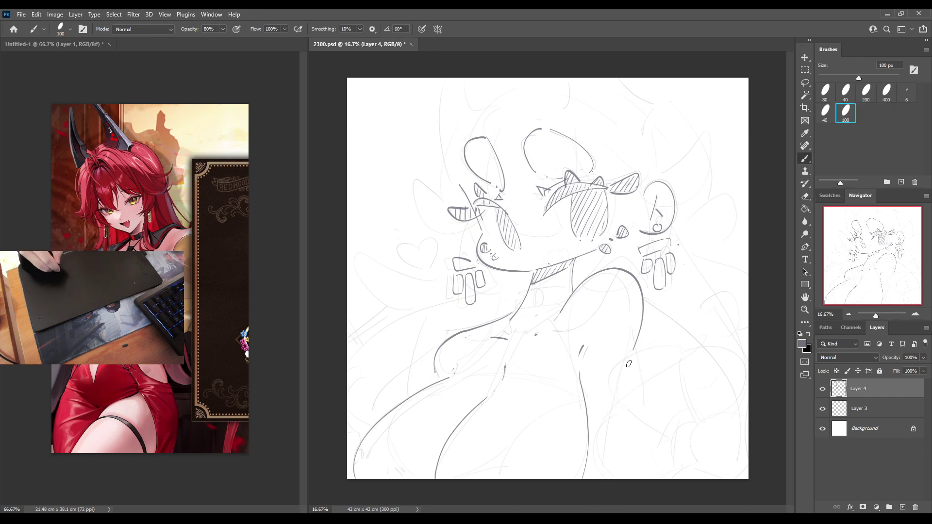
{"action": "left_click_drag", "start_coordinate": [631, 358], "coordinate": [608, 481]}
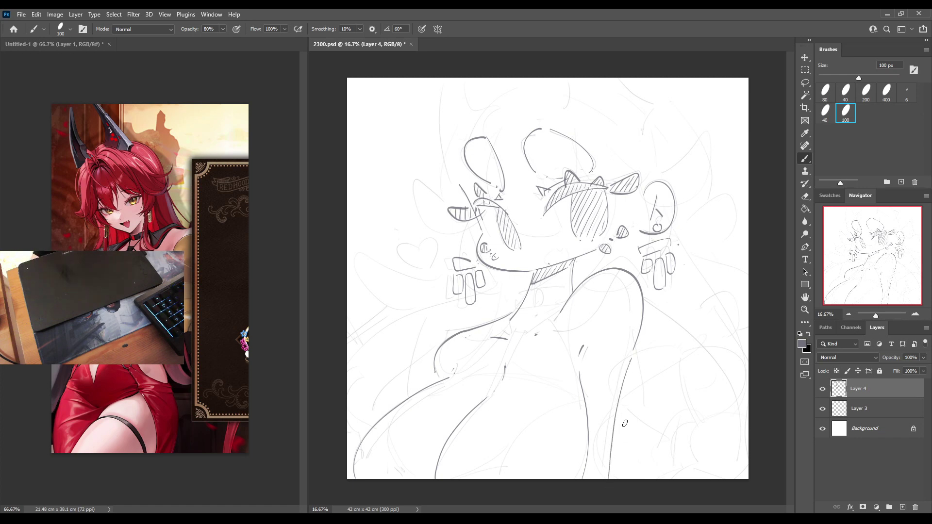
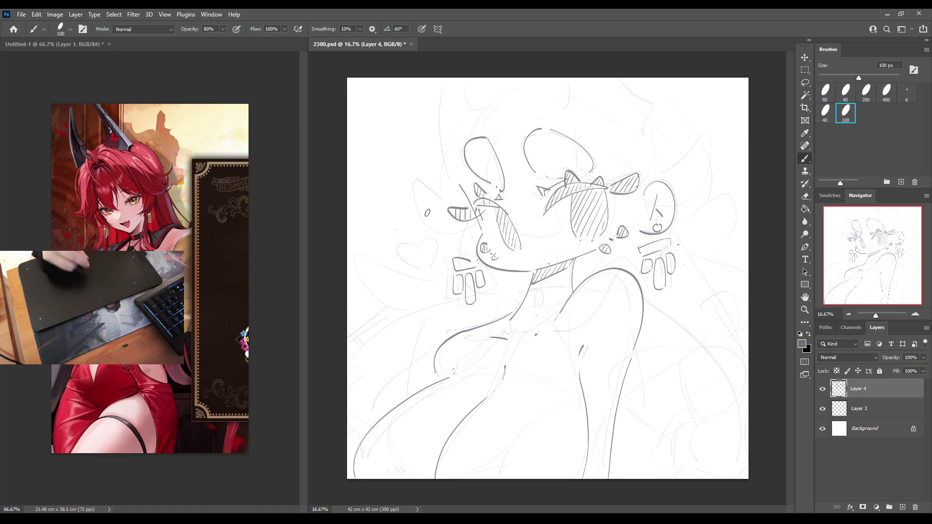
Draw the far edge of the central fringe lock, curving from the forehead past the far eye to the lower face, undoing rough attempts.
{"action": "left_click_drag", "start_coordinate": [495, 141], "coordinate": [569, 211]}
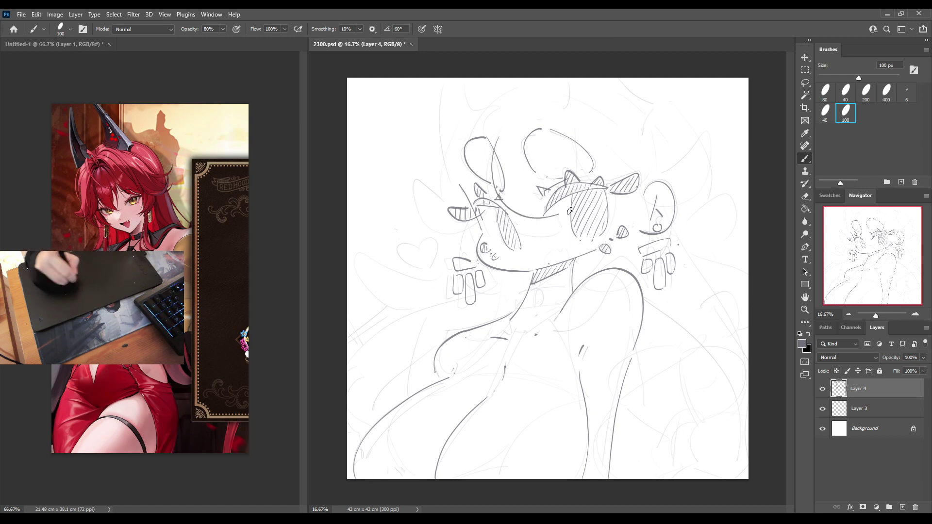
{"action": "key", "text": "ctrl+z"}
{"action": "mouse_move", "coordinate": [493, 140]}
{"action": "left_mouse_down"}
{"action": "mouse_move", "coordinate": [491, 208]}
{"action": "mouse_move", "coordinate": [560, 231]}
{"action": "left_mouse_up"}
{"action": "key", "text": "ctrl+z"}
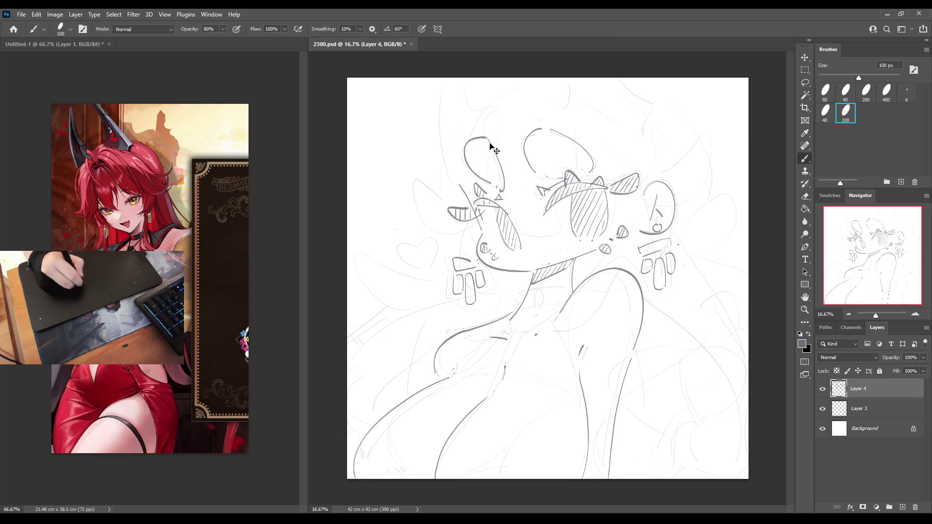
{"action": "mouse_move", "coordinate": [493, 135]}
{"action": "left_mouse_down"}
{"action": "mouse_move", "coordinate": [526, 231]}
{"action": "mouse_move", "coordinate": [559, 231]}
{"action": "mouse_move", "coordinate": [495, 215]}
{"action": "mouse_move", "coordinate": [557, 232]}
{"action": "mouse_move", "coordinate": [479, 195]}
{"action": "mouse_move", "coordinate": [560, 243]}
{"action": "mouse_move", "coordinate": [488, 146]}
{"action": "mouse_move", "coordinate": [557, 237]}
{"action": "left_mouse_up"}
{"action": "key", "text": "ctrl+z"}
{"action": "key", "text": "ctrl+z"}
{"action": "key", "text": "ctrl+z"}
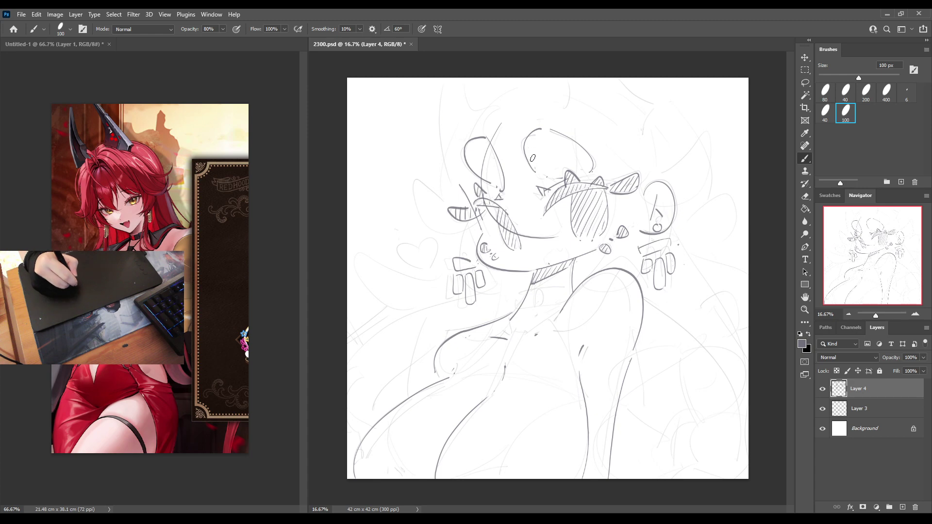
Draw the central fringe lock's near edge down to its tip, plus the next strand line curving from the crown toward the near eye.
{"action": "left_click_drag", "start_coordinate": [531, 151], "coordinate": [551, 224]}
{"action": "key", "text": "ctrl+z"}
{"action": "left_click_drag", "start_coordinate": [529, 152], "coordinate": [559, 237]}
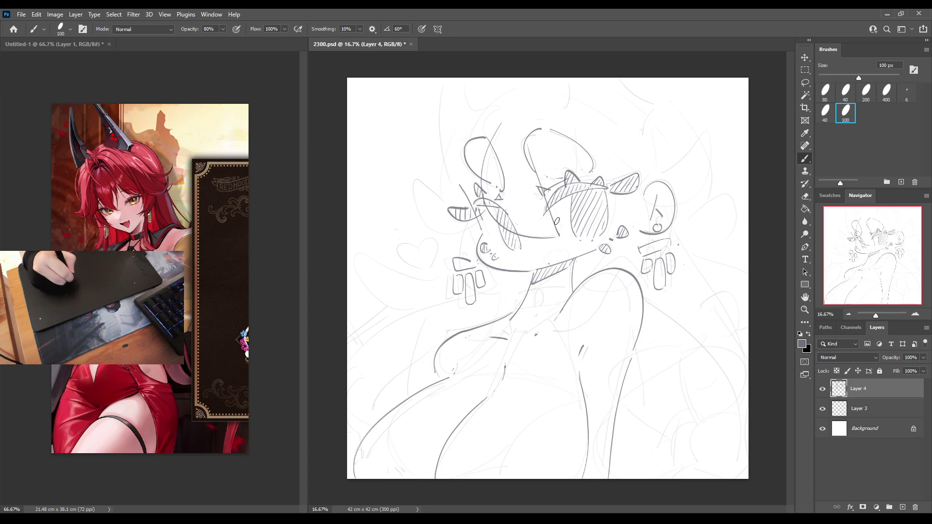
{"action": "left_click_drag", "start_coordinate": [563, 118], "coordinate": [552, 229]}
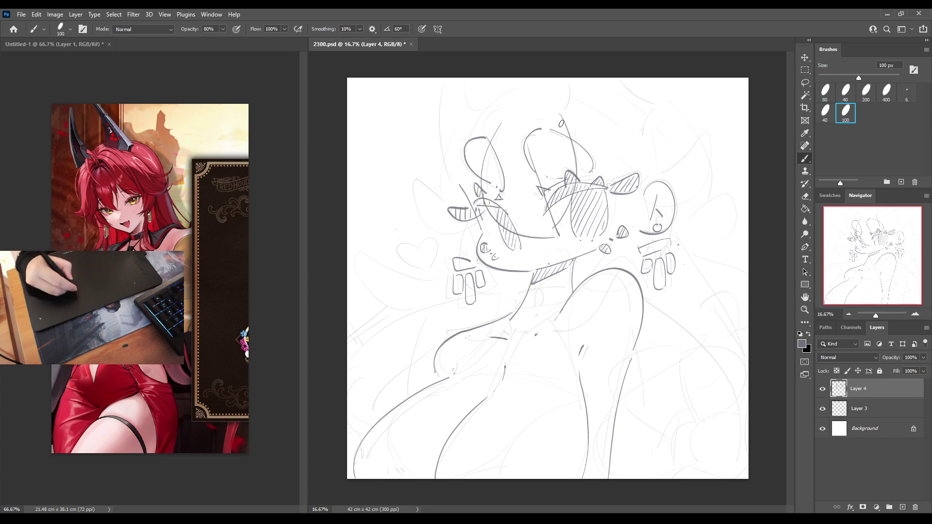
{"action": "key", "text": "ctrl+z"}
{"action": "left_click_drag", "start_coordinate": [559, 110], "coordinate": [558, 221]}
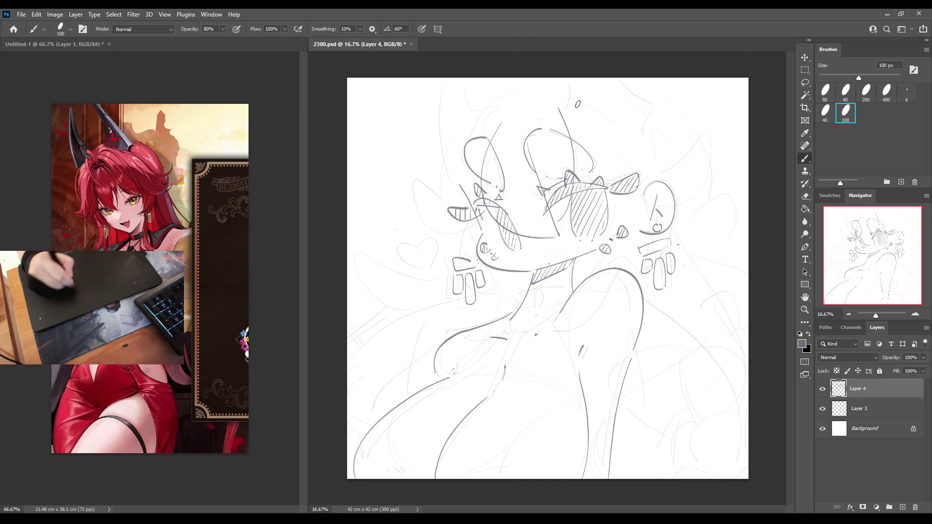
Sketch the near-side swept fringe above the eye, the lock falling past the cheek to the shoulder, and the outward curl above the ear.
{"action": "left_click_drag", "start_coordinate": [573, 143], "coordinate": [652, 159]}
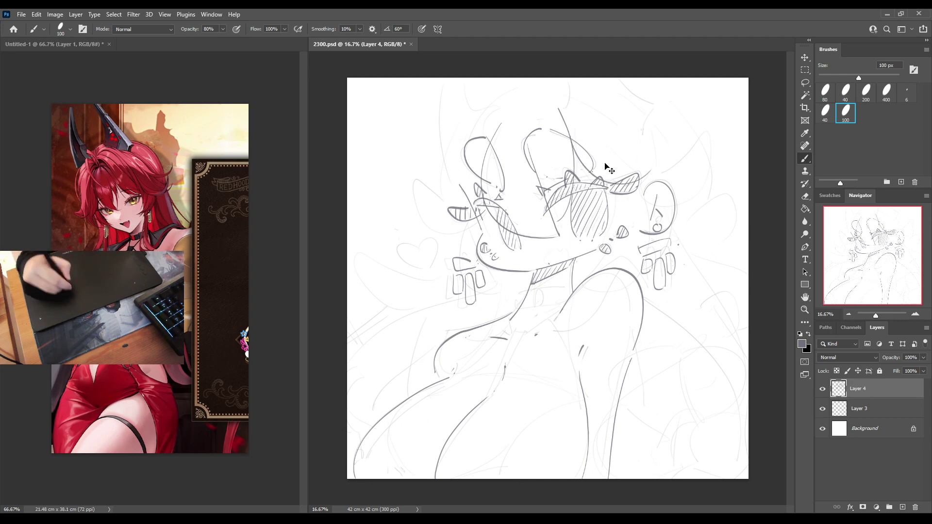
{"action": "key", "text": "ctrl+z"}
{"action": "left_click_drag", "start_coordinate": [578, 145], "coordinate": [655, 169]}
{"action": "left_click_drag", "start_coordinate": [600, 114], "coordinate": [634, 144]}
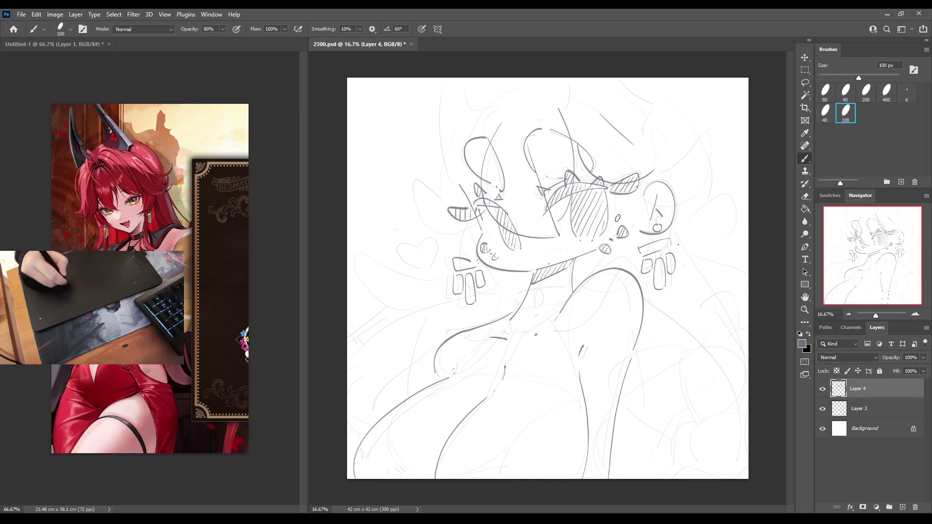
{"action": "mouse_move", "coordinate": [616, 194]}
{"action": "left_mouse_down"}
{"action": "mouse_move", "coordinate": [583, 286]}
{"action": "mouse_move", "coordinate": [635, 193]}
{"action": "left_mouse_up"}
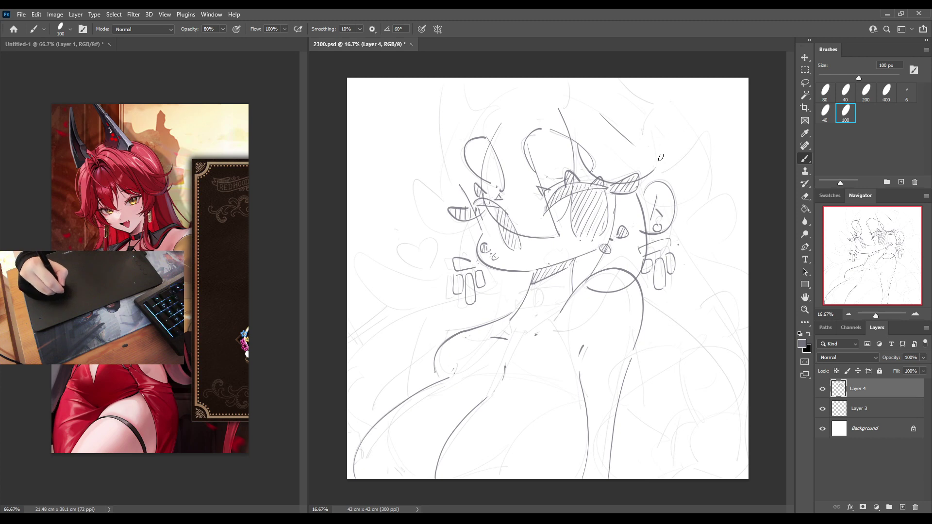
{"action": "left_click_drag", "start_coordinate": [661, 157], "coordinate": [656, 184]}
Draw the outward hair curl beside the far eye and the lock framing the far cheek, redrawing it around the earring.
{"action": "mouse_move", "coordinate": [444, 197]}
{"action": "left_mouse_down"}
{"action": "mouse_move", "coordinate": [451, 236]}
{"action": "mouse_move", "coordinate": [487, 206]}
{"action": "mouse_move", "coordinate": [463, 257]}
{"action": "mouse_move", "coordinate": [503, 298]}
{"action": "left_mouse_up"}
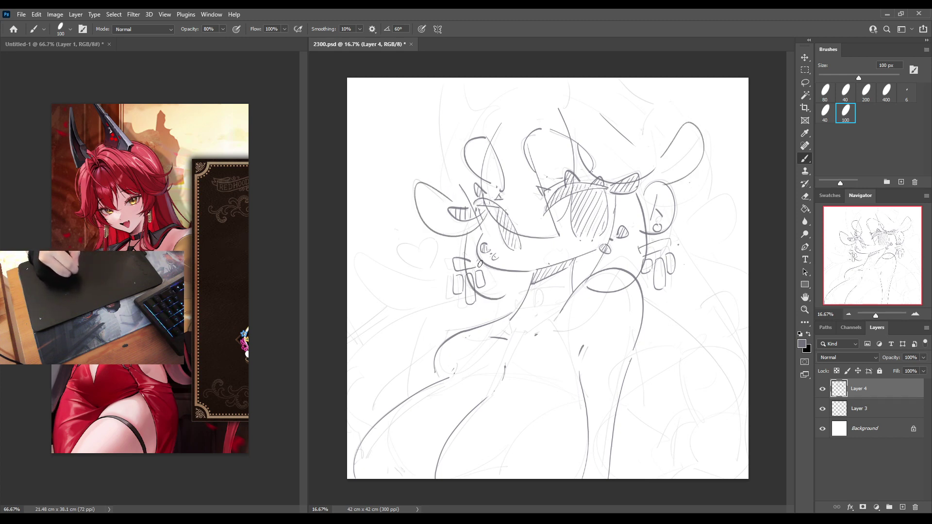
{"action": "key", "text": "ctrl+z"}
{"action": "left_click_drag", "start_coordinate": [462, 234], "coordinate": [460, 255]}
{"action": "left_click_drag", "start_coordinate": [484, 299], "coordinate": [503, 307]}
{"action": "left_click_drag", "start_coordinate": [491, 266], "coordinate": [513, 292]}
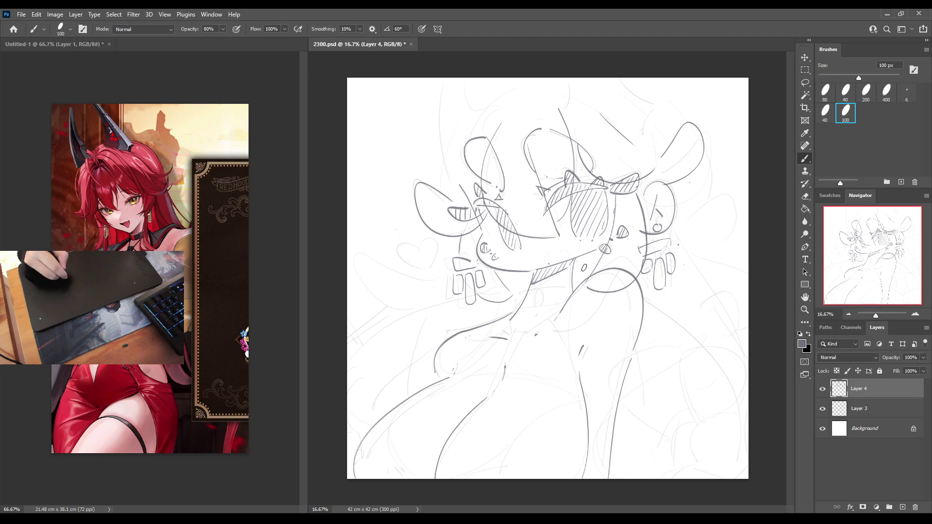
Draw hair locks with hatched shading on both sides of the neck, and add a choker band with a small rectangular ornament.
{"action": "mouse_move", "coordinate": [590, 270]}
{"action": "left_mouse_down"}
{"action": "mouse_move", "coordinate": [564, 308]}
{"action": "mouse_move", "coordinate": [584, 327]}
{"action": "left_mouse_up"}
{"action": "left_click_drag", "start_coordinate": [589, 325], "coordinate": [589, 276]}
{"action": "mouse_move", "coordinate": [507, 302]}
{"action": "left_mouse_down"}
{"action": "mouse_move", "coordinate": [502, 358]}
{"action": "mouse_move", "coordinate": [514, 355]}
{"action": "mouse_move", "coordinate": [518, 302]}
{"action": "mouse_move", "coordinate": [502, 270]}
{"action": "mouse_move", "coordinate": [502, 286]}
{"action": "mouse_move", "coordinate": [523, 284]}
{"action": "left_mouse_up"}
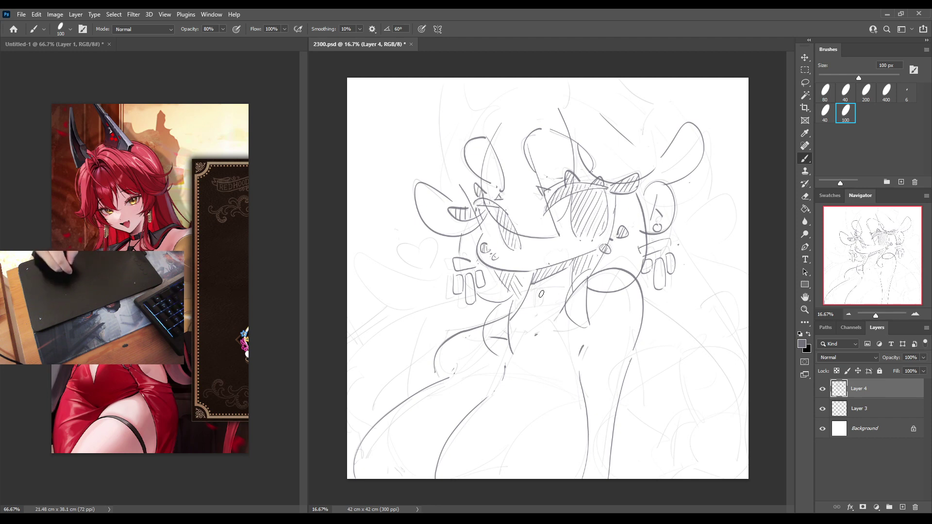
{"action": "left_click_drag", "start_coordinate": [539, 290], "coordinate": [541, 308]}
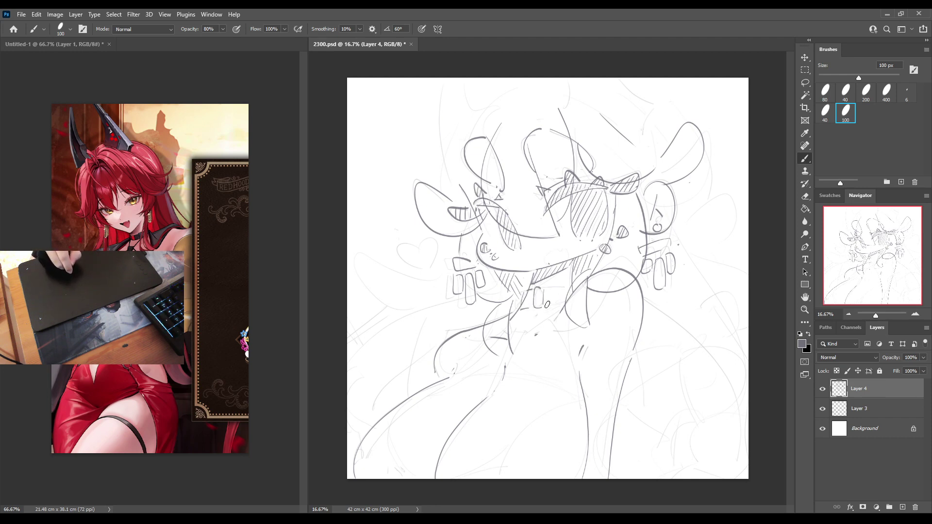
{"action": "mouse_move", "coordinate": [544, 307]}
{"action": "left_mouse_down"}
{"action": "mouse_move", "coordinate": [544, 288]}
{"action": "mouse_move", "coordinate": [570, 287]}
{"action": "left_mouse_up"}
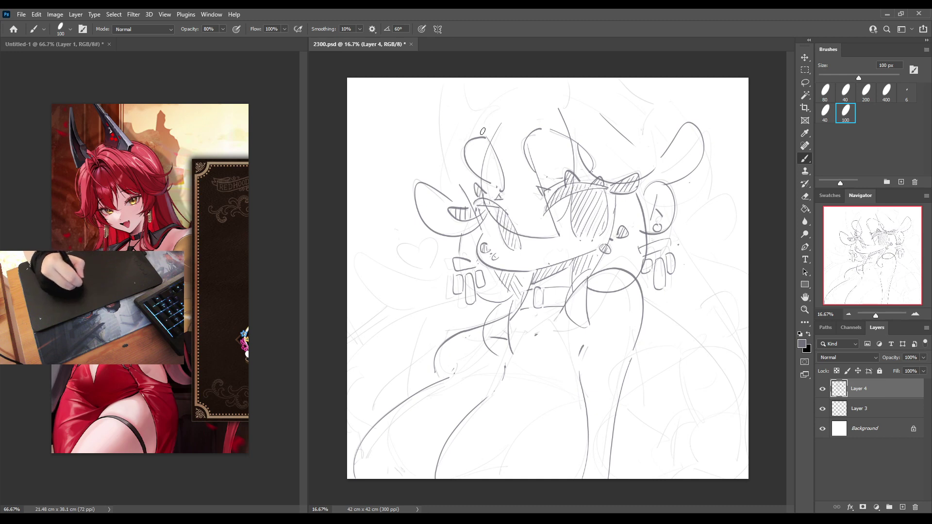
Draw the far-side outline of the head from the crown down toward the far eye, redrawing it as a wider, smoother curve.
{"action": "mouse_move", "coordinate": [491, 103]}
{"action": "left_mouse_down"}
{"action": "mouse_move", "coordinate": [466, 139]}
{"action": "mouse_move", "coordinate": [456, 193]}
{"action": "left_mouse_up"}
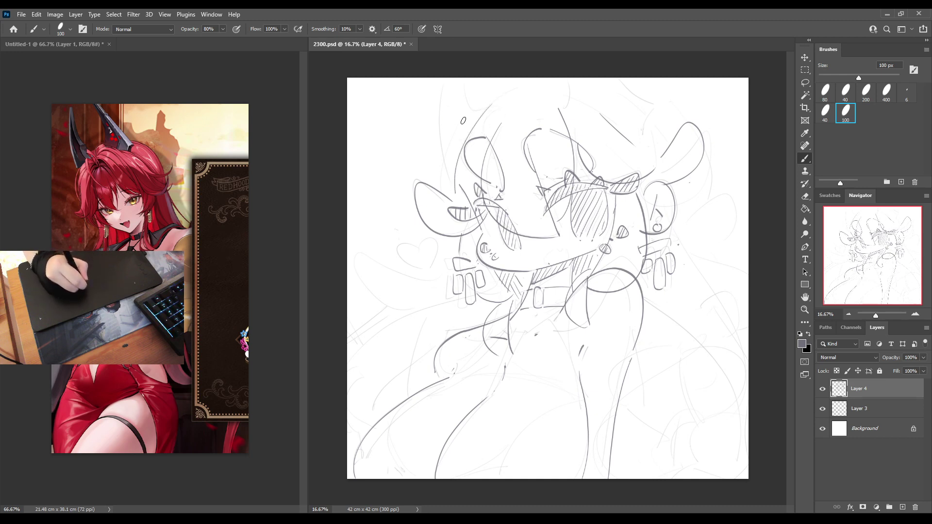
{"action": "key", "text": "ctrl+z"}
{"action": "left_click_drag", "start_coordinate": [483, 98], "coordinate": [453, 197]}
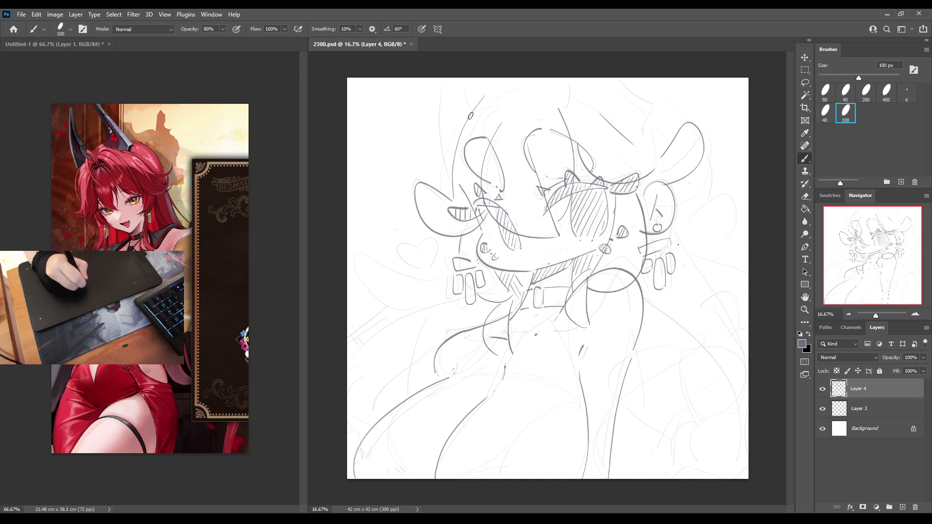
{"action": "key", "text": "ctrl+z"}
{"action": "mouse_move", "coordinate": [485, 87]}
{"action": "left_mouse_down"}
{"action": "mouse_move", "coordinate": [449, 151]}
{"action": "mouse_move", "coordinate": [447, 182]}
{"action": "left_mouse_up"}
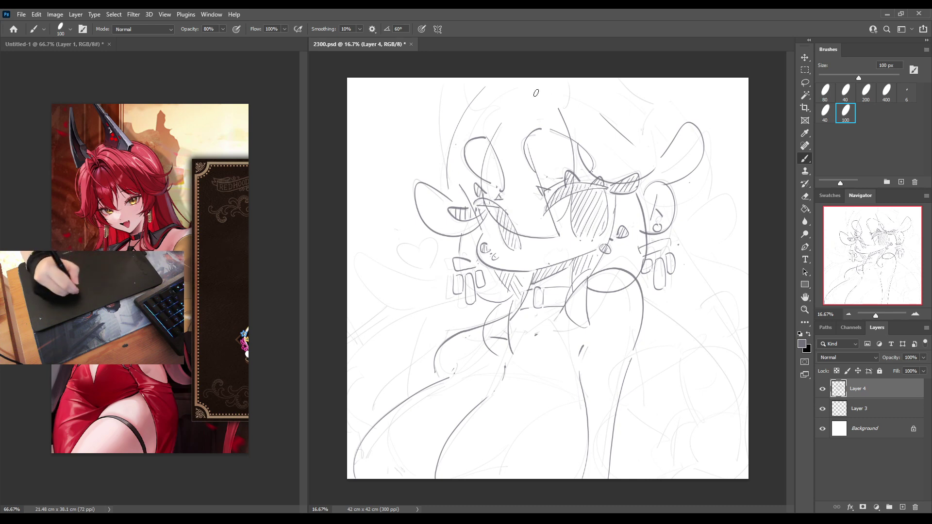
Draw the curved base shape at the top of the head and the far-side lines running off the canvas's upper edge.
{"action": "mouse_move", "coordinate": [478, 79]}
{"action": "left_mouse_down"}
{"action": "mouse_move", "coordinate": [530, 109]}
{"action": "mouse_move", "coordinate": [499, 95]}
{"action": "left_mouse_up"}
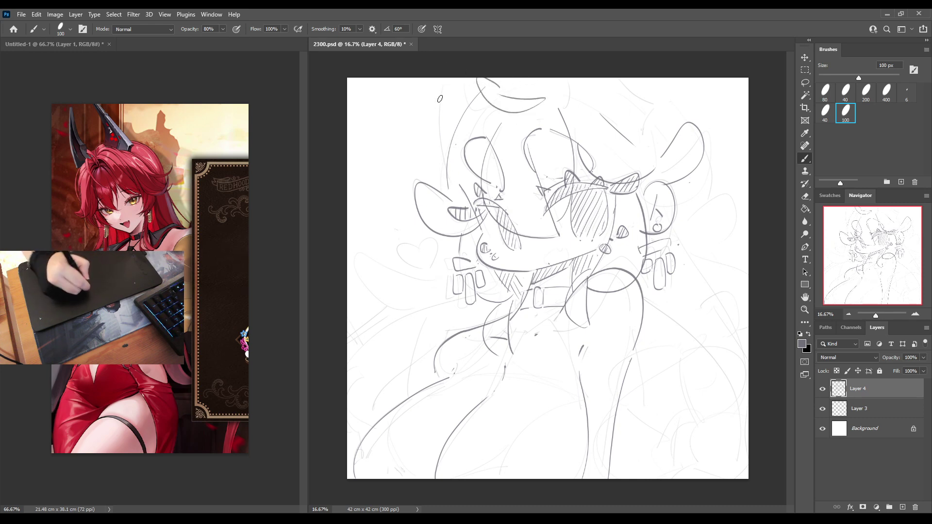
{"action": "mouse_move", "coordinate": [431, 77]}
{"action": "left_mouse_down"}
{"action": "mouse_move", "coordinate": [430, 128]}
{"action": "mouse_move", "coordinate": [442, 156]}
{"action": "left_mouse_up"}
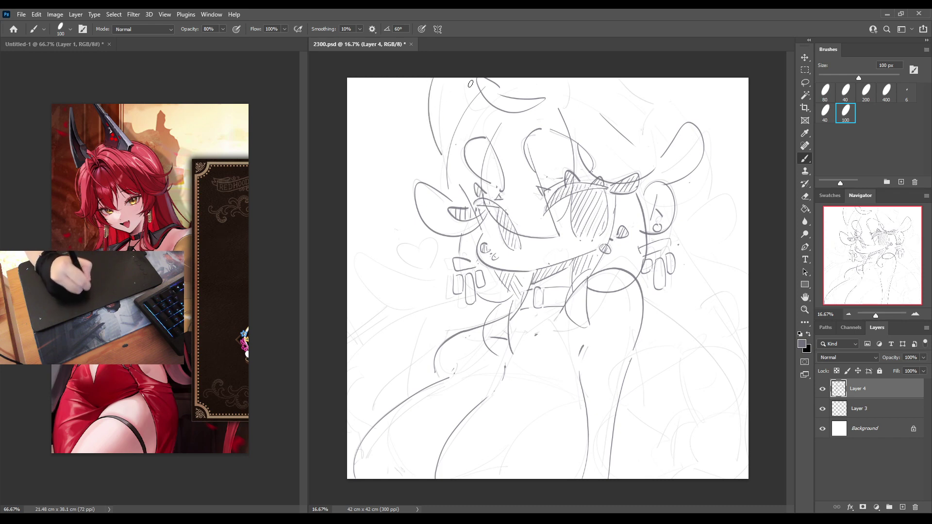
{"action": "left_click_drag", "start_coordinate": [455, 78], "coordinate": [468, 113]}
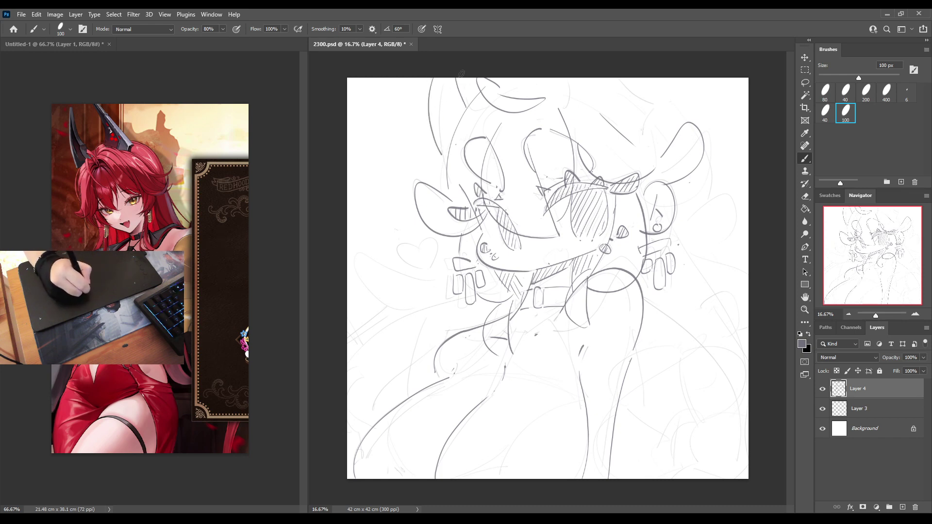
{"action": "key", "text": "ctrl+z"}
{"action": "left_click_drag", "start_coordinate": [458, 78], "coordinate": [464, 97]}
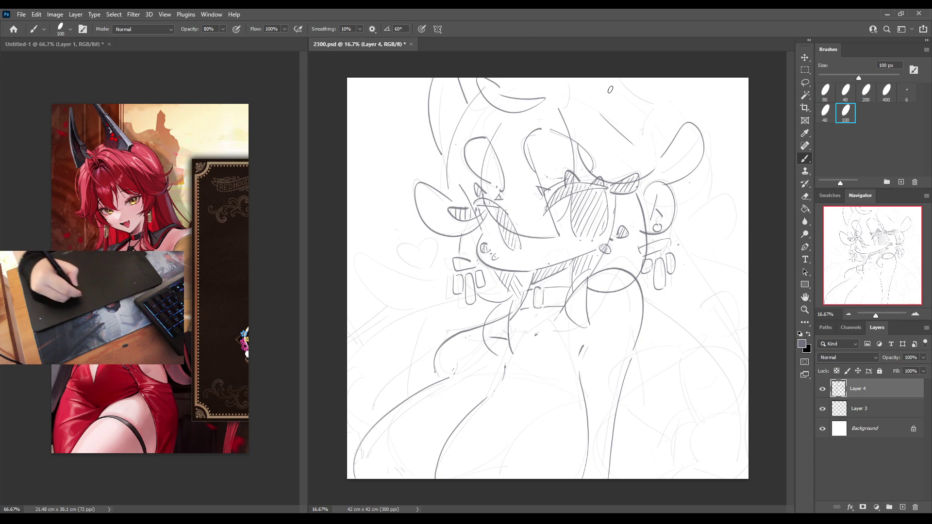
Draw the near-side curves at the top of the head, from the canvas's upper edge down to the hair above the swept fringe.
{"action": "left_click_drag", "start_coordinate": [576, 83], "coordinate": [574, 117]}
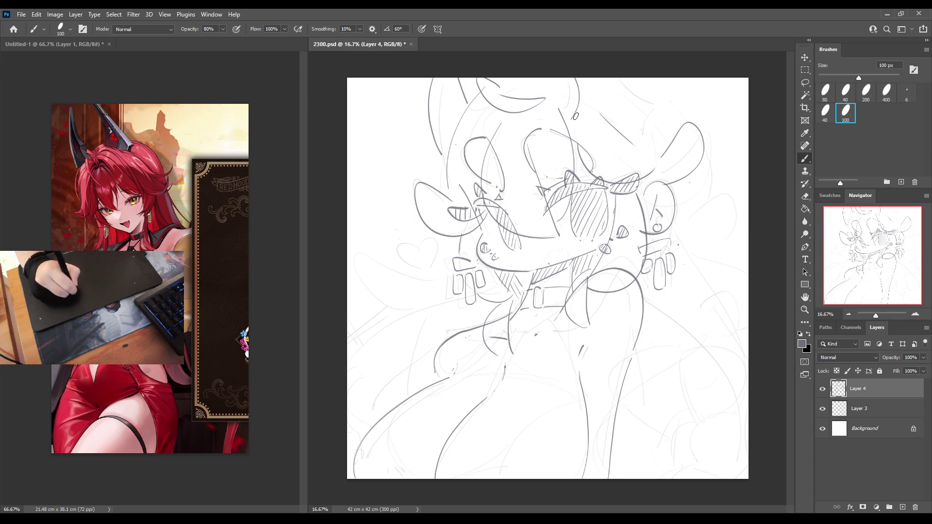
{"action": "key", "text": "ctrl+z"}
{"action": "left_click_drag", "start_coordinate": [573, 77], "coordinate": [574, 117]}
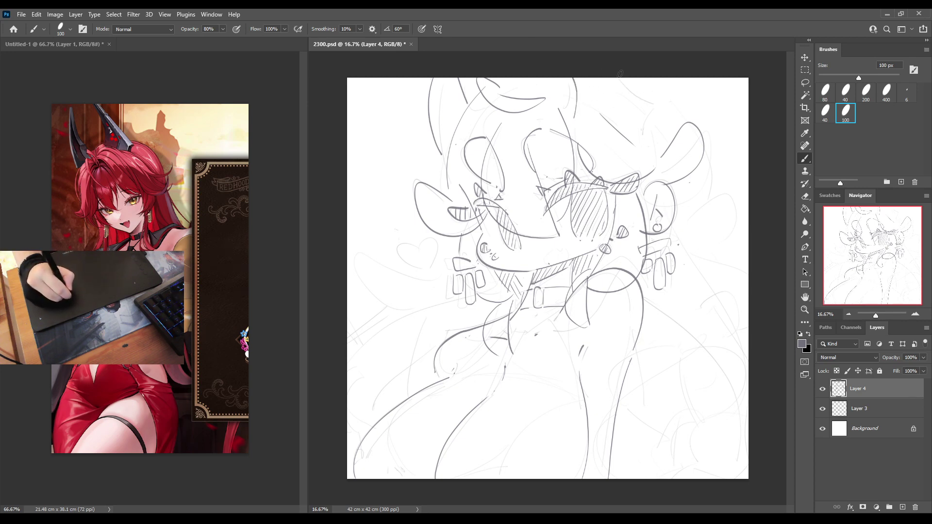
{"action": "mouse_move", "coordinate": [615, 74]}
{"action": "left_mouse_down"}
{"action": "mouse_move", "coordinate": [650, 118]}
{"action": "mouse_move", "coordinate": [637, 153]}
{"action": "mouse_move", "coordinate": [601, 116]}
{"action": "mouse_move", "coordinate": [578, 112]}
{"action": "mouse_move", "coordinate": [636, 143]}
{"action": "left_mouse_up"}
{"action": "key", "text": "e"}
{"action": "key", "text": "b"}
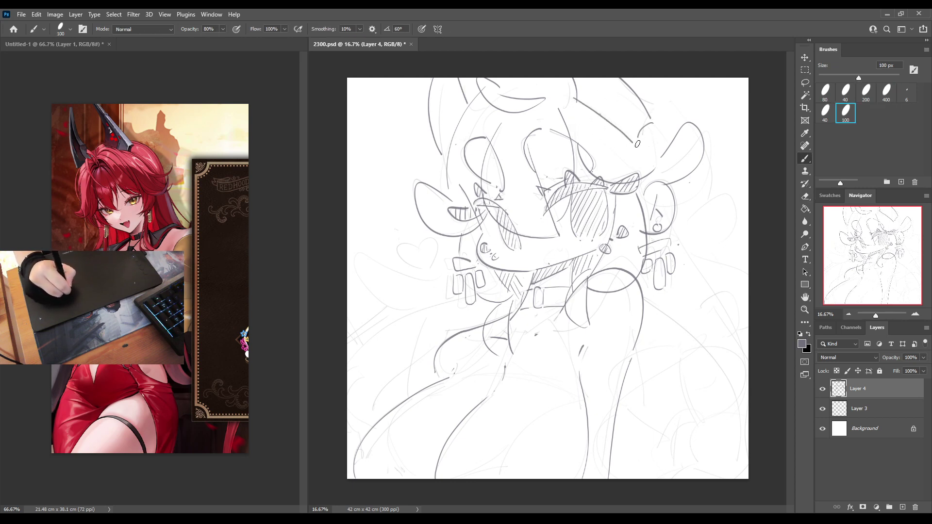
{"action": "left_click_drag", "start_coordinate": [640, 80], "coordinate": [681, 109]}
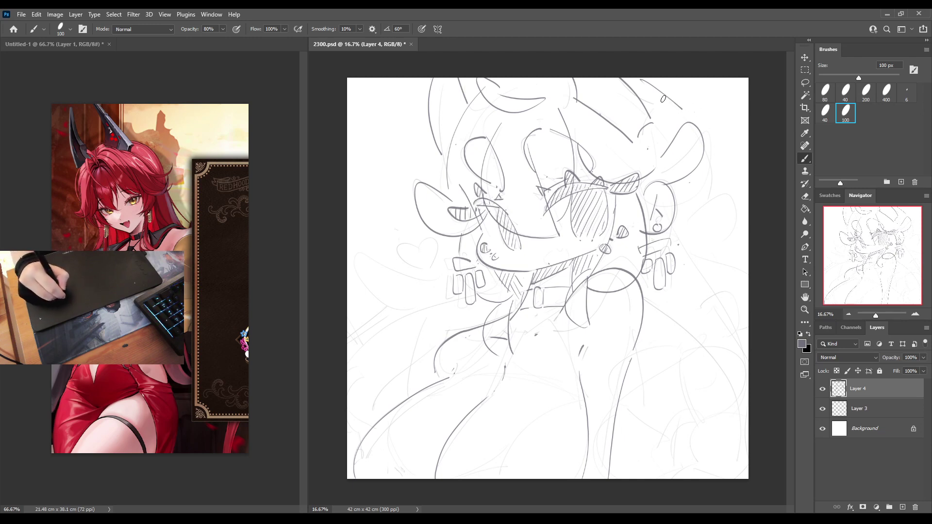
{"action": "key", "text": "ctrl+z"}
{"action": "left_click_drag", "start_coordinate": [642, 77], "coordinate": [696, 136]}
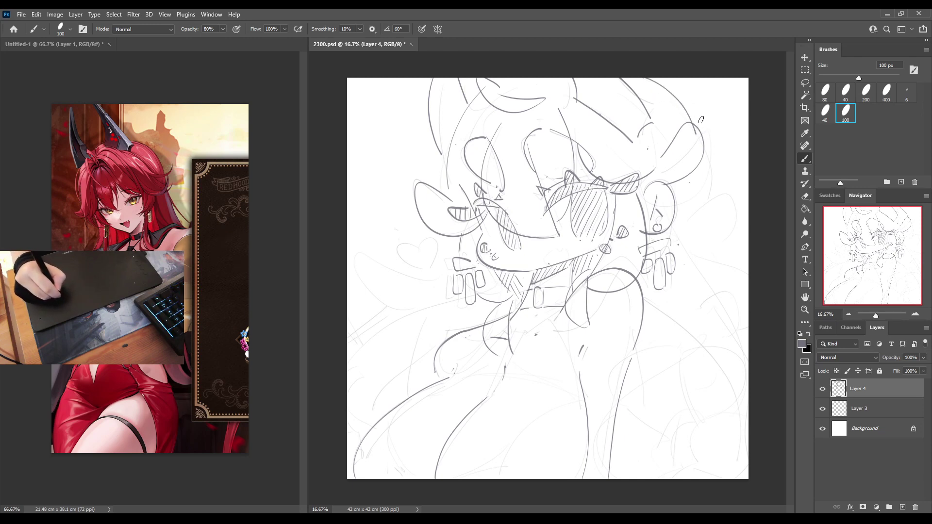
{"action": "key", "text": "ctrl+z"}
{"action": "left_click_drag", "start_coordinate": [639, 77], "coordinate": [694, 123]}
{"action": "key", "text": "ctrl+z"}
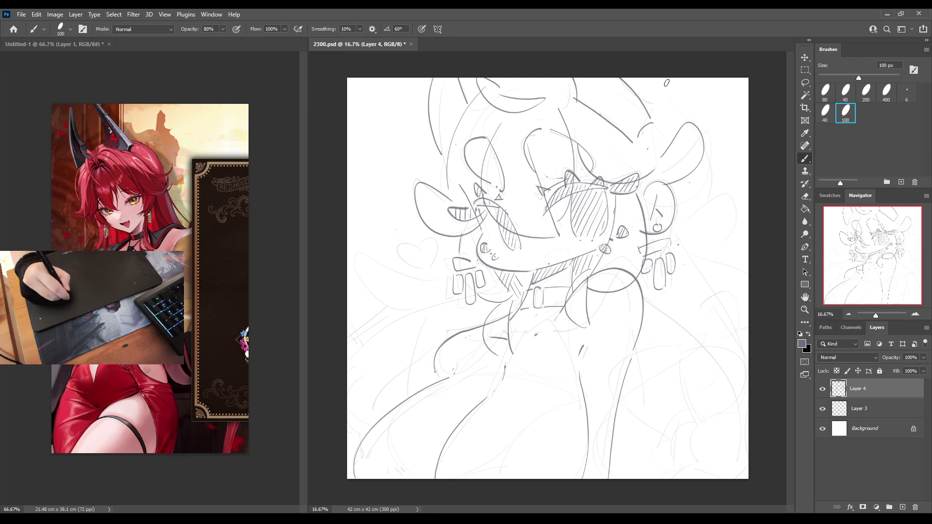
Draw the near-side outer hair outline with outward curls and long strands falling behind the earring toward the canvas's right edge.
{"action": "mouse_move", "coordinate": [666, 82]}
{"action": "left_mouse_down"}
{"action": "mouse_move", "coordinate": [696, 113]}
{"action": "mouse_move", "coordinate": [721, 110]}
{"action": "mouse_move", "coordinate": [725, 192]}
{"action": "mouse_move", "coordinate": [712, 244]}
{"action": "mouse_move", "coordinate": [702, 233]}
{"action": "mouse_move", "coordinate": [694, 242]}
{"action": "mouse_move", "coordinate": [740, 354]}
{"action": "left_mouse_up"}
{"action": "mouse_move", "coordinate": [710, 266]}
{"action": "left_mouse_down"}
{"action": "mouse_move", "coordinate": [734, 270]}
{"action": "mouse_move", "coordinate": [737, 307]}
{"action": "left_mouse_up"}
{"action": "mouse_move", "coordinate": [701, 238]}
{"action": "left_mouse_down"}
{"action": "mouse_move", "coordinate": [746, 268]}
{"action": "mouse_move", "coordinate": [708, 258]}
{"action": "mouse_move", "coordinate": [736, 266]}
{"action": "mouse_move", "coordinate": [745, 241]}
{"action": "mouse_move", "coordinate": [722, 247]}
{"action": "mouse_move", "coordinate": [738, 260]}
{"action": "mouse_move", "coordinate": [747, 318]}
{"action": "left_mouse_up"}
{"action": "key", "text": "ctrl+z"}
{"action": "key", "text": "ctrl+z"}
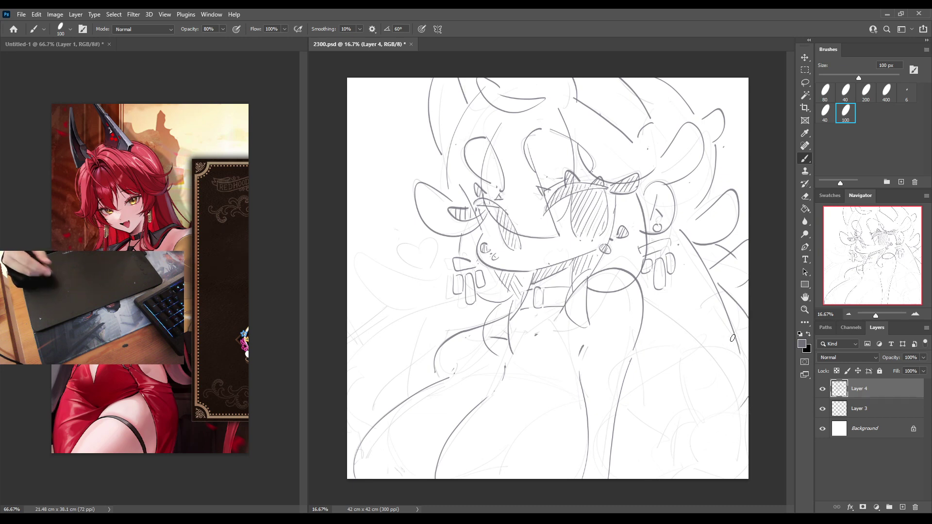
Erase the near arm's lower outer line and draw large rounded, puffy lobes over the arm toward the canvas's right edge.
{"action": "key", "text": "e"}
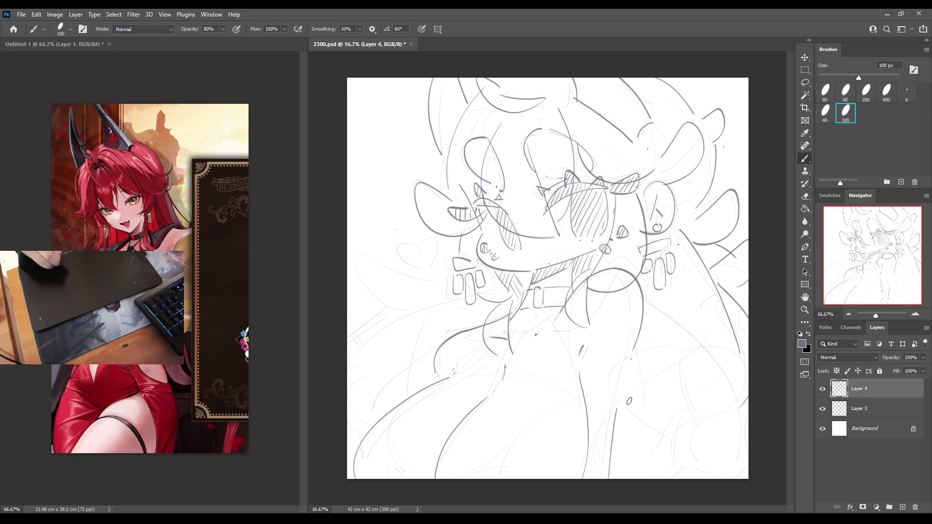
{"action": "key", "text": "b"}
{"action": "mouse_move", "coordinate": [607, 403]}
{"action": "left_mouse_down"}
{"action": "mouse_move", "coordinate": [620, 363]}
{"action": "mouse_move", "coordinate": [676, 354]}
{"action": "mouse_move", "coordinate": [747, 384]}
{"action": "left_mouse_up"}
{"action": "key", "text": "e"}
{"action": "left_click_drag", "start_coordinate": [622, 421], "coordinate": [619, 475]}
Add the lower rounded lobes and inner fold lines to the puffy shape beside the near arm, erasing overlapping lines.
{"action": "key", "text": "b"}
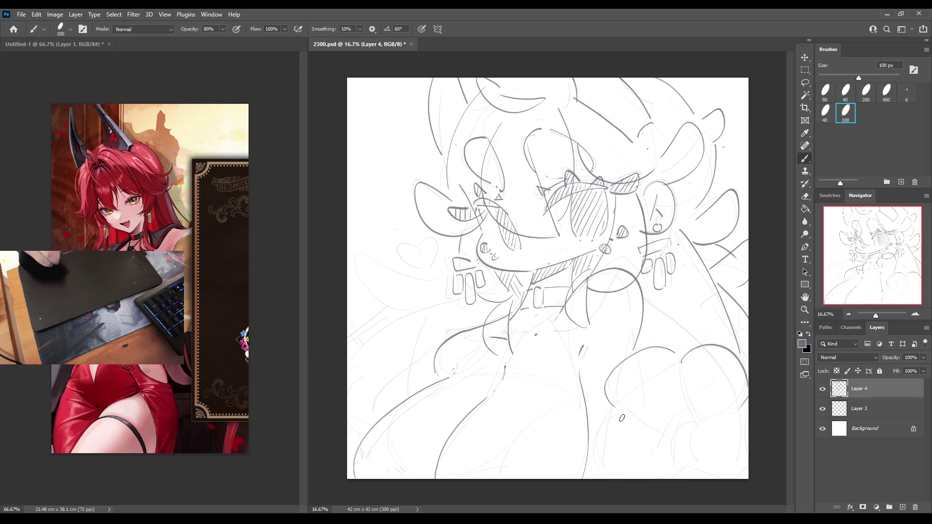
{"action": "mouse_move", "coordinate": [628, 409]}
{"action": "left_mouse_down"}
{"action": "mouse_move", "coordinate": [637, 476]}
{"action": "mouse_move", "coordinate": [683, 444]}
{"action": "left_mouse_up"}
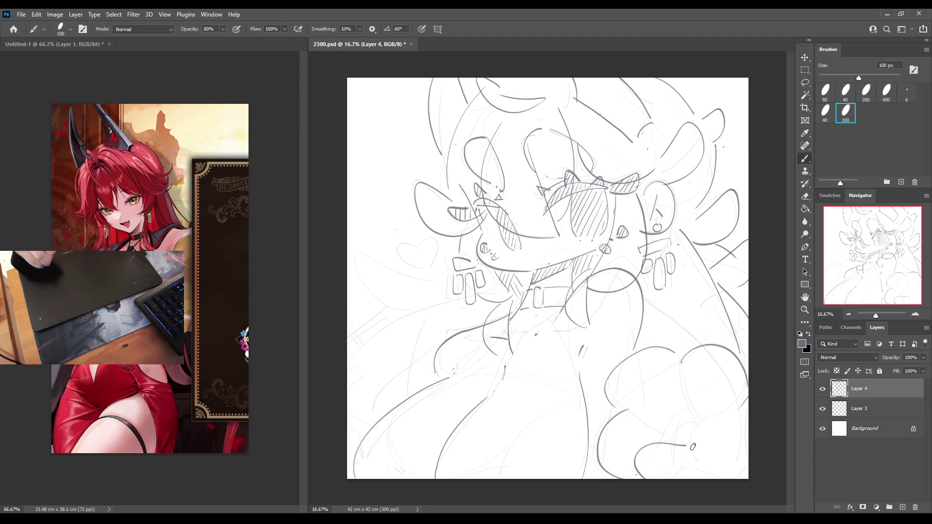
{"action": "key", "text": "ctrl+z"}
{"action": "mouse_move", "coordinate": [674, 479]}
{"action": "left_mouse_down"}
{"action": "mouse_move", "coordinate": [676, 456]}
{"action": "mouse_move", "coordinate": [709, 451]}
{"action": "mouse_move", "coordinate": [705, 432]}
{"action": "mouse_move", "coordinate": [750, 411]}
{"action": "left_mouse_up"}
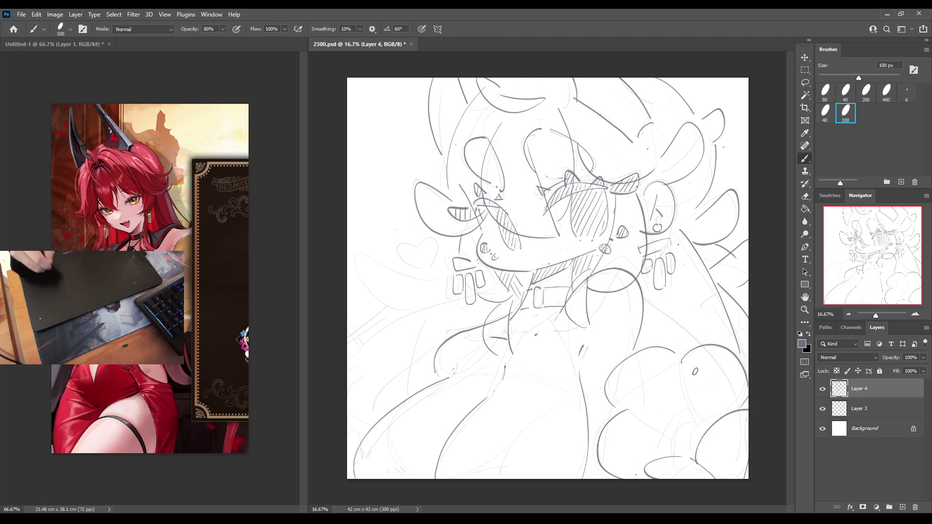
{"action": "left_click_drag", "start_coordinate": [682, 363], "coordinate": [702, 437]}
{"action": "key", "text": "e"}
{"action": "mouse_move", "coordinate": [623, 409]}
{"action": "left_mouse_down"}
{"action": "mouse_move", "coordinate": [664, 447]}
{"action": "mouse_move", "coordinate": [707, 430]}
{"action": "left_mouse_up"}
{"action": "key", "text": "b"}
{"action": "key", "text": "e"}
{"action": "key", "text": "b"}
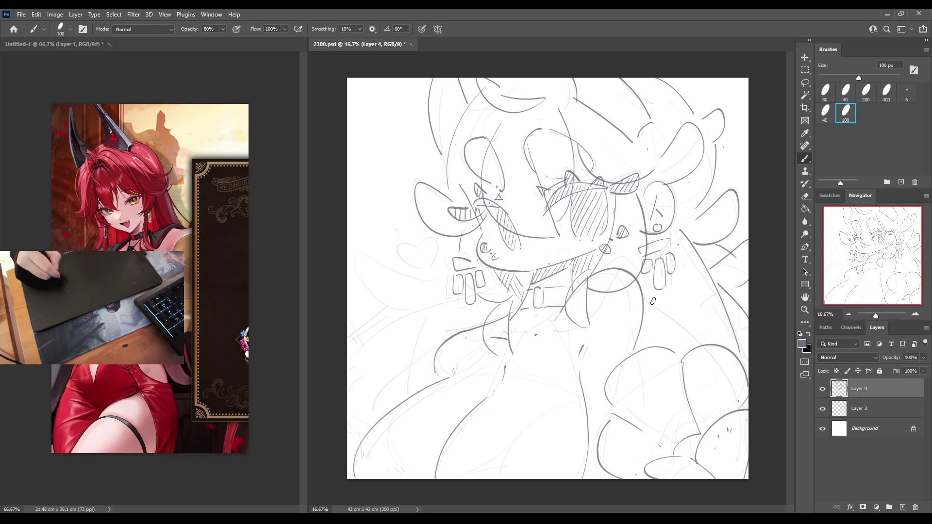
Draw the curved lock over the near shoulder, the line behind that shoulder, and the curved lines around the far shoulder.
{"action": "mouse_move", "coordinate": [549, 329]}
{"action": "left_mouse_down"}
{"action": "mouse_move", "coordinate": [571, 344]}
{"action": "mouse_move", "coordinate": [645, 273]}
{"action": "mouse_move", "coordinate": [657, 303]}
{"action": "left_mouse_up"}
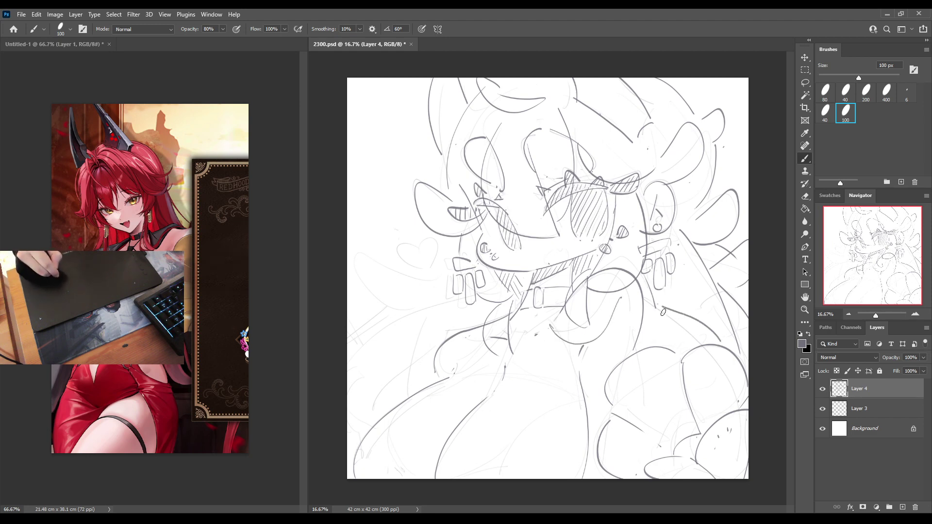
{"action": "mouse_move", "coordinate": [517, 321]}
{"action": "left_mouse_down"}
{"action": "mouse_move", "coordinate": [462, 361]}
{"action": "mouse_move", "coordinate": [446, 349]}
{"action": "left_mouse_up"}
{"action": "mouse_move", "coordinate": [485, 324]}
{"action": "left_mouse_down"}
{"action": "mouse_move", "coordinate": [431, 341]}
{"action": "mouse_move", "coordinate": [420, 381]}
{"action": "left_mouse_up"}
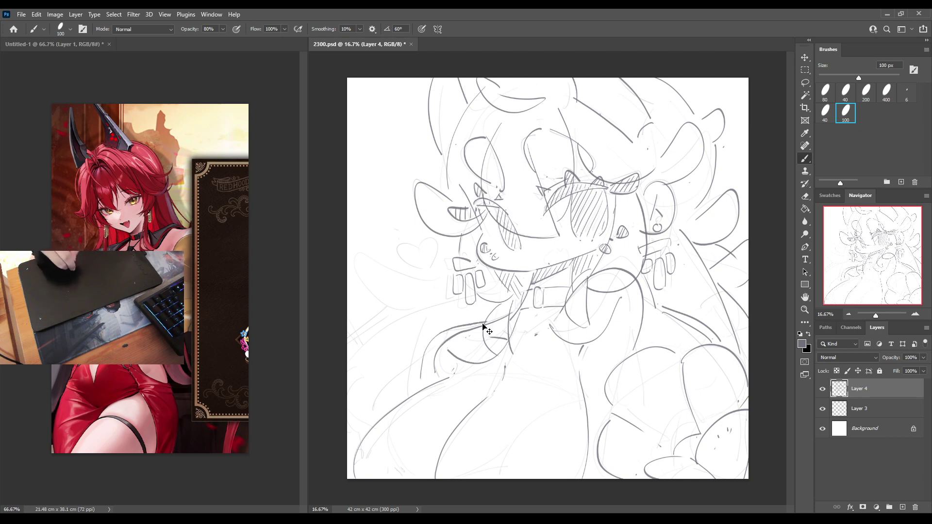
Redraw the lock over the far shoulder, and add an outward hair curl and long strands flowing toward the canvas's left edge.
{"action": "key", "text": "ctrl+z"}
{"action": "mouse_move", "coordinate": [485, 321]}
{"action": "left_mouse_down"}
{"action": "mouse_move", "coordinate": [431, 321]}
{"action": "mouse_move", "coordinate": [439, 352]}
{"action": "mouse_move", "coordinate": [430, 354]}
{"action": "mouse_move", "coordinate": [431, 341]}
{"action": "mouse_move", "coordinate": [370, 407]}
{"action": "left_mouse_up"}
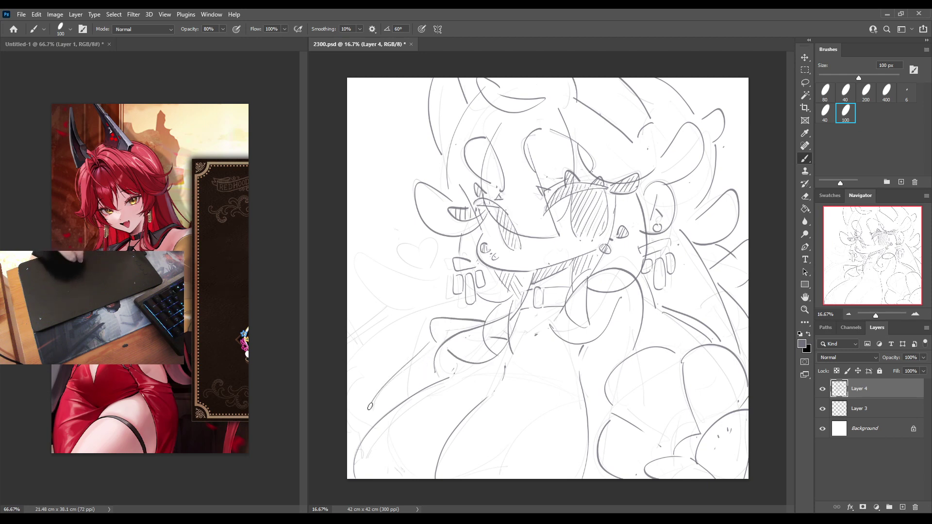
{"action": "mouse_move", "coordinate": [427, 280]}
{"action": "left_mouse_down"}
{"action": "mouse_move", "coordinate": [371, 249]}
{"action": "mouse_move", "coordinate": [416, 309]}
{"action": "mouse_move", "coordinate": [347, 332]}
{"action": "left_mouse_up"}
{"action": "left_click_drag", "start_coordinate": [422, 309], "coordinate": [351, 409]}
{"action": "left_click_drag", "start_coordinate": [405, 325], "coordinate": [410, 354]}
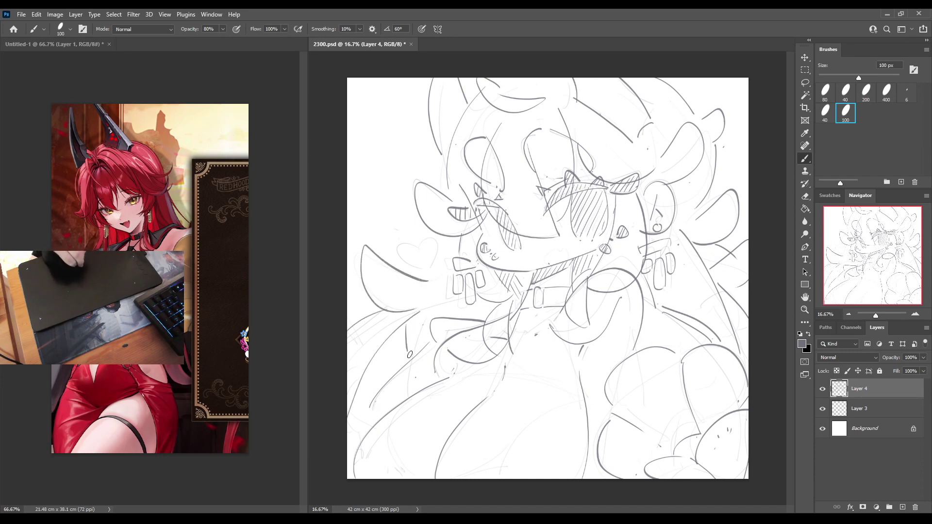
{"action": "left_click_drag", "start_coordinate": [460, 236], "coordinate": [417, 279]}
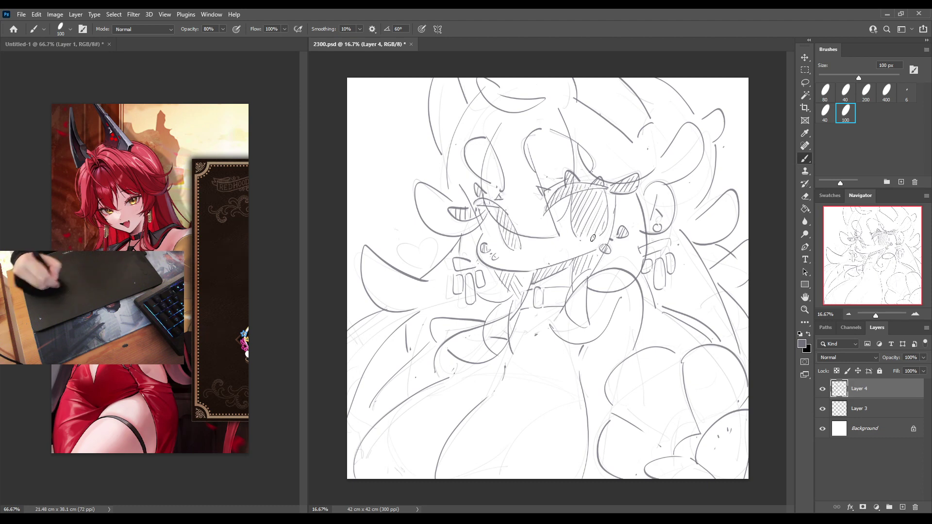
Draw the heart beside the far-side hair, add a short line inside the near-side curl, and check the sketch mirrored.
{"action": "mouse_move", "coordinate": [409, 233]}
{"action": "left_mouse_down"}
{"action": "mouse_move", "coordinate": [399, 253]}
{"action": "mouse_move", "coordinate": [415, 247]}
{"action": "mouse_move", "coordinate": [392, 250]}
{"action": "mouse_move", "coordinate": [415, 249]}
{"action": "mouse_move", "coordinate": [415, 230]}
{"action": "mouse_move", "coordinate": [426, 262]}
{"action": "left_mouse_up"}
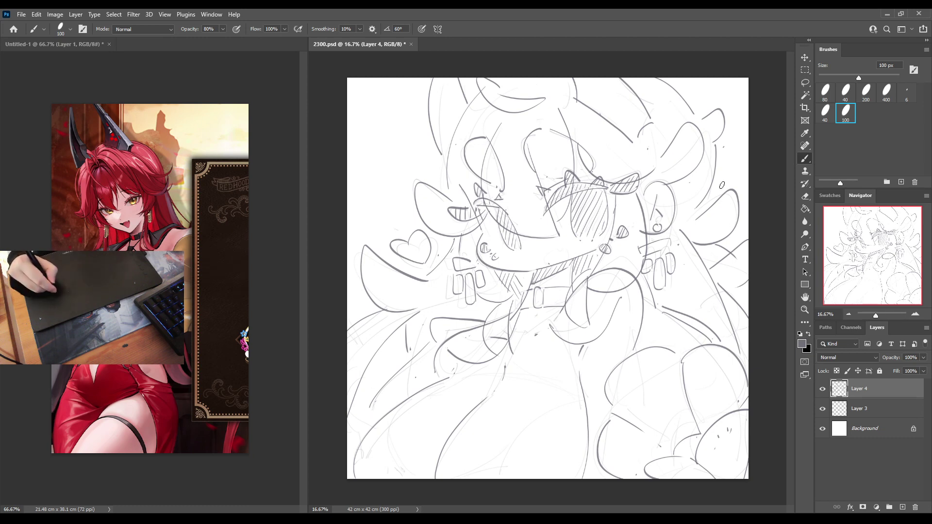
{"action": "left_click_drag", "start_coordinate": [705, 202], "coordinate": [707, 213]}
{"action": "key", "text": "ctrl+shift+h"}
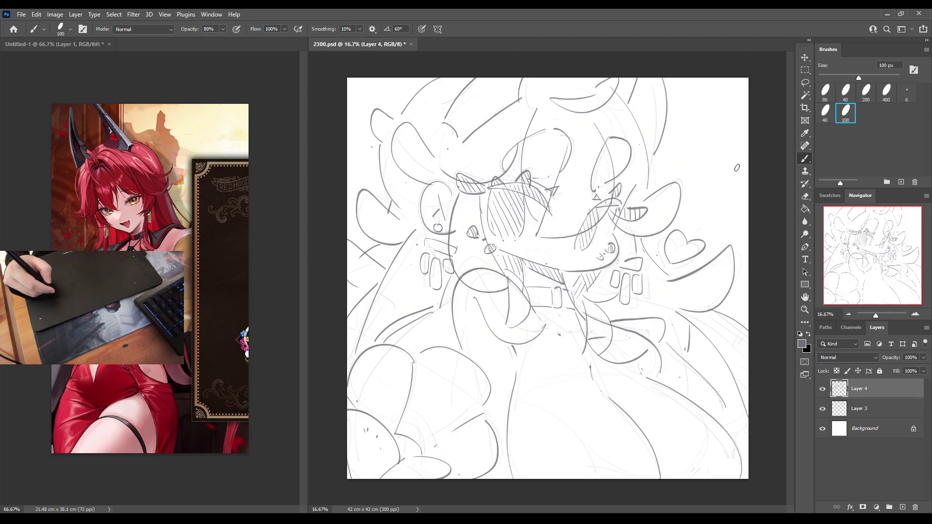
{"action": "key", "text": "ctrl+shift+h"}
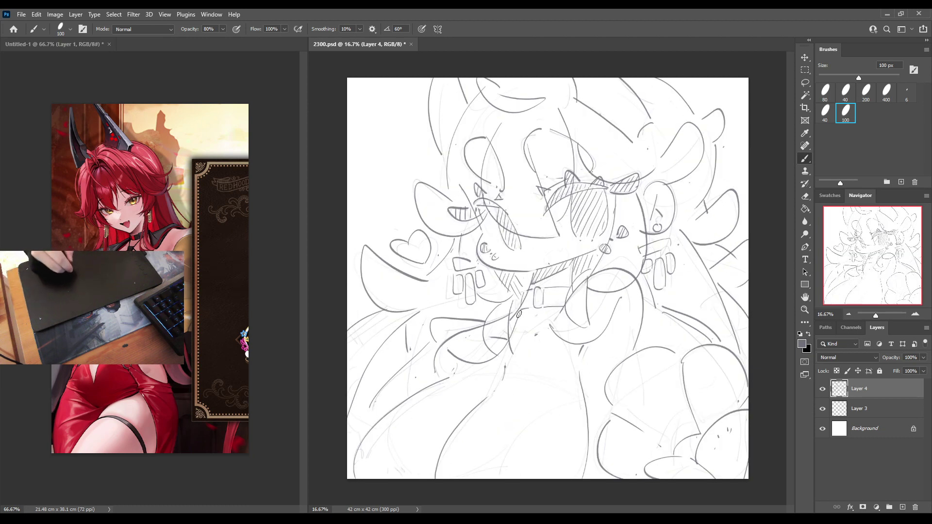
Draw the slanted strap lines running from the choker down over the chest, undoing and redrawing the far-side pair.
{"action": "mouse_move", "coordinate": [516, 335]}
{"action": "left_mouse_down"}
{"action": "mouse_move", "coordinate": [526, 335]}
{"action": "mouse_move", "coordinate": [494, 399]}
{"action": "left_mouse_up"}
{"action": "left_click_drag", "start_coordinate": [498, 358], "coordinate": [486, 395]}
{"action": "key", "text": "ctrl+z"}
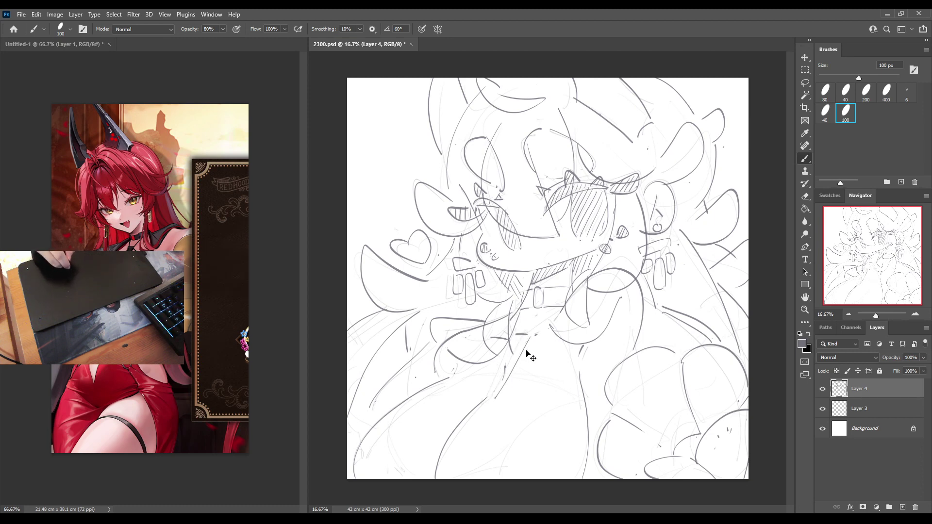
{"action": "key", "text": "ctrl+z"}
{"action": "left_click_drag", "start_coordinate": [533, 341], "coordinate": [491, 395]}
{"action": "left_click_drag", "start_coordinate": [499, 358], "coordinate": [484, 397]}
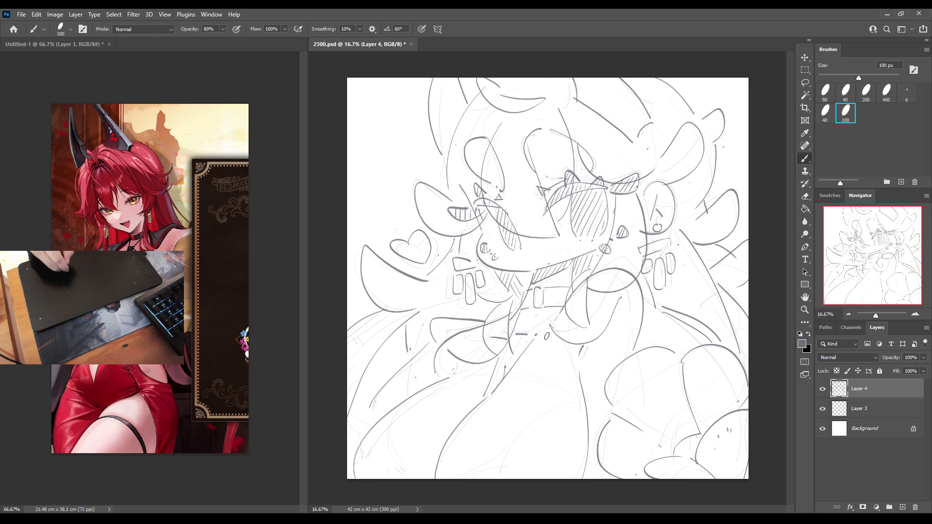
{"action": "left_click_drag", "start_coordinate": [536, 337], "coordinate": [561, 310]}
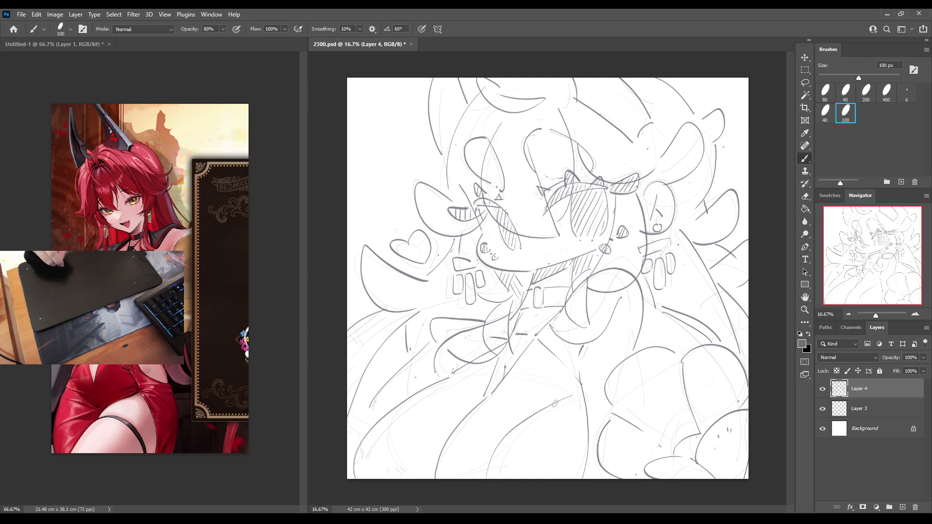
Draw the far-side chest contour and the line joining it to the shoulder, erasing overlapping strokes near the canvas's bottom edge.
{"action": "left_click_drag", "start_coordinate": [406, 399], "coordinate": [408, 476]}
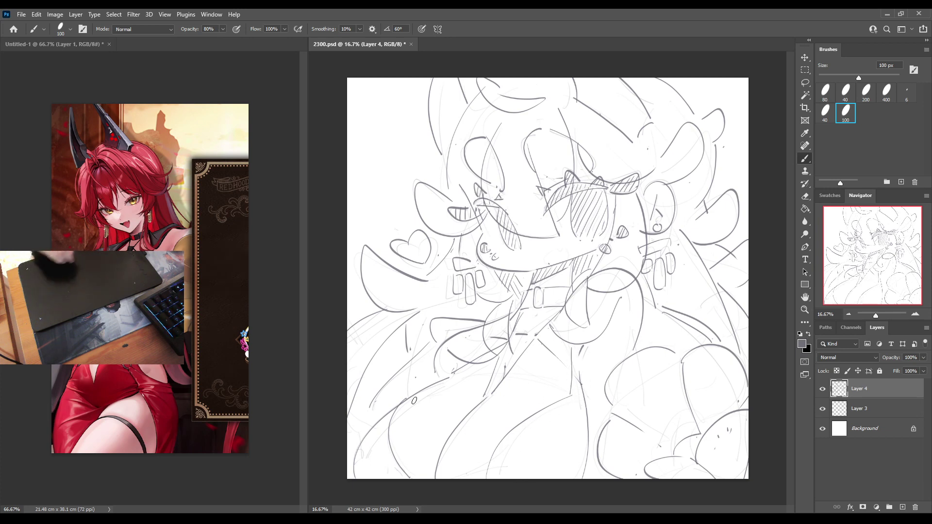
{"action": "left_click_drag", "start_coordinate": [401, 401], "coordinate": [462, 366]}
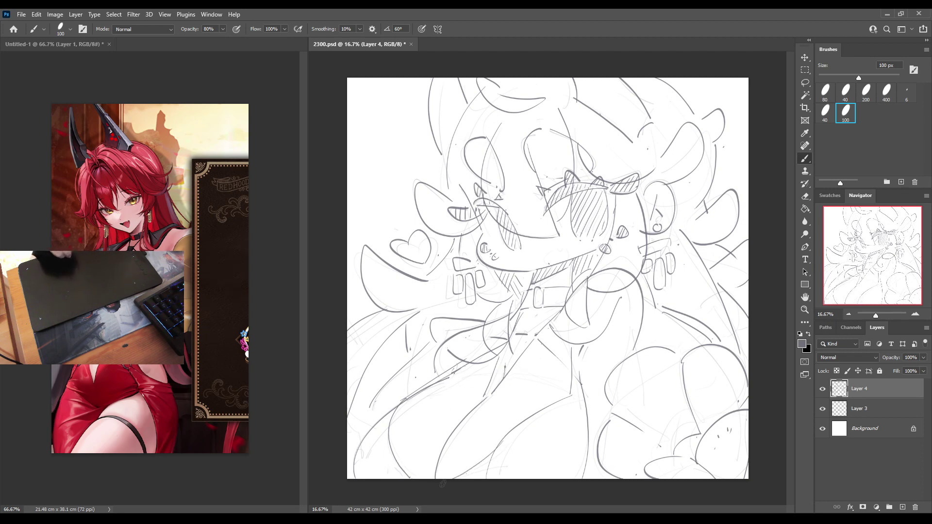
{"action": "key", "text": "e"}
{"action": "mouse_move", "coordinate": [486, 479]}
{"action": "left_mouse_down"}
{"action": "mouse_move", "coordinate": [460, 484]}
{"action": "mouse_move", "coordinate": [494, 472]}
{"action": "left_mouse_up"}
{"action": "key", "text": "b"}
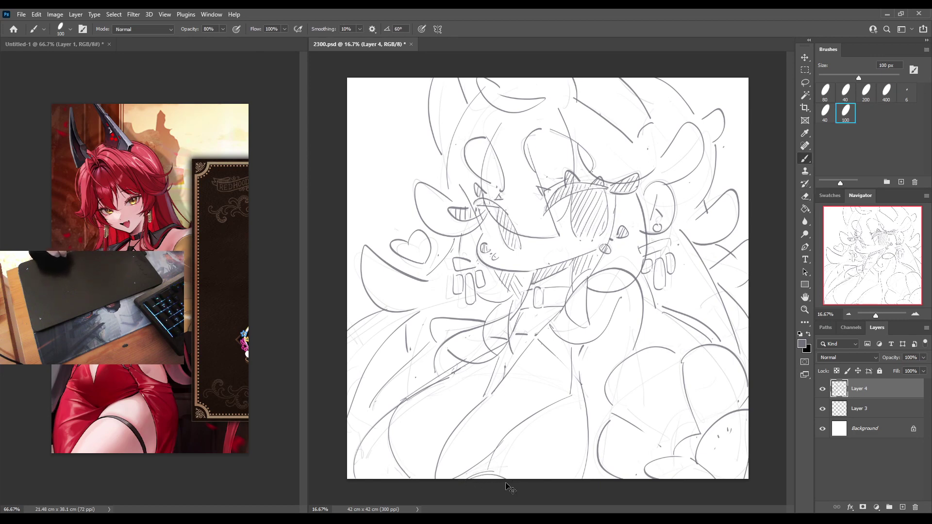
{"action": "key", "text": "e"}
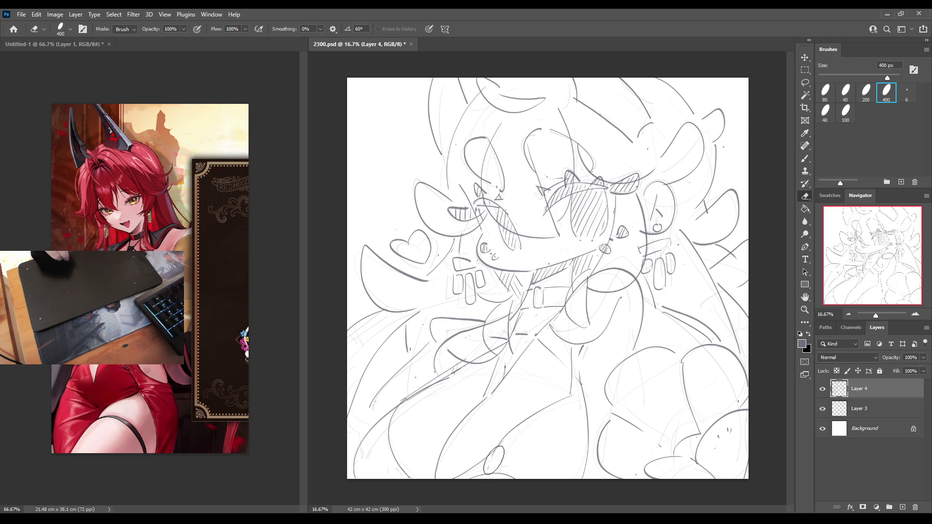
{"action": "key", "text": "b"}
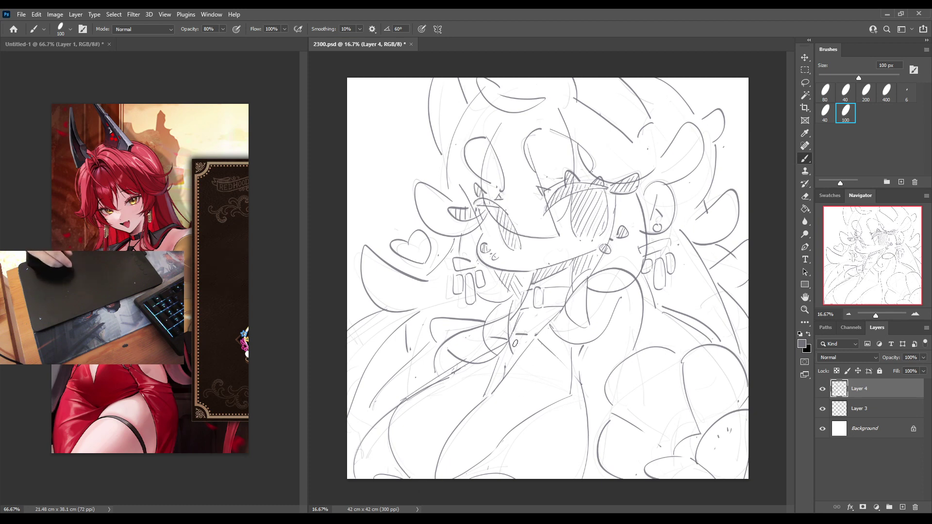
{"action": "key", "text": "e"}
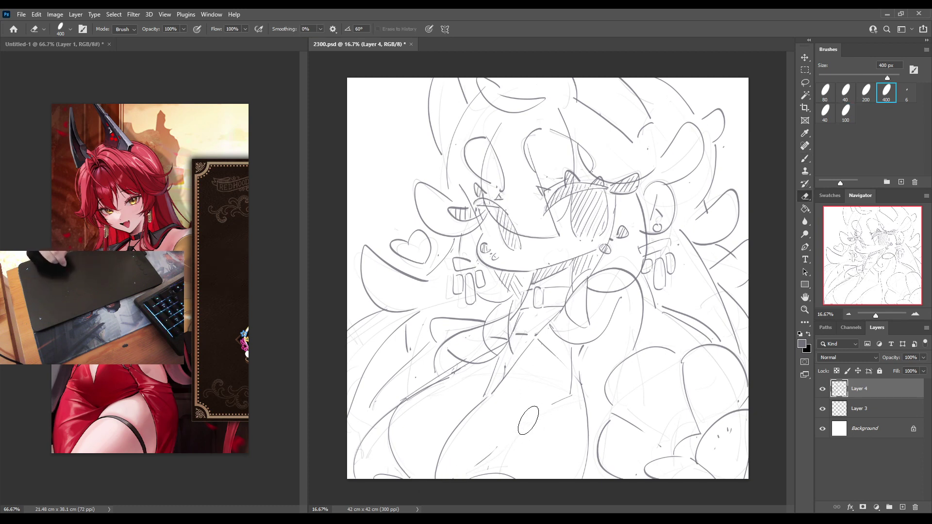
Draw the garment's neckline edges across the chest and the central fold line, redoing the far-side edge, and check the sketch mirrored.
{"action": "key", "text": "b"}
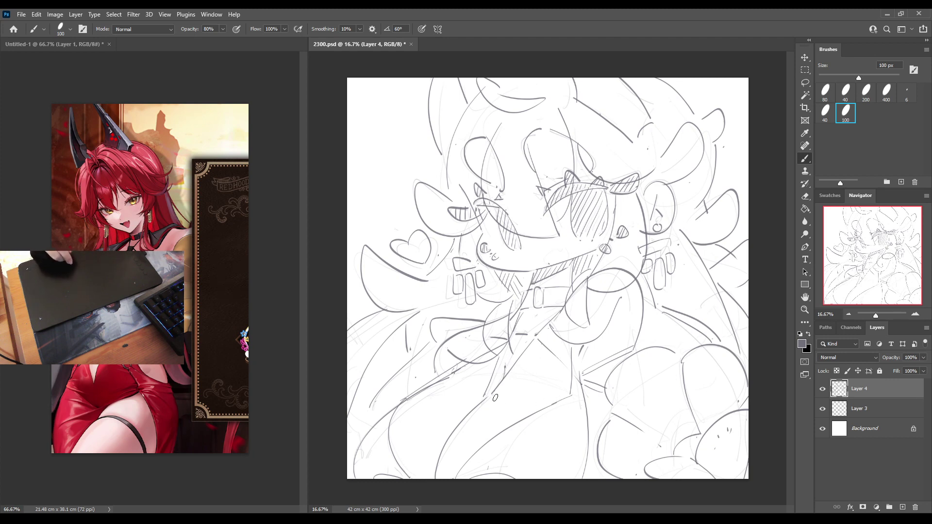
{"action": "left_click_drag", "start_coordinate": [494, 395], "coordinate": [568, 369]}
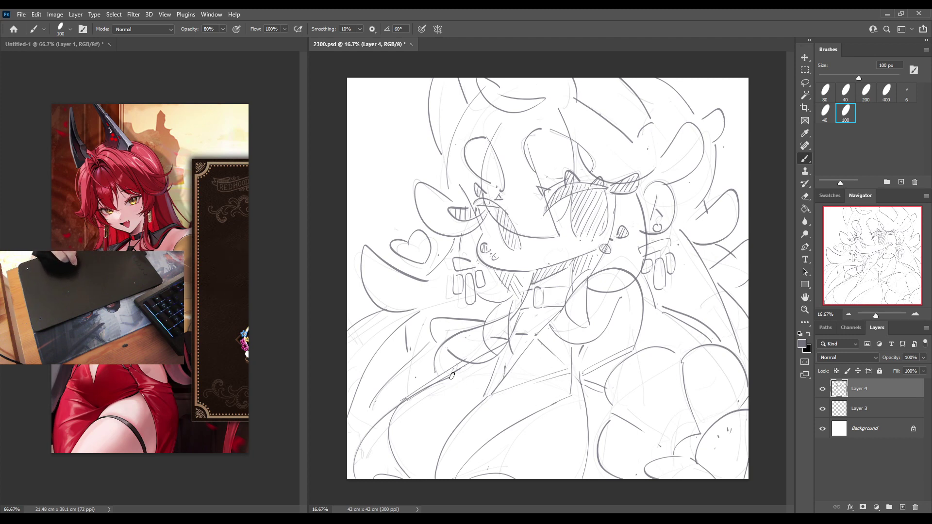
{"action": "key", "text": "ctrl+z"}
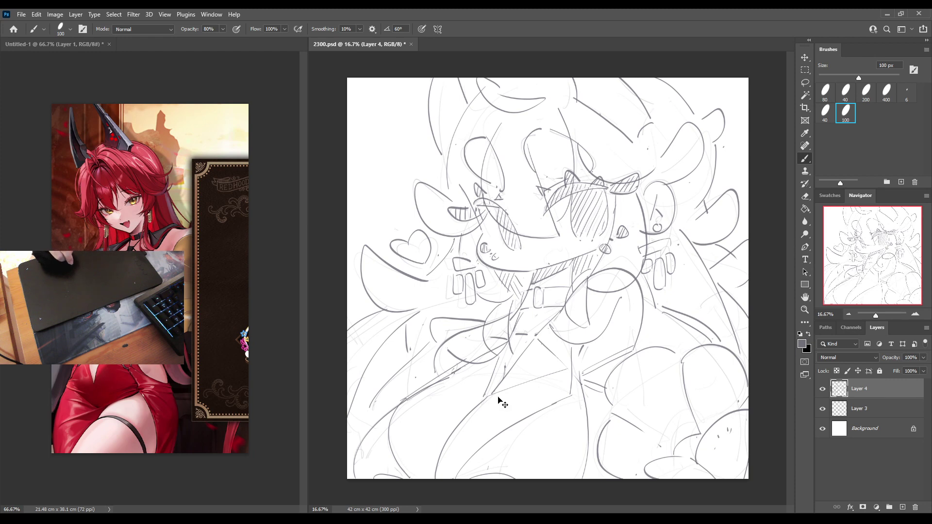
{"action": "key", "text": "ctrl+z"}
{"action": "left_click_drag", "start_coordinate": [488, 396], "coordinate": [563, 379]}
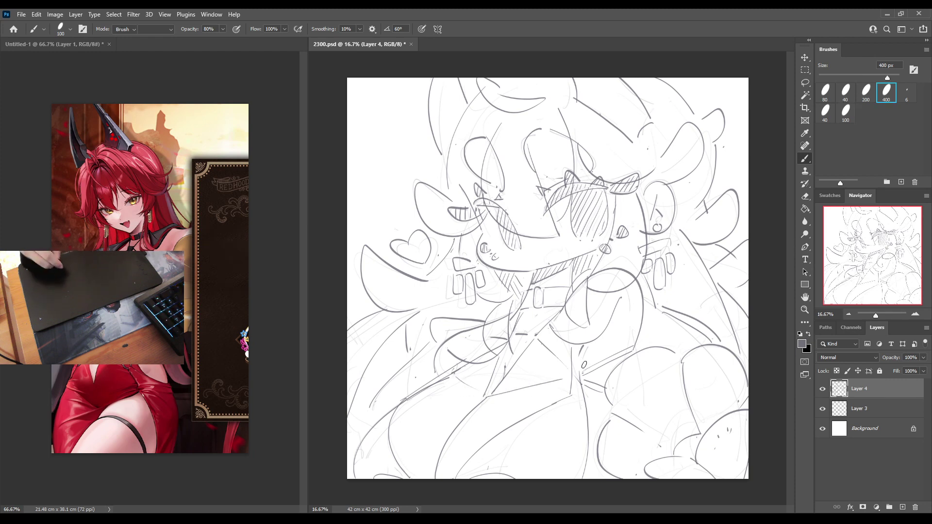
{"action": "key", "text": "e"}
{"action": "key", "text": "b"}
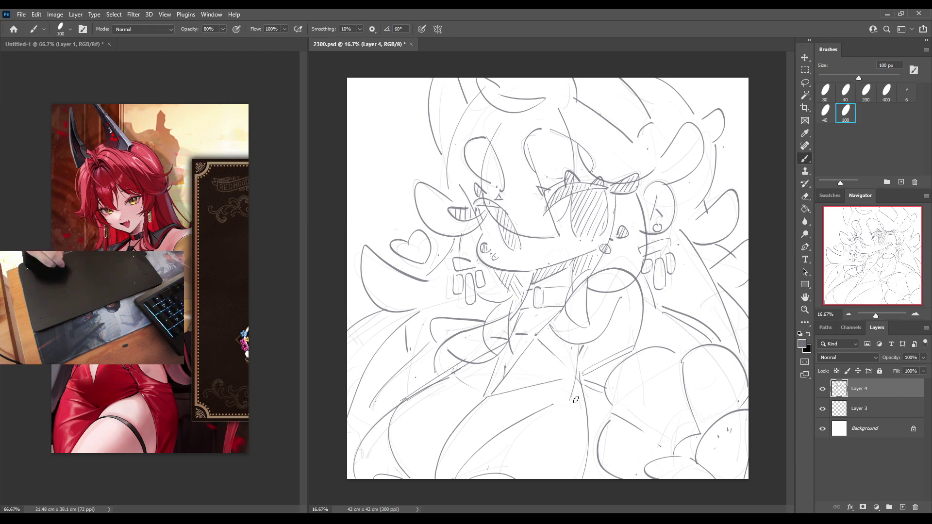
{"action": "left_click_drag", "start_coordinate": [579, 359], "coordinate": [580, 404]}
{"action": "key", "text": "ctrl+shift+h"}
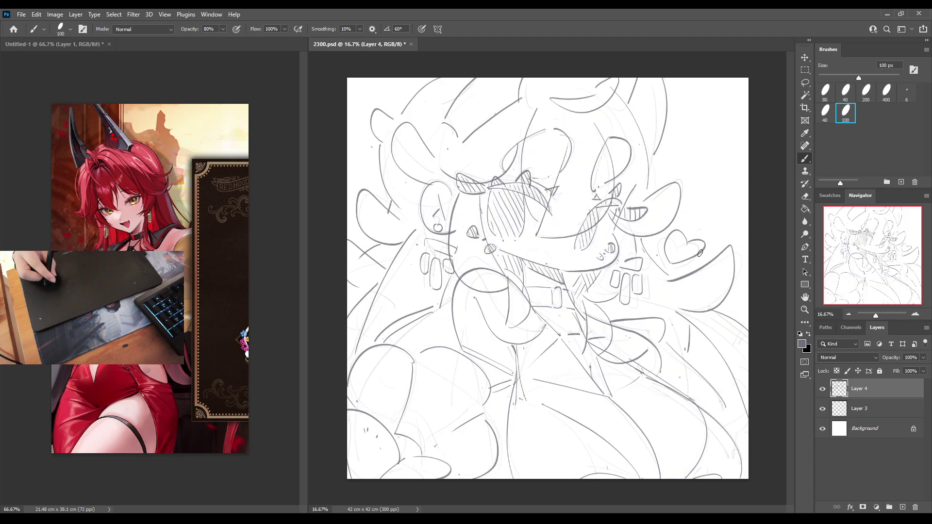
{"action": "key", "text": "h"}
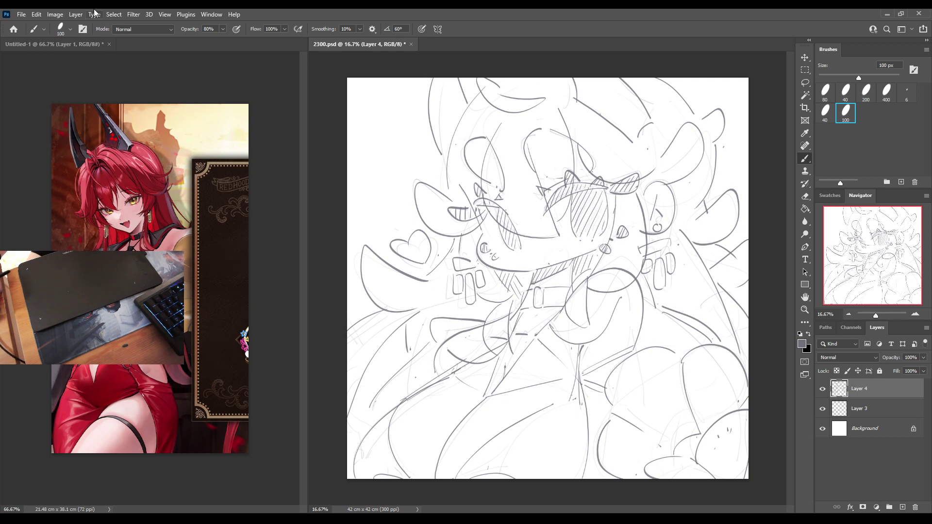
Create a new document and paste the copied screenshot into it.
{"action": "left_click", "coordinate": [20, 16]}
{"action": "left_click", "coordinate": [24, 23]}
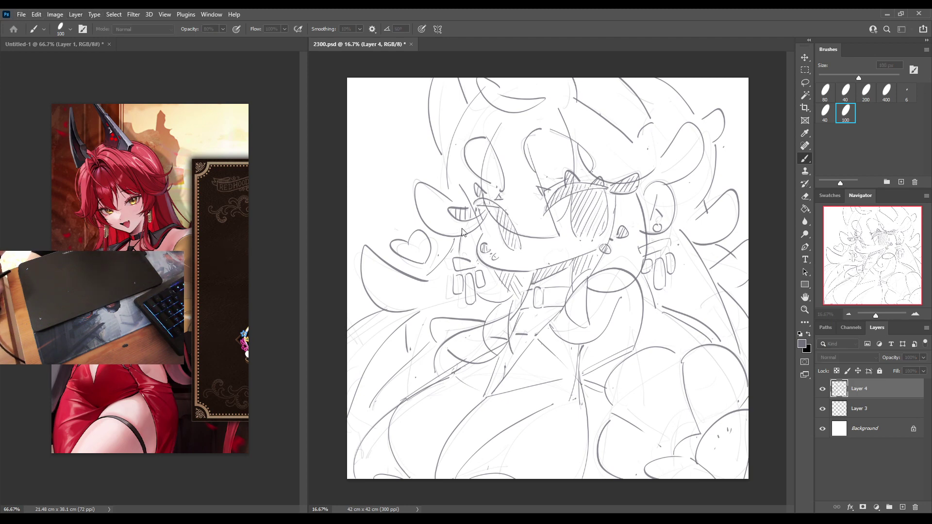
{"action": "left_click", "coordinate": [670, 430]}
{"action": "key", "text": "ctrl+v"}
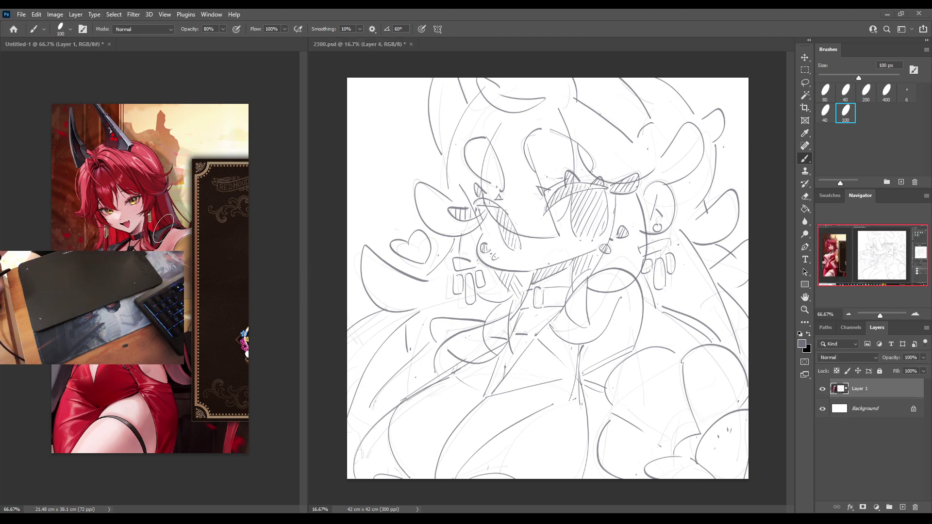
Cover a rectangular area over the screenshot's red-haired figure with white on a new layer, and return to 2300.psd.
{"action": "key", "text": "m"}
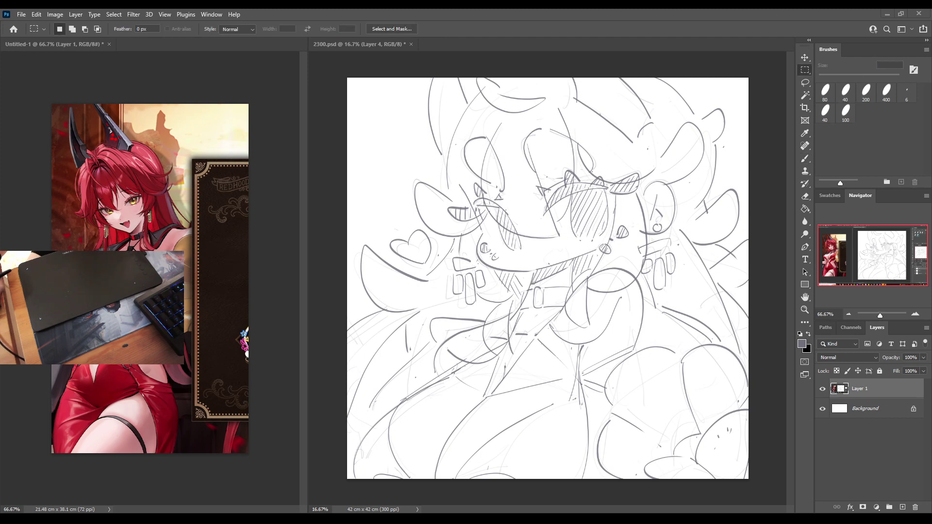
{"action": "left_click", "coordinate": [902, 507]}
{"action": "key", "text": "d"}
{"action": "key", "text": "x"}
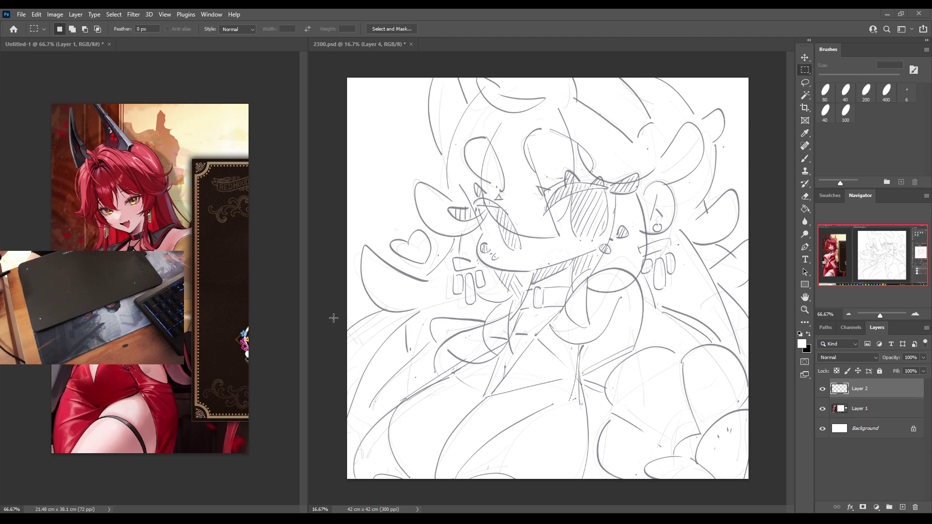
{"action": "key", "text": "g"}
{"action": "left_click", "coordinate": [126, 282]}
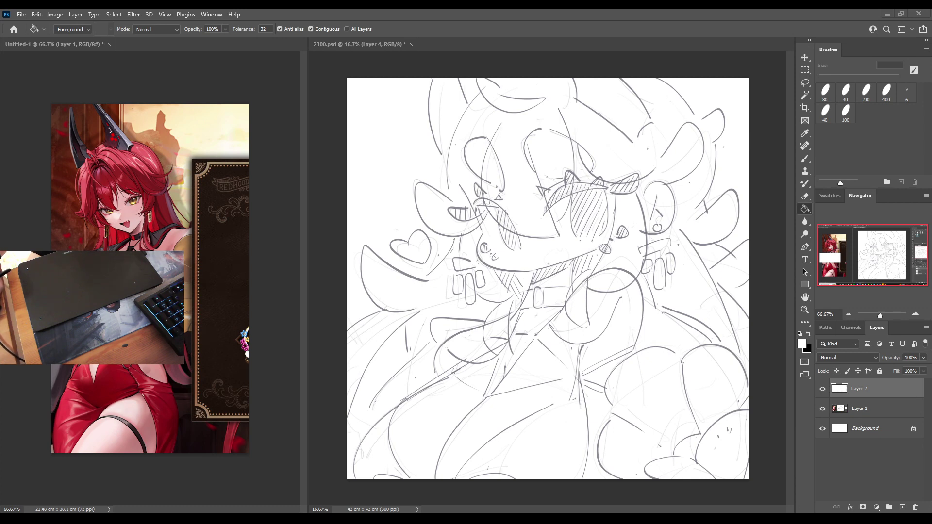
{"action": "key", "text": "space"}
{"action": "left_click", "coordinate": [469, 205]}
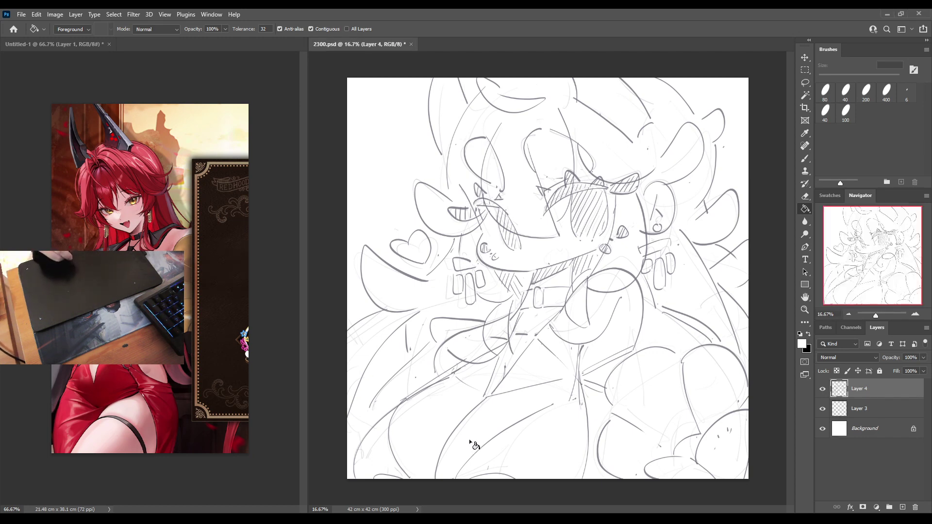
Lasso the far-side chest and arm contours, shift them slightly outward with Free Transform, and deselect.
{"action": "key", "text": "l"}
{"action": "mouse_move", "coordinate": [437, 370]}
{"action": "left_mouse_down"}
{"action": "mouse_move", "coordinate": [435, 472]}
{"action": "mouse_move", "coordinate": [412, 500]}
{"action": "mouse_move", "coordinate": [356, 502]}
{"action": "mouse_move", "coordinate": [336, 461]}
{"action": "mouse_move", "coordinate": [433, 373]}
{"action": "left_mouse_up"}
{"action": "key", "text": "ctrl+t"}
{"action": "left_click_drag", "start_coordinate": [347, 424], "coordinate": [339, 426]}
{"action": "key", "text": "Return"}
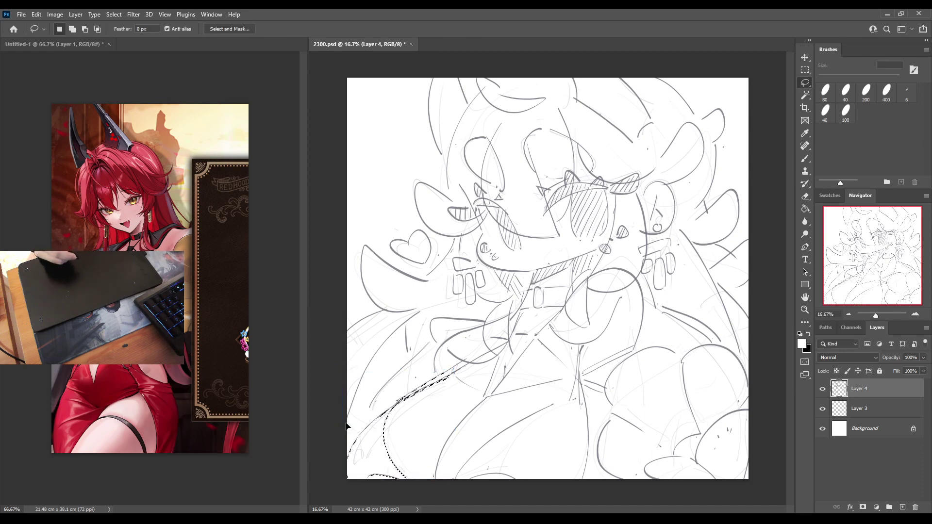
{"action": "key", "text": "ctrl+d"}
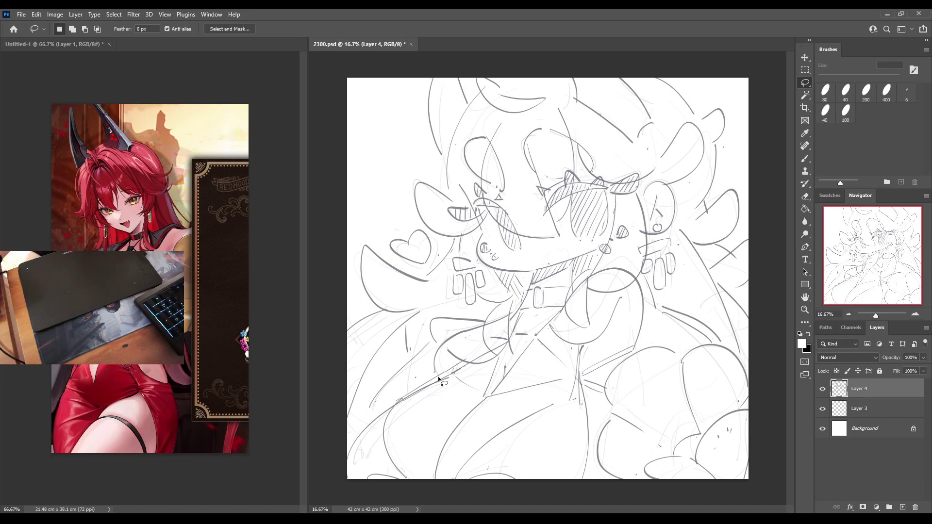
Check Layer 4 by toggling its visibility, duplicate it, and hide the original layer.
{"action": "left_click", "coordinate": [821, 391]}
{"action": "left_click", "coordinate": [821, 389]}
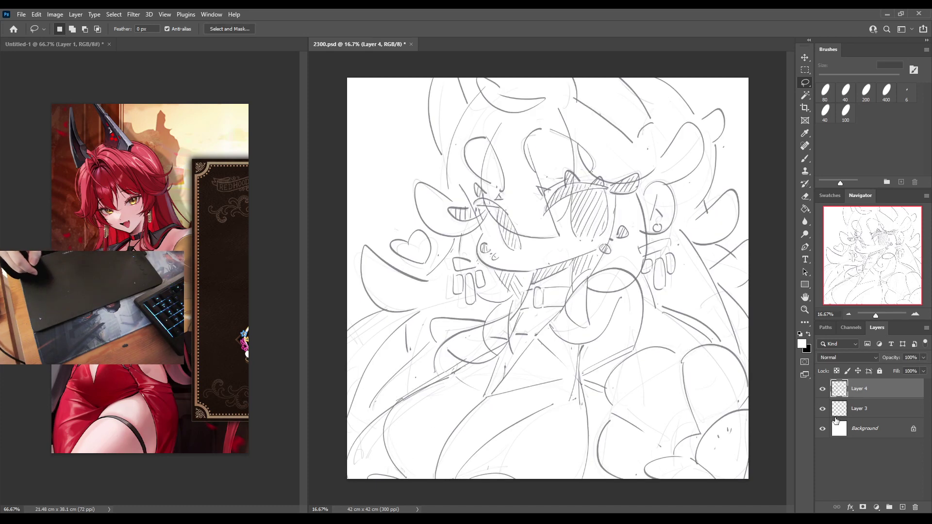
{"action": "key", "text": "ctrl+j"}
{"action": "left_click", "coordinate": [821, 408]}
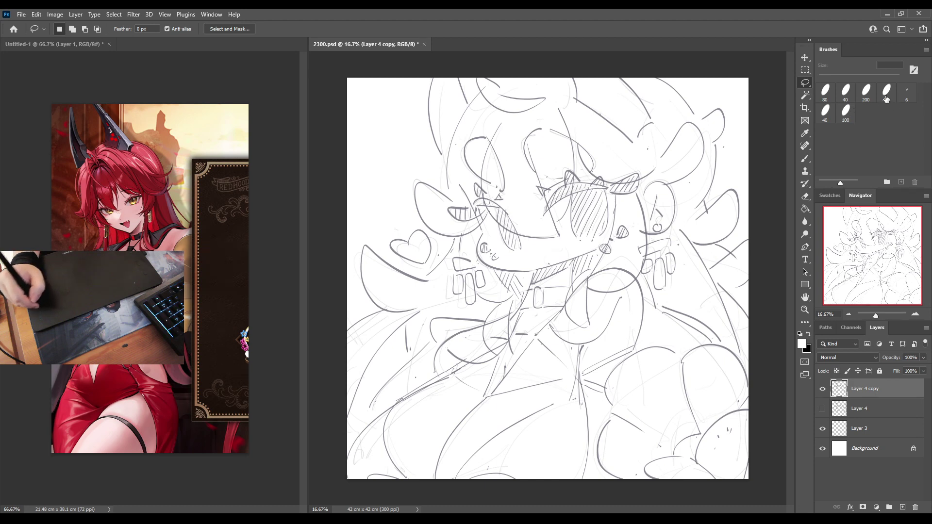
With the 200 px brush in grey, thicken the far-side horn and hair contours and the curved lines at the crown on Layer 4 copy.
{"action": "left_click", "coordinate": [865, 93]}
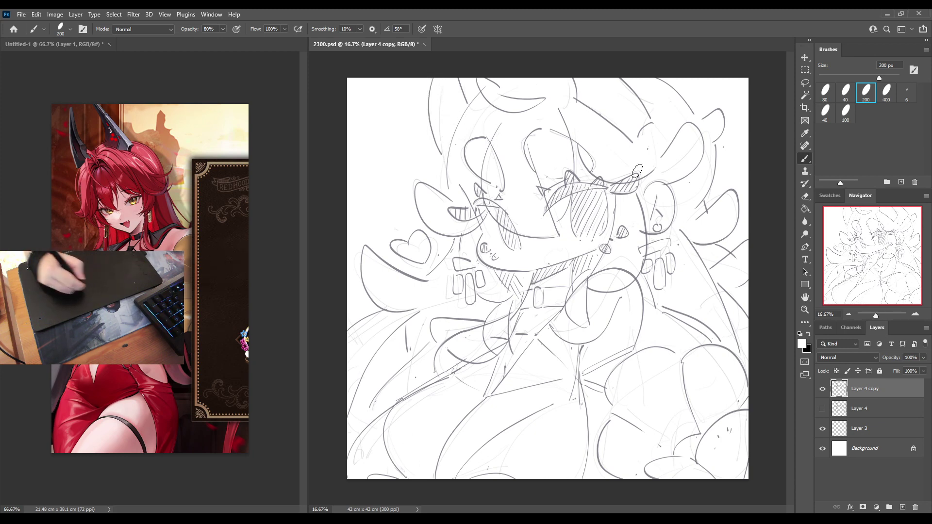
{"action": "left_click", "coordinate": [829, 195]}
{"action": "left_click", "coordinate": [860, 197]}
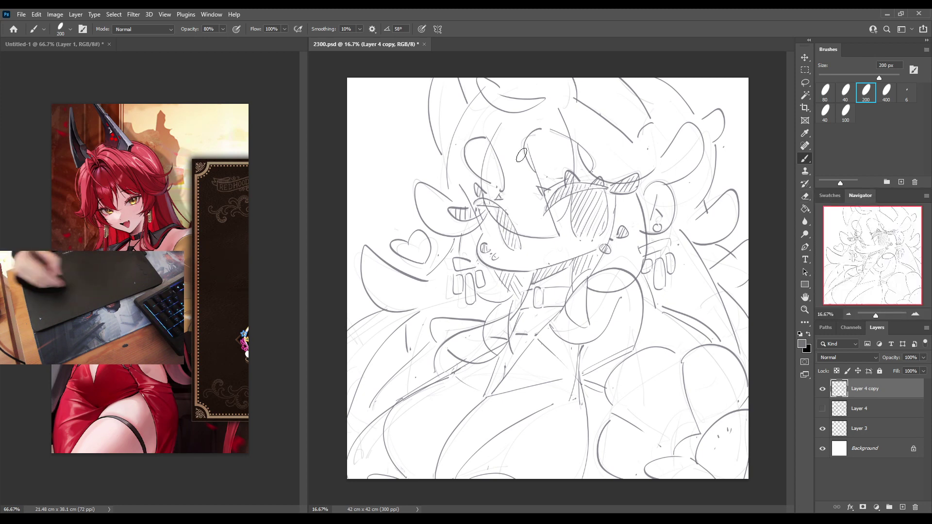
{"action": "left_click_drag", "start_coordinate": [429, 85], "coordinate": [442, 158]}
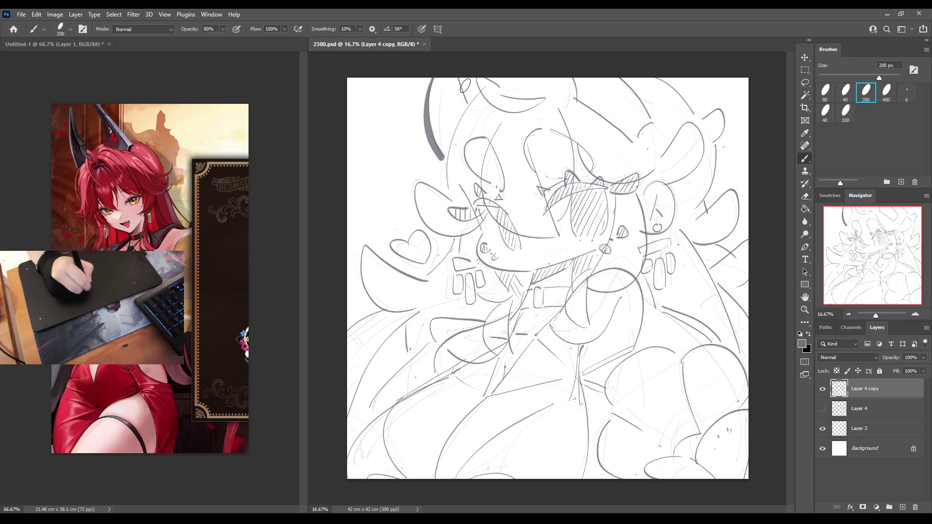
{"action": "mouse_move", "coordinate": [458, 79]}
{"action": "left_mouse_down"}
{"action": "mouse_move", "coordinate": [470, 102]}
{"action": "mouse_move", "coordinate": [447, 199]}
{"action": "left_mouse_up"}
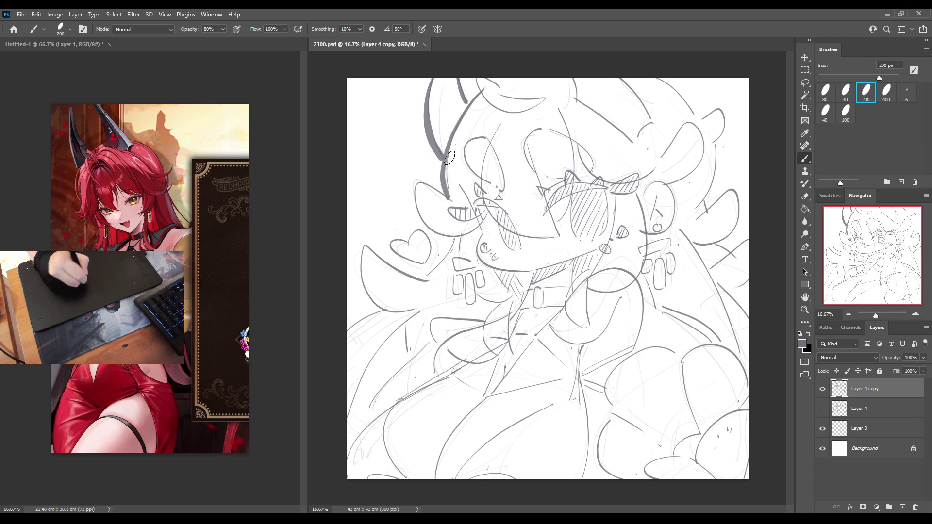
{"action": "key", "text": "ctrl+z"}
{"action": "mouse_move", "coordinate": [478, 93]}
{"action": "left_mouse_down"}
{"action": "mouse_move", "coordinate": [452, 197]}
{"action": "mouse_move", "coordinate": [433, 187]}
{"action": "mouse_move", "coordinate": [418, 223]}
{"action": "mouse_move", "coordinate": [461, 239]}
{"action": "left_mouse_up"}
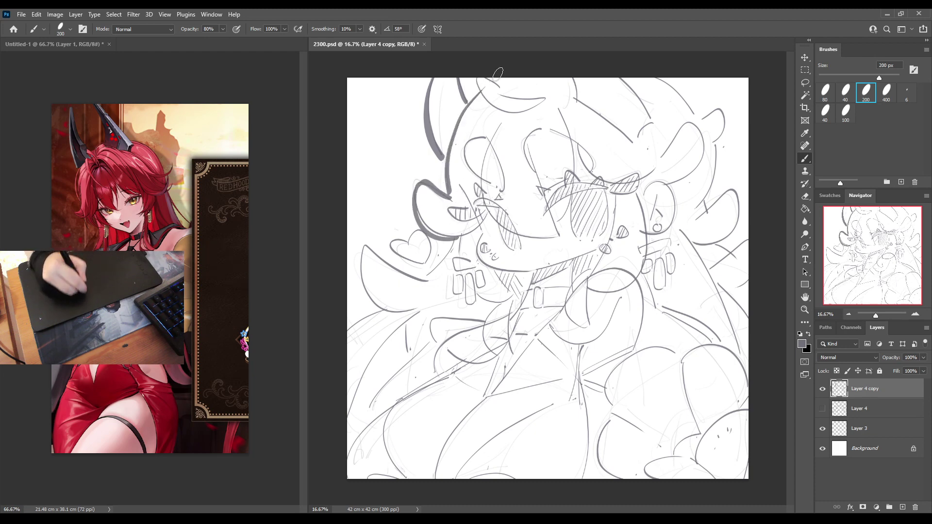
{"action": "mouse_move", "coordinate": [504, 85]}
{"action": "left_mouse_down"}
{"action": "mouse_move", "coordinate": [480, 79]}
{"action": "mouse_move", "coordinate": [545, 101]}
{"action": "mouse_move", "coordinate": [578, 96]}
{"action": "left_mouse_up"}
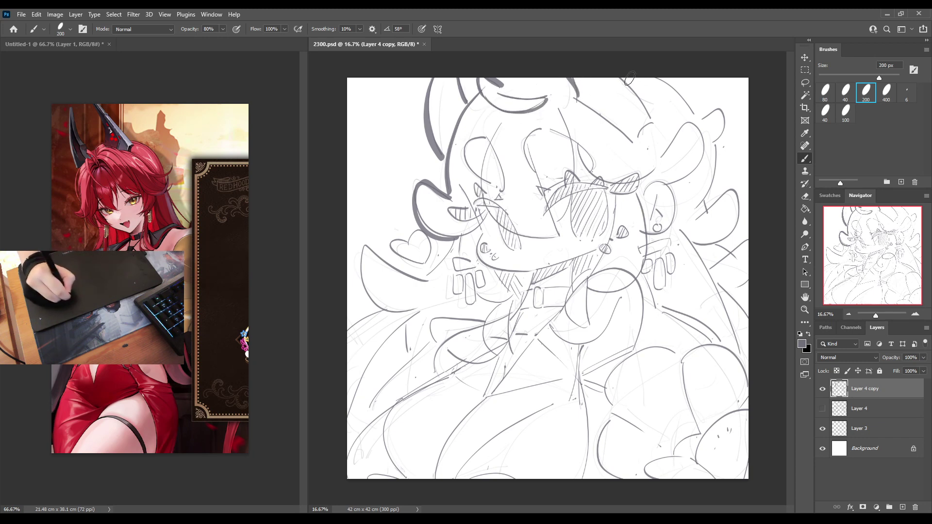
Thicken the two long curved lines running from the crown to the near-side temple, joining them with a jagged end.
{"action": "left_click_drag", "start_coordinate": [625, 79], "coordinate": [656, 115]}
{"action": "key", "text": "ctrl+z"}
{"action": "mouse_move", "coordinate": [624, 79]}
{"action": "left_mouse_down"}
{"action": "mouse_move", "coordinate": [657, 122]}
{"action": "mouse_move", "coordinate": [636, 145]}
{"action": "left_mouse_up"}
{"action": "left_click_drag", "start_coordinate": [573, 94], "coordinate": [636, 146]}
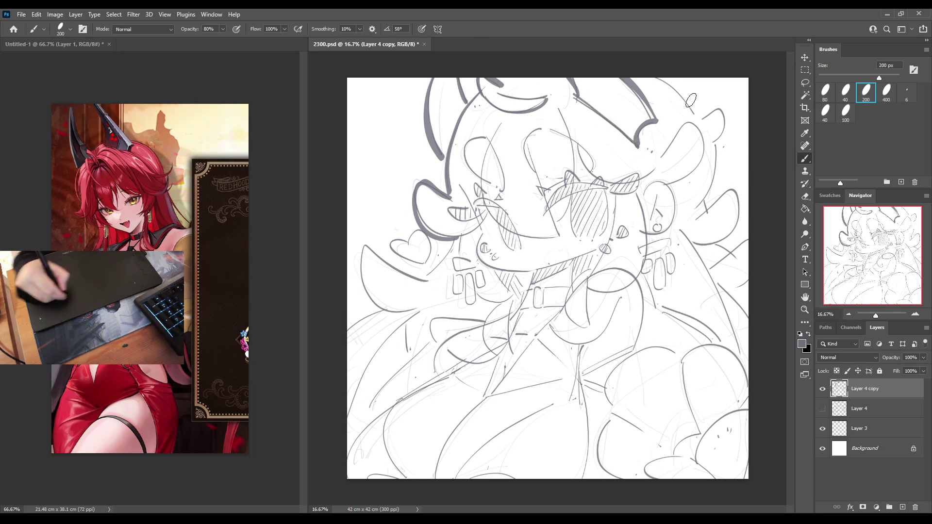
Strengthen the near-side outer hair contour and the looping curls above the ear with heavier strokes.
{"action": "left_click_drag", "start_coordinate": [656, 76], "coordinate": [701, 119]}
{"action": "key", "text": "ctrl+z"}
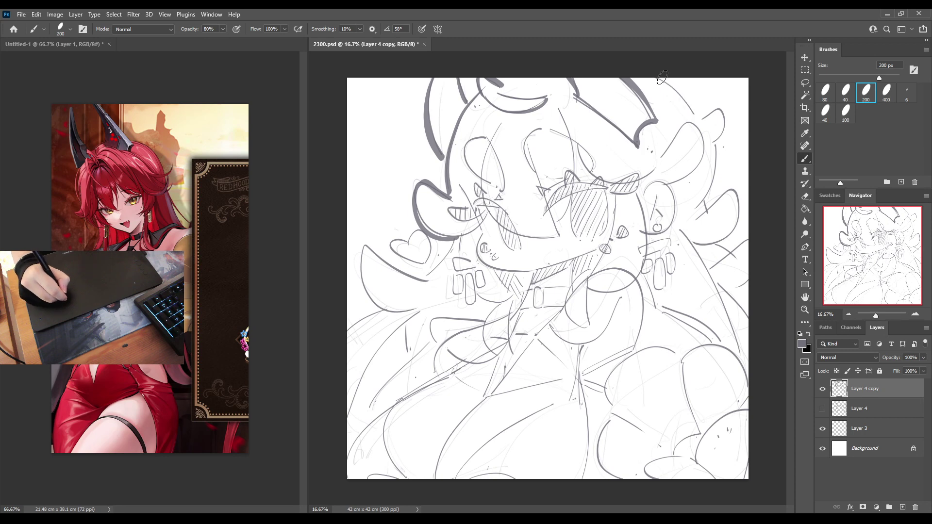
{"action": "left_click_drag", "start_coordinate": [657, 75], "coordinate": [702, 117]}
{"action": "key", "text": "ctrl+z"}
{"action": "mouse_move", "coordinate": [658, 77]}
{"action": "left_mouse_down"}
{"action": "mouse_move", "coordinate": [699, 119]}
{"action": "mouse_move", "coordinate": [723, 115]}
{"action": "mouse_move", "coordinate": [692, 209]}
{"action": "left_mouse_up"}
{"action": "mouse_move", "coordinate": [664, 153]}
{"action": "left_mouse_down"}
{"action": "mouse_move", "coordinate": [691, 123]}
{"action": "mouse_move", "coordinate": [684, 175]}
{"action": "left_mouse_up"}
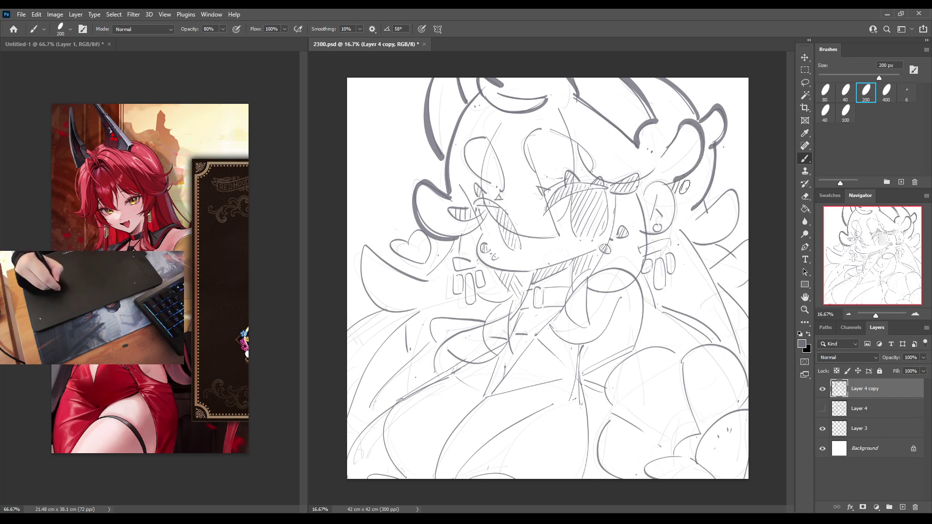
Thicken the flared hair strands below the near-side ear and hatch the narrow gap along the long outer lock.
{"action": "left_click_drag", "start_coordinate": [651, 177], "coordinate": [645, 239]}
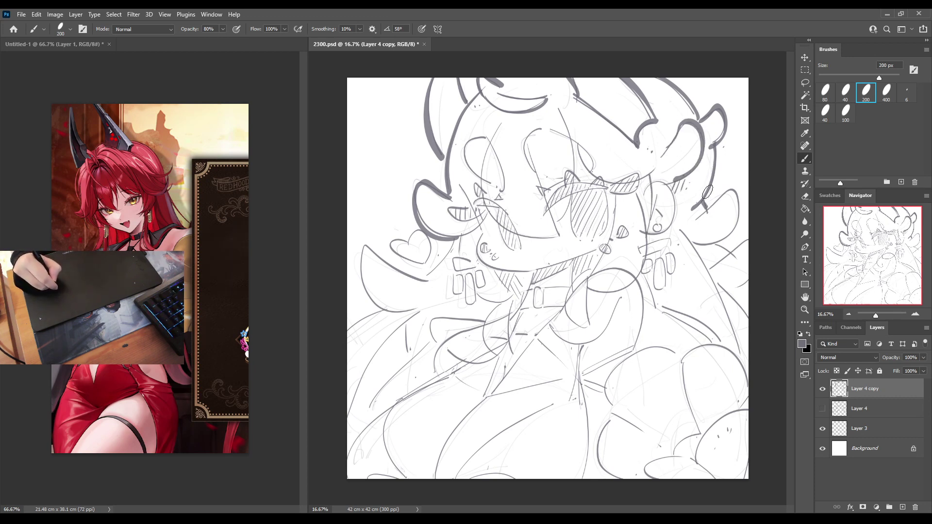
{"action": "mouse_move", "coordinate": [712, 206]}
{"action": "left_mouse_down"}
{"action": "mouse_move", "coordinate": [724, 239]}
{"action": "mouse_move", "coordinate": [692, 242]}
{"action": "mouse_move", "coordinate": [733, 254]}
{"action": "left_mouse_up"}
{"action": "mouse_move", "coordinate": [710, 270]}
{"action": "left_mouse_down"}
{"action": "mouse_move", "coordinate": [753, 253]}
{"action": "mouse_move", "coordinate": [730, 294]}
{"action": "mouse_move", "coordinate": [719, 288]}
{"action": "mouse_move", "coordinate": [751, 324]}
{"action": "left_mouse_up"}
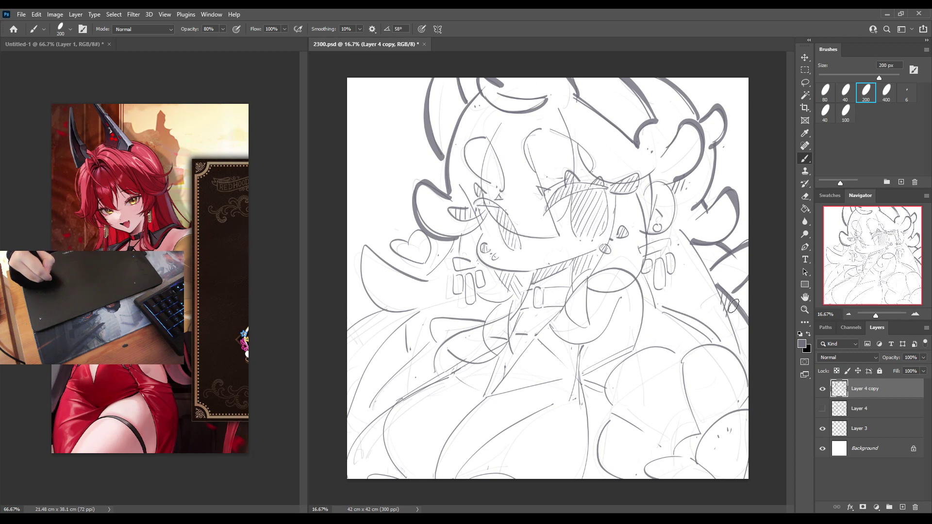
{"action": "left_click_drag", "start_coordinate": [743, 309], "coordinate": [740, 336]}
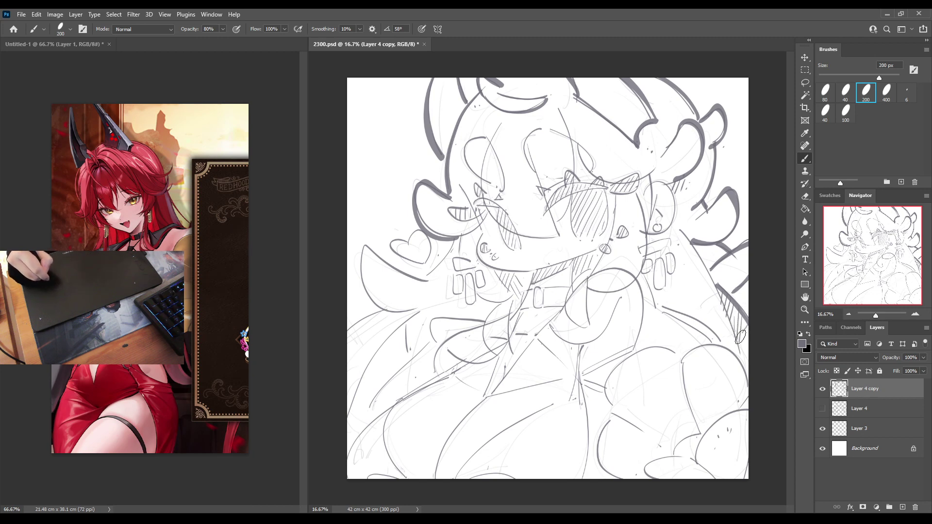
{"action": "left_click_drag", "start_coordinate": [692, 243], "coordinate": [737, 359]}
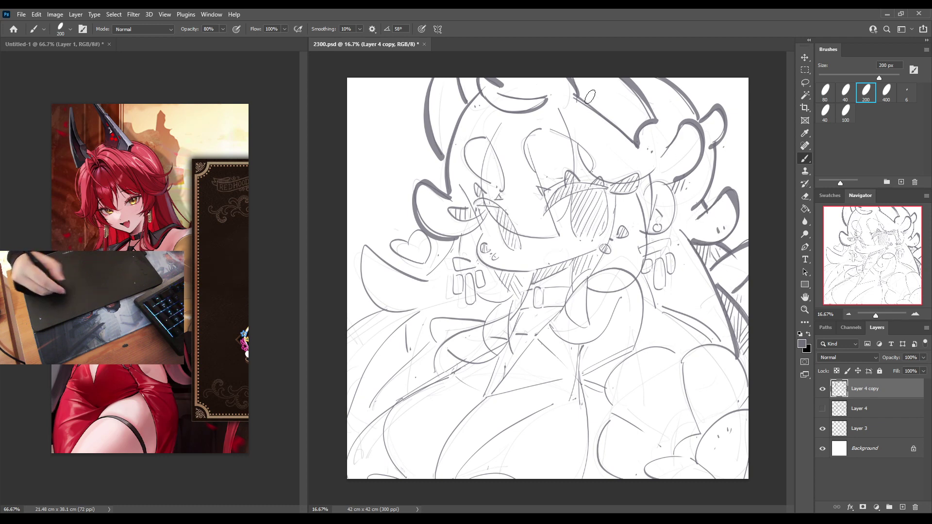
Strengthen the far-side crescent hair curl around the heart and the long hair contour beneath it.
{"action": "left_click_drag", "start_coordinate": [454, 240], "coordinate": [426, 280]}
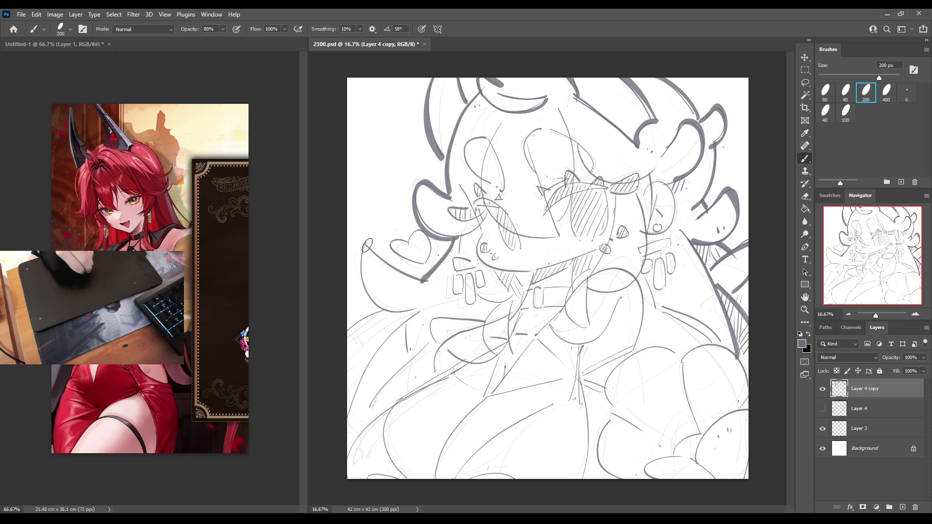
{"action": "mouse_move", "coordinate": [366, 244]}
{"action": "left_mouse_down"}
{"action": "mouse_move", "coordinate": [426, 282]}
{"action": "mouse_move", "coordinate": [360, 272]}
{"action": "mouse_move", "coordinate": [423, 305]}
{"action": "left_mouse_up"}
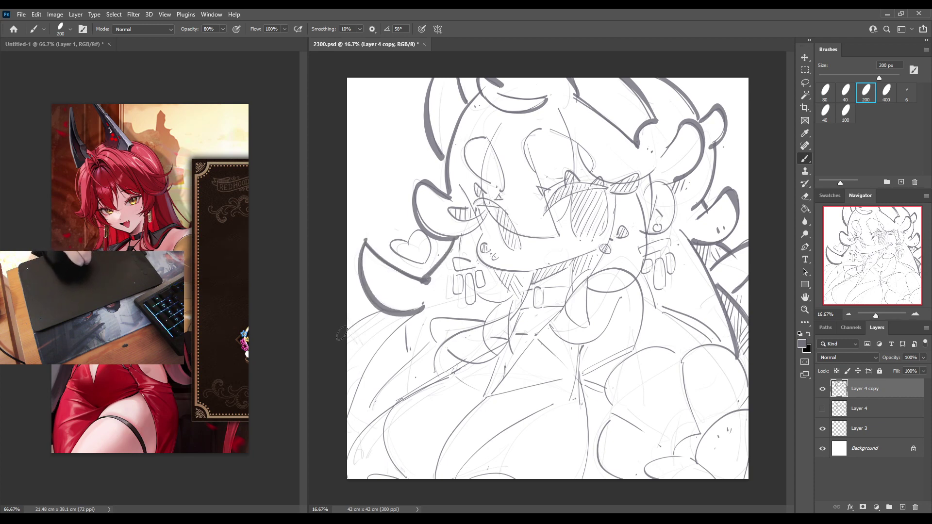
{"action": "left_click_drag", "start_coordinate": [347, 331], "coordinate": [387, 311]}
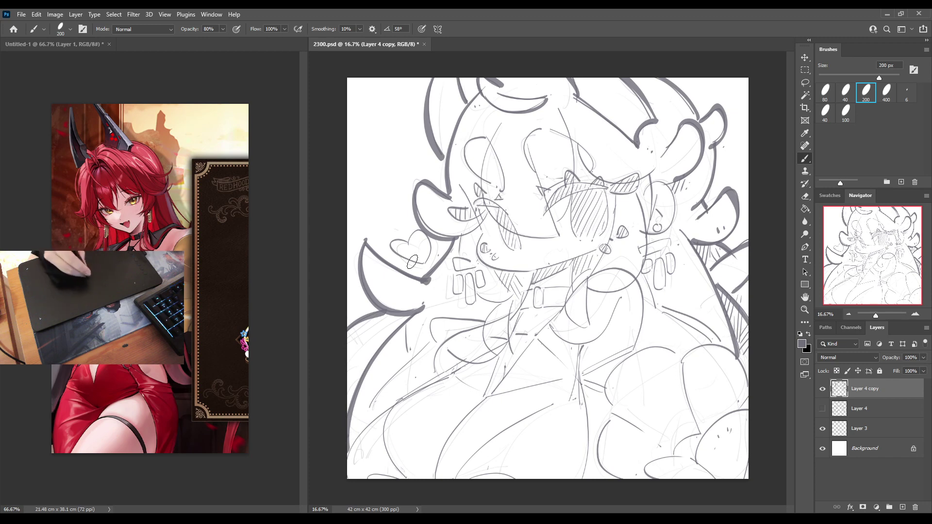
Redraw the small floating heart beside the cheek with heavier lines and add a dot next to it.
{"action": "key", "text": "e"}
{"action": "mouse_move", "coordinate": [398, 240]}
{"action": "left_mouse_down"}
{"action": "mouse_move", "coordinate": [424, 262]}
{"action": "mouse_move", "coordinate": [414, 234]}
{"action": "mouse_move", "coordinate": [439, 253]}
{"action": "mouse_move", "coordinate": [418, 228]}
{"action": "mouse_move", "coordinate": [426, 241]}
{"action": "mouse_move", "coordinate": [398, 256]}
{"action": "mouse_move", "coordinate": [422, 237]}
{"action": "mouse_move", "coordinate": [417, 247]}
{"action": "mouse_move", "coordinate": [407, 233]}
{"action": "mouse_move", "coordinate": [421, 257]}
{"action": "mouse_move", "coordinate": [412, 245]}
{"action": "mouse_move", "coordinate": [419, 232]}
{"action": "mouse_move", "coordinate": [421, 256]}
{"action": "mouse_move", "coordinate": [405, 248]}
{"action": "mouse_move", "coordinate": [418, 258]}
{"action": "mouse_move", "coordinate": [410, 234]}
{"action": "mouse_move", "coordinate": [416, 260]}
{"action": "left_mouse_up"}
{"action": "key", "text": "b"}
{"action": "key", "text": "ctrl+z"}
{"action": "key", "text": "ctrl+z"}
{"action": "key", "text": "ctrl+z"}
{"action": "key", "text": "ctrl+z"}
{"action": "mouse_move", "coordinate": [407, 244]}
{"action": "left_mouse_down"}
{"action": "mouse_move", "coordinate": [412, 234]}
{"action": "mouse_move", "coordinate": [418, 259]}
{"action": "left_mouse_up"}
{"action": "left_click", "coordinate": [427, 257]}
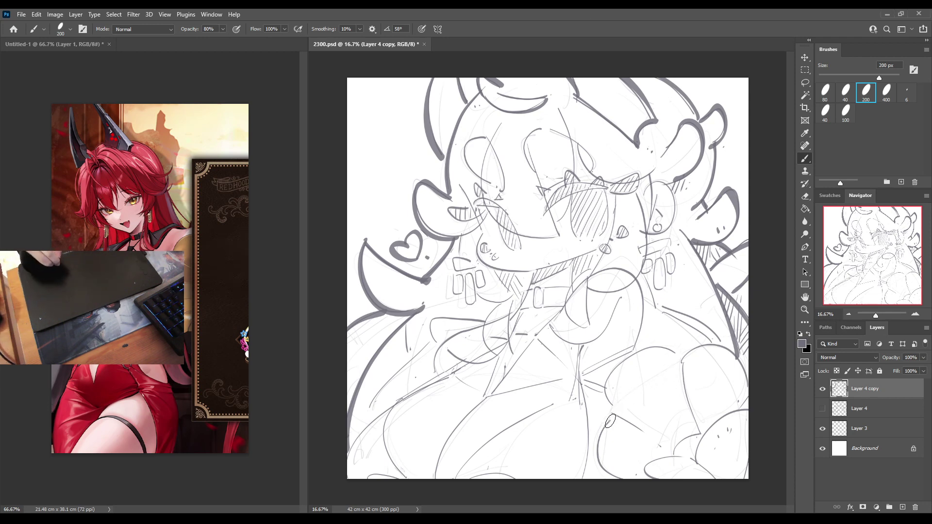
Outline the cluster of overlapping rounded shapes in the canvas's lower-right corner with very thick contours.
{"action": "mouse_move", "coordinate": [609, 420]}
{"action": "left_mouse_down"}
{"action": "mouse_move", "coordinate": [678, 361]}
{"action": "mouse_move", "coordinate": [610, 373]}
{"action": "mouse_move", "coordinate": [607, 419]}
{"action": "mouse_move", "coordinate": [676, 352]}
{"action": "mouse_move", "coordinate": [729, 350]}
{"action": "mouse_move", "coordinate": [745, 361]}
{"action": "left_mouse_up"}
{"action": "key", "text": "ctrl+z"}
{"action": "key", "text": "ctrl+z"}
{"action": "mouse_move", "coordinate": [619, 412]}
{"action": "left_mouse_down"}
{"action": "mouse_move", "coordinate": [655, 478]}
{"action": "mouse_move", "coordinate": [685, 458]}
{"action": "left_mouse_up"}
{"action": "key", "text": "ctrl+z"}
{"action": "mouse_move", "coordinate": [651, 485]}
{"action": "left_mouse_down"}
{"action": "mouse_move", "coordinate": [654, 457]}
{"action": "mouse_move", "coordinate": [703, 458]}
{"action": "mouse_move", "coordinate": [693, 459]}
{"action": "mouse_move", "coordinate": [696, 445]}
{"action": "mouse_move", "coordinate": [747, 409]}
{"action": "left_mouse_up"}
{"action": "left_click_drag", "start_coordinate": [684, 363], "coordinate": [698, 427]}
{"action": "left_click_drag", "start_coordinate": [615, 412], "coordinate": [719, 478]}
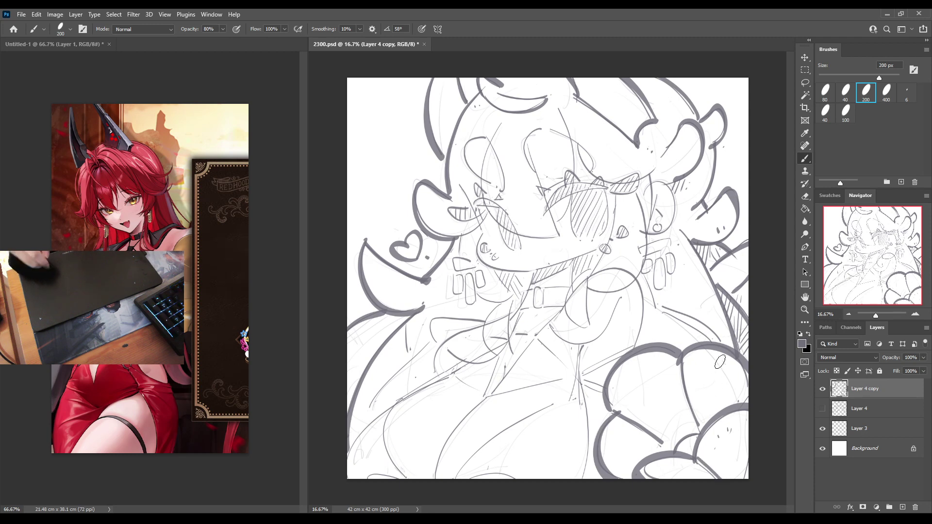
Add short hatching strokes as shading inside the rounded shapes in the canvas's lower-right corner.
{"action": "mouse_move", "coordinate": [689, 350]}
{"action": "left_mouse_down"}
{"action": "mouse_move", "coordinate": [693, 374]}
{"action": "mouse_move", "coordinate": [703, 364]}
{"action": "left_mouse_up"}
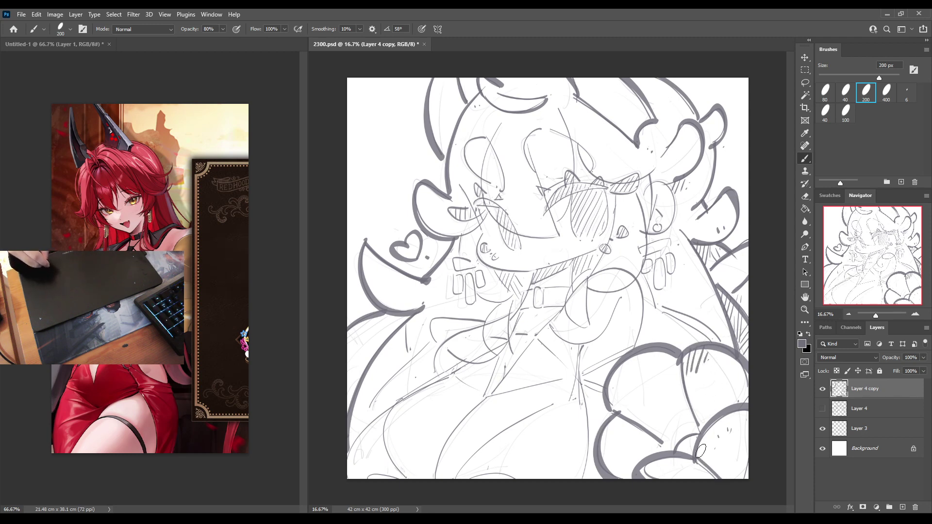
{"action": "mouse_move", "coordinate": [705, 449]}
{"action": "left_mouse_down"}
{"action": "mouse_move", "coordinate": [728, 444]}
{"action": "mouse_move", "coordinate": [721, 416]}
{"action": "mouse_move", "coordinate": [737, 416]}
{"action": "mouse_move", "coordinate": [721, 452]}
{"action": "mouse_move", "coordinate": [738, 454]}
{"action": "mouse_move", "coordinate": [696, 470]}
{"action": "left_mouse_up"}
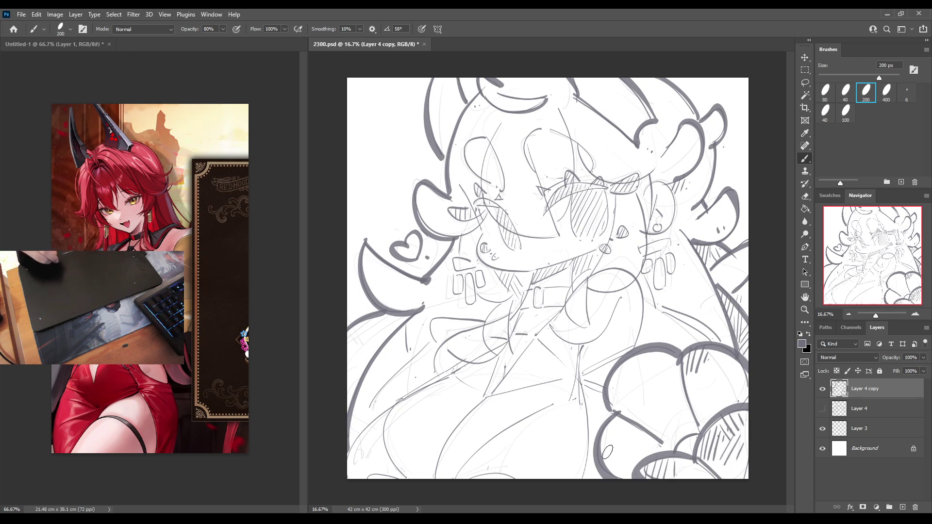
{"action": "left_click_drag", "start_coordinate": [603, 447], "coordinate": [616, 450]}
{"action": "left_click_drag", "start_coordinate": [608, 438], "coordinate": [618, 443]}
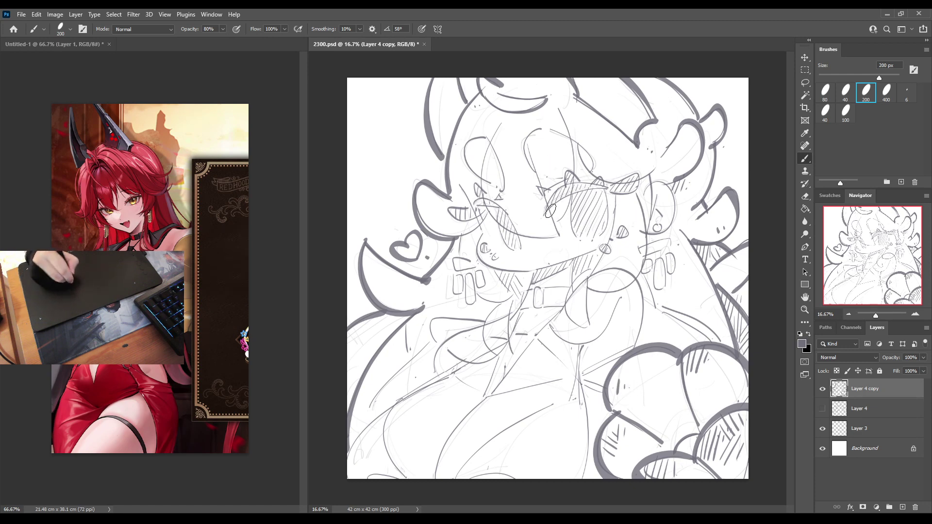
Thicken the upper eyelid and lash lines of both eyes.
{"action": "left_click_drag", "start_coordinate": [543, 216], "coordinate": [605, 187]}
{"action": "key", "text": "ctrl+z"}
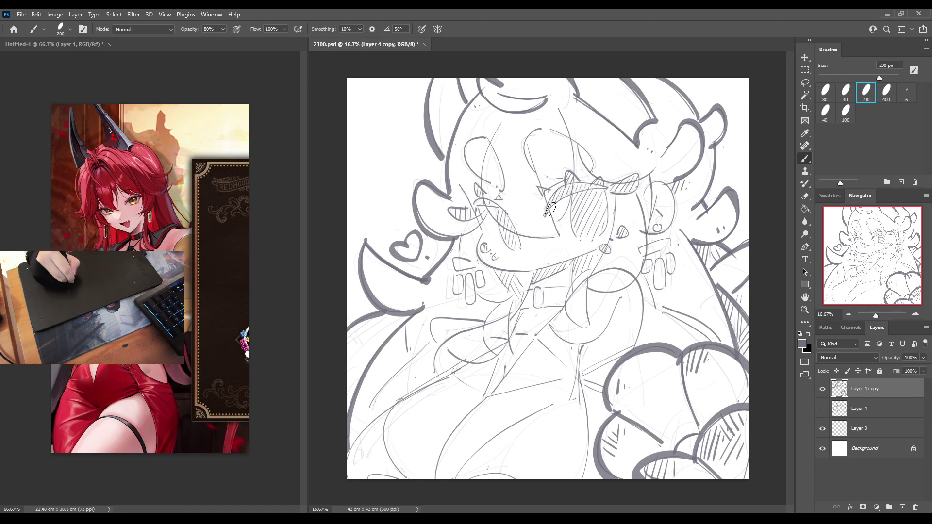
{"action": "left_click_drag", "start_coordinate": [547, 214], "coordinate": [606, 185]}
{"action": "mouse_move", "coordinate": [546, 214]}
{"action": "left_mouse_down"}
{"action": "mouse_move", "coordinate": [572, 177]}
{"action": "mouse_move", "coordinate": [566, 184]}
{"action": "mouse_move", "coordinate": [601, 188]}
{"action": "mouse_move", "coordinate": [639, 180]}
{"action": "mouse_move", "coordinate": [609, 186]}
{"action": "left_mouse_up"}
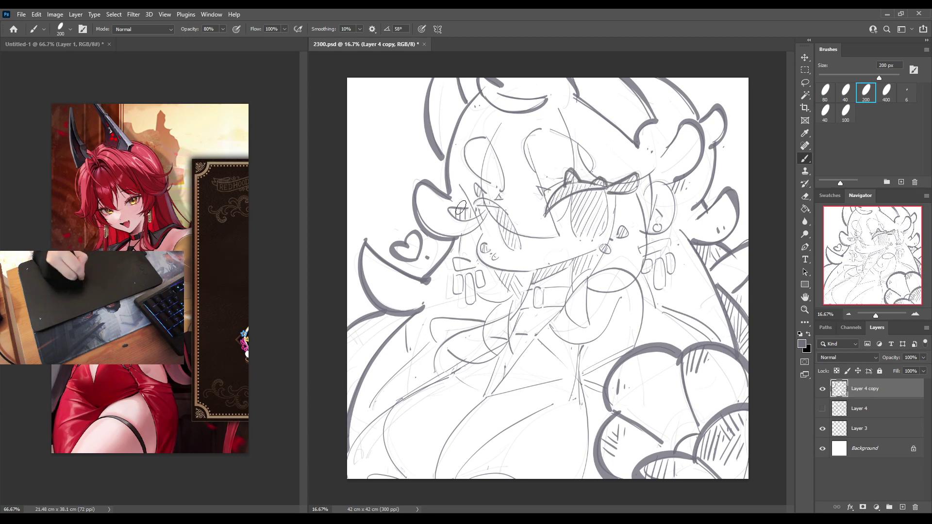
{"action": "mouse_move", "coordinate": [460, 208]}
{"action": "left_mouse_down"}
{"action": "mouse_move", "coordinate": [485, 208]}
{"action": "mouse_move", "coordinate": [472, 207]}
{"action": "mouse_move", "coordinate": [491, 199]}
{"action": "mouse_move", "coordinate": [505, 208]}
{"action": "mouse_move", "coordinate": [480, 204]}
{"action": "mouse_move", "coordinate": [518, 209]}
{"action": "mouse_move", "coordinate": [467, 164]}
{"action": "mouse_move", "coordinate": [494, 195]}
{"action": "left_mouse_up"}
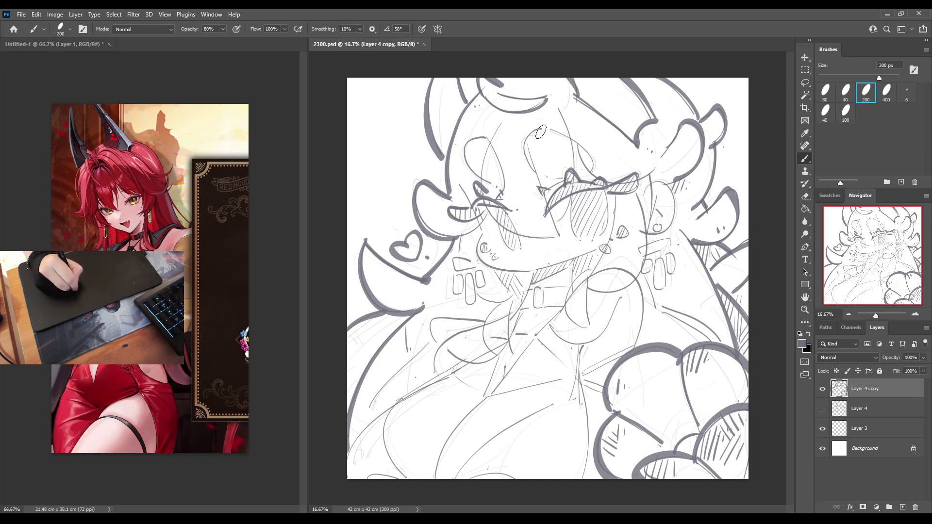
Strengthen the looping bangs over the forehead and the pointed strand crossing between the eyes.
{"action": "left_click_drag", "start_coordinate": [544, 128], "coordinate": [552, 178]}
{"action": "mouse_move", "coordinate": [486, 139]}
{"action": "left_mouse_down"}
{"action": "mouse_move", "coordinate": [466, 160]}
{"action": "mouse_move", "coordinate": [489, 176]}
{"action": "left_mouse_up"}
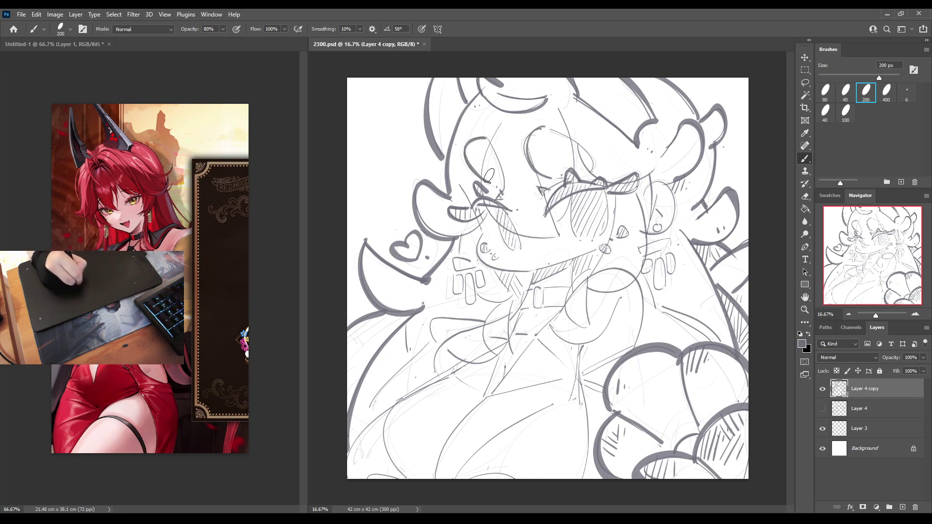
{"action": "left_click_drag", "start_coordinate": [489, 142], "coordinate": [502, 184]}
{"action": "left_click_drag", "start_coordinate": [563, 136], "coordinate": [592, 172]}
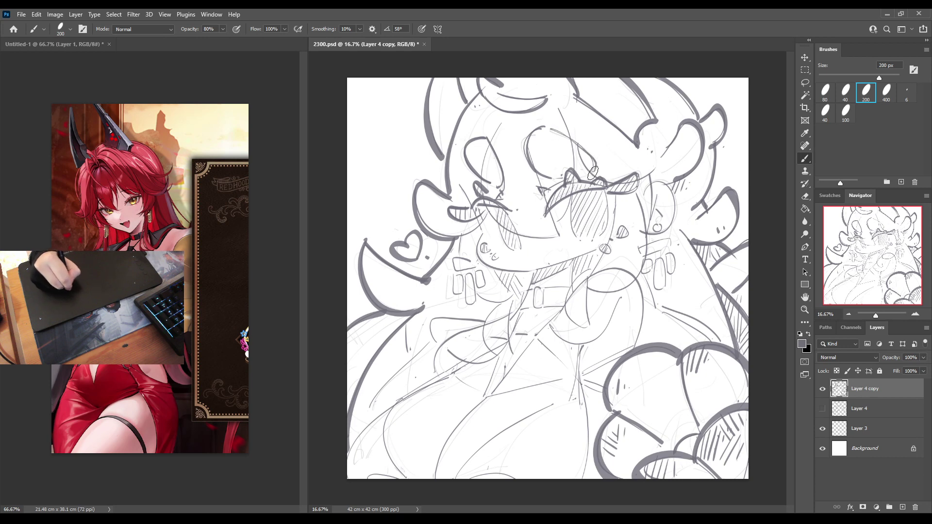
{"action": "left_click_drag", "start_coordinate": [498, 123], "coordinate": [480, 165]}
{"action": "mouse_move", "coordinate": [484, 206]}
{"action": "left_mouse_down"}
{"action": "mouse_move", "coordinate": [510, 237]}
{"action": "mouse_move", "coordinate": [552, 238]}
{"action": "left_mouse_up"}
{"action": "key", "text": "ctrl+z"}
{"action": "key", "text": "ctrl+z"}
{"action": "mouse_move", "coordinate": [490, 208]}
{"action": "left_mouse_down"}
{"action": "mouse_move", "coordinate": [520, 233]}
{"action": "mouse_move", "coordinate": [558, 234]}
{"action": "left_mouse_up"}
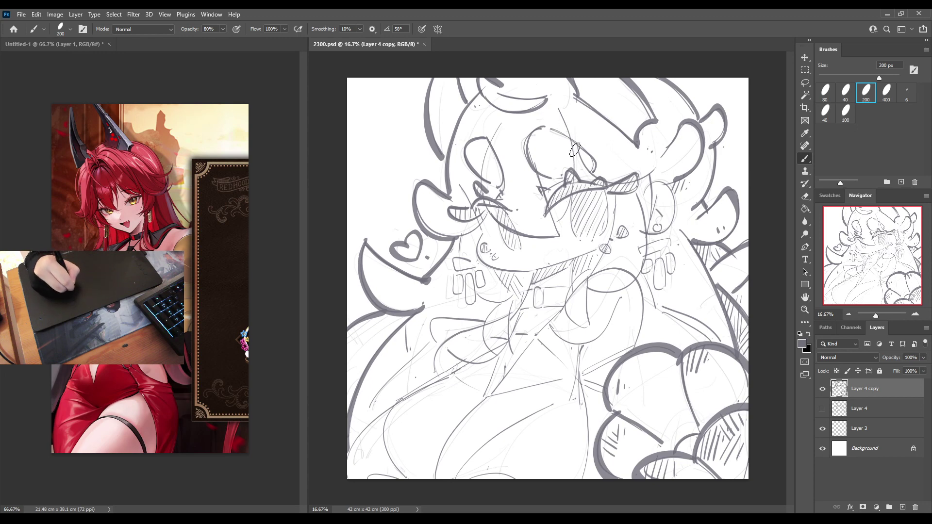
{"action": "left_click_drag", "start_coordinate": [580, 137], "coordinate": [601, 173]}
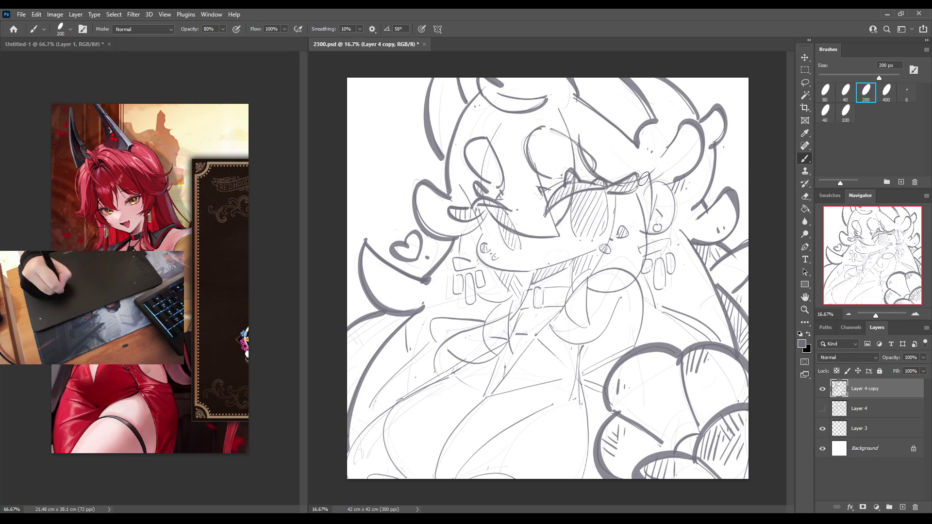
Thicken the near-side cheek contour and the hair strand falling in front of the ear.
{"action": "mouse_move", "coordinate": [613, 219]}
{"action": "left_mouse_down"}
{"action": "mouse_move", "coordinate": [583, 291]}
{"action": "mouse_move", "coordinate": [639, 264]}
{"action": "left_mouse_up"}
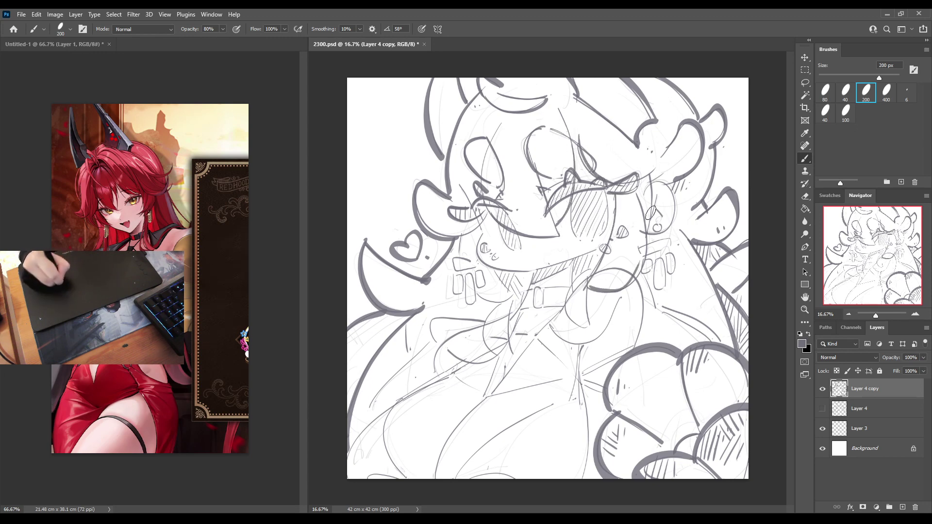
{"action": "key", "text": "ctrl+z"}
{"action": "mouse_move", "coordinate": [640, 200]}
{"action": "left_mouse_down"}
{"action": "mouse_move", "coordinate": [645, 228]}
{"action": "mouse_move", "coordinate": [631, 286]}
{"action": "left_mouse_up"}
Outline the near-side ear and the hanging earrings on both sides of the face with heavier strokes.
{"action": "left_click_drag", "start_coordinate": [653, 184], "coordinate": [653, 222]}
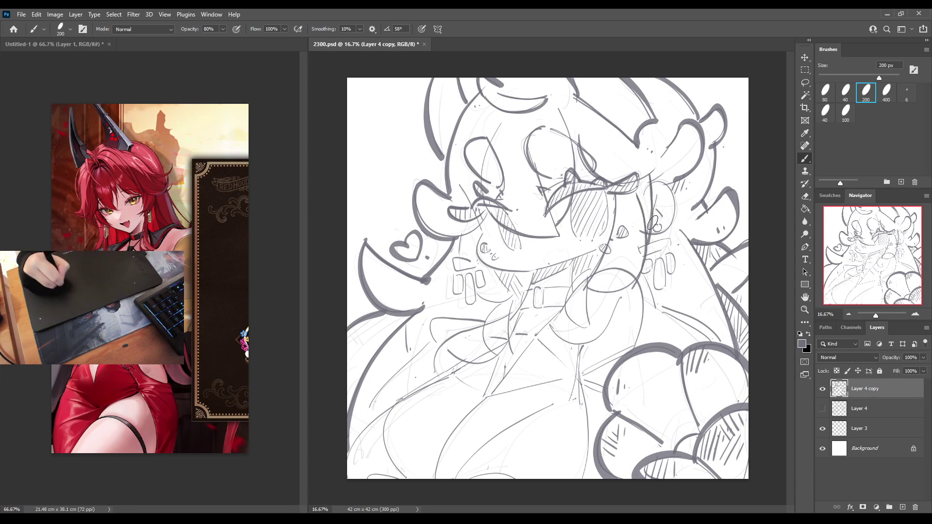
{"action": "mouse_move", "coordinate": [651, 184]}
{"action": "left_mouse_down"}
{"action": "mouse_move", "coordinate": [674, 213]}
{"action": "mouse_move", "coordinate": [661, 231]}
{"action": "left_mouse_up"}
{"action": "left_click_drag", "start_coordinate": [659, 195], "coordinate": [652, 221]}
{"action": "mouse_move", "coordinate": [655, 209]}
{"action": "left_mouse_down"}
{"action": "mouse_move", "coordinate": [644, 232]}
{"action": "mouse_move", "coordinate": [669, 226]}
{"action": "mouse_move", "coordinate": [663, 243]}
{"action": "mouse_move", "coordinate": [641, 250]}
{"action": "mouse_move", "coordinate": [667, 247]}
{"action": "mouse_move", "coordinate": [644, 275]}
{"action": "mouse_move", "coordinate": [645, 262]}
{"action": "mouse_move", "coordinate": [655, 263]}
{"action": "mouse_move", "coordinate": [658, 288]}
{"action": "mouse_move", "coordinate": [657, 261]}
{"action": "mouse_move", "coordinate": [666, 275]}
{"action": "mouse_move", "coordinate": [666, 255]}
{"action": "mouse_move", "coordinate": [675, 282]}
{"action": "left_mouse_up"}
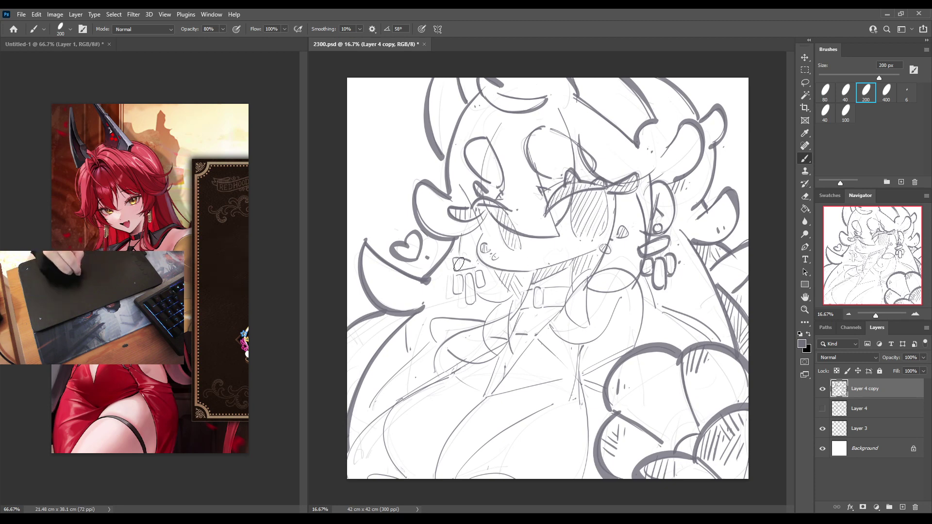
{"action": "mouse_move", "coordinate": [459, 264]}
{"action": "left_mouse_down"}
{"action": "mouse_move", "coordinate": [469, 304]}
{"action": "mouse_move", "coordinate": [467, 279]}
{"action": "mouse_move", "coordinate": [476, 298]}
{"action": "mouse_move", "coordinate": [479, 261]}
{"action": "left_mouse_up"}
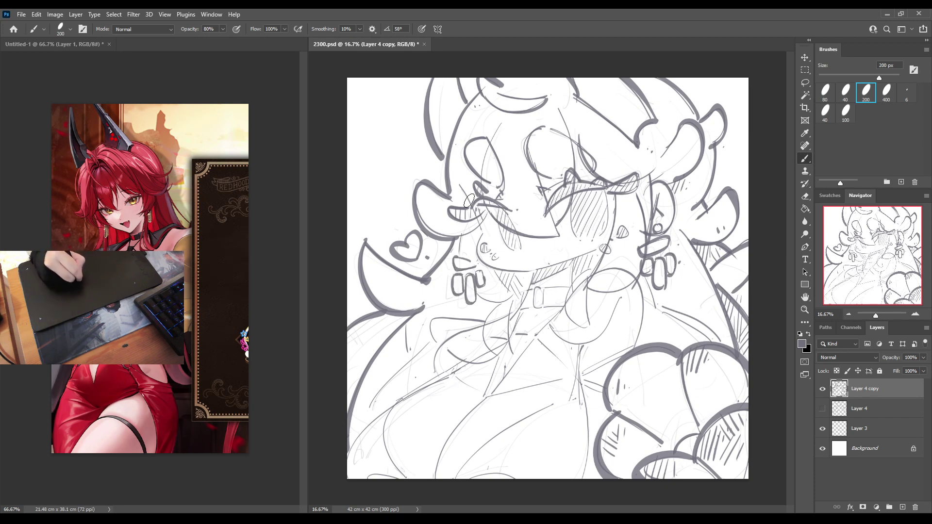
Strengthen the jawline, the neck contour beneath the chin and the near-side hair lock curling beside the neck.
{"action": "mouse_move", "coordinate": [464, 190]}
{"action": "left_mouse_down"}
{"action": "mouse_move", "coordinate": [481, 232]}
{"action": "mouse_move", "coordinate": [478, 222]}
{"action": "mouse_move", "coordinate": [477, 272]}
{"action": "mouse_move", "coordinate": [486, 254]}
{"action": "mouse_move", "coordinate": [480, 238]}
{"action": "mouse_move", "coordinate": [476, 255]}
{"action": "mouse_move", "coordinate": [529, 271]}
{"action": "left_mouse_up"}
{"action": "key", "text": "ctrl+z"}
{"action": "mouse_move", "coordinate": [482, 234]}
{"action": "left_mouse_down"}
{"action": "mouse_move", "coordinate": [476, 251]}
{"action": "mouse_move", "coordinate": [545, 267]}
{"action": "mouse_move", "coordinate": [596, 245]}
{"action": "left_mouse_up"}
{"action": "key", "text": "ctrl+z"}
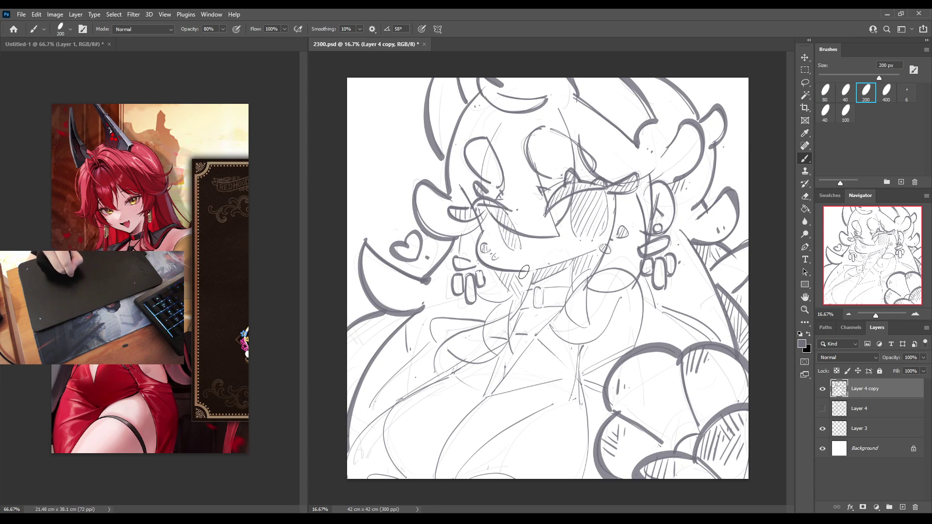
{"action": "left_click_drag", "start_coordinate": [525, 272], "coordinate": [597, 250]}
{"action": "left_click_drag", "start_coordinate": [533, 274], "coordinate": [518, 313]}
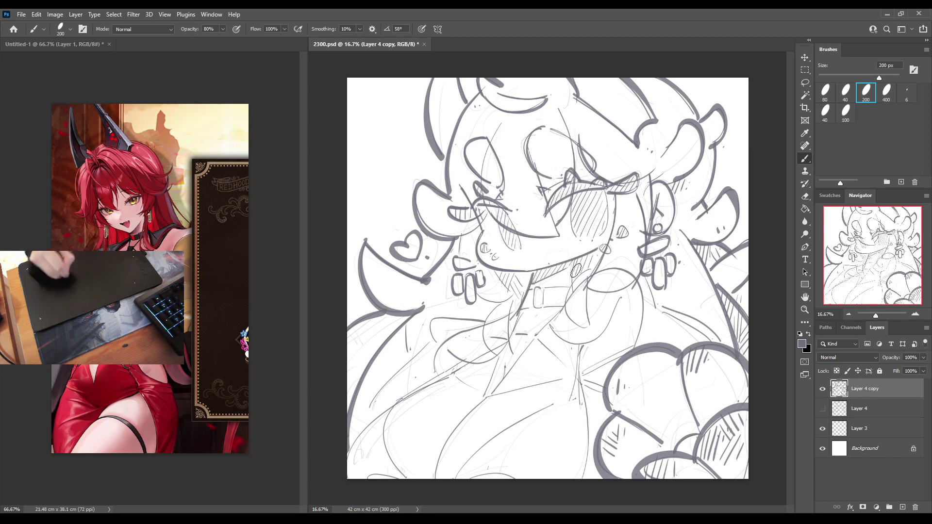
{"action": "mouse_move", "coordinate": [573, 261]}
{"action": "left_mouse_down"}
{"action": "mouse_move", "coordinate": [571, 290]}
{"action": "mouse_move", "coordinate": [590, 282]}
{"action": "mouse_move", "coordinate": [590, 270]}
{"action": "mouse_move", "coordinate": [565, 303]}
{"action": "mouse_move", "coordinate": [578, 326]}
{"action": "left_mouse_up"}
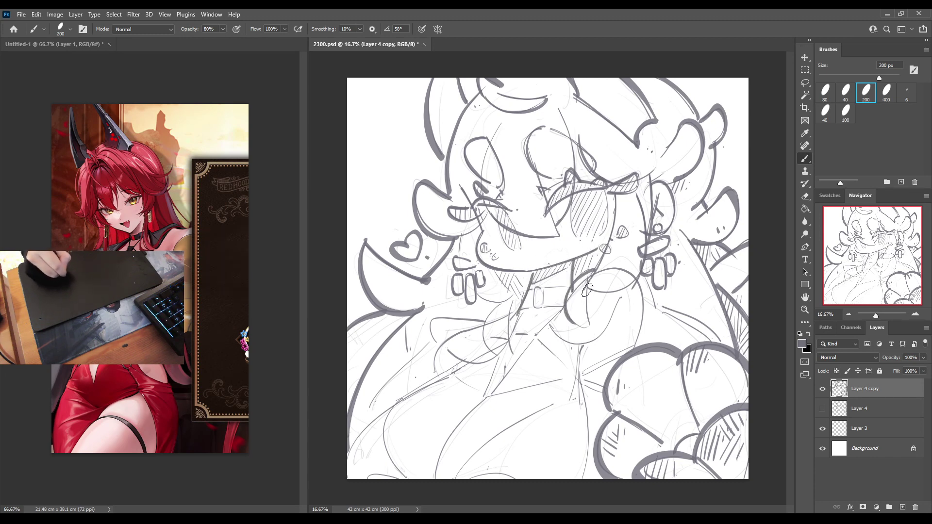
Thicken the hair strands hanging on both sides of the neck and the far-side ear contour above the earring.
{"action": "left_click_drag", "start_coordinate": [588, 278], "coordinate": [590, 326]}
{"action": "left_click_drag", "start_coordinate": [511, 301], "coordinate": [505, 357]}
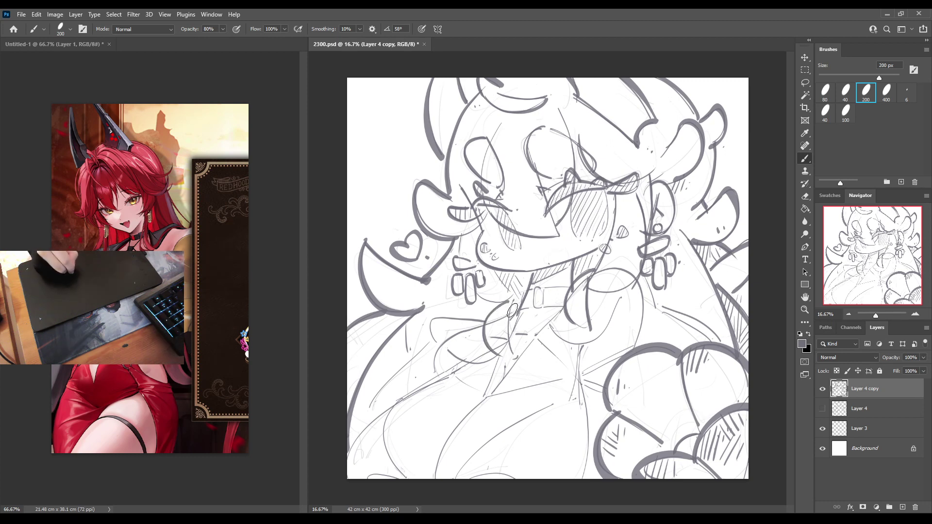
{"action": "left_click_drag", "start_coordinate": [512, 302], "coordinate": [513, 361]}
{"action": "mouse_move", "coordinate": [477, 289]}
{"action": "left_mouse_down"}
{"action": "mouse_move", "coordinate": [508, 281]}
{"action": "mouse_move", "coordinate": [497, 278]}
{"action": "mouse_move", "coordinate": [518, 297]}
{"action": "left_mouse_up"}
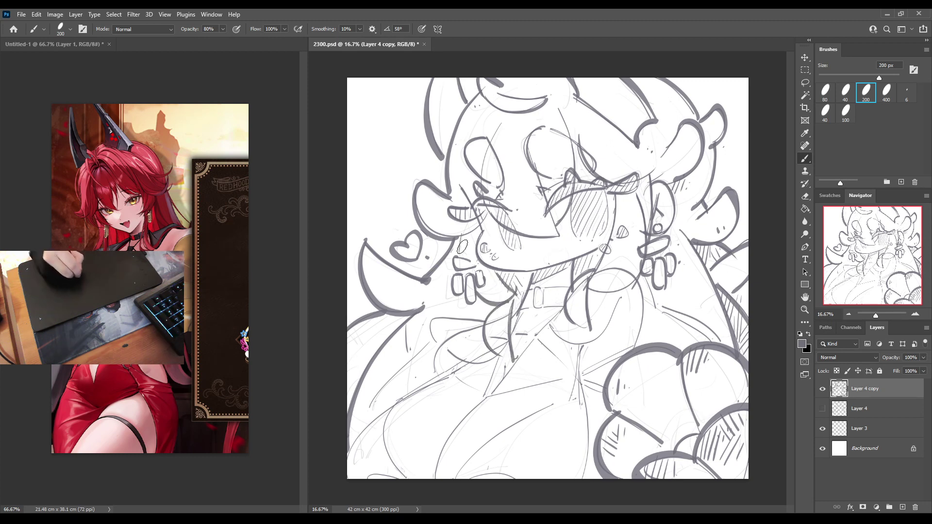
{"action": "mouse_move", "coordinate": [462, 235]}
{"action": "left_mouse_down"}
{"action": "mouse_move", "coordinate": [459, 256]}
{"action": "mouse_move", "coordinate": [445, 259]}
{"action": "mouse_move", "coordinate": [465, 249]}
{"action": "left_mouse_up"}
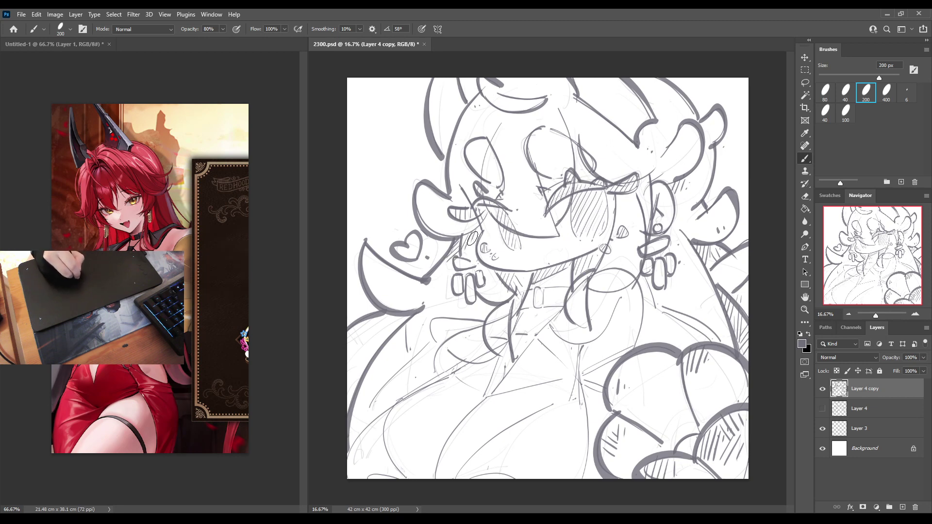
Fill the irises of both eyes and the small marks on the near-side cheek with solid grey, checking the face mirrored.
{"action": "mouse_move", "coordinate": [479, 210]}
{"action": "left_mouse_down"}
{"action": "mouse_move", "coordinate": [484, 231]}
{"action": "mouse_move", "coordinate": [515, 249]}
{"action": "left_mouse_up"}
{"action": "key", "text": "ctrl+z"}
{"action": "left_click_drag", "start_coordinate": [494, 206], "coordinate": [515, 252]}
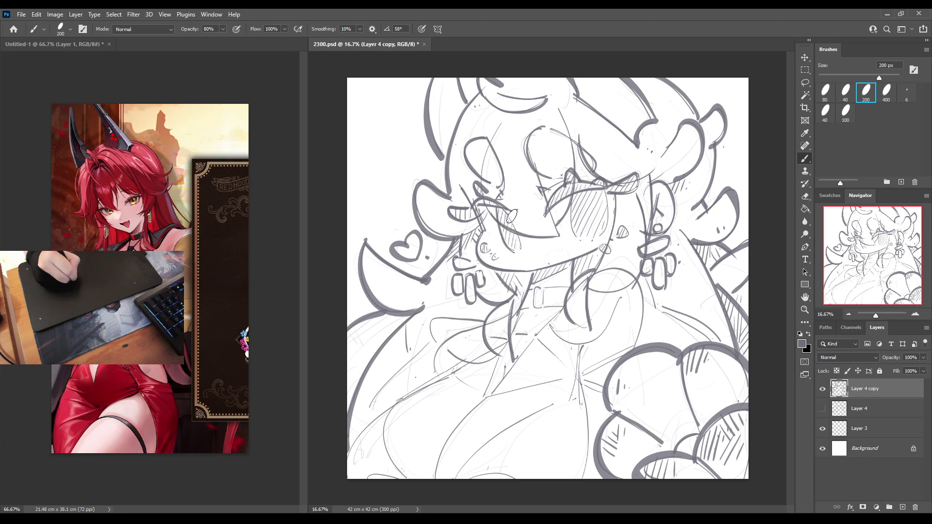
{"action": "mouse_move", "coordinate": [500, 212]}
{"action": "left_mouse_down"}
{"action": "mouse_move", "coordinate": [505, 235]}
{"action": "mouse_move", "coordinate": [509, 214]}
{"action": "mouse_move", "coordinate": [512, 250]}
{"action": "mouse_move", "coordinate": [508, 238]}
{"action": "left_mouse_up"}
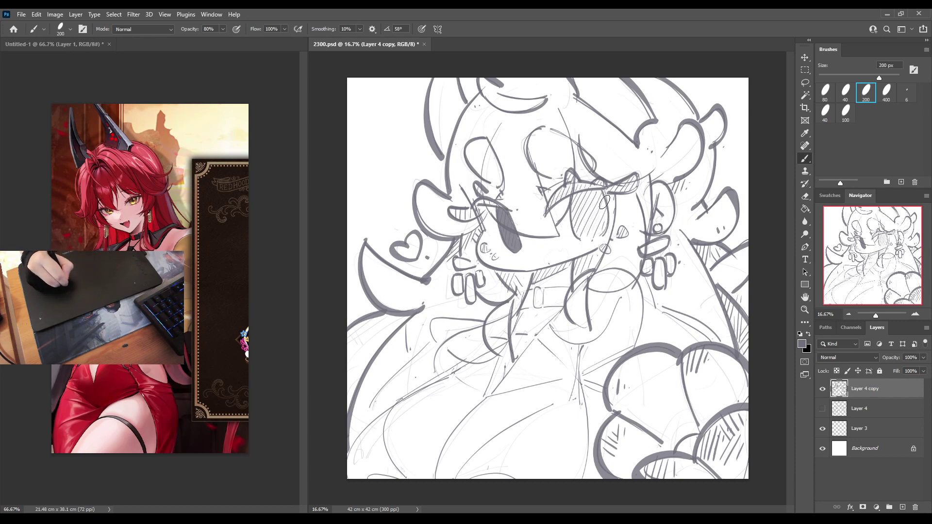
{"action": "mouse_move", "coordinate": [588, 199]}
{"action": "left_mouse_down"}
{"action": "mouse_move", "coordinate": [578, 229]}
{"action": "mouse_move", "coordinate": [601, 199]}
{"action": "mouse_move", "coordinate": [591, 194]}
{"action": "mouse_move", "coordinate": [603, 203]}
{"action": "mouse_move", "coordinate": [576, 226]}
{"action": "mouse_move", "coordinate": [596, 231]}
{"action": "mouse_move", "coordinate": [588, 237]}
{"action": "mouse_move", "coordinate": [605, 213]}
{"action": "mouse_move", "coordinate": [603, 230]}
{"action": "mouse_move", "coordinate": [605, 208]}
{"action": "left_mouse_up"}
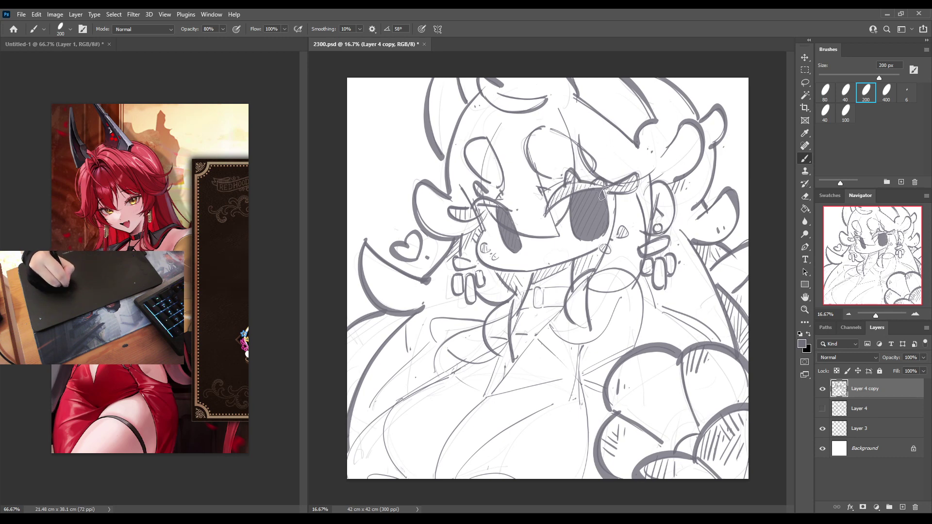
{"action": "key", "text": "ctrl+shift+h"}
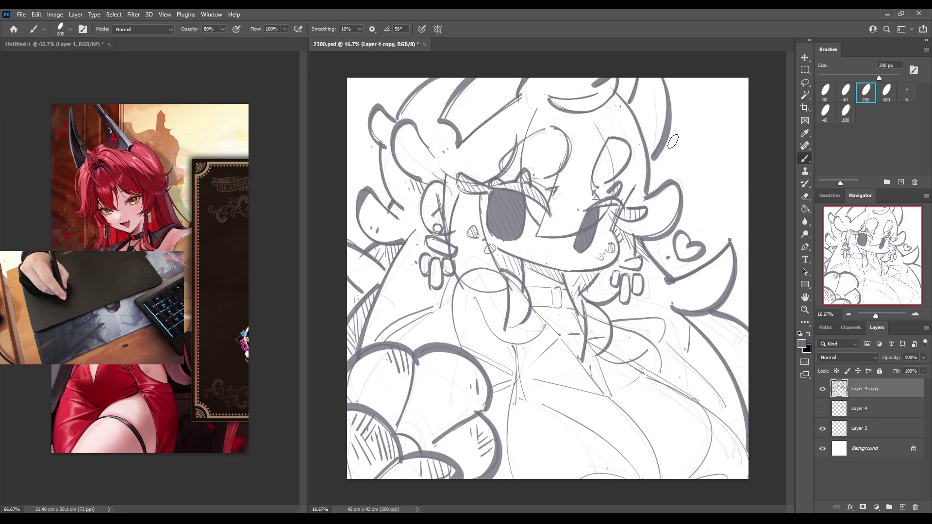
{"action": "key", "text": "ctrl+shift+h"}
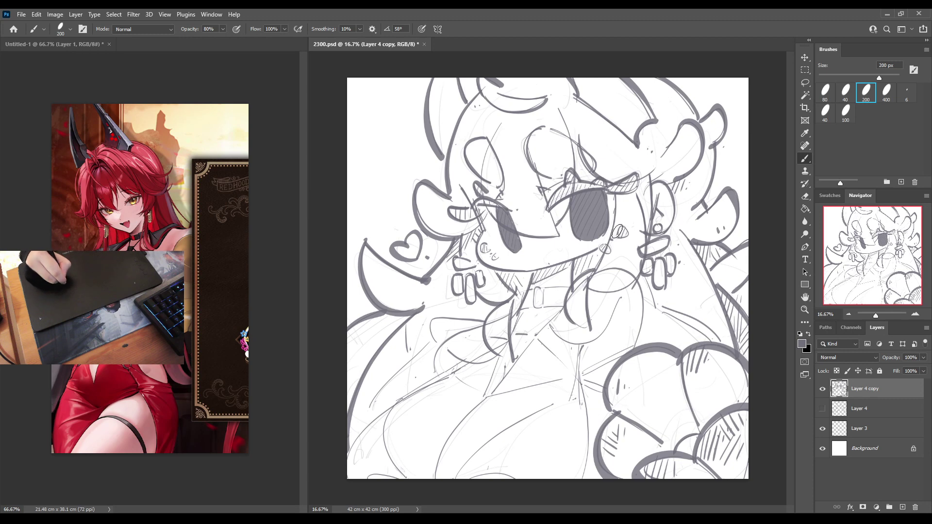
{"action": "left_click_drag", "start_coordinate": [606, 246], "coordinate": [611, 248]}
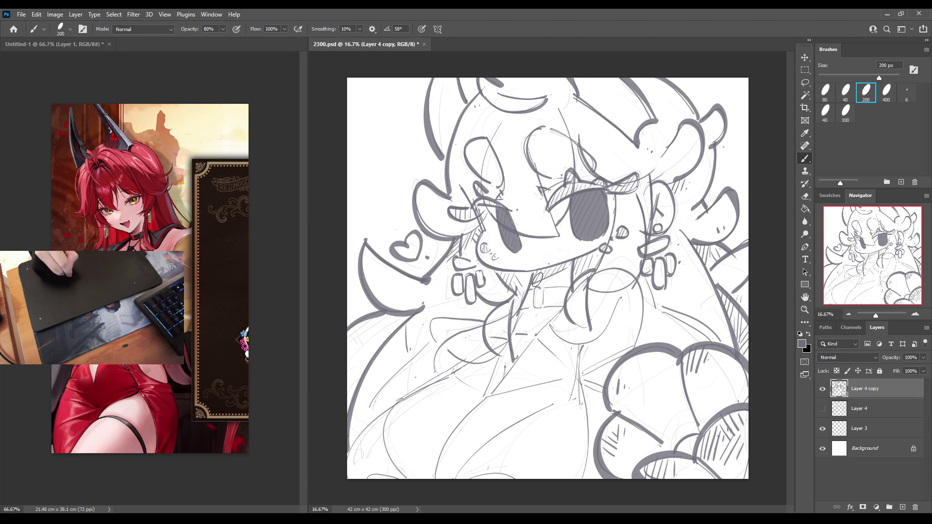
Fill the shadow beneath the chin and outline the choker with its buckle around the neck.
{"action": "left_click_drag", "start_coordinate": [537, 279], "coordinate": [565, 266]}
{"action": "key", "text": "ctrl+z"}
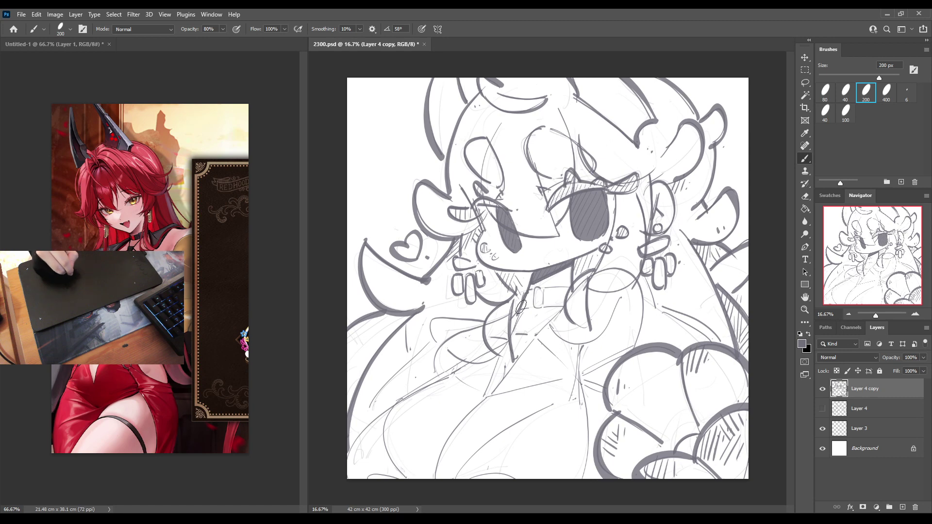
{"action": "mouse_move", "coordinate": [521, 312]}
{"action": "left_mouse_down"}
{"action": "mouse_move", "coordinate": [536, 287]}
{"action": "mouse_move", "coordinate": [544, 307]}
{"action": "left_mouse_up"}
{"action": "mouse_move", "coordinate": [544, 307]}
{"action": "left_mouse_down"}
{"action": "mouse_move", "coordinate": [558, 308]}
{"action": "mouse_move", "coordinate": [567, 280]}
{"action": "left_mouse_up"}
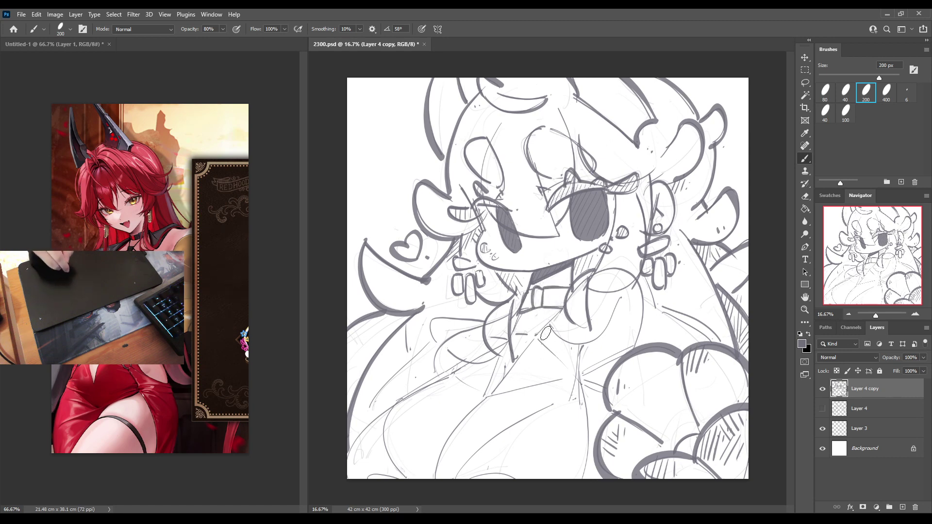
Strengthen the curled hair lock under the neck and the far-side hair strands sweeping over the shoulder down to the arm.
{"action": "mouse_move", "coordinate": [538, 337]}
{"action": "left_mouse_down"}
{"action": "mouse_move", "coordinate": [555, 319]}
{"action": "mouse_move", "coordinate": [613, 324]}
{"action": "mouse_move", "coordinate": [626, 291]}
{"action": "left_mouse_up"}
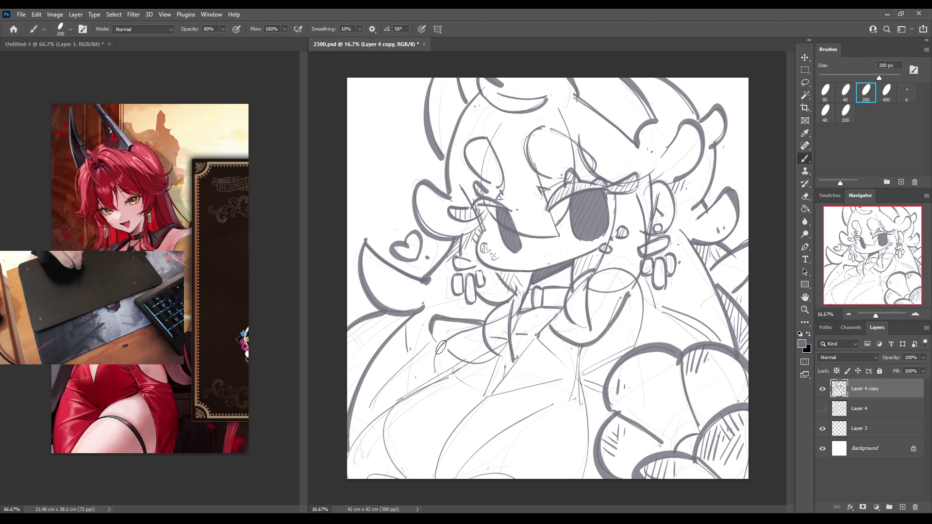
{"action": "mouse_move", "coordinate": [483, 320]}
{"action": "left_mouse_down"}
{"action": "mouse_move", "coordinate": [453, 316]}
{"action": "mouse_move", "coordinate": [369, 415]}
{"action": "left_mouse_up"}
{"action": "left_click_drag", "start_coordinate": [442, 342], "coordinate": [502, 342]}
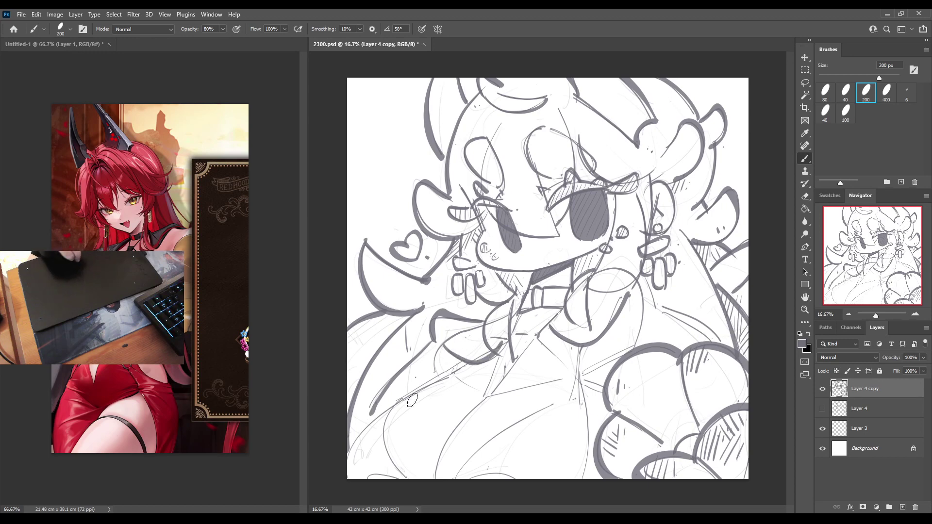
{"action": "left_click_drag", "start_coordinate": [354, 443], "coordinate": [456, 363]}
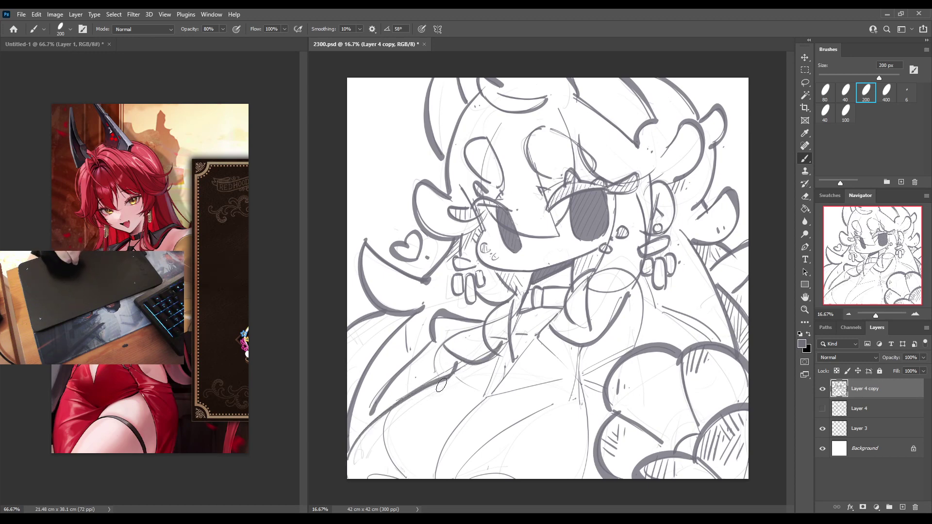
Outline the triangular neckline panels below the collar and the upper chest contour descending from them.
{"action": "left_click_drag", "start_coordinate": [434, 474], "coordinate": [490, 396]}
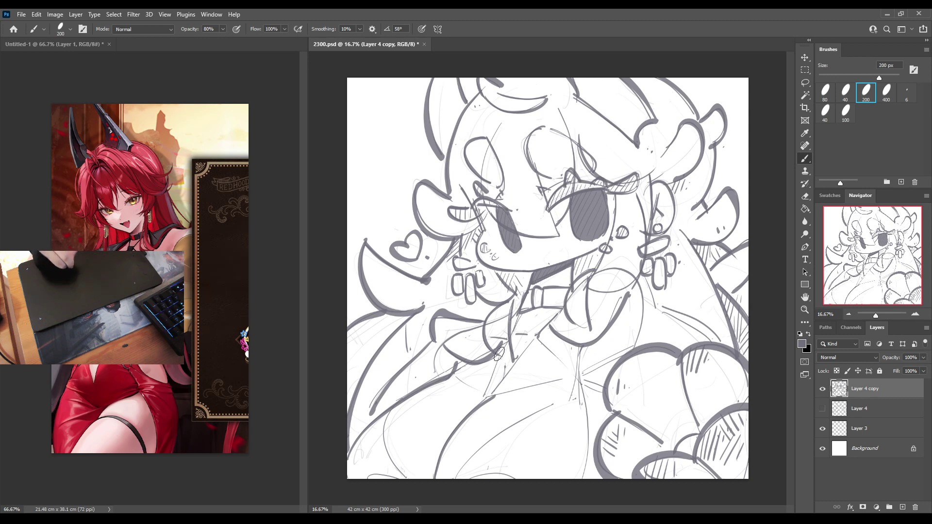
{"action": "mouse_move", "coordinate": [500, 353]}
{"action": "left_mouse_down"}
{"action": "mouse_move", "coordinate": [486, 398]}
{"action": "mouse_move", "coordinate": [550, 323]}
{"action": "left_mouse_up"}
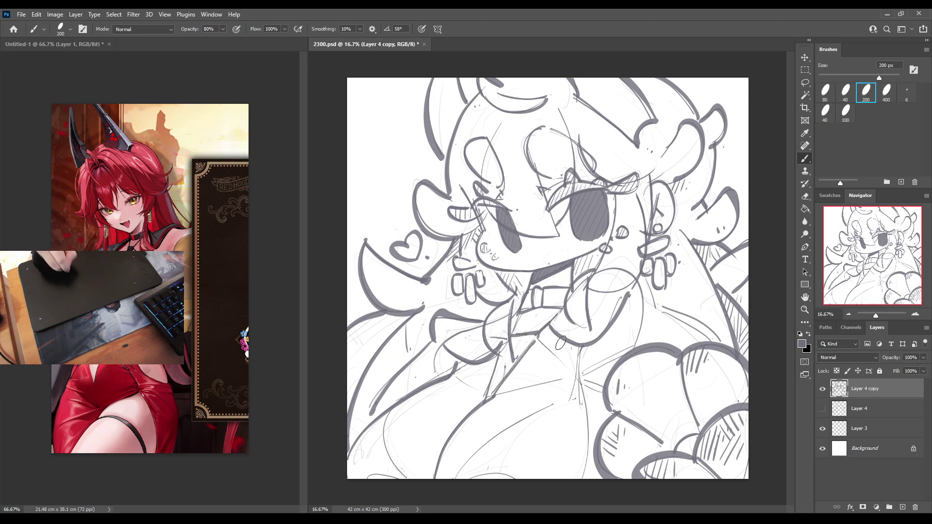
{"action": "left_click_drag", "start_coordinate": [498, 395], "coordinate": [570, 373]}
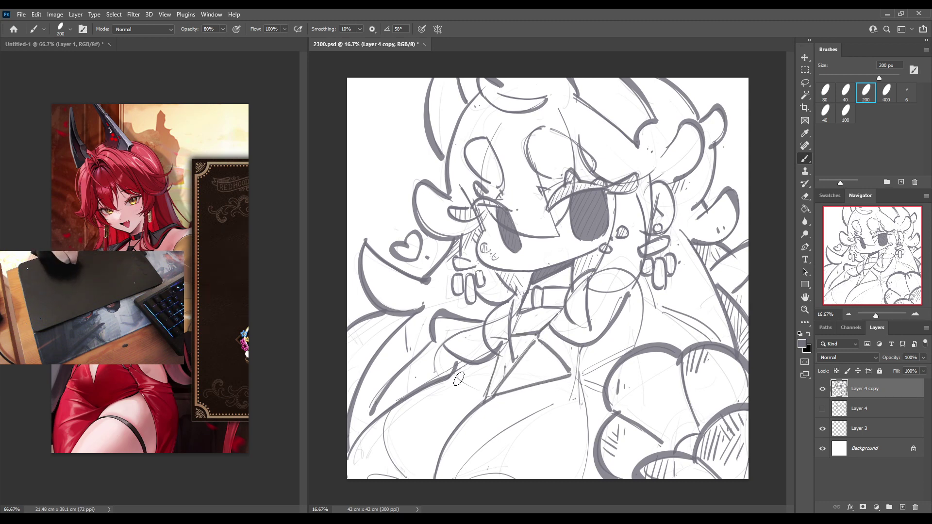
{"action": "left_click_drag", "start_coordinate": [458, 378], "coordinate": [487, 385]}
Strengthen the curved bust contours on both sides of the chest, redrawing the near-side curve once.
{"action": "left_click_drag", "start_coordinate": [451, 480], "coordinate": [569, 405]}
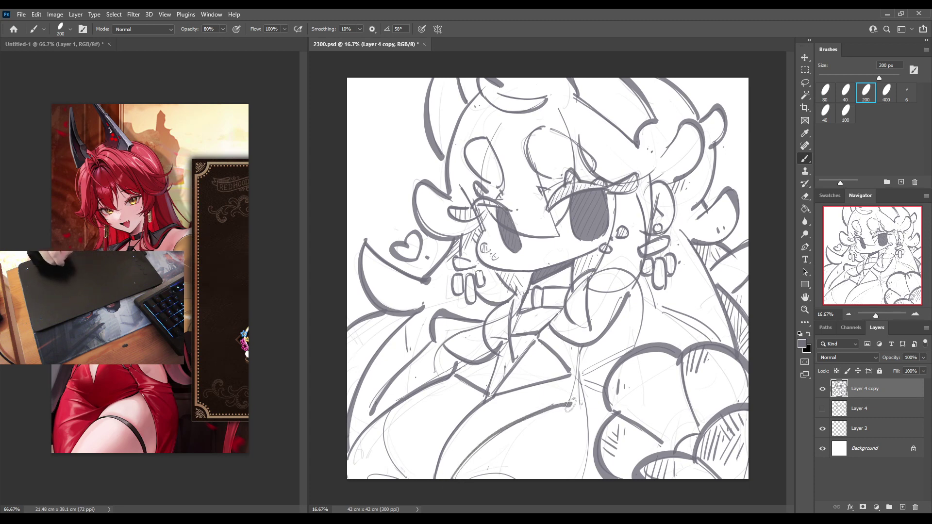
{"action": "key", "text": "ctrl+z"}
{"action": "left_click_drag", "start_coordinate": [455, 479], "coordinate": [567, 405]}
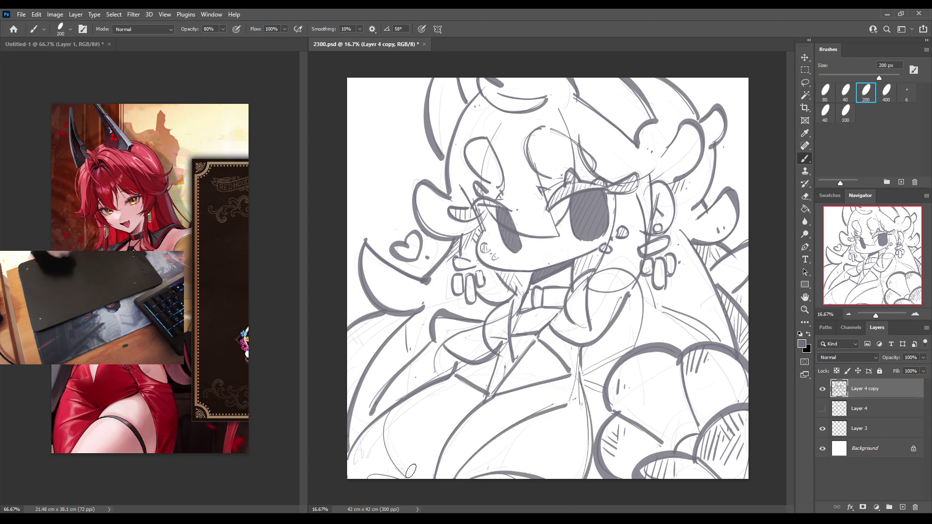
{"action": "left_click_drag", "start_coordinate": [392, 407], "coordinate": [390, 473]}
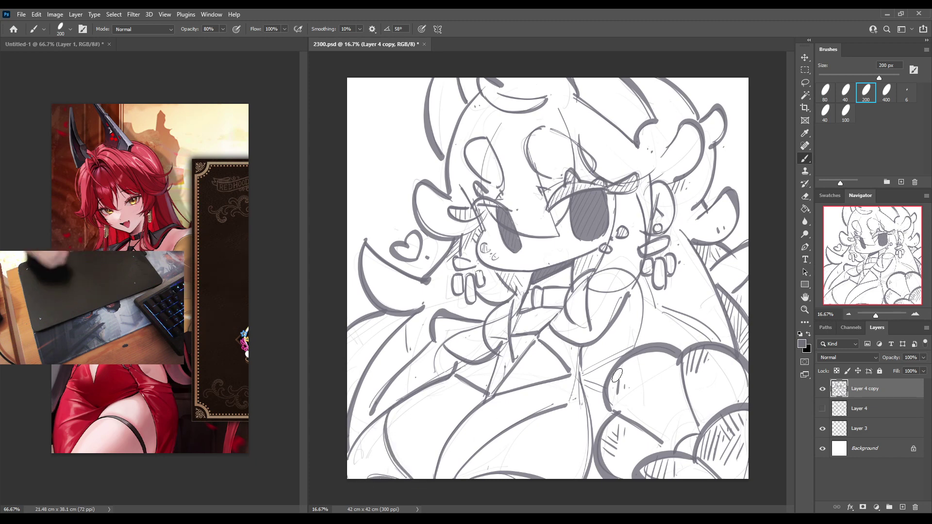
Thicken the near-side chest line above the flower and the shoulder and hair lines below the near-side earring.
{"action": "mouse_move", "coordinate": [583, 372]}
{"action": "left_mouse_down"}
{"action": "mouse_move", "coordinate": [632, 347]}
{"action": "mouse_move", "coordinate": [606, 390]}
{"action": "left_mouse_up"}
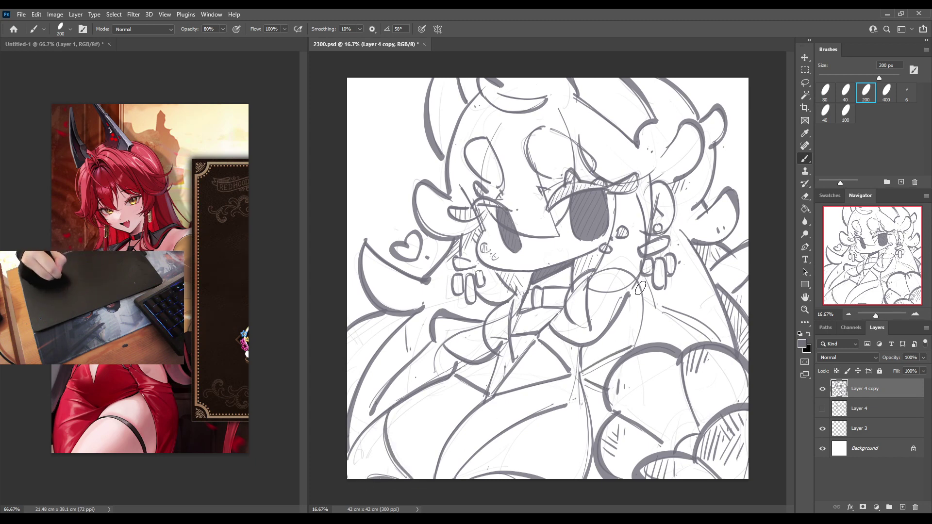
{"action": "left_click_drag", "start_coordinate": [638, 289], "coordinate": [637, 344]}
{"action": "left_click_drag", "start_coordinate": [645, 280], "coordinate": [656, 307]}
{"action": "left_click_drag", "start_coordinate": [656, 304], "coordinate": [731, 341]}
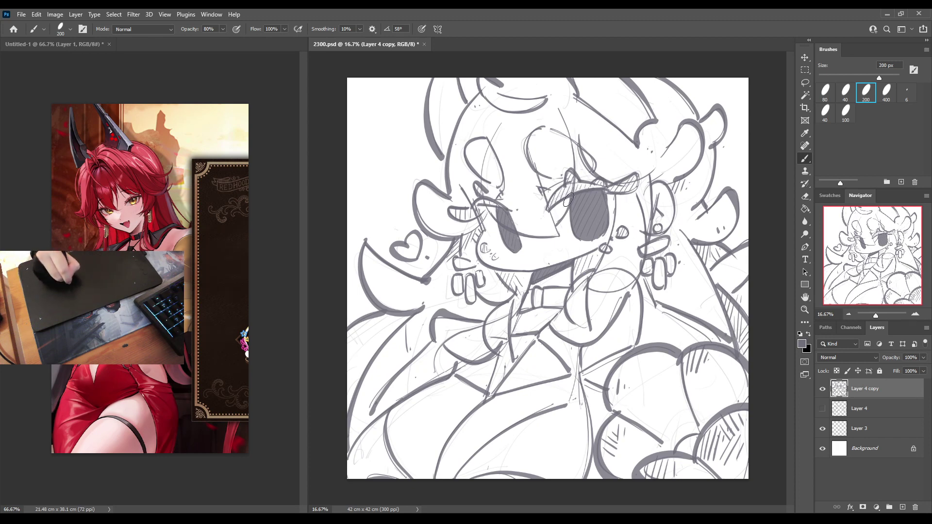
Strengthen the upper lash lines of both eyes and check the face in a mirrored view.
{"action": "left_click_drag", "start_coordinate": [624, 194], "coordinate": [639, 195]}
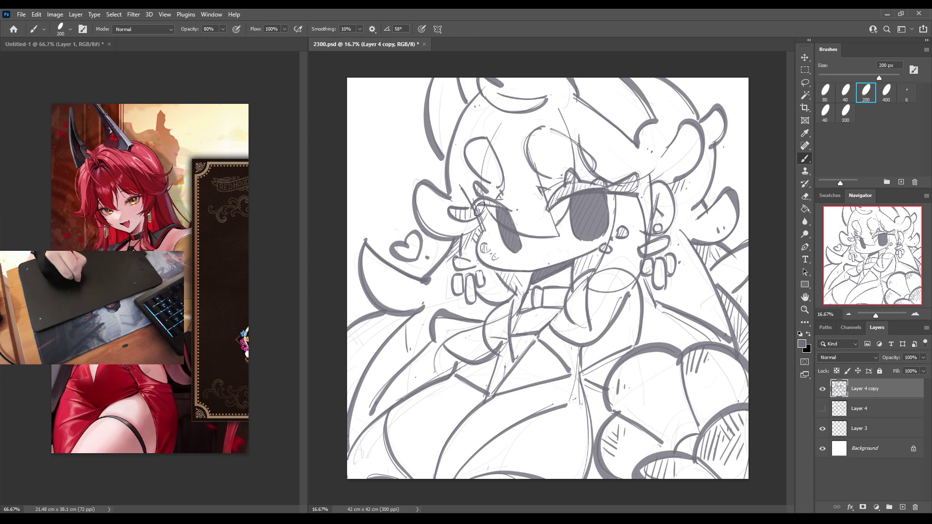
{"action": "left_click_drag", "start_coordinate": [470, 207], "coordinate": [506, 209]}
{"action": "key", "text": "F2"}
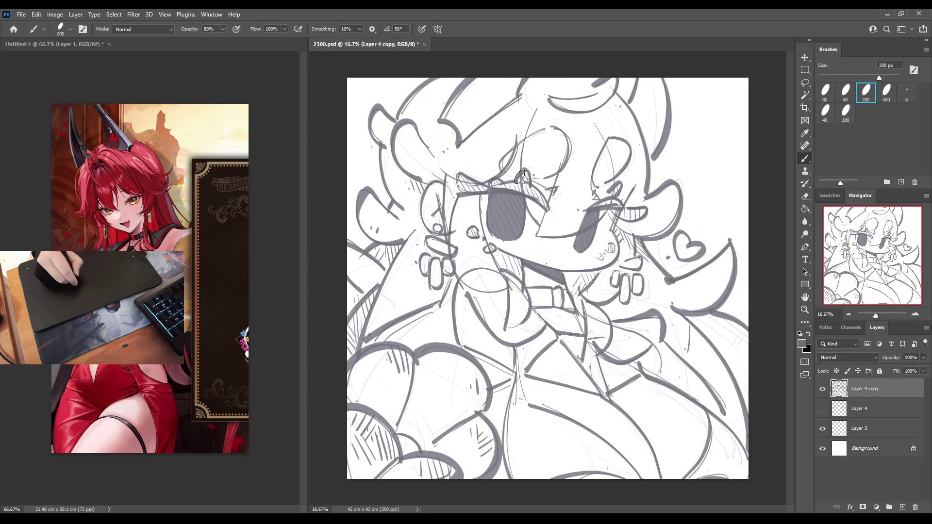
{"action": "key", "text": "ctrl+shift+h"}
{"action": "key", "text": "e"}
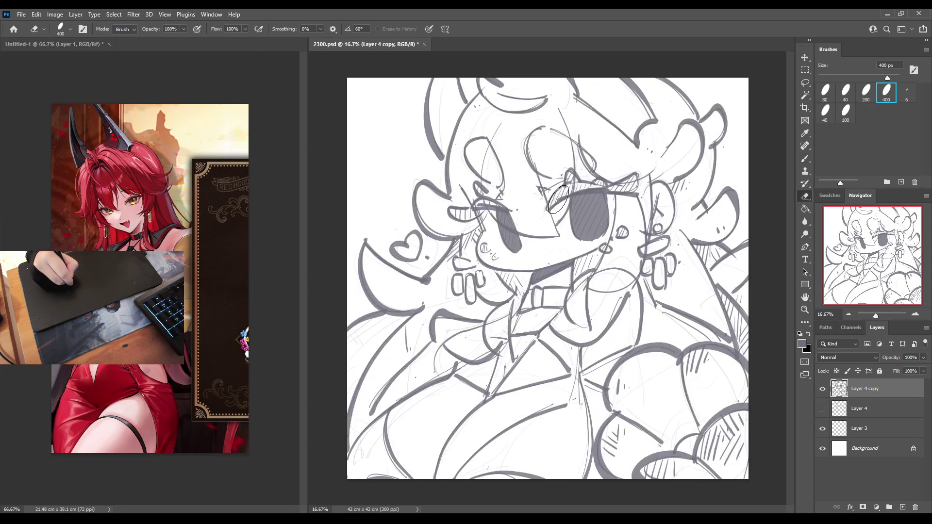
{"action": "key", "text": "b"}
{"action": "left_click_drag", "start_coordinate": [552, 201], "coordinate": [563, 194]}
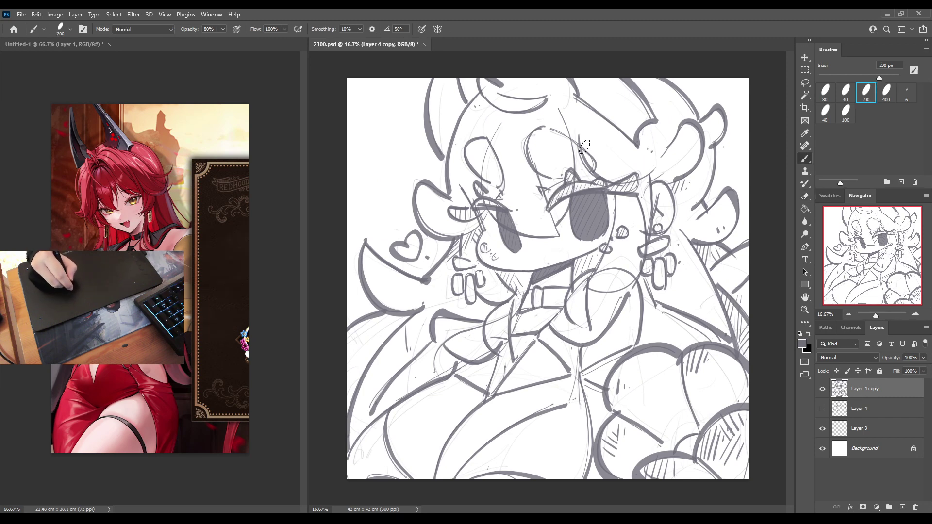
{"action": "key", "text": "e"}
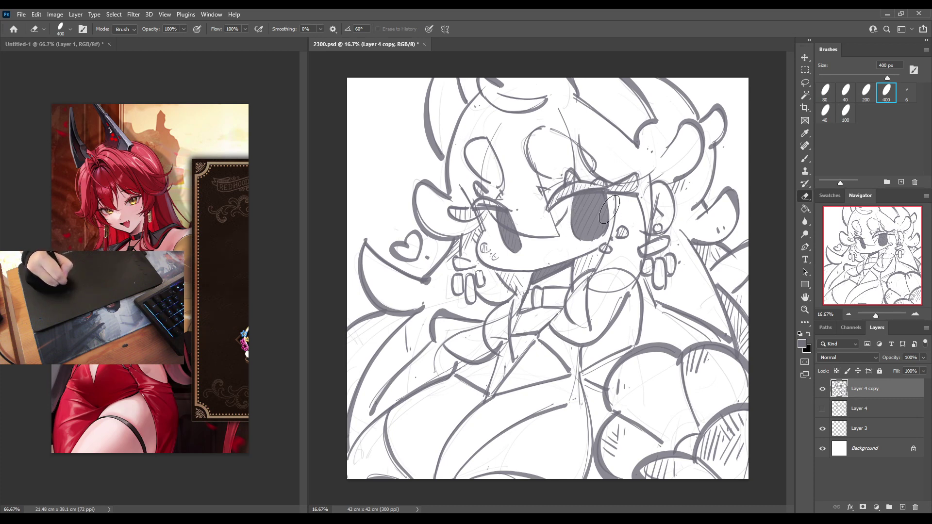
{"action": "key", "text": "b"}
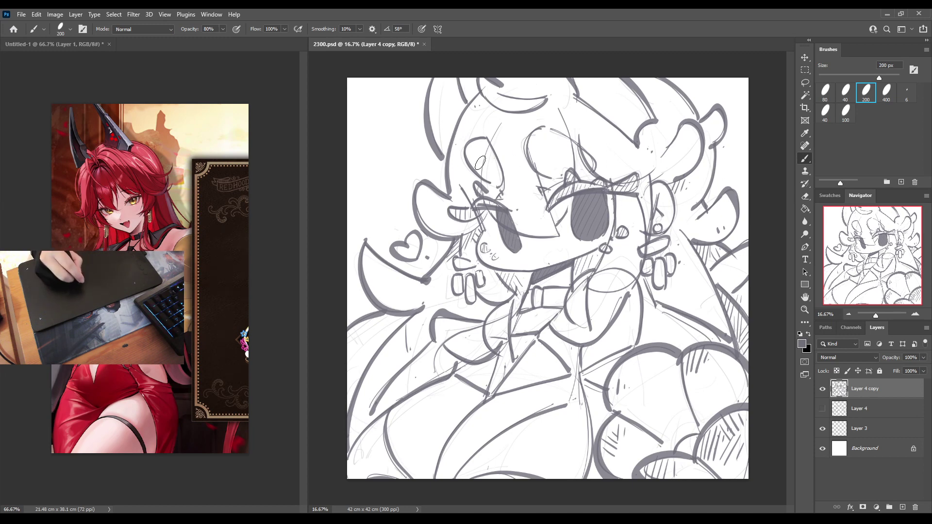
{"action": "key", "text": "ctrl+shift+h"}
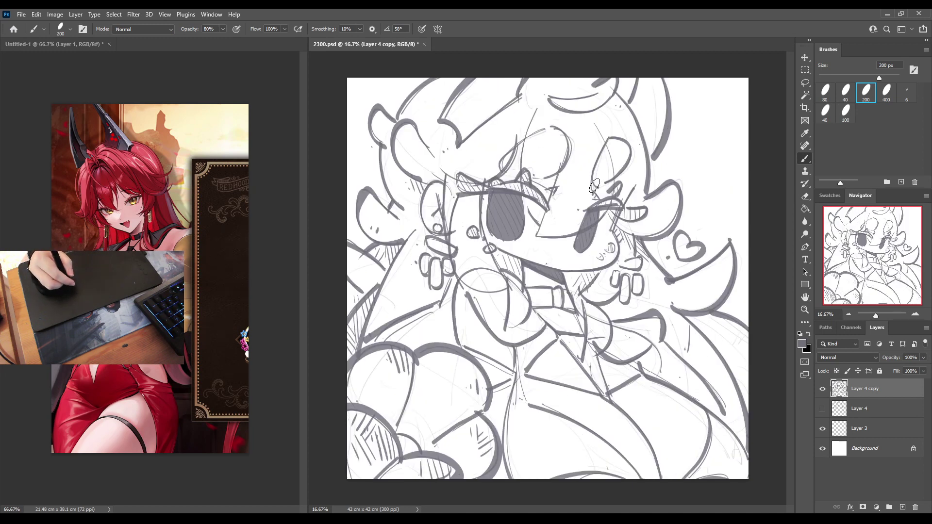
{"action": "key", "text": "h"}
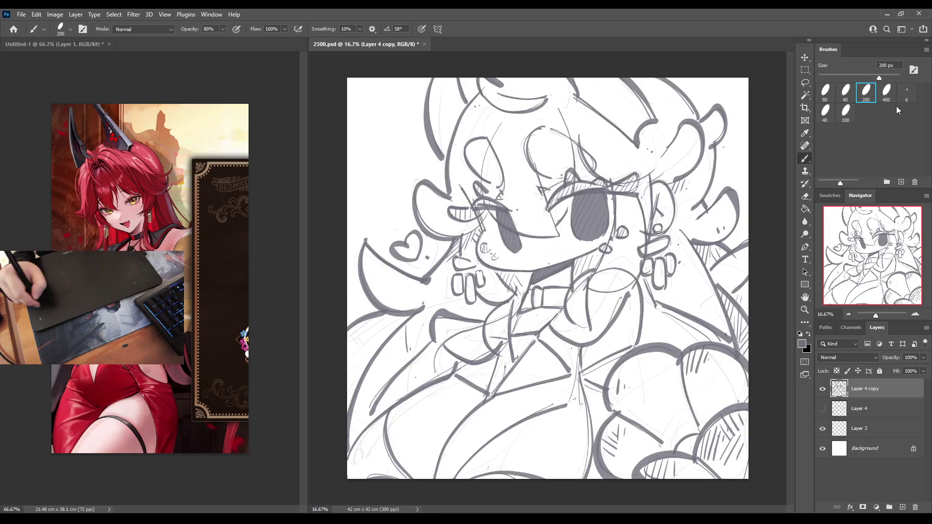
Thicken the outer hair silhouette on both sides of the character with the 400 px brush, undoing the stroke near the far-side arm.
{"action": "left_click", "coordinate": [887, 93]}
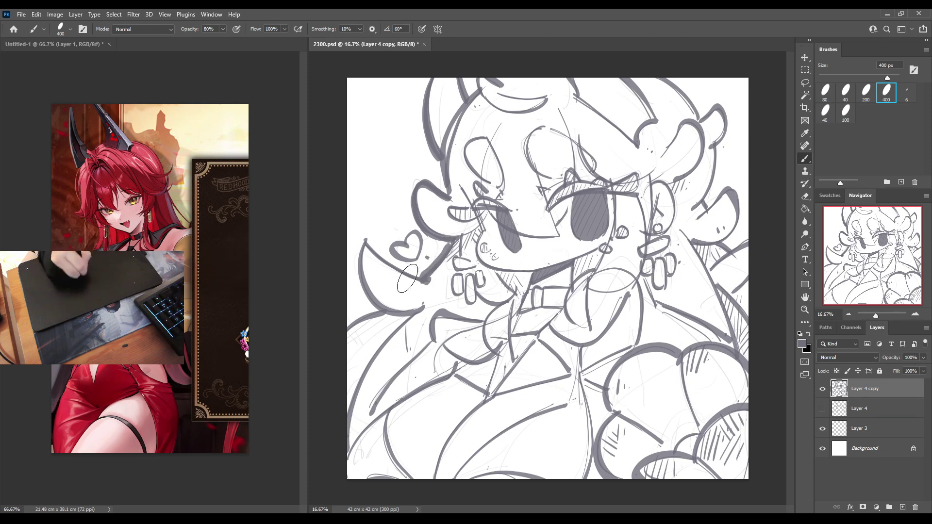
{"action": "mouse_move", "coordinate": [364, 245]}
{"action": "left_mouse_down"}
{"action": "mouse_move", "coordinate": [428, 280]}
{"action": "mouse_move", "coordinate": [387, 313]}
{"action": "left_mouse_up"}
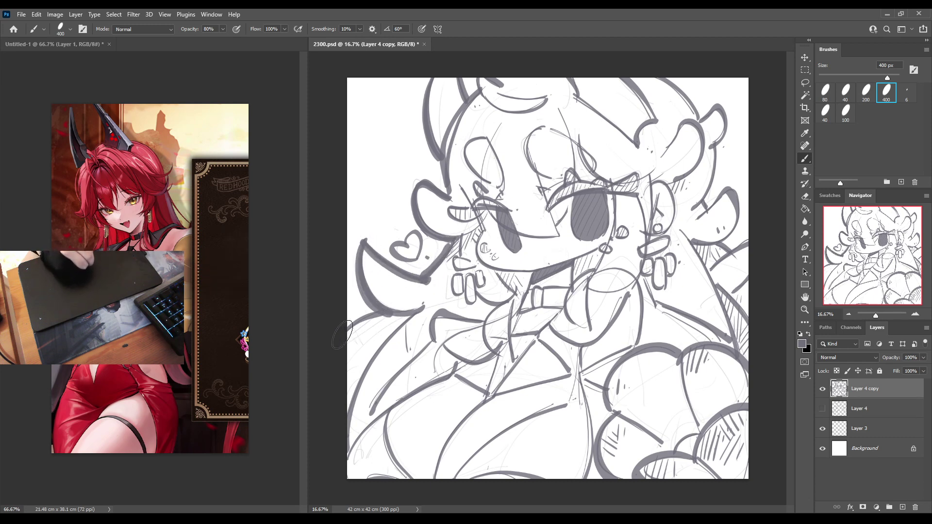
{"action": "left_click_drag", "start_coordinate": [341, 339], "coordinate": [407, 307]}
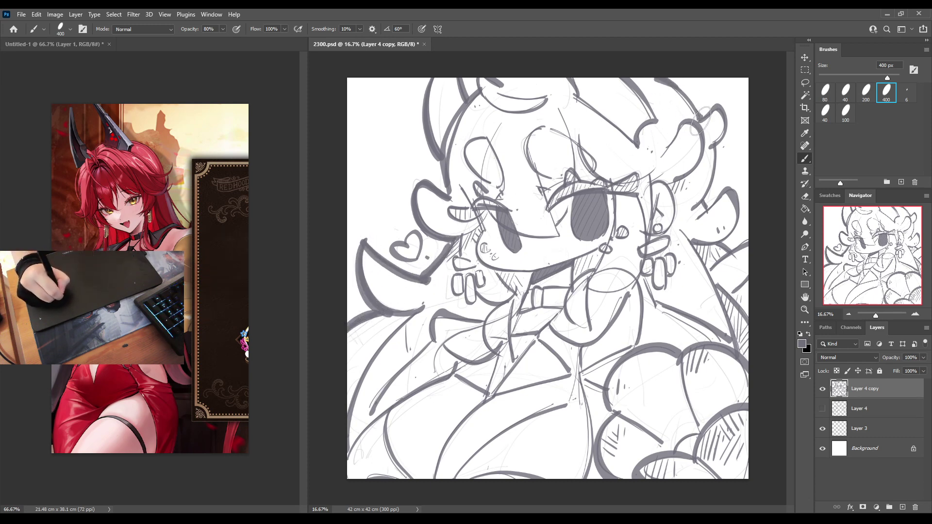
{"action": "mouse_move", "coordinate": [701, 122]}
{"action": "left_mouse_down"}
{"action": "mouse_move", "coordinate": [718, 175]}
{"action": "mouse_move", "coordinate": [699, 213]}
{"action": "mouse_move", "coordinate": [728, 194]}
{"action": "mouse_move", "coordinate": [740, 248]}
{"action": "mouse_move", "coordinate": [725, 254]}
{"action": "mouse_move", "coordinate": [750, 237]}
{"action": "left_mouse_up"}
{"action": "mouse_move", "coordinate": [747, 350]}
{"action": "left_mouse_down"}
{"action": "mouse_move", "coordinate": [733, 316]}
{"action": "mouse_move", "coordinate": [741, 289]}
{"action": "left_mouse_up"}
{"action": "mouse_move", "coordinate": [724, 286]}
{"action": "left_mouse_down"}
{"action": "mouse_move", "coordinate": [752, 325]}
{"action": "mouse_move", "coordinate": [739, 291]}
{"action": "mouse_move", "coordinate": [757, 274]}
{"action": "mouse_move", "coordinate": [747, 301]}
{"action": "left_mouse_up"}
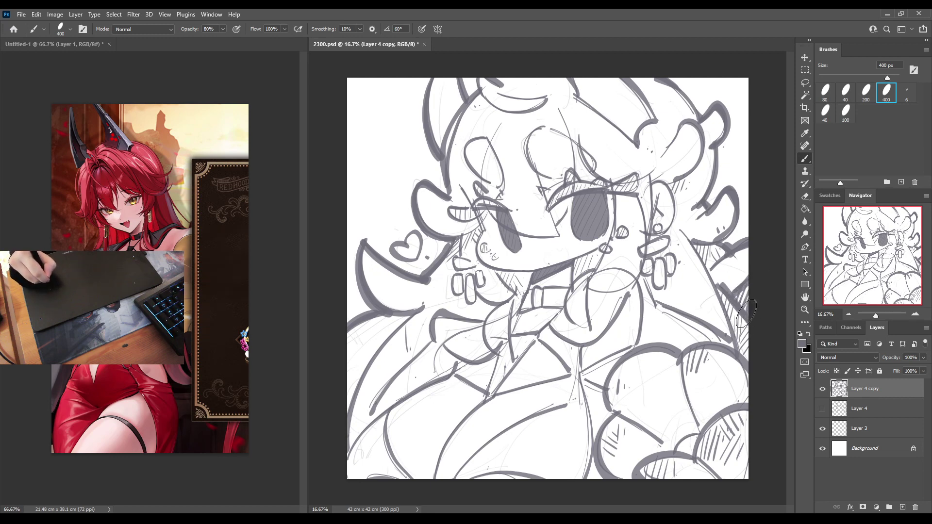
{"action": "left_click_drag", "start_coordinate": [347, 458], "coordinate": [432, 390]}
{"action": "key", "text": "ctrl+z"}
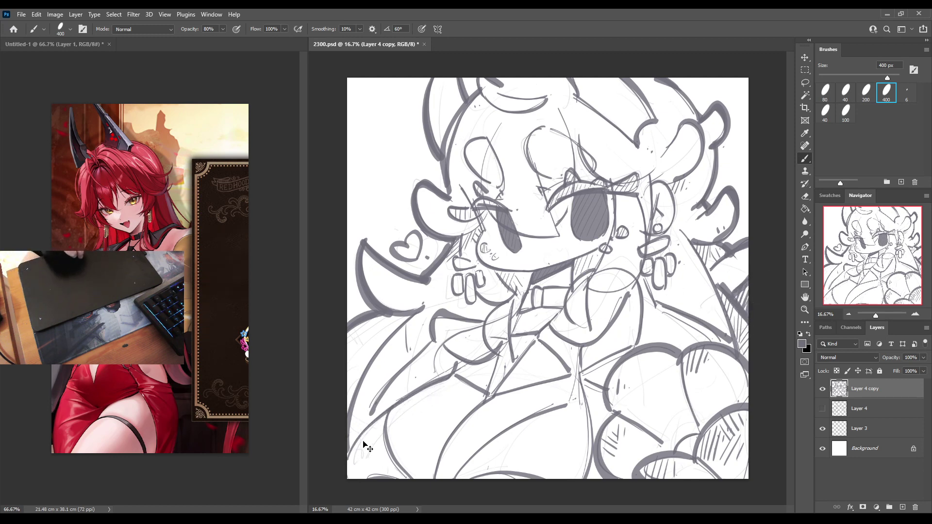
Thicken the lower shoulder contour and the near-side chest line, and add short strokes and dots to the ornament atop the head.
{"action": "mouse_move", "coordinate": [349, 459]}
{"action": "left_mouse_down"}
{"action": "mouse_move", "coordinate": [371, 424]}
{"action": "mouse_move", "coordinate": [449, 374]}
{"action": "left_mouse_up"}
{"action": "left_click_drag", "start_coordinate": [581, 380], "coordinate": [587, 480]}
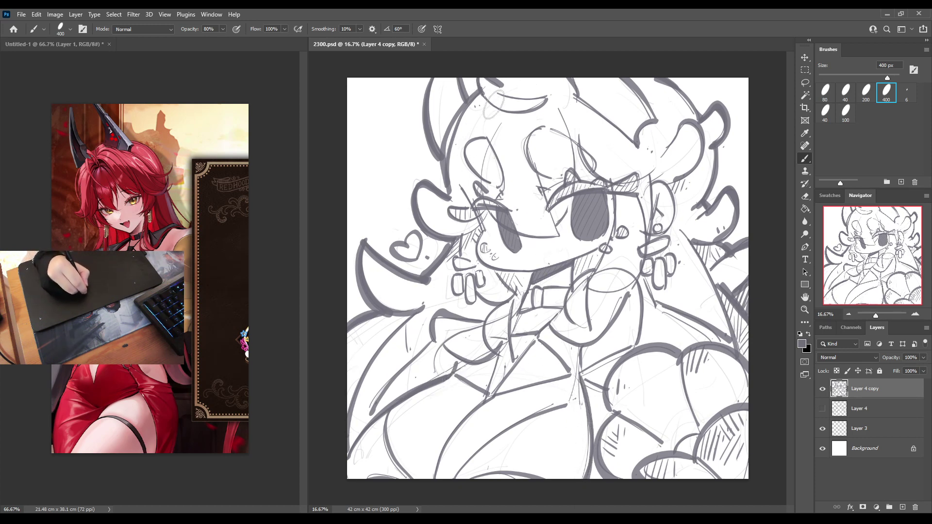
{"action": "left_click_drag", "start_coordinate": [508, 82], "coordinate": [507, 92]}
{"action": "left_click_drag", "start_coordinate": [517, 79], "coordinate": [513, 90]}
{"action": "left_click", "coordinate": [531, 85]}
{"action": "left_click", "coordinate": [539, 84]}
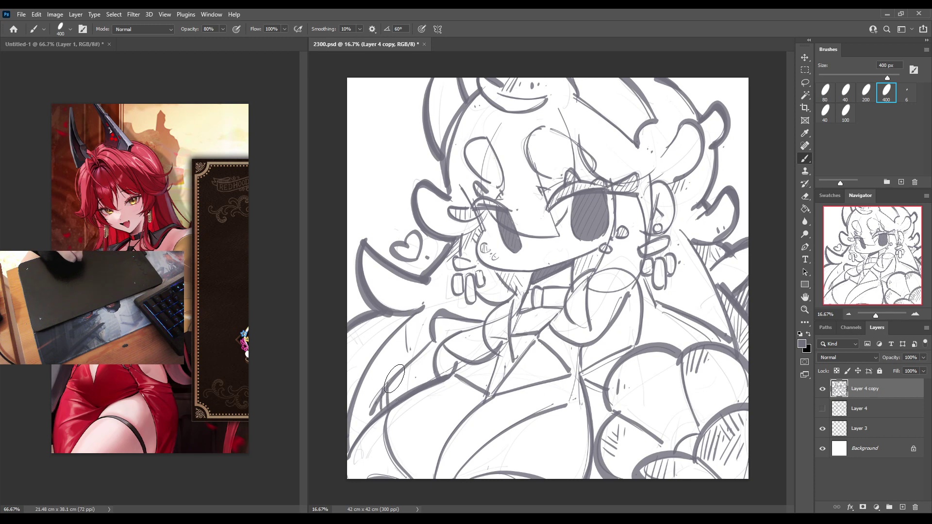
Check the sketch mirrored, thicken the oval shape below the chin and add short hatch lines to the near-side hair.
{"action": "key", "text": "ctrl+shift+h"}
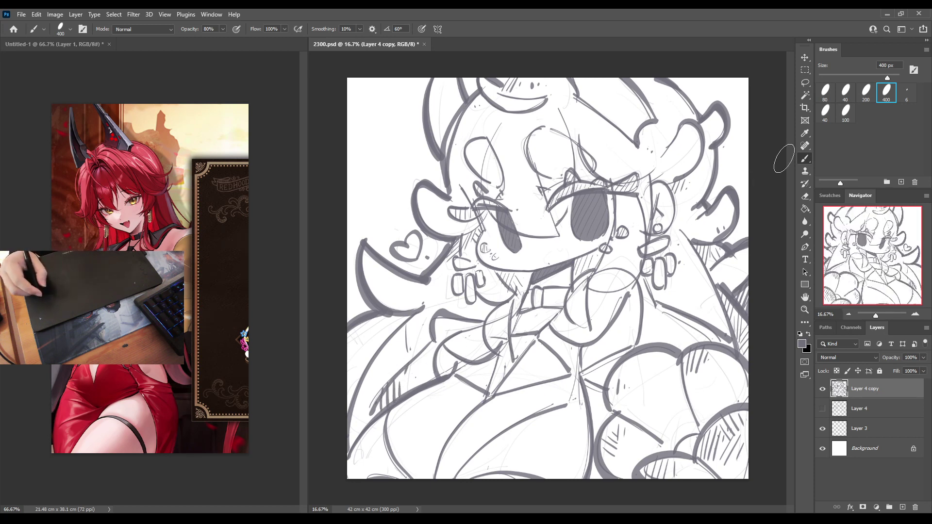
{"action": "key", "text": "ctrl+shift+h"}
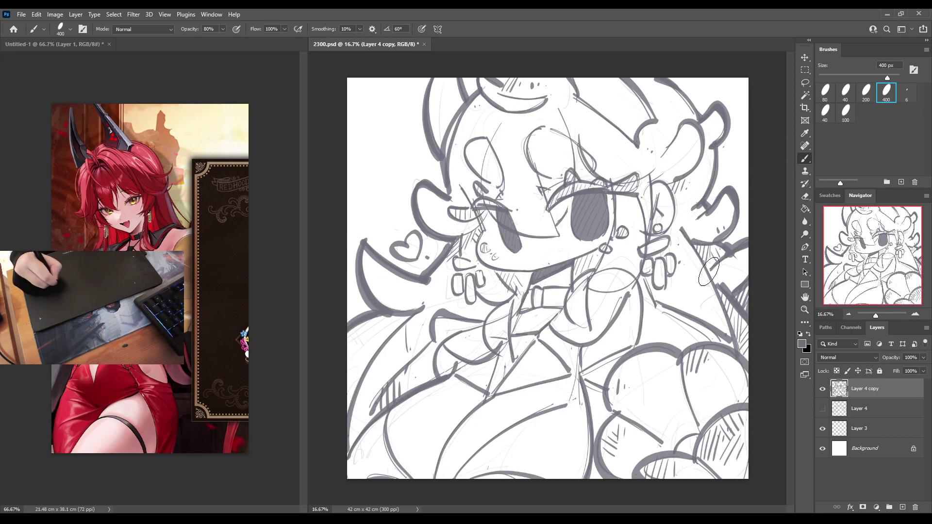
{"action": "mouse_move", "coordinate": [585, 281]}
{"action": "left_mouse_down"}
{"action": "mouse_move", "coordinate": [627, 280]}
{"action": "mouse_move", "coordinate": [642, 264]}
{"action": "mouse_move", "coordinate": [625, 318]}
{"action": "mouse_move", "coordinate": [646, 299]}
{"action": "mouse_move", "coordinate": [646, 278]}
{"action": "mouse_move", "coordinate": [646, 304]}
{"action": "left_mouse_up"}
{"action": "left_click_drag", "start_coordinate": [706, 303], "coordinate": [707, 313]}
{"action": "left_click_drag", "start_coordinate": [715, 304], "coordinate": [714, 315]}
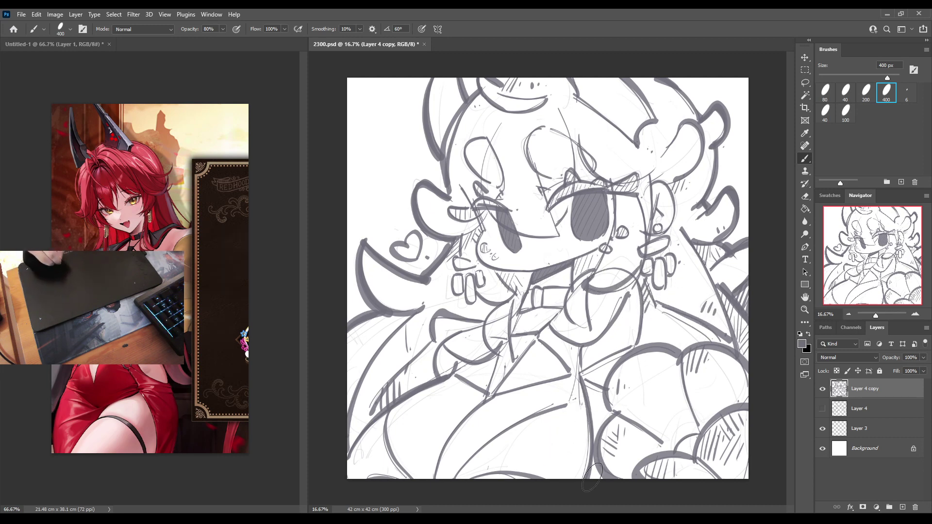
Add small accent marks and a cross on the chest and another cross on the far-side shoulder, checking the mirrored view.
{"action": "left_click_drag", "start_coordinate": [569, 472], "coordinate": [572, 476]}
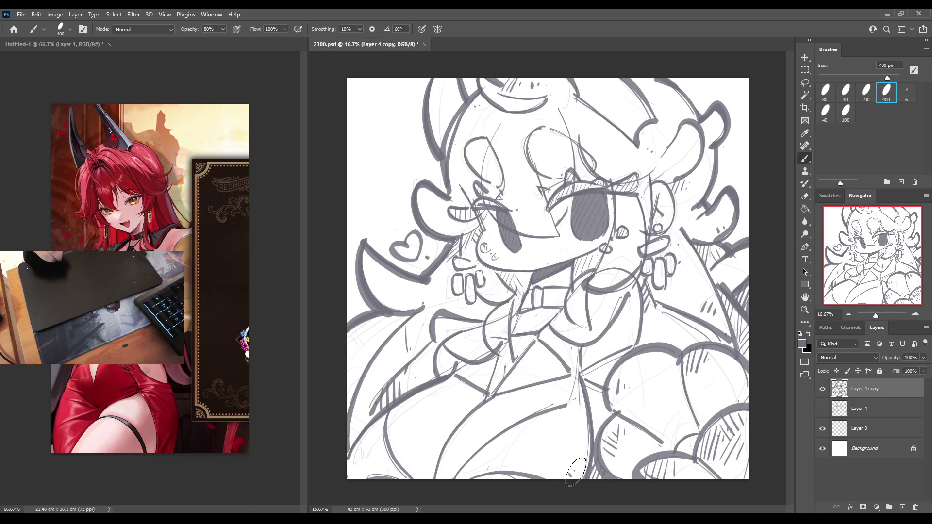
{"action": "mouse_move", "coordinate": [574, 406]}
{"action": "left_mouse_down"}
{"action": "mouse_move", "coordinate": [583, 414]}
{"action": "mouse_move", "coordinate": [573, 416]}
{"action": "left_mouse_up"}
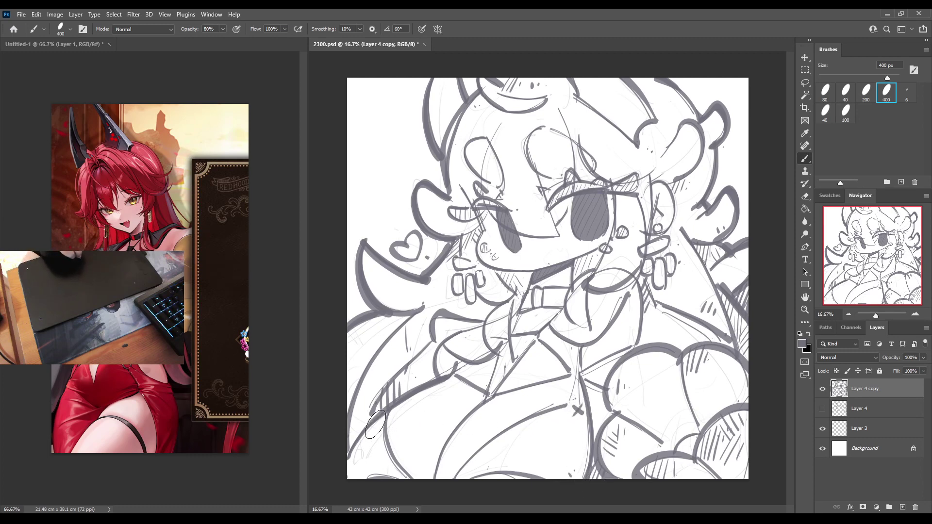
{"action": "left_click_drag", "start_coordinate": [373, 424], "coordinate": [379, 427]}
{"action": "left_click_drag", "start_coordinate": [379, 424], "coordinate": [374, 428]}
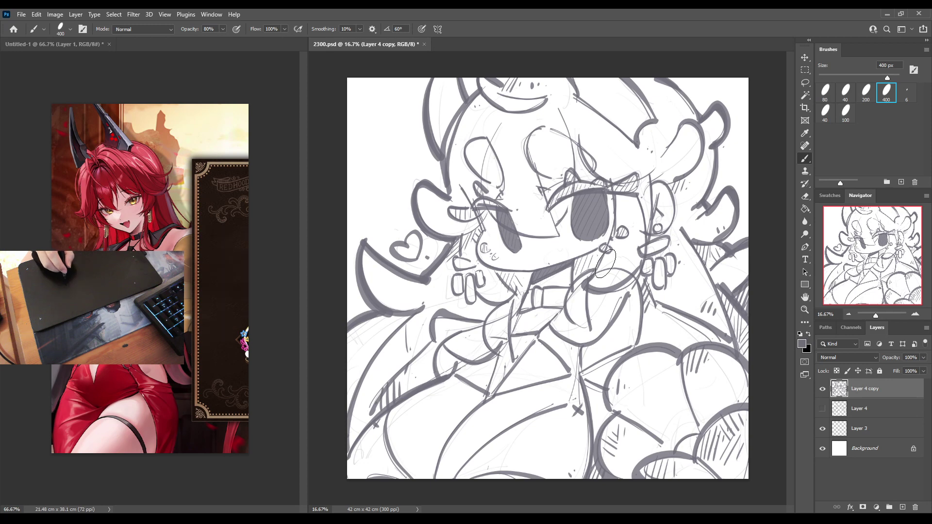
{"action": "key", "text": "ctrl+shift+h"}
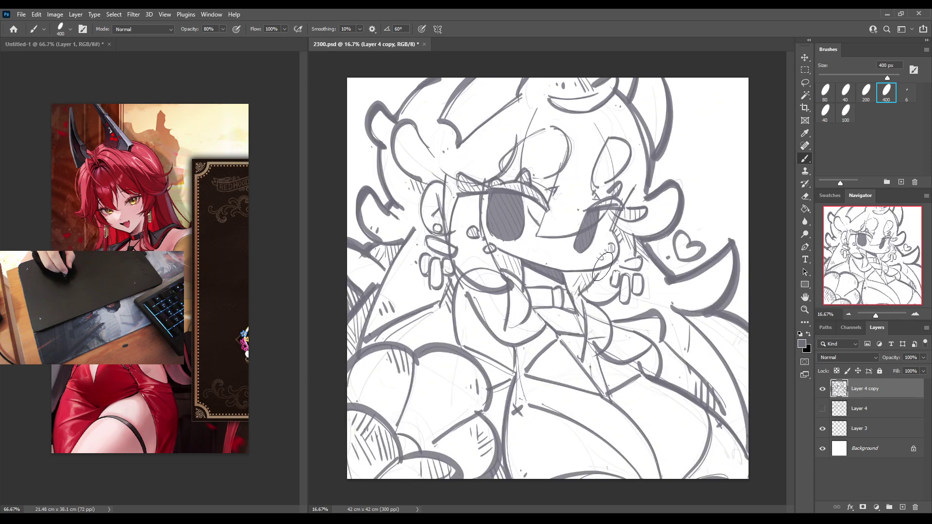
{"action": "key", "text": "h"}
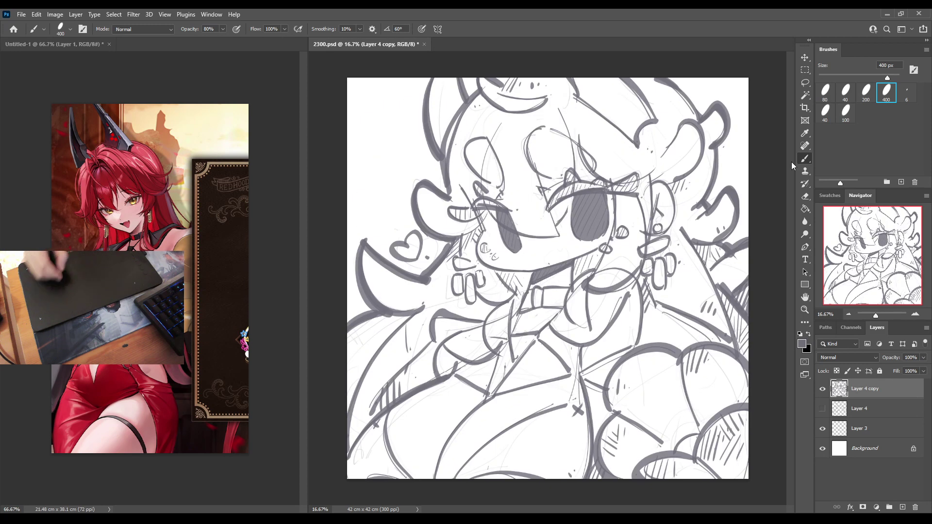
Switch to the 200 px brush, compare the sketch with its mirrored view and save the document.
{"action": "left_click", "coordinate": [869, 96]}
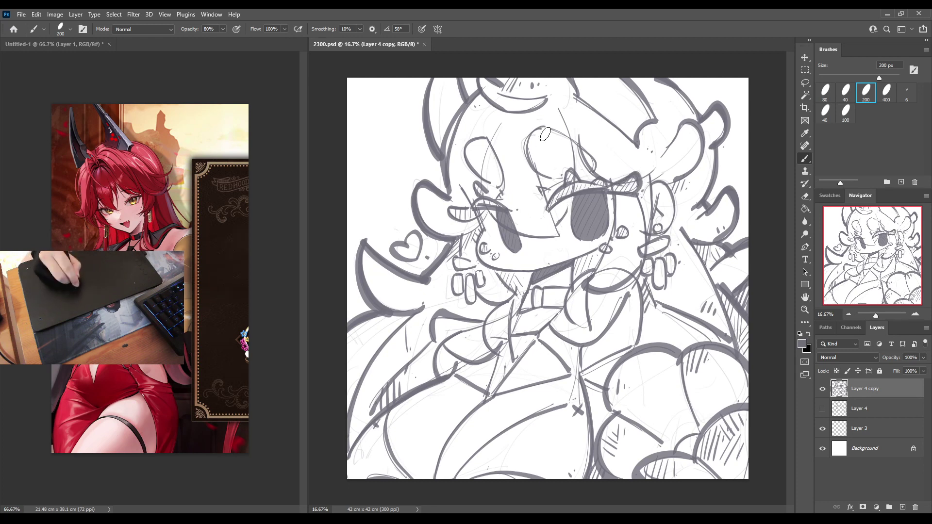
{"action": "key", "text": "ctrl+shift+h"}
{"action": "key", "text": "ctrl+shift+h"}
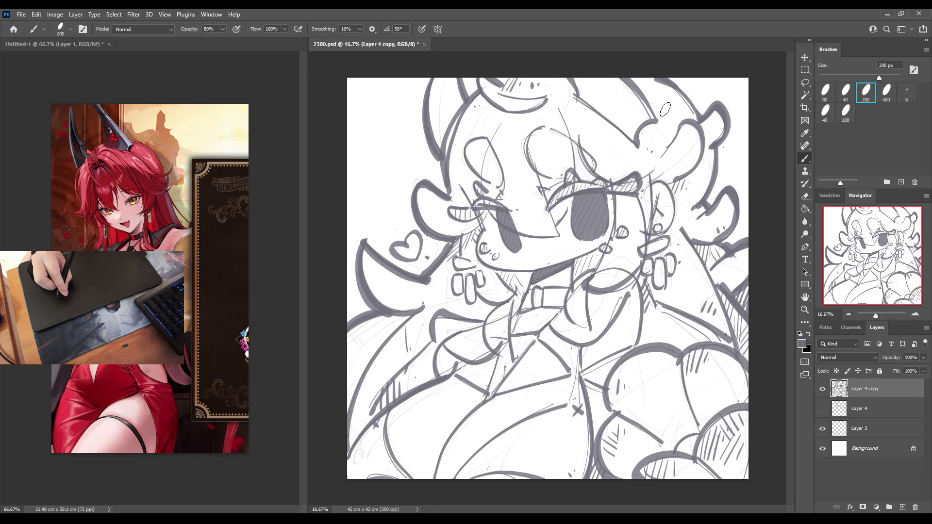
{"action": "key", "text": "ctrl+s"}
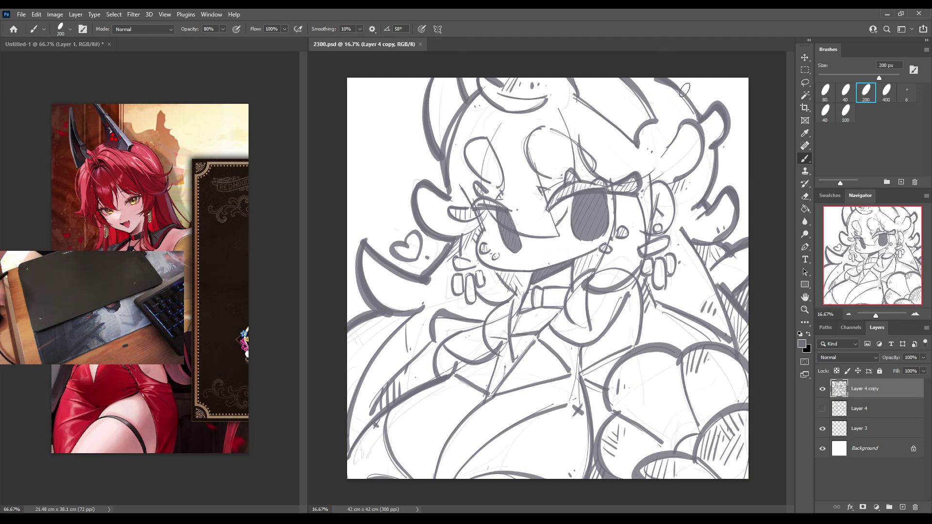
Strengthen the bang outlines above both eyes and add short hatch strokes on the forehead hair.
{"action": "left_click_drag", "start_coordinate": [528, 132], "coordinate": [588, 144]}
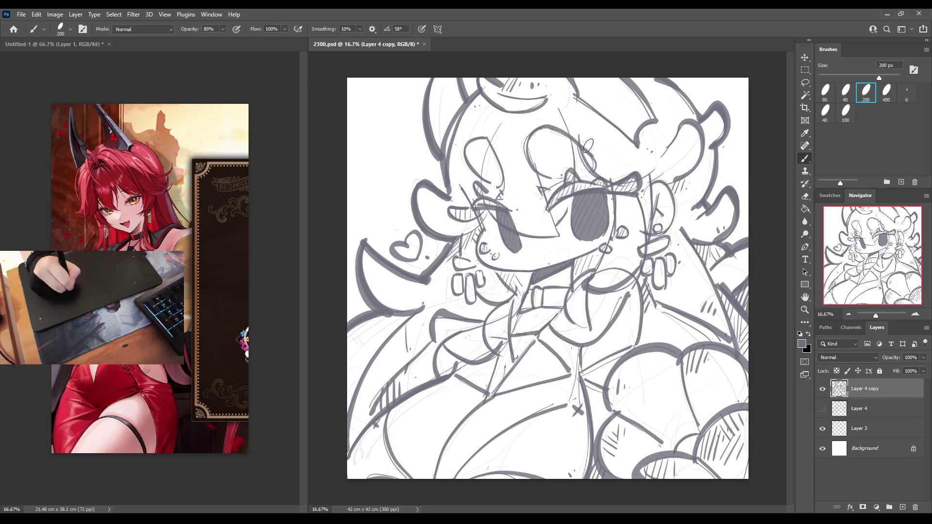
{"action": "left_click_drag", "start_coordinate": [557, 106], "coordinate": [574, 175]}
{"action": "left_click_drag", "start_coordinate": [507, 120], "coordinate": [483, 185]}
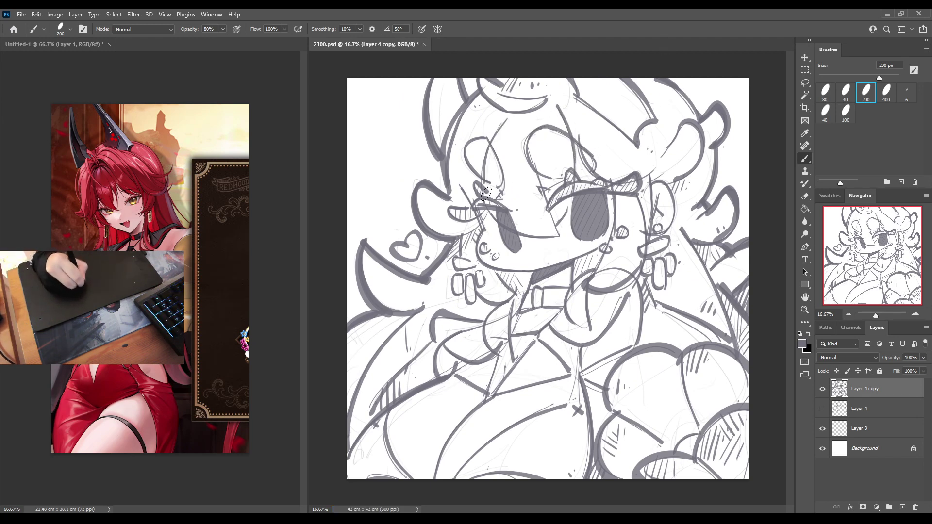
{"action": "left_click_drag", "start_coordinate": [475, 107], "coordinate": [470, 116]}
{"action": "left_click_drag", "start_coordinate": [479, 108], "coordinate": [478, 118]}
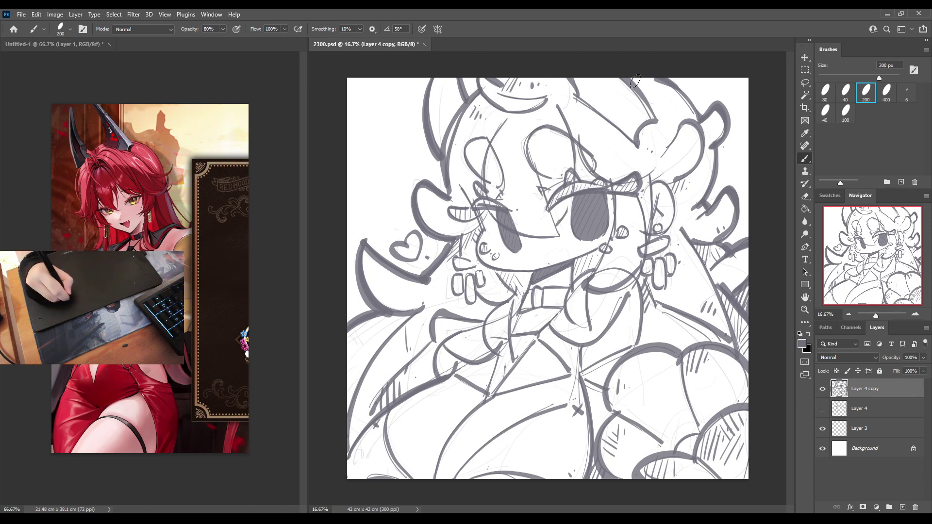
Hatch the upper near-side hair along the canvas edge and finish it with two small dots.
{"action": "left_click_drag", "start_coordinate": [640, 79], "coordinate": [635, 88]}
{"action": "left_click_drag", "start_coordinate": [645, 80], "coordinate": [644, 95]}
{"action": "left_click_drag", "start_coordinate": [655, 86], "coordinate": [649, 99]}
{"action": "left_click", "coordinate": [662, 102]}
{"action": "left_click", "coordinate": [666, 107]}
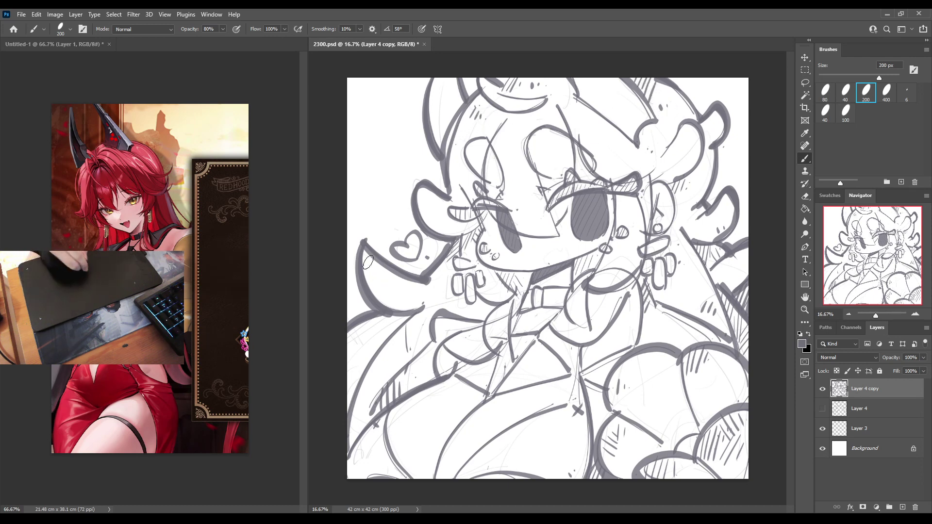
Hatch the inside of the far-side hair flick and the long hair strands below it.
{"action": "mouse_move", "coordinate": [368, 252]}
{"action": "left_mouse_down"}
{"action": "mouse_move", "coordinate": [362, 268]}
{"action": "mouse_move", "coordinate": [383, 291]}
{"action": "left_mouse_up"}
{"action": "left_click_drag", "start_coordinate": [353, 323], "coordinate": [353, 343]}
{"action": "left_click_drag", "start_coordinate": [350, 425], "coordinate": [355, 434]}
{"action": "left_click_drag", "start_coordinate": [362, 384], "coordinate": [358, 432]}
{"action": "left_click_drag", "start_coordinate": [381, 368], "coordinate": [369, 393]}
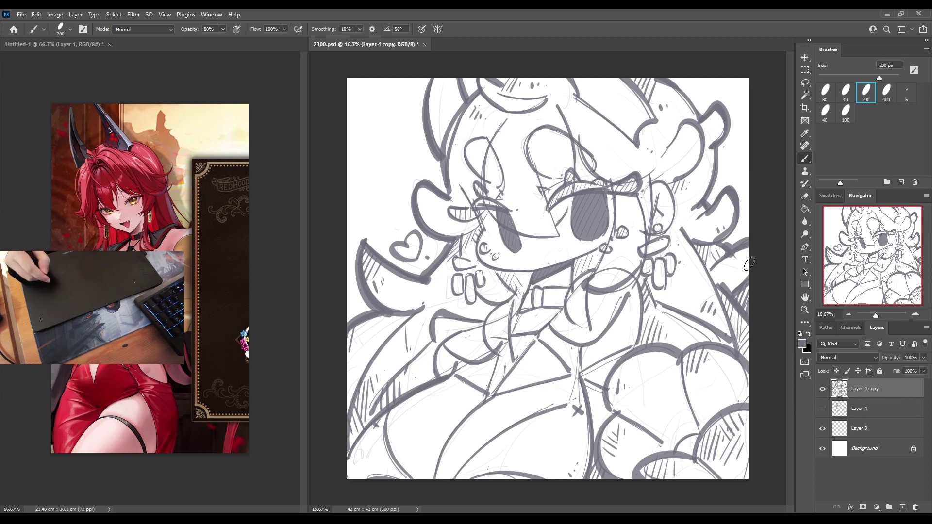
Compare the hatched sketch repeatedly in mirrored and normal view and save 2300.psd.
{"action": "key", "text": "ctrl+shift+h"}
{"action": "key", "text": "ctrl+shift+h"}
{"action": "key", "text": "e"}
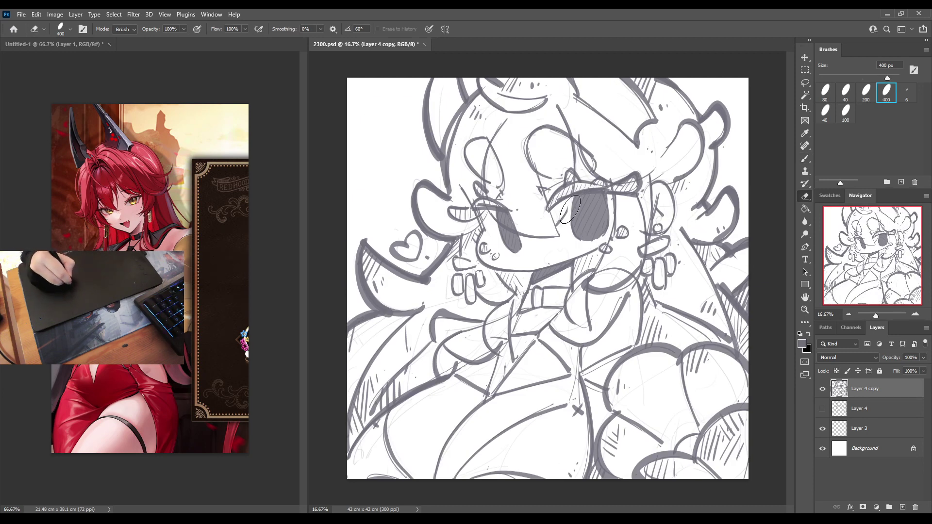
{"action": "key", "text": "b"}
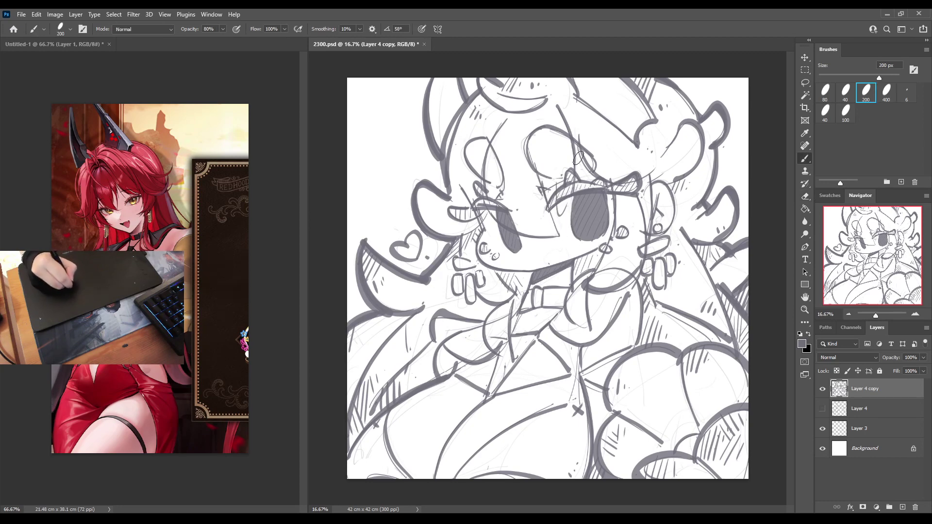
{"action": "key", "text": "ctrl+shift+h"}
{"action": "key", "text": "ctrl+shift+h"}
{"action": "key", "text": "ctrl+shift+h"}
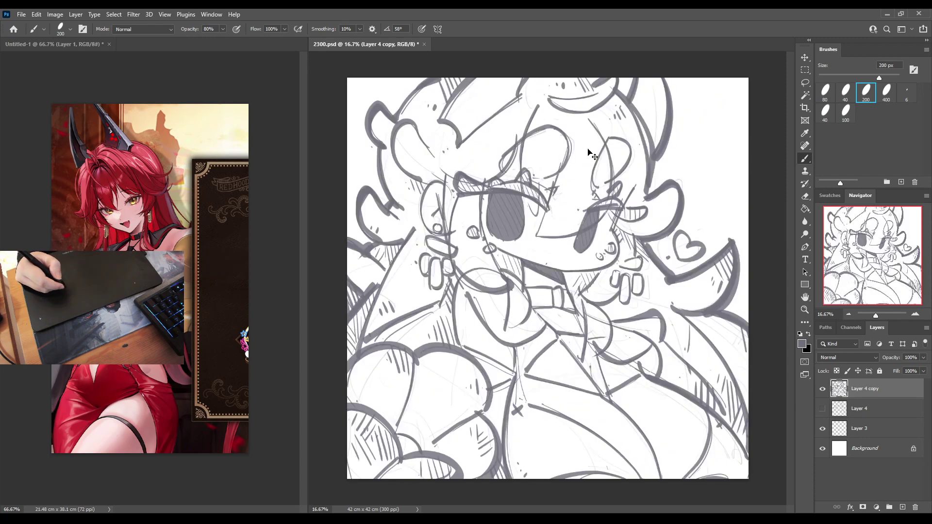
{"action": "key", "text": "ctrl+shift+h"}
{"action": "key", "text": "ctrl+s"}
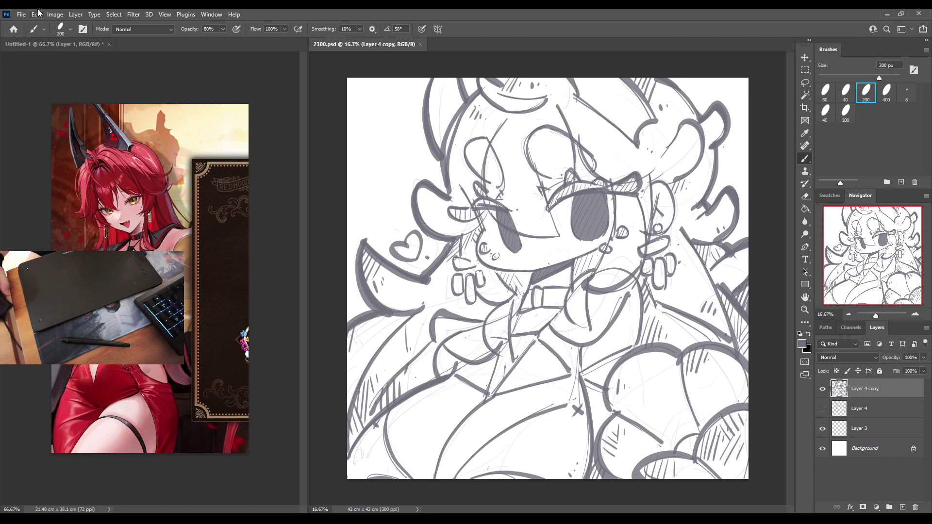
Create a new document and paste the screen capture of the workspace into it as a layer.
{"action": "left_click", "coordinate": [21, 17]}
{"action": "left_click", "coordinate": [27, 24]}
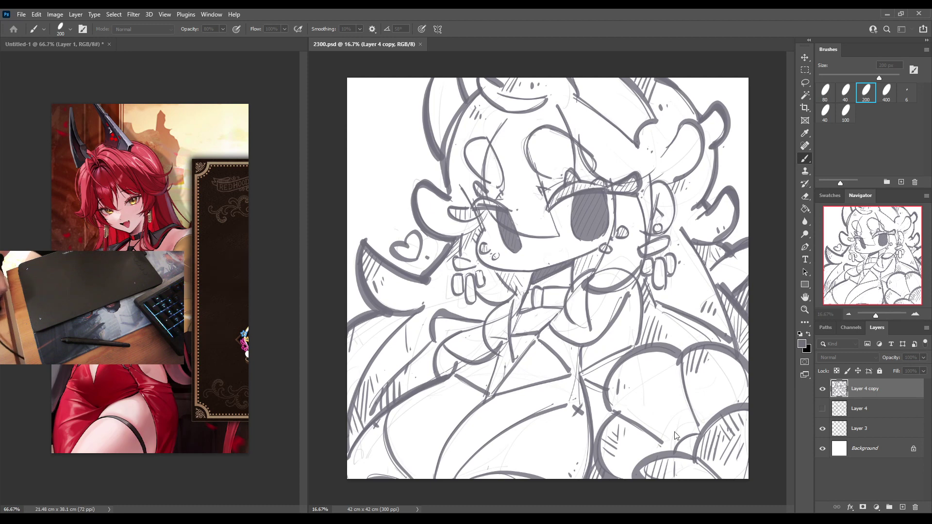
{"action": "left_click", "coordinate": [670, 416]}
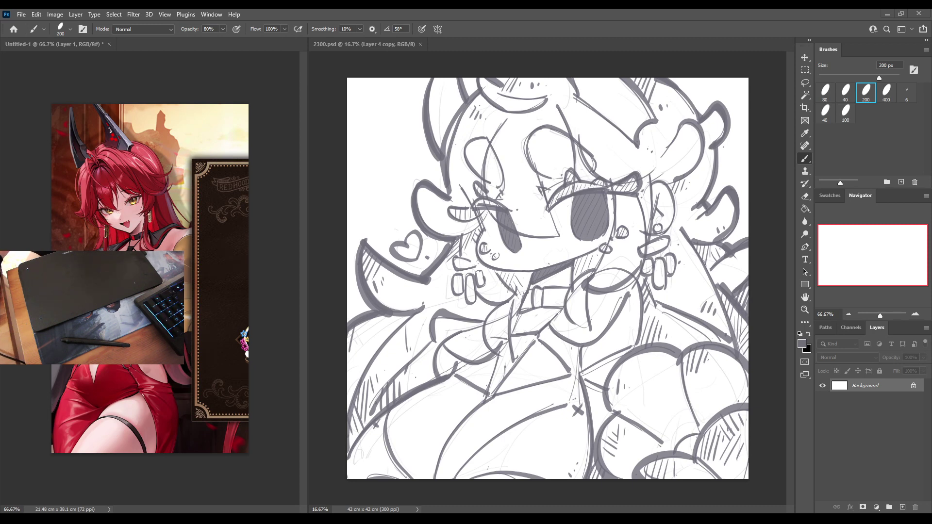
{"action": "key", "text": "m"}
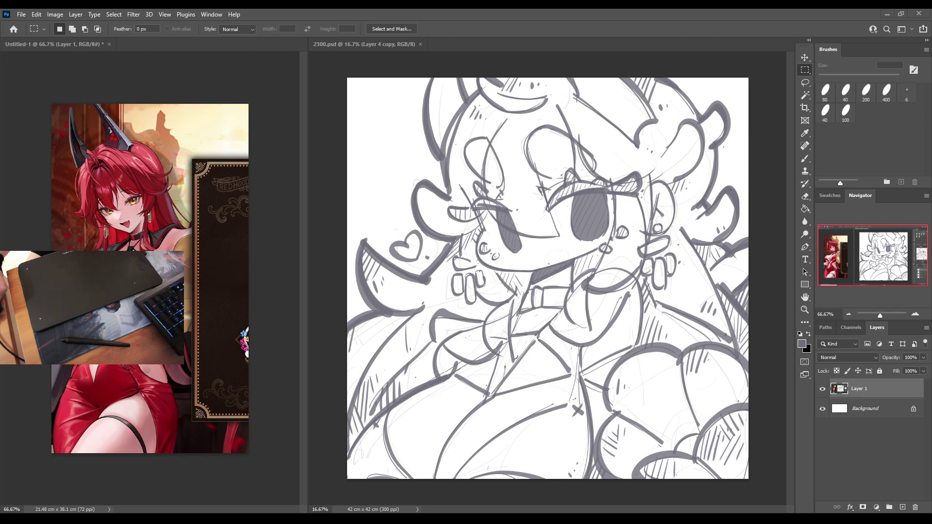
Add a layer above the screen capture and fill a rectangular area over the reference picture with white.
{"action": "key", "text": "x"}
{"action": "key", "text": "g"}
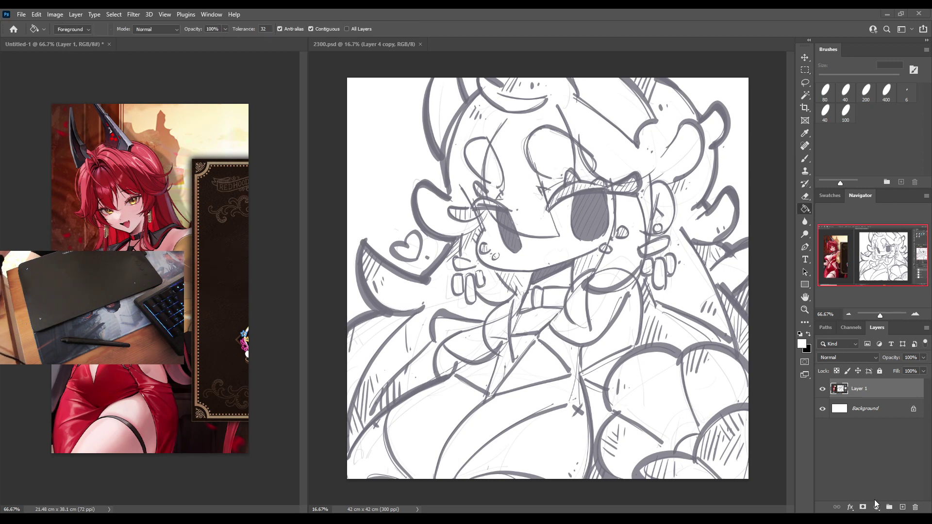
{"action": "left_click", "coordinate": [902, 507]}
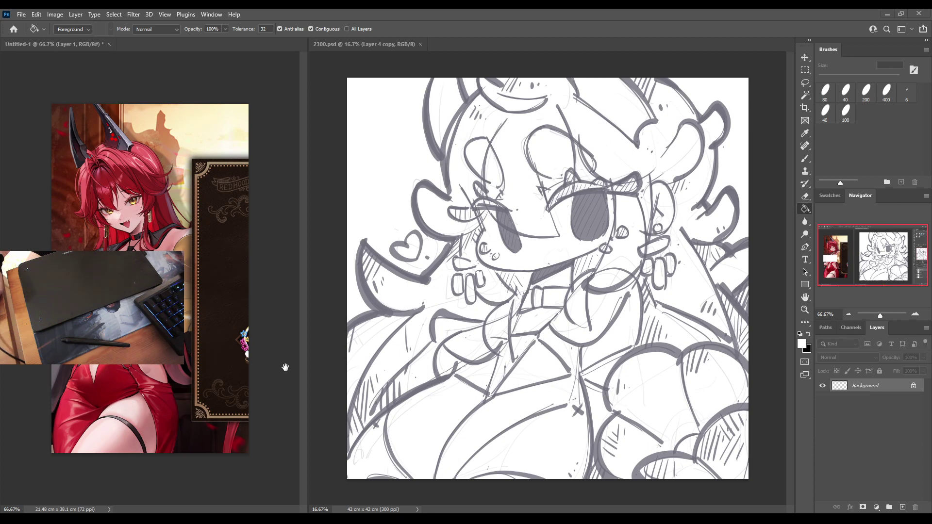
{"action": "left_click", "coordinate": [469, 208]}
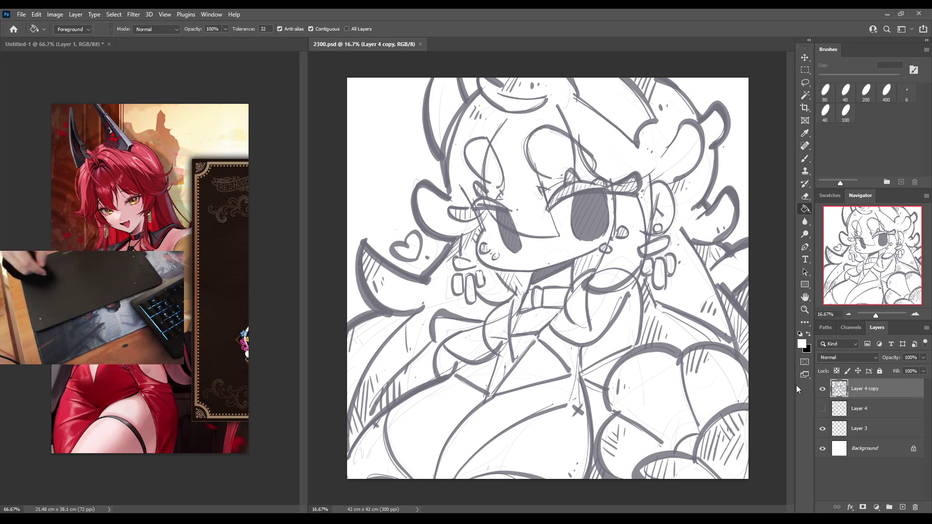
Duplicate Layer 4 copy in 2300.psd, hide Layer 3 and the original copy, and add a new layer beneath the duplicate.
{"action": "left_click_drag", "start_coordinate": [837, 389], "coordinate": [836, 415]}
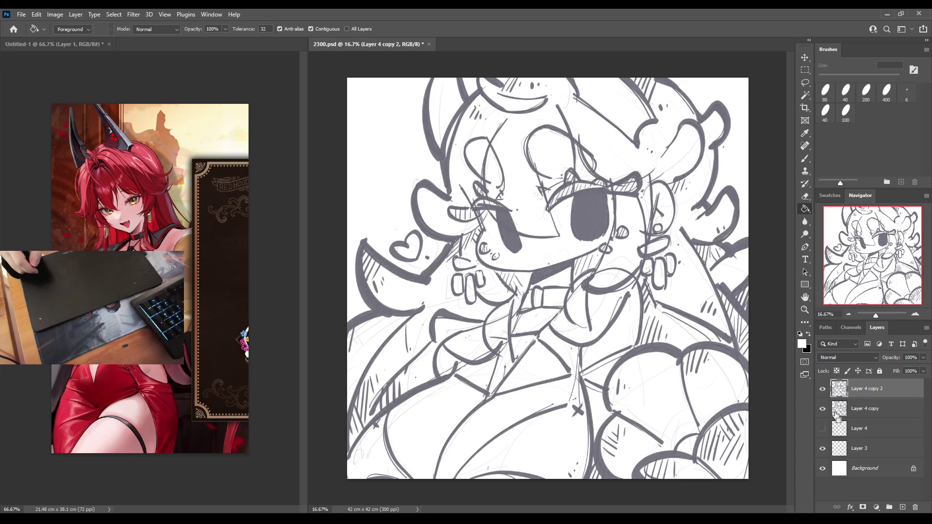
{"action": "left_click", "coordinate": [822, 449]}
{"action": "left_click", "coordinate": [822, 409]}
{"action": "left_click", "coordinate": [863, 408]}
{"action": "left_click", "coordinate": [902, 507]}
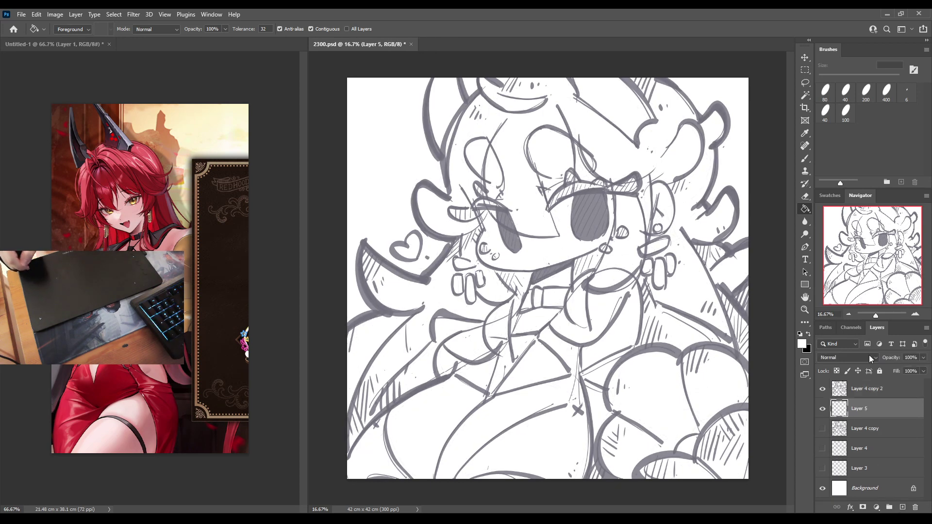
Fill Layer 5 with the cream swatch as a base colour beneath the line art.
{"action": "left_click", "coordinate": [829, 195]}
{"action": "left_click", "coordinate": [852, 211]}
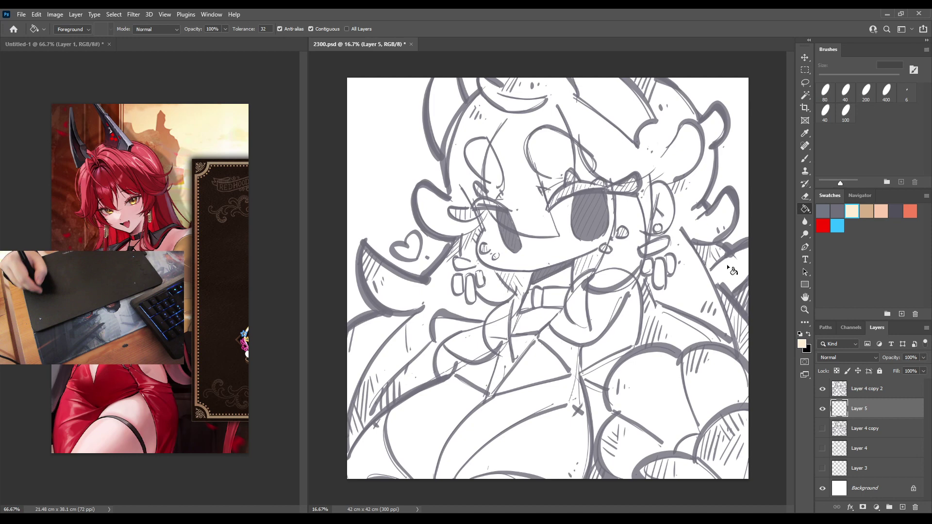
{"action": "left_click", "coordinate": [672, 309]}
Recolour the Layer 4 copy 2 line art dark purple-grey using a filled layer clipped above it and merged down.
{"action": "left_click", "coordinate": [864, 389]}
{"action": "left_click", "coordinate": [902, 507]}
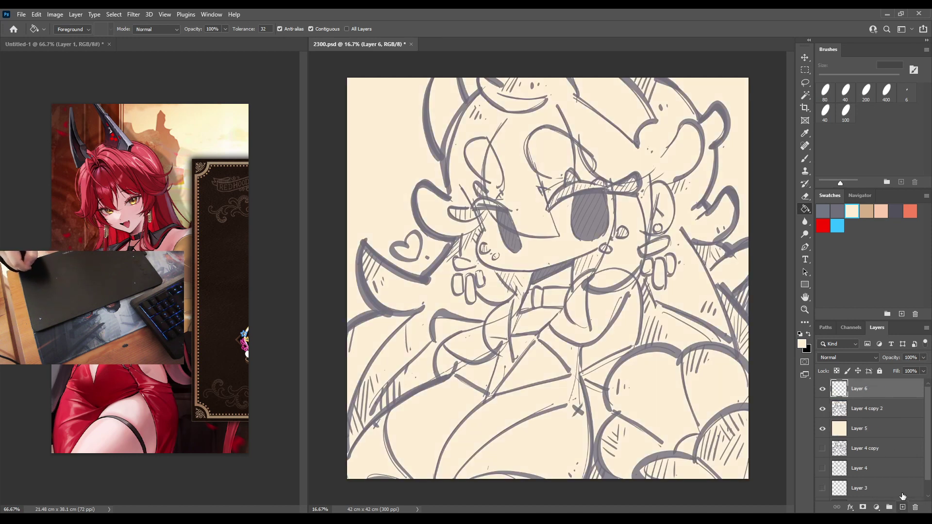
{"action": "left_click", "coordinate": [895, 211]}
{"action": "left_click", "coordinate": [710, 287]}
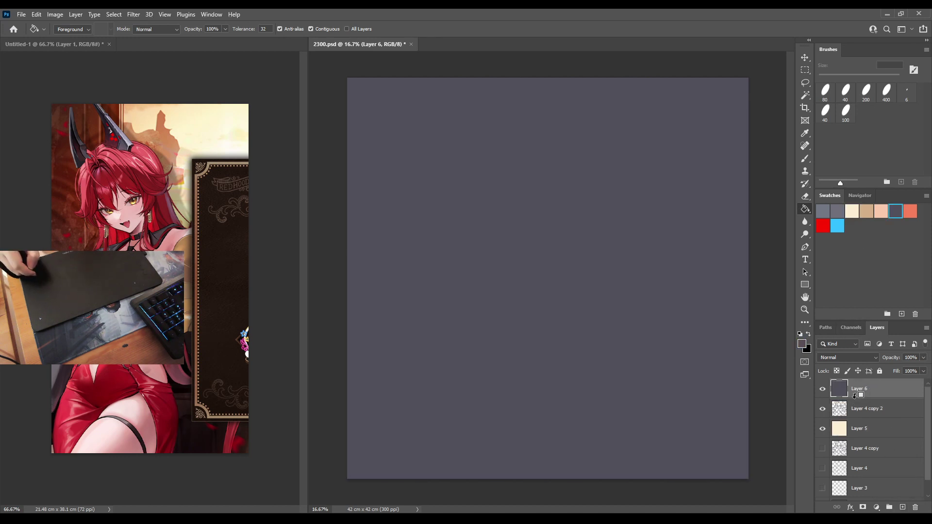
{"action": "key", "text": "ctrl+z"}
{"action": "key", "text": "ctrl+z"}
Paint a pale skin tone over the face, neck, hand and chest on Layer 5 with a 600 px brush.
{"action": "left_click", "coordinate": [841, 408]}
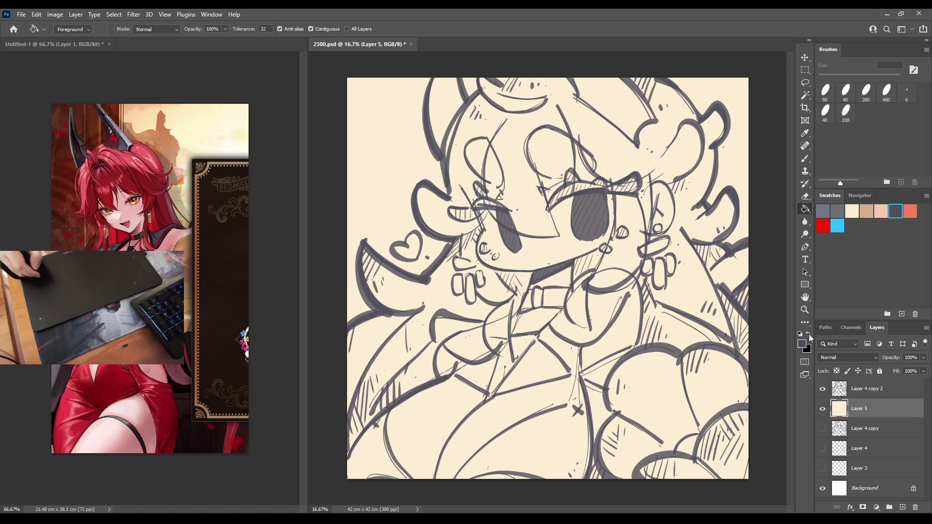
{"action": "left_click", "coordinate": [859, 196]}
{"action": "key", "text": "i"}
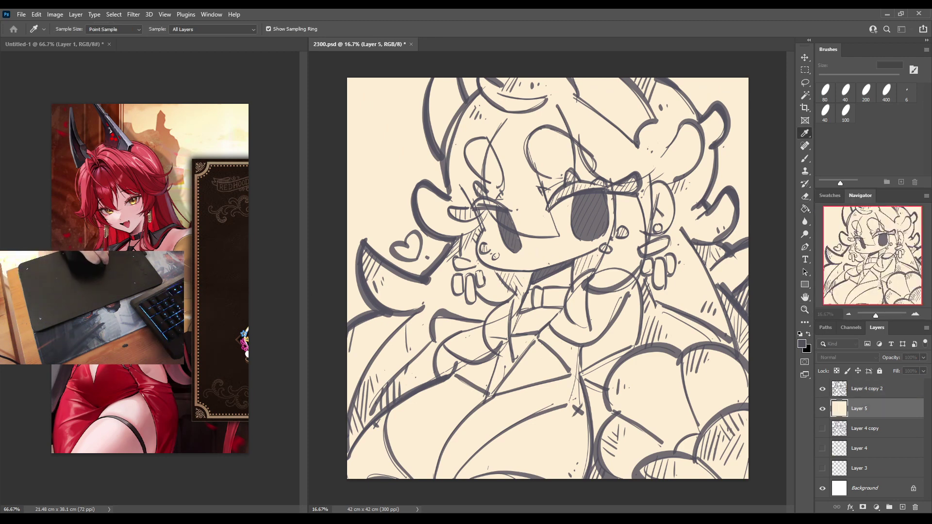
{"action": "key", "text": "b"}
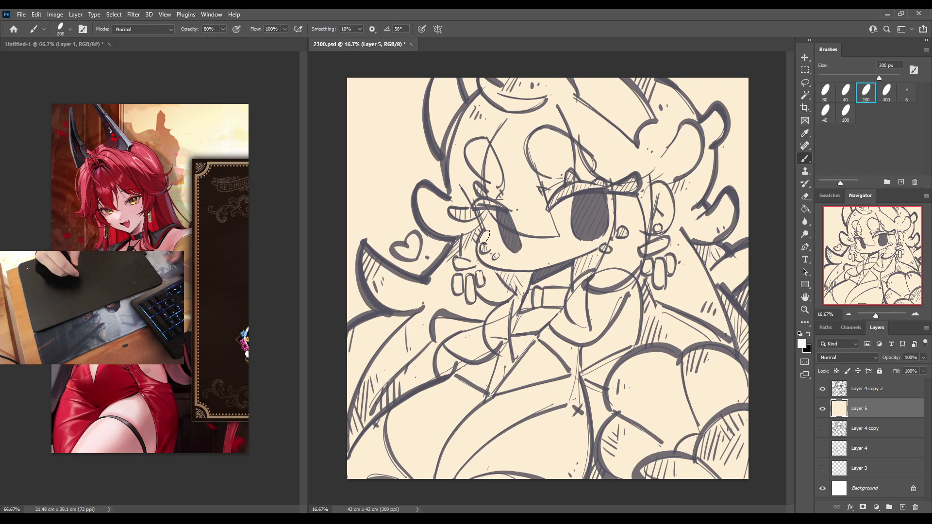
{"action": "key", "text": "bracketright"}
{"action": "key", "text": "bracketright"}
{"action": "key", "text": "bracketright"}
{"action": "key", "text": "bracketright"}
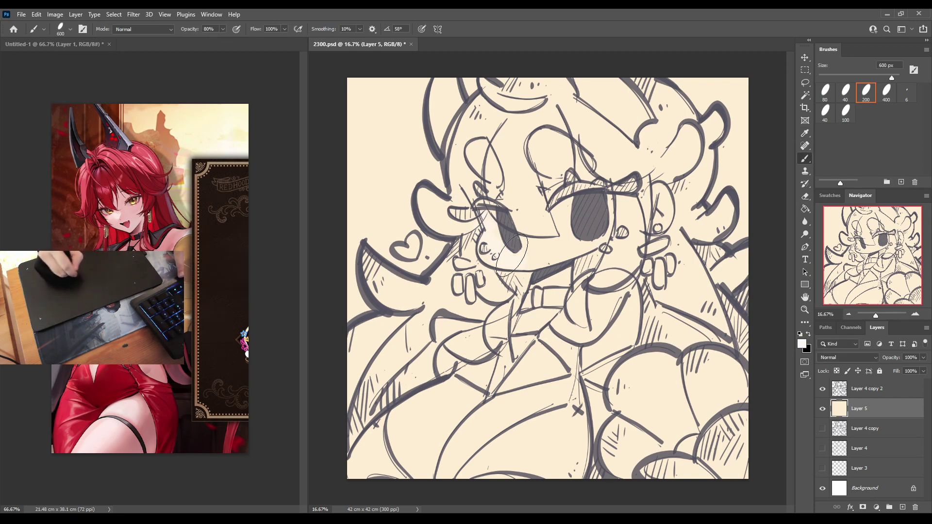
{"action": "mouse_move", "coordinate": [513, 240]}
{"action": "left_mouse_down"}
{"action": "mouse_move", "coordinate": [539, 251]}
{"action": "mouse_move", "coordinate": [494, 264]}
{"action": "mouse_move", "coordinate": [508, 251]}
{"action": "mouse_move", "coordinate": [540, 252]}
{"action": "mouse_move", "coordinate": [535, 189]}
{"action": "mouse_move", "coordinate": [538, 227]}
{"action": "mouse_move", "coordinate": [547, 222]}
{"action": "mouse_move", "coordinate": [492, 221]}
{"action": "mouse_move", "coordinate": [498, 233]}
{"action": "mouse_move", "coordinate": [499, 209]}
{"action": "mouse_move", "coordinate": [480, 203]}
{"action": "mouse_move", "coordinate": [491, 187]}
{"action": "mouse_move", "coordinate": [529, 205]}
{"action": "mouse_move", "coordinate": [554, 190]}
{"action": "mouse_move", "coordinate": [569, 234]}
{"action": "mouse_move", "coordinate": [560, 209]}
{"action": "mouse_move", "coordinate": [581, 220]}
{"action": "mouse_move", "coordinate": [586, 246]}
{"action": "mouse_move", "coordinate": [566, 252]}
{"action": "mouse_move", "coordinate": [611, 234]}
{"action": "mouse_move", "coordinate": [619, 217]}
{"action": "mouse_move", "coordinate": [585, 186]}
{"action": "mouse_move", "coordinate": [577, 162]}
{"action": "mouse_move", "coordinate": [595, 181]}
{"action": "mouse_move", "coordinate": [539, 174]}
{"action": "mouse_move", "coordinate": [669, 211]}
{"action": "mouse_move", "coordinate": [618, 198]}
{"action": "mouse_move", "coordinate": [555, 296]}
{"action": "mouse_move", "coordinate": [498, 333]}
{"action": "mouse_move", "coordinate": [478, 333]}
{"action": "mouse_move", "coordinate": [482, 355]}
{"action": "mouse_move", "coordinate": [508, 331]}
{"action": "mouse_move", "coordinate": [511, 311]}
{"action": "mouse_move", "coordinate": [509, 357]}
{"action": "mouse_move", "coordinate": [481, 383]}
{"action": "mouse_move", "coordinate": [440, 392]}
{"action": "mouse_move", "coordinate": [454, 400]}
{"action": "mouse_move", "coordinate": [453, 413]}
{"action": "mouse_move", "coordinate": [409, 415]}
{"action": "mouse_move", "coordinate": [380, 440]}
{"action": "mouse_move", "coordinate": [358, 436]}
{"action": "mouse_move", "coordinate": [370, 460]}
{"action": "mouse_move", "coordinate": [393, 468]}
{"action": "mouse_move", "coordinate": [412, 445]}
{"action": "mouse_move", "coordinate": [437, 436]}
{"action": "mouse_move", "coordinate": [400, 473]}
{"action": "mouse_move", "coordinate": [421, 485]}
{"action": "mouse_move", "coordinate": [454, 467]}
{"action": "mouse_move", "coordinate": [504, 476]}
{"action": "mouse_move", "coordinate": [528, 457]}
{"action": "mouse_move", "coordinate": [580, 473]}
{"action": "mouse_move", "coordinate": [485, 434]}
{"action": "mouse_move", "coordinate": [517, 405]}
{"action": "mouse_move", "coordinate": [513, 363]}
{"action": "mouse_move", "coordinate": [552, 415]}
{"action": "mouse_move", "coordinate": [582, 432]}
{"action": "mouse_move", "coordinate": [603, 390]}
{"action": "mouse_move", "coordinate": [570, 366]}
{"action": "mouse_move", "coordinate": [549, 319]}
{"action": "mouse_move", "coordinate": [622, 299]}
{"action": "mouse_move", "coordinate": [618, 368]}
{"action": "mouse_move", "coordinate": [624, 305]}
{"action": "mouse_move", "coordinate": [634, 335]}
{"action": "mouse_move", "coordinate": [608, 412]}
{"action": "mouse_move", "coordinate": [367, 481]}
{"action": "mouse_move", "coordinate": [620, 476]}
{"action": "mouse_move", "coordinate": [651, 400]}
{"action": "mouse_move", "coordinate": [680, 372]}
{"action": "mouse_move", "coordinate": [652, 409]}
{"action": "left_mouse_up"}
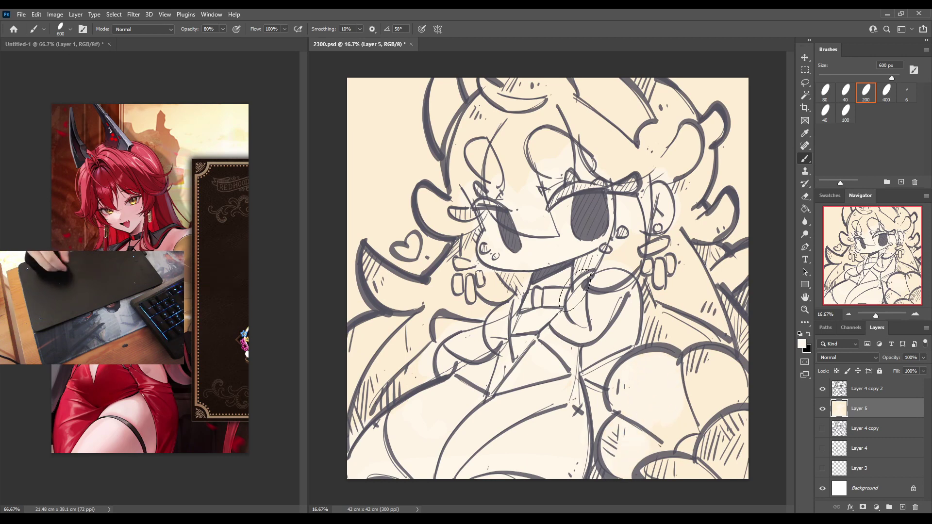
{"action": "mouse_move", "coordinate": [521, 286]}
{"action": "left_mouse_down"}
{"action": "mouse_move", "coordinate": [482, 271]}
{"action": "mouse_move", "coordinate": [485, 300]}
{"action": "mouse_move", "coordinate": [428, 338]}
{"action": "mouse_move", "coordinate": [423, 367]}
{"action": "mouse_move", "coordinate": [375, 397]}
{"action": "left_mouse_up"}
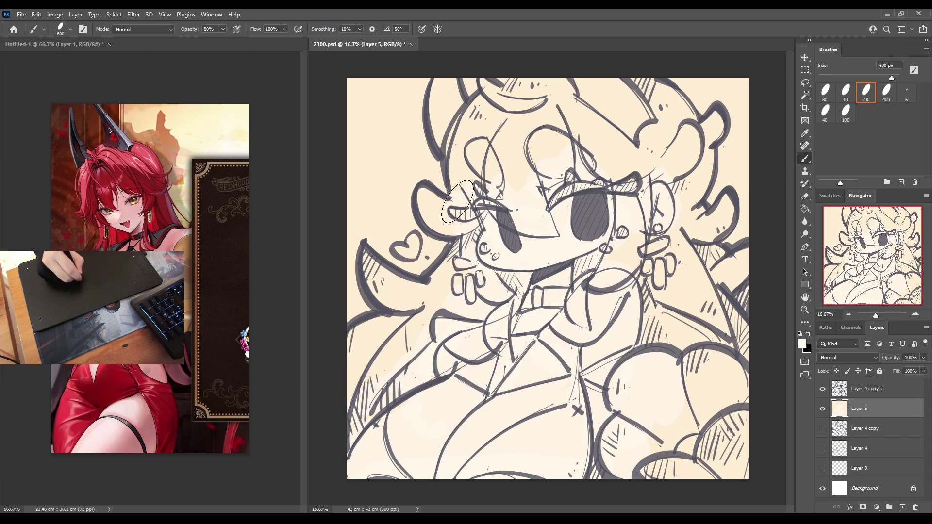
{"action": "mouse_move", "coordinate": [534, 181]}
{"action": "left_mouse_down"}
{"action": "mouse_move", "coordinate": [600, 213]}
{"action": "mouse_move", "coordinate": [611, 242]}
{"action": "mouse_move", "coordinate": [665, 268]}
{"action": "left_mouse_up"}
Add light pink blush to the cheeks, around both eyes and on the ear.
{"action": "key", "text": "i"}
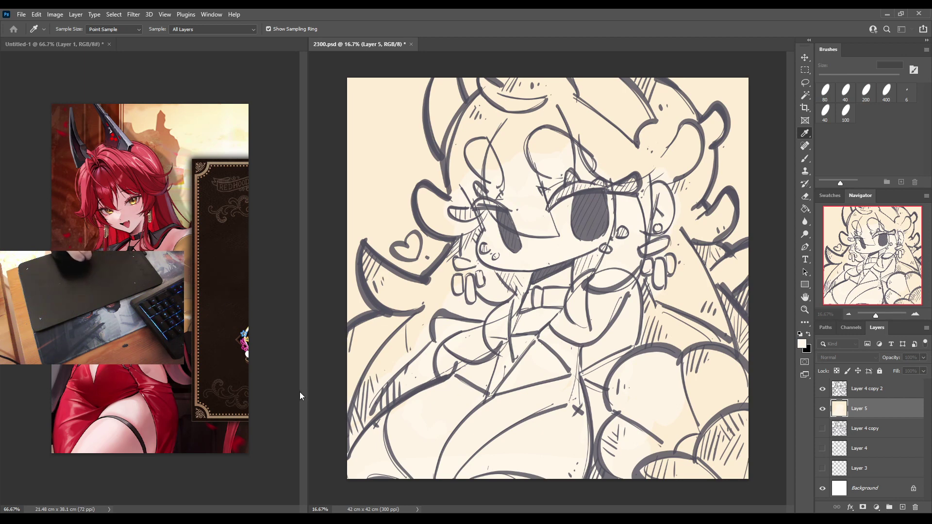
{"action": "left_click", "coordinate": [406, 266]}
{"action": "left_click_drag", "start_coordinate": [603, 235], "coordinate": [586, 253]}
{"action": "left_click_drag", "start_coordinate": [478, 255], "coordinate": [485, 252]}
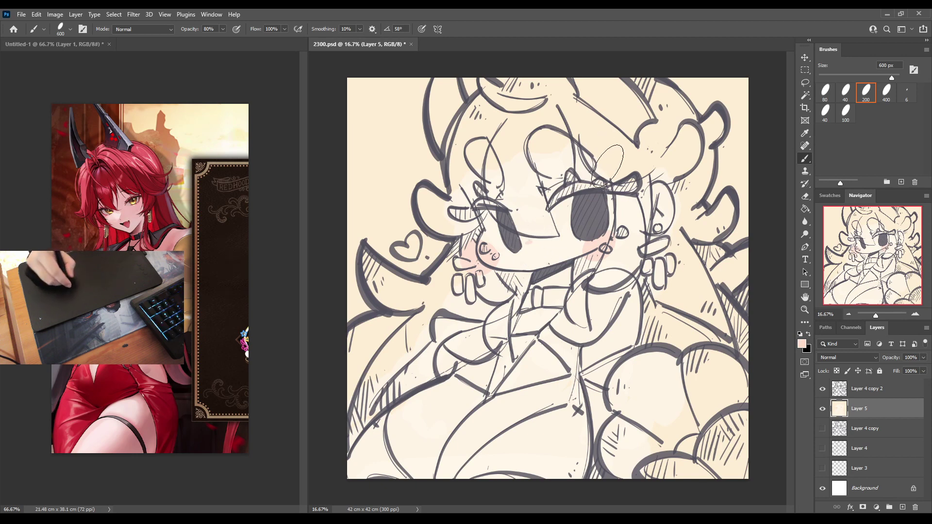
{"action": "left_click_drag", "start_coordinate": [505, 195], "coordinate": [502, 200]}
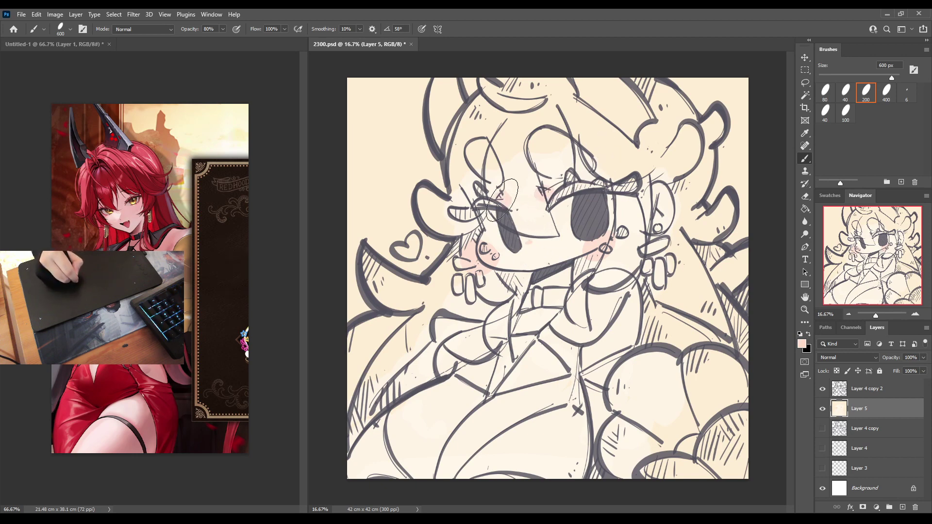
{"action": "left_click_drag", "start_coordinate": [608, 179], "coordinate": [606, 184]}
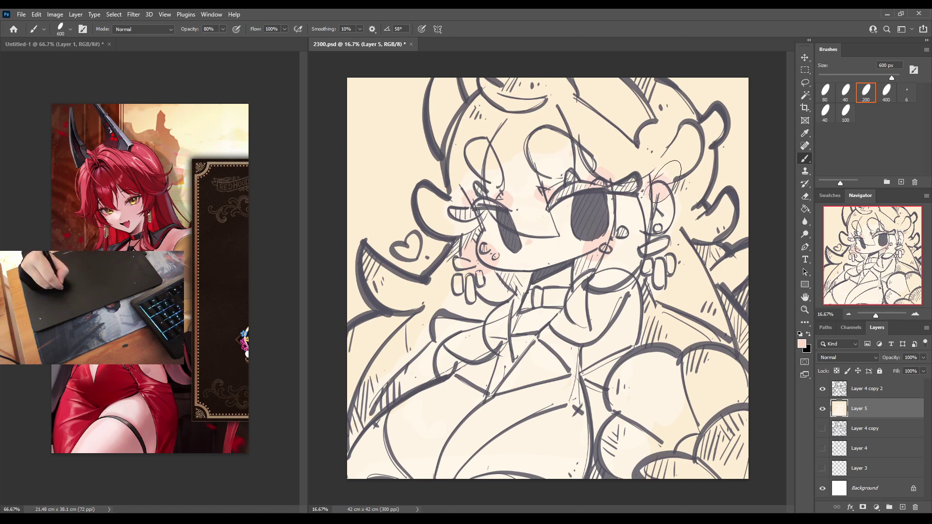
Paint light pink shadows under the chin, across the neck and hand, and along the lower edge of the chest.
{"action": "mouse_move", "coordinate": [554, 274]}
{"action": "left_mouse_down"}
{"action": "mouse_move", "coordinate": [570, 272]}
{"action": "mouse_move", "coordinate": [544, 282]}
{"action": "left_mouse_up"}
{"action": "mouse_move", "coordinate": [604, 276]}
{"action": "left_mouse_down"}
{"action": "mouse_move", "coordinate": [600, 288]}
{"action": "mouse_move", "coordinate": [625, 288]}
{"action": "left_mouse_up"}
{"action": "mouse_move", "coordinate": [495, 323]}
{"action": "left_mouse_down"}
{"action": "mouse_move", "coordinate": [435, 351]}
{"action": "mouse_move", "coordinate": [471, 337]}
{"action": "mouse_move", "coordinate": [527, 340]}
{"action": "left_mouse_up"}
{"action": "mouse_move", "coordinate": [384, 474]}
{"action": "left_mouse_down"}
{"action": "mouse_move", "coordinate": [354, 476]}
{"action": "mouse_move", "coordinate": [537, 482]}
{"action": "mouse_move", "coordinate": [606, 473]}
{"action": "left_mouse_up"}
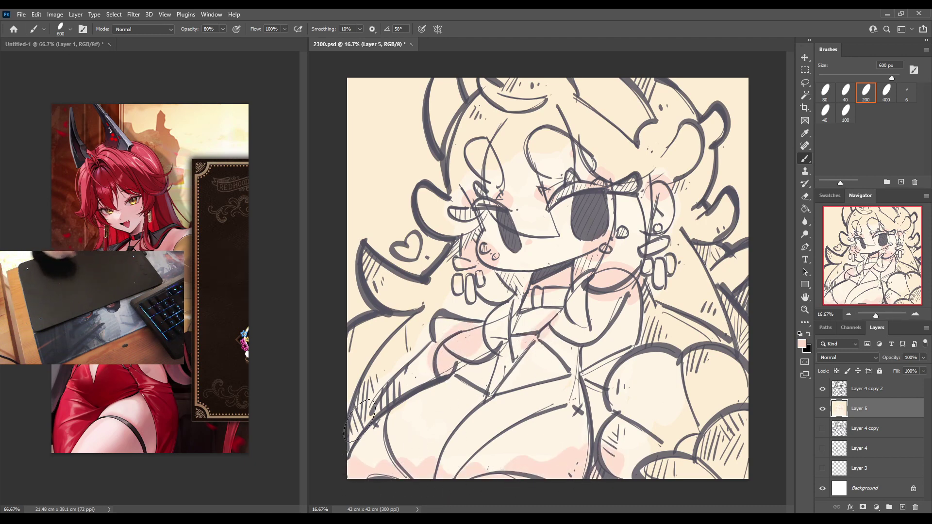
Extend and soften the light pink shading across the chest and hand using intermediate skin tones sampled from the canvas.
{"action": "mouse_move", "coordinate": [357, 449]}
{"action": "left_mouse_down"}
{"action": "mouse_move", "coordinate": [400, 457]}
{"action": "mouse_move", "coordinate": [417, 473]}
{"action": "mouse_move", "coordinate": [426, 452]}
{"action": "mouse_move", "coordinate": [424, 440]}
{"action": "mouse_move", "coordinate": [382, 444]}
{"action": "left_mouse_up"}
{"action": "left_click", "coordinate": [420, 443], "text": "alt"}
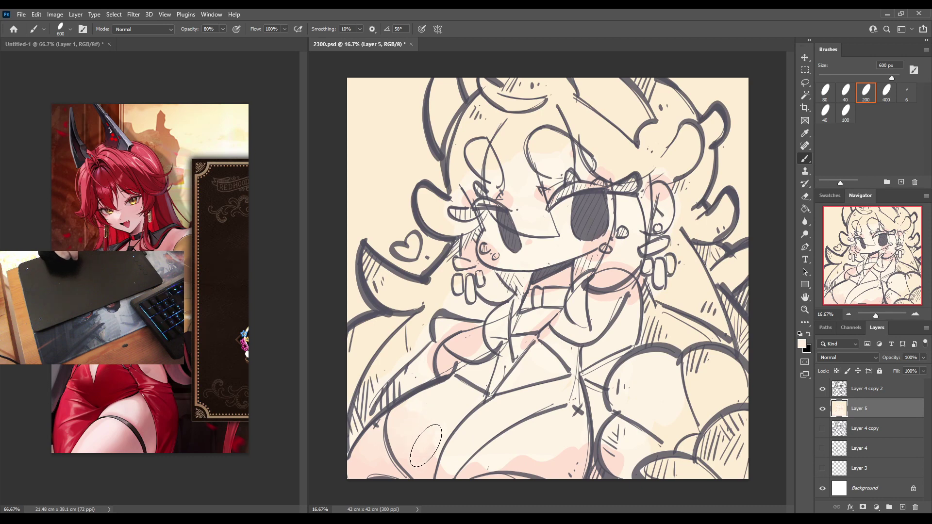
{"action": "left_click", "coordinate": [438, 423], "text": "alt"}
{"action": "left_click", "coordinate": [417, 409], "text": "alt"}
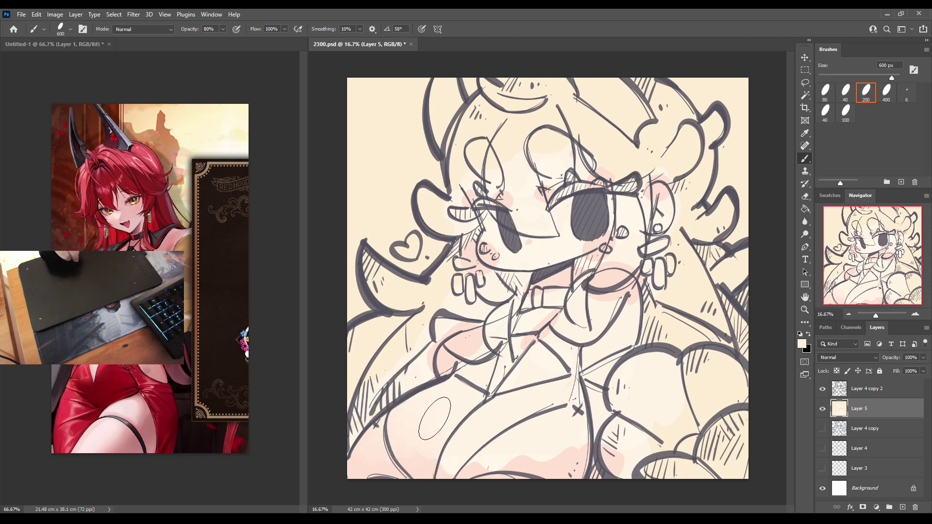
{"action": "left_click", "coordinate": [435, 450], "text": "alt"}
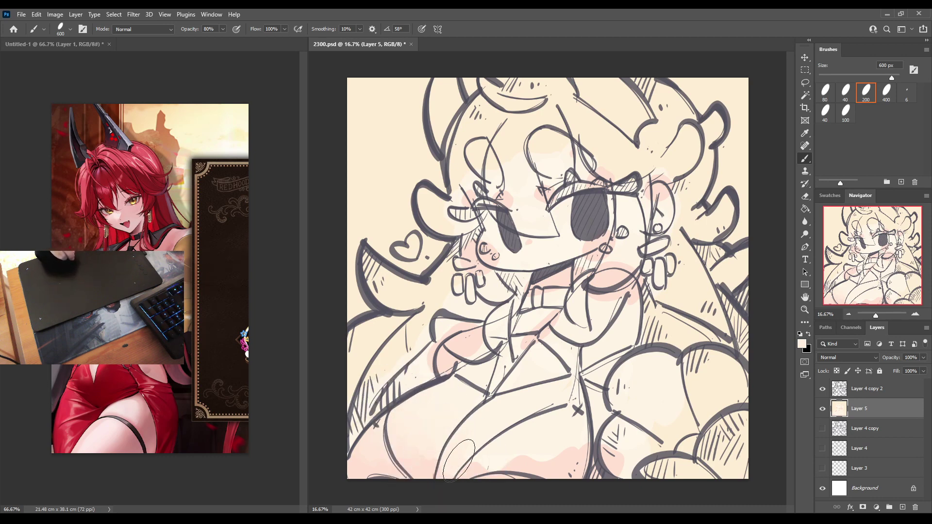
{"action": "mouse_move", "coordinate": [487, 463]}
{"action": "left_mouse_down"}
{"action": "mouse_move", "coordinate": [535, 448]}
{"action": "mouse_move", "coordinate": [570, 458]}
{"action": "mouse_move", "coordinate": [573, 427]}
{"action": "mouse_move", "coordinate": [576, 436]}
{"action": "mouse_move", "coordinate": [487, 446]}
{"action": "mouse_move", "coordinate": [475, 421]}
{"action": "left_mouse_up"}
{"action": "left_click", "coordinate": [473, 346], "text": "alt"}
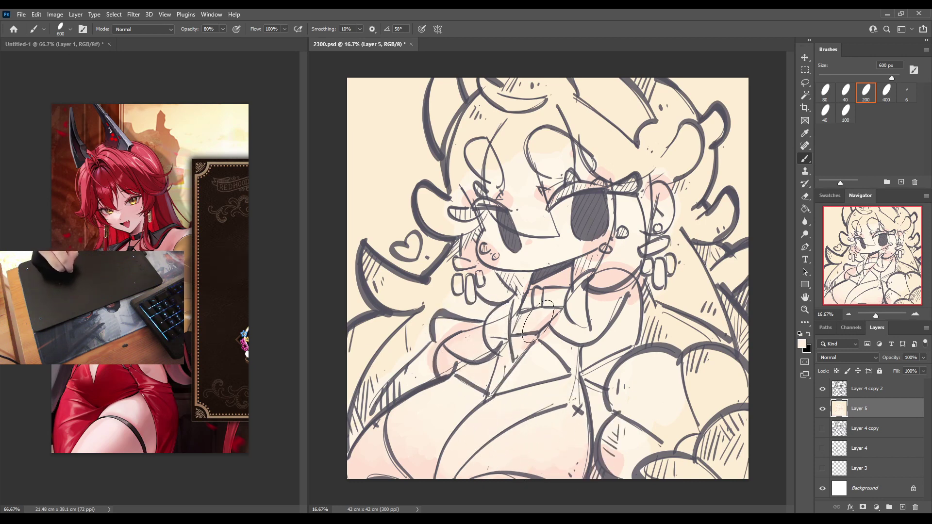
Blend light pink into the hand, the skin beside the puffy sleeve, and the cheek.
{"action": "mouse_move", "coordinate": [552, 314]}
{"action": "left_mouse_down"}
{"action": "mouse_move", "coordinate": [565, 333]}
{"action": "mouse_move", "coordinate": [585, 301]}
{"action": "mouse_move", "coordinate": [600, 311]}
{"action": "mouse_move", "coordinate": [627, 302]}
{"action": "mouse_move", "coordinate": [591, 359]}
{"action": "left_mouse_up"}
{"action": "left_click", "coordinate": [621, 464], "text": "alt"}
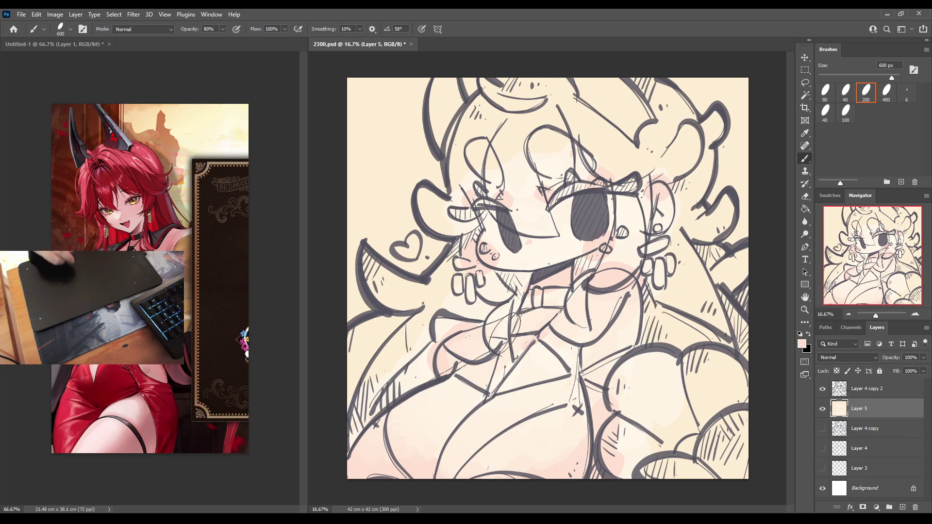
{"action": "left_click", "coordinate": [498, 265], "text": "alt"}
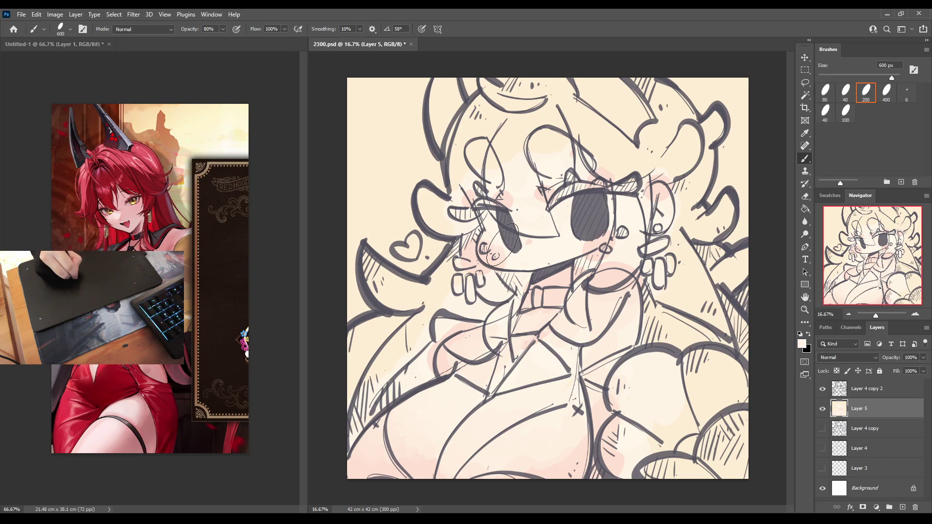
{"action": "left_click", "coordinate": [505, 257], "text": "alt"}
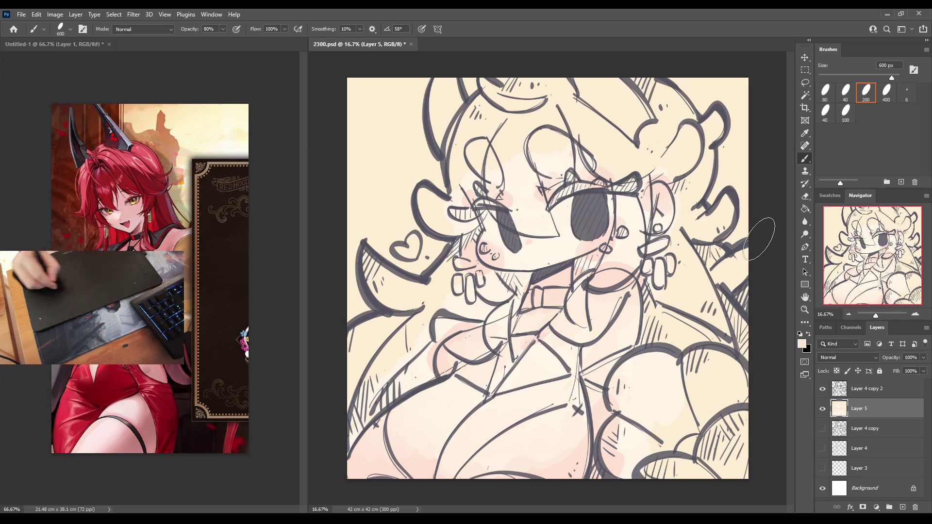
Choose a deeper pink and accent the eye corners, cheek and the shadow beneath the chin.
{"action": "key", "text": "alt"}
{"action": "left_click", "coordinate": [564, 281], "text": "alt"}
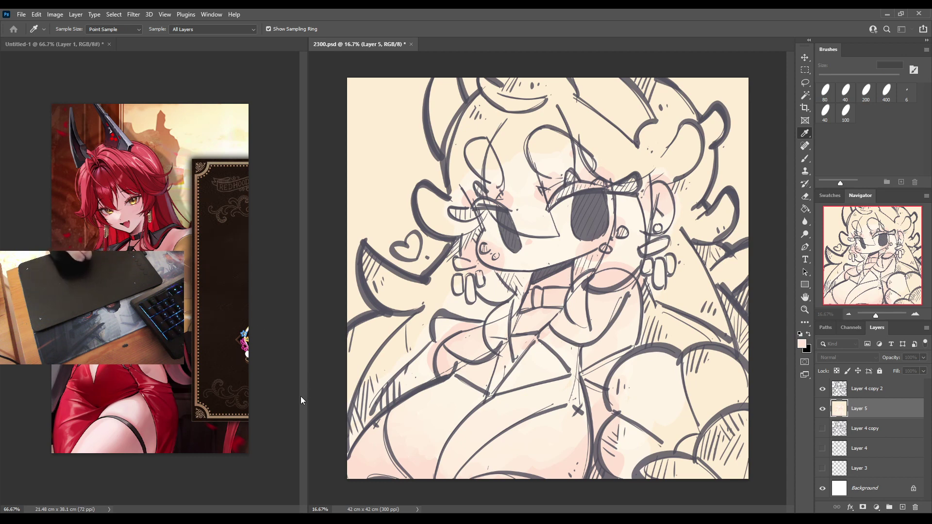
{"action": "left_click", "coordinate": [392, 279]}
{"action": "left_click_drag", "start_coordinate": [527, 275], "coordinate": [587, 266]}
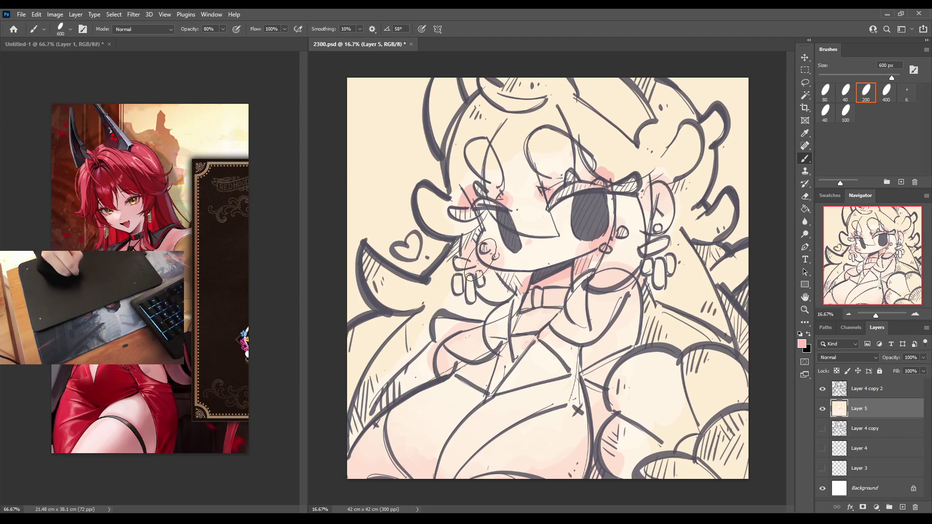
{"action": "mouse_move", "coordinate": [480, 259]}
{"action": "left_mouse_down"}
{"action": "mouse_move", "coordinate": [472, 243]}
{"action": "mouse_move", "coordinate": [465, 250]}
{"action": "left_mouse_up"}
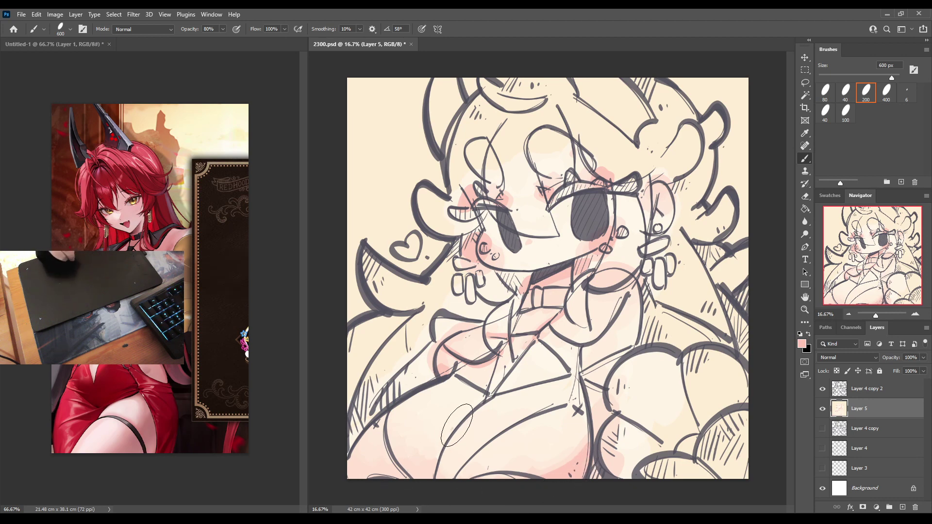
Shade the lower chest with the deeper pink and soften its edges with skin tones sampled from the canvas.
{"action": "left_click_drag", "start_coordinate": [351, 461], "coordinate": [353, 470]}
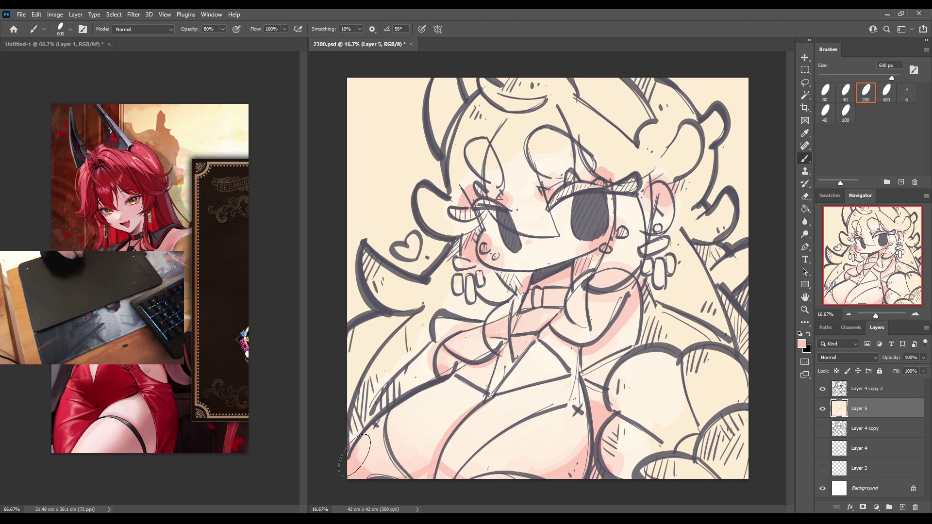
{"action": "left_click_drag", "start_coordinate": [357, 458], "coordinate": [420, 475]}
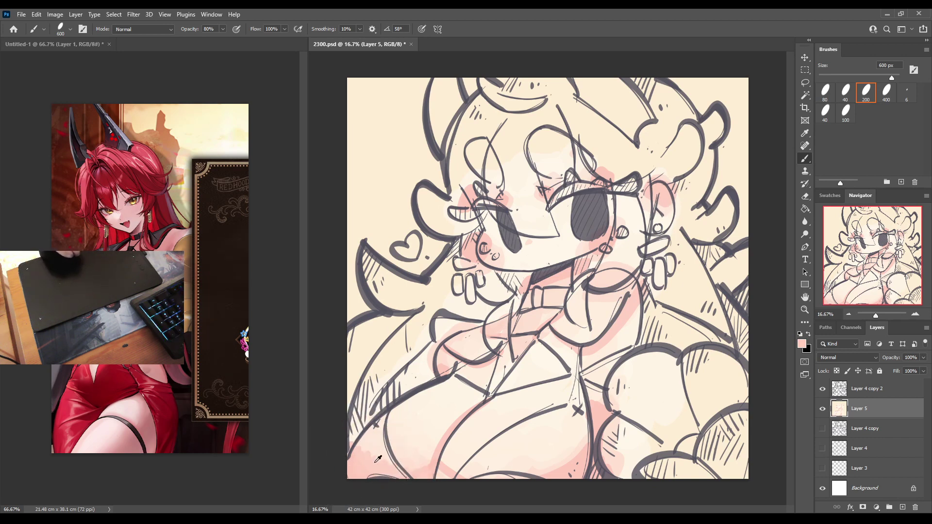
{"action": "mouse_move", "coordinate": [363, 452]}
{"action": "left_mouse_down"}
{"action": "mouse_move", "coordinate": [366, 439]}
{"action": "mouse_move", "coordinate": [371, 459]}
{"action": "mouse_move", "coordinate": [427, 467]}
{"action": "mouse_move", "coordinate": [379, 433]}
{"action": "mouse_move", "coordinate": [401, 416]}
{"action": "mouse_move", "coordinate": [407, 435]}
{"action": "left_mouse_up"}
{"action": "left_click", "coordinate": [423, 457], "text": "alt"}
{"action": "left_click", "coordinate": [400, 413], "text": "alt"}
{"action": "left_click", "coordinate": [433, 429], "text": "alt"}
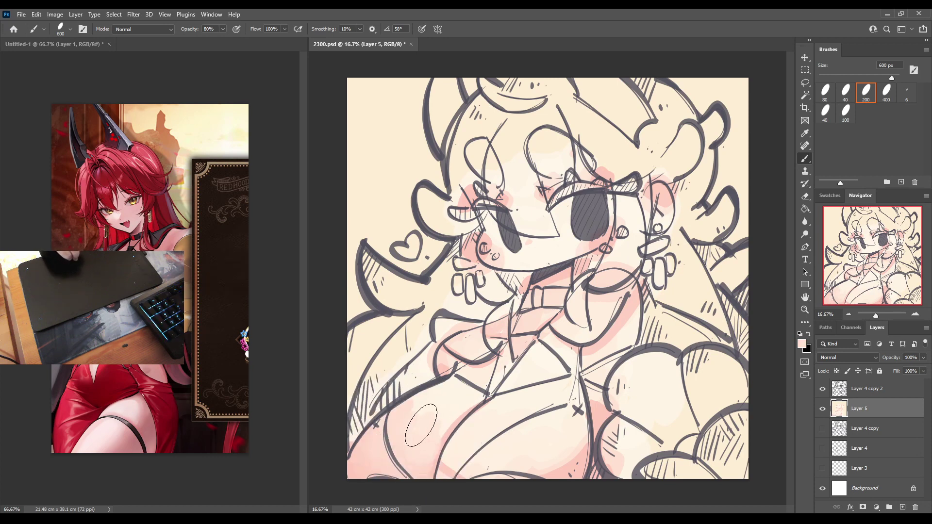
{"action": "left_click", "coordinate": [445, 468], "text": "alt"}
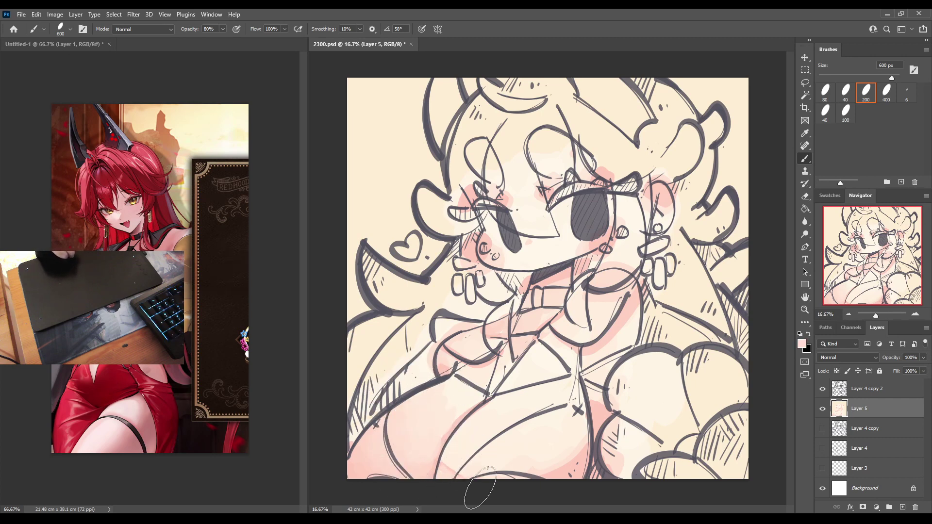
{"action": "left_click", "coordinate": [596, 413], "text": "alt"}
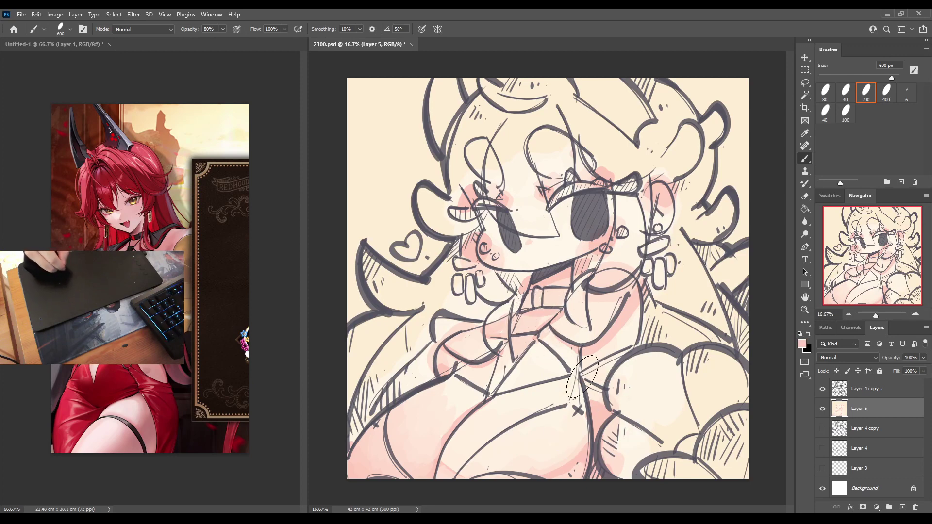
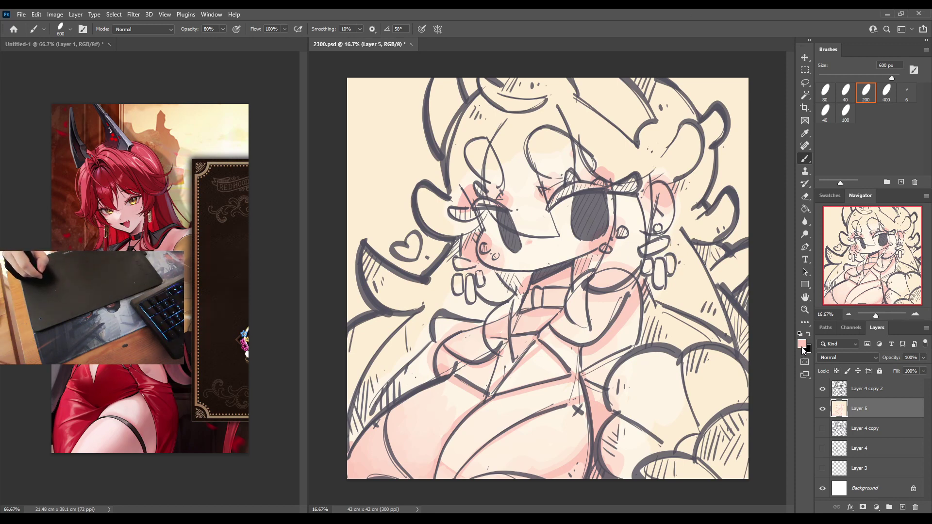
Deepen the pink shading on the ear, cheeks, neck and chest straps, and fill the lashes of both eyes with a dusky rose.
{"action": "key", "text": "i"}
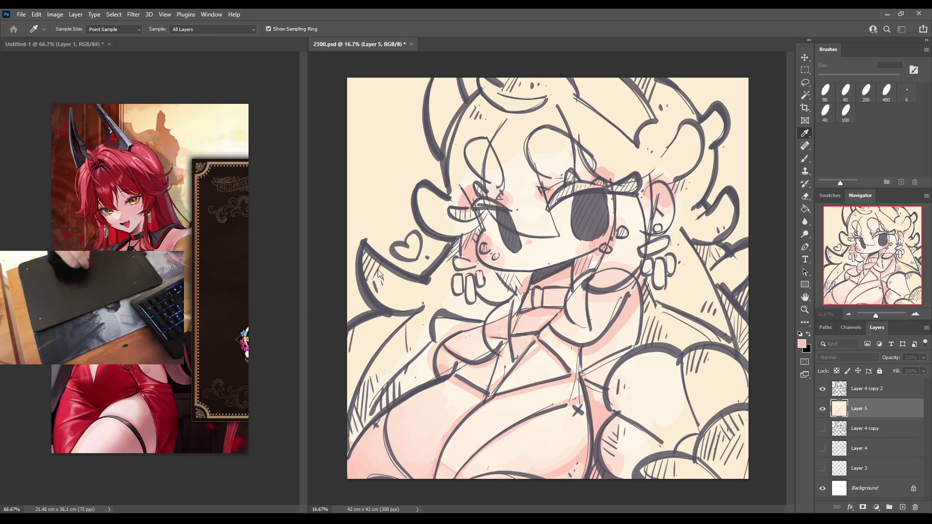
{"action": "key", "text": "b"}
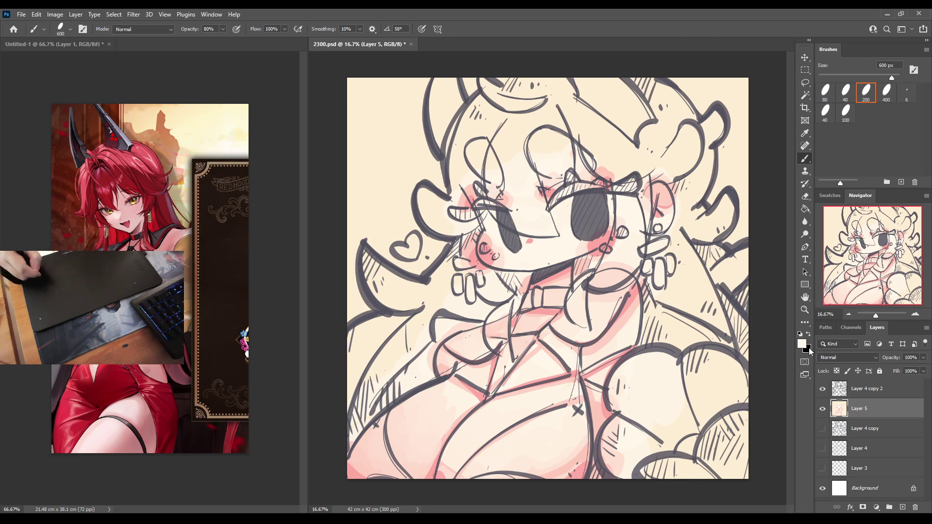
{"action": "key", "text": "i"}
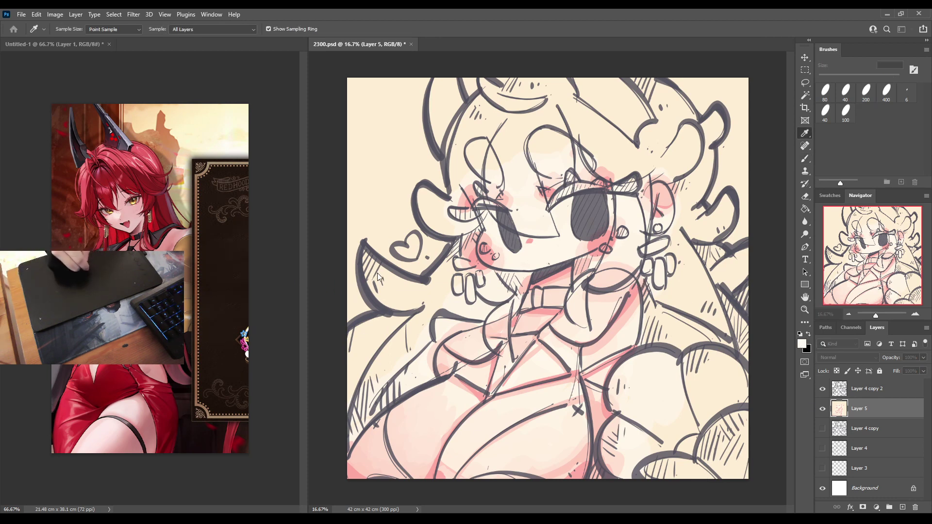
{"action": "key", "text": "b"}
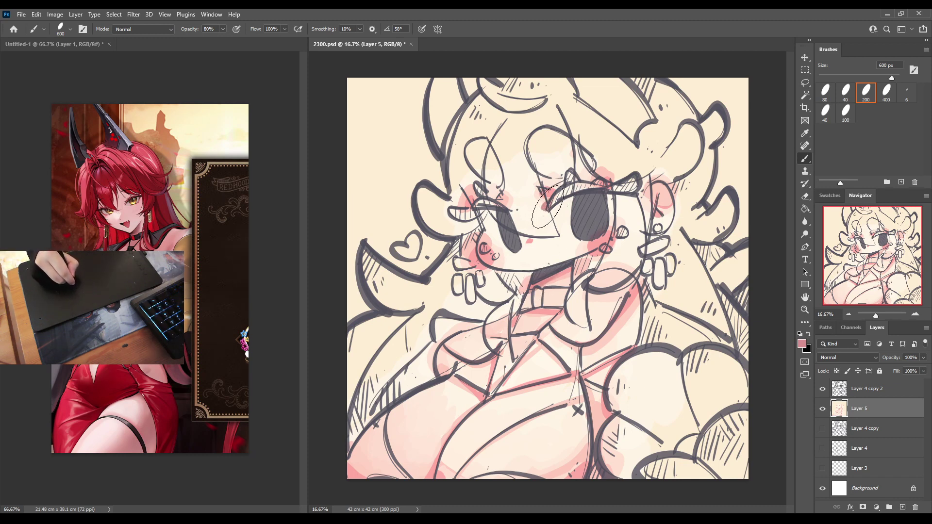
{"action": "left_click_drag", "start_coordinate": [570, 181], "coordinate": [632, 185]}
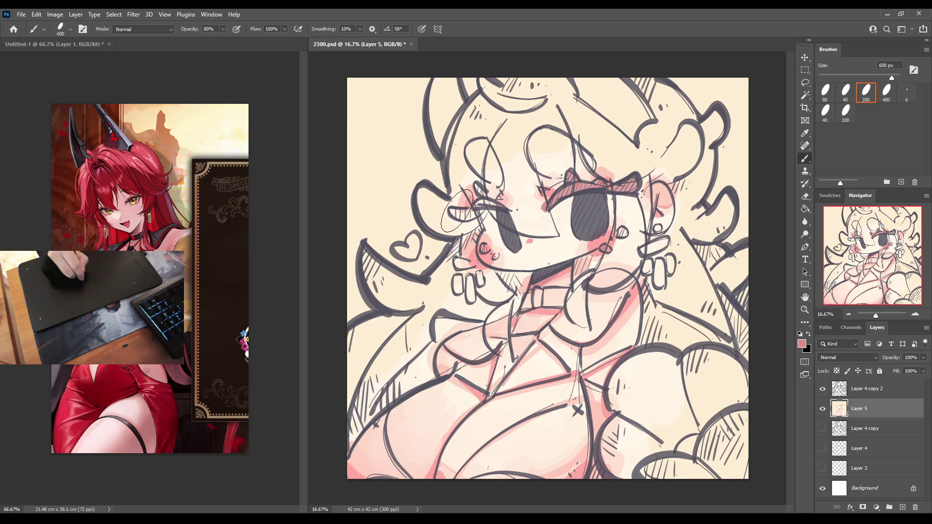
{"action": "mouse_move", "coordinate": [446, 212]}
{"action": "left_mouse_down"}
{"action": "mouse_move", "coordinate": [474, 216]}
{"action": "mouse_move", "coordinate": [483, 194]}
{"action": "left_mouse_up"}
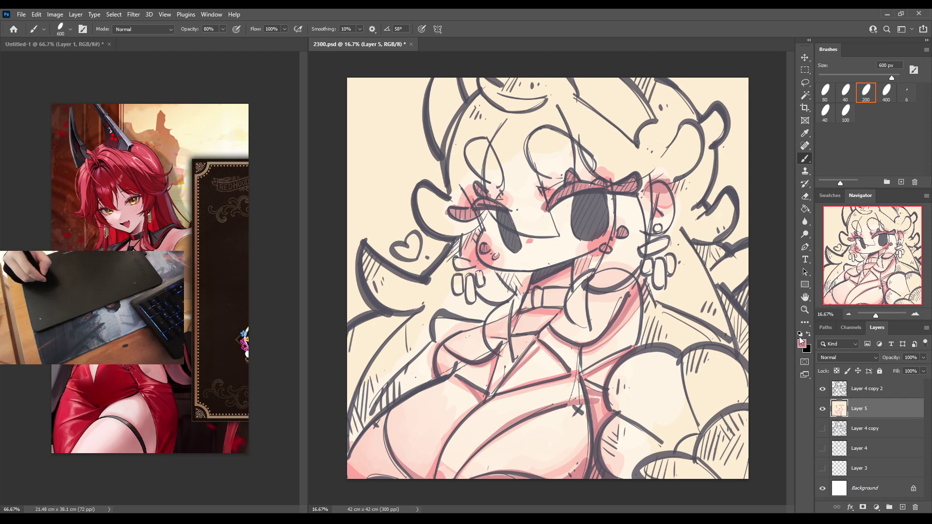
Choose a saturated red and block in the curl beside the face, the crown, the bangs and the locks framing the face.
{"action": "key", "text": "i"}
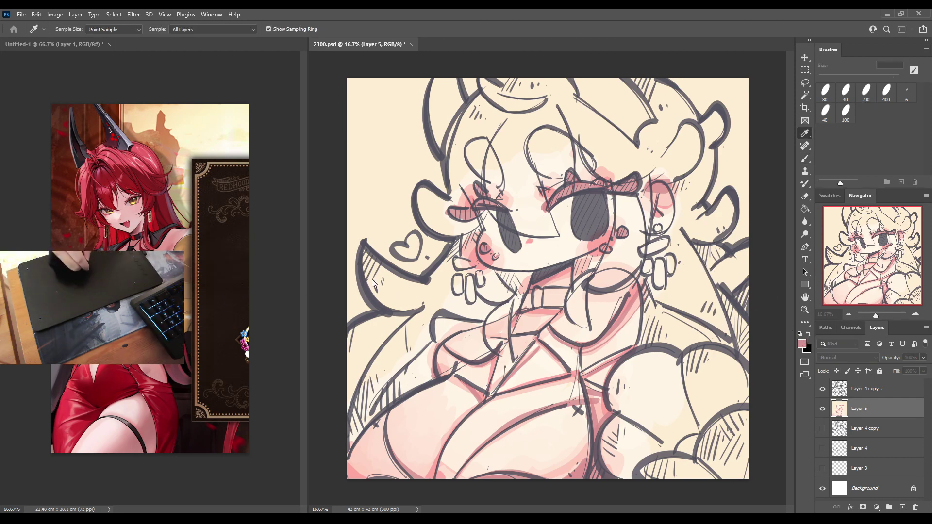
{"action": "key", "text": "b"}
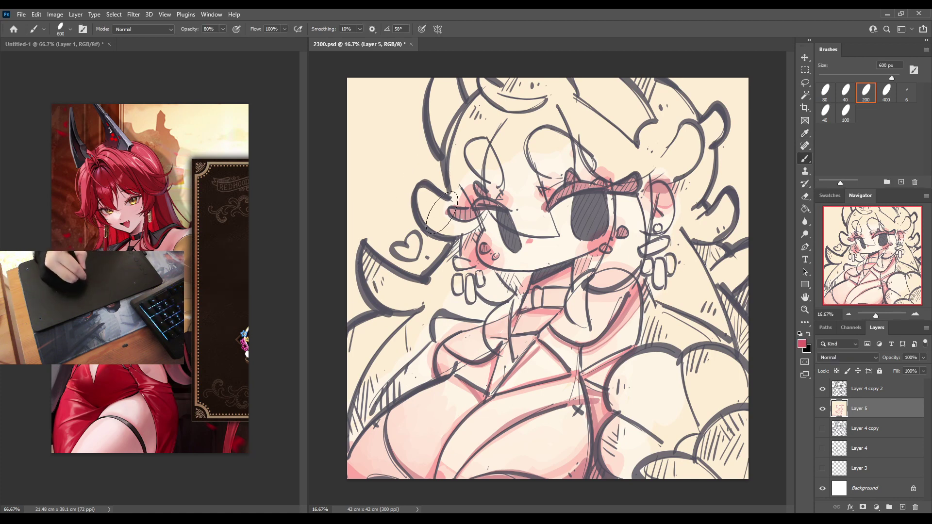
{"action": "mouse_move", "coordinate": [427, 204]}
{"action": "left_mouse_down"}
{"action": "mouse_move", "coordinate": [437, 214]}
{"action": "mouse_move", "coordinate": [460, 210]}
{"action": "left_mouse_up"}
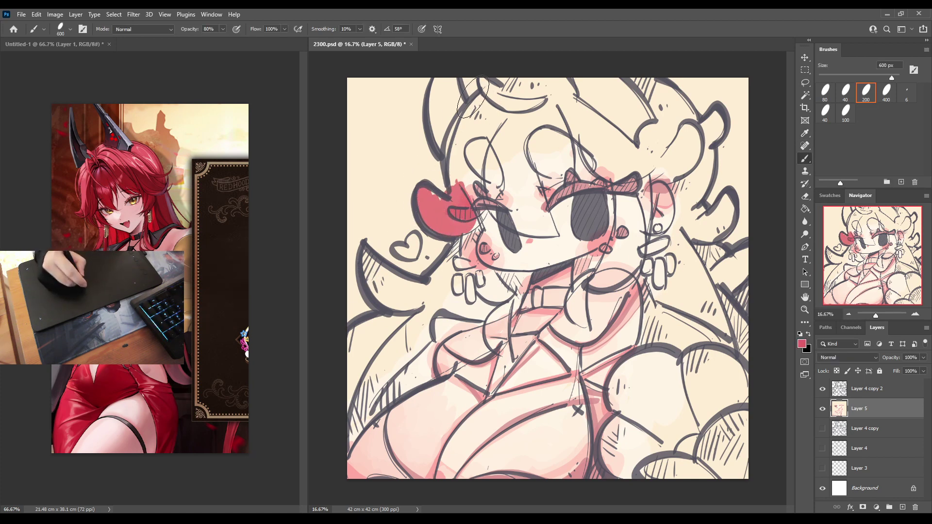
{"action": "mouse_move", "coordinate": [461, 140]}
{"action": "left_mouse_down"}
{"action": "mouse_move", "coordinate": [466, 189]}
{"action": "mouse_move", "coordinate": [485, 187]}
{"action": "mouse_move", "coordinate": [485, 148]}
{"action": "mouse_move", "coordinate": [469, 147]}
{"action": "mouse_move", "coordinate": [479, 140]}
{"action": "mouse_move", "coordinate": [465, 121]}
{"action": "mouse_move", "coordinate": [509, 120]}
{"action": "mouse_move", "coordinate": [481, 82]}
{"action": "mouse_move", "coordinate": [508, 94]}
{"action": "mouse_move", "coordinate": [553, 80]}
{"action": "mouse_move", "coordinate": [517, 117]}
{"action": "mouse_move", "coordinate": [530, 155]}
{"action": "mouse_move", "coordinate": [554, 168]}
{"action": "mouse_move", "coordinate": [548, 191]}
{"action": "mouse_move", "coordinate": [510, 151]}
{"action": "mouse_move", "coordinate": [514, 216]}
{"action": "mouse_move", "coordinate": [492, 196]}
{"action": "mouse_move", "coordinate": [515, 219]}
{"action": "mouse_move", "coordinate": [540, 211]}
{"action": "mouse_move", "coordinate": [524, 210]}
{"action": "mouse_move", "coordinate": [520, 224]}
{"action": "mouse_move", "coordinate": [542, 220]}
{"action": "mouse_move", "coordinate": [554, 234]}
{"action": "mouse_move", "coordinate": [541, 202]}
{"action": "mouse_move", "coordinate": [539, 177]}
{"action": "mouse_move", "coordinate": [552, 170]}
{"action": "mouse_move", "coordinate": [545, 134]}
{"action": "mouse_move", "coordinate": [563, 145]}
{"action": "mouse_move", "coordinate": [561, 167]}
{"action": "mouse_move", "coordinate": [582, 161]}
{"action": "mouse_move", "coordinate": [591, 174]}
{"action": "mouse_move", "coordinate": [607, 156]}
{"action": "mouse_move", "coordinate": [601, 123]}
{"action": "mouse_move", "coordinate": [632, 162]}
{"action": "mouse_move", "coordinate": [651, 158]}
{"action": "mouse_move", "coordinate": [666, 135]}
{"action": "mouse_move", "coordinate": [630, 80]}
{"action": "mouse_move", "coordinate": [687, 128]}
{"action": "mouse_move", "coordinate": [651, 167]}
{"action": "left_mouse_up"}
{"action": "mouse_move", "coordinate": [625, 211]}
{"action": "left_mouse_down"}
{"action": "mouse_move", "coordinate": [648, 186]}
{"action": "mouse_move", "coordinate": [604, 271]}
{"action": "mouse_move", "coordinate": [624, 266]}
{"action": "mouse_move", "coordinate": [634, 237]}
{"action": "mouse_move", "coordinate": [634, 258]}
{"action": "mouse_move", "coordinate": [584, 280]}
{"action": "mouse_move", "coordinate": [578, 269]}
{"action": "mouse_move", "coordinate": [602, 259]}
{"action": "mouse_move", "coordinate": [577, 277]}
{"action": "mouse_move", "coordinate": [580, 319]}
{"action": "mouse_move", "coordinate": [588, 266]}
{"action": "mouse_move", "coordinate": [563, 314]}
{"action": "mouse_move", "coordinate": [498, 317]}
{"action": "mouse_move", "coordinate": [501, 311]}
{"action": "mouse_move", "coordinate": [504, 351]}
{"action": "mouse_move", "coordinate": [510, 298]}
{"action": "left_mouse_up"}
{"action": "mouse_move", "coordinate": [467, 267]}
{"action": "left_mouse_down"}
{"action": "mouse_move", "coordinate": [470, 228]}
{"action": "mouse_move", "coordinate": [464, 252]}
{"action": "mouse_move", "coordinate": [487, 291]}
{"action": "mouse_move", "coordinate": [520, 284]}
{"action": "mouse_move", "coordinate": [481, 311]}
{"action": "left_mouse_up"}
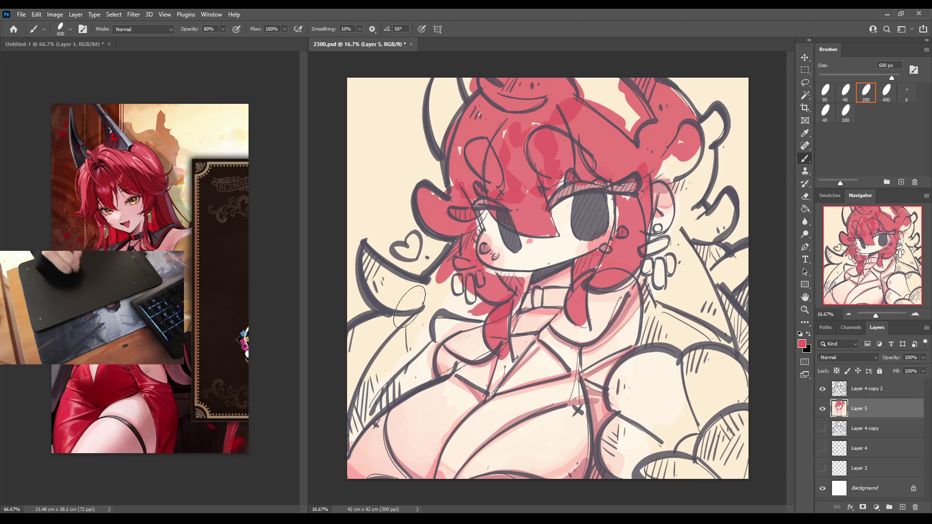
Fill the long flowing hair on both sides of the character with the same red, down to the shoulders and puffy sleeve.
{"action": "mouse_move", "coordinate": [368, 268]}
{"action": "left_mouse_down"}
{"action": "mouse_move", "coordinate": [379, 298]}
{"action": "mouse_move", "coordinate": [370, 278]}
{"action": "mouse_move", "coordinate": [439, 290]}
{"action": "mouse_move", "coordinate": [418, 300]}
{"action": "mouse_move", "coordinate": [480, 306]}
{"action": "mouse_move", "coordinate": [379, 327]}
{"action": "mouse_move", "coordinate": [359, 365]}
{"action": "mouse_move", "coordinate": [358, 416]}
{"action": "mouse_move", "coordinate": [427, 359]}
{"action": "mouse_move", "coordinate": [429, 329]}
{"action": "mouse_move", "coordinate": [378, 373]}
{"action": "mouse_move", "coordinate": [398, 346]}
{"action": "mouse_move", "coordinate": [414, 351]}
{"action": "mouse_move", "coordinate": [332, 388]}
{"action": "mouse_move", "coordinate": [349, 417]}
{"action": "left_mouse_up"}
{"action": "left_click_drag", "start_coordinate": [465, 291], "coordinate": [524, 274]}
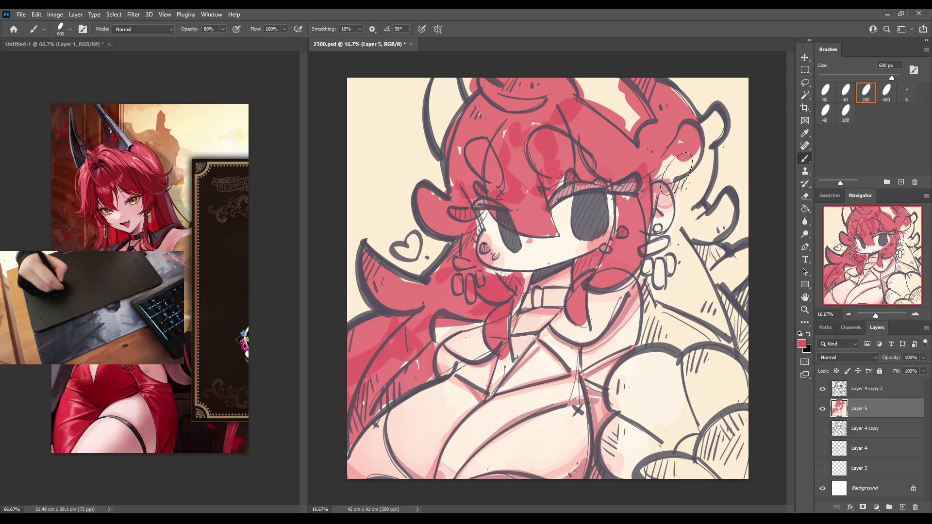
{"action": "mouse_move", "coordinate": [671, 165]}
{"action": "left_mouse_down"}
{"action": "mouse_move", "coordinate": [710, 130]}
{"action": "mouse_move", "coordinate": [711, 145]}
{"action": "mouse_move", "coordinate": [678, 173]}
{"action": "mouse_move", "coordinate": [670, 251]}
{"action": "mouse_move", "coordinate": [646, 252]}
{"action": "mouse_move", "coordinate": [705, 183]}
{"action": "mouse_move", "coordinate": [689, 229]}
{"action": "mouse_move", "coordinate": [720, 214]}
{"action": "mouse_move", "coordinate": [691, 282]}
{"action": "mouse_move", "coordinate": [660, 275]}
{"action": "mouse_move", "coordinate": [668, 309]}
{"action": "mouse_move", "coordinate": [663, 289]}
{"action": "mouse_move", "coordinate": [711, 310]}
{"action": "mouse_move", "coordinate": [688, 269]}
{"action": "mouse_move", "coordinate": [673, 269]}
{"action": "mouse_move", "coordinate": [728, 325]}
{"action": "mouse_move", "coordinate": [701, 275]}
{"action": "mouse_move", "coordinate": [713, 266]}
{"action": "mouse_move", "coordinate": [731, 276]}
{"action": "mouse_move", "coordinate": [756, 342]}
{"action": "left_mouse_up"}
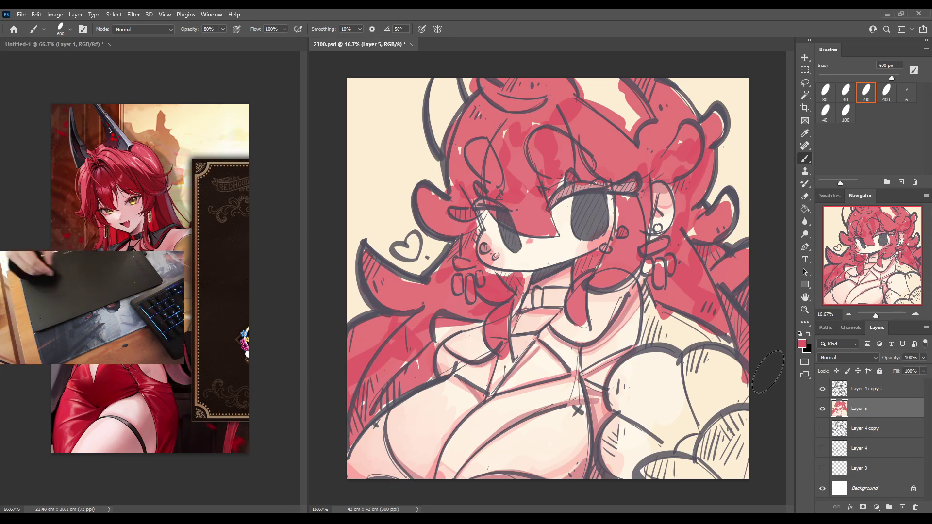
Choose a deeper red and shade the side curls, the bangs, the bun and the top of the head.
{"action": "key", "text": "i"}
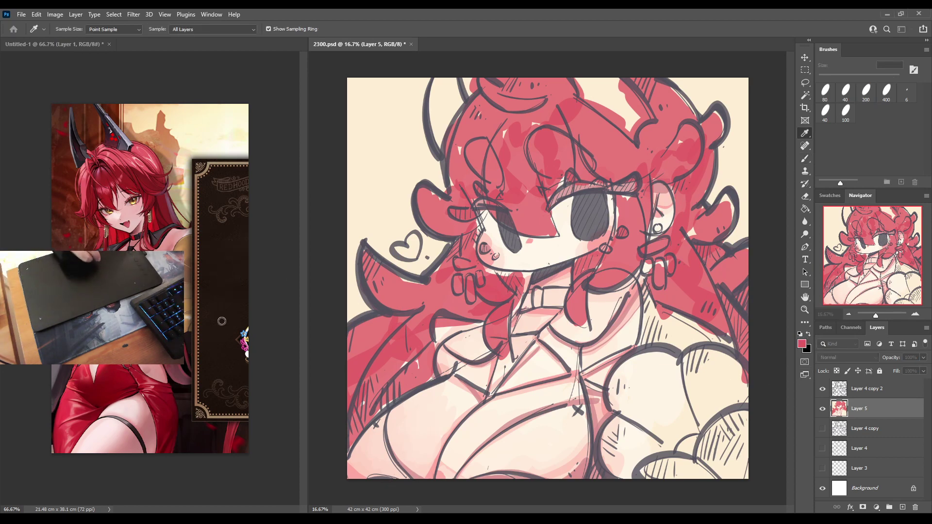
{"action": "key", "text": "b"}
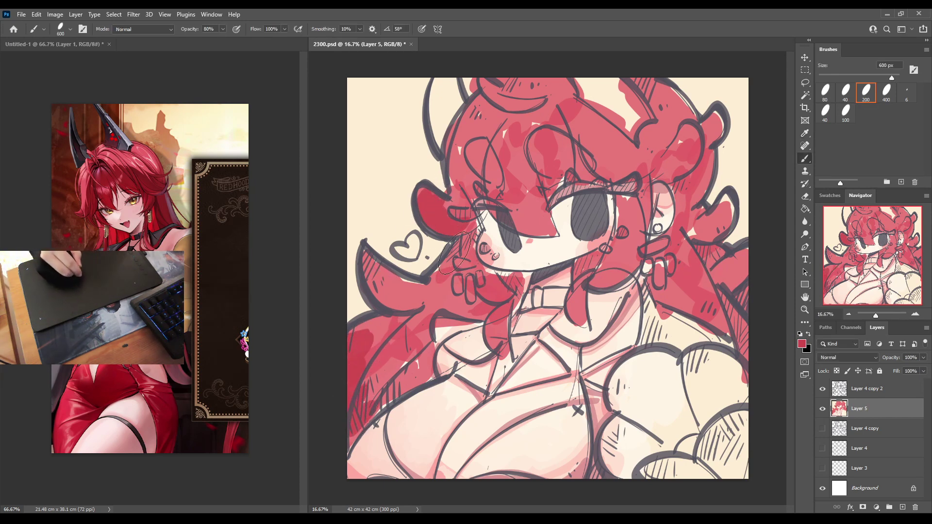
{"action": "mouse_move", "coordinate": [455, 253]}
{"action": "left_mouse_down"}
{"action": "mouse_move", "coordinate": [459, 287]}
{"action": "mouse_move", "coordinate": [520, 283]}
{"action": "mouse_move", "coordinate": [507, 308]}
{"action": "mouse_move", "coordinate": [476, 298]}
{"action": "mouse_move", "coordinate": [400, 308]}
{"action": "mouse_move", "coordinate": [586, 270]}
{"action": "mouse_move", "coordinate": [579, 294]}
{"action": "mouse_move", "coordinate": [593, 279]}
{"action": "mouse_move", "coordinate": [655, 274]}
{"action": "mouse_move", "coordinate": [673, 294]}
{"action": "mouse_move", "coordinate": [717, 295]}
{"action": "mouse_move", "coordinate": [747, 340]}
{"action": "mouse_move", "coordinate": [739, 271]}
{"action": "left_mouse_up"}
{"action": "mouse_move", "coordinate": [538, 220]}
{"action": "left_mouse_down"}
{"action": "mouse_move", "coordinate": [531, 225]}
{"action": "mouse_move", "coordinate": [544, 229]}
{"action": "mouse_move", "coordinate": [538, 178]}
{"action": "mouse_move", "coordinate": [684, 148]}
{"action": "left_mouse_up"}
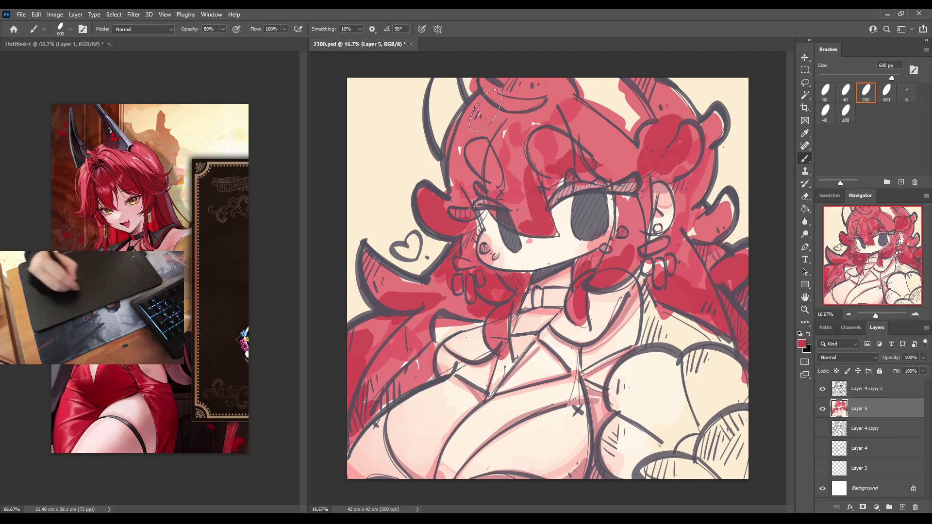
{"action": "mouse_move", "coordinate": [467, 130]}
{"action": "left_mouse_down"}
{"action": "mouse_move", "coordinate": [532, 141]}
{"action": "mouse_move", "coordinate": [611, 121]}
{"action": "mouse_move", "coordinate": [642, 102]}
{"action": "left_mouse_up"}
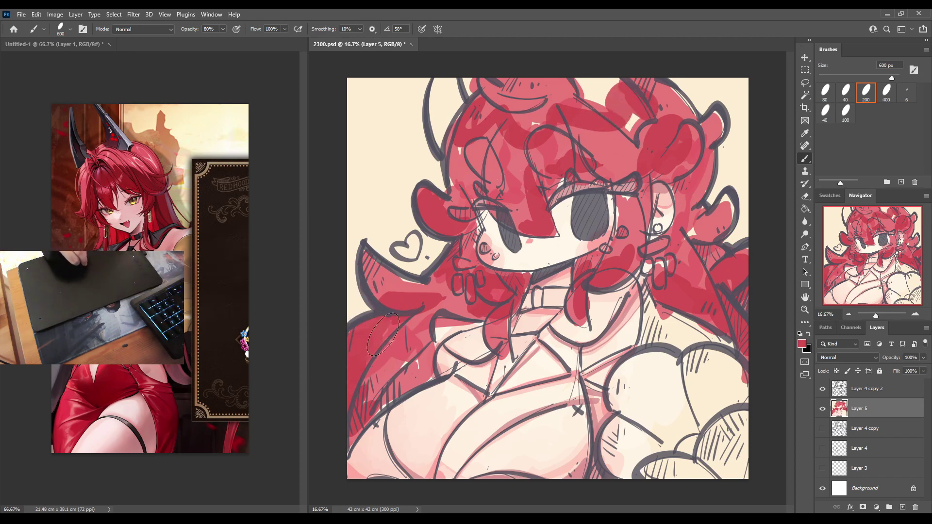
Darken the long hair on the drawing's left side and blend its upper tip and cheek curl with sampled reds.
{"action": "left_click_drag", "start_coordinate": [367, 366], "coordinate": [370, 405]}
{"action": "mouse_move", "coordinate": [353, 435]}
{"action": "left_mouse_down"}
{"action": "mouse_move", "coordinate": [416, 378]}
{"action": "mouse_move", "coordinate": [376, 381]}
{"action": "mouse_move", "coordinate": [388, 375]}
{"action": "mouse_move", "coordinate": [379, 388]}
{"action": "mouse_move", "coordinate": [425, 368]}
{"action": "mouse_move", "coordinate": [399, 363]}
{"action": "mouse_move", "coordinate": [404, 377]}
{"action": "mouse_move", "coordinate": [431, 374]}
{"action": "mouse_move", "coordinate": [421, 340]}
{"action": "mouse_move", "coordinate": [395, 337]}
{"action": "mouse_move", "coordinate": [419, 327]}
{"action": "mouse_move", "coordinate": [400, 310]}
{"action": "mouse_move", "coordinate": [450, 295]}
{"action": "mouse_move", "coordinate": [432, 282]}
{"action": "mouse_move", "coordinate": [465, 243]}
{"action": "mouse_move", "coordinate": [476, 277]}
{"action": "mouse_move", "coordinate": [497, 287]}
{"action": "mouse_move", "coordinate": [527, 281]}
{"action": "mouse_move", "coordinate": [505, 303]}
{"action": "mouse_move", "coordinate": [495, 329]}
{"action": "left_mouse_up"}
{"action": "left_click", "coordinate": [424, 362], "text": "alt"}
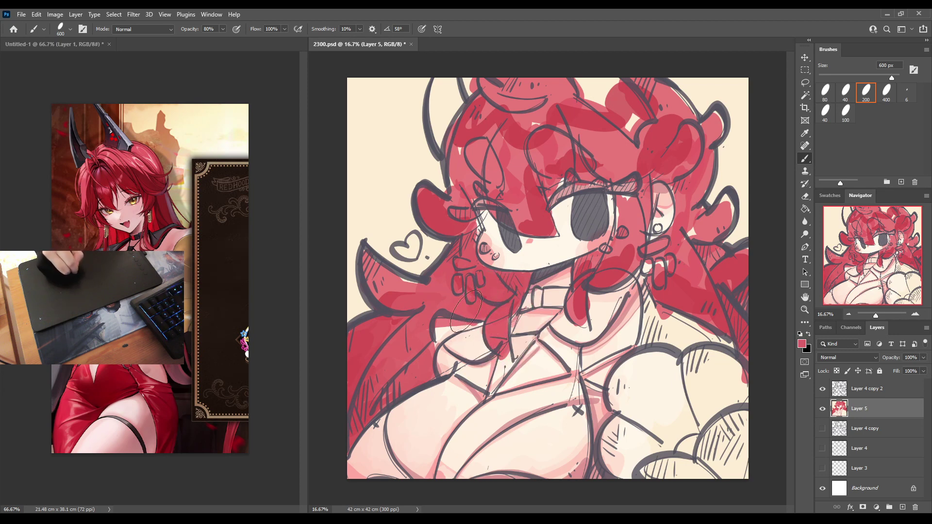
{"action": "mouse_move", "coordinate": [402, 284]}
{"action": "left_mouse_down"}
{"action": "mouse_move", "coordinate": [368, 286]}
{"action": "mouse_move", "coordinate": [359, 272]}
{"action": "left_mouse_up"}
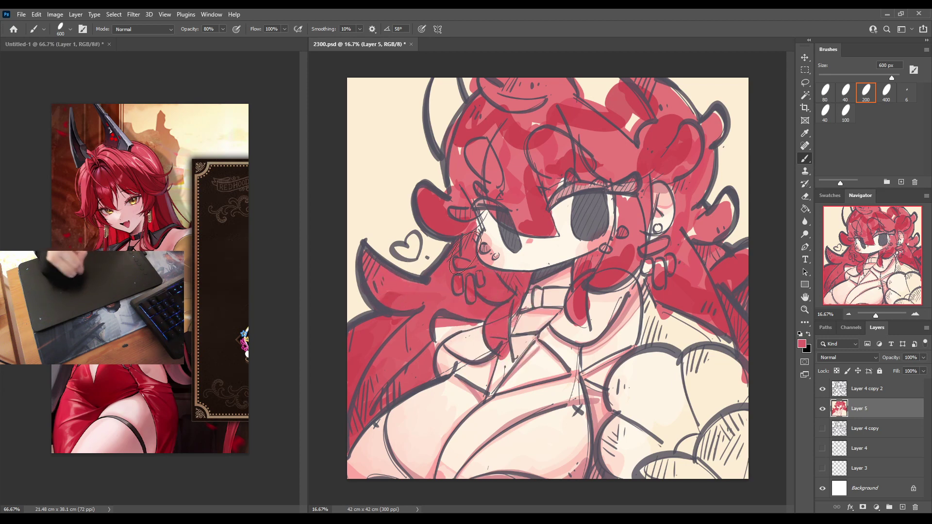
{"action": "mouse_move", "coordinate": [460, 228]}
{"action": "left_mouse_down"}
{"action": "mouse_move", "coordinate": [421, 210]}
{"action": "mouse_move", "coordinate": [480, 196]}
{"action": "mouse_move", "coordinate": [475, 237]}
{"action": "left_mouse_up"}
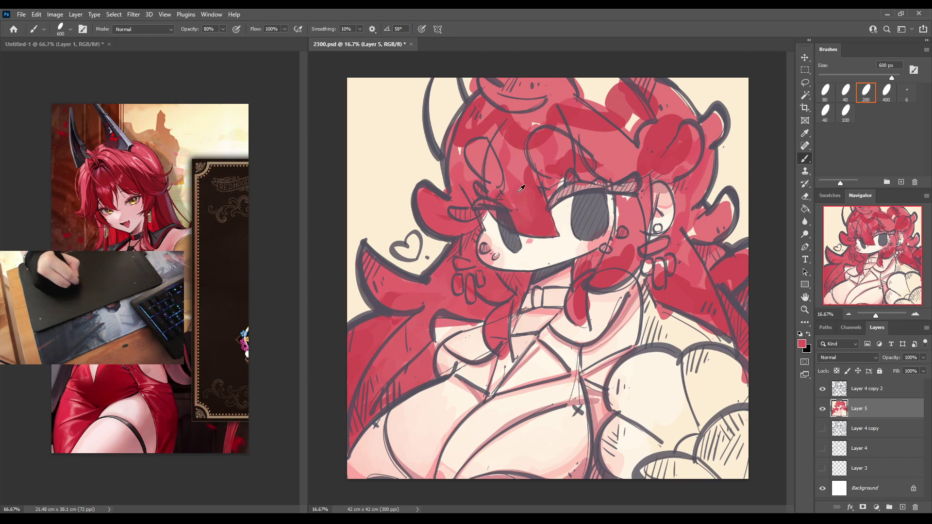
Smooth the patchy strokes across the crown, the bangs and the lock beside the ear, using intermediate reds sampled from the hair.
{"action": "left_click", "coordinate": [455, 151], "text": "alt"}
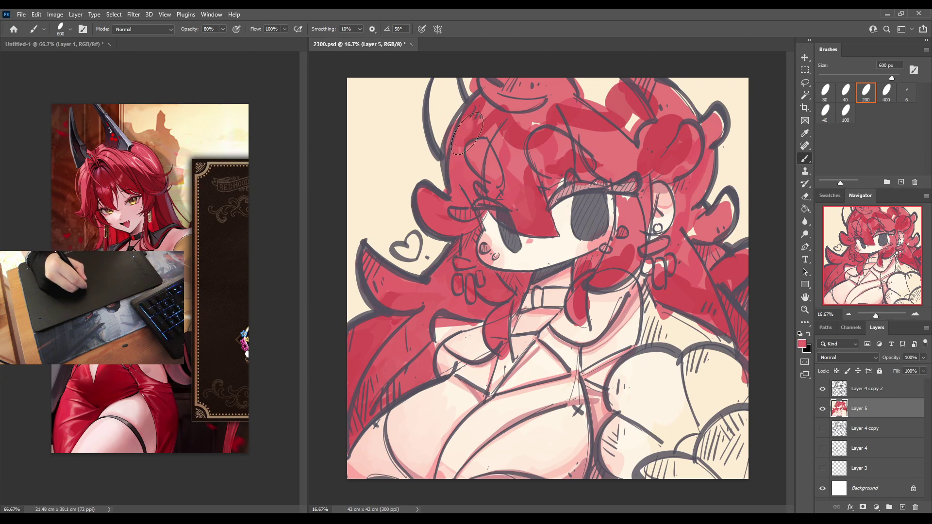
{"action": "left_click", "coordinate": [472, 125], "text": "alt"}
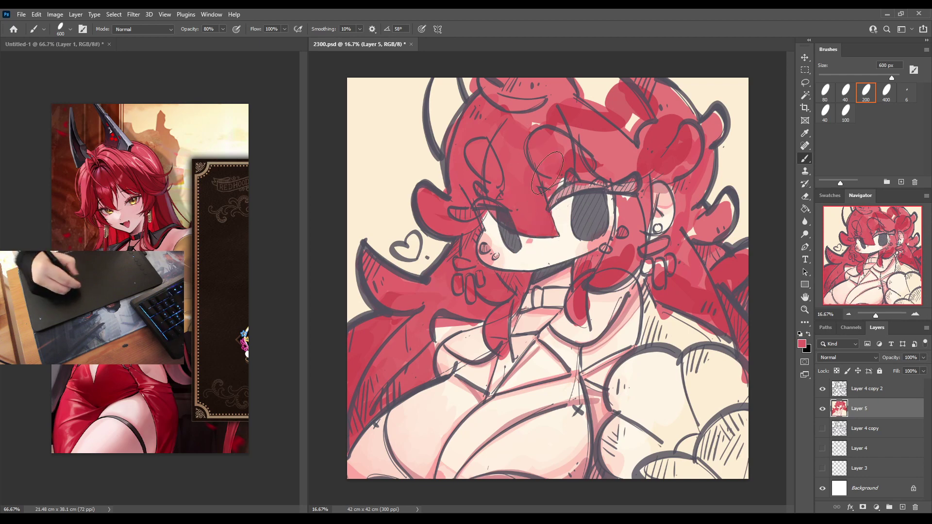
{"action": "left_click", "coordinate": [549, 135], "text": "alt"}
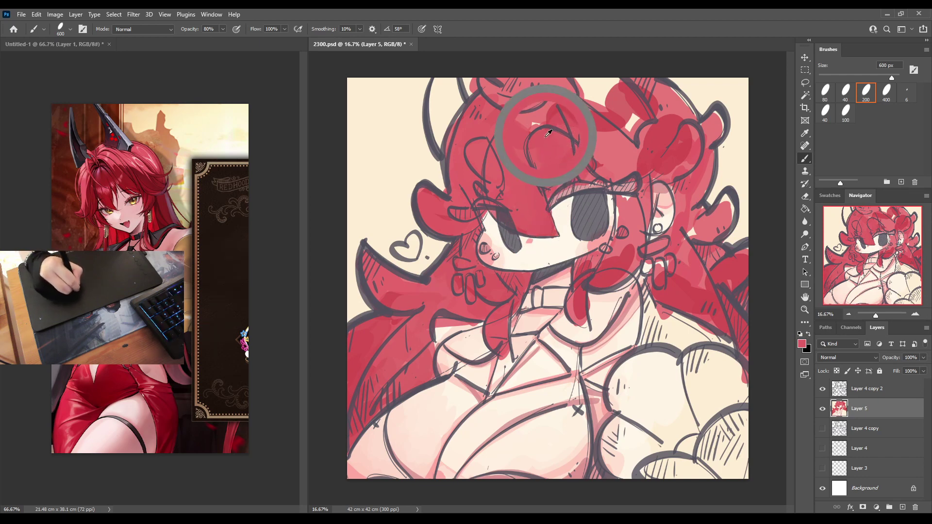
{"action": "mouse_move", "coordinate": [501, 99]}
{"action": "left_mouse_down"}
{"action": "mouse_move", "coordinate": [526, 106]}
{"action": "mouse_move", "coordinate": [580, 98]}
{"action": "left_mouse_up"}
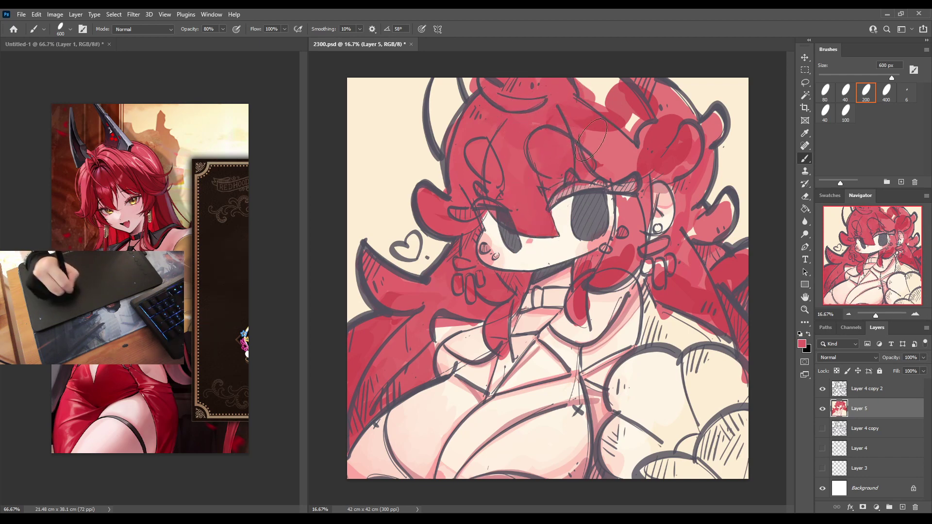
{"action": "left_click_drag", "start_coordinate": [593, 140], "coordinate": [646, 168]}
{"action": "left_click", "coordinate": [625, 157], "text": "alt"}
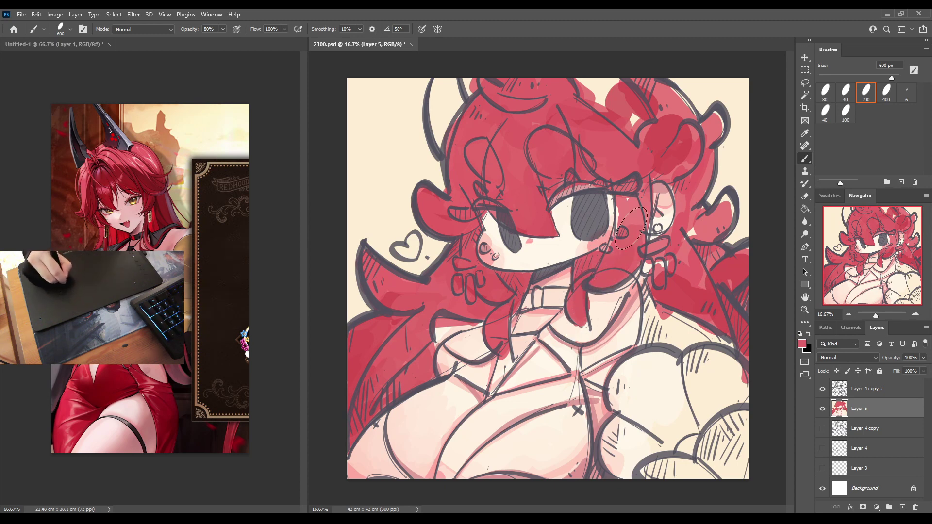
{"action": "left_click_drag", "start_coordinate": [633, 203], "coordinate": [629, 213]}
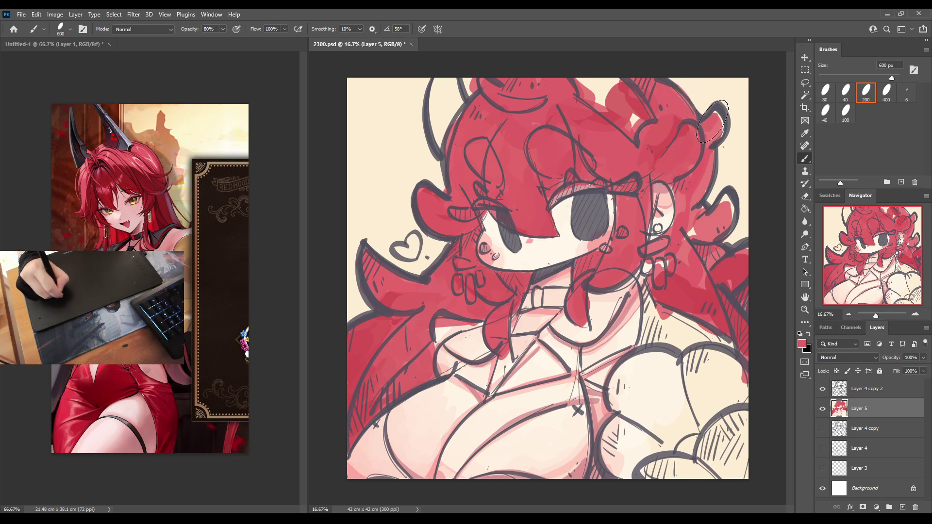
Fill the cream gap above the bun and the horn on the drawing's left with red, and even out the curls behind the ear.
{"action": "mouse_move", "coordinate": [652, 134]}
{"action": "left_mouse_down"}
{"action": "mouse_move", "coordinate": [626, 101]}
{"action": "mouse_move", "coordinate": [599, 91]}
{"action": "left_mouse_up"}
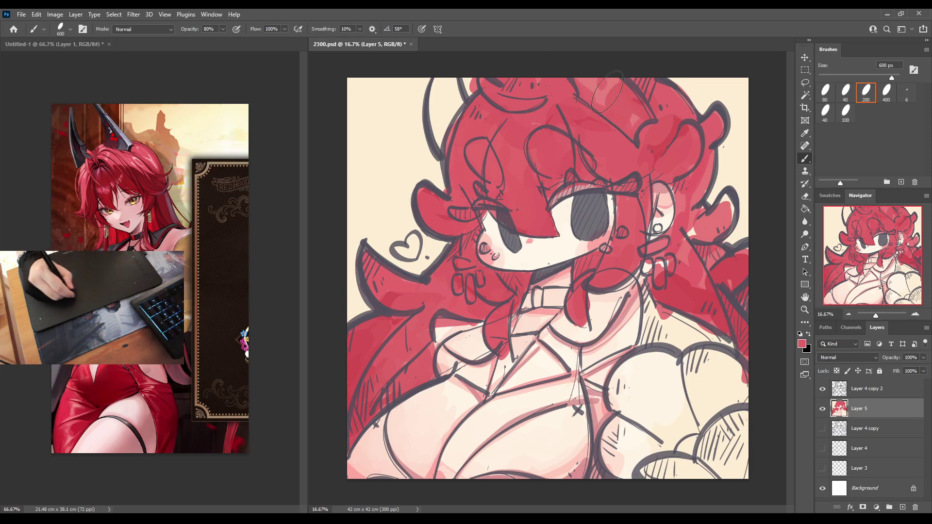
{"action": "mouse_move", "coordinate": [445, 121]}
{"action": "left_mouse_down"}
{"action": "mouse_move", "coordinate": [453, 97]}
{"action": "mouse_move", "coordinate": [442, 119]}
{"action": "mouse_move", "coordinate": [440, 85]}
{"action": "left_mouse_up"}
{"action": "mouse_move", "coordinate": [674, 265]}
{"action": "left_mouse_down"}
{"action": "mouse_move", "coordinate": [667, 288]}
{"action": "mouse_move", "coordinate": [687, 283]}
{"action": "mouse_move", "coordinate": [690, 298]}
{"action": "mouse_move", "coordinate": [707, 306]}
{"action": "mouse_move", "coordinate": [730, 274]}
{"action": "mouse_move", "coordinate": [732, 314]}
{"action": "mouse_move", "coordinate": [737, 292]}
{"action": "mouse_move", "coordinate": [724, 292]}
{"action": "mouse_move", "coordinate": [717, 258]}
{"action": "mouse_move", "coordinate": [692, 231]}
{"action": "mouse_move", "coordinate": [723, 201]}
{"action": "mouse_move", "coordinate": [723, 223]}
{"action": "mouse_move", "coordinate": [702, 223]}
{"action": "mouse_move", "coordinate": [685, 212]}
{"action": "mouse_move", "coordinate": [676, 183]}
{"action": "mouse_move", "coordinate": [683, 212]}
{"action": "mouse_move", "coordinate": [645, 232]}
{"action": "left_mouse_up"}
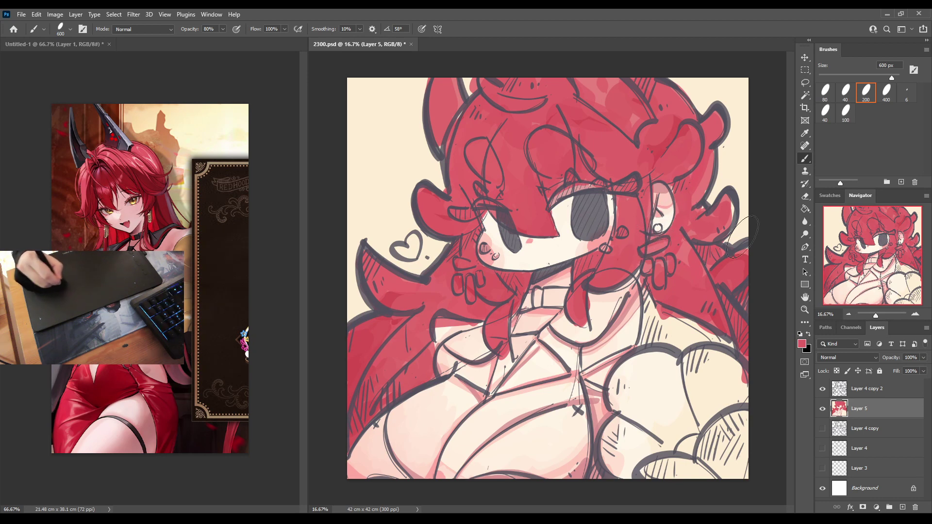
{"action": "mouse_move", "coordinate": [723, 213]}
{"action": "left_mouse_down"}
{"action": "mouse_move", "coordinate": [731, 212]}
{"action": "mouse_move", "coordinate": [705, 247]}
{"action": "left_mouse_up"}
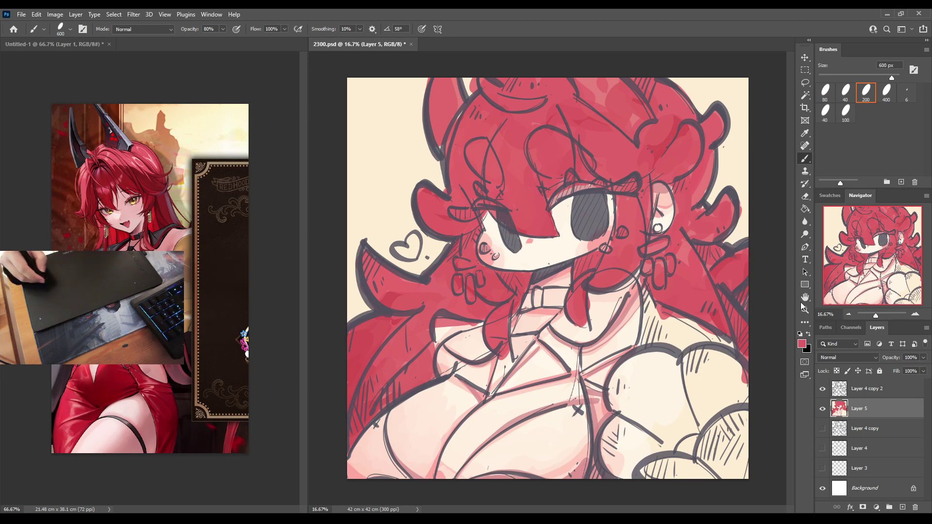
Choose a darker muted red and shade the two looped strands above the eyes and the long hair behind the face and neck.
{"action": "key", "text": "i"}
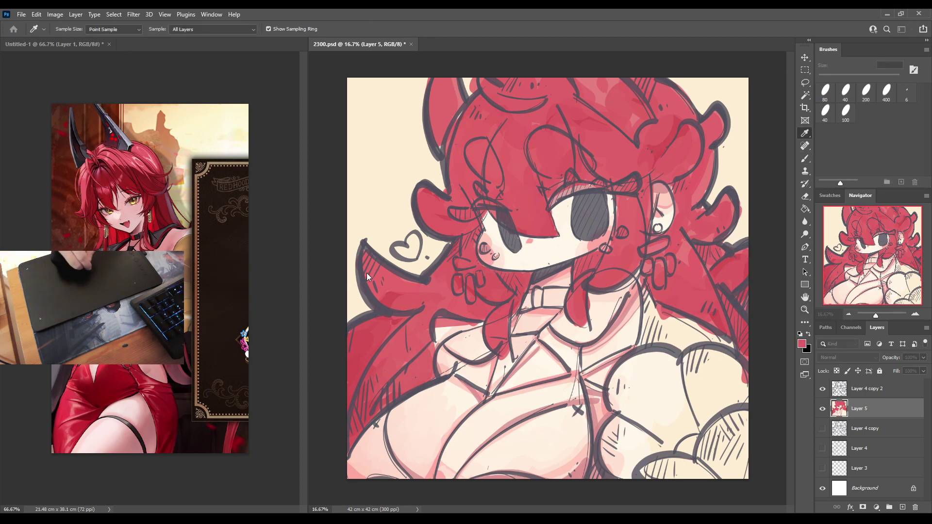
{"action": "key", "text": "b"}
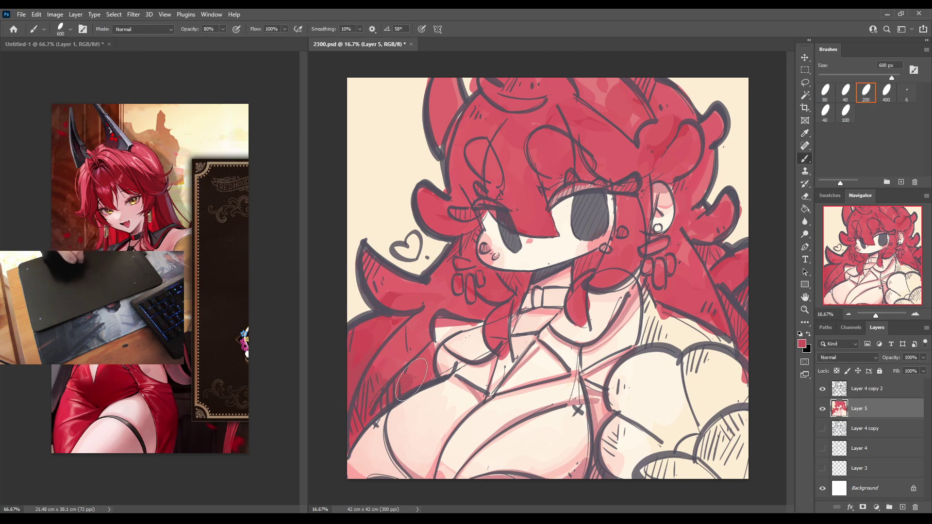
{"action": "left_click", "coordinate": [448, 265], "text": "alt"}
{"action": "left_click_drag", "start_coordinate": [456, 259], "coordinate": [437, 270]}
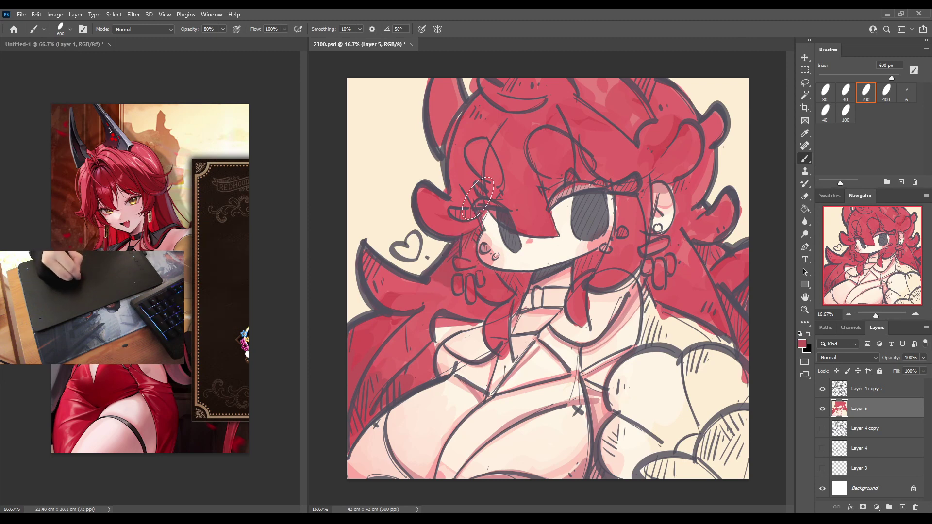
{"action": "mouse_move", "coordinate": [478, 198]}
{"action": "left_mouse_down"}
{"action": "mouse_move", "coordinate": [469, 149]}
{"action": "mouse_move", "coordinate": [484, 170]}
{"action": "mouse_move", "coordinate": [478, 150]}
{"action": "left_mouse_up"}
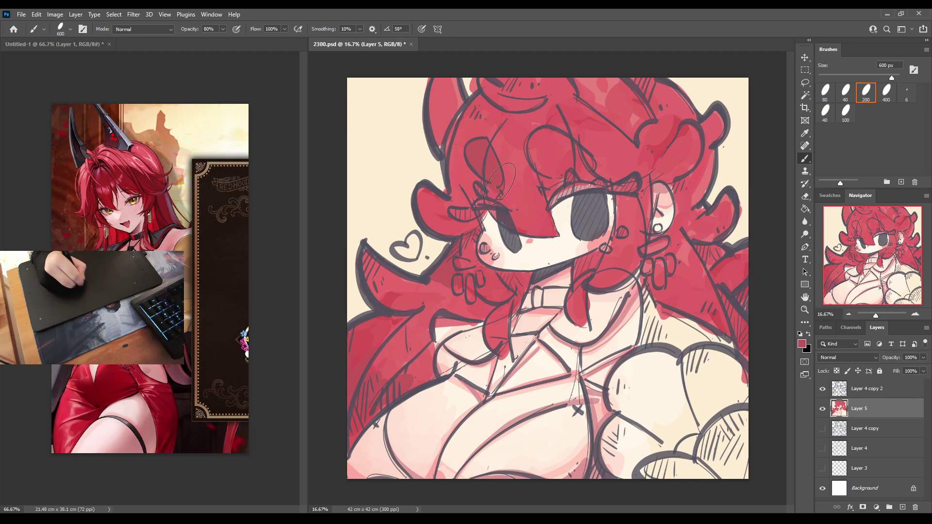
{"action": "mouse_move", "coordinate": [546, 144]}
{"action": "left_mouse_down"}
{"action": "mouse_move", "coordinate": [536, 145]}
{"action": "mouse_move", "coordinate": [575, 157]}
{"action": "left_mouse_up"}
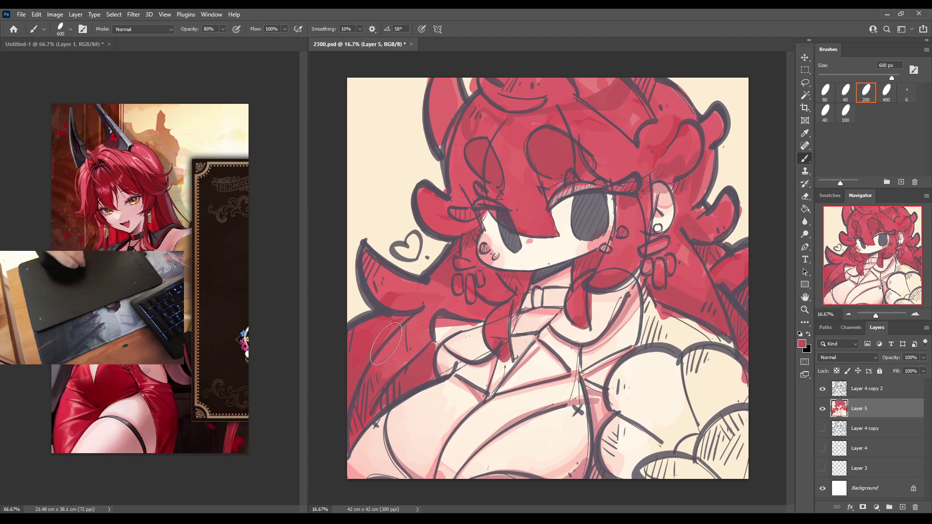
{"action": "left_click", "coordinate": [374, 364], "text": "alt"}
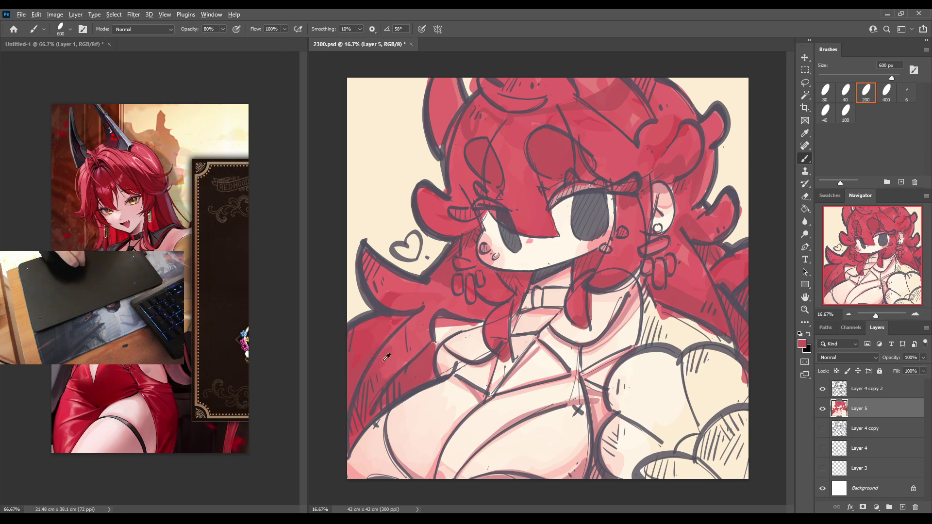
{"action": "left_click", "coordinate": [375, 334], "text": "alt"}
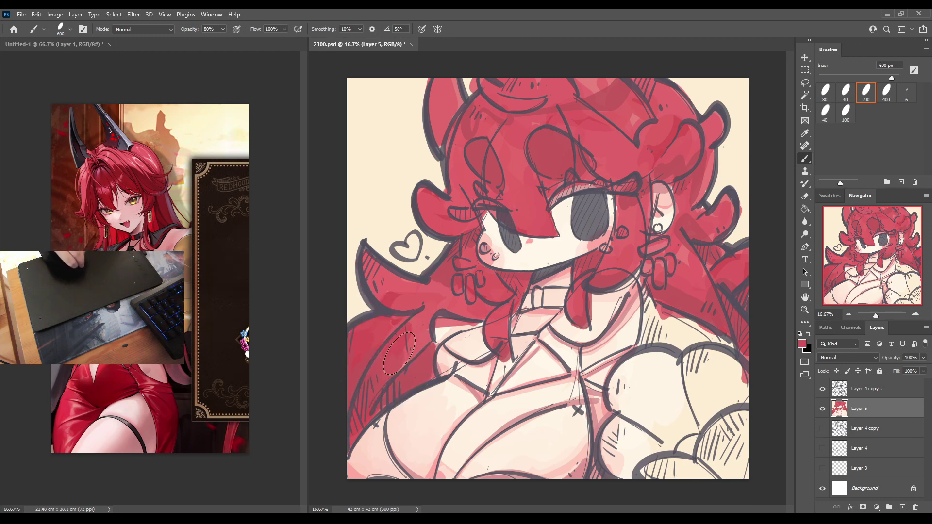
Even out the red patches in the long hair on the drawing's left, behind the ear and in the curl above it.
{"action": "mouse_move", "coordinate": [406, 357]}
{"action": "left_mouse_down"}
{"action": "mouse_move", "coordinate": [424, 340]}
{"action": "mouse_move", "coordinate": [419, 321]}
{"action": "left_mouse_up"}
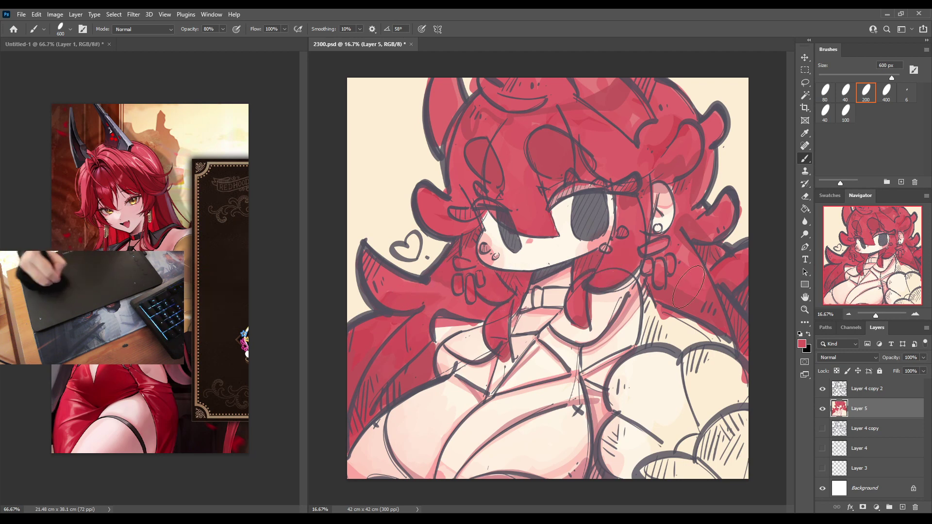
{"action": "mouse_move", "coordinate": [688, 287]}
{"action": "left_mouse_down"}
{"action": "mouse_move", "coordinate": [680, 247]}
{"action": "mouse_move", "coordinate": [710, 268]}
{"action": "mouse_move", "coordinate": [713, 259]}
{"action": "mouse_move", "coordinate": [724, 280]}
{"action": "mouse_move", "coordinate": [696, 217]}
{"action": "left_mouse_up"}
{"action": "left_click", "coordinate": [691, 265], "text": "alt"}
{"action": "left_click", "coordinate": [710, 225], "text": "alt"}
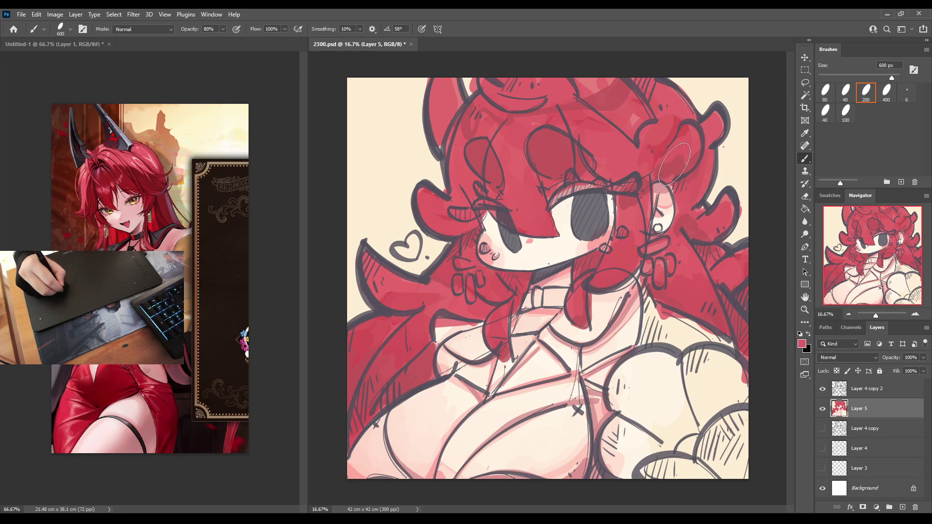
{"action": "left_click", "coordinate": [652, 142], "text": "alt"}
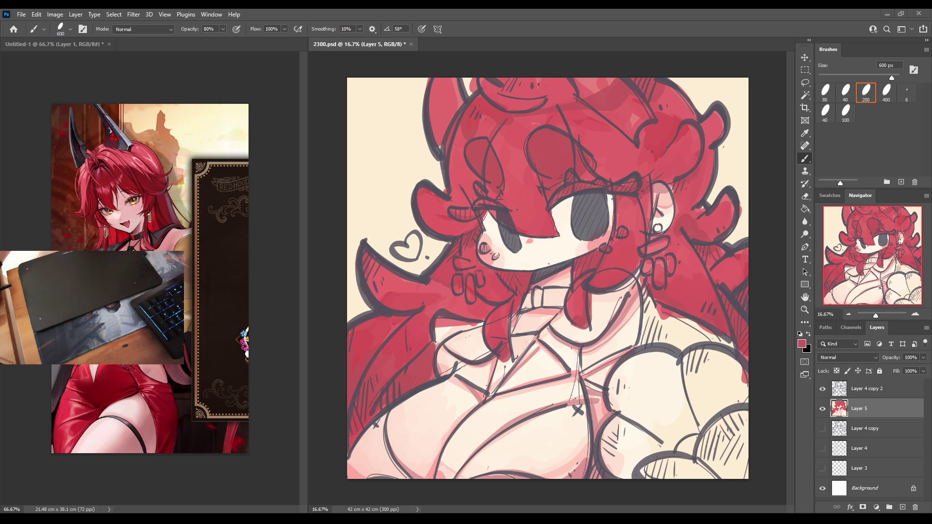
Sample a muted dark purple and fill the two round brows above the eyes and both horns.
{"action": "key", "text": "i"}
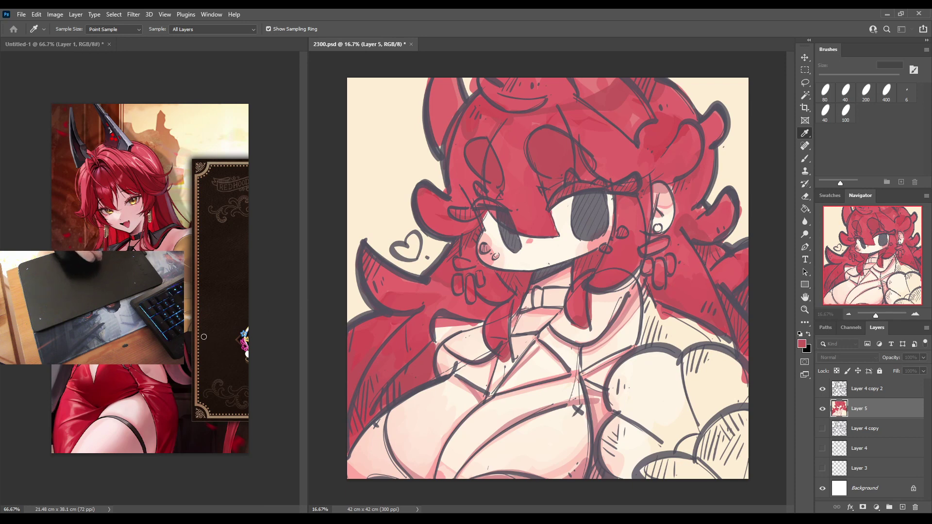
{"action": "left_click", "coordinate": [371, 271]}
{"action": "key", "text": "b"}
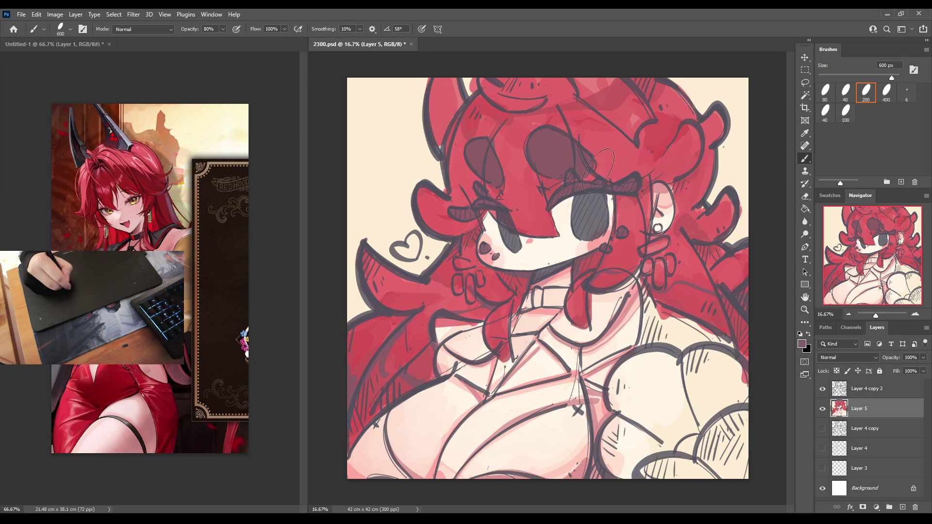
{"action": "mouse_move", "coordinate": [598, 170]}
{"action": "left_mouse_down"}
{"action": "mouse_move", "coordinate": [664, 159]}
{"action": "mouse_move", "coordinate": [698, 168]}
{"action": "left_mouse_up"}
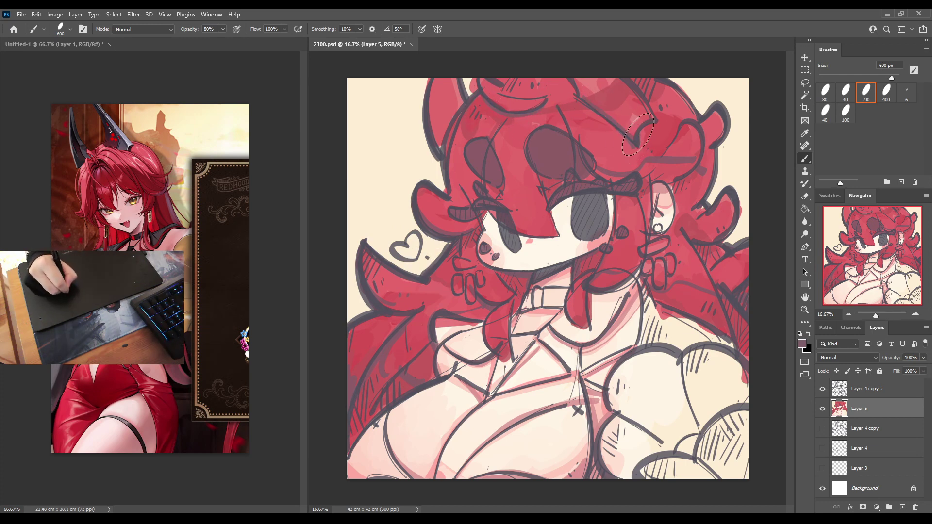
{"action": "mouse_move", "coordinate": [425, 84]}
{"action": "left_mouse_down"}
{"action": "mouse_move", "coordinate": [434, 133]}
{"action": "mouse_move", "coordinate": [440, 77]}
{"action": "mouse_move", "coordinate": [444, 106]}
{"action": "mouse_move", "coordinate": [454, 72]}
{"action": "mouse_move", "coordinate": [457, 107]}
{"action": "mouse_move", "coordinate": [441, 125]}
{"action": "left_mouse_up"}
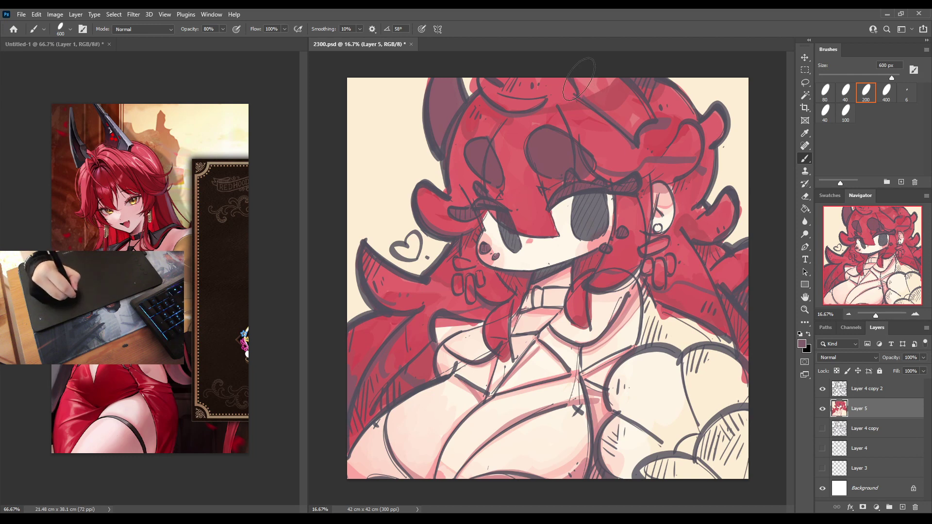
{"action": "mouse_move", "coordinate": [577, 79]}
{"action": "left_mouse_down"}
{"action": "mouse_move", "coordinate": [618, 96]}
{"action": "mouse_move", "coordinate": [612, 78]}
{"action": "mouse_move", "coordinate": [636, 132]}
{"action": "left_mouse_up"}
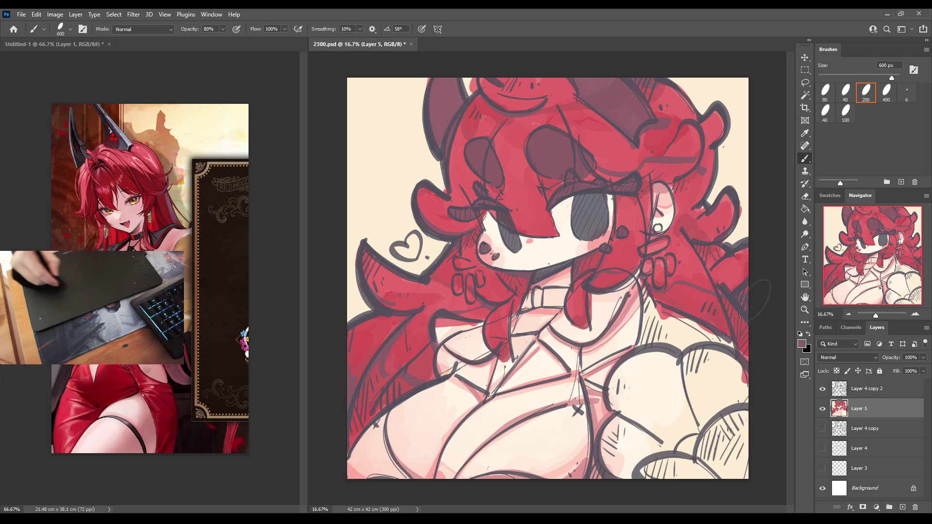
Shade the long hair on the drawing's left and the flick below the heart with reds sampled from the hair.
{"action": "mouse_move", "coordinate": [381, 367]}
{"action": "left_mouse_down"}
{"action": "mouse_move", "coordinate": [368, 386]}
{"action": "mouse_move", "coordinate": [375, 396]}
{"action": "mouse_move", "coordinate": [360, 413]}
{"action": "mouse_move", "coordinate": [397, 393]}
{"action": "left_mouse_up"}
{"action": "left_click", "coordinate": [383, 384], "text": "alt"}
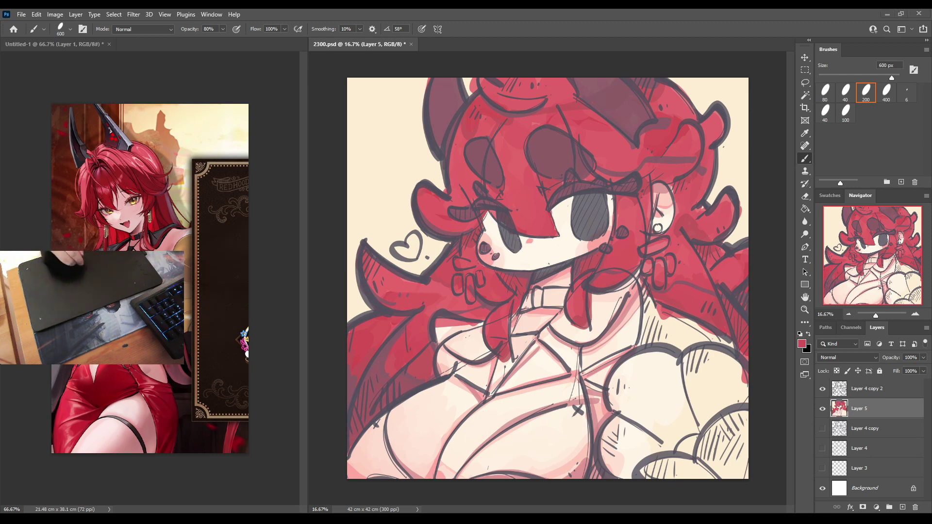
{"action": "left_click", "coordinate": [358, 365], "text": "alt"}
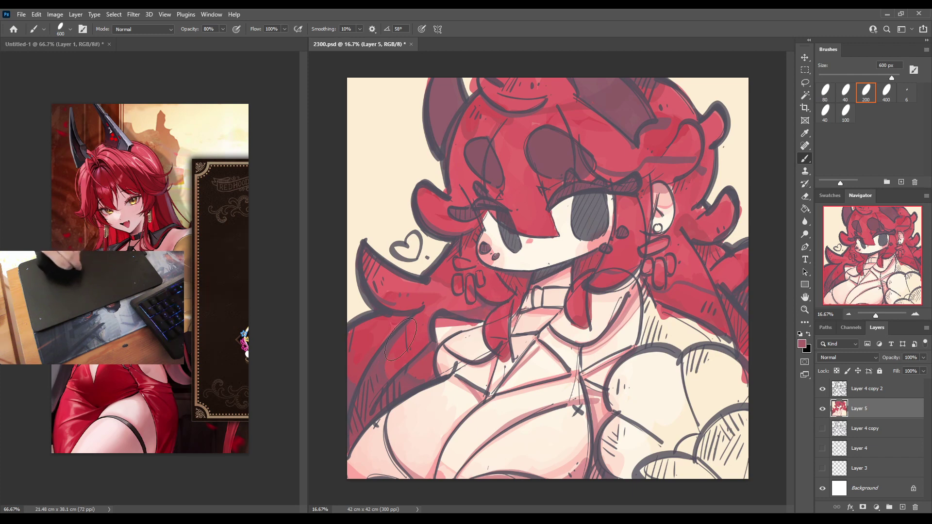
{"action": "left_click", "coordinate": [396, 299], "text": "alt"}
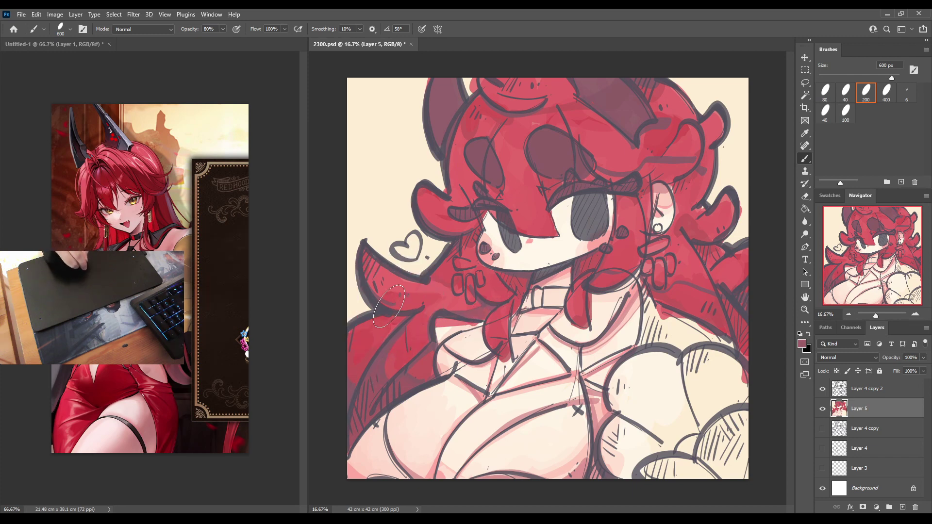
{"action": "left_click", "coordinate": [416, 304], "text": "alt"}
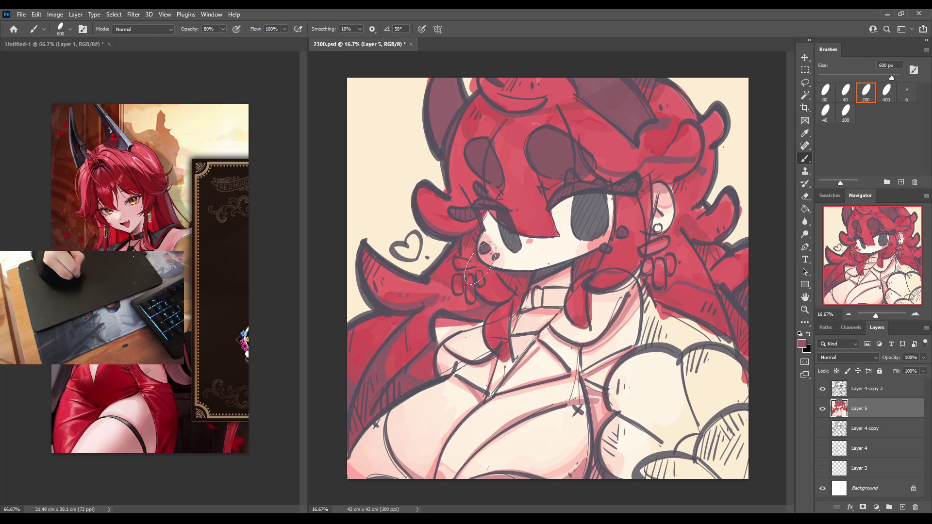
{"action": "left_click", "coordinate": [505, 274], "text": "alt"}
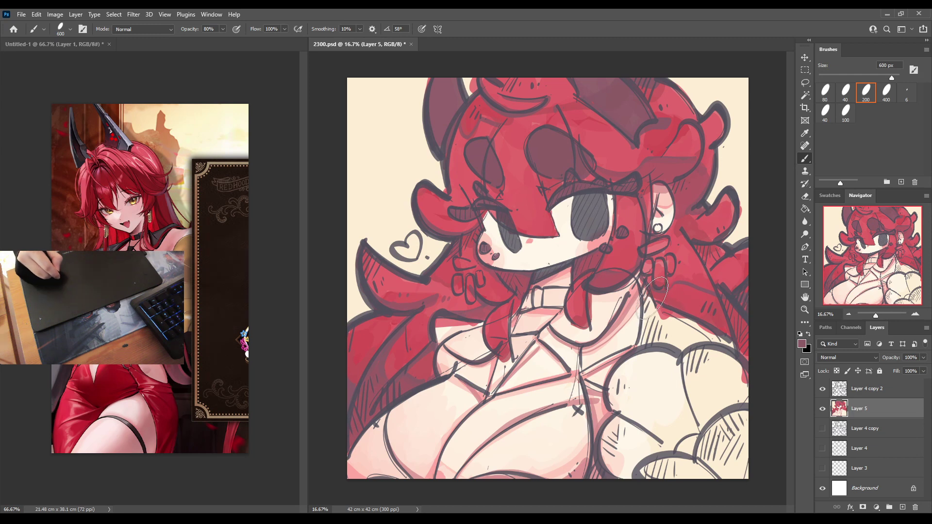
Darken the long hair behind the ear and neck with a sampled muted red.
{"action": "left_click", "coordinate": [681, 291], "text": "alt"}
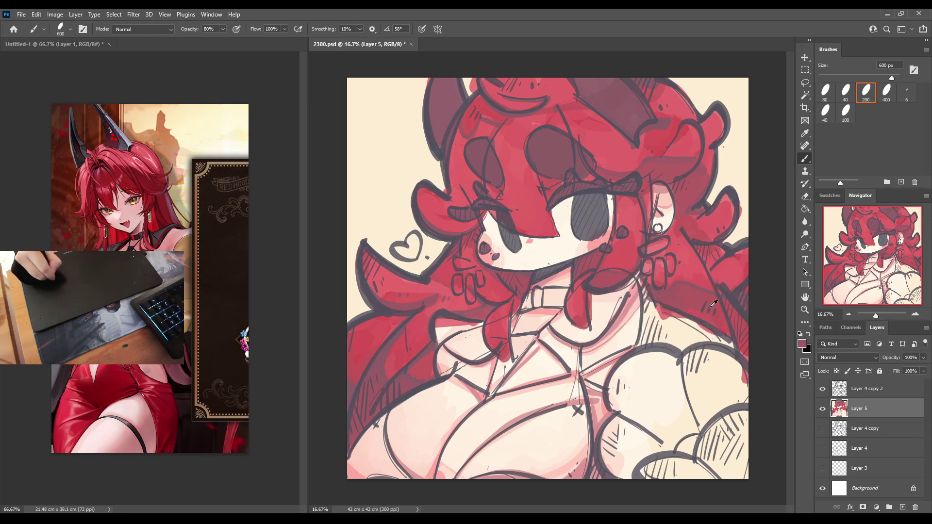
{"action": "left_click", "coordinate": [698, 306], "text": "alt"}
{"action": "mouse_move", "coordinate": [698, 306]}
{"action": "left_mouse_down"}
{"action": "mouse_move", "coordinate": [713, 311]}
{"action": "mouse_move", "coordinate": [684, 291]}
{"action": "mouse_move", "coordinate": [728, 320]}
{"action": "left_mouse_up"}
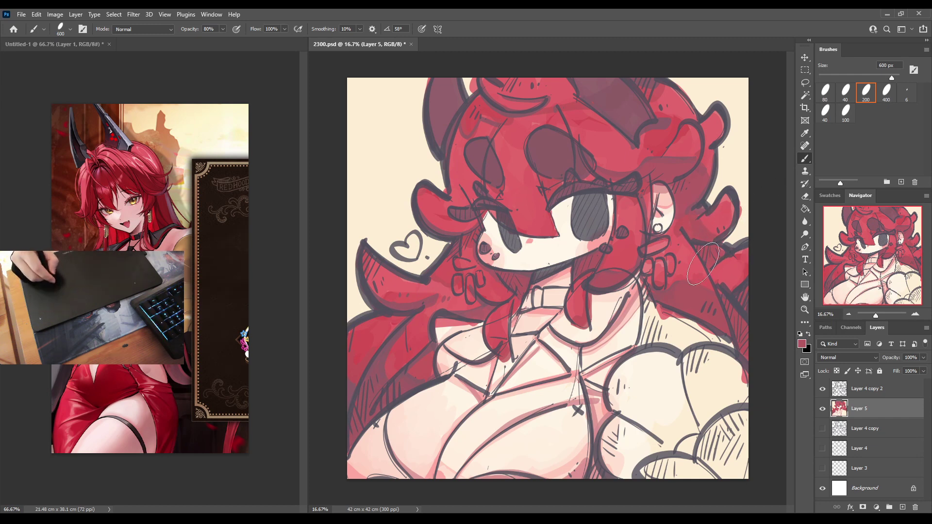
Smooth the reds of the crown and the pointed bangs between the eyes with sampled hair colours.
{"action": "left_click", "coordinate": [495, 119], "text": "alt"}
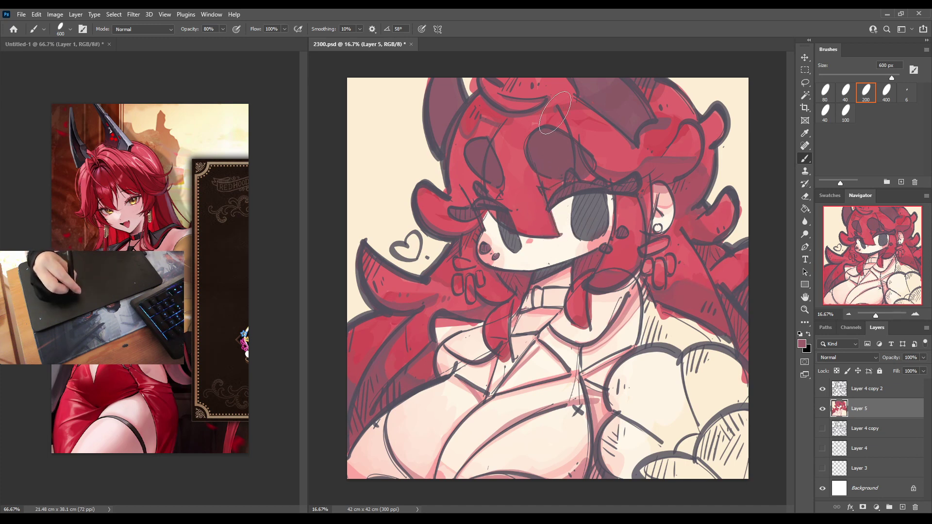
{"action": "left_click", "coordinate": [556, 234], "text": "alt"}
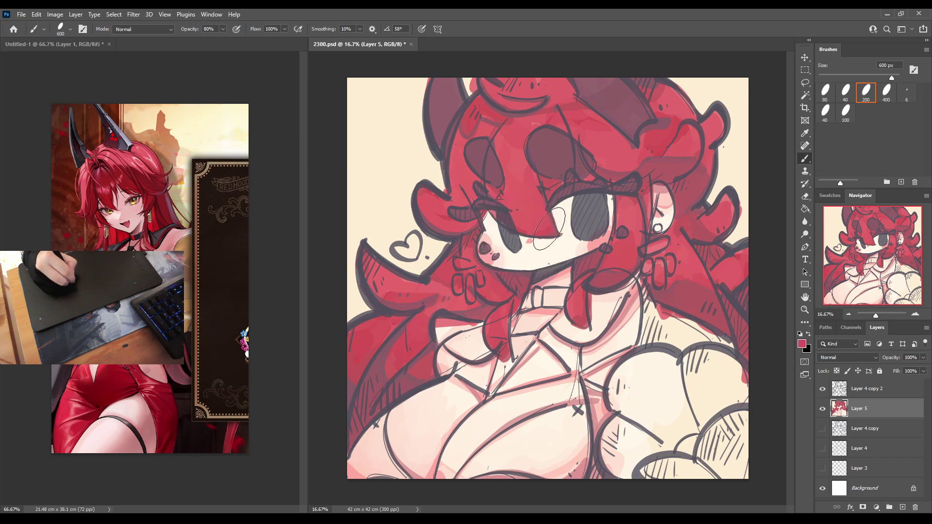
{"action": "left_click", "coordinate": [524, 222], "text": "alt"}
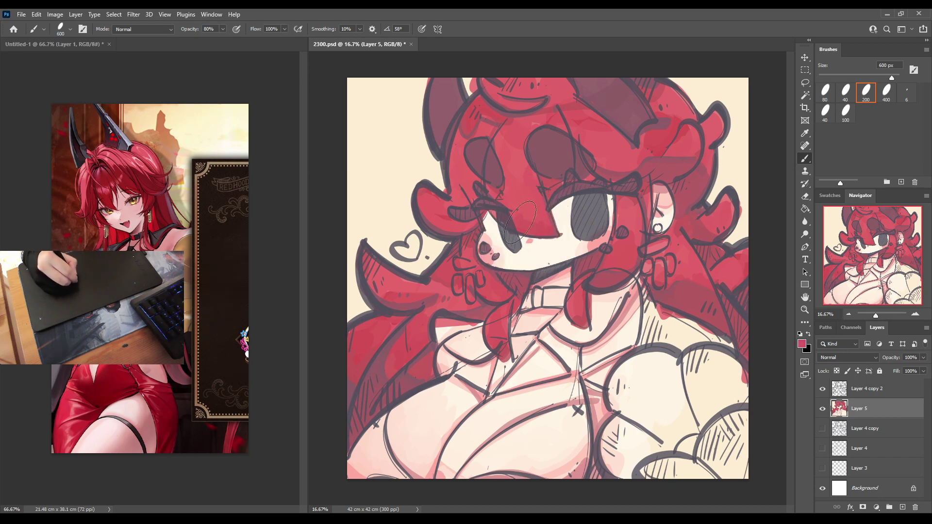
{"action": "left_click", "coordinate": [542, 207], "text": "alt"}
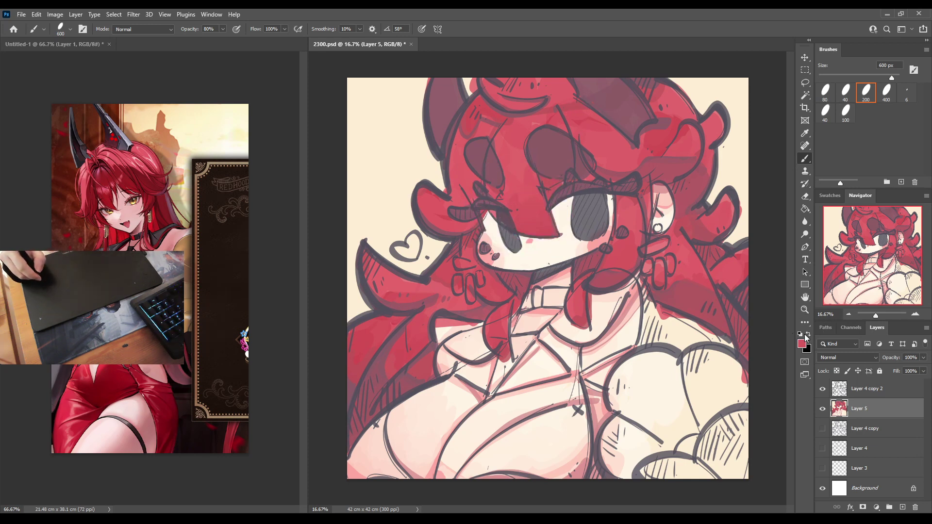
{"action": "left_click", "coordinate": [445, 316], "text": "alt"}
{"action": "mouse_move", "coordinate": [453, 324]}
{"action": "left_mouse_down"}
{"action": "mouse_move", "coordinate": [451, 346]}
{"action": "mouse_move", "coordinate": [467, 326]}
{"action": "left_mouse_up"}
{"action": "key", "text": "ctrl+z"}
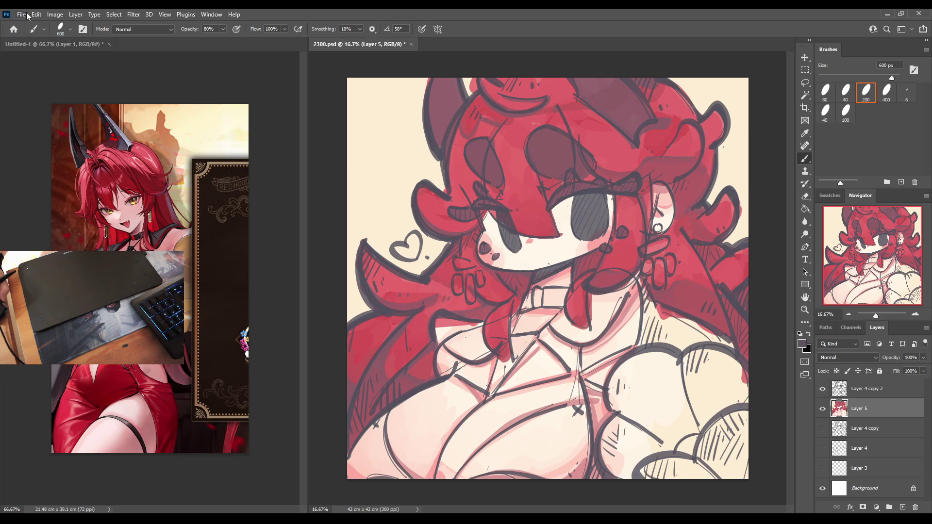
In the pasted screenshot document, paint white over the reference figure's body with a 150 px brush, and return to 2300.psd.
{"action": "key", "text": "ctrl+Tab"}
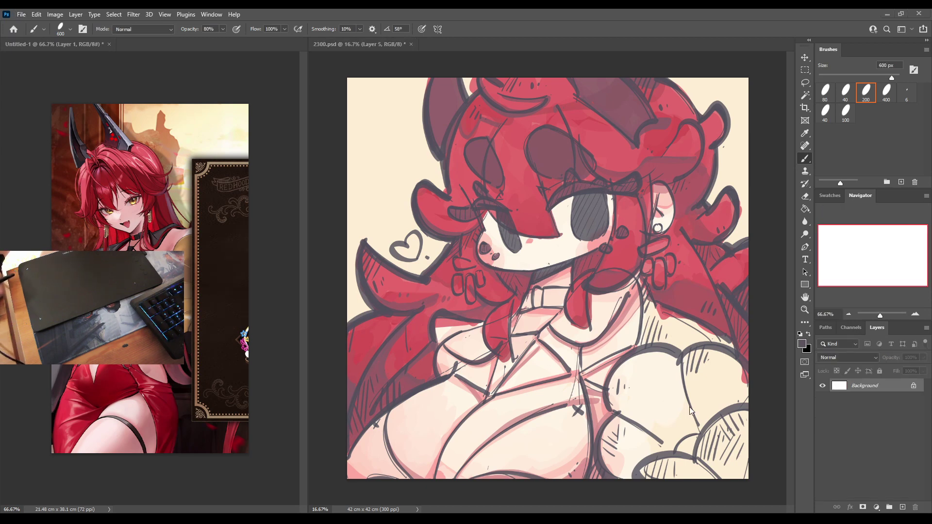
{"action": "key", "text": "comma"}
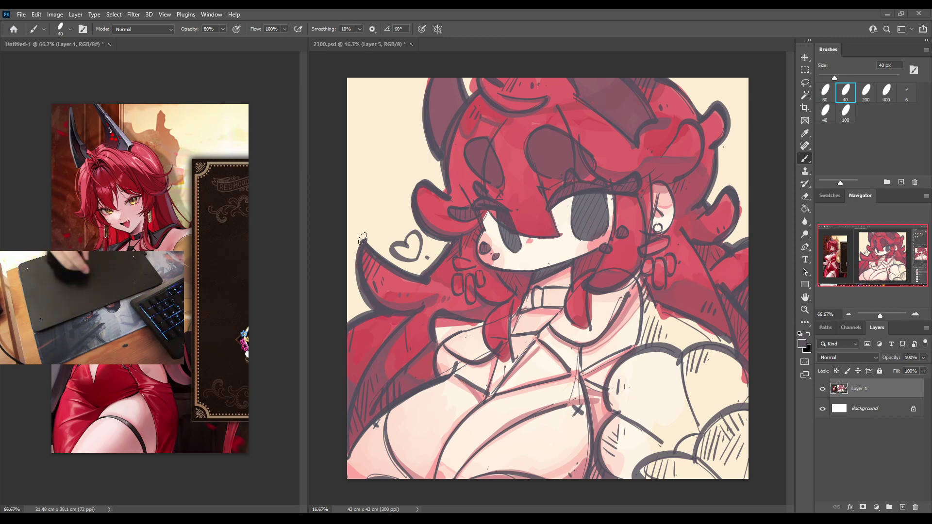
{"action": "key", "text": "bracketright"}
{"action": "key", "text": "bracketright"}
{"action": "key", "text": "bracketright"}
{"action": "key", "text": "bracketright"}
{"action": "key", "text": "bracketright"}
{"action": "key", "text": "bracketright"}
{"action": "key", "text": "bracketright"}
{"action": "key", "text": "bracketright"}
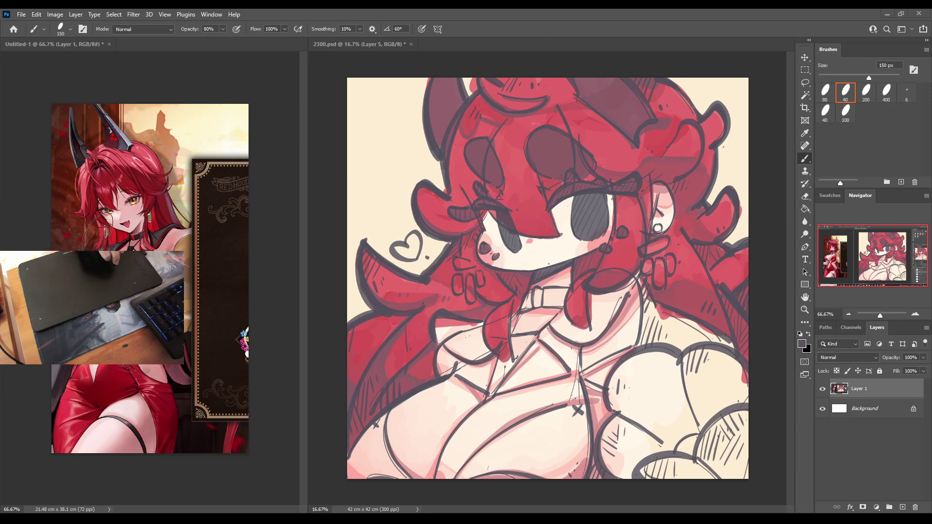
{"action": "key", "text": "d"}
{"action": "key", "text": "x"}
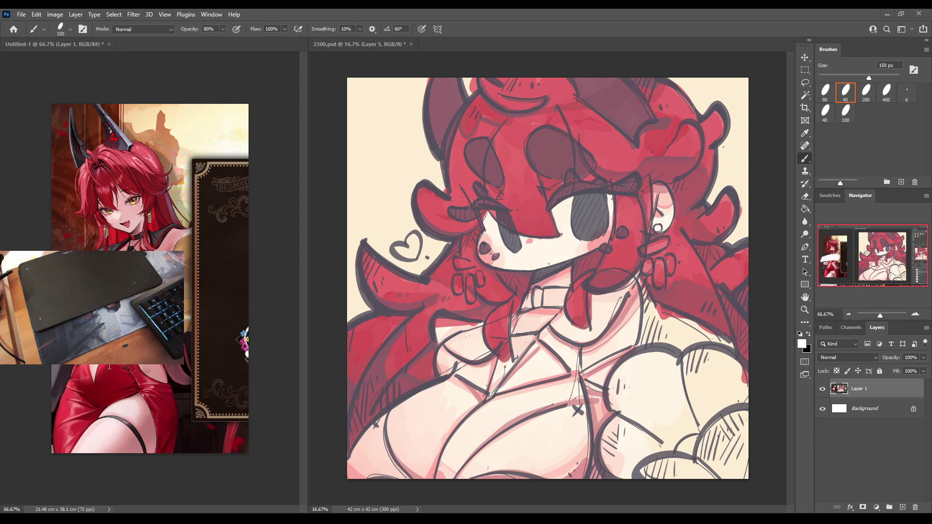
{"action": "left_click", "coordinate": [322, 509]}
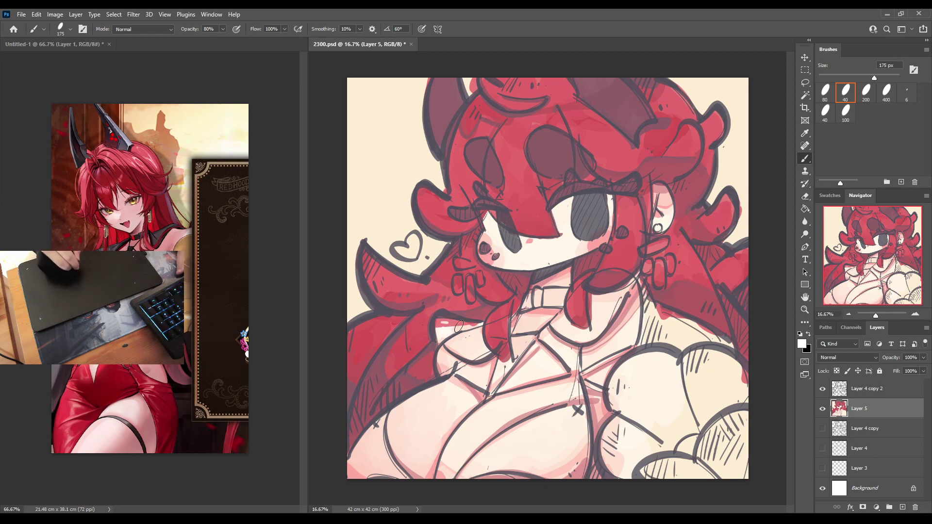
Enlarge the brush to 300 px and fill the collar section over the shoulder on the drawing's left with dark grey.
{"action": "key", "text": "bracketright"}
{"action": "left_click", "coordinate": [447, 321], "text": "alt"}
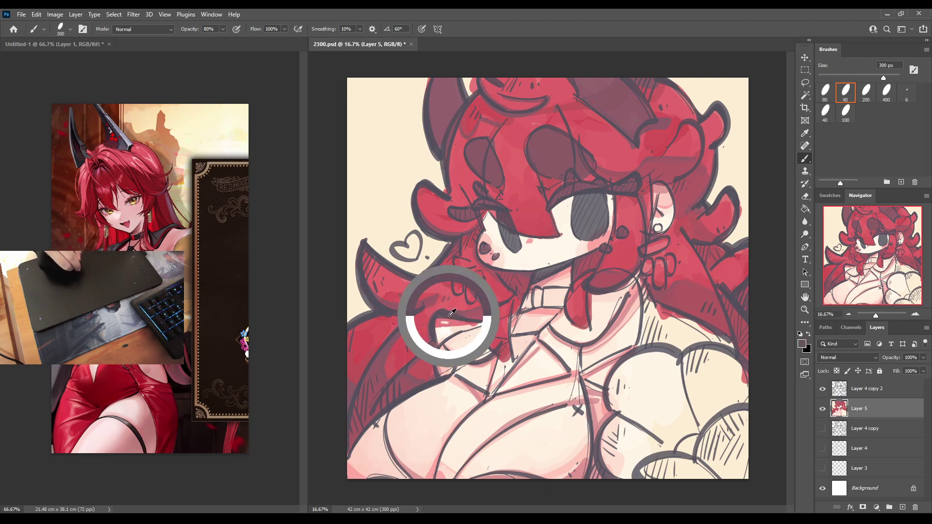
{"action": "mouse_move", "coordinate": [450, 323]}
{"action": "left_mouse_down"}
{"action": "mouse_move", "coordinate": [461, 351]}
{"action": "mouse_move", "coordinate": [452, 324]}
{"action": "left_mouse_up"}
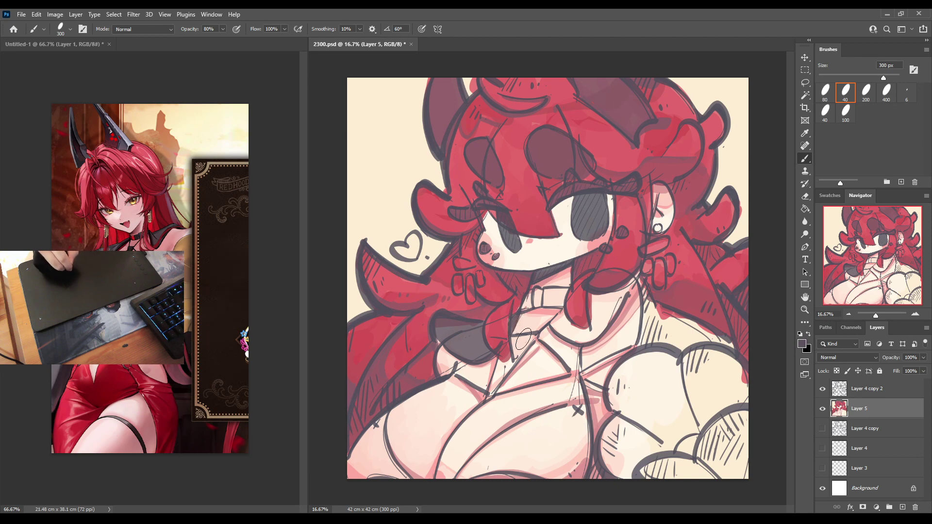
Fill the pointed collar flap below the red lock with dark grey and darken the hair behind the shoulder on the drawing's left.
{"action": "mouse_move", "coordinate": [516, 339]}
{"action": "left_mouse_down"}
{"action": "mouse_move", "coordinate": [527, 342]}
{"action": "mouse_move", "coordinate": [498, 384]}
{"action": "mouse_move", "coordinate": [497, 360]}
{"action": "mouse_move", "coordinate": [505, 362]}
{"action": "mouse_move", "coordinate": [491, 397]}
{"action": "left_mouse_up"}
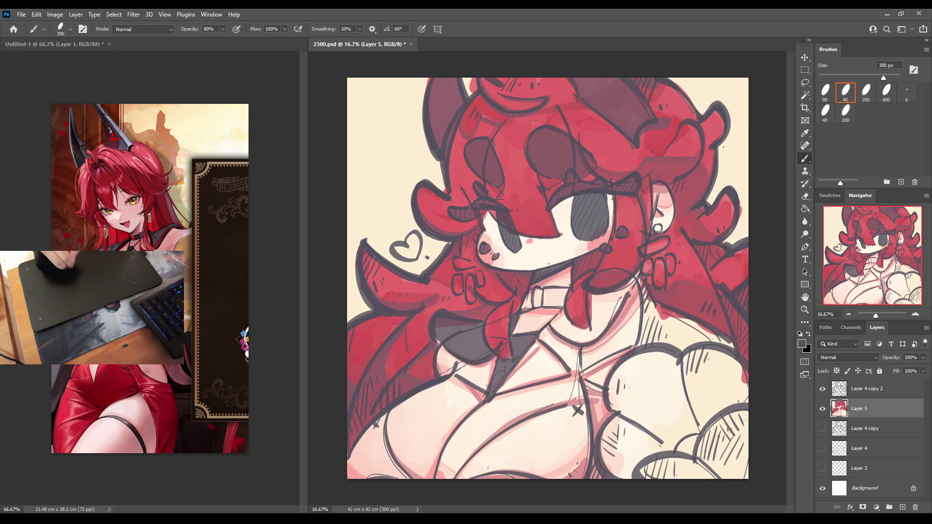
{"action": "left_click_drag", "start_coordinate": [535, 342], "coordinate": [498, 394]}
{"action": "key", "text": "ctrl+z"}
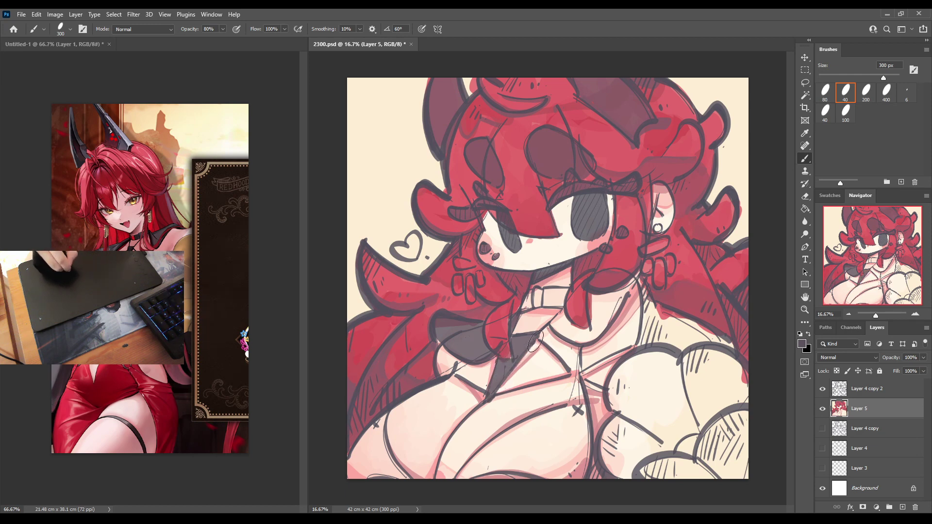
{"action": "mouse_move", "coordinate": [552, 322]}
{"action": "left_mouse_down"}
{"action": "mouse_move", "coordinate": [492, 392]}
{"action": "mouse_move", "coordinate": [496, 360]}
{"action": "mouse_move", "coordinate": [491, 389]}
{"action": "left_mouse_up"}
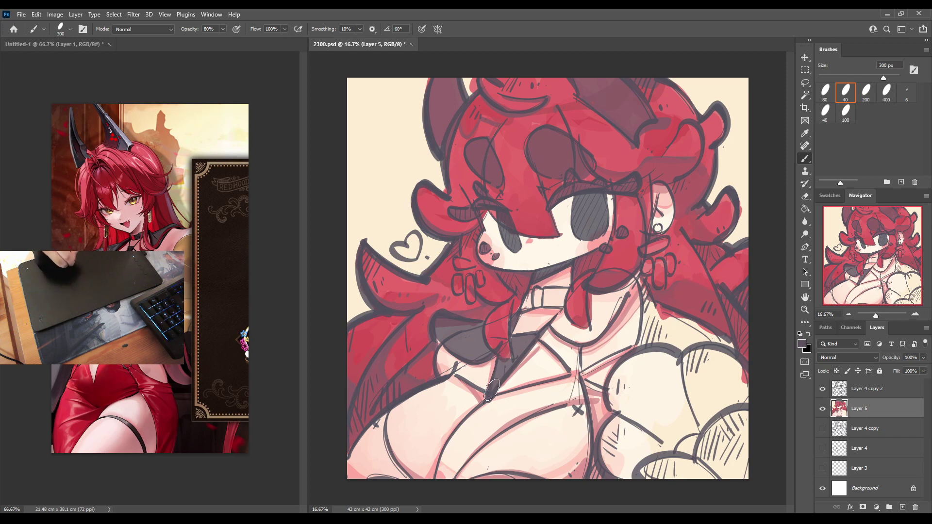
{"action": "left_click_drag", "start_coordinate": [514, 334], "coordinate": [539, 331]}
{"action": "mouse_move", "coordinate": [437, 316]}
{"action": "left_mouse_down"}
{"action": "mouse_move", "coordinate": [446, 348]}
{"action": "mouse_move", "coordinate": [484, 360]}
{"action": "left_mouse_up"}
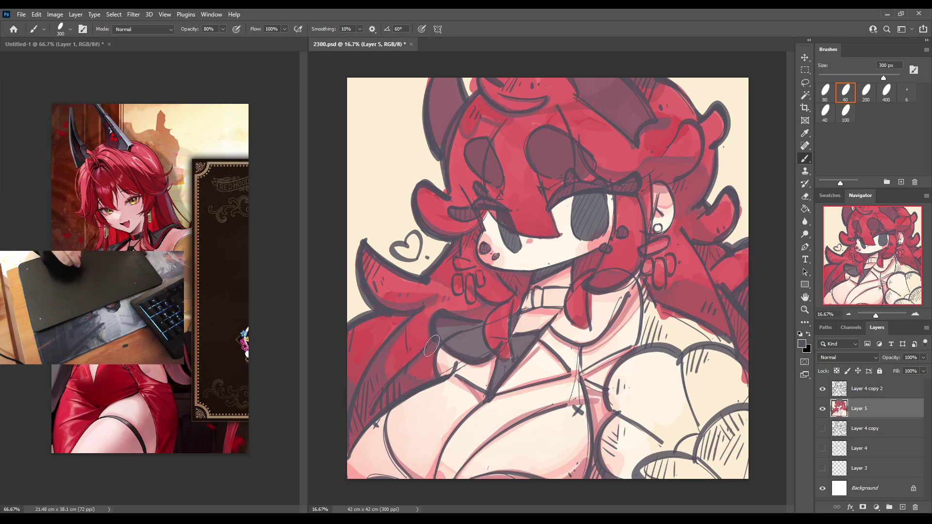
{"action": "mouse_move", "coordinate": [412, 366]}
{"action": "left_mouse_down"}
{"action": "mouse_move", "coordinate": [378, 406]}
{"action": "mouse_move", "coordinate": [434, 341]}
{"action": "left_mouse_up"}
{"action": "left_click_drag", "start_coordinate": [432, 376], "coordinate": [396, 396]}
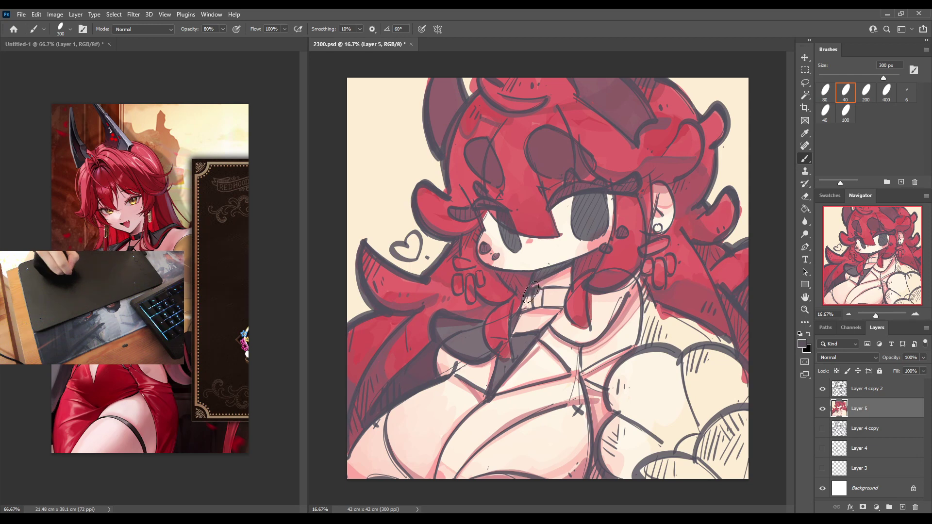
Fill the choker, the collar below the chin and the garment over the shoulder on the drawing's right with dark grey.
{"action": "left_click_drag", "start_coordinate": [520, 309], "coordinate": [552, 295]}
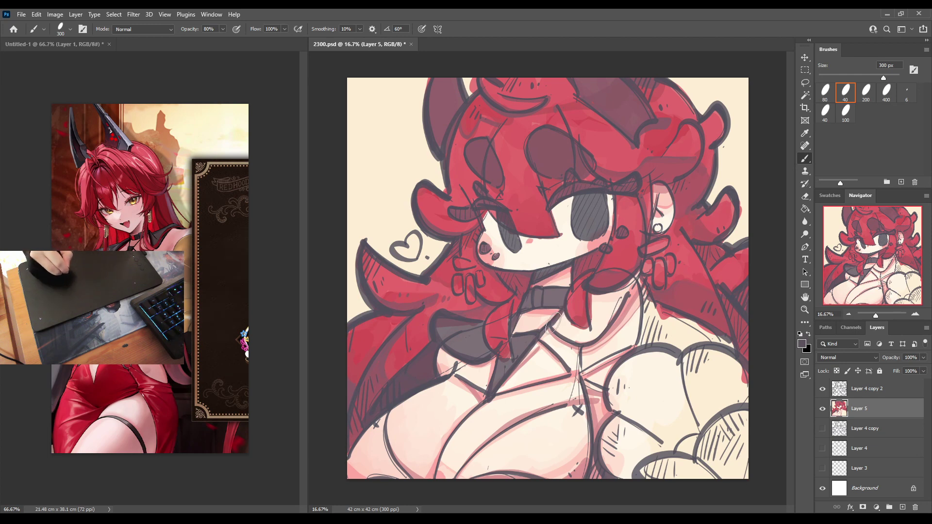
{"action": "mouse_move", "coordinate": [563, 331]}
{"action": "left_mouse_down"}
{"action": "mouse_move", "coordinate": [592, 333]}
{"action": "mouse_move", "coordinate": [574, 332]}
{"action": "mouse_move", "coordinate": [582, 336]}
{"action": "mouse_move", "coordinate": [598, 316]}
{"action": "mouse_move", "coordinate": [594, 299]}
{"action": "mouse_move", "coordinate": [591, 337]}
{"action": "mouse_move", "coordinate": [601, 316]}
{"action": "mouse_move", "coordinate": [594, 301]}
{"action": "mouse_move", "coordinate": [604, 316]}
{"action": "mouse_move", "coordinate": [632, 283]}
{"action": "mouse_move", "coordinate": [609, 318]}
{"action": "mouse_move", "coordinate": [638, 276]}
{"action": "mouse_move", "coordinate": [648, 294]}
{"action": "mouse_move", "coordinate": [643, 339]}
{"action": "mouse_move", "coordinate": [656, 326]}
{"action": "mouse_move", "coordinate": [651, 311]}
{"action": "mouse_move", "coordinate": [697, 336]}
{"action": "mouse_move", "coordinate": [654, 309]}
{"action": "mouse_move", "coordinate": [652, 330]}
{"action": "mouse_move", "coordinate": [662, 336]}
{"action": "mouse_move", "coordinate": [720, 351]}
{"action": "mouse_move", "coordinate": [686, 330]}
{"action": "left_mouse_up"}
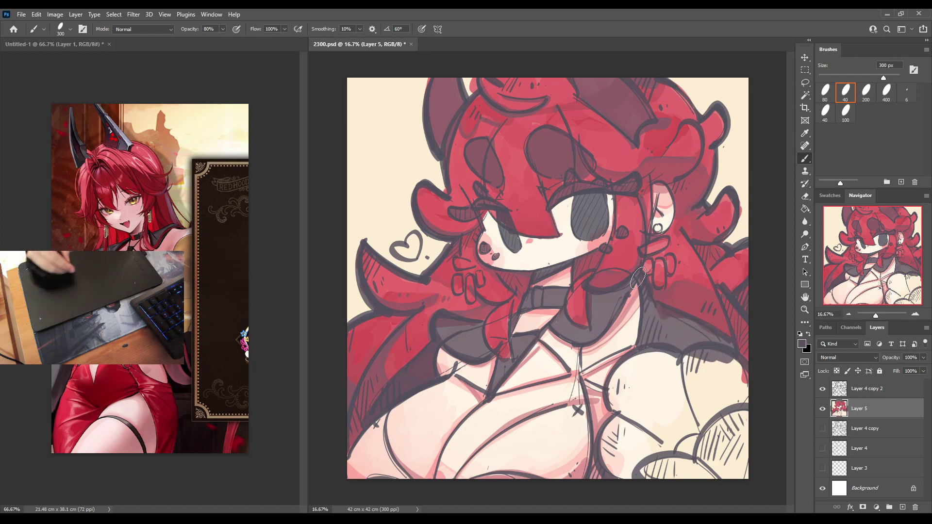
{"action": "left_click_drag", "start_coordinate": [583, 371], "coordinate": [646, 345]}
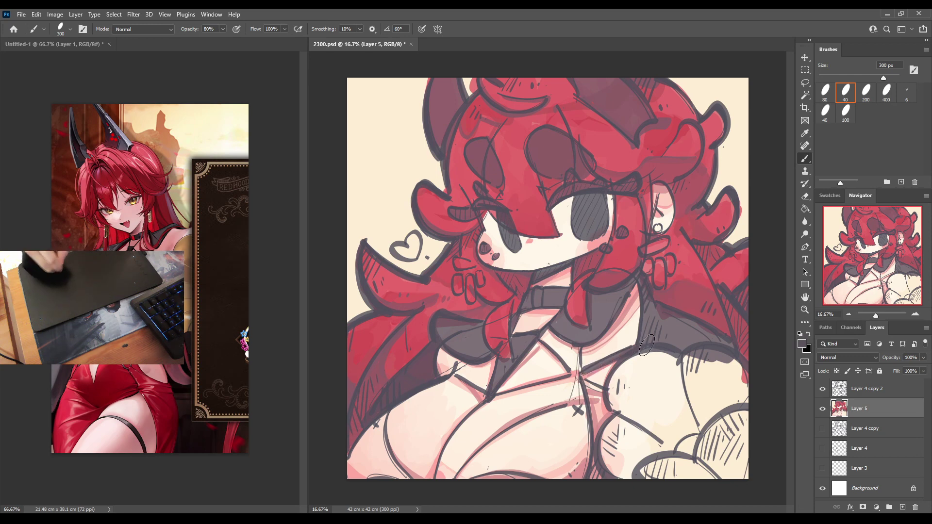
Paint the crossing chest straps dark grey, from the centre knot out to the shoulder on the drawing's left.
{"action": "left_click_drag", "start_coordinate": [582, 382], "coordinate": [604, 394]}
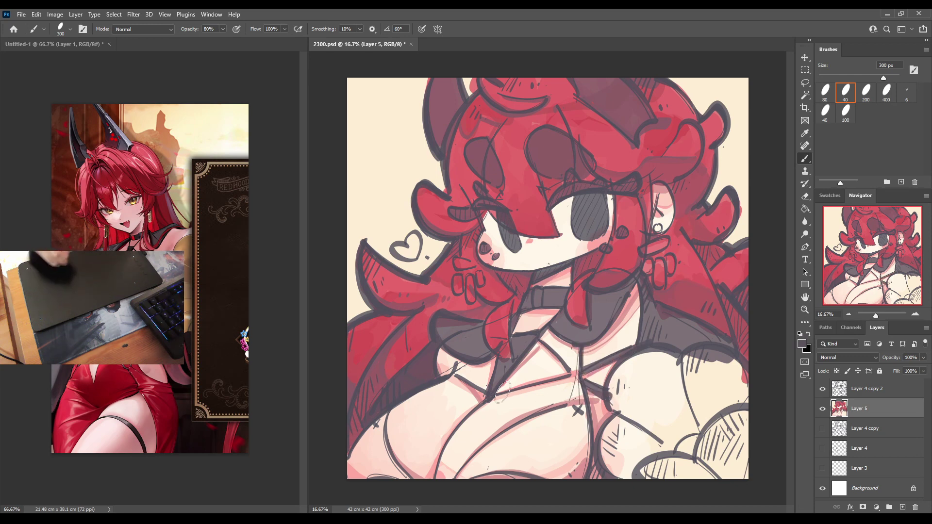
{"action": "left_click_drag", "start_coordinate": [499, 393], "coordinate": [577, 374]}
{"action": "left_click_drag", "start_coordinate": [540, 341], "coordinate": [579, 375]}
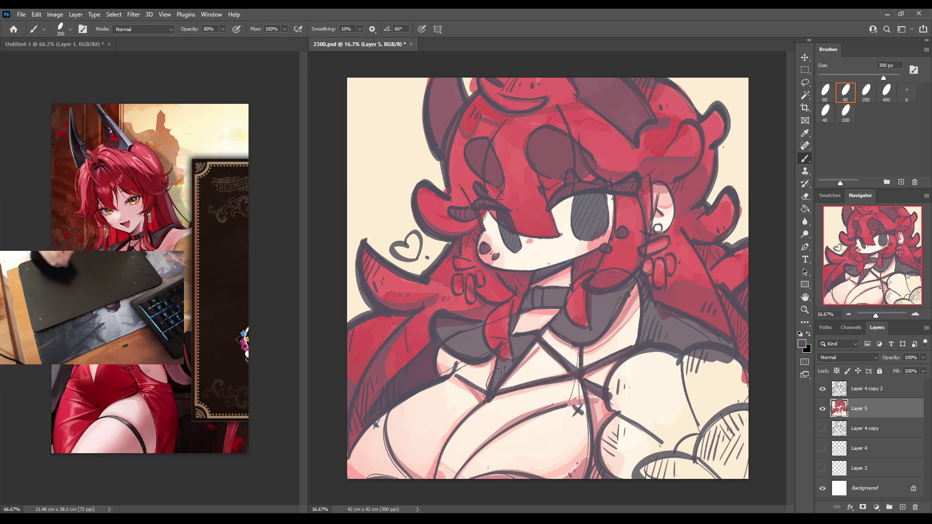
{"action": "left_click_drag", "start_coordinate": [454, 365], "coordinate": [491, 397]}
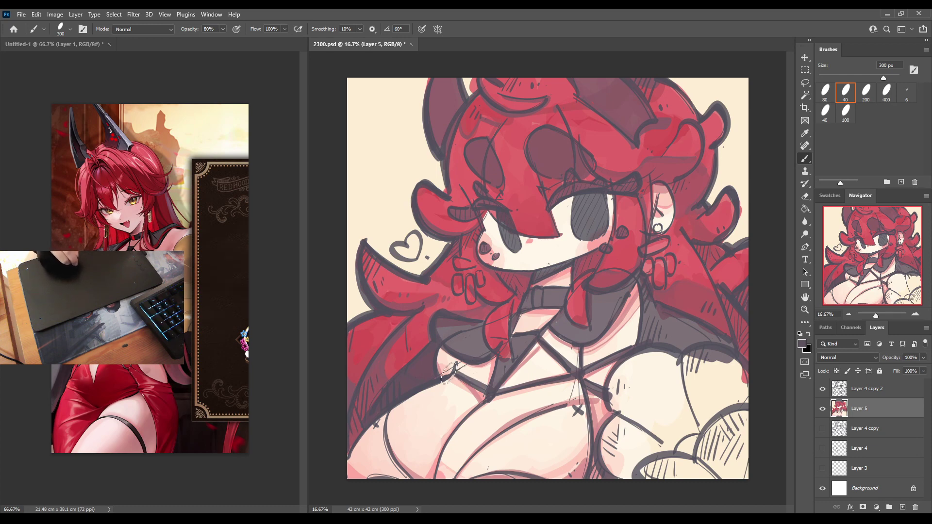
{"action": "left_click_drag", "start_coordinate": [449, 373], "coordinate": [490, 351]}
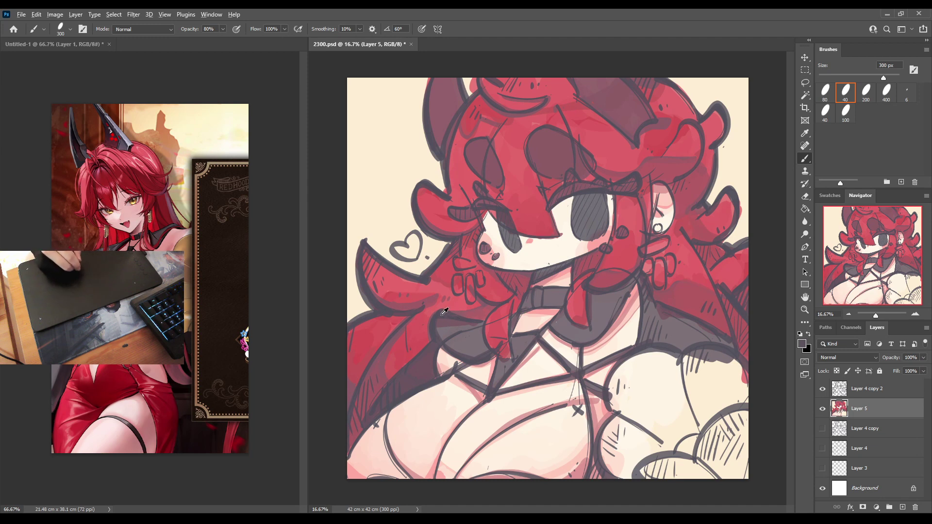
Shade the collar sections, the choker and the garment over the shoulder on the drawing's right with varied dark grey tones.
{"action": "mouse_move", "coordinate": [435, 324]}
{"action": "left_mouse_down"}
{"action": "mouse_move", "coordinate": [442, 335]}
{"action": "mouse_move", "coordinate": [446, 320]}
{"action": "mouse_move", "coordinate": [471, 329]}
{"action": "mouse_move", "coordinate": [463, 346]}
{"action": "mouse_move", "coordinate": [477, 337]}
{"action": "left_mouse_up"}
{"action": "left_click", "coordinate": [457, 344], "text": "alt"}
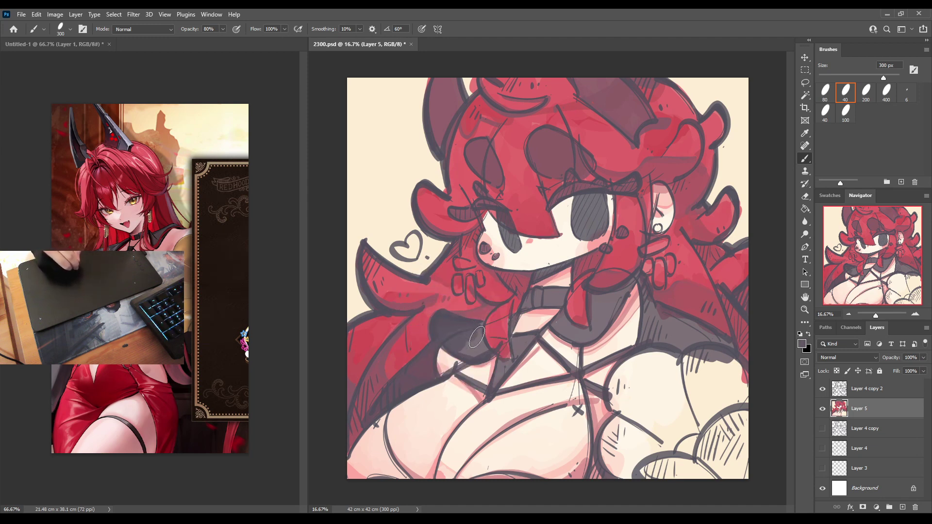
{"action": "left_click", "coordinate": [448, 325], "text": "alt"}
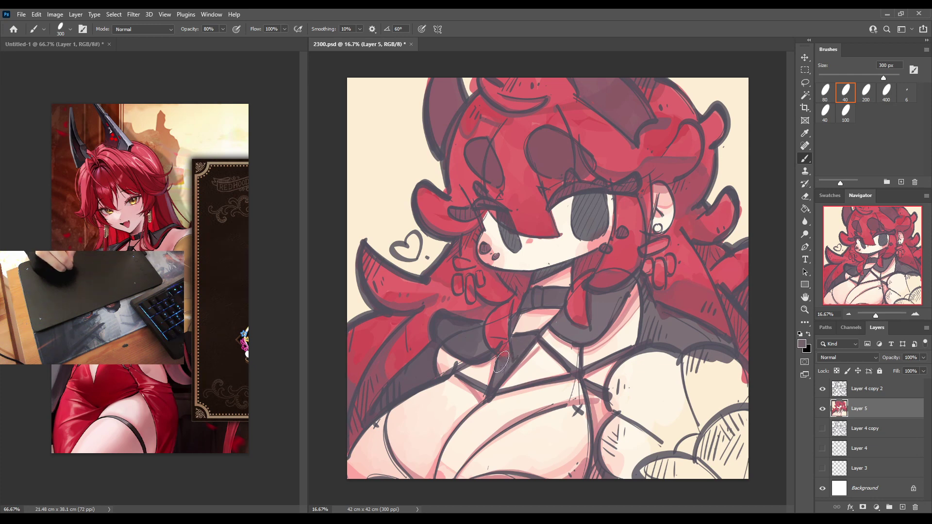
{"action": "left_click", "coordinate": [565, 309], "text": "alt"}
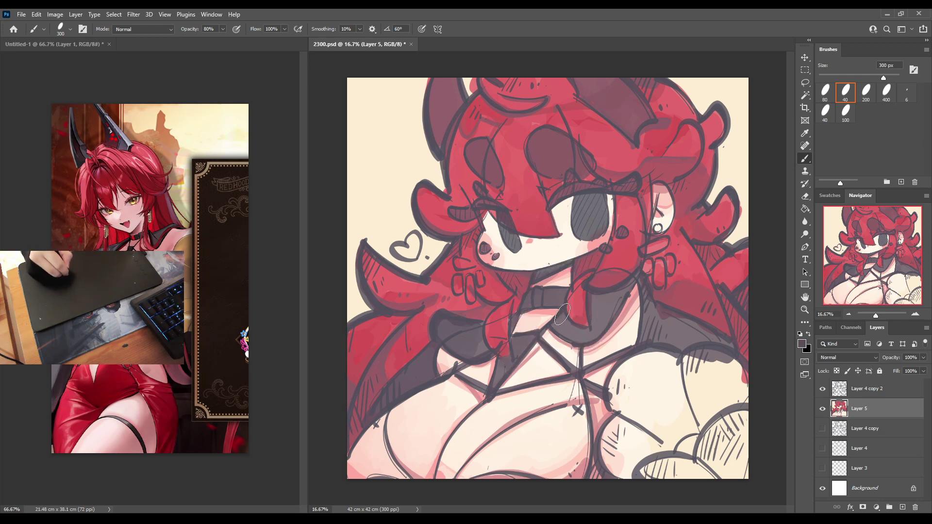
{"action": "mouse_move", "coordinate": [589, 334]}
{"action": "left_mouse_down"}
{"action": "mouse_move", "coordinate": [591, 292]}
{"action": "mouse_move", "coordinate": [637, 278]}
{"action": "mouse_move", "coordinate": [619, 306]}
{"action": "mouse_move", "coordinate": [627, 289]}
{"action": "mouse_move", "coordinate": [591, 297]}
{"action": "mouse_move", "coordinate": [604, 309]}
{"action": "mouse_move", "coordinate": [601, 325]}
{"action": "mouse_move", "coordinate": [605, 313]}
{"action": "mouse_move", "coordinate": [578, 338]}
{"action": "left_mouse_up"}
{"action": "left_click", "coordinate": [597, 304], "text": "alt"}
{"action": "left_click", "coordinate": [605, 310], "text": "alt"}
{"action": "mouse_move", "coordinate": [644, 312]}
{"action": "left_mouse_down"}
{"action": "mouse_move", "coordinate": [638, 283]}
{"action": "mouse_move", "coordinate": [655, 326]}
{"action": "mouse_move", "coordinate": [643, 283]}
{"action": "mouse_move", "coordinate": [647, 333]}
{"action": "mouse_move", "coordinate": [674, 323]}
{"action": "mouse_move", "coordinate": [652, 335]}
{"action": "mouse_move", "coordinate": [679, 324]}
{"action": "mouse_move", "coordinate": [745, 344]}
{"action": "left_mouse_up"}
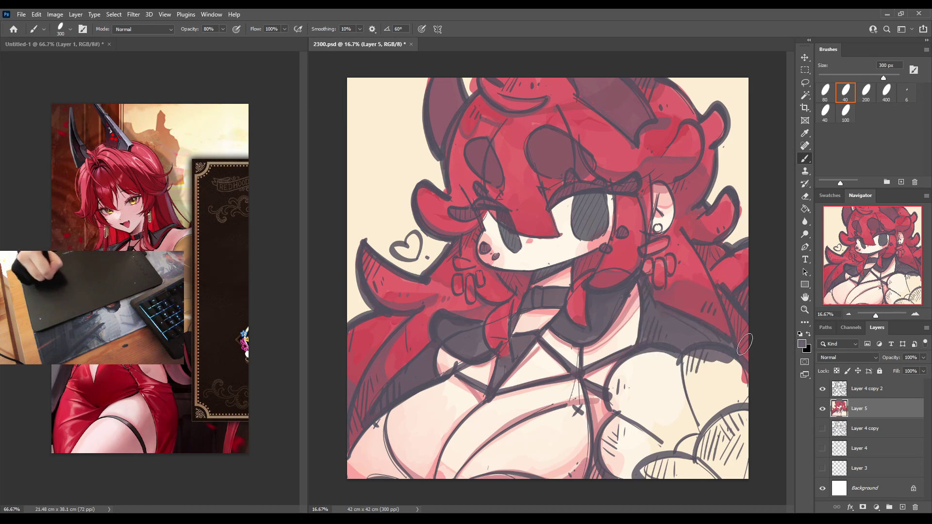
Shade both horns with a darker purple-grey, leaving some of the lighter base colour along their edges.
{"action": "left_click", "coordinate": [466, 89], "text": "alt"}
{"action": "mouse_move", "coordinate": [439, 73]}
{"action": "left_mouse_down"}
{"action": "mouse_move", "coordinate": [444, 99]}
{"action": "mouse_move", "coordinate": [462, 96]}
{"action": "left_mouse_up"}
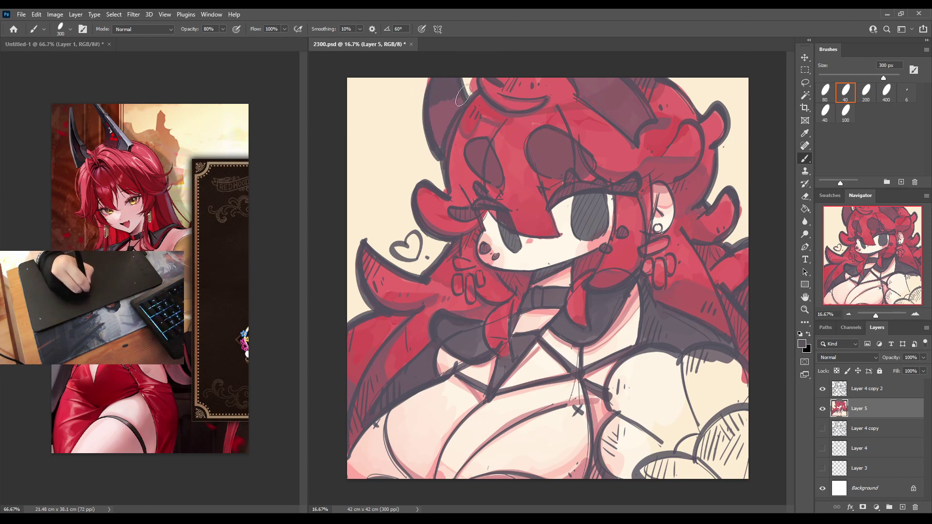
{"action": "left_click", "coordinate": [449, 97], "text": "alt"}
{"action": "left_click", "coordinate": [442, 114], "text": "alt"}
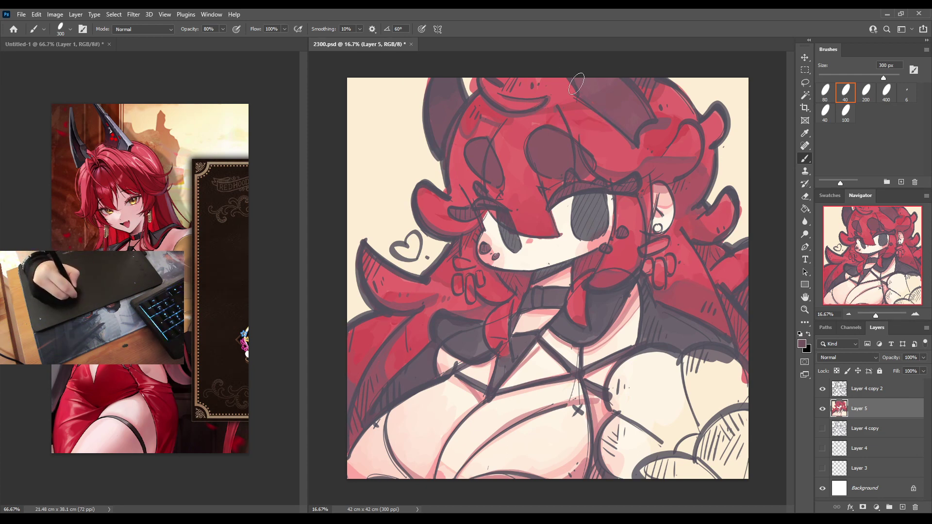
{"action": "mouse_move", "coordinate": [576, 83]}
{"action": "left_mouse_down"}
{"action": "mouse_move", "coordinate": [635, 83]}
{"action": "mouse_move", "coordinate": [607, 87]}
{"action": "left_mouse_up"}
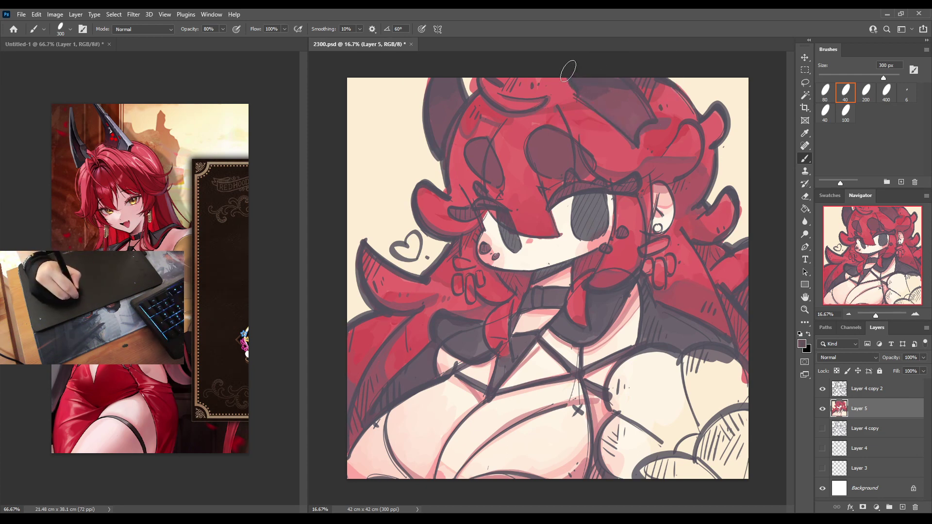
{"action": "mouse_move", "coordinate": [628, 110]}
{"action": "left_mouse_down"}
{"action": "mouse_move", "coordinate": [608, 102]}
{"action": "mouse_move", "coordinate": [640, 99]}
{"action": "mouse_move", "coordinate": [625, 104]}
{"action": "mouse_move", "coordinate": [627, 116]}
{"action": "mouse_move", "coordinate": [603, 105]}
{"action": "mouse_move", "coordinate": [624, 120]}
{"action": "mouse_move", "coordinate": [596, 85]}
{"action": "mouse_move", "coordinate": [628, 98]}
{"action": "mouse_move", "coordinate": [619, 82]}
{"action": "mouse_move", "coordinate": [629, 110]}
{"action": "left_mouse_up"}
{"action": "left_click", "coordinate": [624, 101], "text": "alt"}
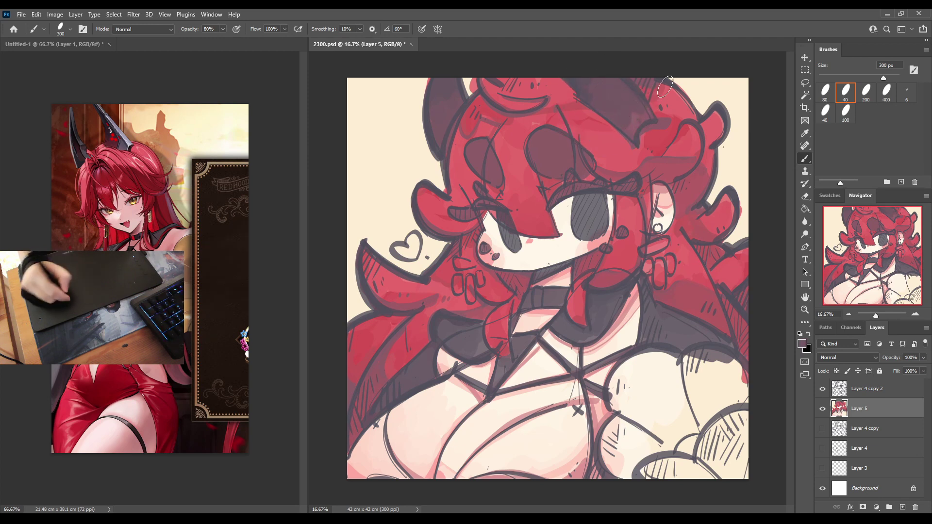
Choose a bright red and fill the dress section at the lower left of the drawing.
{"action": "left_click", "coordinate": [497, 293], "text": "alt"}
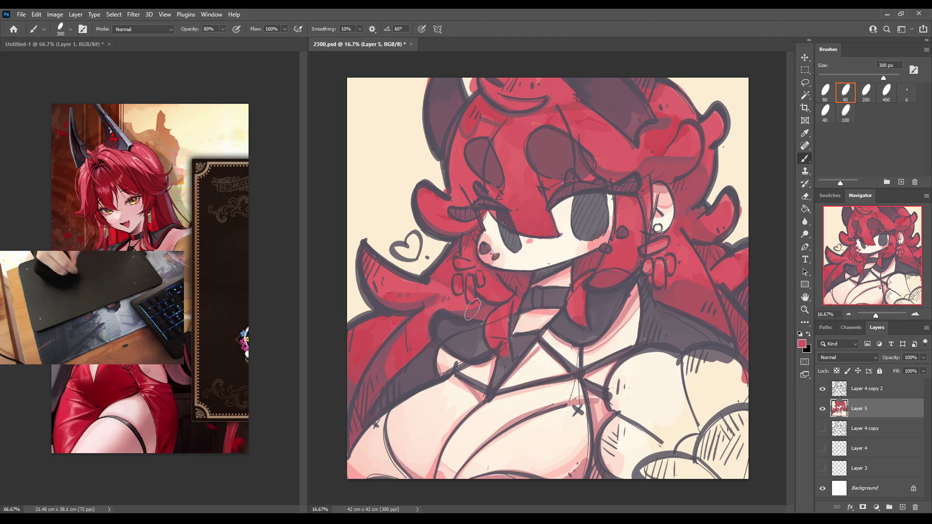
{"action": "mouse_move", "coordinate": [380, 434]}
{"action": "left_mouse_down"}
{"action": "mouse_move", "coordinate": [354, 474]}
{"action": "mouse_move", "coordinate": [366, 437]}
{"action": "left_mouse_up"}
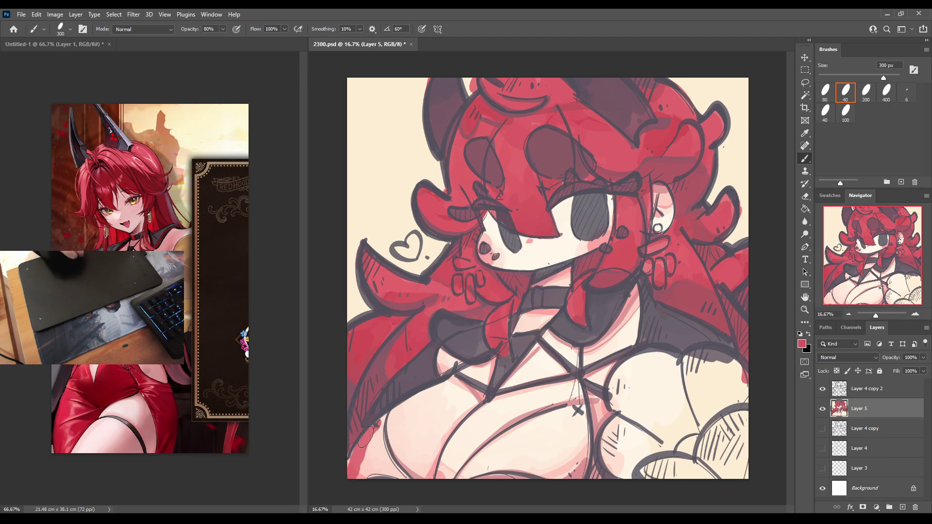
{"action": "key", "text": "i"}
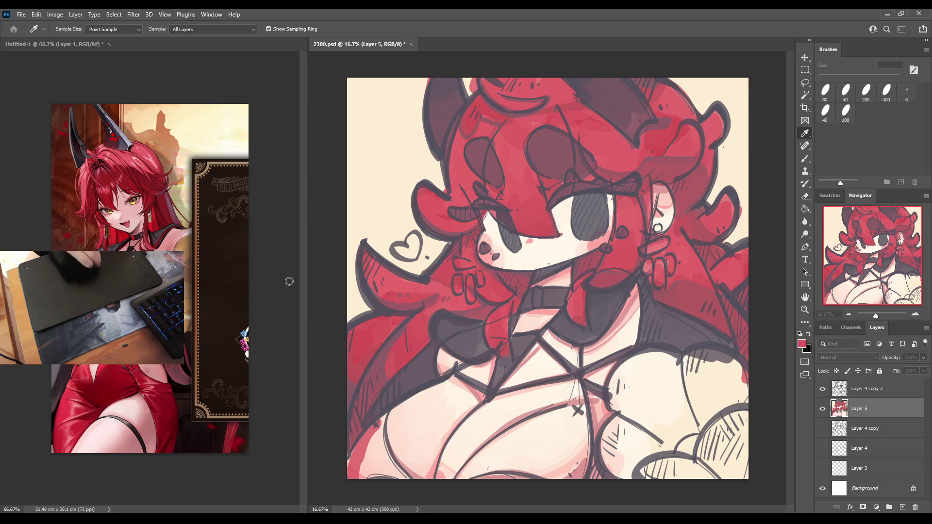
{"action": "key", "text": "b"}
{"action": "mouse_move", "coordinate": [379, 422]}
{"action": "left_mouse_down"}
{"action": "mouse_move", "coordinate": [355, 456]}
{"action": "mouse_move", "coordinate": [366, 436]}
{"action": "mouse_move", "coordinate": [358, 458]}
{"action": "mouse_move", "coordinate": [380, 477]}
{"action": "mouse_move", "coordinate": [371, 433]}
{"action": "mouse_move", "coordinate": [393, 468]}
{"action": "left_mouse_up"}
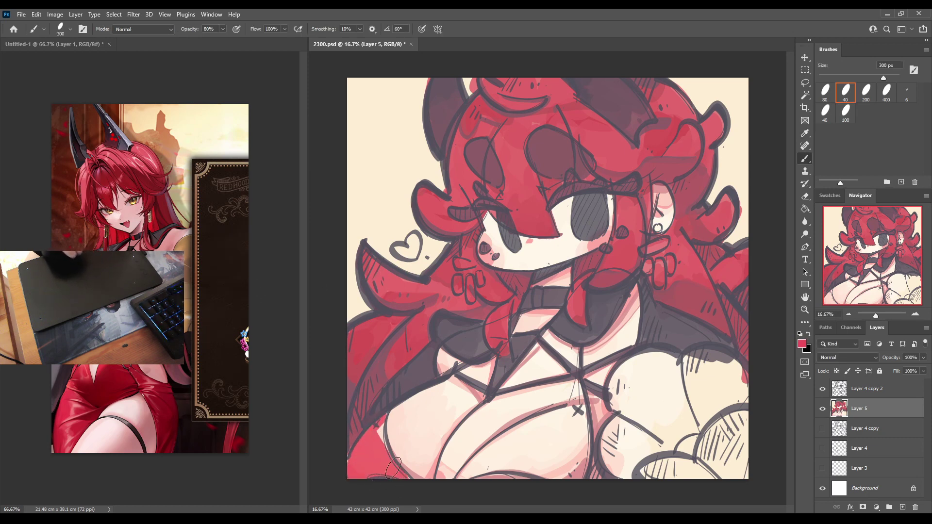
{"action": "mouse_move", "coordinate": [376, 430]}
{"action": "left_mouse_down"}
{"action": "mouse_move", "coordinate": [388, 420]}
{"action": "mouse_move", "coordinate": [402, 473]}
{"action": "mouse_move", "coordinate": [418, 492]}
{"action": "left_mouse_up"}
{"action": "mouse_move", "coordinate": [351, 483]}
{"action": "left_mouse_down"}
{"action": "mouse_move", "coordinate": [369, 434]}
{"action": "mouse_move", "coordinate": [370, 452]}
{"action": "left_mouse_up"}
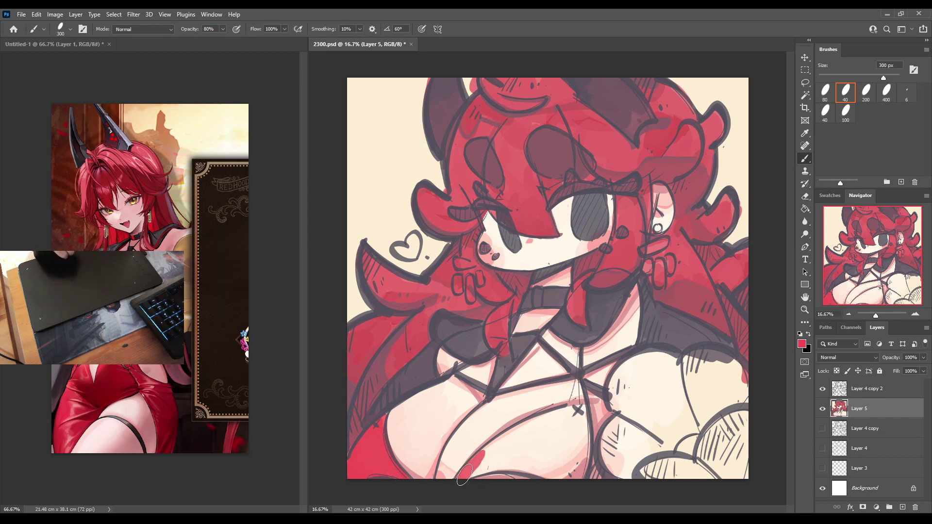
Fill the central dress cup with bright red and extend the colour up the narrow strap above the stitched cross.
{"action": "left_click_drag", "start_coordinate": [577, 410], "coordinate": [467, 476]}
{"action": "mouse_move", "coordinate": [511, 436]}
{"action": "left_mouse_down"}
{"action": "mouse_move", "coordinate": [576, 412]}
{"action": "mouse_move", "coordinate": [512, 438]}
{"action": "mouse_move", "coordinate": [531, 438]}
{"action": "mouse_move", "coordinate": [506, 458]}
{"action": "mouse_move", "coordinate": [545, 481]}
{"action": "mouse_move", "coordinate": [536, 459]}
{"action": "mouse_move", "coordinate": [549, 439]}
{"action": "mouse_move", "coordinate": [573, 438]}
{"action": "mouse_move", "coordinate": [580, 454]}
{"action": "mouse_move", "coordinate": [553, 473]}
{"action": "left_mouse_up"}
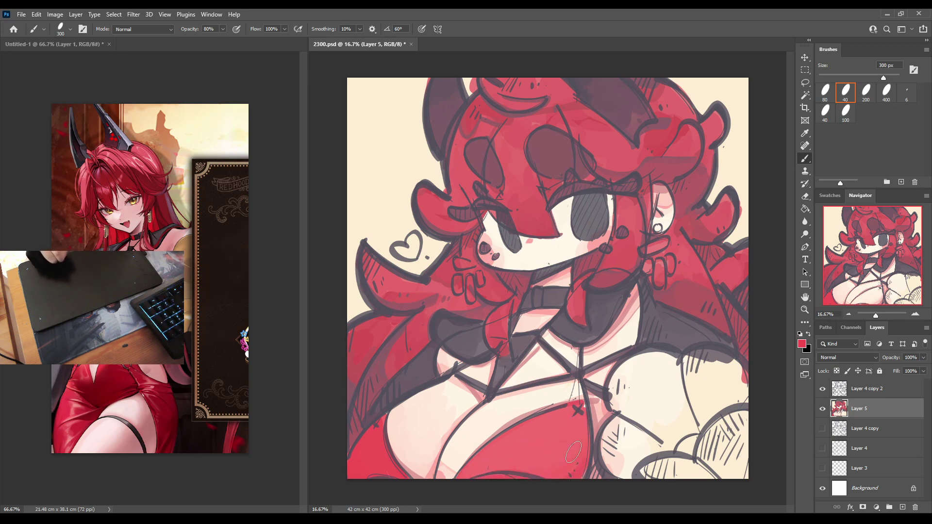
{"action": "mouse_move", "coordinate": [459, 486]}
{"action": "left_mouse_down"}
{"action": "mouse_move", "coordinate": [504, 459]}
{"action": "mouse_move", "coordinate": [534, 464]}
{"action": "mouse_move", "coordinate": [476, 448]}
{"action": "mouse_move", "coordinate": [524, 437]}
{"action": "mouse_move", "coordinate": [543, 458]}
{"action": "mouse_move", "coordinate": [553, 426]}
{"action": "mouse_move", "coordinate": [563, 456]}
{"action": "mouse_move", "coordinate": [582, 427]}
{"action": "left_mouse_up"}
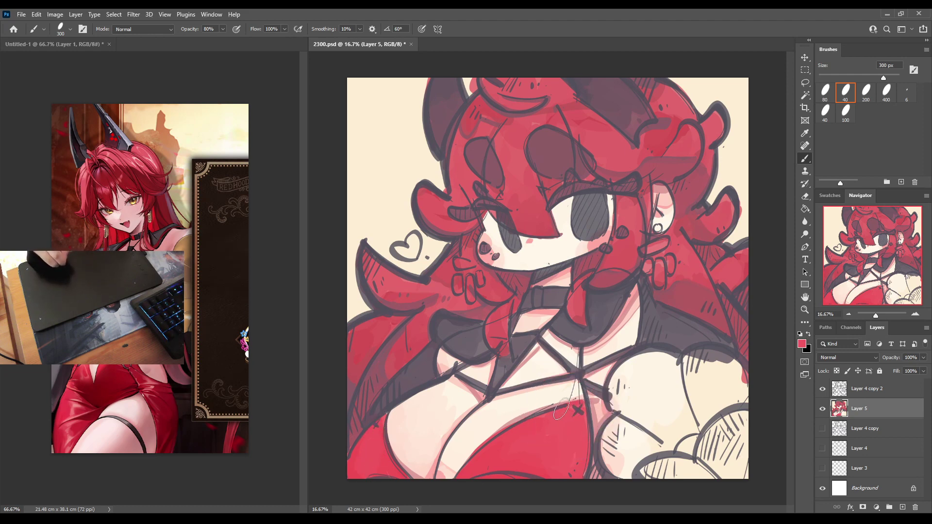
{"action": "mouse_move", "coordinate": [560, 409]}
{"action": "left_mouse_down"}
{"action": "mouse_move", "coordinate": [582, 349]}
{"action": "mouse_move", "coordinate": [580, 413]}
{"action": "left_mouse_up"}
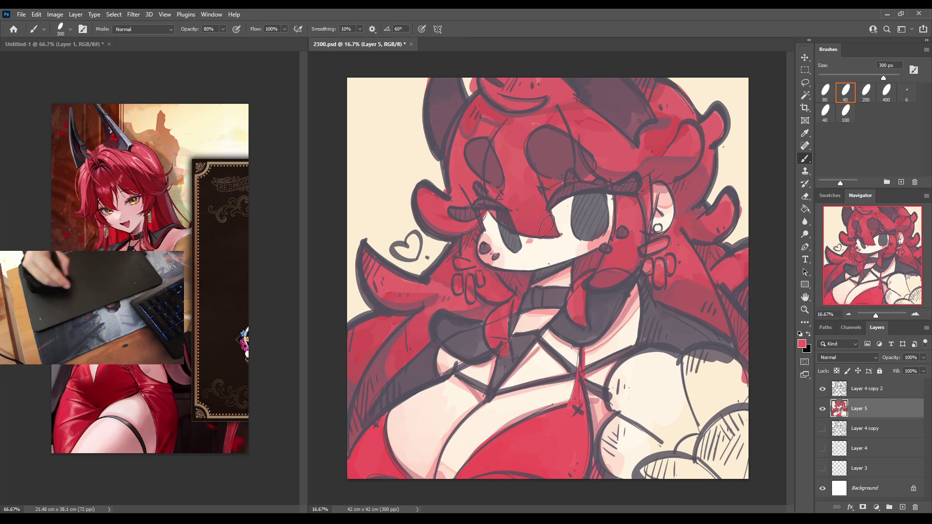
Paint the round ear stud and both dangling earrings dark grey.
{"action": "left_click", "coordinate": [661, 238], "text": "alt"}
{"action": "left_click_drag", "start_coordinate": [661, 228], "coordinate": [659, 230]}
{"action": "left_click", "coordinate": [659, 229]}
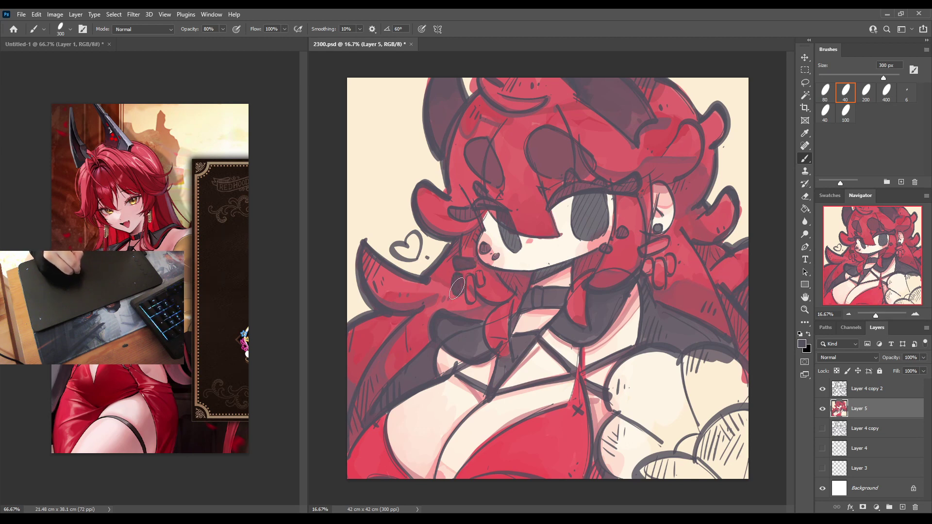
{"action": "left_click_drag", "start_coordinate": [461, 281], "coordinate": [470, 300]}
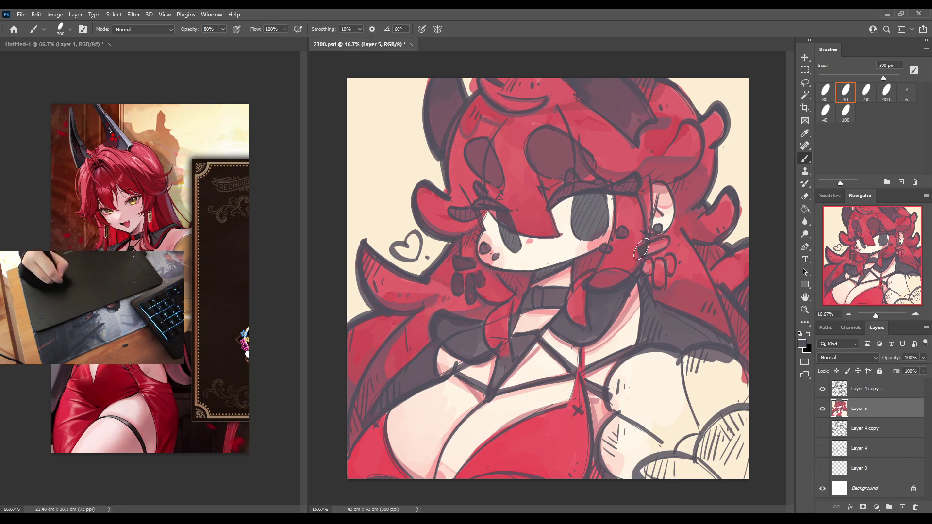
{"action": "mouse_move", "coordinate": [644, 266]}
{"action": "left_mouse_down"}
{"action": "mouse_move", "coordinate": [663, 282]}
{"action": "mouse_move", "coordinate": [669, 259]}
{"action": "mouse_move", "coordinate": [656, 264]}
{"action": "mouse_move", "coordinate": [662, 285]}
{"action": "left_mouse_up"}
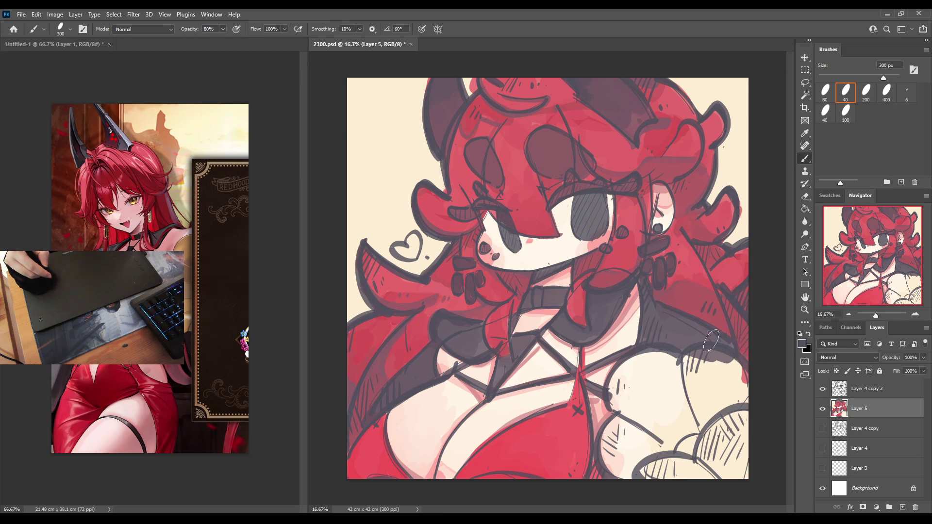
Sample a darker red and shade the lower edge of the central dress cup and its narrow strap.
{"action": "left_click", "coordinate": [558, 435], "text": "alt"}
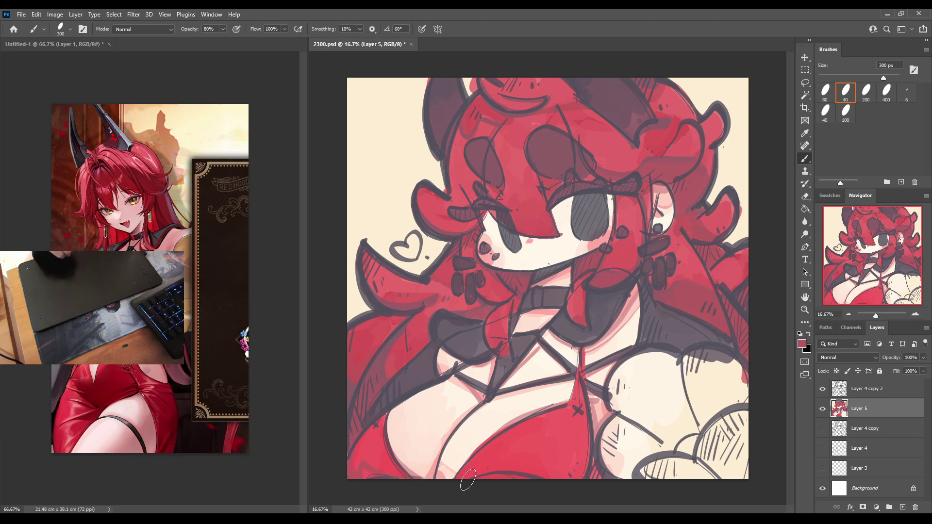
{"action": "left_click_drag", "start_coordinate": [531, 477], "coordinate": [583, 466]}
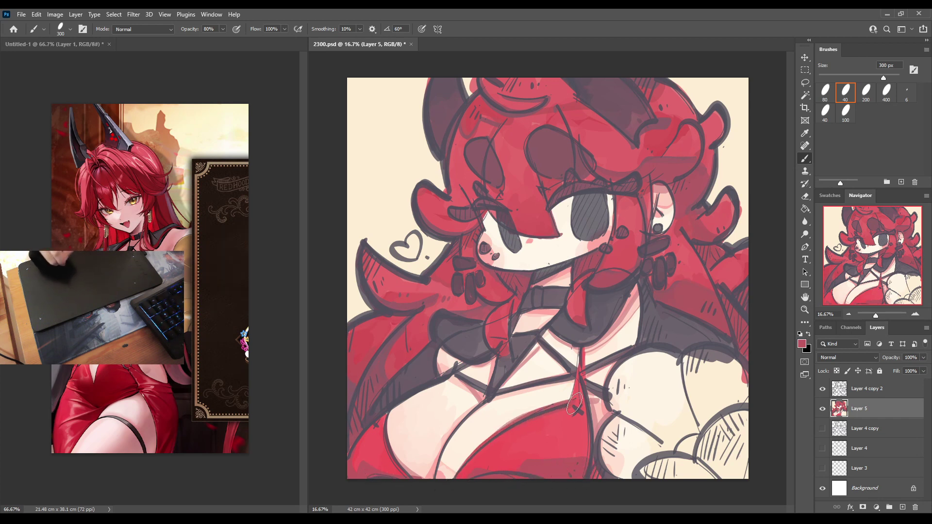
{"action": "left_click", "coordinate": [384, 420], "text": "alt"}
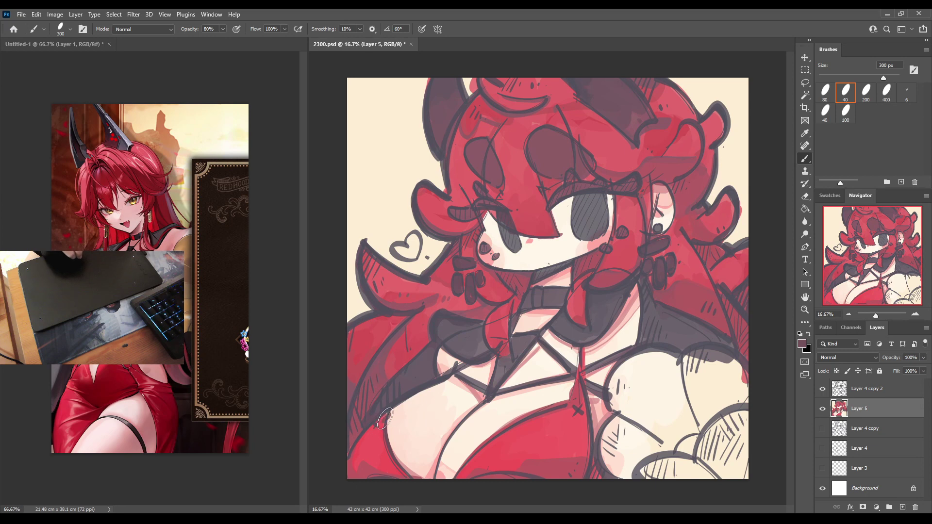
{"action": "left_click", "coordinate": [570, 425], "text": "alt"}
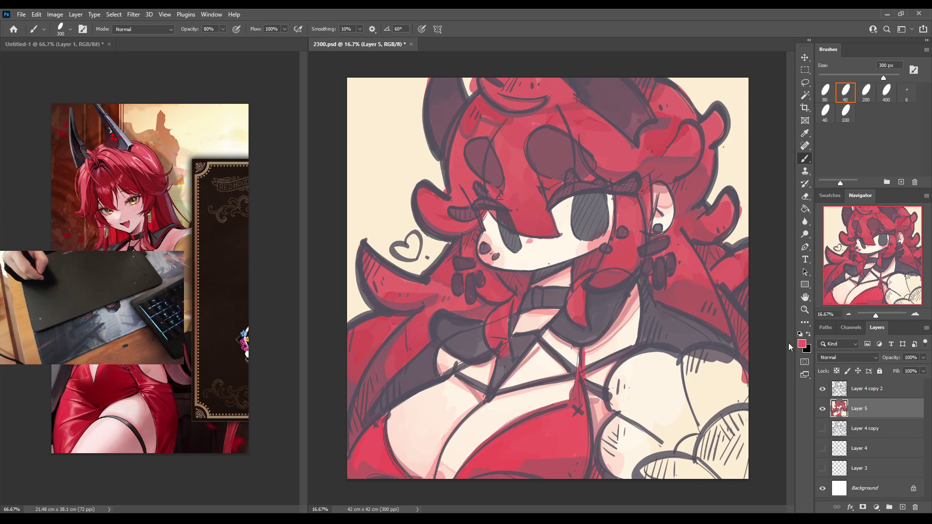
{"action": "left_click", "coordinate": [547, 465], "text": "alt"}
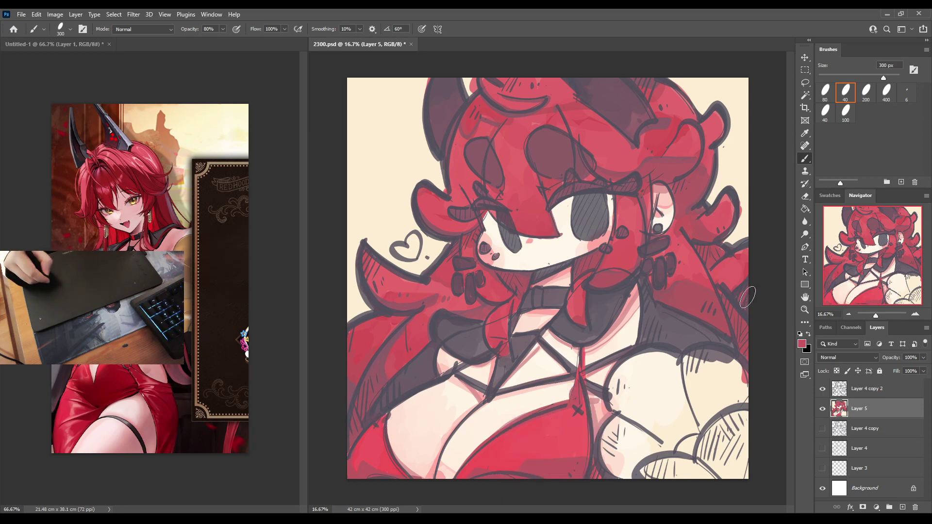
Add muted dark red shadows along the lower parts of both red dress sections.
{"action": "left_click", "coordinate": [659, 250], "text": "alt"}
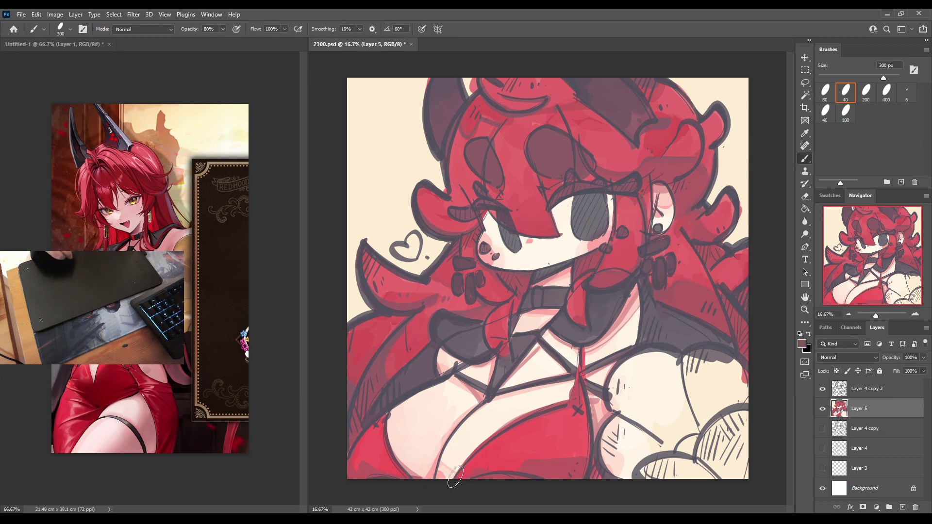
{"action": "left_click_drag", "start_coordinate": [519, 468], "coordinate": [592, 456]}
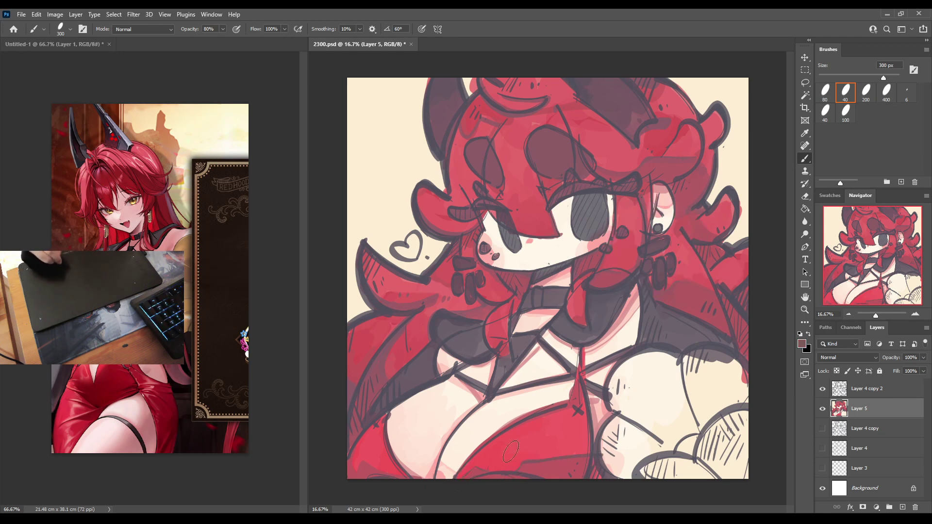
{"action": "left_click_drag", "start_coordinate": [353, 469], "coordinate": [396, 480]}
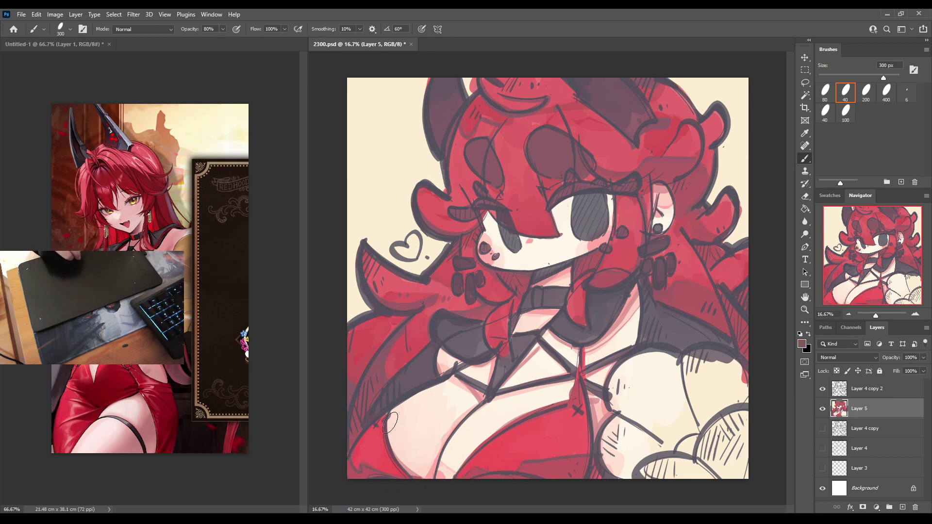
{"action": "left_click_drag", "start_coordinate": [391, 423], "coordinate": [415, 484]}
{"action": "left_click", "coordinate": [534, 466], "text": "alt"}
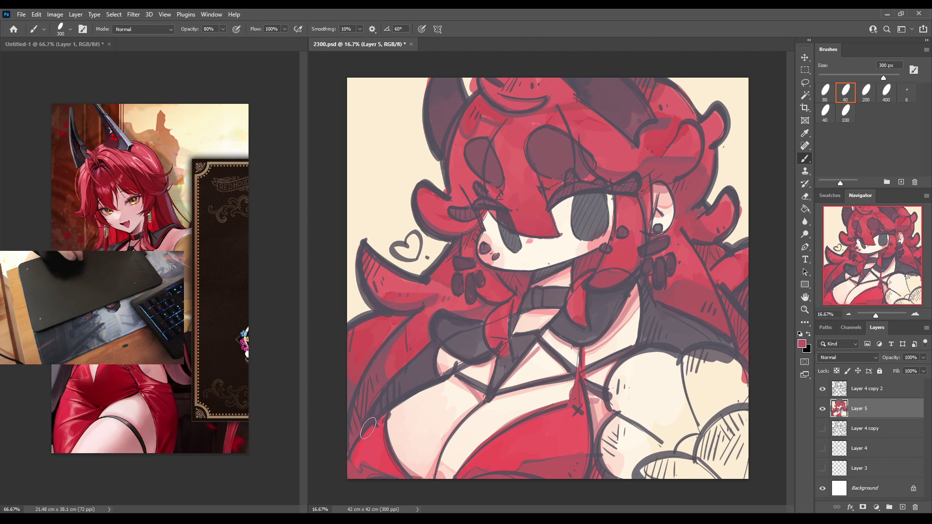
{"action": "mouse_move", "coordinate": [378, 423]}
{"action": "left_mouse_down"}
{"action": "mouse_move", "coordinate": [390, 416]}
{"action": "mouse_move", "coordinate": [402, 474]}
{"action": "left_mouse_up"}
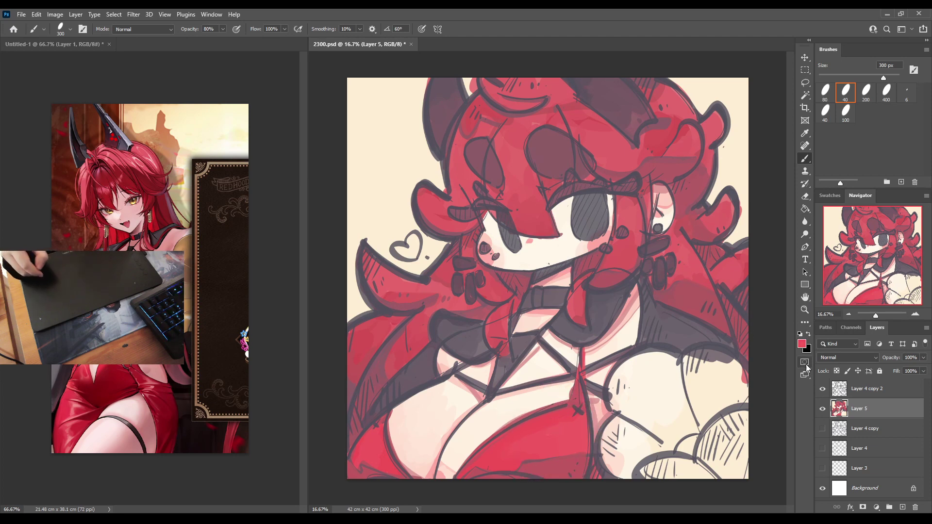
Soften the red dress with lighter pinkish-red patches and add small cream highlight spots to both cups.
{"action": "left_click", "coordinate": [804, 345]}
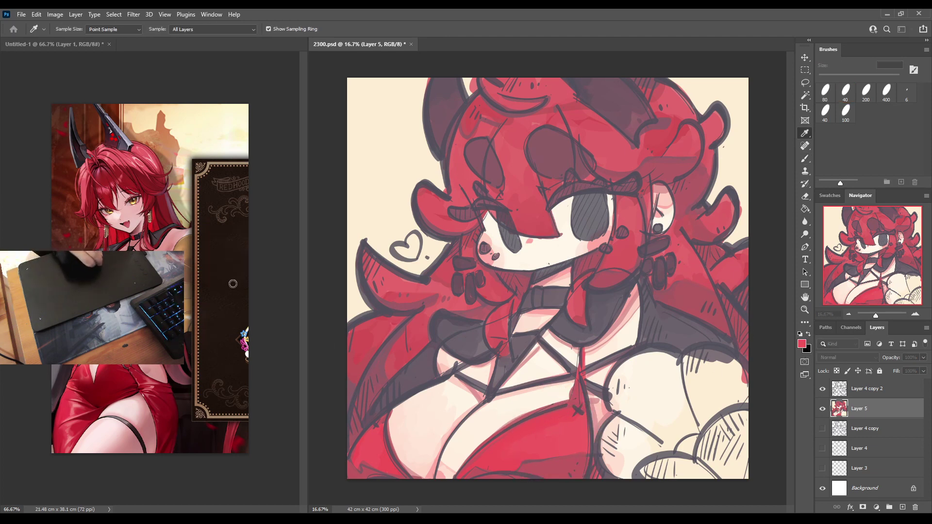
{"action": "left_click", "coordinate": [382, 267]}
{"action": "left_click_drag", "start_coordinate": [375, 447], "coordinate": [370, 451]}
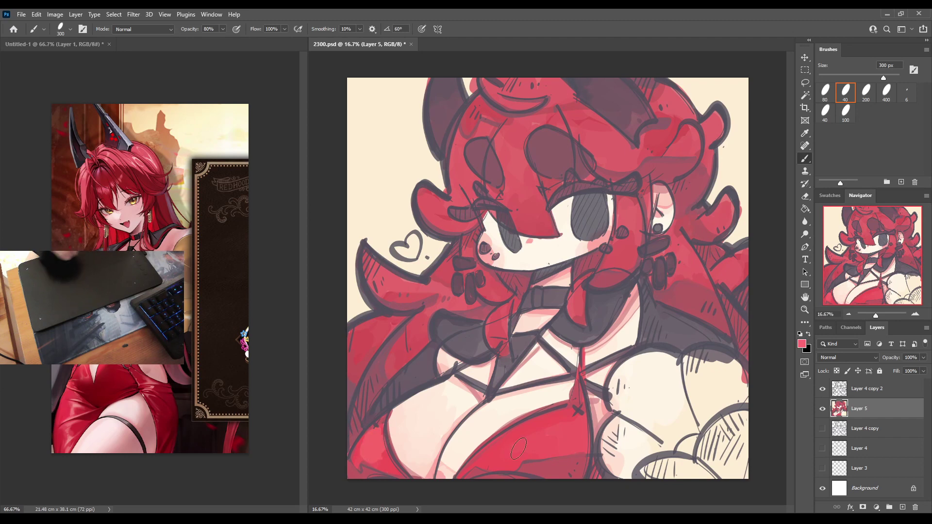
{"action": "key", "text": "alt"}
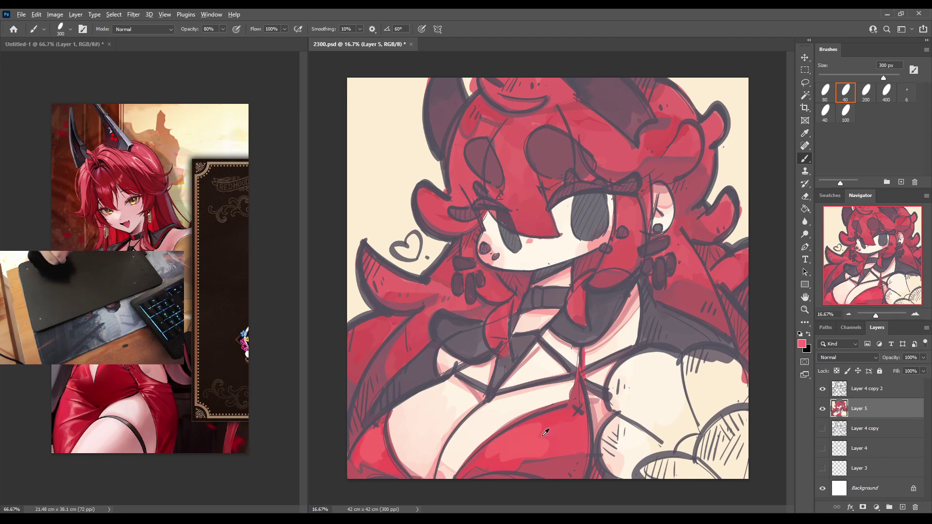
{"action": "left_click", "coordinate": [636, 389], "text": "alt"}
{"action": "left_click_drag", "start_coordinate": [519, 435], "coordinate": [536, 430]}
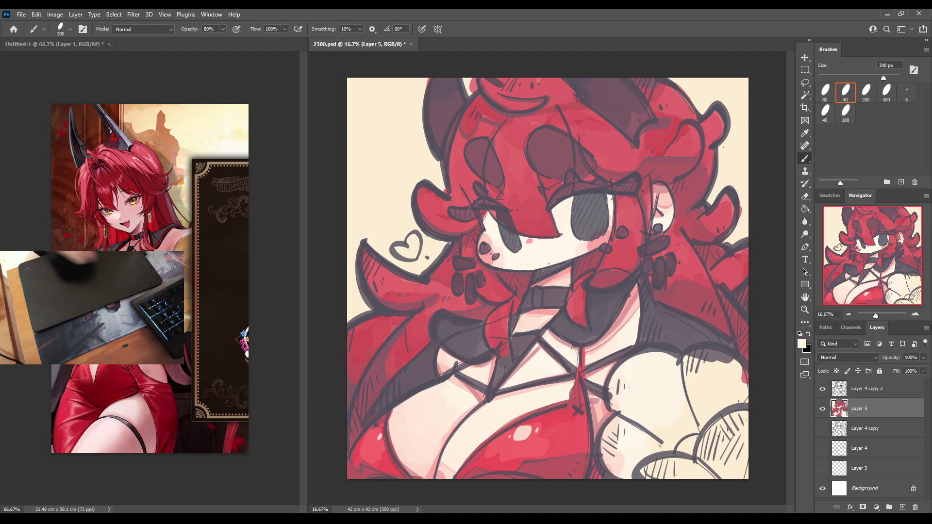
Fill the rounded, petal-like shape beside the dress with golden tan and vary its lobes with orange-brown patches.
{"action": "left_click", "coordinate": [187, 241], "text": "alt"}
{"action": "mouse_move", "coordinate": [632, 375]}
{"action": "left_mouse_down"}
{"action": "mouse_move", "coordinate": [618, 394]}
{"action": "mouse_move", "coordinate": [637, 423]}
{"action": "mouse_move", "coordinate": [674, 370]}
{"action": "mouse_move", "coordinate": [671, 357]}
{"action": "mouse_move", "coordinate": [684, 360]}
{"action": "mouse_move", "coordinate": [680, 378]}
{"action": "mouse_move", "coordinate": [698, 390]}
{"action": "mouse_move", "coordinate": [730, 371]}
{"action": "mouse_move", "coordinate": [738, 378]}
{"action": "mouse_move", "coordinate": [741, 389]}
{"action": "mouse_move", "coordinate": [706, 424]}
{"action": "mouse_move", "coordinate": [683, 429]}
{"action": "mouse_move", "coordinate": [617, 380]}
{"action": "mouse_move", "coordinate": [621, 421]}
{"action": "mouse_move", "coordinate": [641, 462]}
{"action": "mouse_move", "coordinate": [629, 461]}
{"action": "mouse_move", "coordinate": [674, 479]}
{"action": "mouse_move", "coordinate": [690, 465]}
{"action": "mouse_move", "coordinate": [707, 416]}
{"action": "mouse_move", "coordinate": [732, 468]}
{"action": "mouse_move", "coordinate": [740, 373]}
{"action": "mouse_move", "coordinate": [743, 470]}
{"action": "left_mouse_up"}
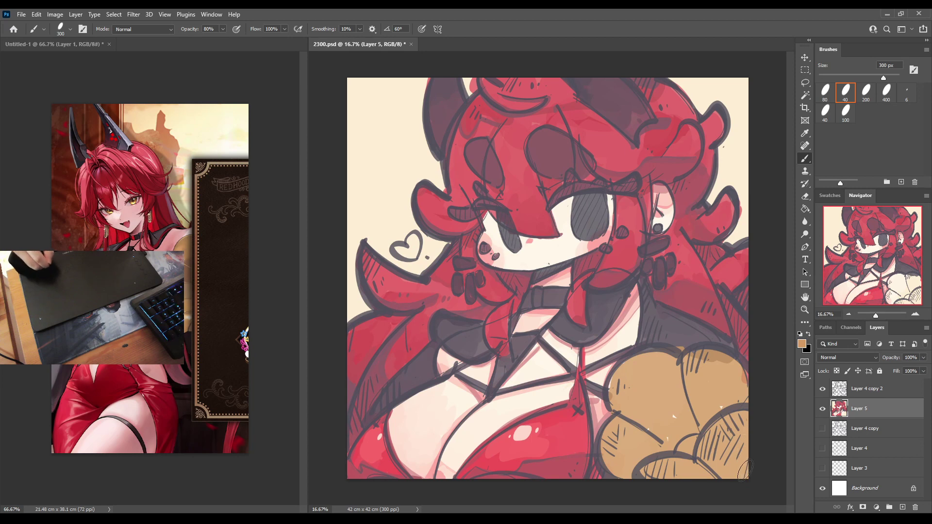
{"action": "left_click", "coordinate": [736, 377], "text": "alt"}
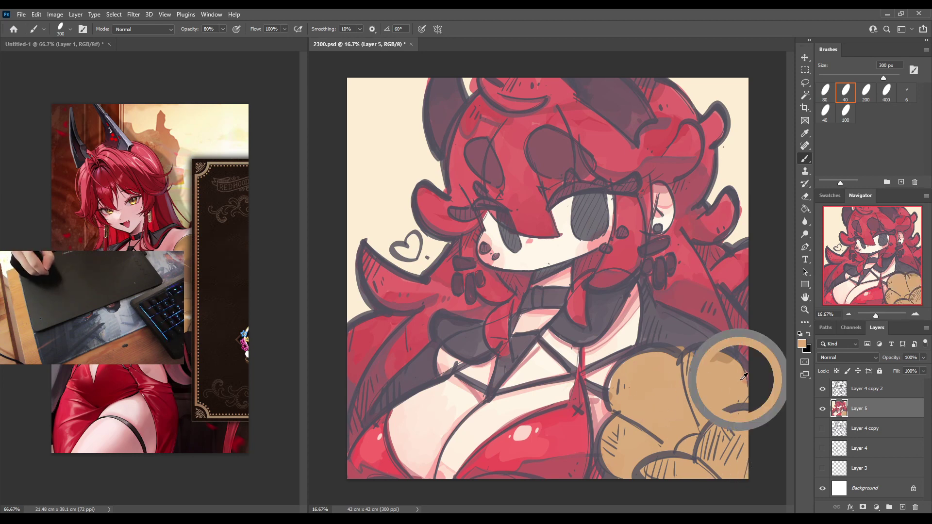
{"action": "left_click", "coordinate": [742, 377], "text": "alt"}
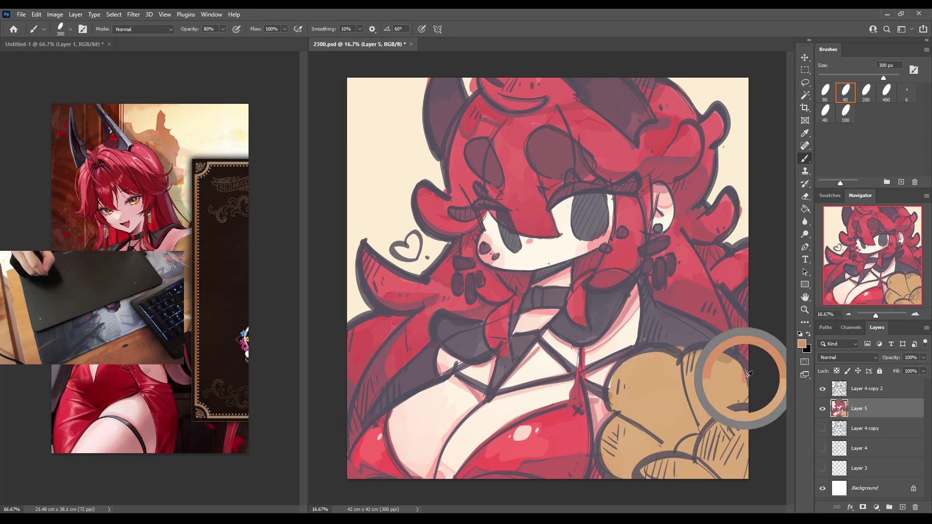
{"action": "mouse_move", "coordinate": [728, 371]}
{"action": "left_mouse_down"}
{"action": "mouse_move", "coordinate": [695, 382]}
{"action": "mouse_move", "coordinate": [704, 400]}
{"action": "mouse_move", "coordinate": [737, 394]}
{"action": "left_mouse_up"}
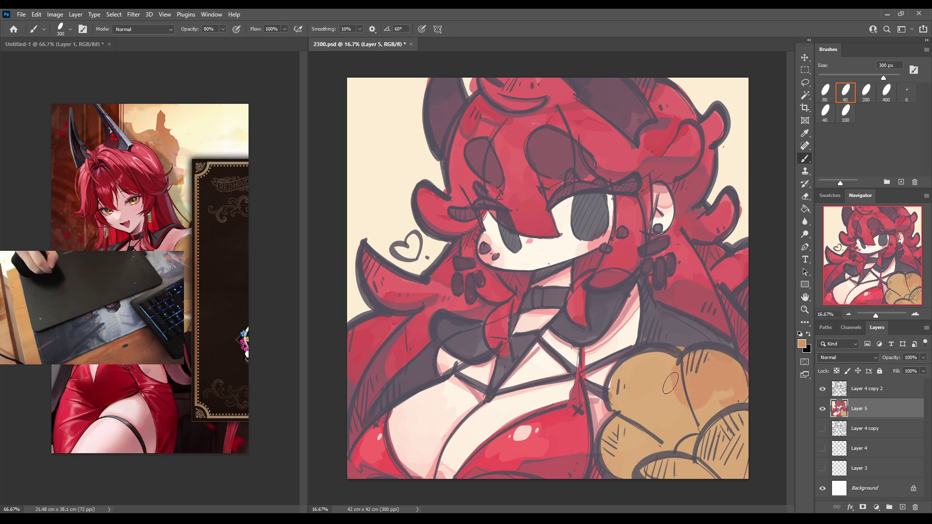
{"action": "mouse_move", "coordinate": [649, 370]}
{"action": "left_mouse_down"}
{"action": "mouse_move", "coordinate": [691, 398]}
{"action": "mouse_move", "coordinate": [674, 420]}
{"action": "mouse_move", "coordinate": [665, 473]}
{"action": "mouse_move", "coordinate": [649, 469]}
{"action": "mouse_move", "coordinate": [658, 476]}
{"action": "mouse_move", "coordinate": [694, 480]}
{"action": "mouse_move", "coordinate": [710, 463]}
{"action": "mouse_move", "coordinate": [714, 430]}
{"action": "mouse_move", "coordinate": [741, 425]}
{"action": "mouse_move", "coordinate": [622, 471]}
{"action": "mouse_move", "coordinate": [604, 468]}
{"action": "mouse_move", "coordinate": [639, 463]}
{"action": "mouse_move", "coordinate": [643, 416]}
{"action": "mouse_move", "coordinate": [657, 423]}
{"action": "mouse_move", "coordinate": [643, 445]}
{"action": "mouse_move", "coordinate": [655, 418]}
{"action": "mouse_move", "coordinate": [657, 442]}
{"action": "left_mouse_up"}
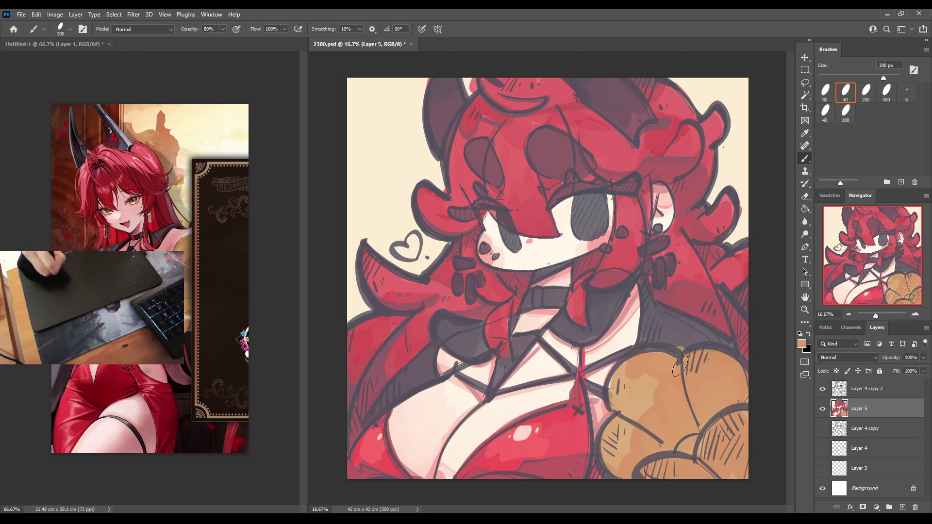
Choose a reddish brown and shade the folds and edges of the golden tan lobes.
{"action": "left_click", "coordinate": [687, 338], "text": "alt"}
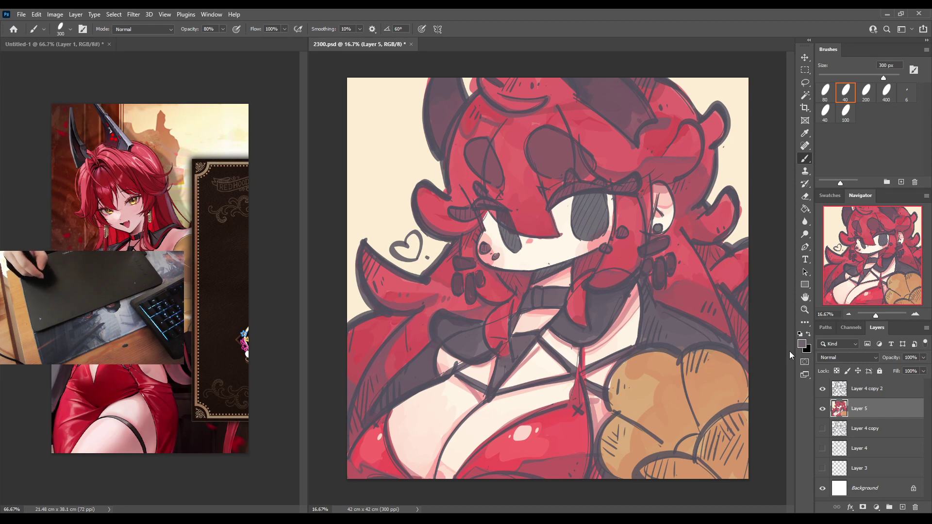
{"action": "key", "text": "i"}
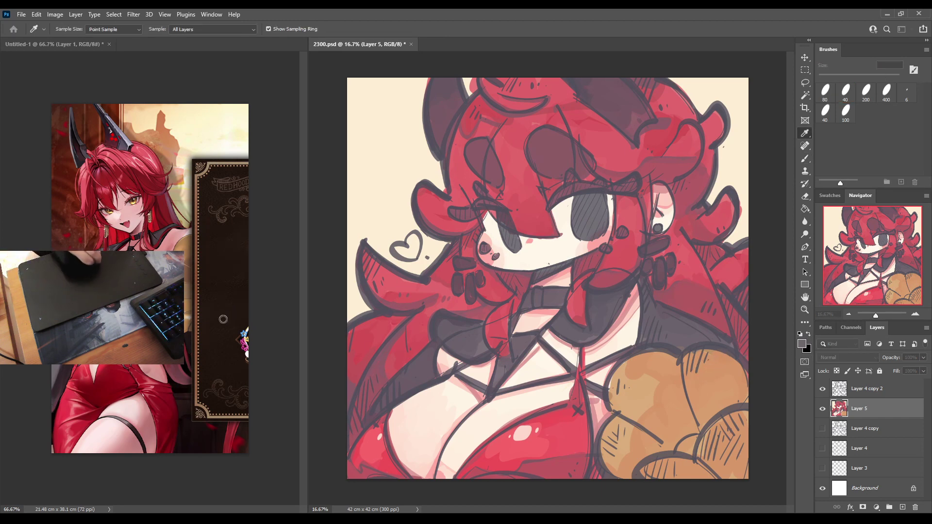
{"action": "left_click", "coordinate": [381, 273]}
{"action": "key", "text": "b"}
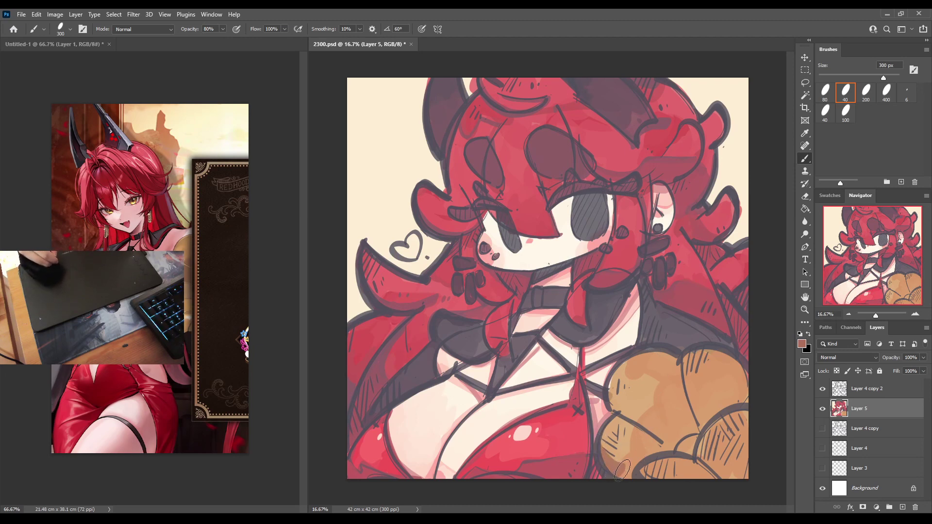
{"action": "mouse_move", "coordinate": [633, 398]}
{"action": "left_mouse_down"}
{"action": "mouse_move", "coordinate": [608, 389]}
{"action": "mouse_move", "coordinate": [626, 366]}
{"action": "mouse_move", "coordinate": [649, 369]}
{"action": "mouse_move", "coordinate": [665, 391]}
{"action": "mouse_move", "coordinate": [652, 377]}
{"action": "mouse_move", "coordinate": [663, 356]}
{"action": "mouse_move", "coordinate": [697, 416]}
{"action": "left_mouse_up"}
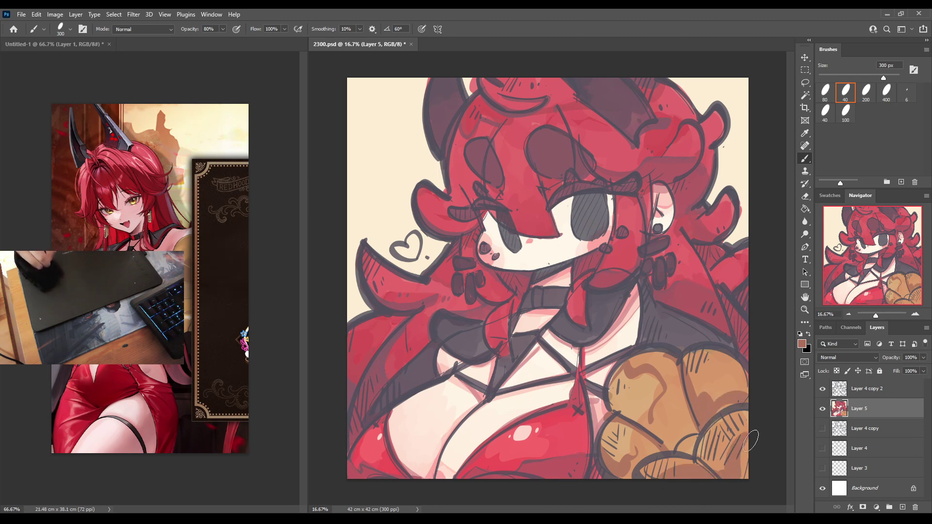
{"action": "mouse_move", "coordinate": [669, 383]}
{"action": "left_mouse_down"}
{"action": "mouse_move", "coordinate": [644, 427]}
{"action": "mouse_move", "coordinate": [656, 426]}
{"action": "mouse_move", "coordinate": [673, 398]}
{"action": "mouse_move", "coordinate": [653, 423]}
{"action": "mouse_move", "coordinate": [685, 430]}
{"action": "left_mouse_up"}
{"action": "left_click", "coordinate": [649, 419], "text": "alt"}
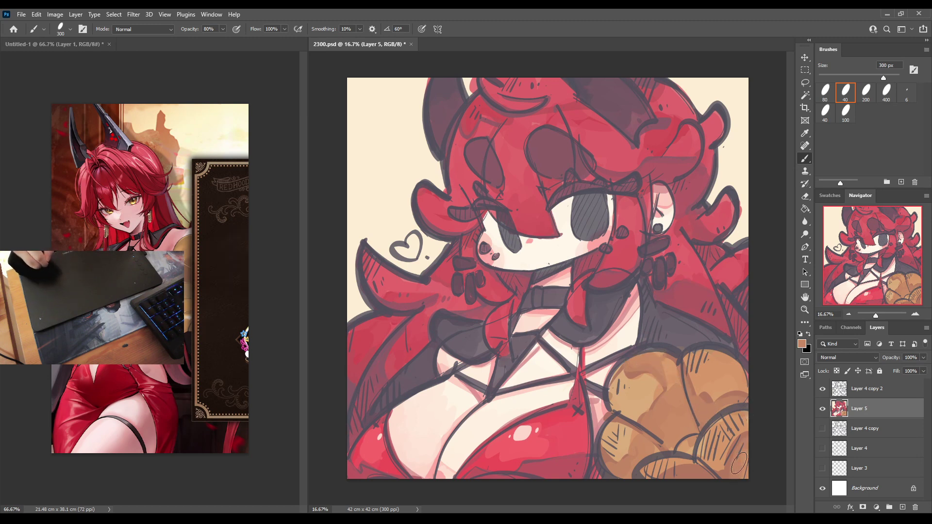
Sample a dark brown and darken the small gap where the tan lobes meet.
{"action": "left_click", "coordinate": [709, 426], "text": "alt"}
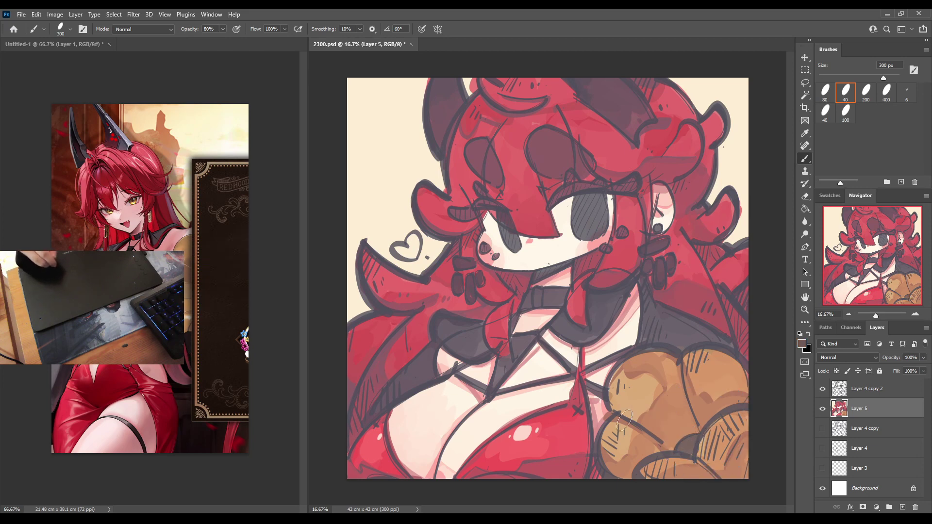
{"action": "mouse_move", "coordinate": [624, 420]}
{"action": "left_mouse_down"}
{"action": "mouse_move", "coordinate": [660, 450]}
{"action": "mouse_move", "coordinate": [643, 461]}
{"action": "mouse_move", "coordinate": [694, 454]}
{"action": "left_mouse_up"}
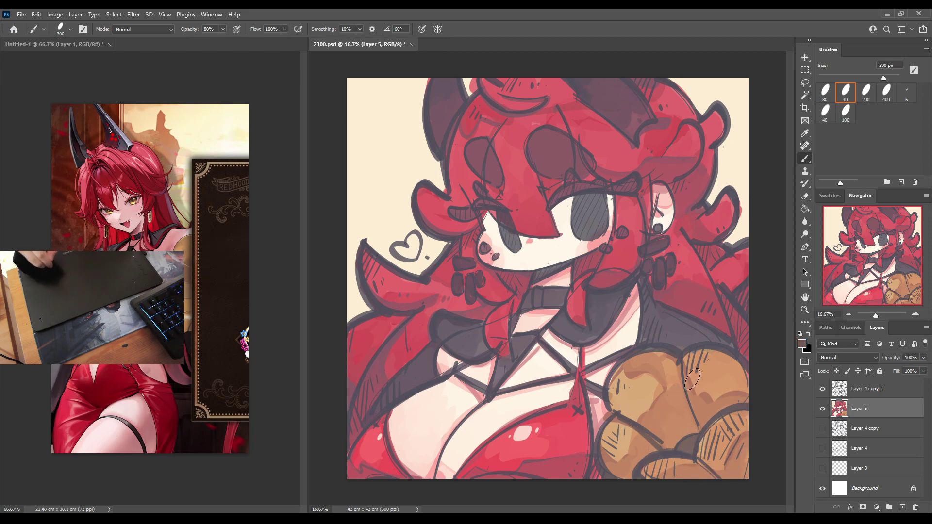
{"action": "left_click", "coordinate": [683, 369], "text": "alt"}
{"action": "mouse_move", "coordinate": [682, 366]}
{"action": "left_mouse_down"}
{"action": "mouse_move", "coordinate": [703, 441]}
{"action": "mouse_move", "coordinate": [754, 409]}
{"action": "left_mouse_up"}
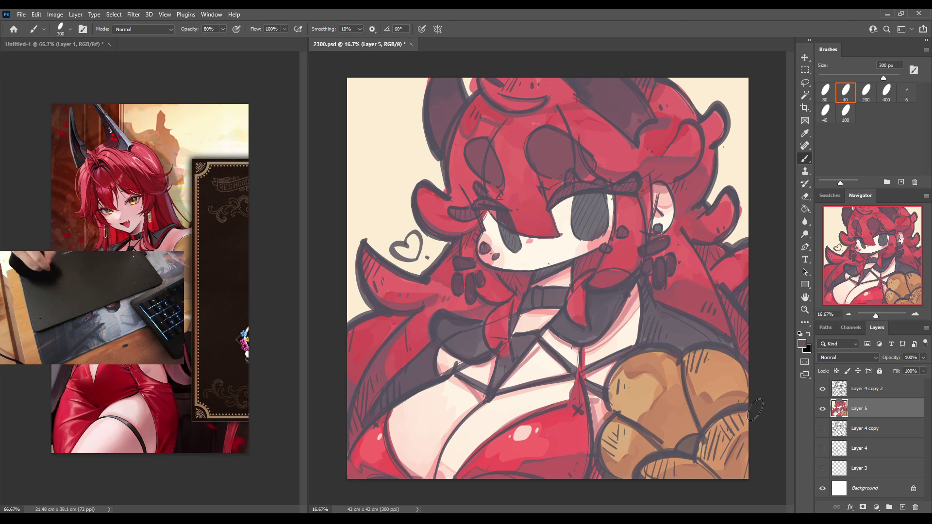
Pick a muted mauve brown and deepen the shadows along the creases and outer edges of the tan lobes.
{"action": "key", "text": "i"}
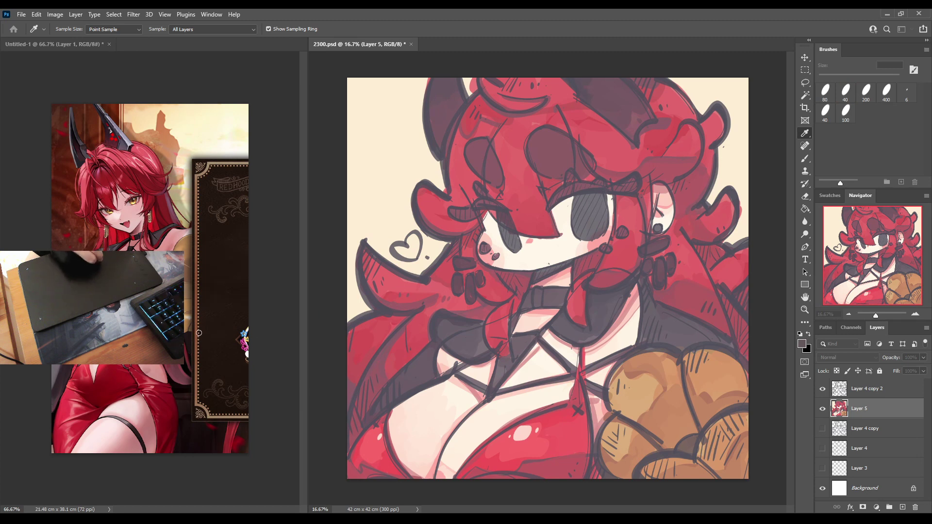
{"action": "key", "text": "b"}
{"action": "mouse_move", "coordinate": [608, 381]}
{"action": "left_mouse_down"}
{"action": "mouse_move", "coordinate": [677, 356]}
{"action": "mouse_move", "coordinate": [733, 358]}
{"action": "mouse_move", "coordinate": [724, 368]}
{"action": "left_mouse_up"}
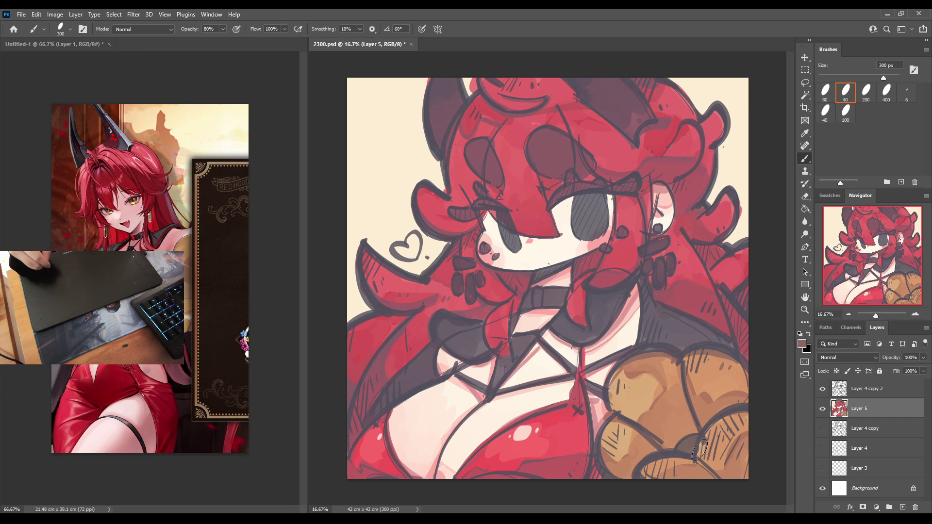
{"action": "left_click_drag", "start_coordinate": [695, 452], "coordinate": [718, 424]}
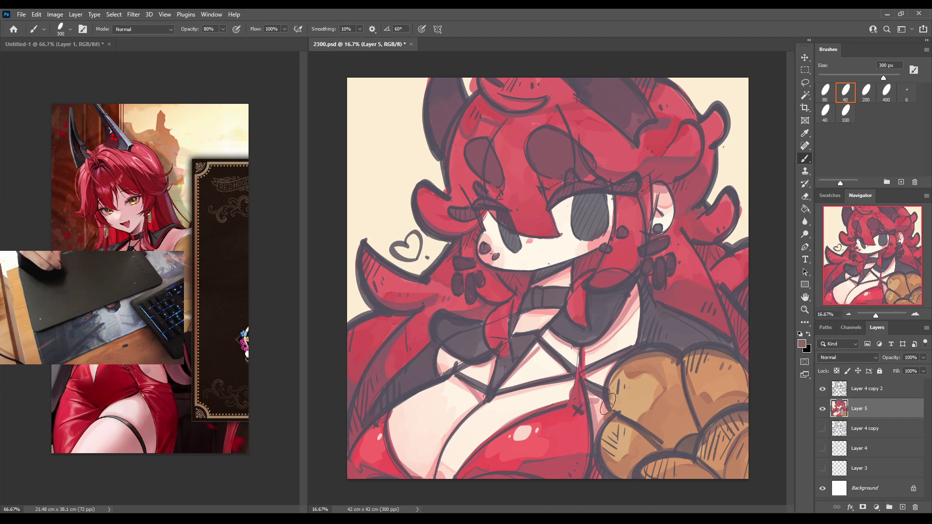
{"action": "mouse_move", "coordinate": [645, 425]}
{"action": "left_mouse_down"}
{"action": "mouse_move", "coordinate": [671, 409]}
{"action": "mouse_move", "coordinate": [673, 423]}
{"action": "left_mouse_up"}
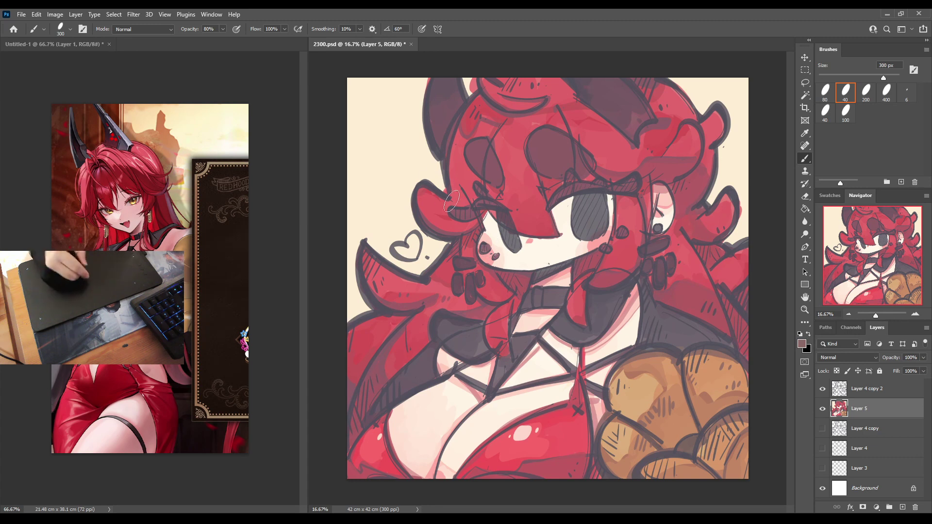
Fill the small heart beside the face with dark grey and darken the pupils of both eyes.
{"action": "left_click", "coordinate": [422, 224], "text": "alt"}
{"action": "mouse_move", "coordinate": [415, 237]}
{"action": "left_mouse_down"}
{"action": "mouse_move", "coordinate": [400, 245]}
{"action": "mouse_move", "coordinate": [407, 241]}
{"action": "mouse_move", "coordinate": [405, 253]}
{"action": "left_mouse_up"}
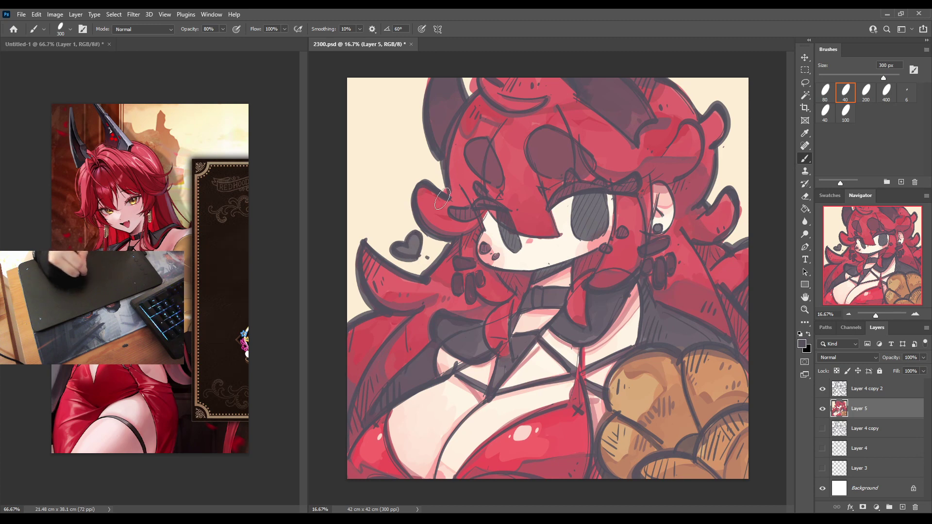
{"action": "mouse_move", "coordinate": [597, 208]}
{"action": "left_mouse_down"}
{"action": "mouse_move", "coordinate": [594, 221]}
{"action": "mouse_move", "coordinate": [582, 208]}
{"action": "mouse_move", "coordinate": [593, 199]}
{"action": "mouse_move", "coordinate": [602, 213]}
{"action": "mouse_move", "coordinate": [595, 231]}
{"action": "mouse_move", "coordinate": [606, 193]}
{"action": "mouse_move", "coordinate": [595, 242]}
{"action": "left_mouse_up"}
{"action": "left_click_drag", "start_coordinate": [505, 223], "coordinate": [519, 247]}
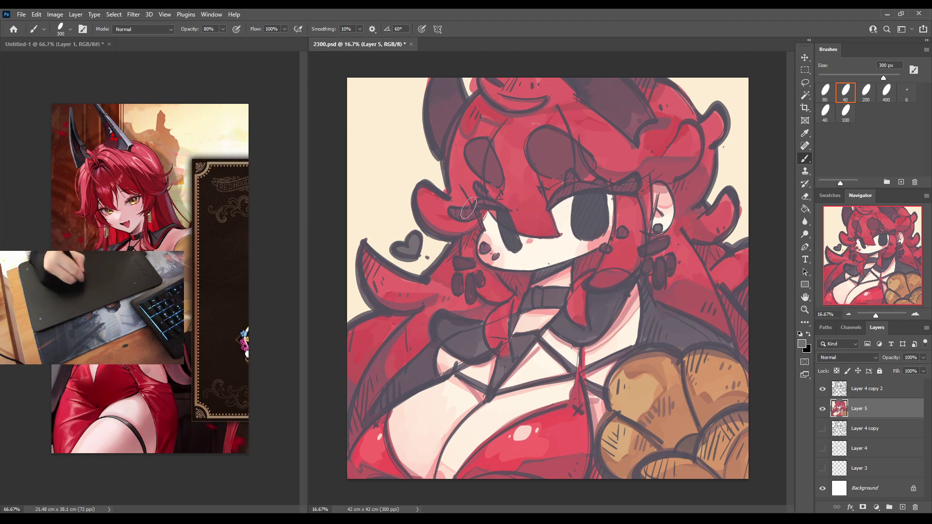
Brush dark grey accents onto the hair strands and the dress's lower edge, and save the file.
{"action": "left_click_drag", "start_coordinate": [468, 208], "coordinate": [461, 217]}
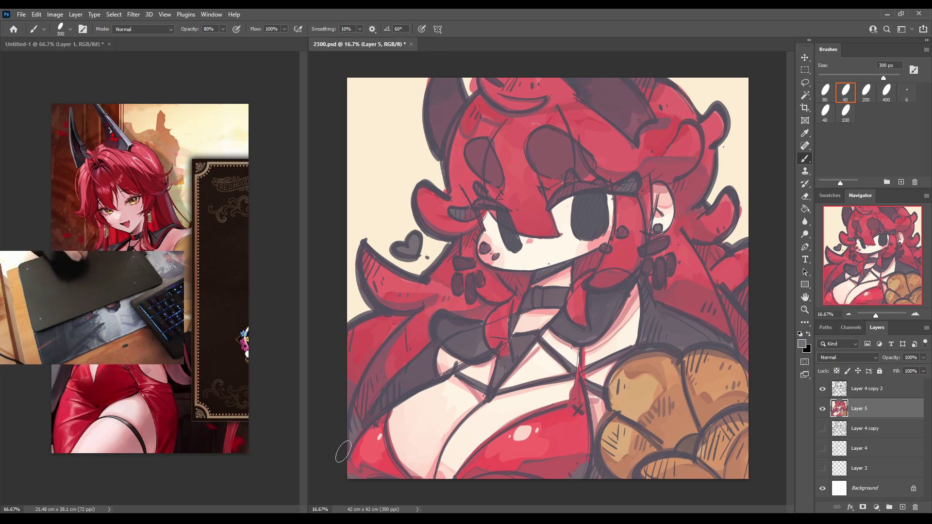
{"action": "mouse_move", "coordinate": [366, 261]}
{"action": "left_mouse_down"}
{"action": "mouse_move", "coordinate": [375, 280]}
{"action": "mouse_move", "coordinate": [353, 292]}
{"action": "left_mouse_up"}
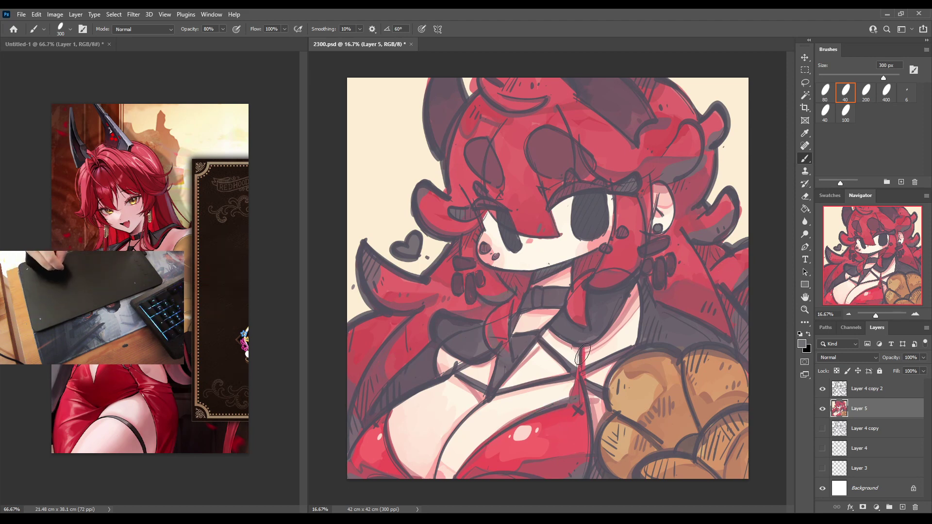
{"action": "key", "text": "ctrl+s"}
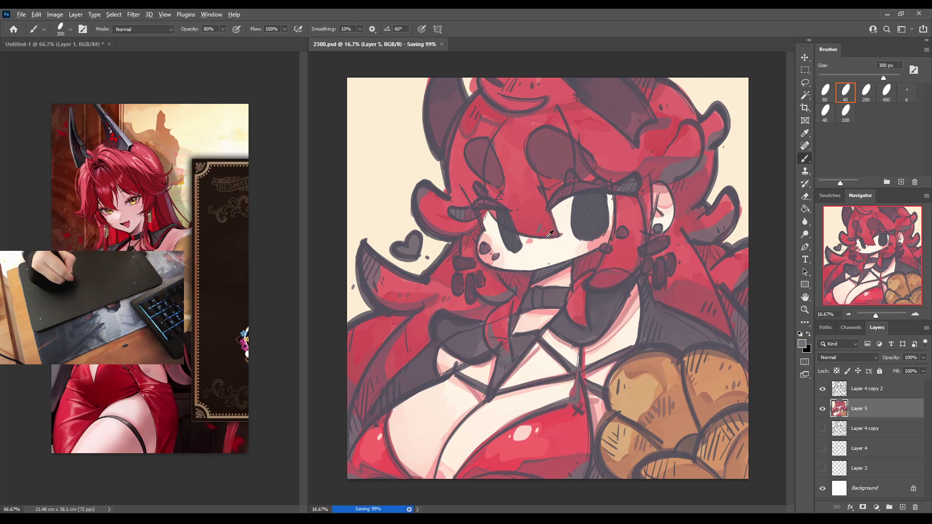
Cover the grey mark on the central fringe with red and paint the whites of both eyes pure white.
{"action": "left_click", "coordinate": [543, 224], "text": "alt"}
{"action": "left_click_drag", "start_coordinate": [536, 223], "coordinate": [551, 213]}
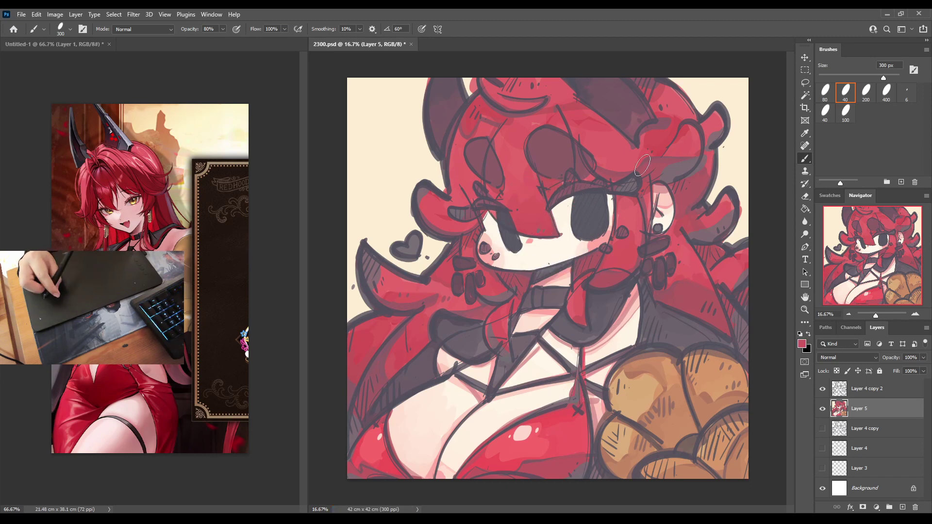
{"action": "left_click", "coordinate": [487, 224], "text": "alt"}
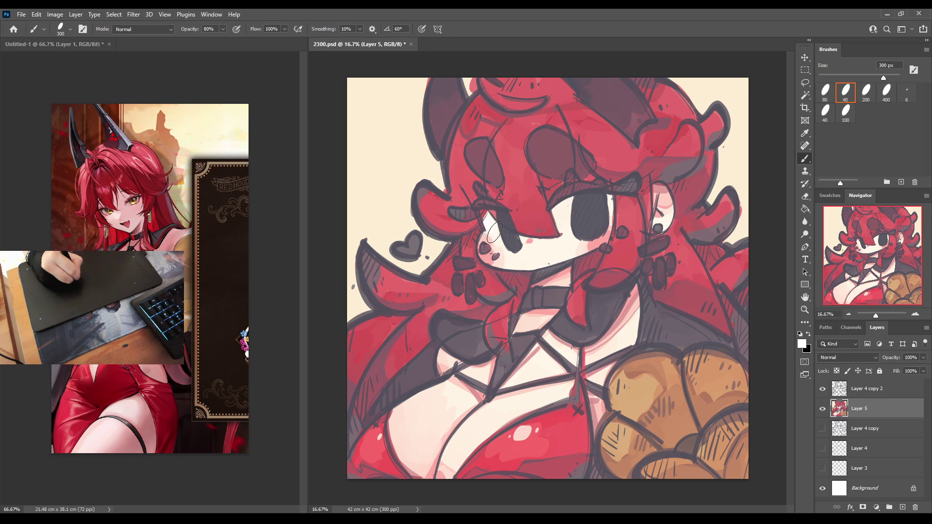
{"action": "left_click", "coordinate": [492, 234], "text": "alt"}
{"action": "left_click", "coordinate": [498, 241], "text": "alt"}
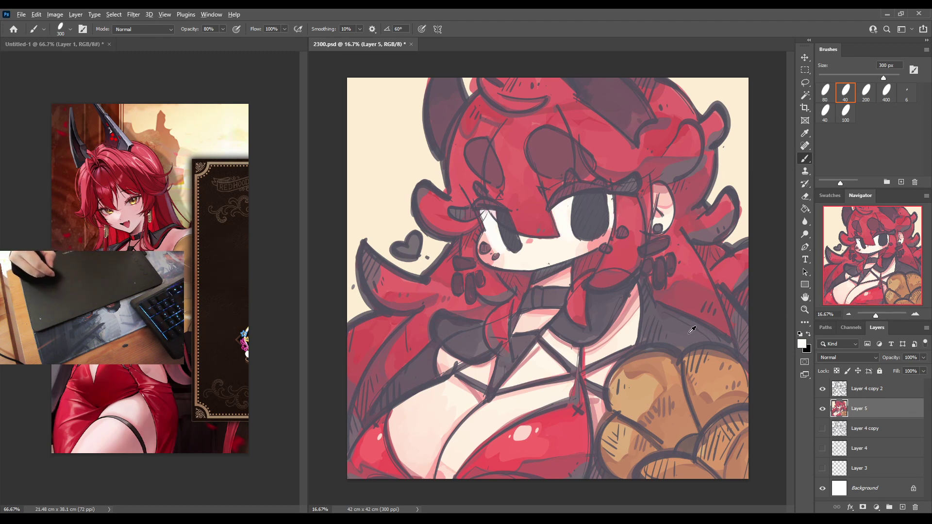
Choose a light greyish mauve and paint shadows across the upper whites of both eyes.
{"action": "left_click", "coordinate": [745, 277], "text": "alt"}
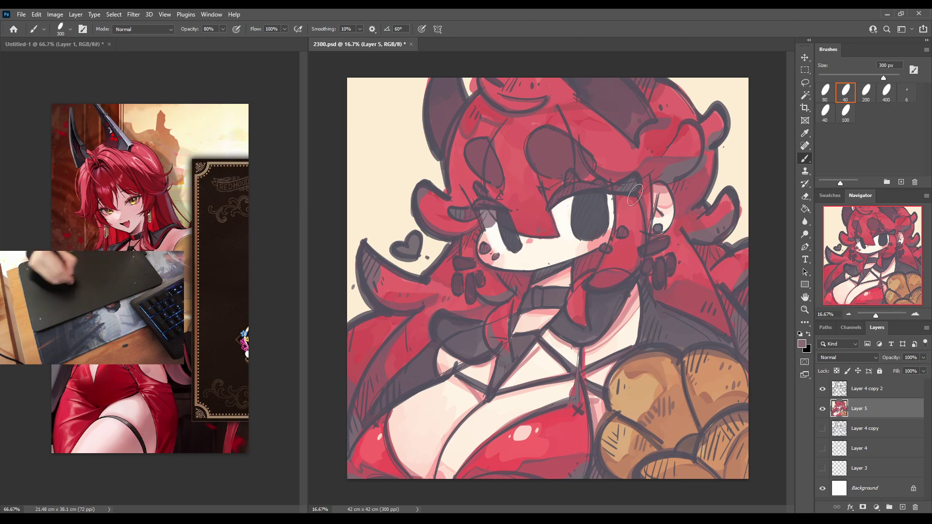
{"action": "key", "text": "ctrl+z"}
{"action": "left_click", "coordinate": [801, 344]}
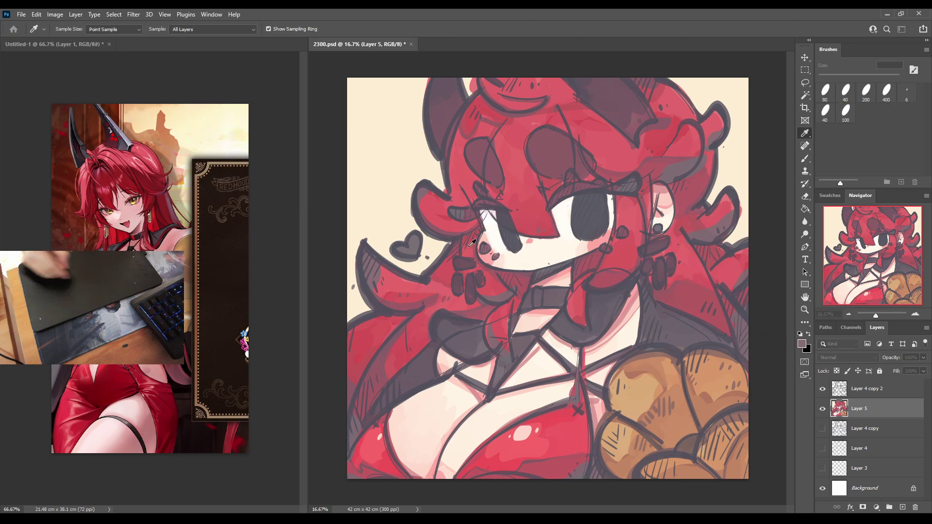
{"action": "key", "text": "Return"}
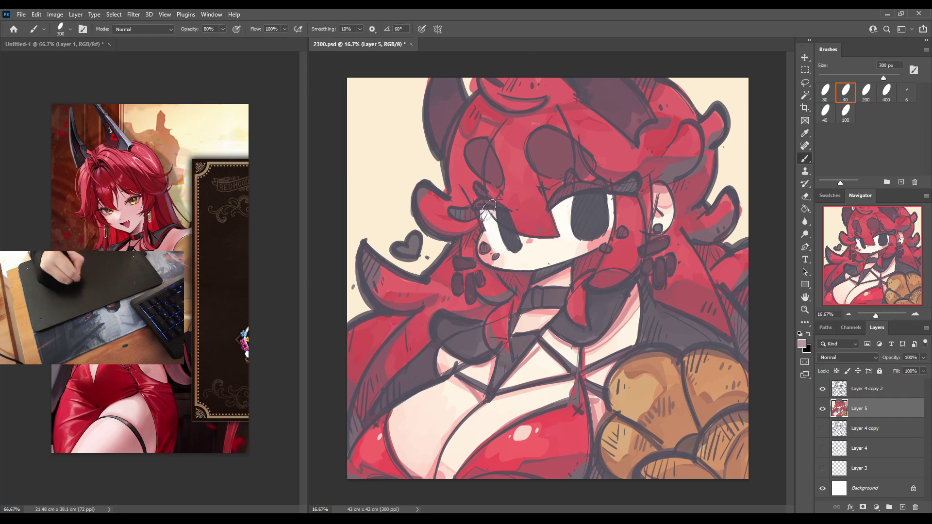
{"action": "mouse_move", "coordinate": [492, 212]}
{"action": "left_mouse_down"}
{"action": "mouse_move", "coordinate": [487, 221]}
{"action": "mouse_move", "coordinate": [484, 215]}
{"action": "mouse_move", "coordinate": [495, 228]}
{"action": "left_mouse_up"}
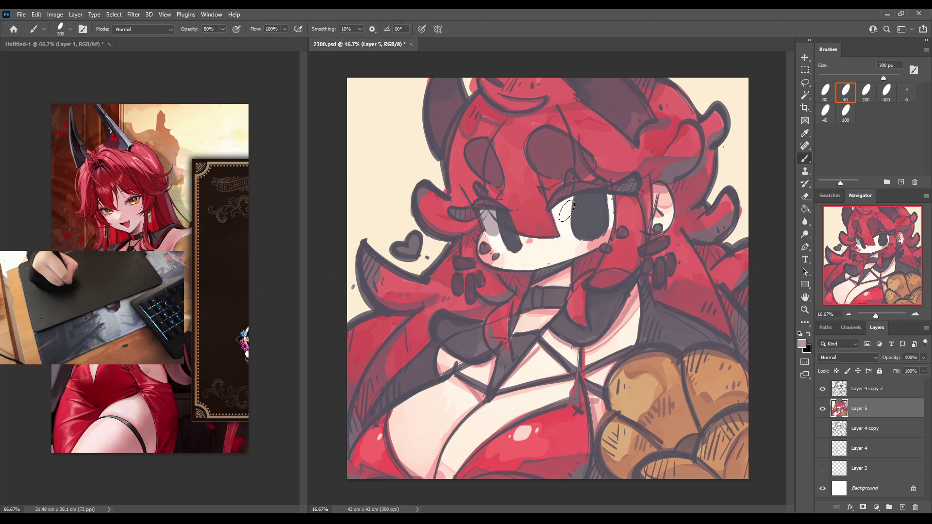
{"action": "left_click_drag", "start_coordinate": [565, 208], "coordinate": [569, 225]}
{"action": "left_click_drag", "start_coordinate": [608, 199], "coordinate": [610, 204]}
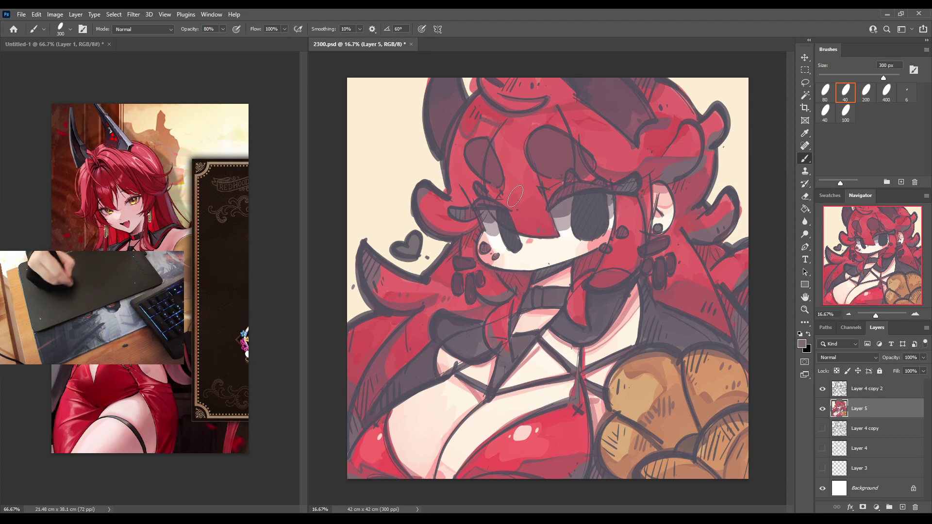
Sample grey and mauve tones from the drawing and refine the shadows beneath both upper eyelids.
{"action": "left_click", "coordinate": [496, 232], "text": "alt"}
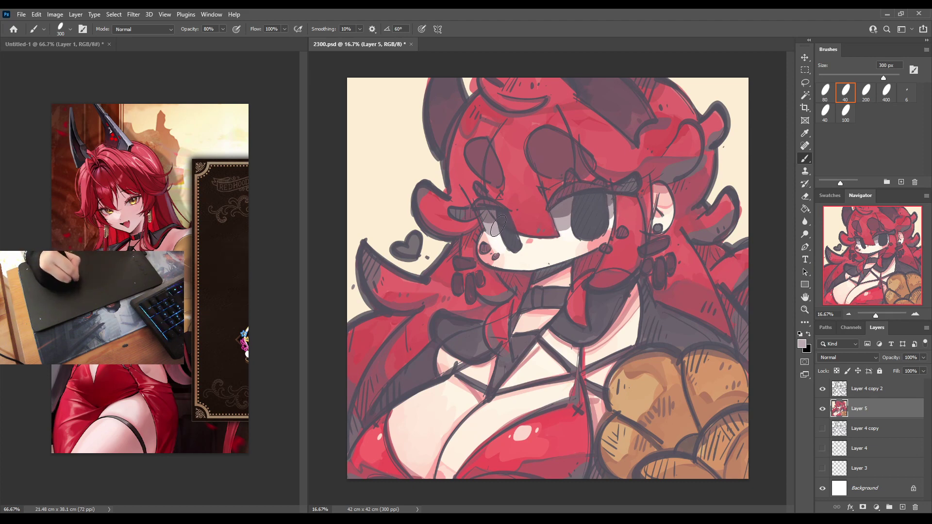
{"action": "left_click", "coordinate": [500, 232], "text": "alt"}
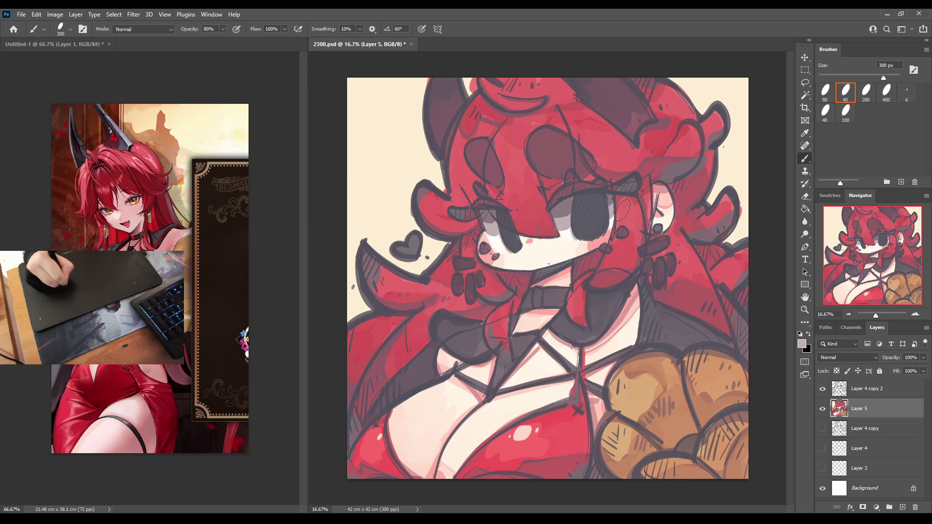
{"action": "left_click", "coordinate": [514, 243], "text": "alt"}
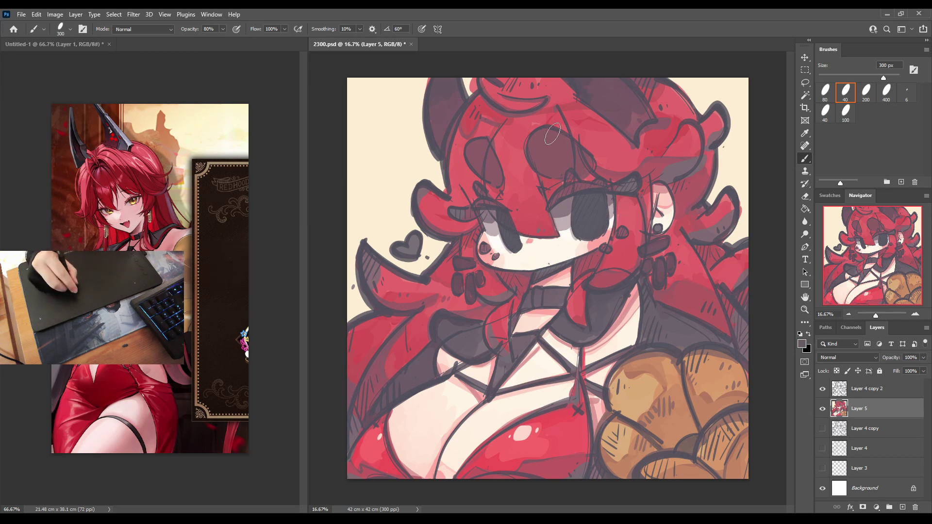
{"action": "left_click", "coordinate": [605, 188], "text": "alt"}
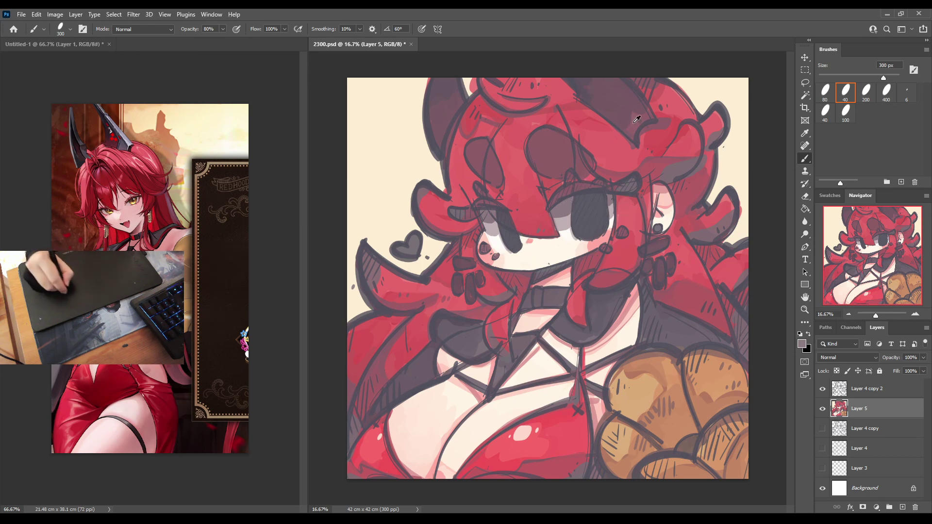
{"action": "left_click", "coordinate": [602, 91], "text": "alt"}
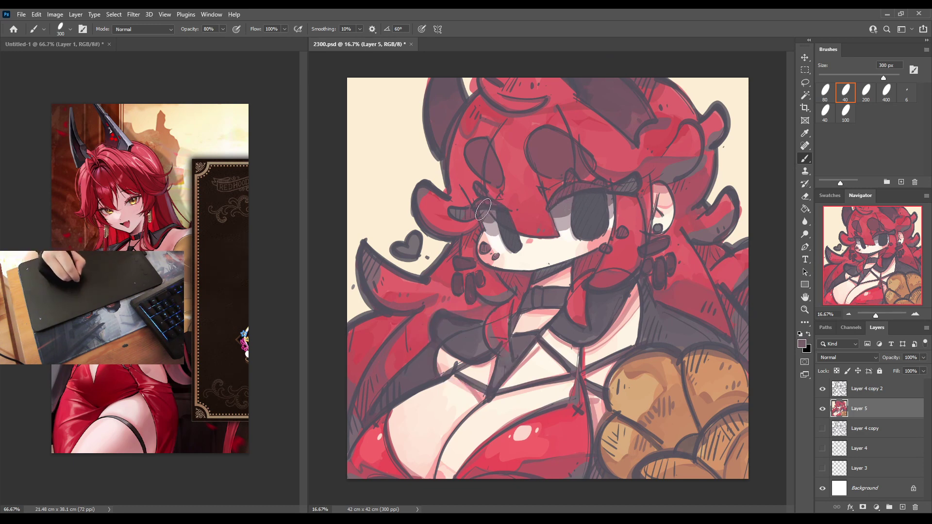
{"action": "left_click", "coordinate": [554, 207], "text": "alt"}
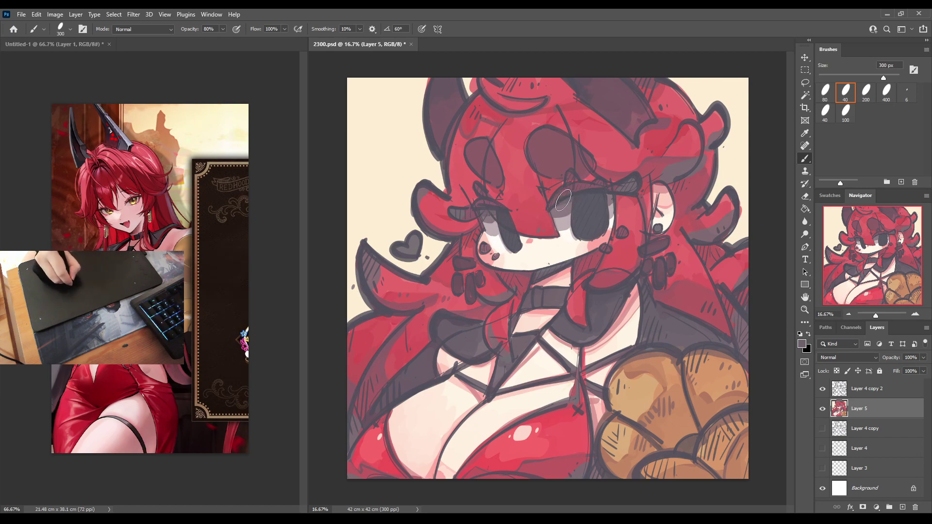
Flip the canvas horizontally to check the drawing, flip it back, and save the file.
{"action": "key", "text": "ctrl+shift+h"}
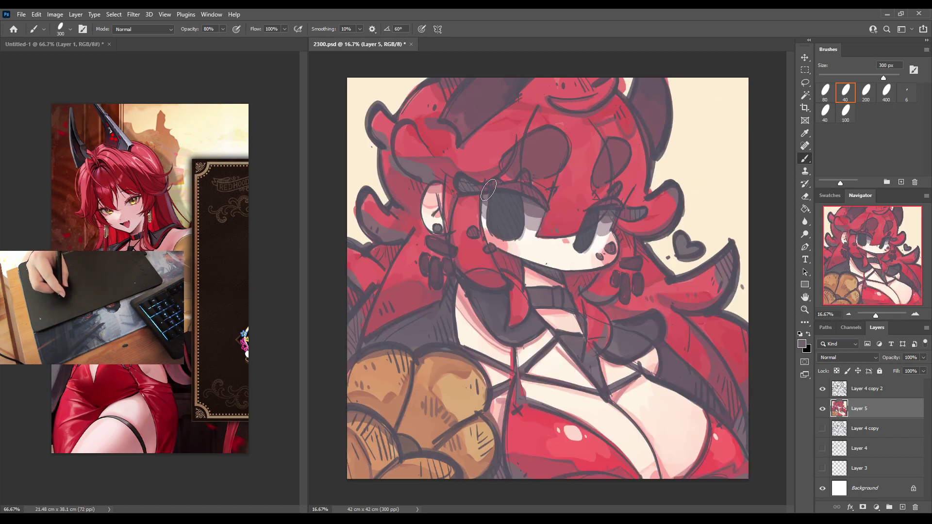
{"action": "key", "text": "h"}
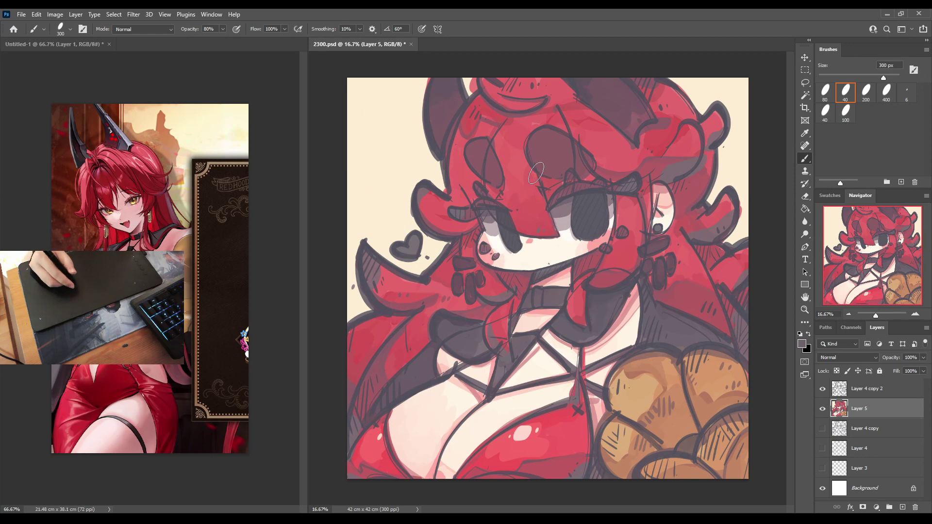
{"action": "key", "text": "ctrl+s"}
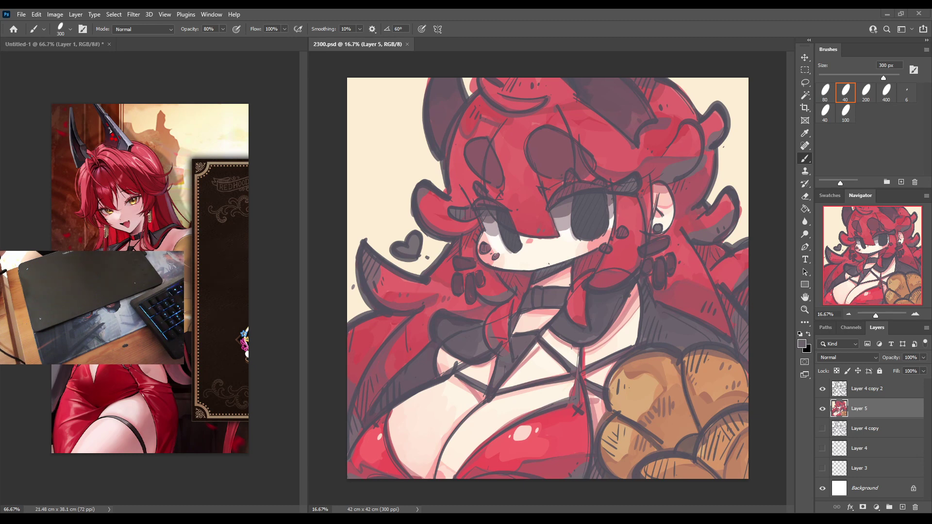
Create a new document, paste the copied screenshot into it, and reduce the brush size to 150 px.
{"action": "left_click", "coordinate": [22, 15]}
{"action": "left_click", "coordinate": [42, 30]}
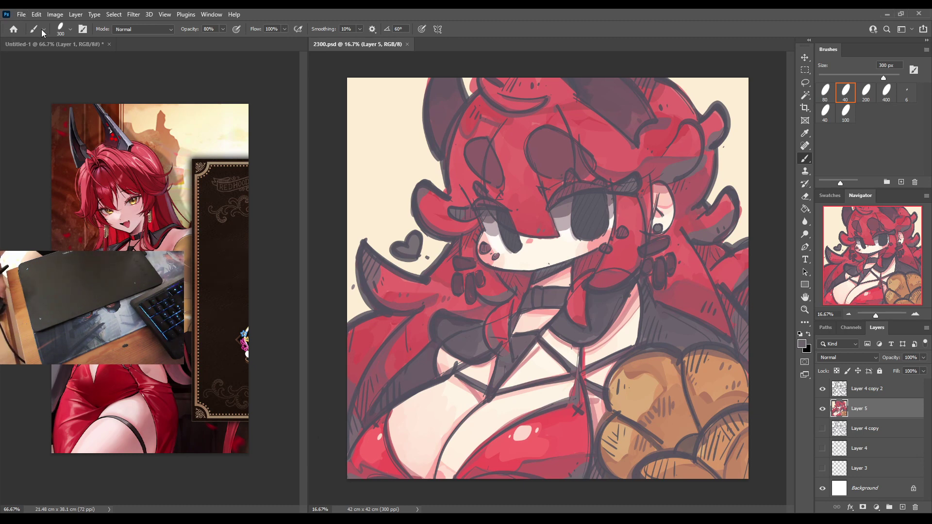
{"action": "left_click", "coordinate": [666, 423]}
{"action": "key", "text": "ctrl+v"}
{"action": "left_click", "coordinate": [861, 419], "text": "alt"}
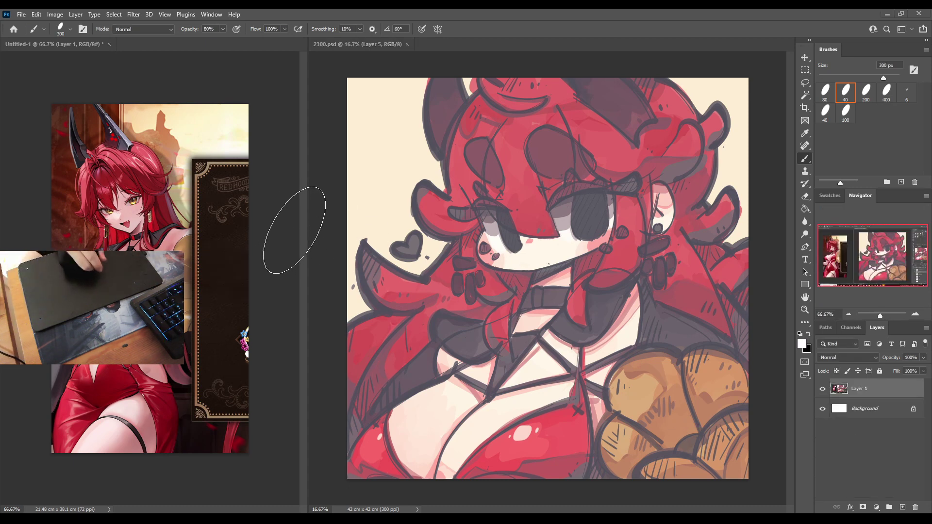
{"action": "key", "text": "bracketleft"}
{"action": "key", "text": "bracketleft"}
{"action": "key", "text": "bracketleft"}
{"action": "key", "text": "bracketleft"}
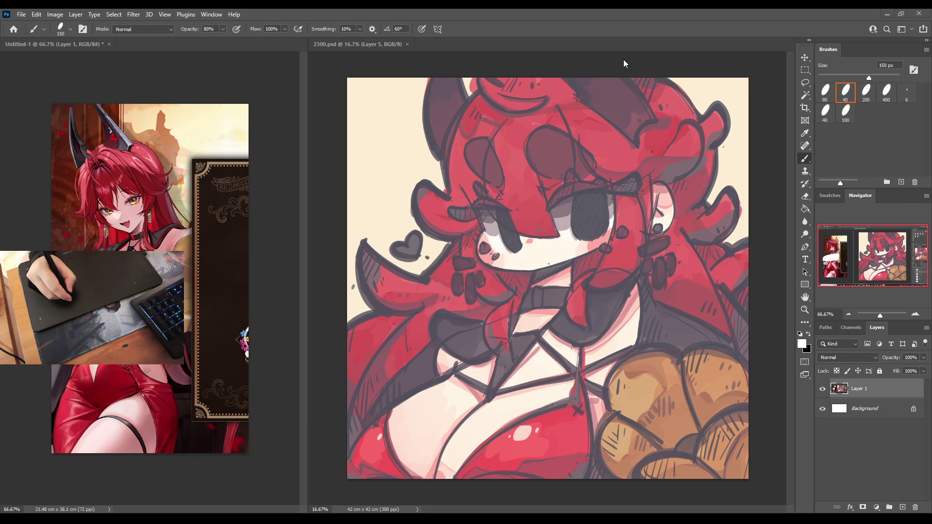
Return to 2300.psd, duplicate the Layer 4 copy 2 line art, and hide the original layer.
{"action": "left_click", "coordinate": [486, 192]}
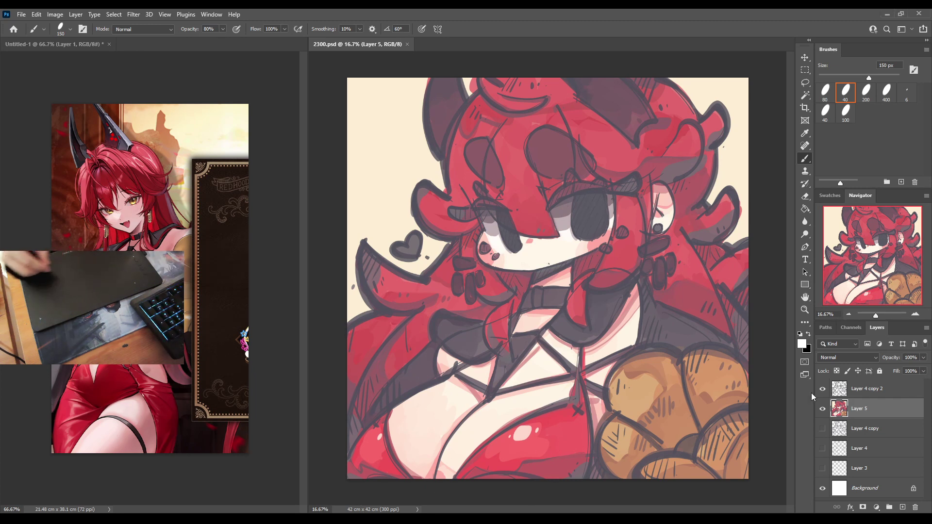
{"action": "left_click", "coordinate": [837, 391]}
{"action": "key", "text": "ctrl+j"}
{"action": "left_click", "coordinate": [823, 408]}
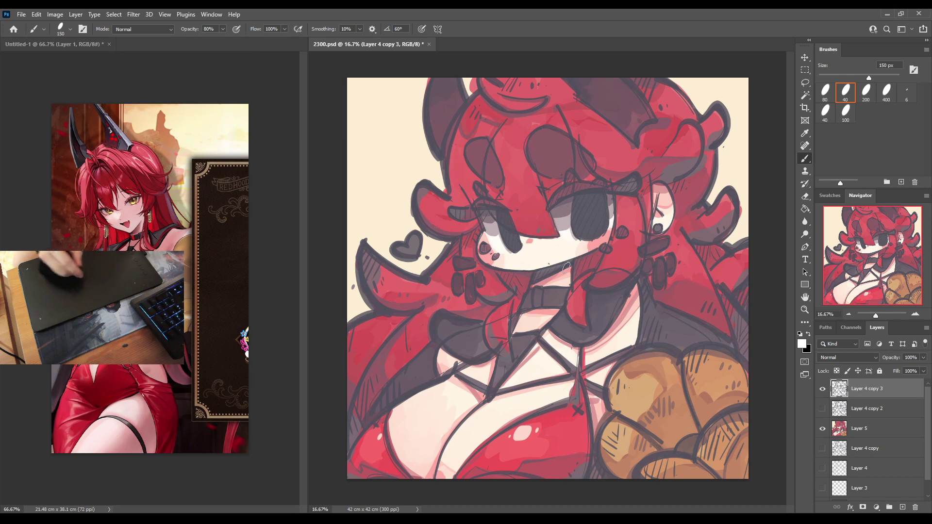
Set the brush opacity to 100% and paint greyish mauve highlights along the outer edges of both horns.
{"action": "key", "text": "0"}
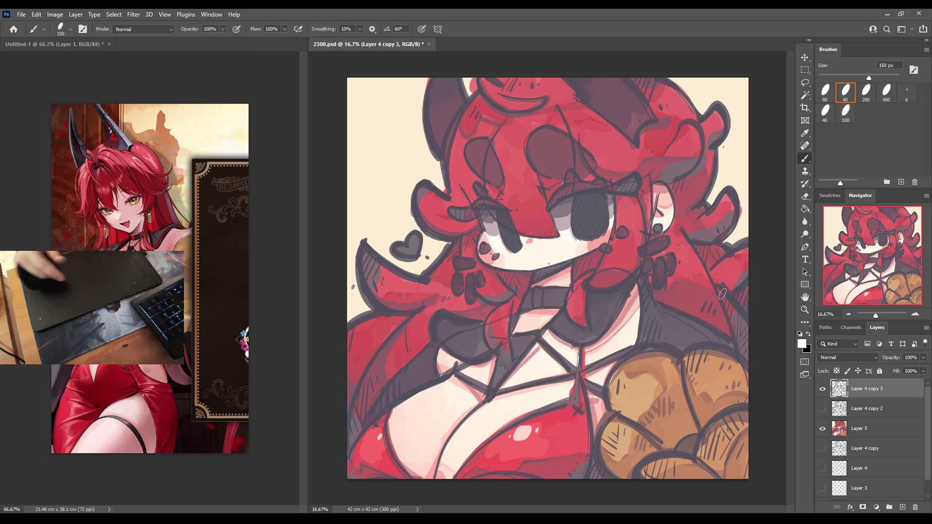
{"action": "key", "text": "i"}
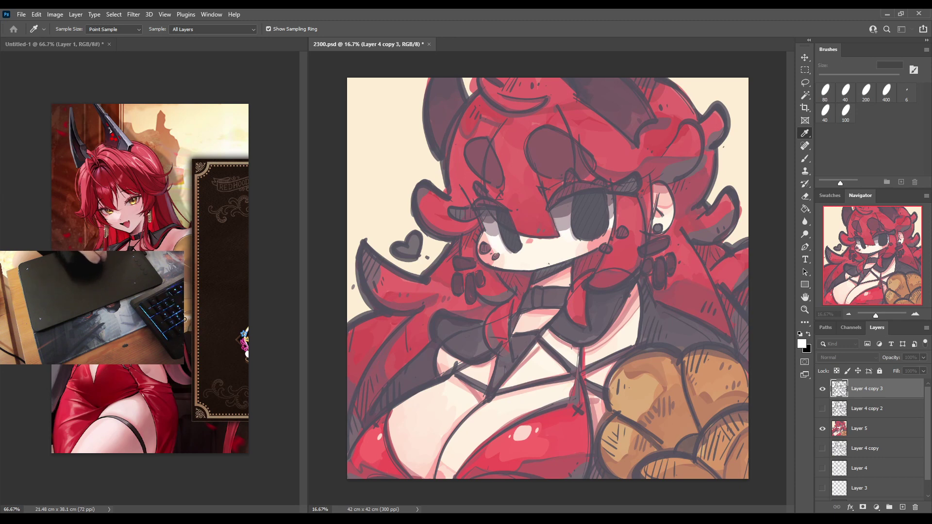
{"action": "left_click", "coordinate": [399, 273]}
{"action": "key", "text": "b"}
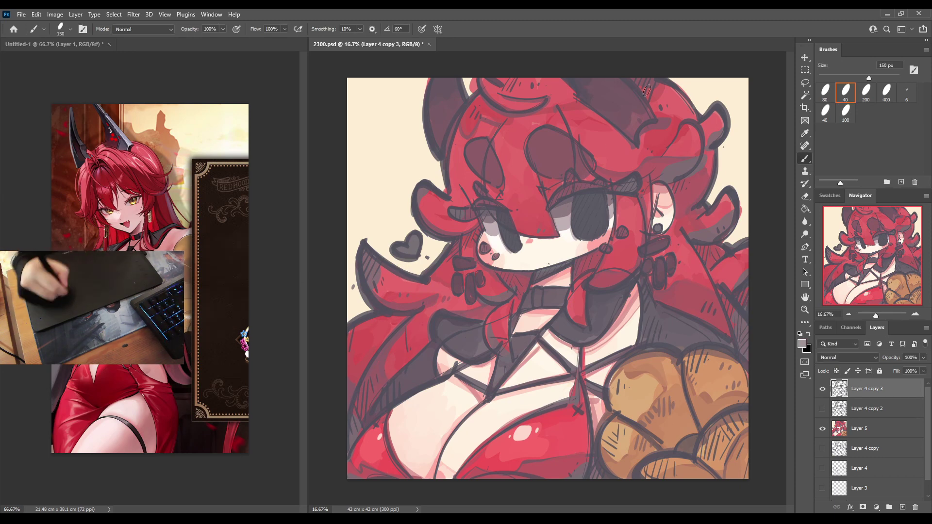
{"action": "left_click_drag", "start_coordinate": [611, 77], "coordinate": [652, 111]}
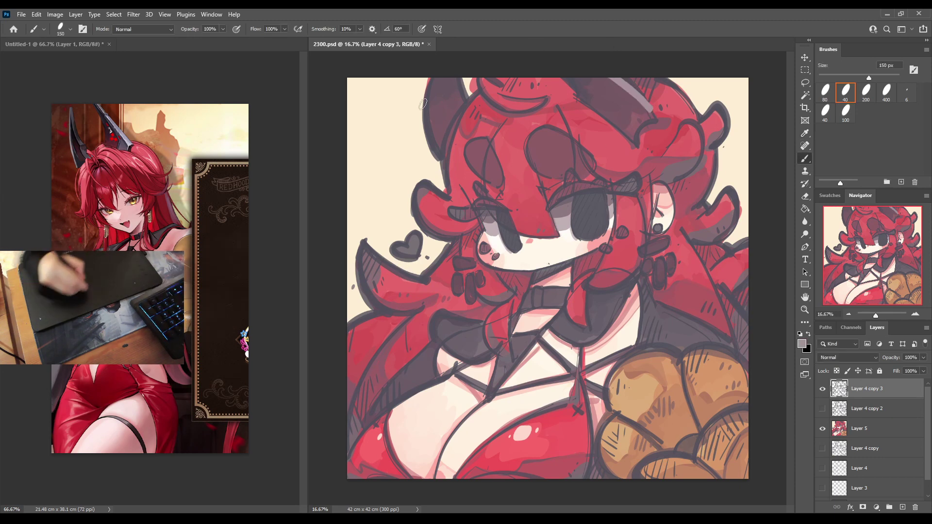
{"action": "left_click_drag", "start_coordinate": [431, 77], "coordinate": [437, 151]}
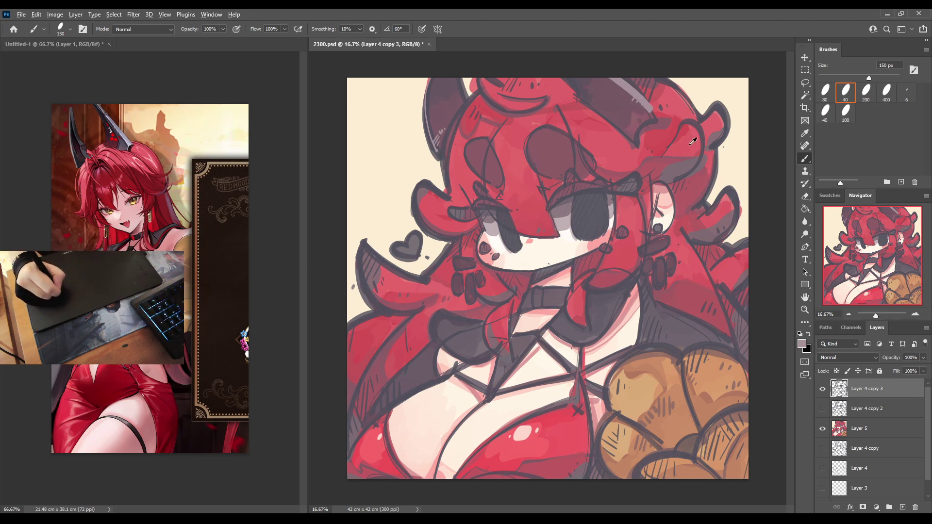
Sample red from the hair and paint small diamond-shaped marks on the larger horn.
{"action": "left_click", "coordinate": [662, 138], "text": "alt"}
{"action": "mouse_move", "coordinate": [597, 98]}
{"action": "left_mouse_down"}
{"action": "mouse_move", "coordinate": [609, 110]}
{"action": "mouse_move", "coordinate": [601, 110]}
{"action": "mouse_move", "coordinate": [618, 111]}
{"action": "left_mouse_up"}
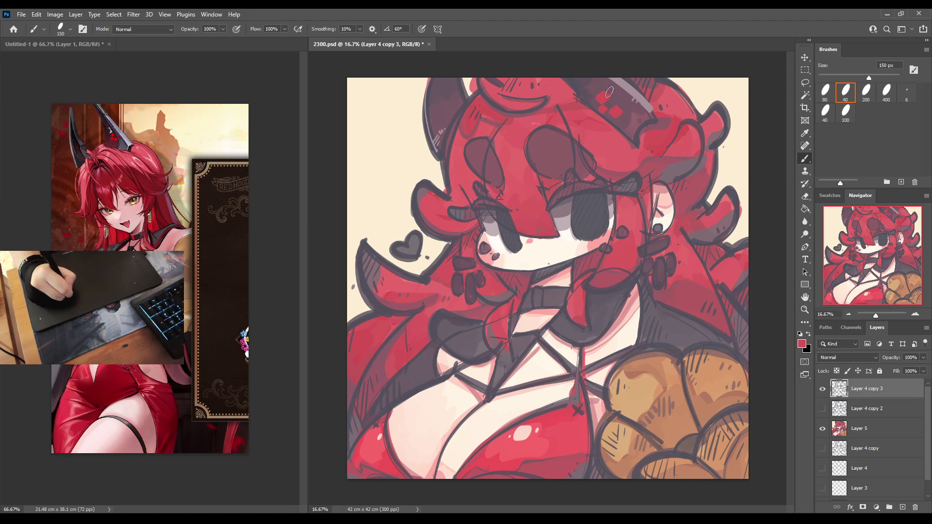
{"action": "left_click", "coordinate": [623, 93], "text": "alt"}
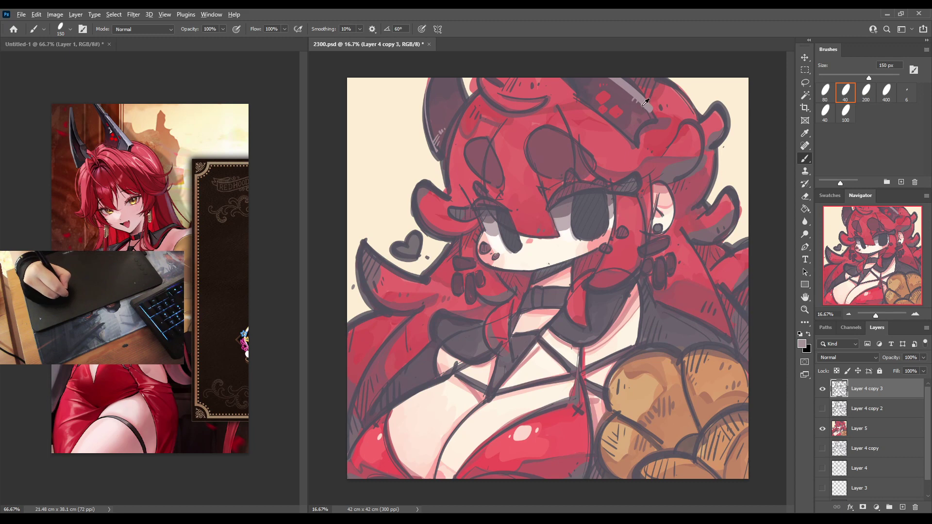
Break up the larger horn's highlight with short strokes and brighten its edge using a lighter greyish pink.
{"action": "left_click", "coordinate": [645, 102], "text": "alt"}
{"action": "left_click", "coordinate": [643, 107], "text": "alt"}
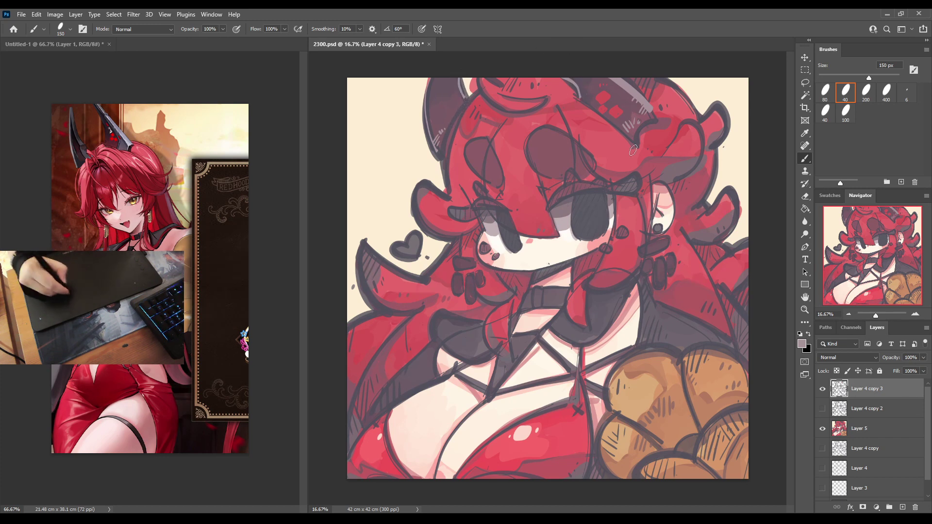
{"action": "key", "text": "i"}
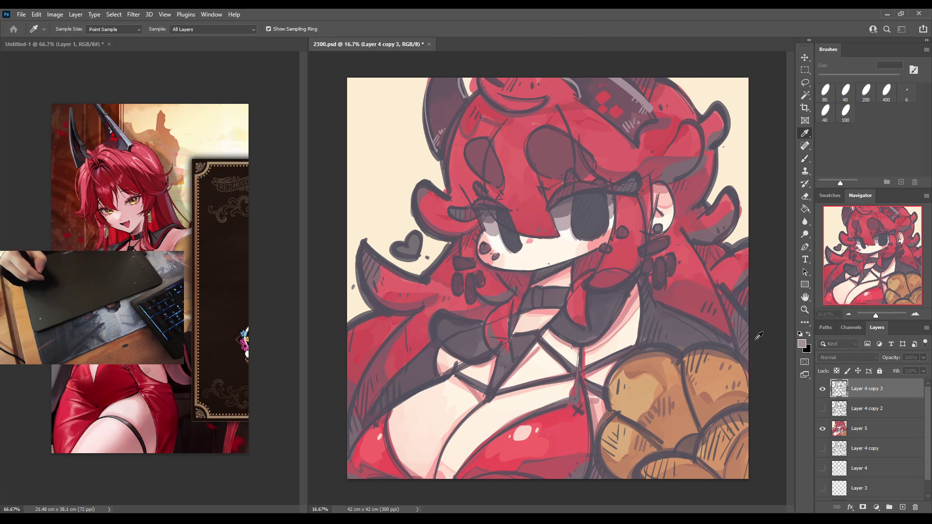
{"action": "key", "text": "b"}
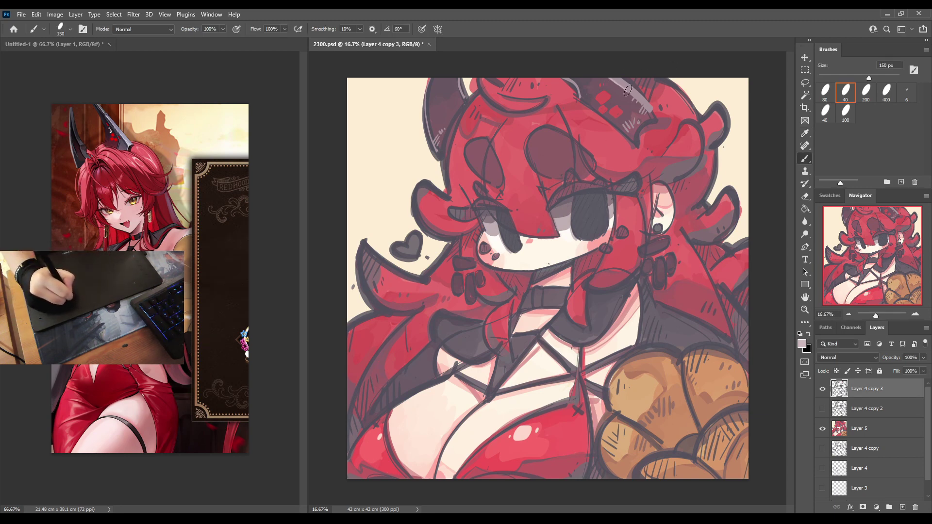
{"action": "left_click_drag", "start_coordinate": [631, 80], "coordinate": [666, 114]}
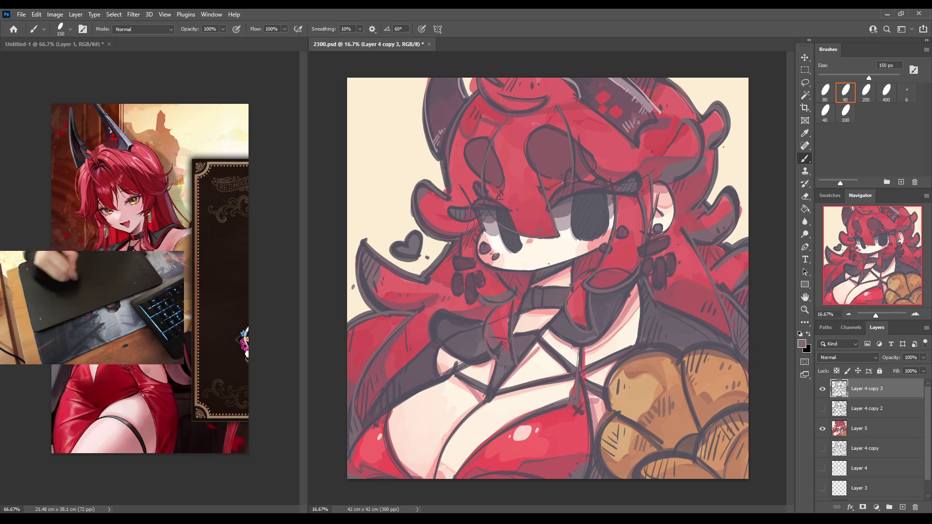
Recolour the small mouth mark pink and outline the small marks beside both eyes in off-white.
{"action": "left_click", "coordinate": [566, 256], "text": "alt"}
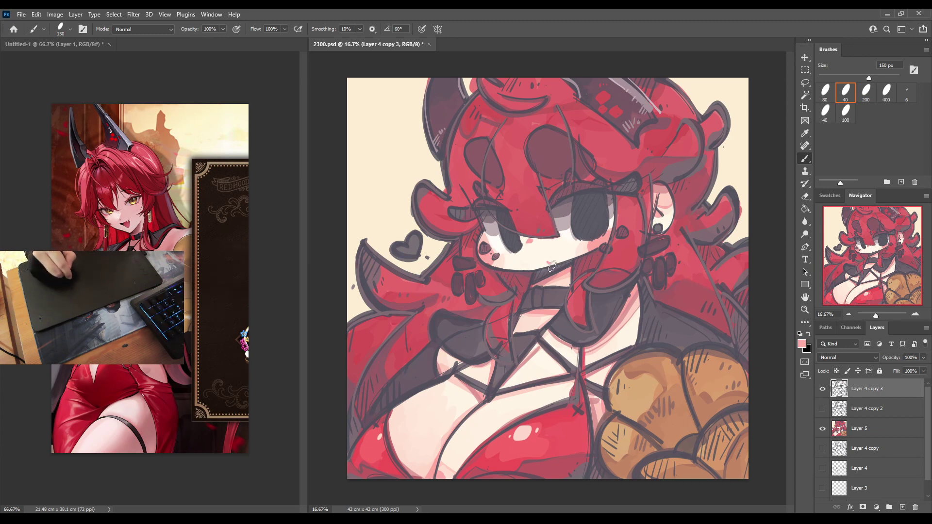
{"action": "left_click", "coordinate": [573, 241], "text": "alt"}
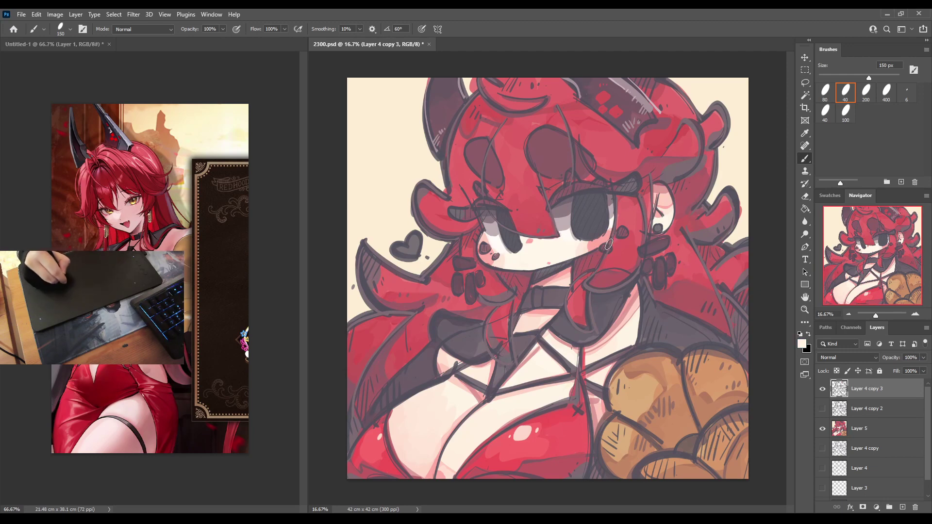
{"action": "mouse_move", "coordinate": [600, 245]}
{"action": "left_mouse_down"}
{"action": "mouse_move", "coordinate": [618, 226]}
{"action": "mouse_move", "coordinate": [631, 236]}
{"action": "mouse_move", "coordinate": [627, 221]}
{"action": "left_mouse_up"}
{"action": "left_click_drag", "start_coordinate": [489, 242], "coordinate": [490, 253]}
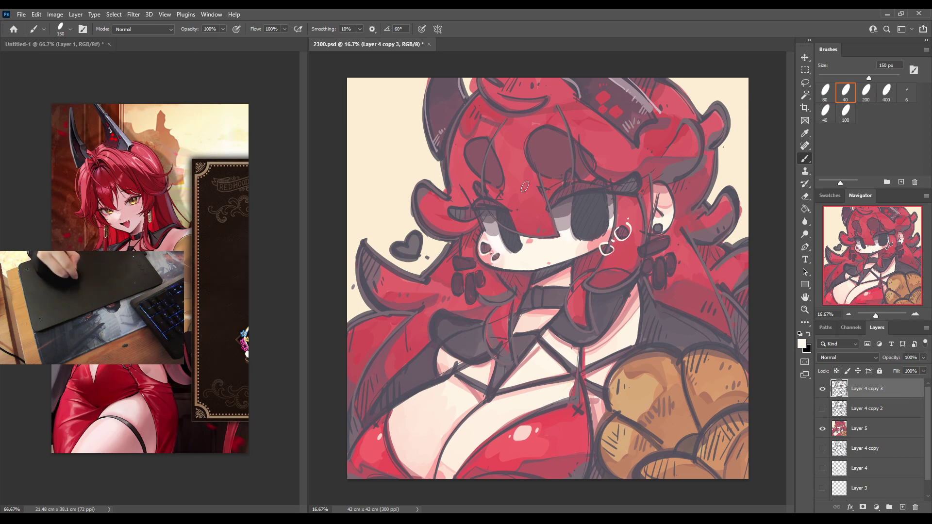
Outline the eyelashes and lid tips of both eyes in off-white and choose a light pink brush colour.
{"action": "mouse_move", "coordinate": [472, 211]}
{"action": "left_mouse_down"}
{"action": "mouse_move", "coordinate": [451, 222]}
{"action": "mouse_move", "coordinate": [477, 217]}
{"action": "mouse_move", "coordinate": [484, 193]}
{"action": "mouse_move", "coordinate": [474, 201]}
{"action": "mouse_move", "coordinate": [472, 187]}
{"action": "mouse_move", "coordinate": [494, 195]}
{"action": "mouse_move", "coordinate": [485, 212]}
{"action": "mouse_move", "coordinate": [563, 183]}
{"action": "mouse_move", "coordinate": [568, 165]}
{"action": "mouse_move", "coordinate": [578, 179]}
{"action": "mouse_move", "coordinate": [616, 183]}
{"action": "mouse_move", "coordinate": [640, 171]}
{"action": "mouse_move", "coordinate": [618, 194]}
{"action": "mouse_move", "coordinate": [650, 175]}
{"action": "left_mouse_up"}
{"action": "left_click", "coordinate": [508, 253], "text": "alt"}
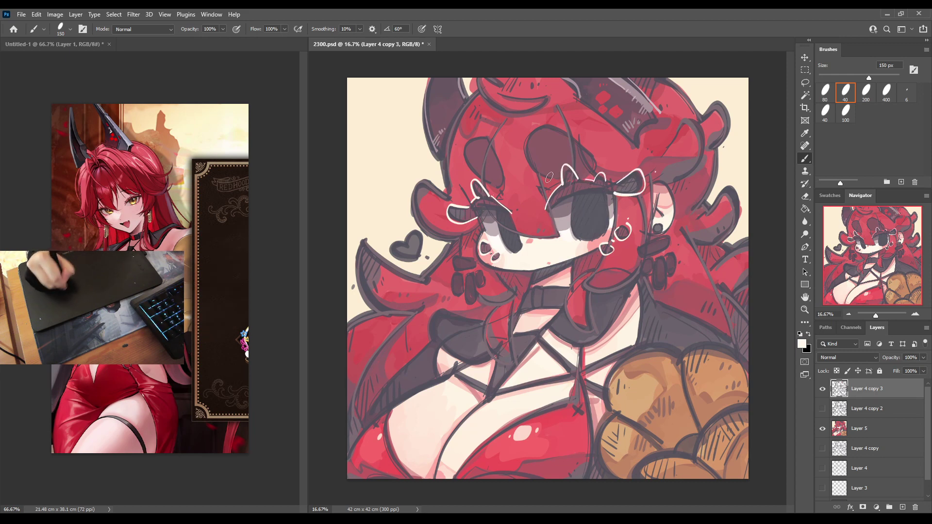
{"action": "left_click", "coordinate": [585, 246], "text": "alt"}
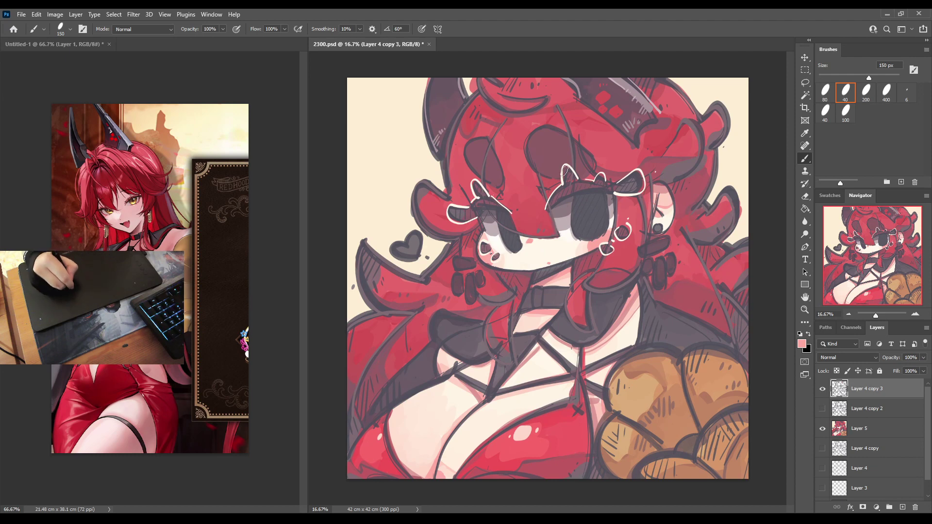
Accent the eyelash outlines and the neck edge in light pink, and outline the ear in sampled off-white.
{"action": "left_click_drag", "start_coordinate": [595, 181], "coordinate": [644, 181]}
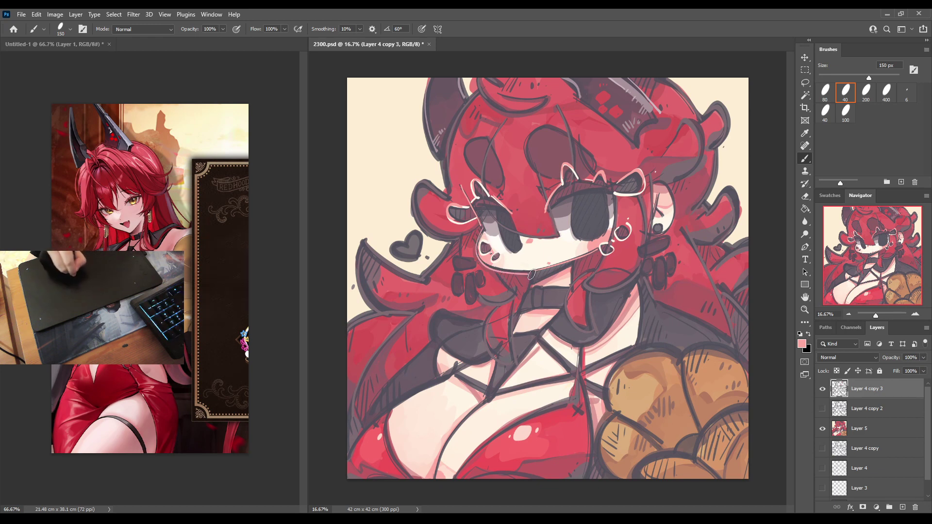
{"action": "left_click_drag", "start_coordinate": [531, 275], "coordinate": [524, 294]}
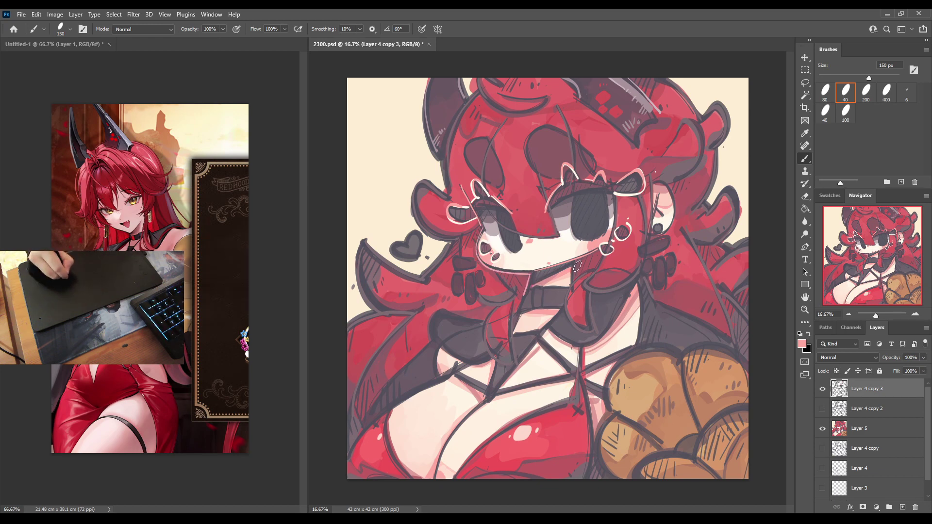
{"action": "left_click", "coordinate": [484, 229], "text": "alt"}
{"action": "left_click", "coordinate": [578, 246], "text": "alt"}
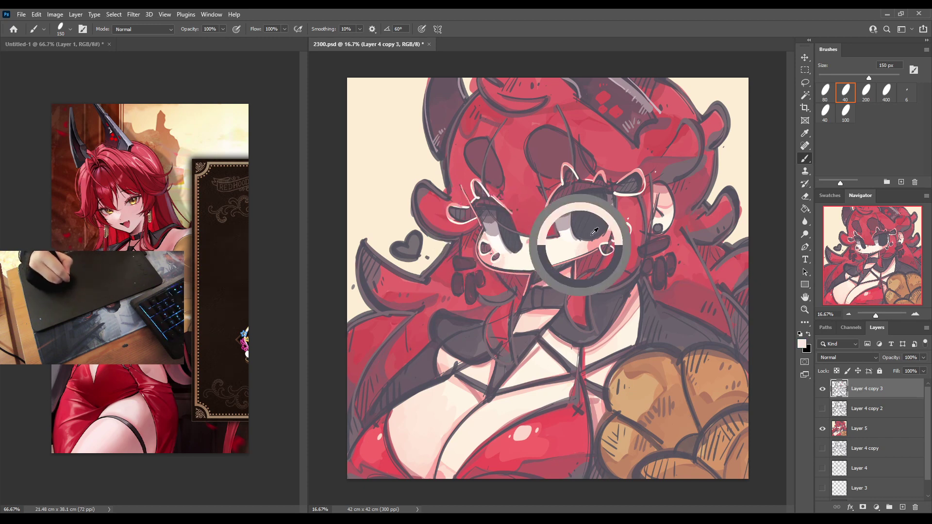
{"action": "mouse_move", "coordinate": [651, 188]}
{"action": "left_mouse_down"}
{"action": "mouse_move", "coordinate": [677, 204]}
{"action": "mouse_move", "coordinate": [667, 233]}
{"action": "left_mouse_up"}
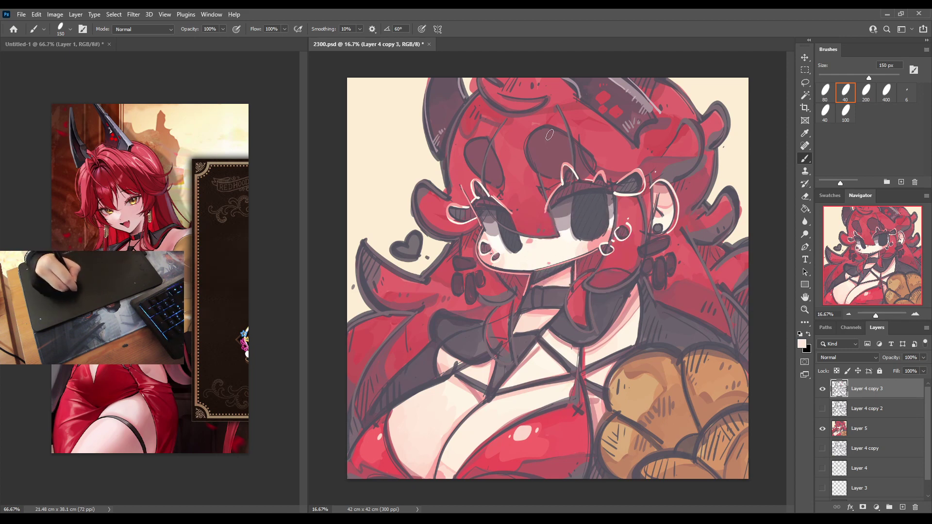
Outline both dark oval eyebrows on the forehead with thin off-white contours.
{"action": "mouse_move", "coordinate": [558, 129]}
{"action": "left_mouse_down"}
{"action": "mouse_move", "coordinate": [535, 132]}
{"action": "mouse_move", "coordinate": [541, 170]}
{"action": "left_mouse_up"}
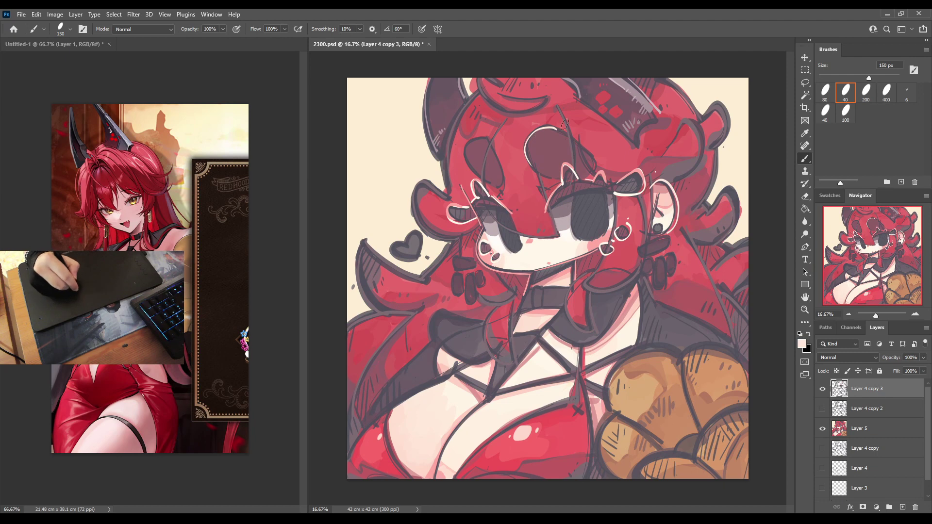
{"action": "key", "text": "ctrl+z"}
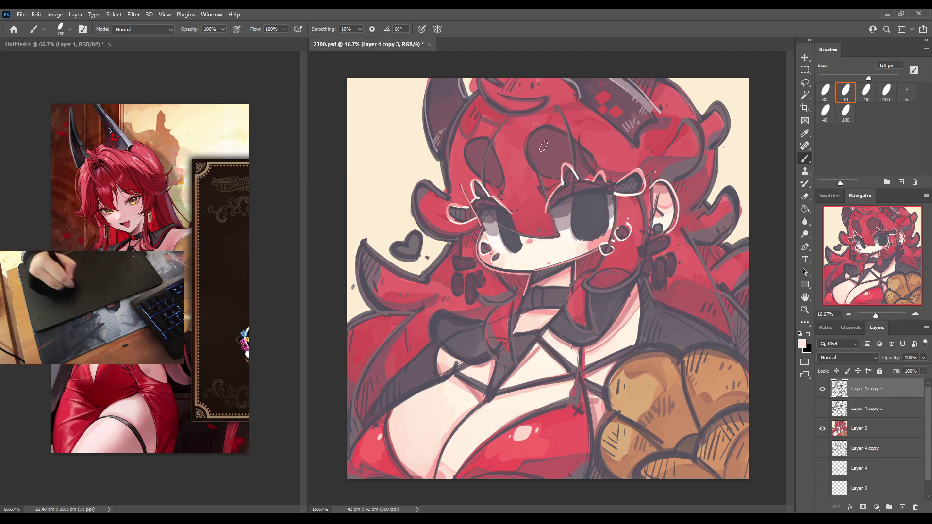
{"action": "mouse_move", "coordinate": [555, 128]}
{"action": "left_mouse_down"}
{"action": "mouse_move", "coordinate": [528, 138]}
{"action": "mouse_move", "coordinate": [547, 180]}
{"action": "left_mouse_up"}
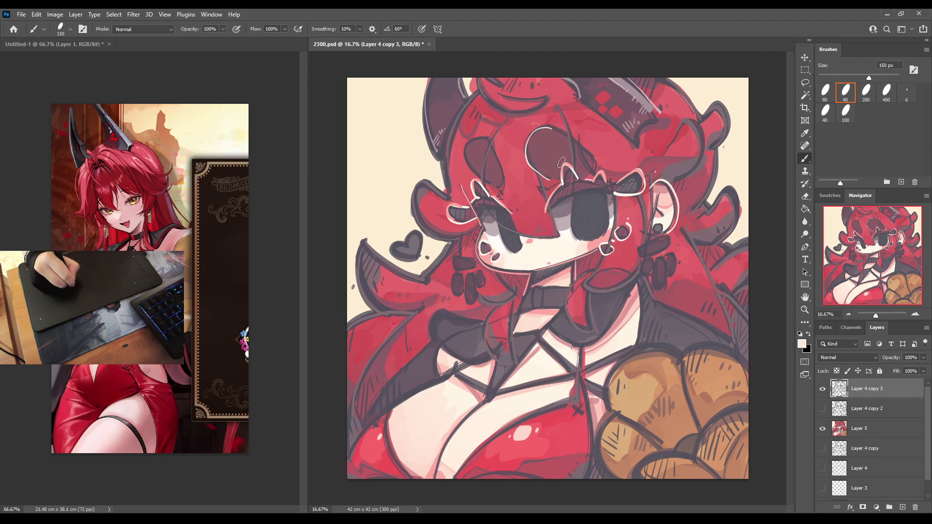
{"action": "left_click_drag", "start_coordinate": [562, 129], "coordinate": [587, 170]}
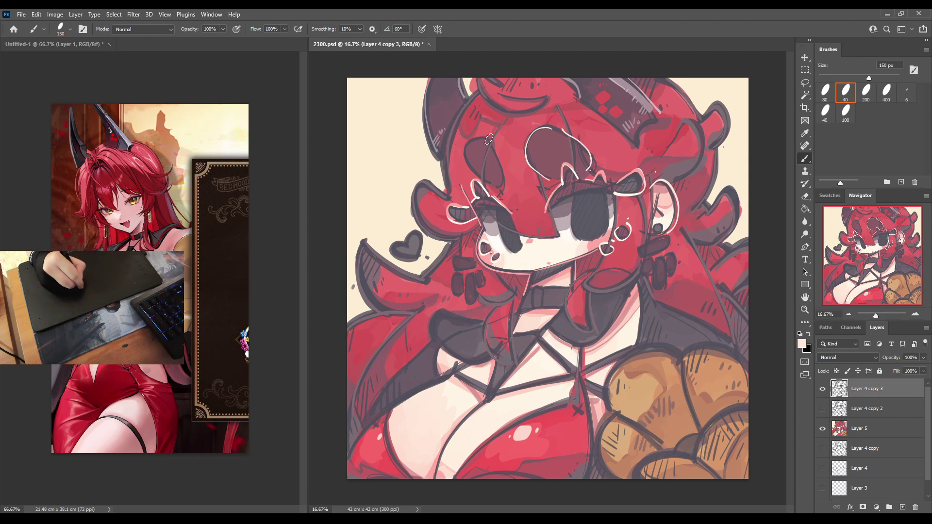
{"action": "left_click_drag", "start_coordinate": [487, 137], "coordinate": [471, 171]}
{"action": "left_click_drag", "start_coordinate": [490, 140], "coordinate": [503, 186]}
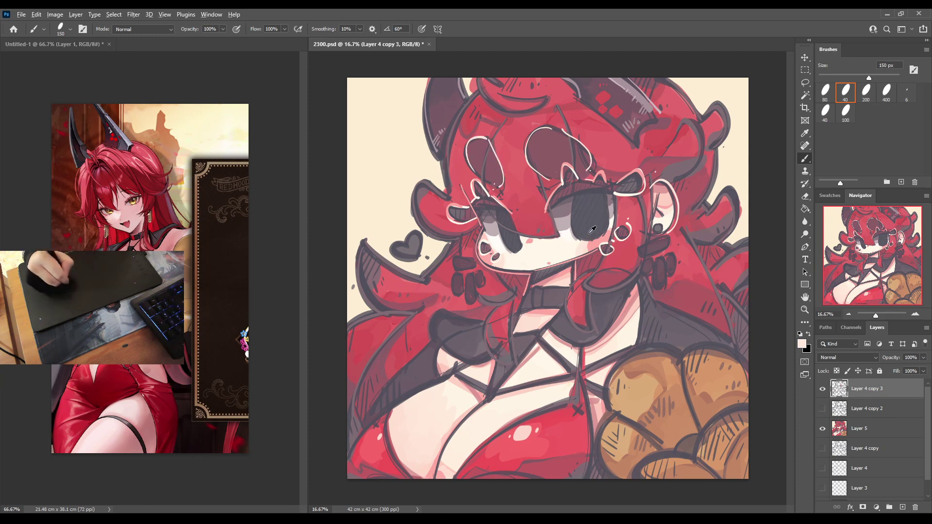
Sample light pink and add pink accents along the outlines of the oval eyebrows.
{"action": "left_click", "coordinate": [595, 250], "text": "alt"}
{"action": "mouse_move", "coordinate": [536, 133]}
{"action": "left_mouse_down"}
{"action": "mouse_move", "coordinate": [531, 161]}
{"action": "mouse_move", "coordinate": [552, 181]}
{"action": "left_mouse_up"}
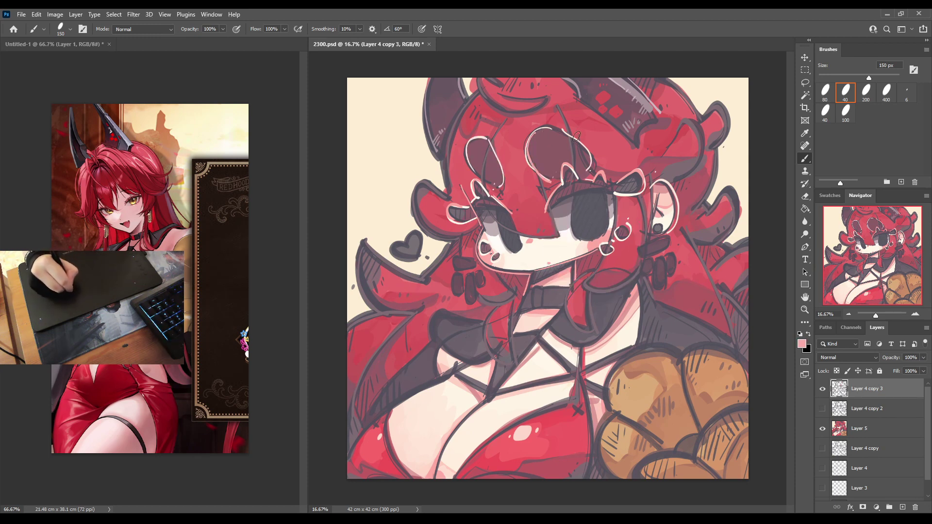
{"action": "left_click_drag", "start_coordinate": [574, 139], "coordinate": [587, 170]}
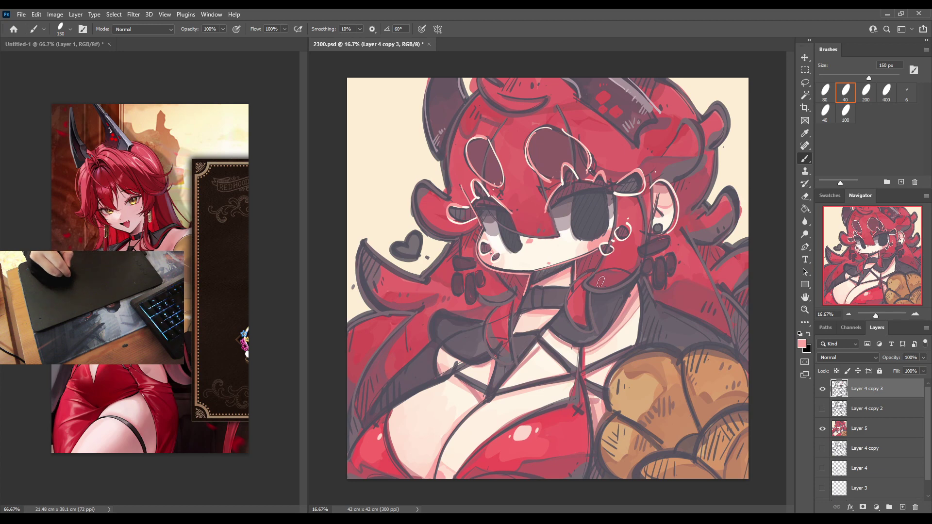
Paint a small red block on the choker with red sampled from the dress and define it with a dark line.
{"action": "left_click", "coordinate": [557, 420], "text": "alt"}
{"action": "left_click_drag", "start_coordinate": [535, 290], "coordinate": [538, 302]}
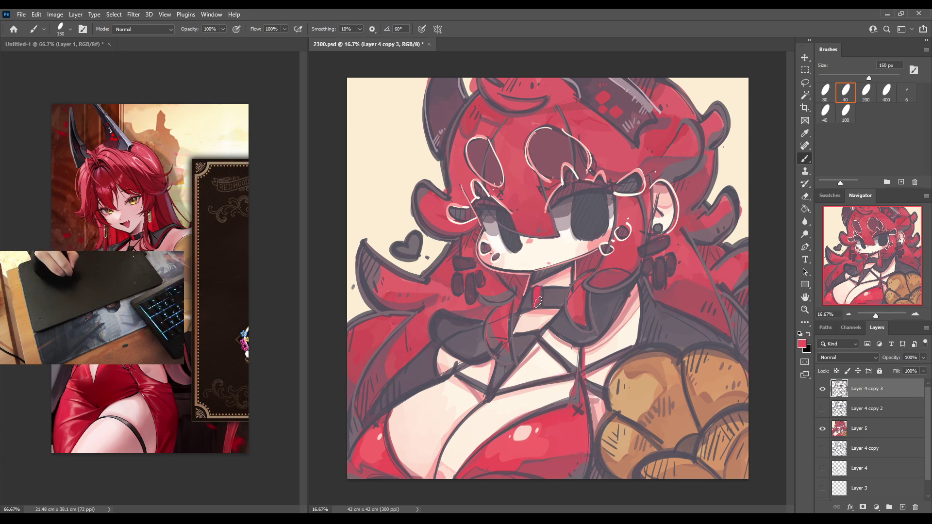
{"action": "left_click", "coordinate": [563, 308], "text": "alt"}
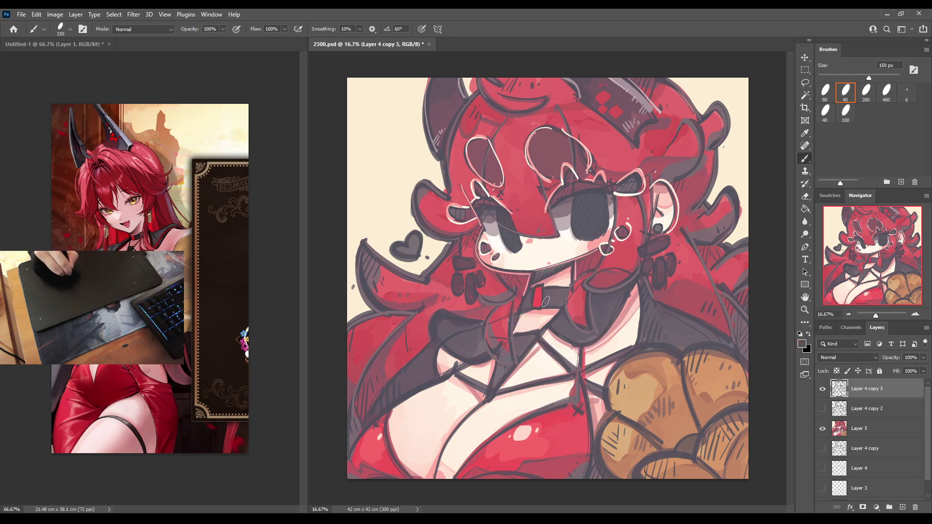
{"action": "left_click", "coordinate": [544, 291], "text": "alt"}
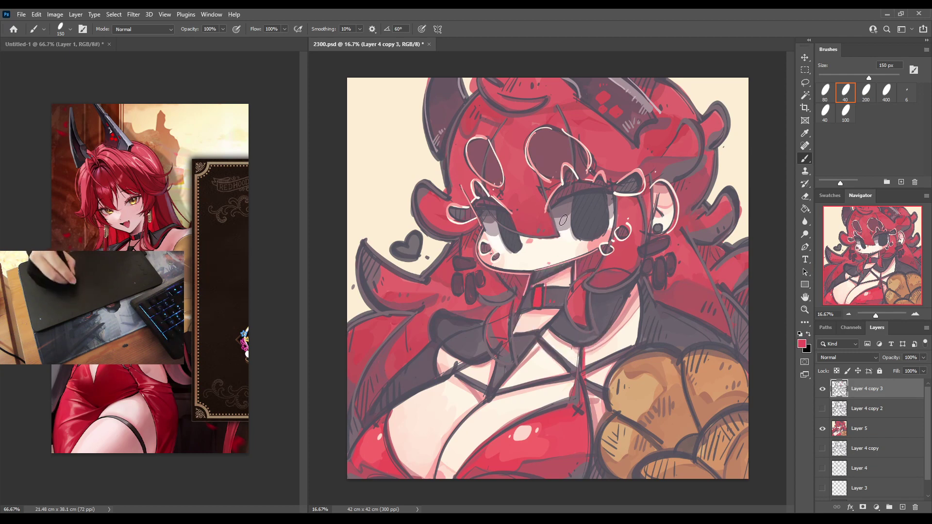
Hatch short off-white strokes over the hair beneath the chin on both sides of the neck.
{"action": "left_click", "coordinate": [527, 274], "text": "alt"}
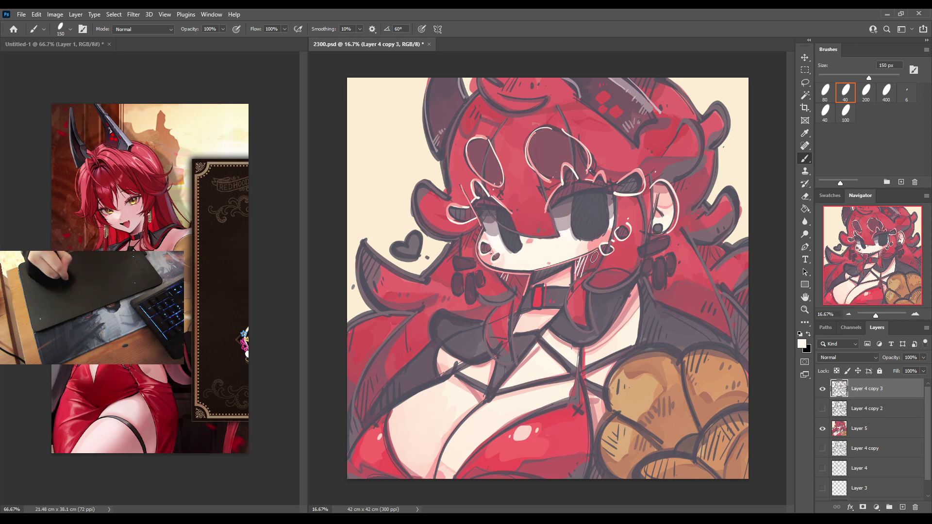
{"action": "left_click_drag", "start_coordinate": [579, 259], "coordinate": [576, 266]}
{"action": "left_click_drag", "start_coordinate": [583, 257], "coordinate": [581, 273]}
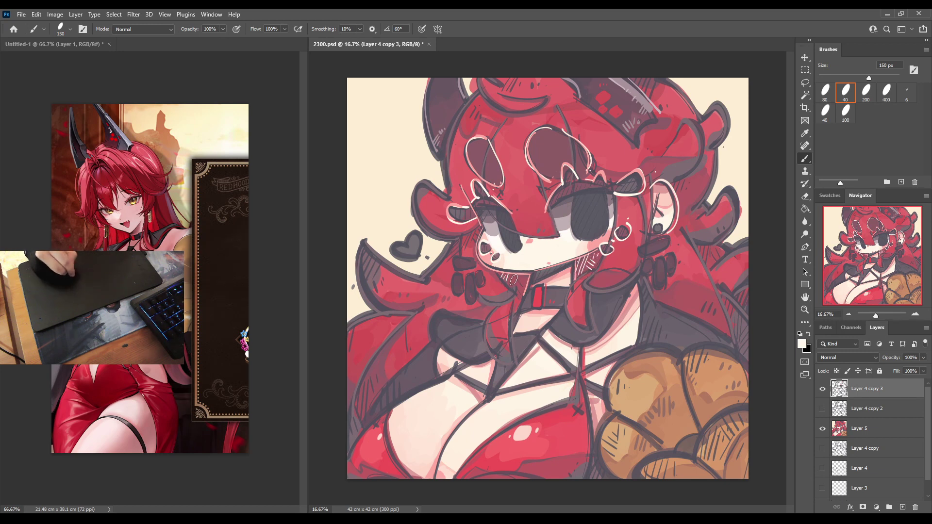
{"action": "left_click_drag", "start_coordinate": [514, 279], "coordinate": [513, 297]}
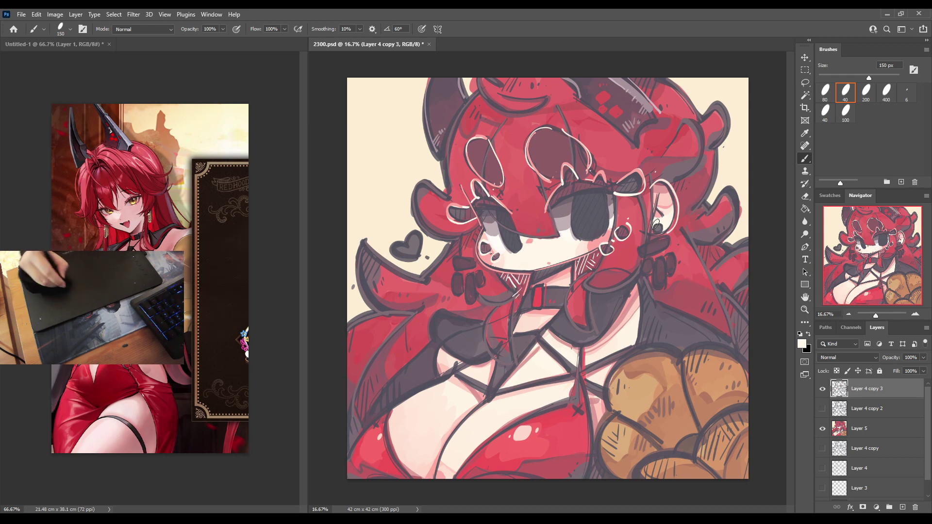
Sample red and redraw the contours of the hair locks falling over the collar on both sides of the neck.
{"action": "left_click", "coordinate": [544, 294], "text": "alt"}
{"action": "left_click_drag", "start_coordinate": [570, 281], "coordinate": [580, 321]}
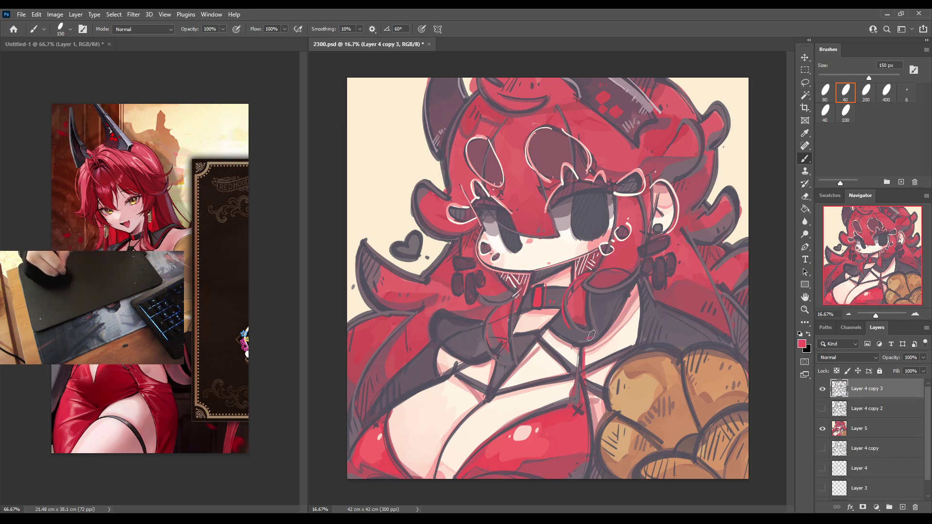
{"action": "key", "text": "ctrl+z"}
{"action": "mouse_move", "coordinate": [577, 281]}
{"action": "left_mouse_down"}
{"action": "mouse_move", "coordinate": [595, 331]}
{"action": "mouse_move", "coordinate": [590, 295]}
{"action": "mouse_move", "coordinate": [595, 328]}
{"action": "left_mouse_up"}
{"action": "left_click_drag", "start_coordinate": [495, 311], "coordinate": [517, 368]}
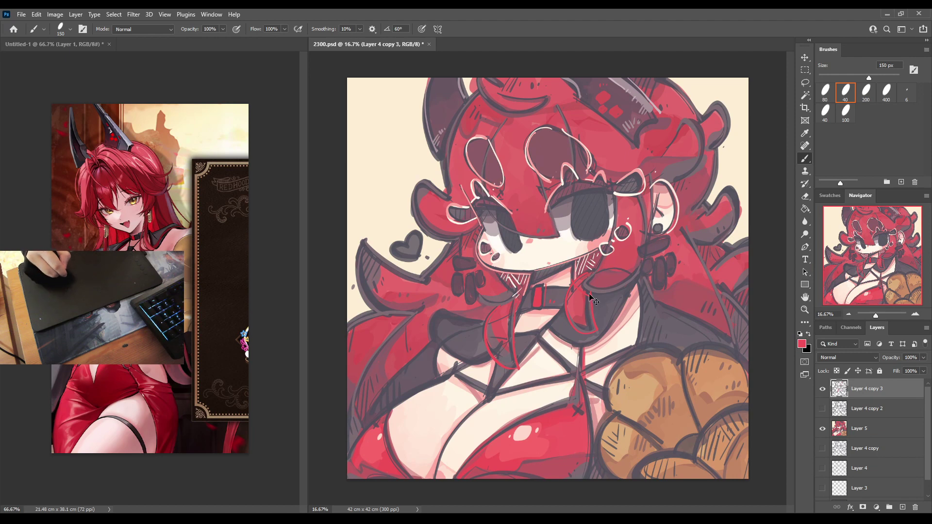
{"action": "left_click_drag", "start_coordinate": [579, 289], "coordinate": [637, 284]}
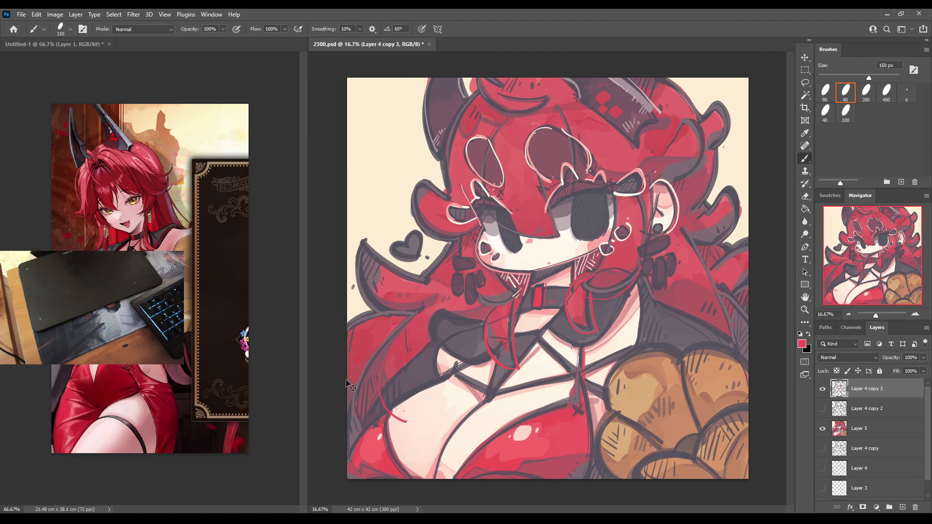
Colour the floating heart red with a small dark face, and redraw the lines of the dress straps in red.
{"action": "mouse_move", "coordinate": [408, 250]}
{"action": "left_mouse_down"}
{"action": "mouse_move", "coordinate": [413, 239]}
{"action": "mouse_move", "coordinate": [401, 248]}
{"action": "left_mouse_up"}
{"action": "left_click", "coordinate": [410, 240], "text": "alt"}
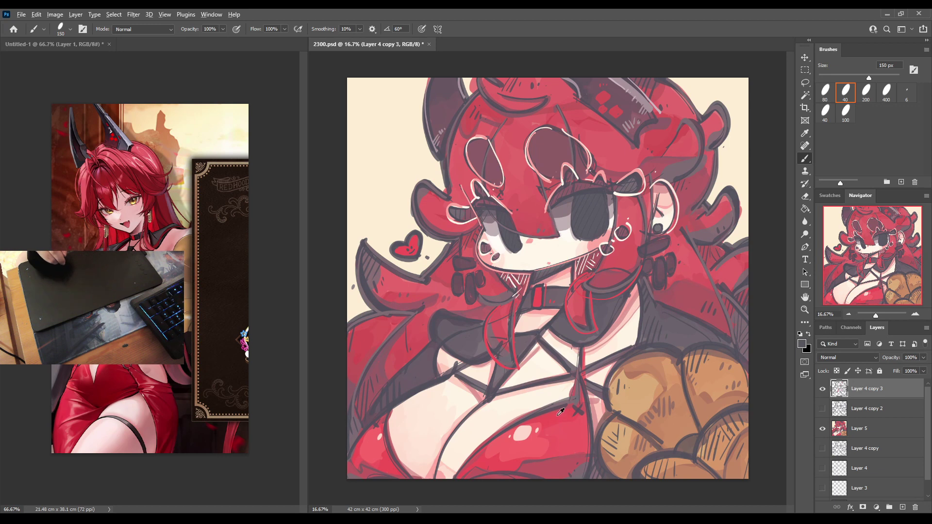
{"action": "left_click", "coordinate": [579, 282], "text": "alt"}
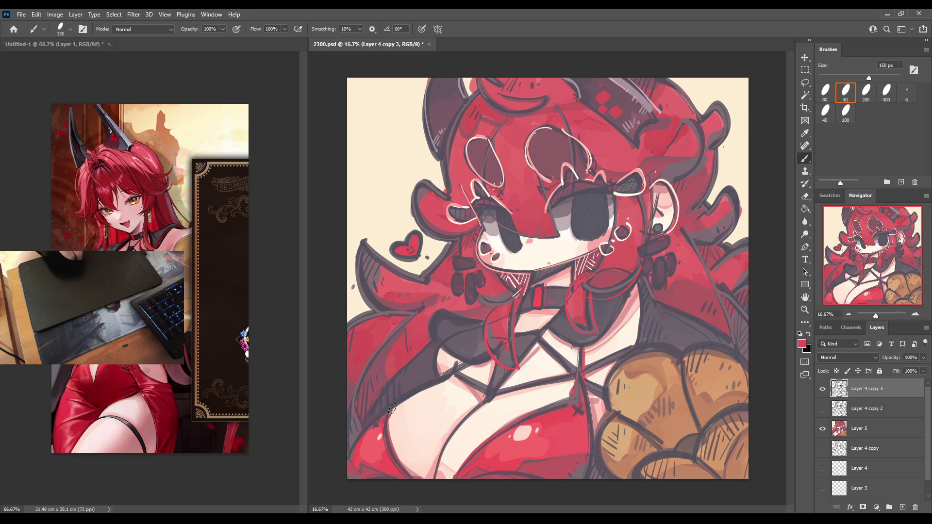
{"action": "mouse_move", "coordinate": [345, 463]}
{"action": "left_mouse_down"}
{"action": "mouse_move", "coordinate": [419, 385]}
{"action": "mouse_move", "coordinate": [460, 361]}
{"action": "left_mouse_up"}
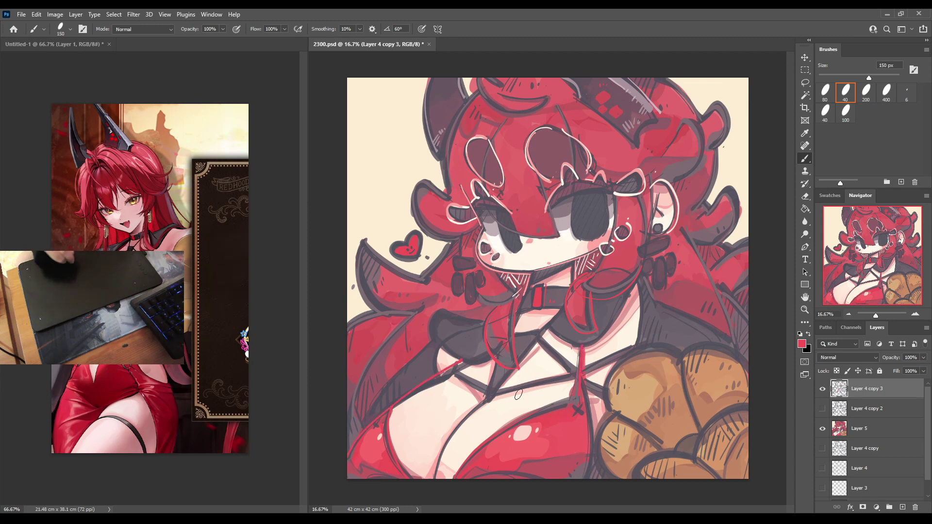
Sample light pink and recolour the skin contour lines at the cleavage, the neck edge and the shoulder.
{"action": "left_click", "coordinate": [605, 402], "text": "alt"}
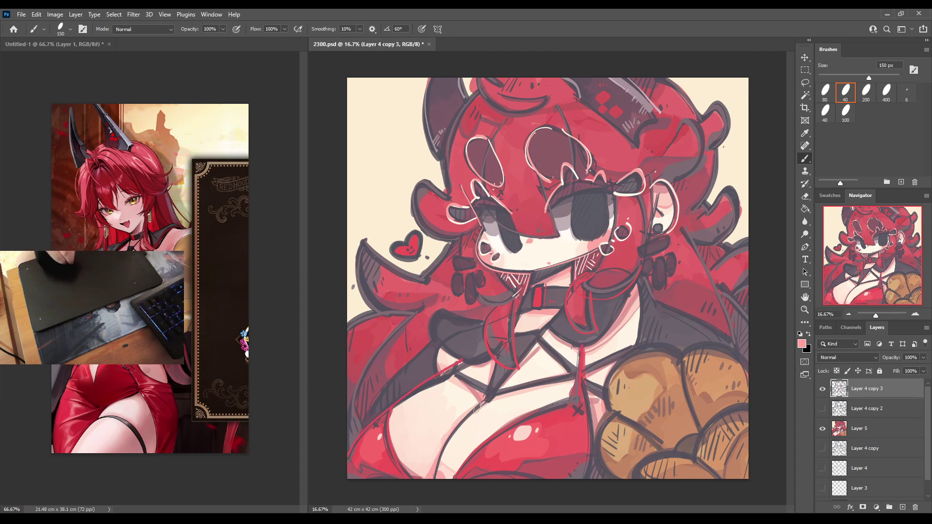
{"action": "mouse_move", "coordinate": [476, 408]}
{"action": "left_mouse_down"}
{"action": "mouse_move", "coordinate": [443, 460]}
{"action": "mouse_move", "coordinate": [441, 484]}
{"action": "left_mouse_up"}
{"action": "key", "text": "ctrl+z"}
{"action": "mouse_move", "coordinate": [479, 406]}
{"action": "left_mouse_down"}
{"action": "mouse_move", "coordinate": [436, 472]}
{"action": "mouse_move", "coordinate": [434, 494]}
{"action": "left_mouse_up"}
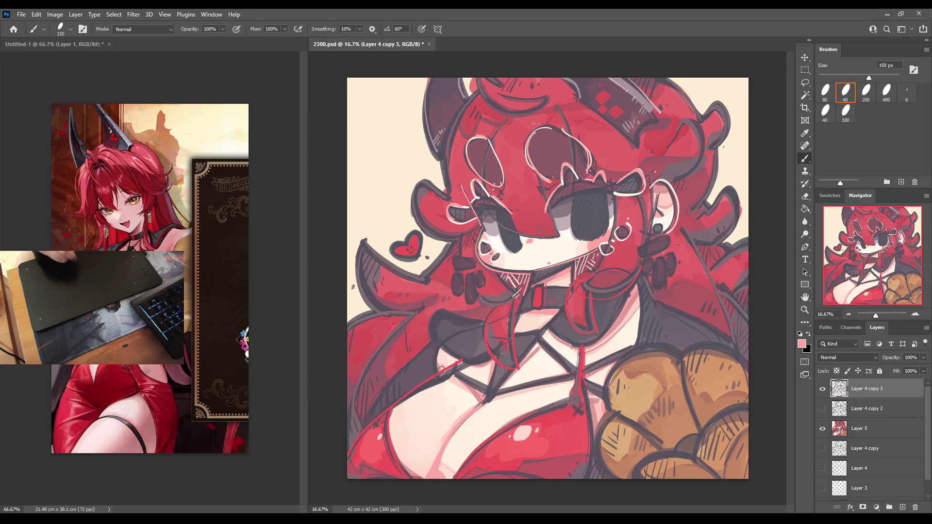
{"action": "left_click_drag", "start_coordinate": [637, 283], "coordinate": [636, 347]}
{"action": "key", "text": "ctrl+z"}
{"action": "left_click_drag", "start_coordinate": [639, 282], "coordinate": [640, 336]}
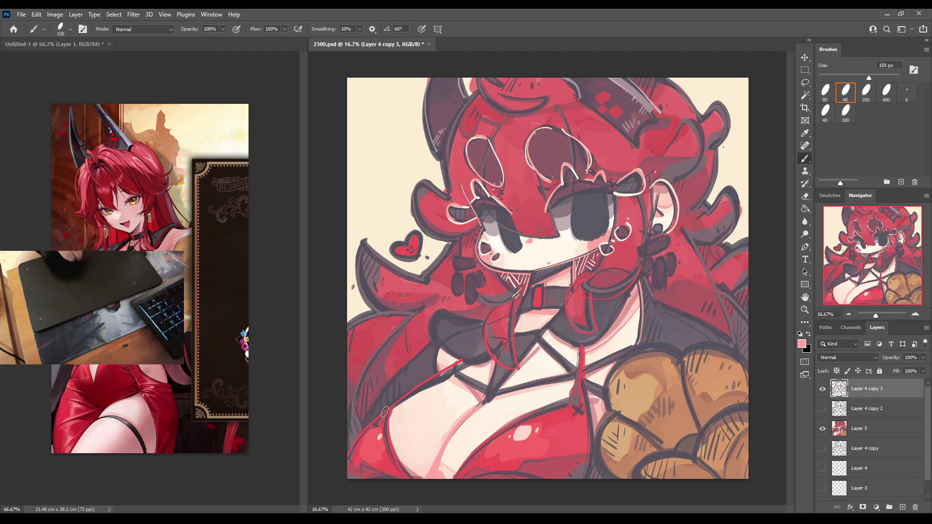
{"action": "left_click_drag", "start_coordinate": [437, 355], "coordinate": [434, 382]}
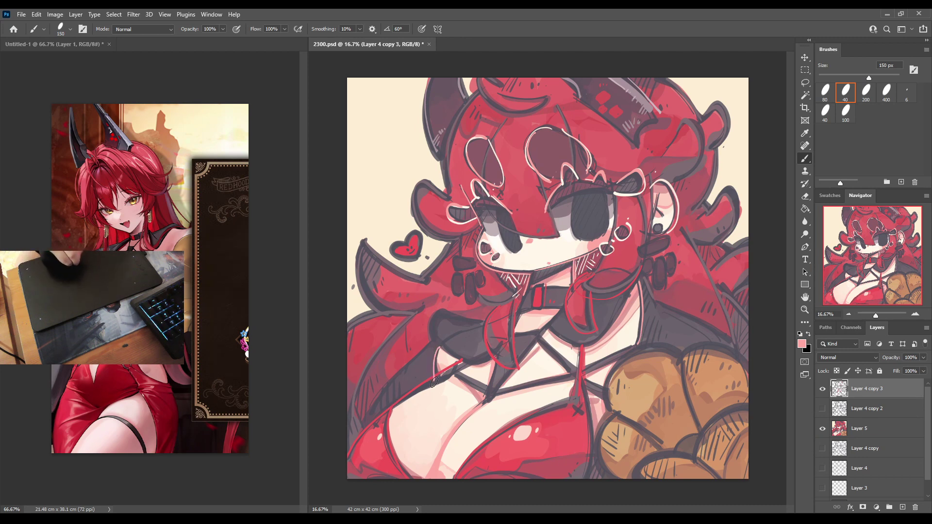
Sample red and redraw the collar's edges and the jacket's shoulder line above the brown shape in red.
{"action": "left_click", "coordinate": [362, 436], "text": "alt"}
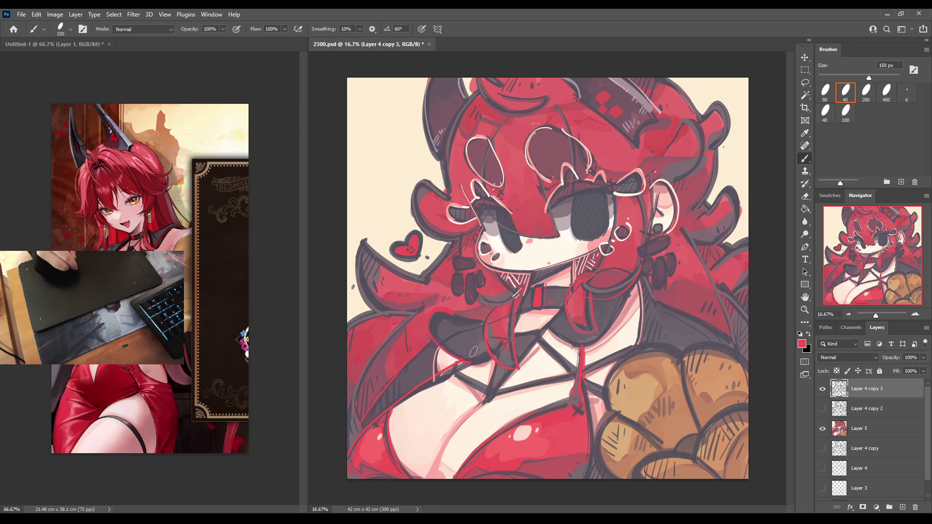
{"action": "mouse_move", "coordinate": [447, 317]}
{"action": "left_mouse_down"}
{"action": "mouse_move", "coordinate": [437, 322]}
{"action": "mouse_move", "coordinate": [475, 360]}
{"action": "left_mouse_up"}
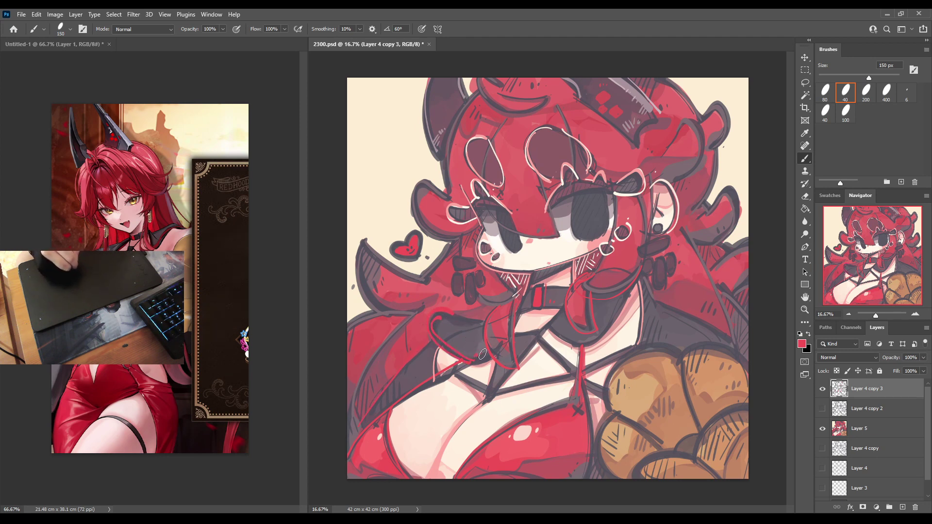
{"action": "mouse_move", "coordinate": [550, 330]}
{"action": "left_mouse_down"}
{"action": "mouse_move", "coordinate": [575, 346]}
{"action": "mouse_move", "coordinate": [628, 308]}
{"action": "mouse_move", "coordinate": [552, 322]}
{"action": "mouse_move", "coordinate": [566, 308]}
{"action": "left_mouse_up"}
{"action": "left_click_drag", "start_coordinate": [517, 333], "coordinate": [545, 329]}
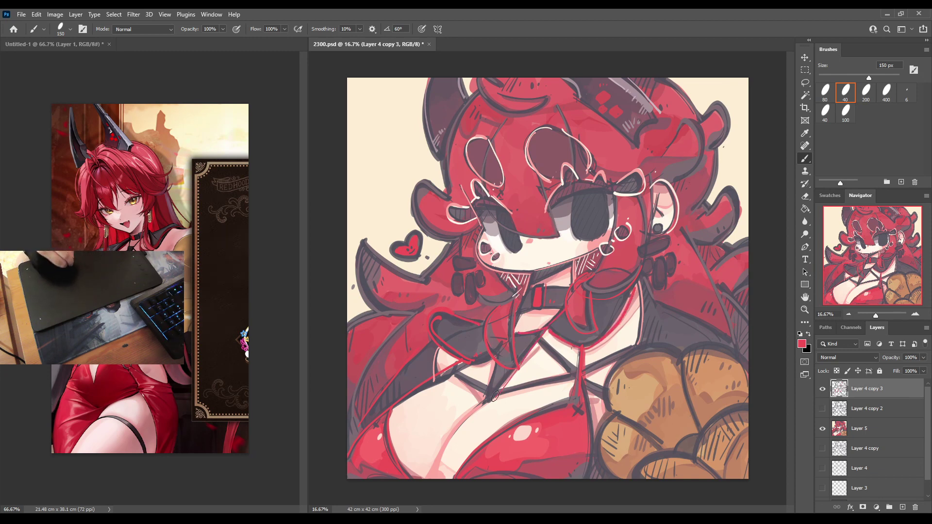
{"action": "mouse_move", "coordinate": [648, 289]}
{"action": "left_mouse_down"}
{"action": "mouse_move", "coordinate": [659, 307]}
{"action": "mouse_move", "coordinate": [742, 350]}
{"action": "mouse_move", "coordinate": [712, 344]}
{"action": "mouse_move", "coordinate": [724, 343]}
{"action": "mouse_move", "coordinate": [730, 312]}
{"action": "mouse_move", "coordinate": [748, 336]}
{"action": "left_mouse_up"}
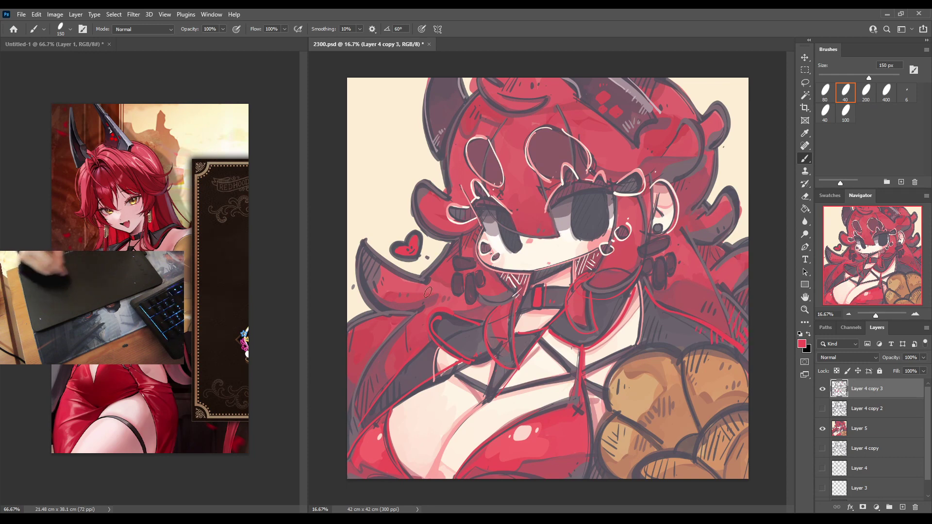
Sample a muted reddish purple from the shaded hair beside the dress as the brush colour.
{"action": "left_click", "coordinate": [376, 275], "text": "alt"}
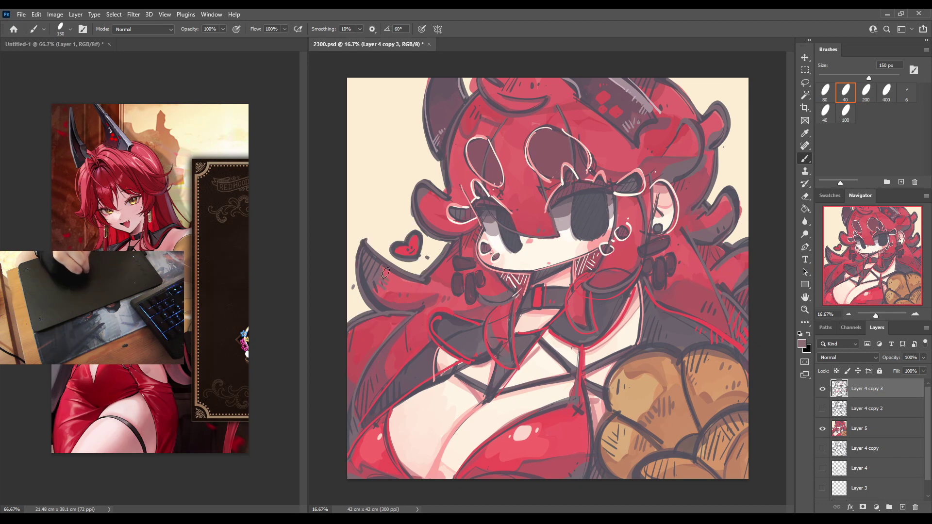
{"action": "left_click", "coordinate": [352, 382], "text": "alt"}
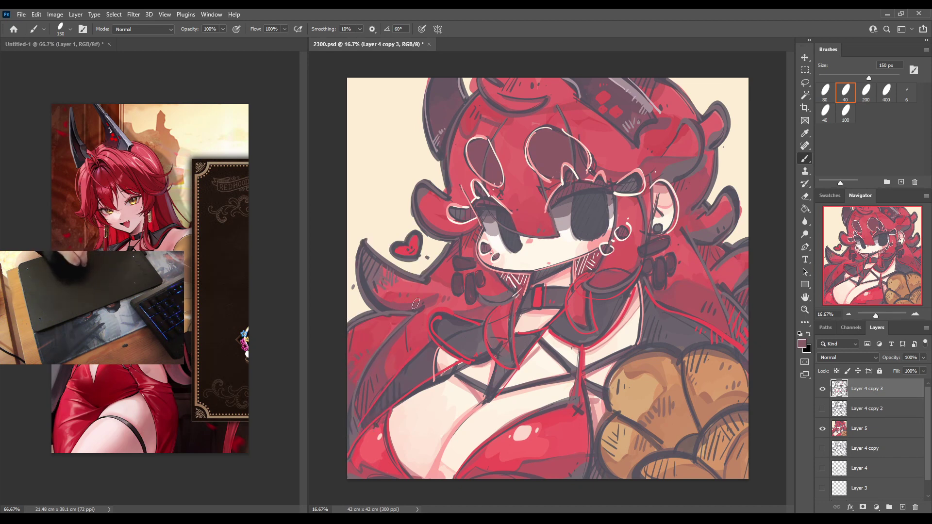
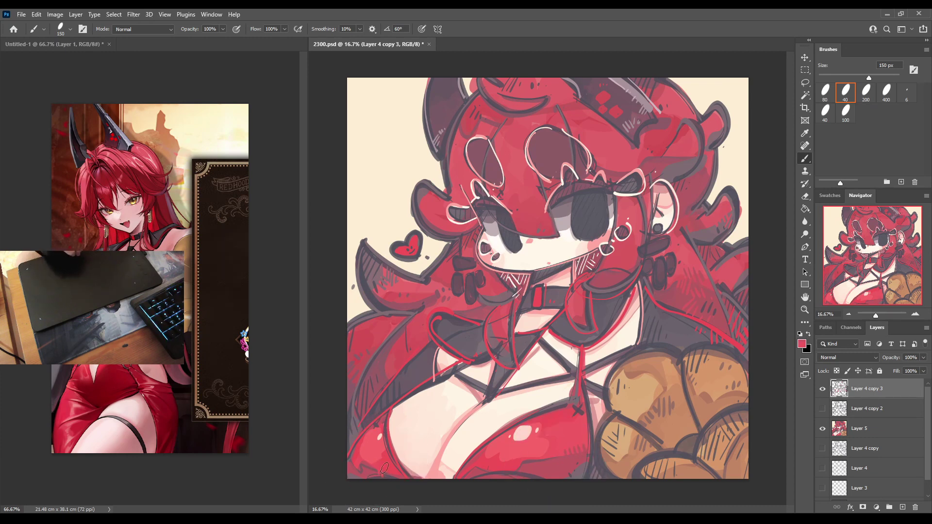
Sample orange and redraw the outlines and segment lines of the brown rounded shape beside the dress in orange.
{"action": "left_click", "coordinate": [630, 385], "text": "alt"}
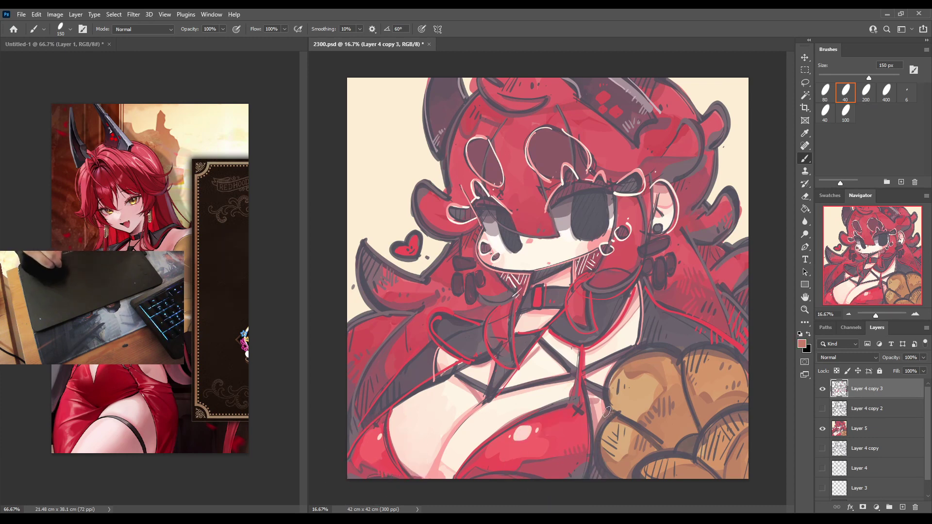
{"action": "key", "text": "i"}
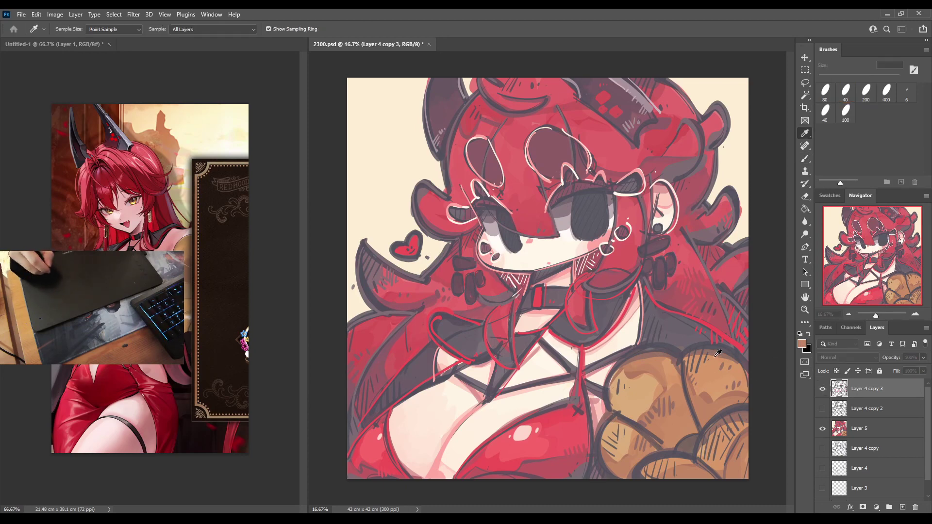
{"action": "key", "text": "b"}
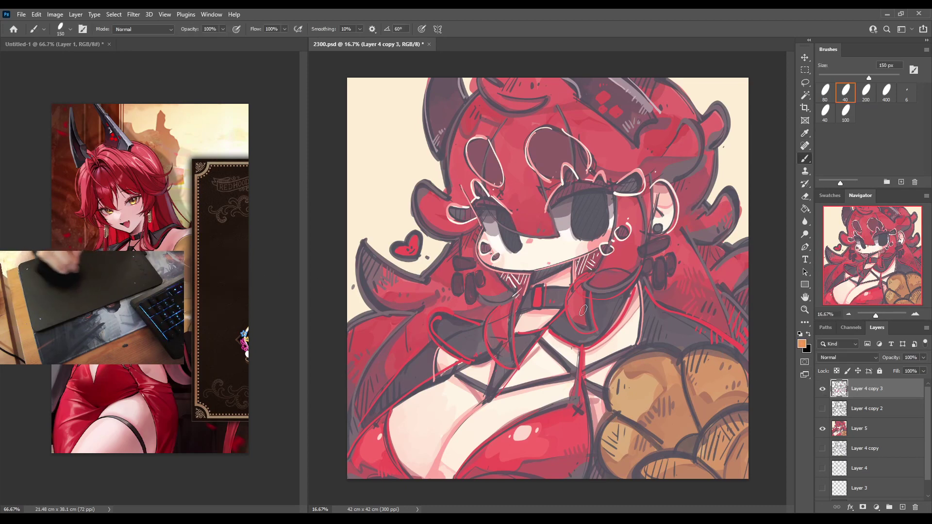
{"action": "mouse_move", "coordinate": [614, 408]}
{"action": "left_mouse_down"}
{"action": "mouse_move", "coordinate": [615, 368]}
{"action": "mouse_move", "coordinate": [665, 352]}
{"action": "mouse_move", "coordinate": [752, 367]}
{"action": "left_mouse_up"}
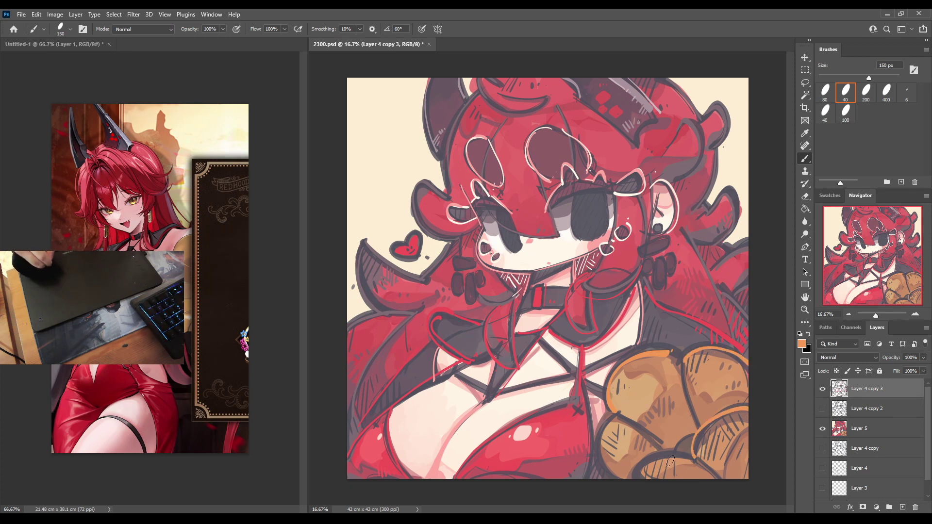
{"action": "left_click_drag", "start_coordinate": [614, 418], "coordinate": [597, 478]}
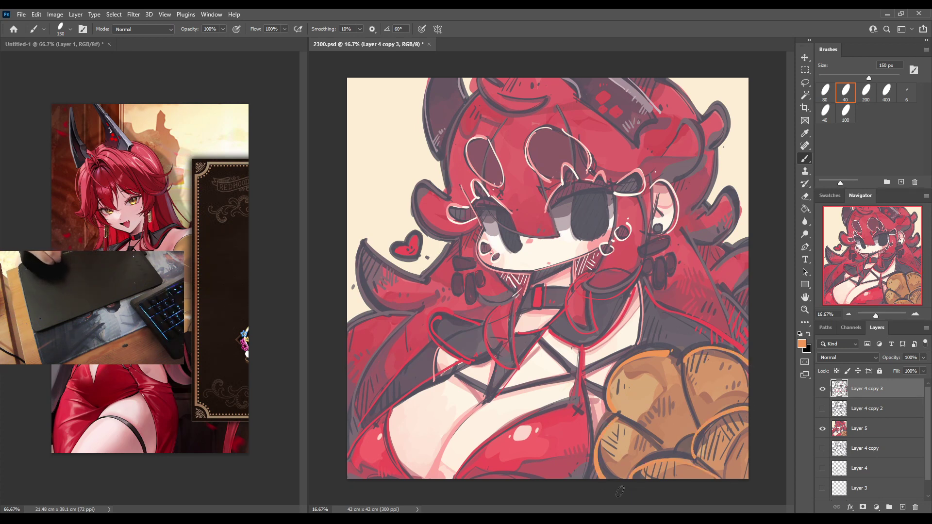
{"action": "left_click_drag", "start_coordinate": [615, 416], "coordinate": [663, 449]}
{"action": "left_click_drag", "start_coordinate": [679, 355], "coordinate": [693, 423]}
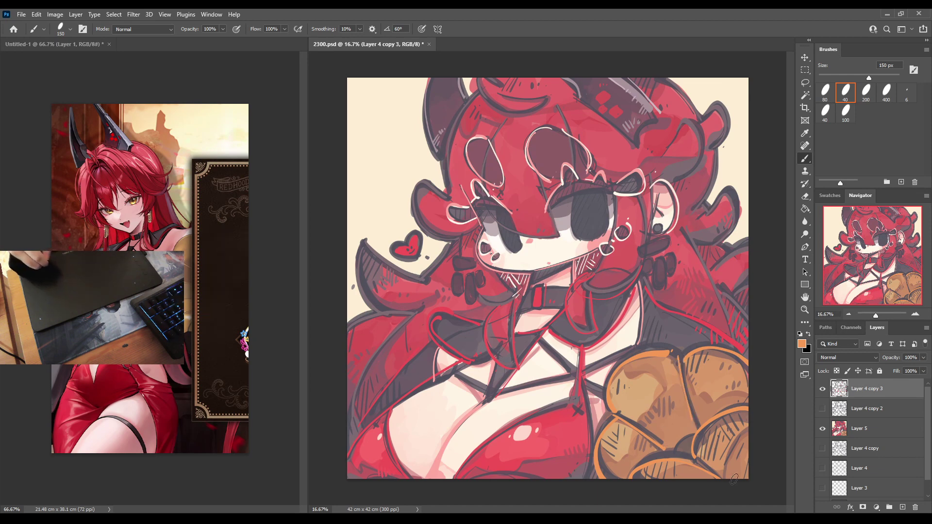
Sample pale yellow and paint highlights and rim strokes on the brown rounded shape, plus small dots above its upper edge.
{"action": "key", "text": "i"}
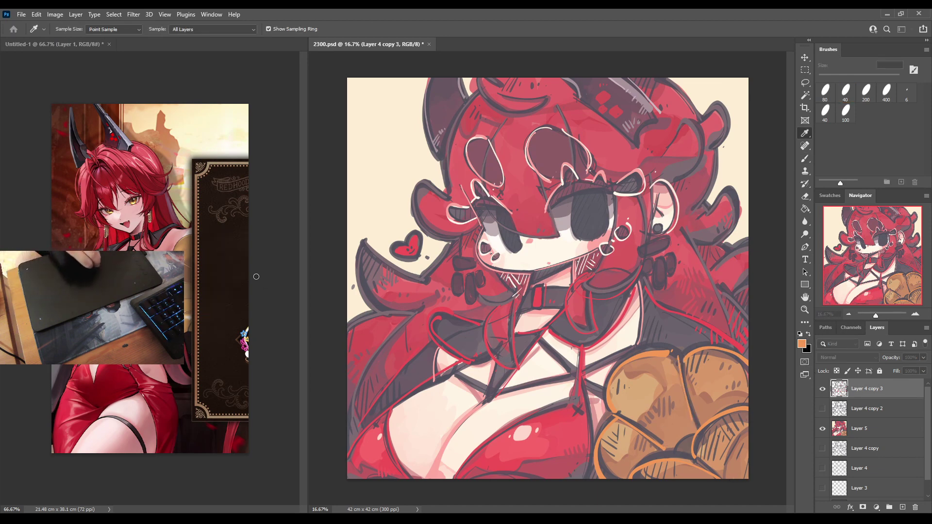
{"action": "left_click", "coordinate": [380, 273]}
{"action": "mouse_move", "coordinate": [627, 386]}
{"action": "left_mouse_down"}
{"action": "mouse_move", "coordinate": [641, 373]}
{"action": "mouse_move", "coordinate": [663, 372]}
{"action": "left_mouse_up"}
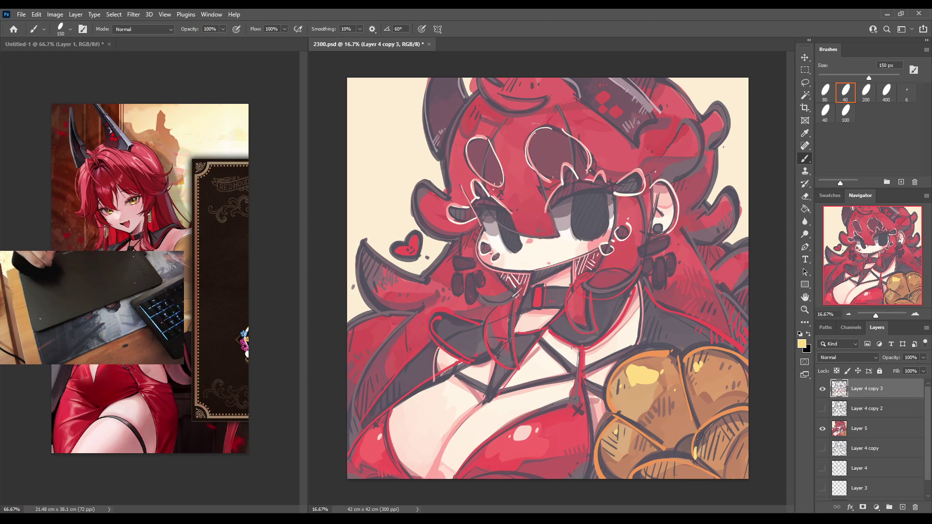
{"action": "left_click_drag", "start_coordinate": [699, 435], "coordinate": [752, 406]}
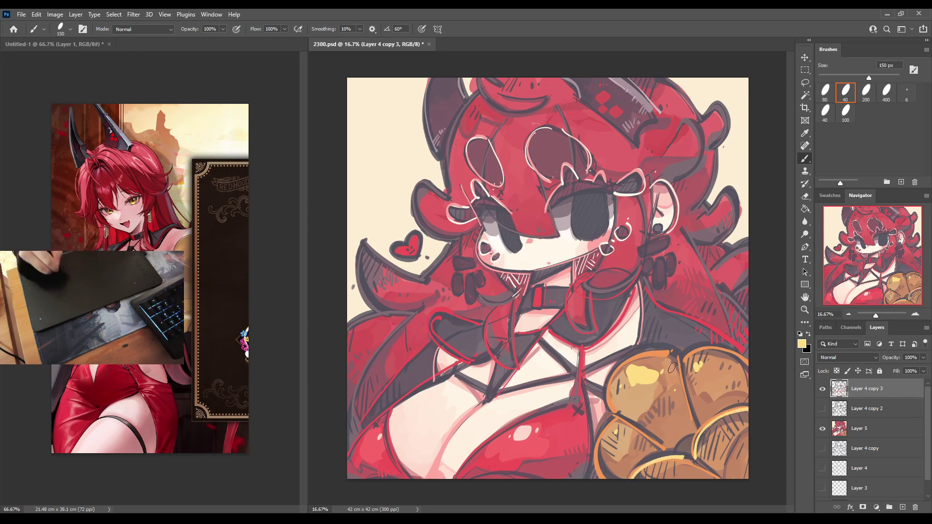
{"action": "left_click_drag", "start_coordinate": [685, 359], "coordinate": [740, 357]}
{"action": "mouse_move", "coordinate": [628, 359]}
{"action": "left_mouse_down"}
{"action": "mouse_move", "coordinate": [605, 388]}
{"action": "mouse_move", "coordinate": [616, 420]}
{"action": "left_mouse_up"}
{"action": "left_click_drag", "start_coordinate": [612, 422], "coordinate": [603, 480]}
{"action": "left_click", "coordinate": [682, 340]}
{"action": "left_click", "coordinate": [690, 339]}
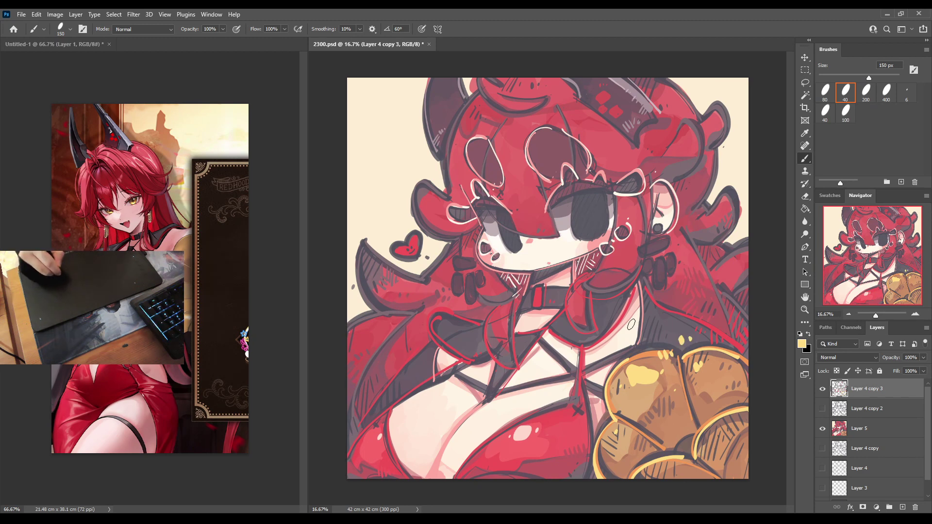
Add a small cream dot on the dark jacket, and sample muted pink to recolour the lower cleavage line.
{"action": "left_click", "coordinate": [634, 328], "text": "alt"}
{"action": "left_click", "coordinate": [656, 328]}
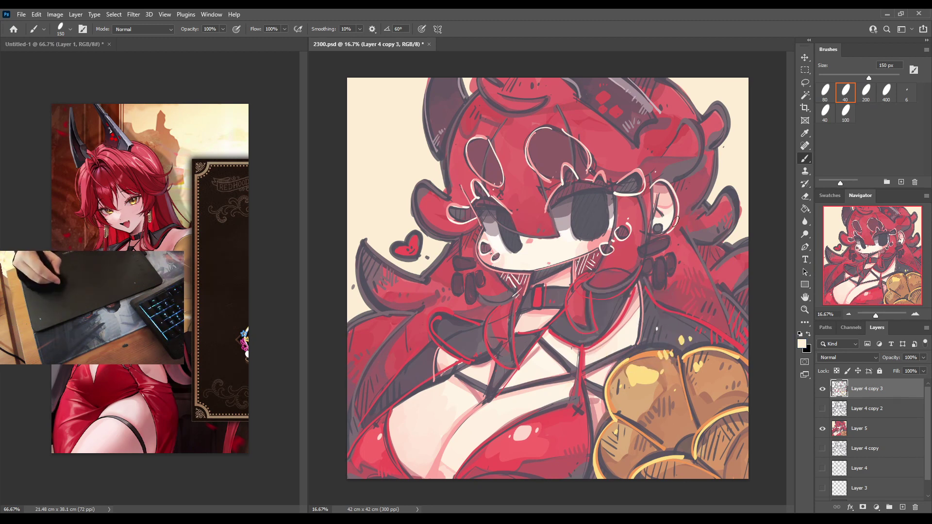
{"action": "left_click", "coordinate": [451, 466], "text": "alt"}
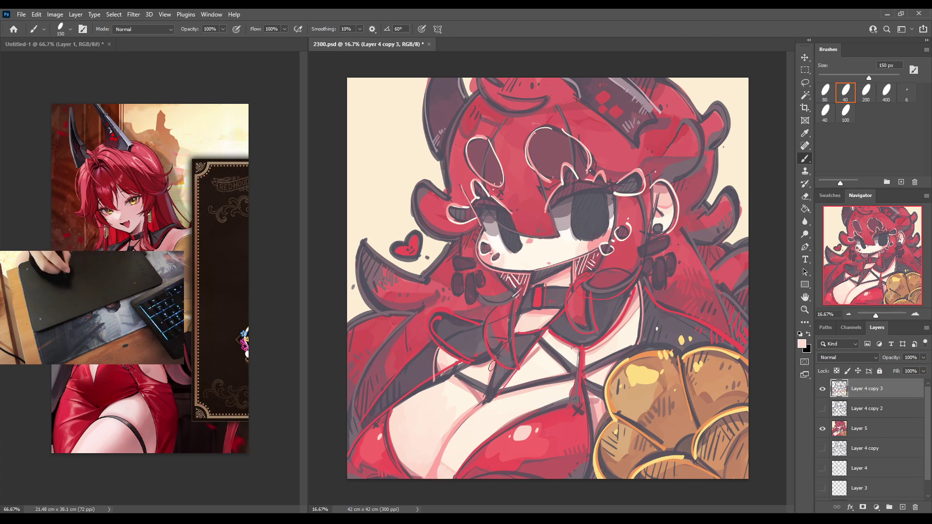
{"action": "left_click", "coordinate": [463, 440], "text": "alt"}
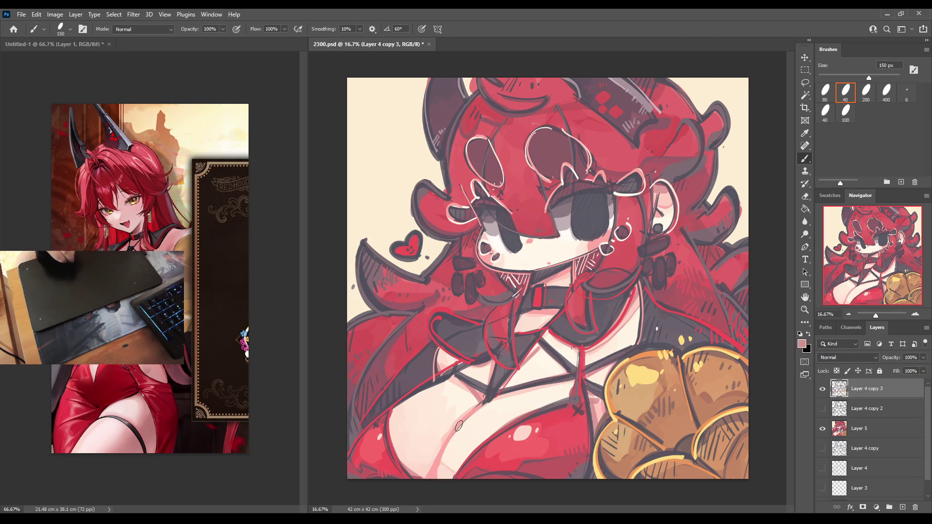
{"action": "mouse_move", "coordinate": [445, 459]}
{"action": "left_mouse_down"}
{"action": "mouse_move", "coordinate": [462, 425]}
{"action": "mouse_move", "coordinate": [434, 493]}
{"action": "left_mouse_up"}
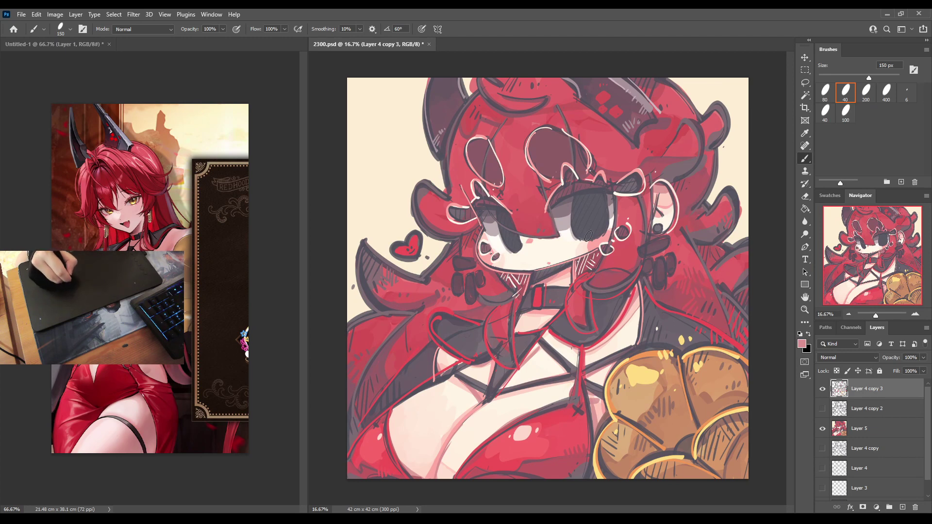
Sample orange-brown from the brown rounded shape and paint the lower part of both irises with it.
{"action": "left_click", "coordinate": [717, 381], "text": "alt"}
{"action": "left_click_drag", "start_coordinate": [584, 240], "coordinate": [579, 233]}
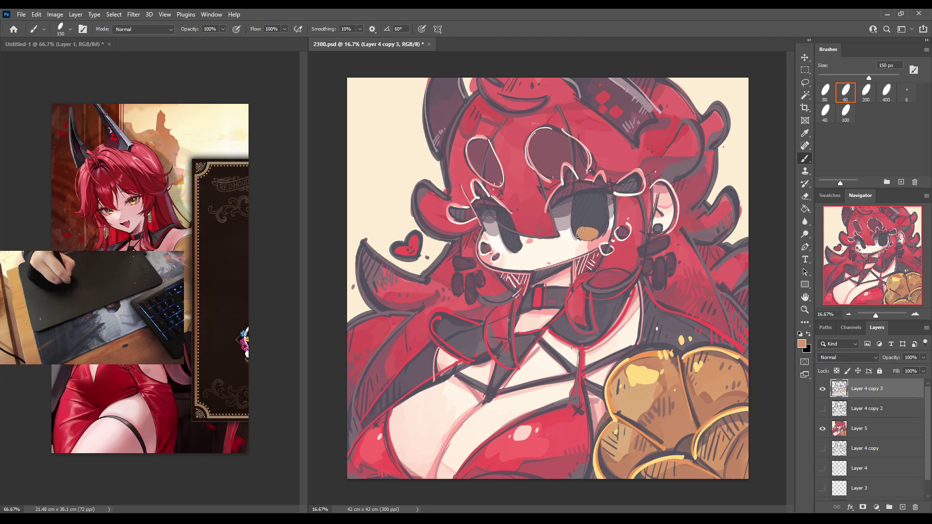
{"action": "left_click_drag", "start_coordinate": [513, 248], "coordinate": [517, 247]}
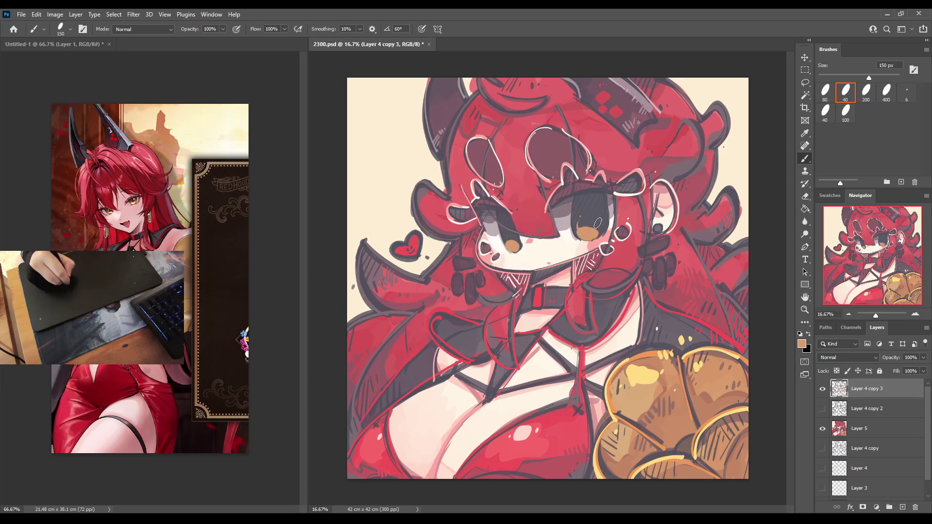
Sample dark grey from the eyes, paint the pupils over the orange-brown, and compare the drawing without the line-art layer.
{"action": "left_click", "coordinate": [504, 229], "text": "alt"}
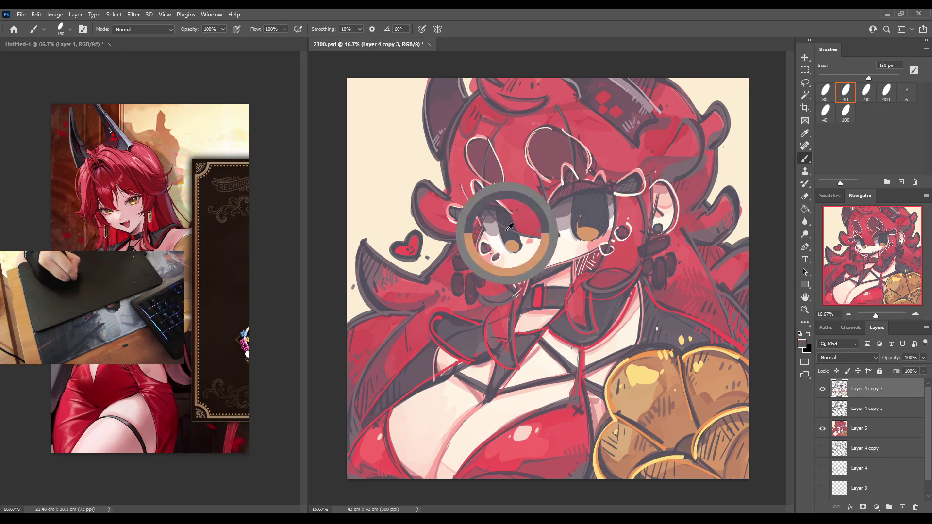
{"action": "left_click_drag", "start_coordinate": [511, 231], "coordinate": [514, 234]}
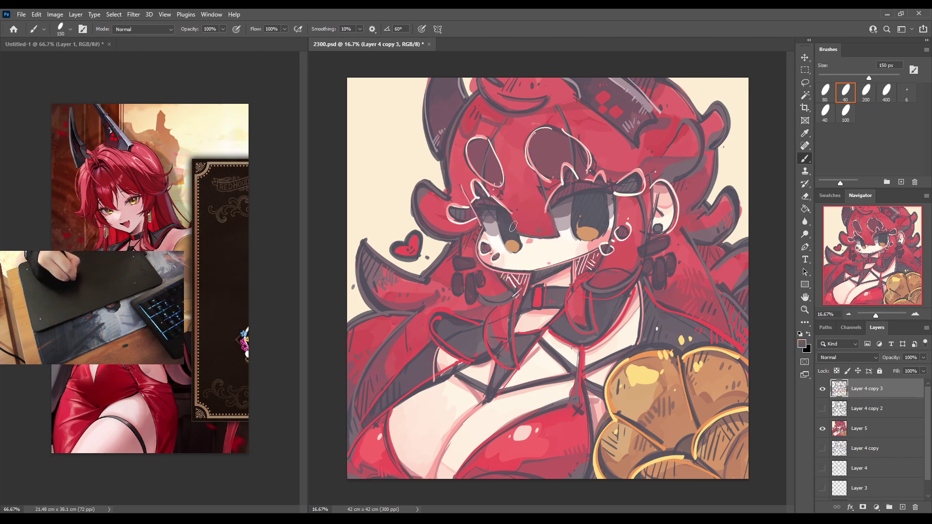
{"action": "left_click", "coordinate": [589, 232], "text": "alt"}
{"action": "left_click", "coordinate": [602, 191], "text": "alt"}
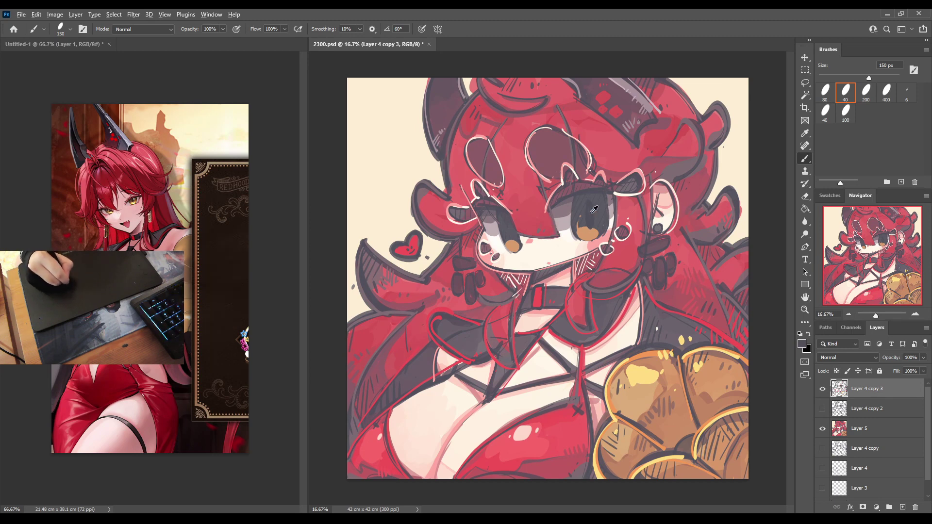
{"action": "left_click", "coordinate": [589, 222], "text": "alt"}
{"action": "left_click", "coordinate": [822, 388]}
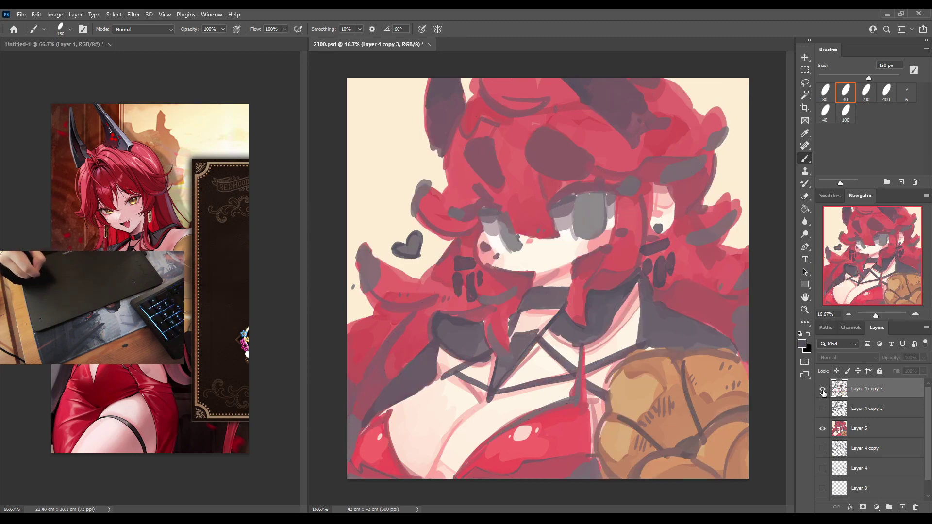
{"action": "left_click", "coordinate": [821, 389]}
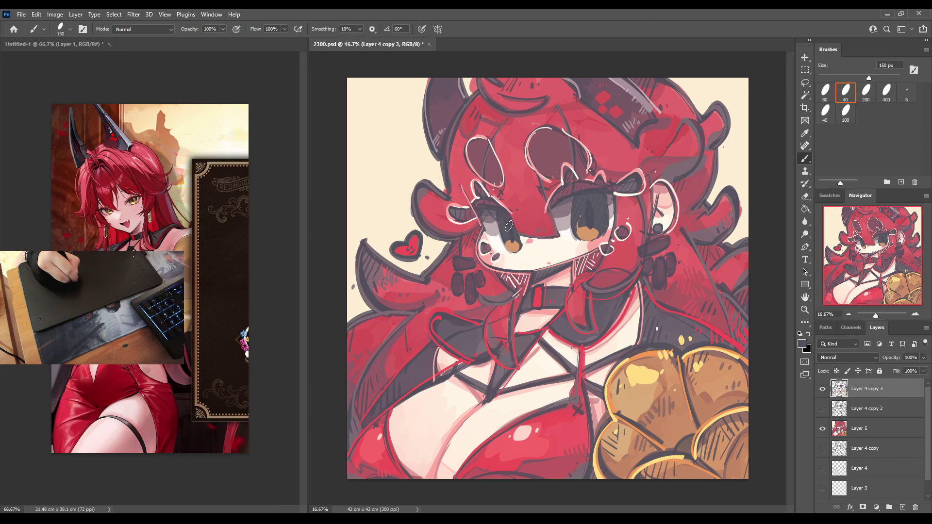
Outline the pupils in orange-brown and redraw the inner iris edge of the larger eye.
{"action": "left_click", "coordinate": [510, 245], "text": "alt"}
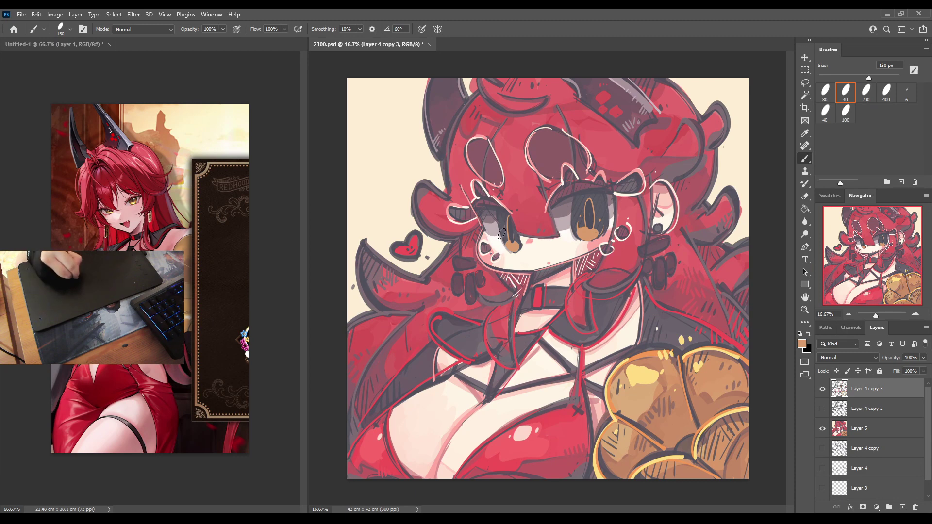
{"action": "left_click", "coordinate": [583, 231], "text": "alt"}
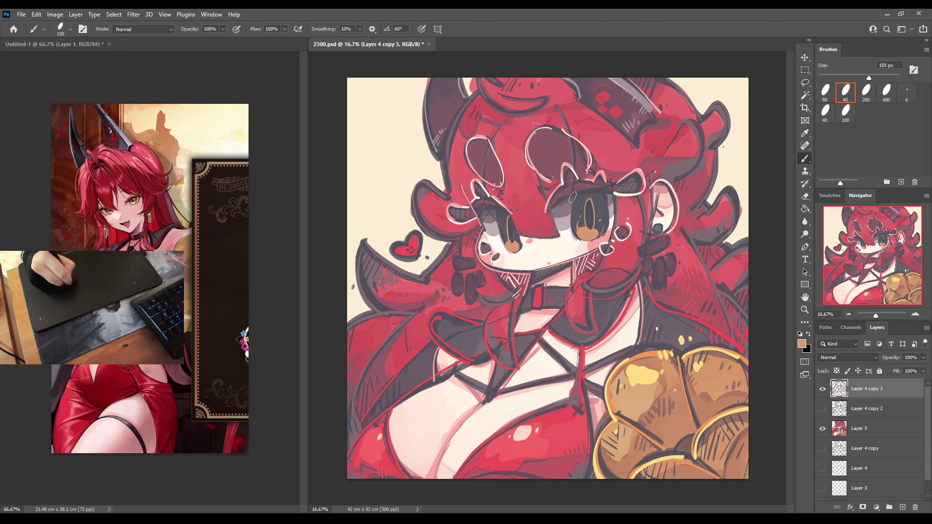
{"action": "left_click_drag", "start_coordinate": [571, 201], "coordinate": [573, 237]}
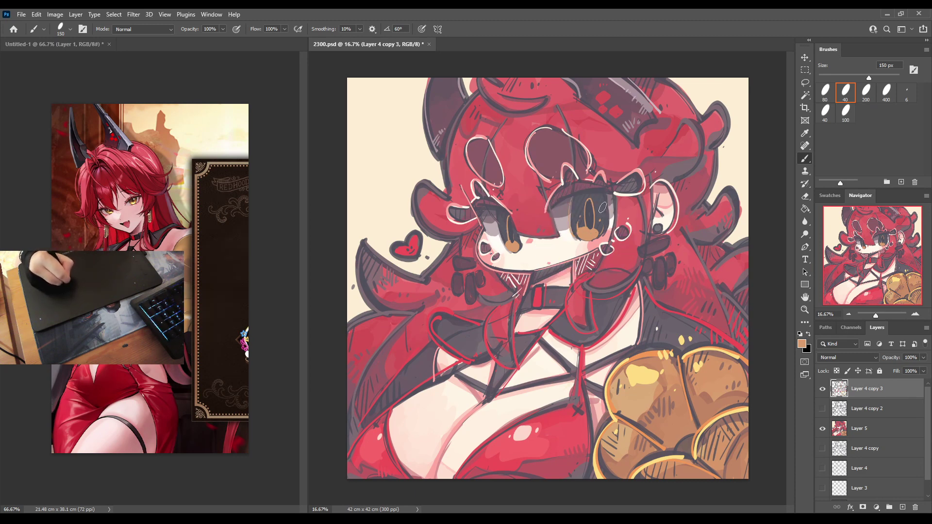
{"action": "key", "text": "ctrl+z"}
{"action": "left_click_drag", "start_coordinate": [571, 199], "coordinate": [577, 229]}
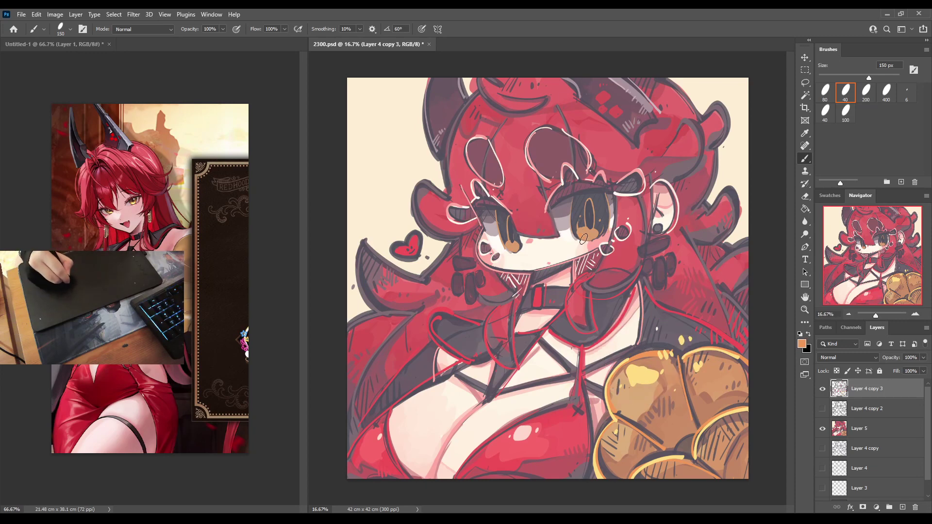
Sample pale yellow from the brown shape's highlight and add yellow highlights to the lower part of both irises.
{"action": "left_click", "coordinate": [647, 366], "text": "alt"}
{"action": "left_click_drag", "start_coordinate": [580, 236], "coordinate": [585, 237]}
{"action": "left_click_drag", "start_coordinate": [507, 250], "coordinate": [513, 250]}
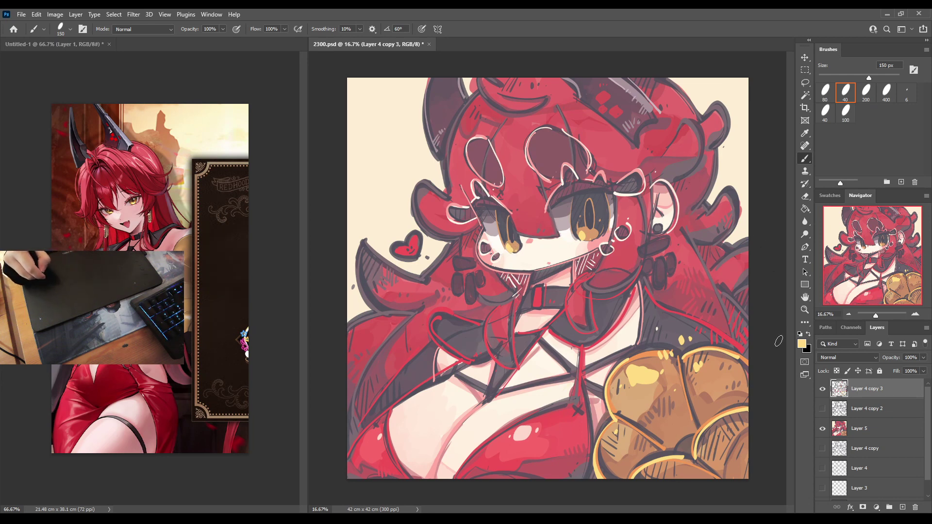
Sample mint green and add small mint accents at the lower part of both irises.
{"action": "key", "text": "i"}
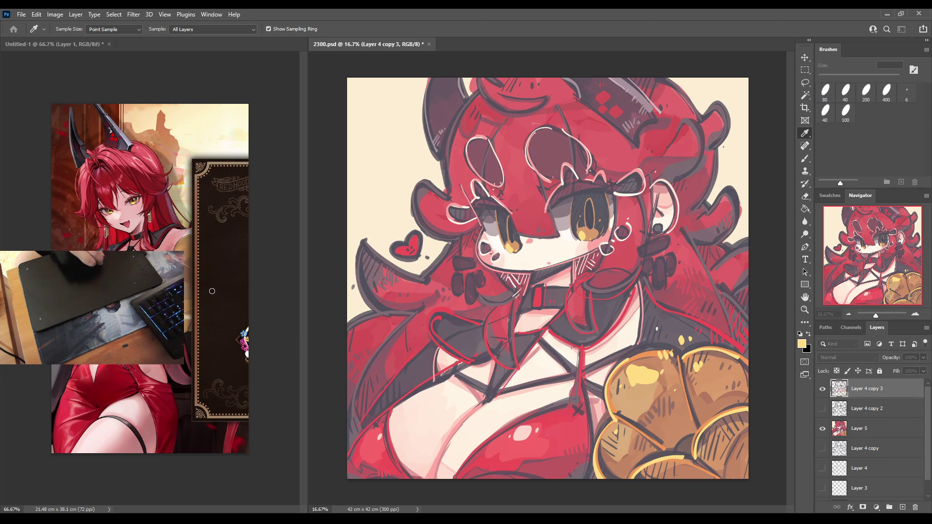
{"action": "key", "text": "b"}
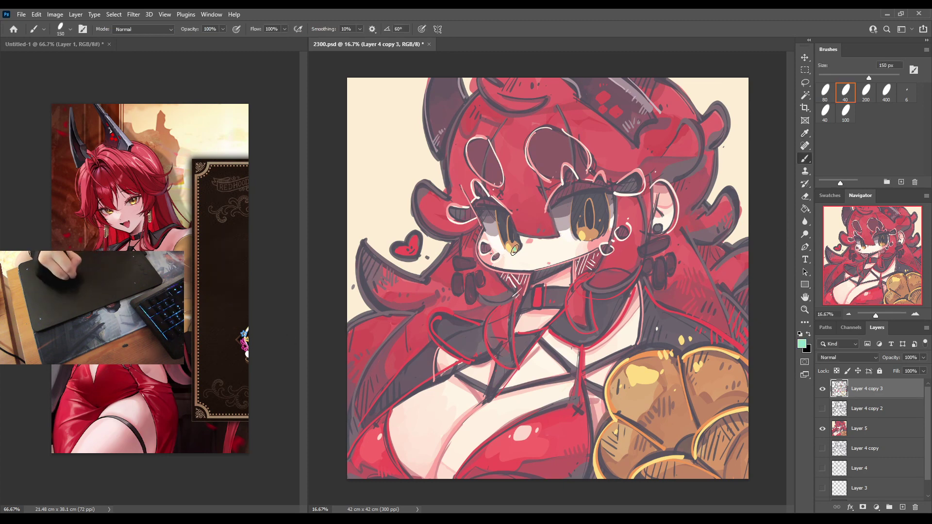
{"action": "left_click", "coordinate": [589, 237]}
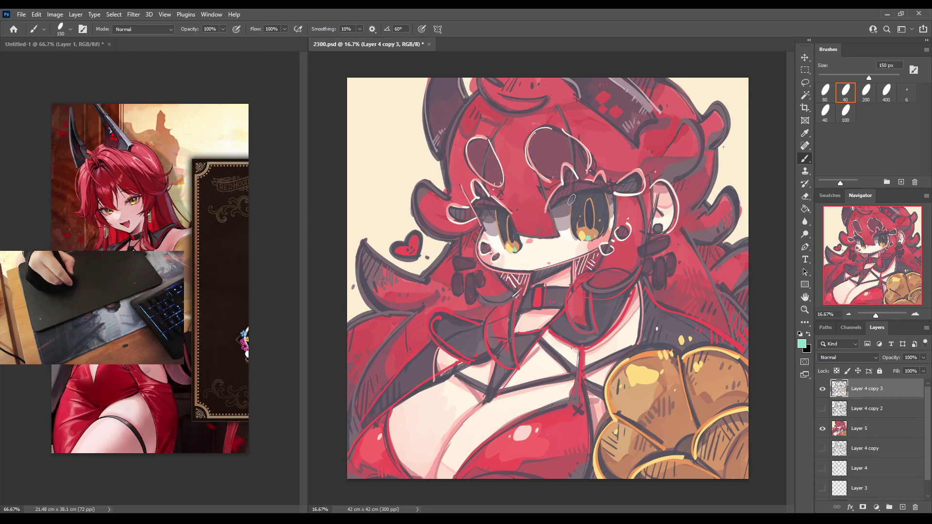
{"action": "left_click", "coordinate": [570, 237], "text": "alt"}
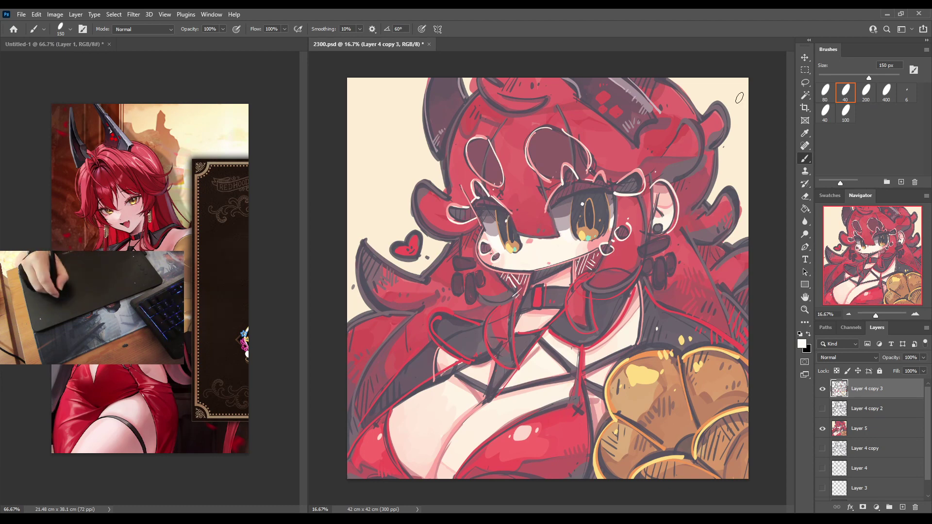
Add white and pale-yellow highlights to the upper irises, and draw an orange-brown line along the larger eye's upper lid.
{"action": "left_click", "coordinate": [583, 206]}
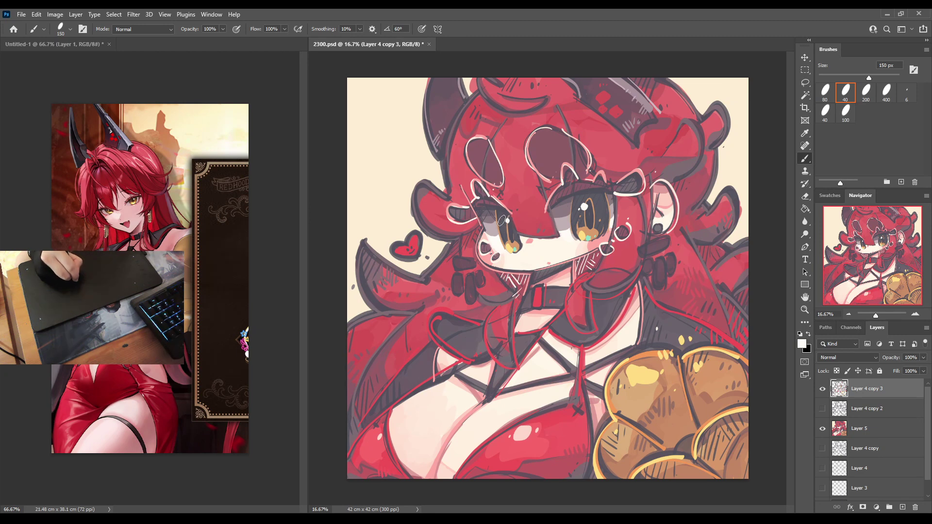
{"action": "left_click", "coordinate": [582, 206], "text": "alt"}
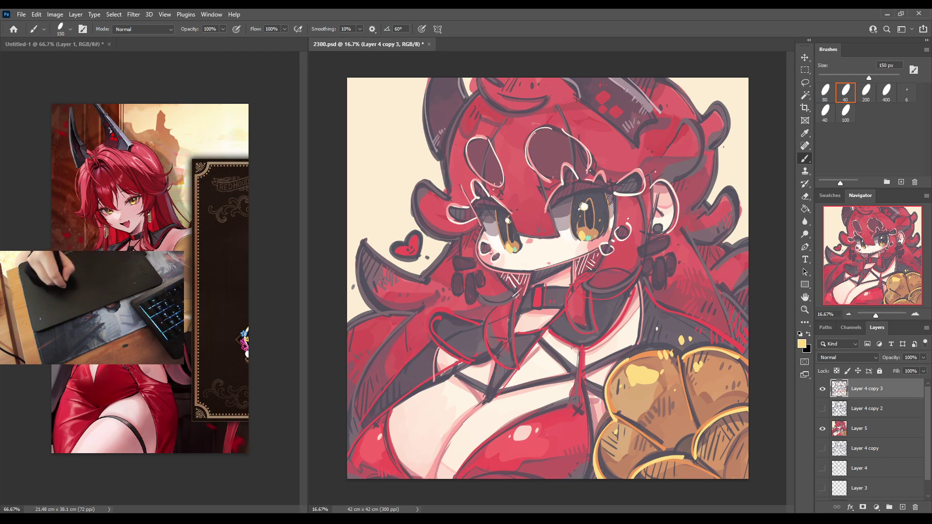
{"action": "left_click", "coordinate": [661, 401], "text": "alt"}
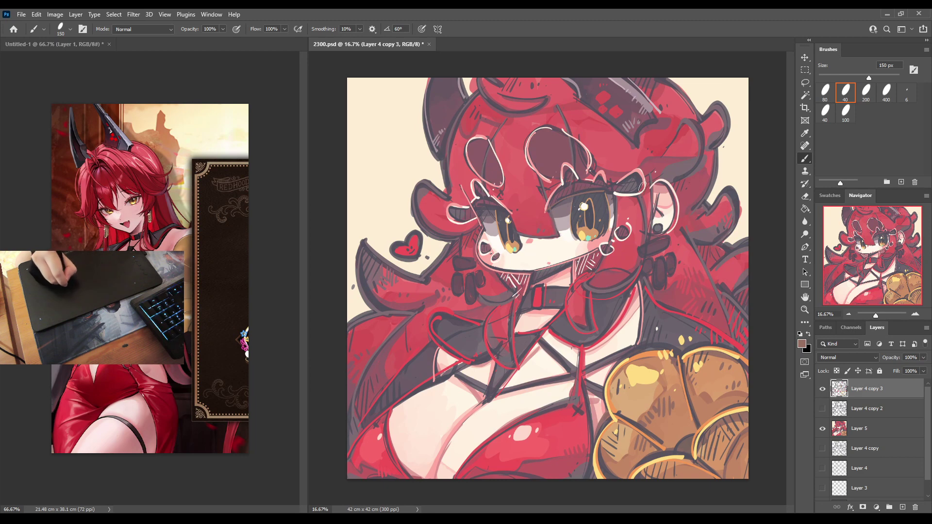
{"action": "left_click", "coordinate": [669, 378], "text": "alt"}
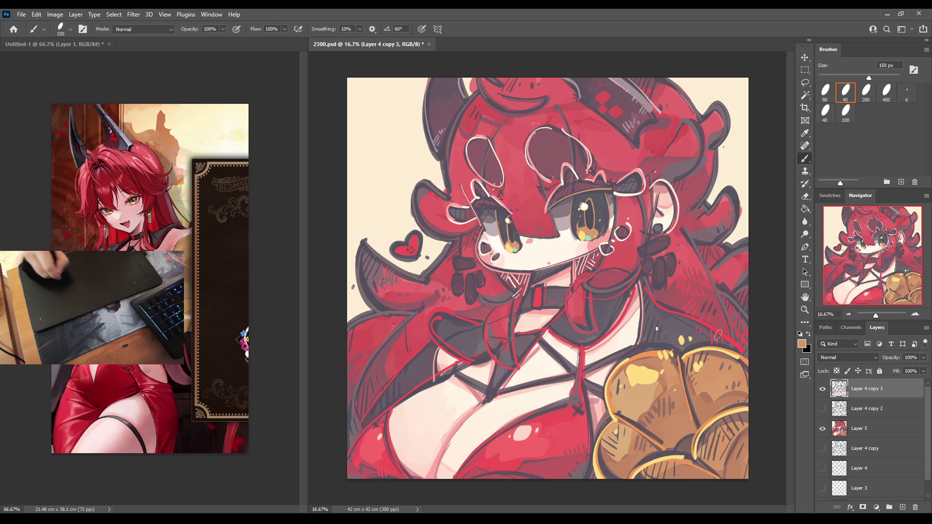
{"action": "key", "text": "i"}
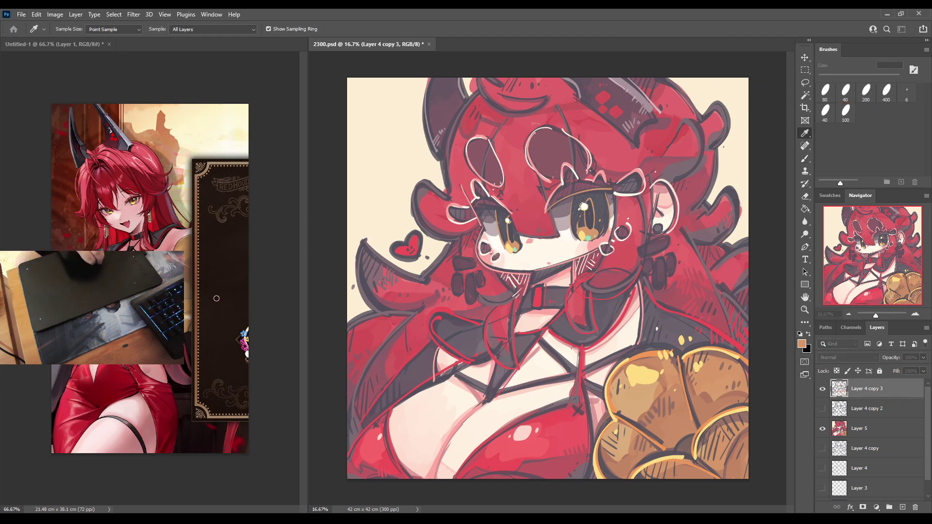
Redraw the line along the larger eye's upper lid in orange-brown and add a matching line on the smaller eye's lid.
{"action": "key", "text": "b"}
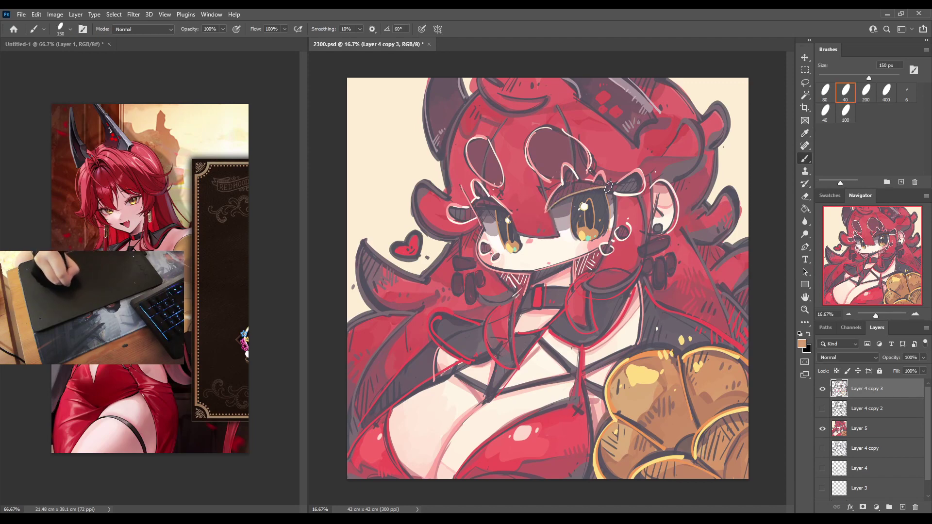
{"action": "key", "text": "ctrl+z"}
{"action": "left_click_drag", "start_coordinate": [546, 209], "coordinate": [603, 190]}
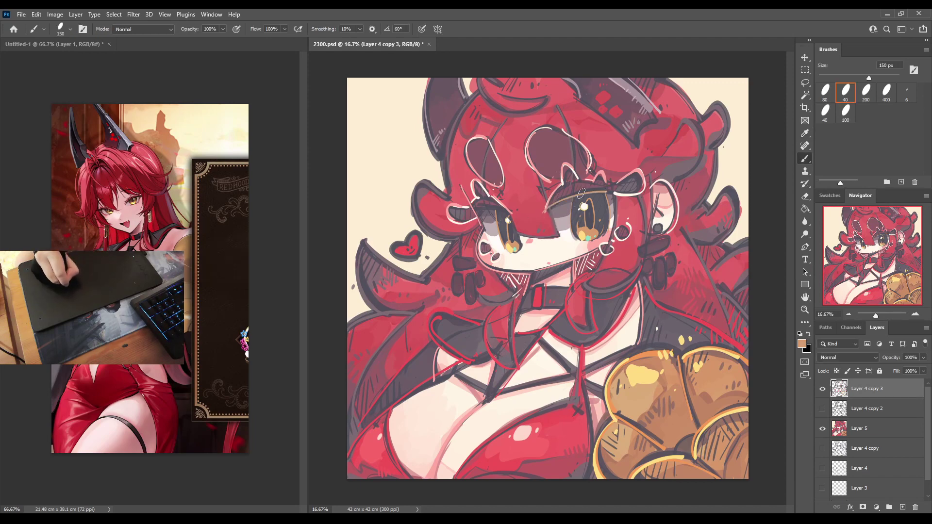
{"action": "key", "text": "ctrl+z"}
{"action": "left_click_drag", "start_coordinate": [545, 211], "coordinate": [614, 190]}
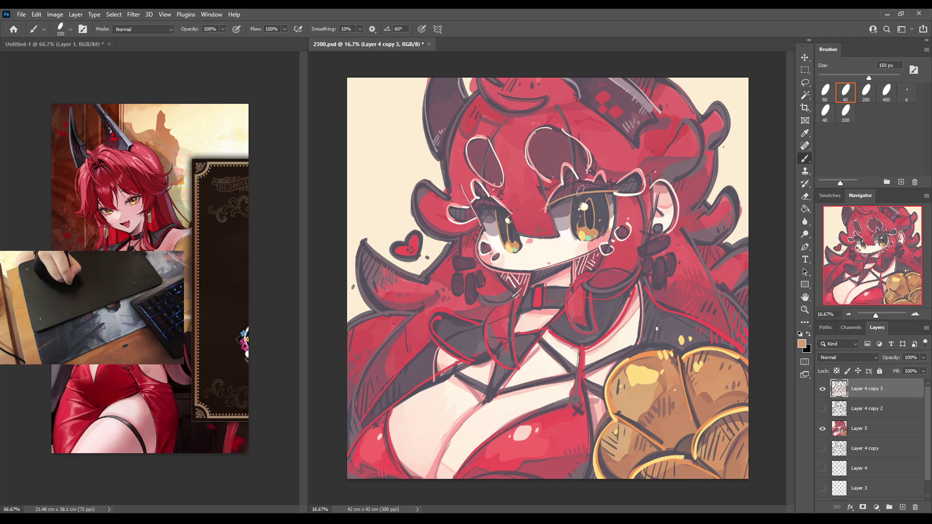
{"action": "left_click_drag", "start_coordinate": [512, 214], "coordinate": [474, 210]}
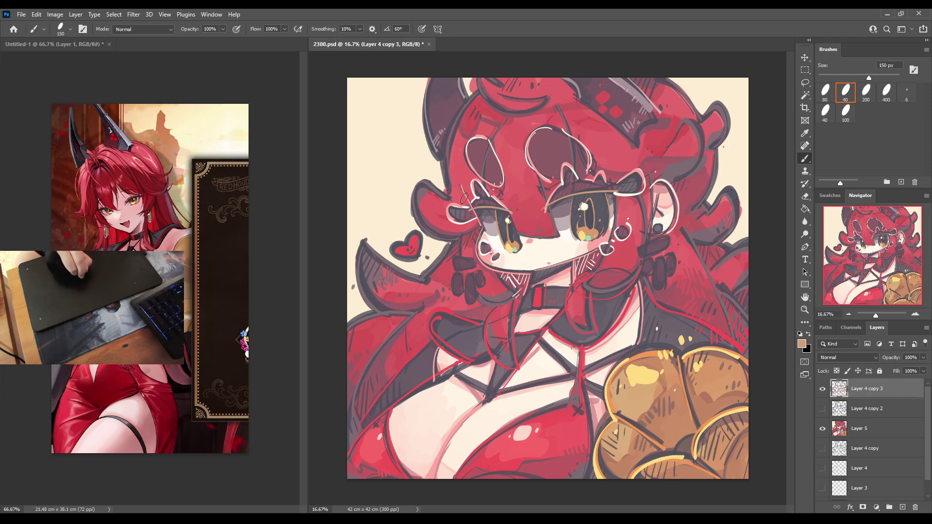
Check the drawing mirrored, restore its orientation, sample muted mauve and repaint the upper-lid lines of both eyes in it.
{"action": "key", "text": "ctrl+shift+h"}
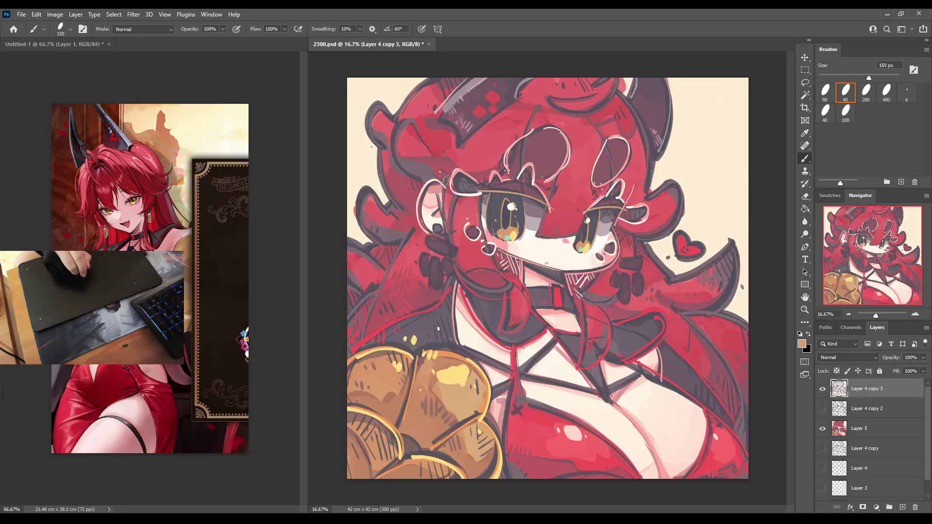
{"action": "key", "text": "ctrl+shift+h"}
{"action": "left_click", "coordinate": [445, 114], "text": "alt"}
{"action": "key", "text": "ctrl+shift+h"}
{"action": "key", "text": "ctrl+shift+h"}
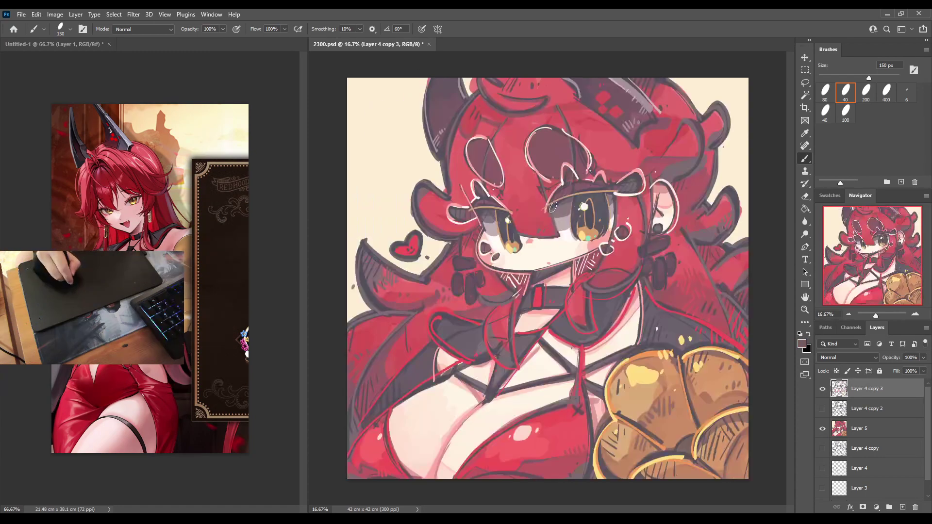
{"action": "left_click_drag", "start_coordinate": [616, 191], "coordinate": [549, 210]}
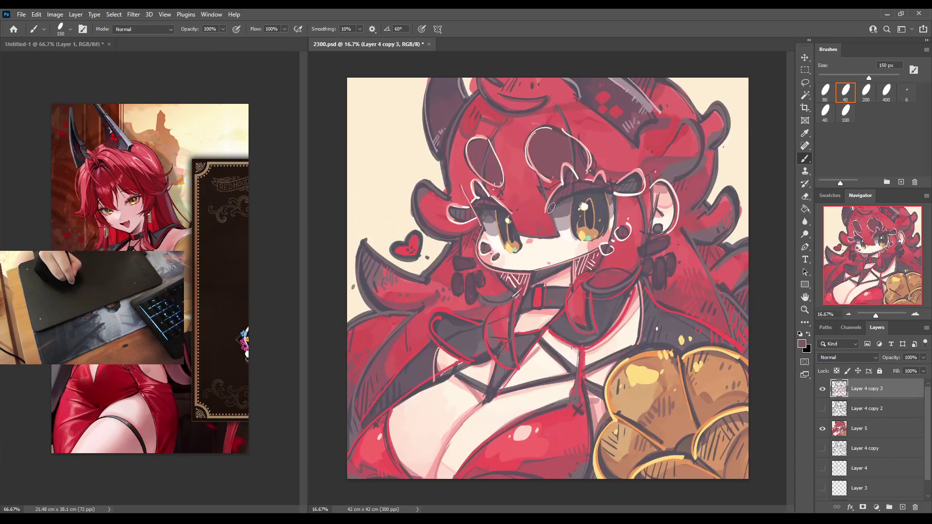
{"action": "left_click", "coordinate": [688, 162], "text": "alt"}
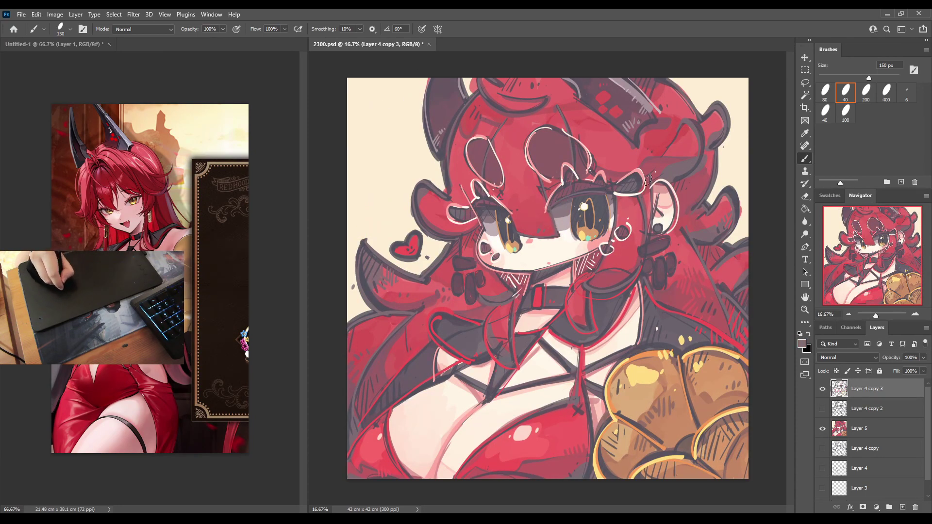
{"action": "key", "text": "ctrl+z"}
{"action": "left_click_drag", "start_coordinate": [556, 208], "coordinate": [607, 190]}
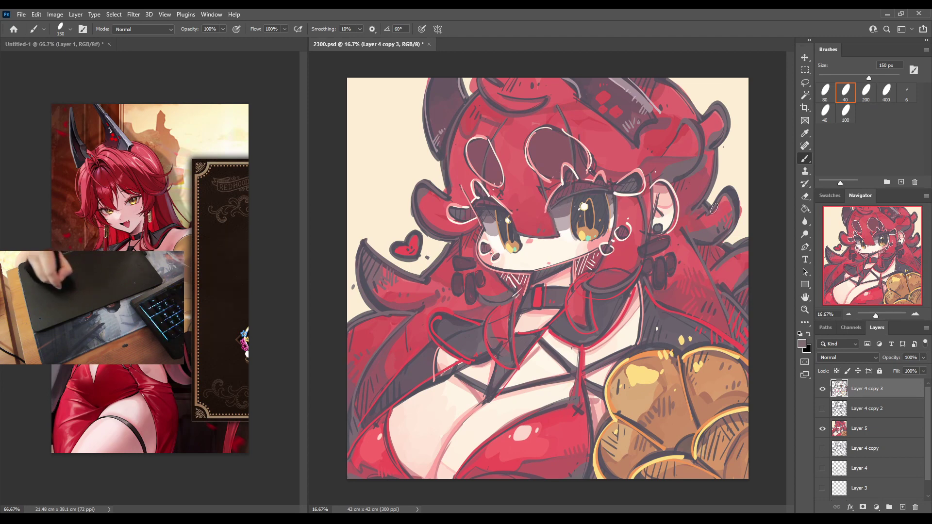
Sample pale pink and add a small x-shaped accent to the lower part of each red bra cup.
{"action": "key", "text": "i"}
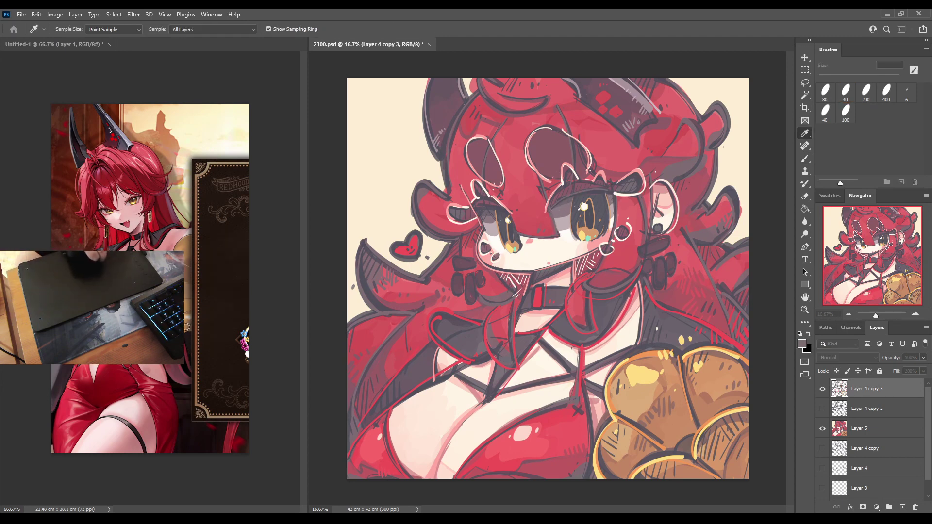
{"action": "key", "text": "b"}
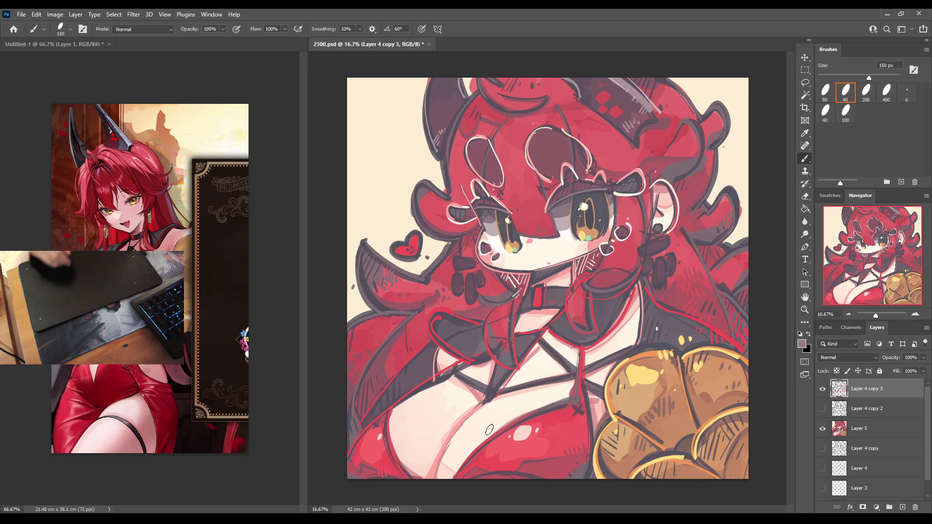
{"action": "left_click", "coordinate": [458, 457], "text": "alt"}
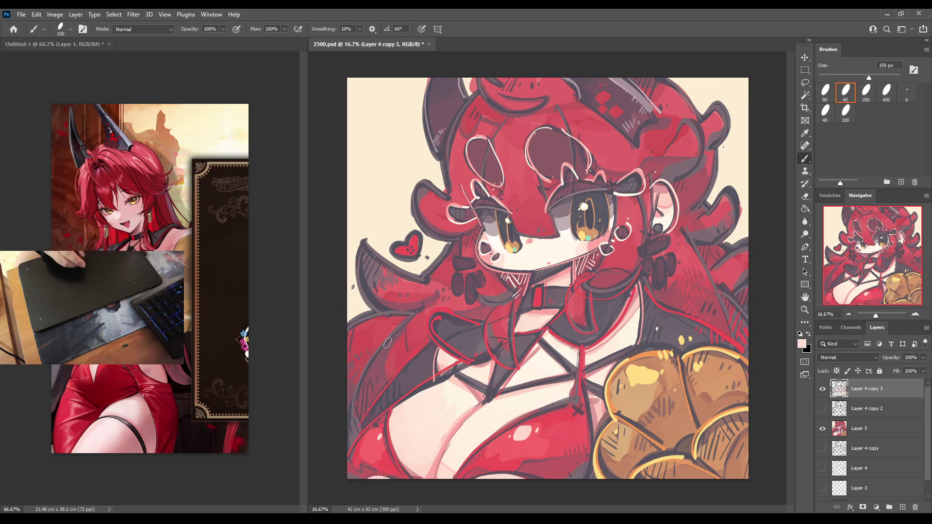
{"action": "left_click", "coordinate": [388, 456], "text": "alt"}
{"action": "left_click_drag", "start_coordinate": [397, 457], "coordinate": [463, 463]}
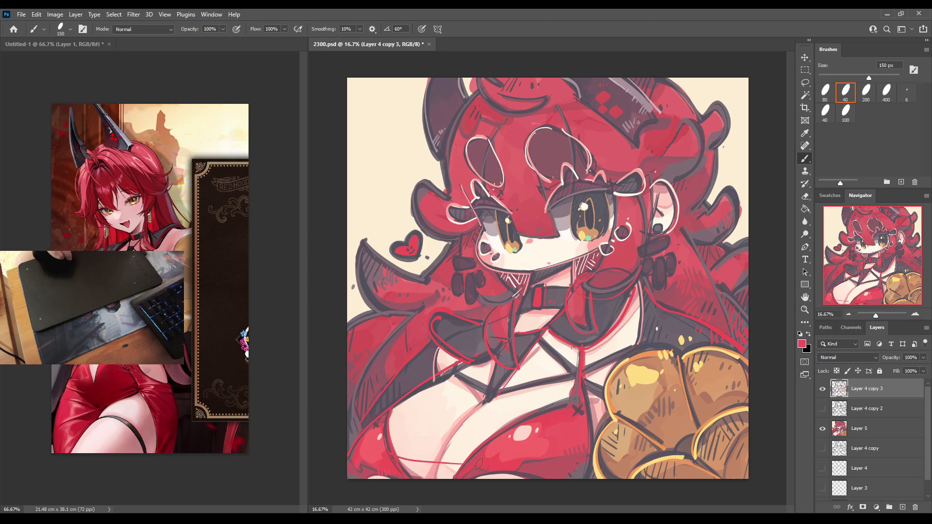
{"action": "key", "text": "ctrl+z"}
{"action": "left_click", "coordinate": [501, 450], "text": "alt"}
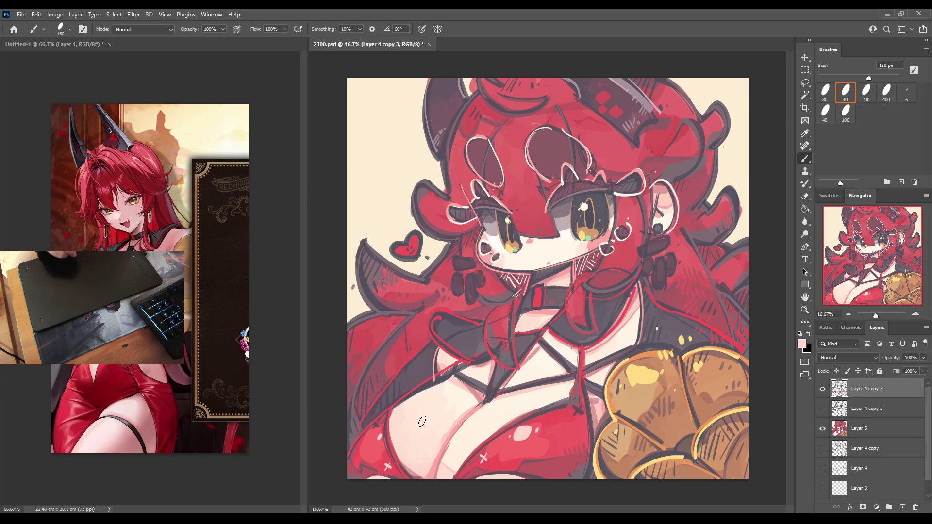
{"action": "left_click", "coordinate": [596, 416], "text": "alt"}
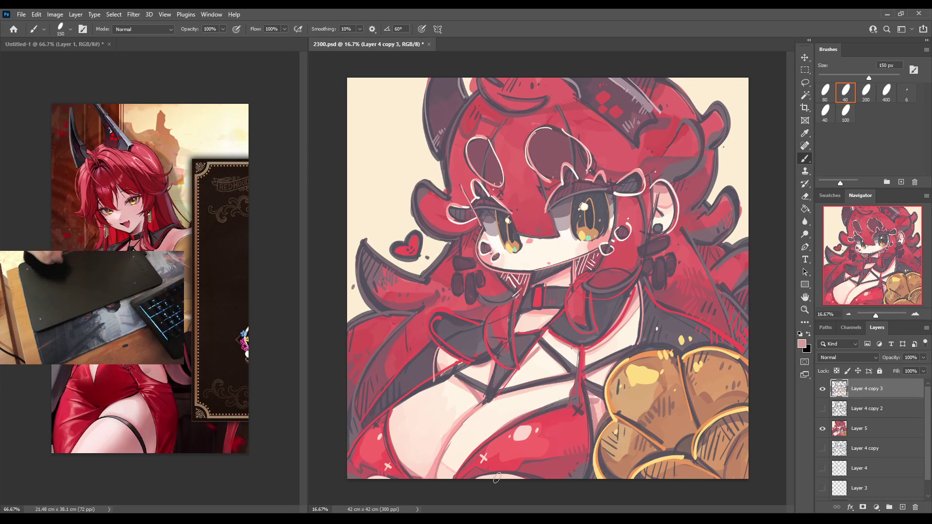
{"action": "left_click_drag", "start_coordinate": [476, 480], "coordinate": [533, 484]}
{"action": "key", "text": "ctrl+z"}
{"action": "key", "text": "ctrl+z"}
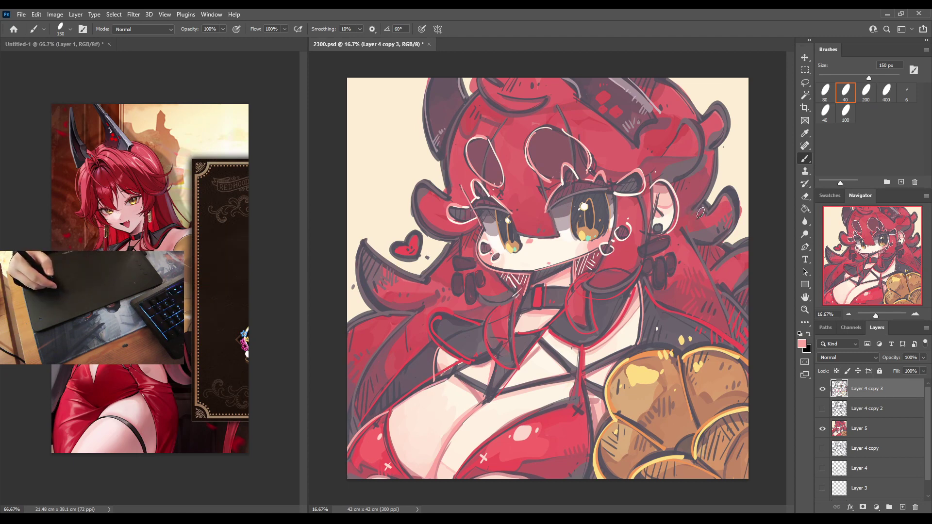
Sample golden brown from the large brown shape and paint over the dark bars and pendants of both earrings.
{"action": "left_click", "coordinate": [709, 385], "text": "alt"}
{"action": "left_click_drag", "start_coordinate": [647, 249], "coordinate": [645, 249]}
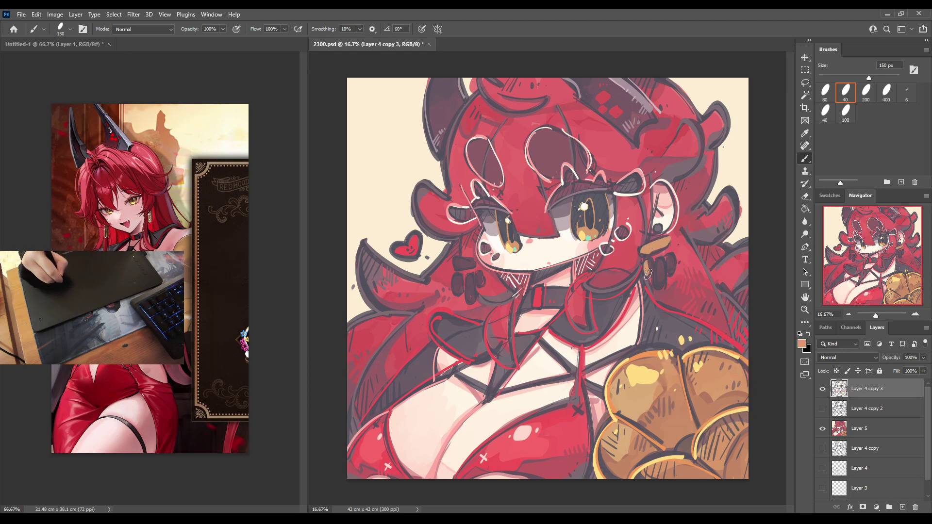
{"action": "mouse_move", "coordinate": [649, 273]}
{"action": "left_mouse_down"}
{"action": "mouse_move", "coordinate": [657, 266]}
{"action": "mouse_move", "coordinate": [663, 277]}
{"action": "mouse_move", "coordinate": [673, 265]}
{"action": "left_mouse_up"}
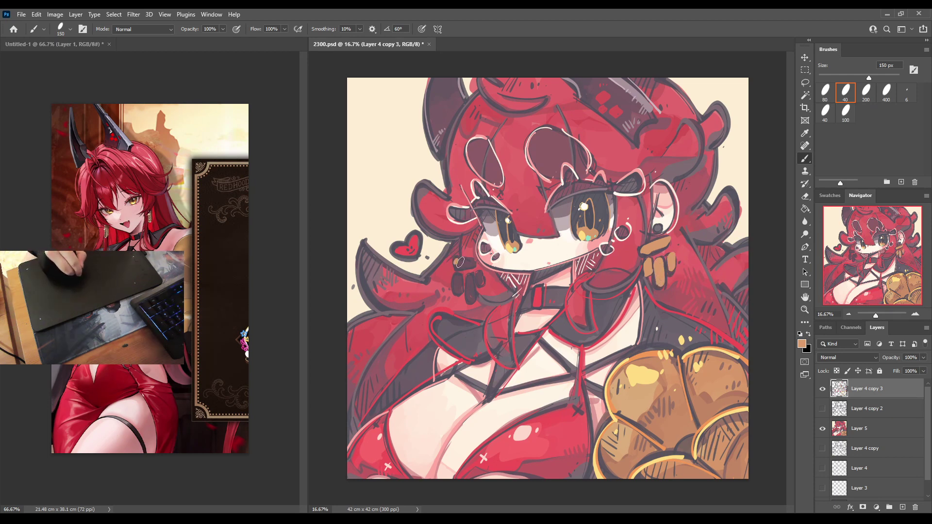
{"action": "mouse_move", "coordinate": [460, 262]}
{"action": "left_mouse_down"}
{"action": "mouse_move", "coordinate": [471, 263]}
{"action": "mouse_move", "coordinate": [457, 290]}
{"action": "mouse_move", "coordinate": [470, 296]}
{"action": "left_mouse_up"}
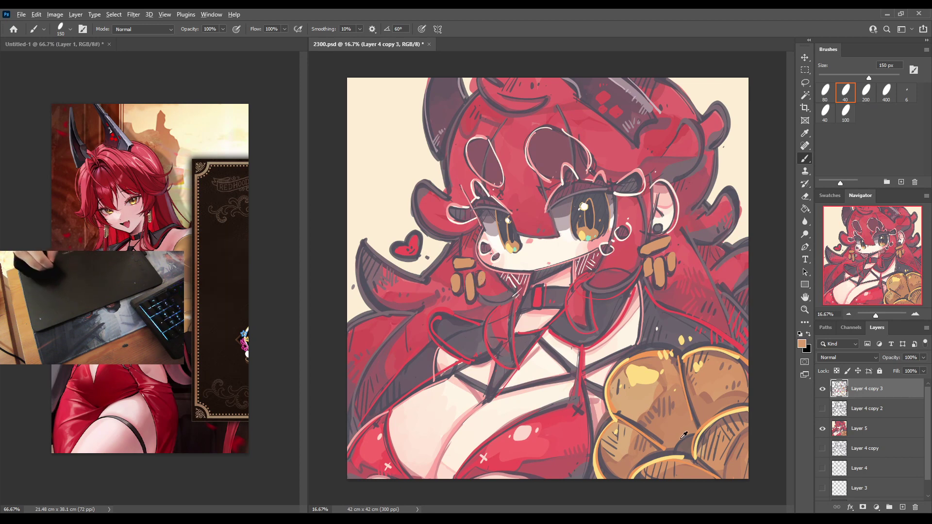
Shade both earrings with a darker brown sampled from the brown shape and add lighter orange accents to their bars and pendants.
{"action": "left_click", "coordinate": [677, 402], "text": "alt"}
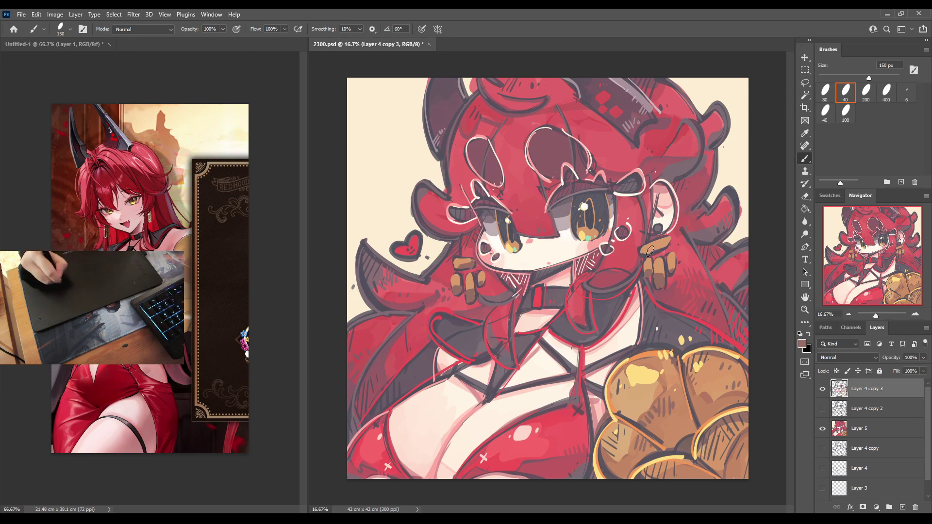
{"action": "left_click_drag", "start_coordinate": [644, 255], "coordinate": [663, 245]}
{"action": "left_click", "coordinate": [648, 354], "text": "alt"}
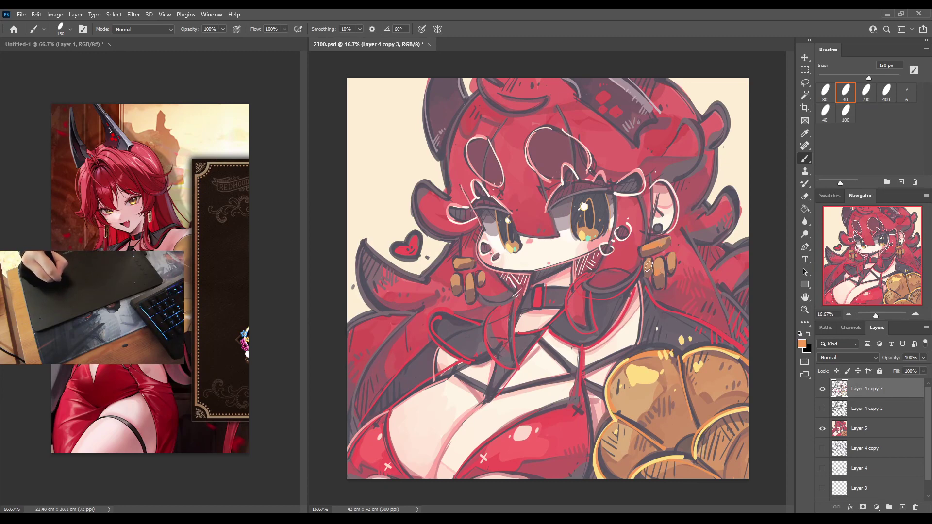
{"action": "left_click_drag", "start_coordinate": [454, 263], "coordinate": [469, 263]}
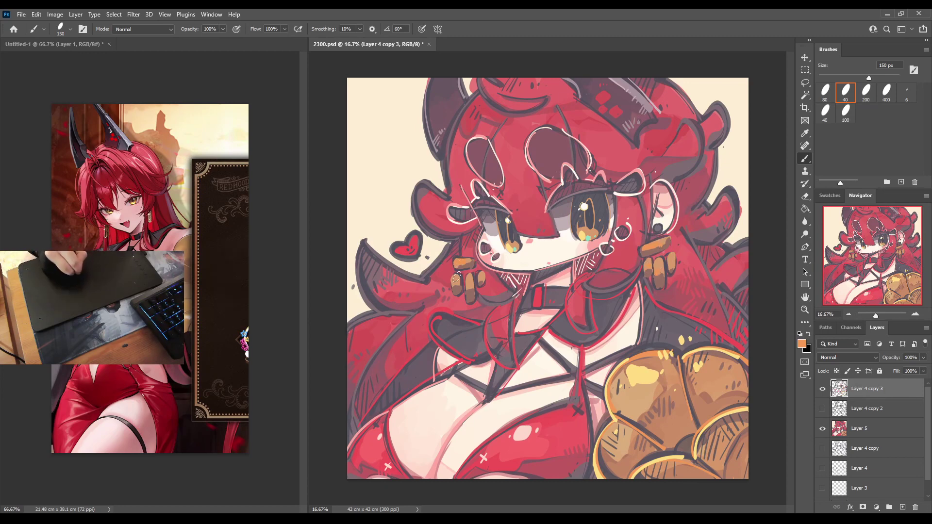
{"action": "left_click", "coordinate": [465, 261], "text": "alt"}
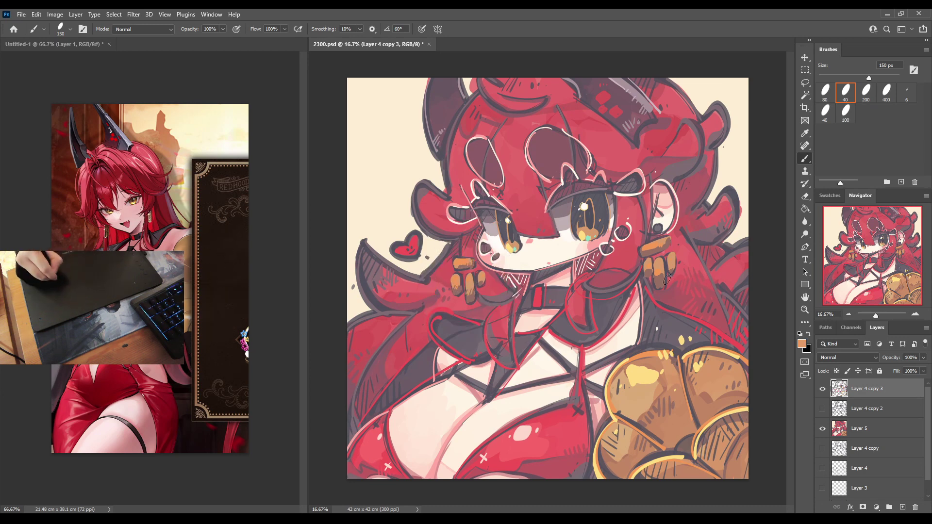
{"action": "left_click", "coordinate": [644, 374], "text": "alt"}
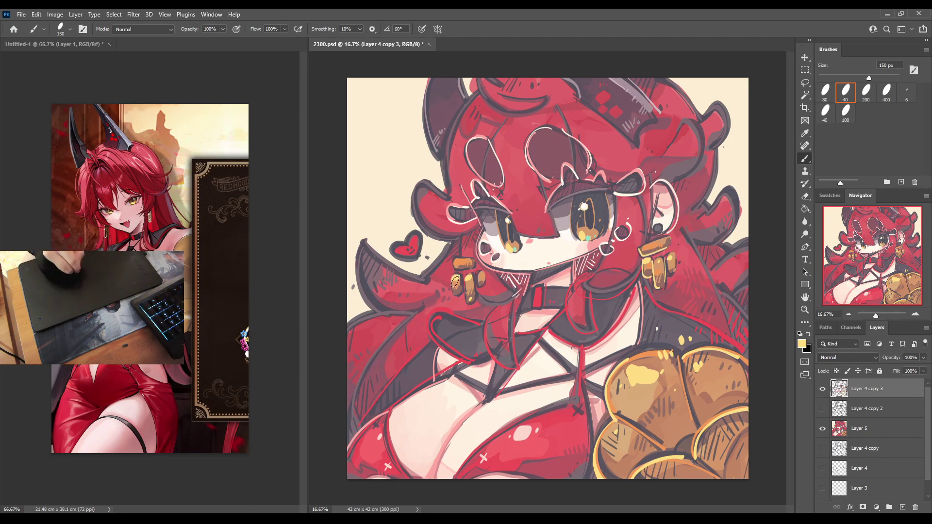
{"action": "mouse_move", "coordinate": [467, 282]}
{"action": "left_mouse_down"}
{"action": "mouse_move", "coordinate": [470, 304]}
{"action": "mouse_move", "coordinate": [477, 298]}
{"action": "left_mouse_up"}
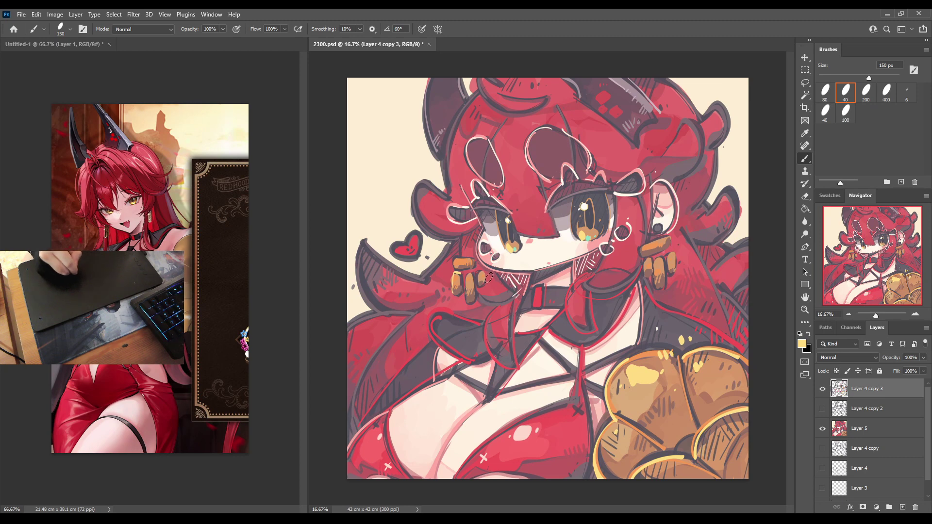
{"action": "left_click", "coordinate": [457, 275], "text": "alt"}
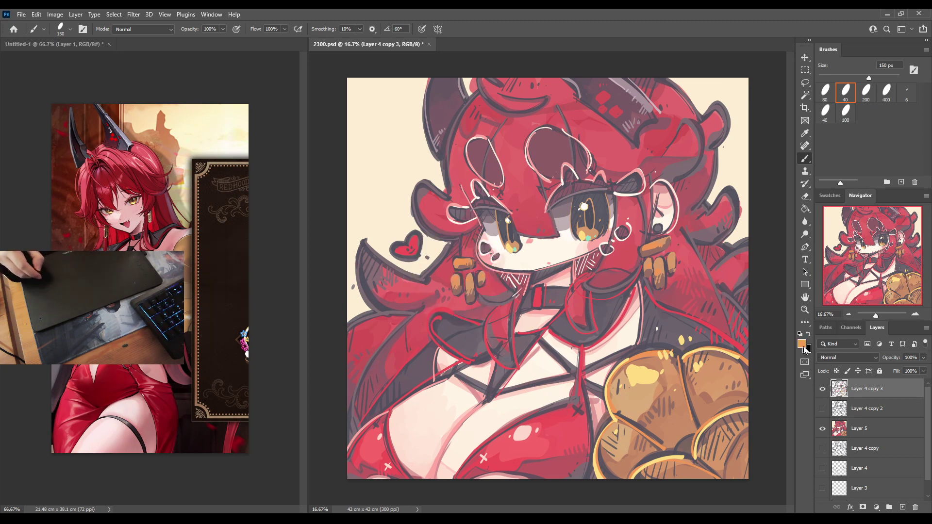
Outline the bars and pendants of both earrings in light orange-yellow and add a small sparkle beside each earring.
{"action": "key", "text": "i"}
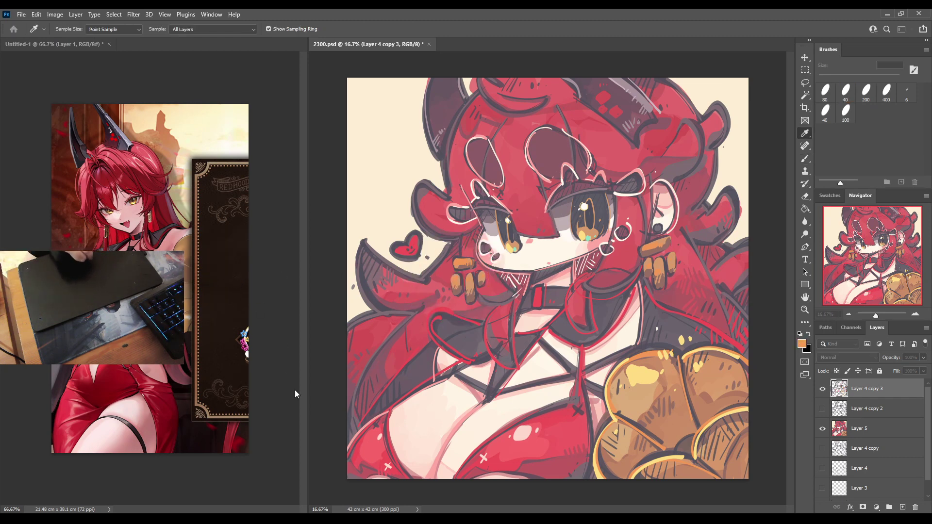
{"action": "key", "text": "b"}
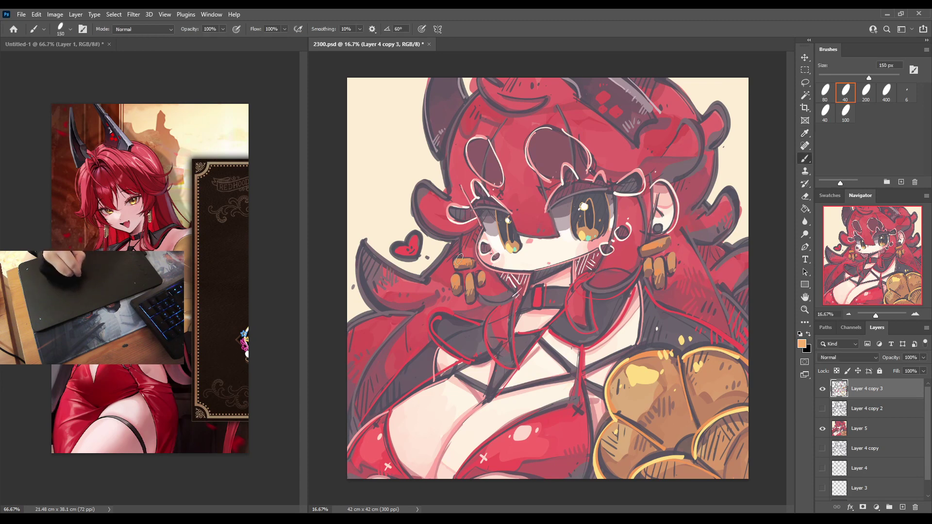
{"action": "left_click_drag", "start_coordinate": [458, 260], "coordinate": [476, 267]}
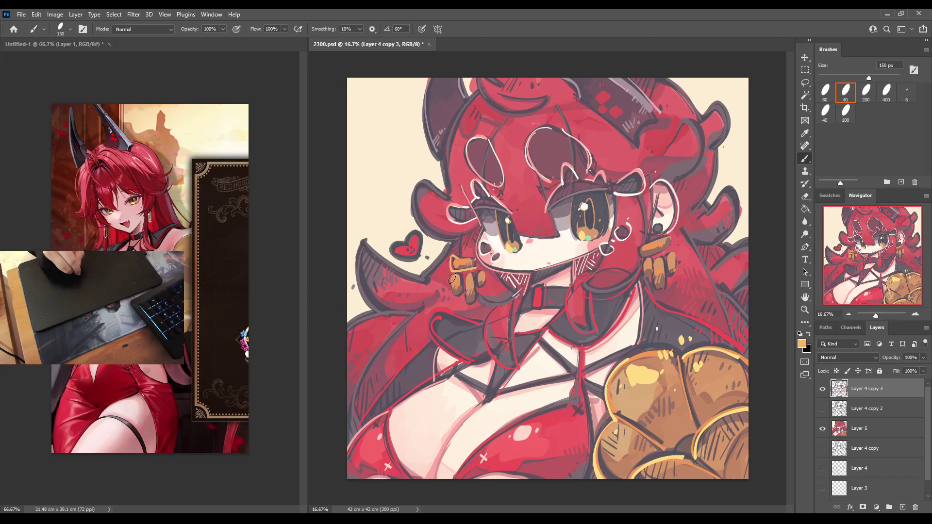
{"action": "mouse_move", "coordinate": [639, 244]}
{"action": "left_mouse_down"}
{"action": "mouse_move", "coordinate": [655, 253]}
{"action": "mouse_move", "coordinate": [670, 246]}
{"action": "left_mouse_up"}
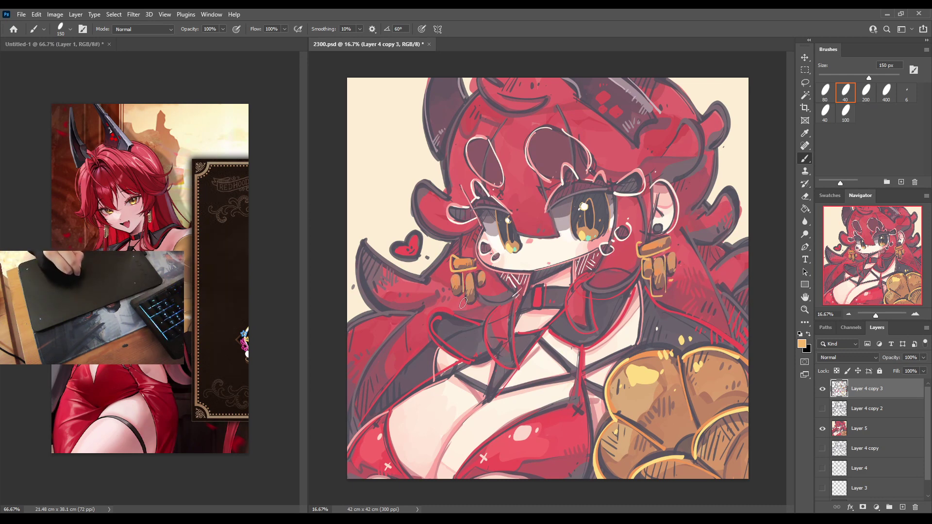
{"action": "left_click_drag", "start_coordinate": [464, 276], "coordinate": [475, 306]}
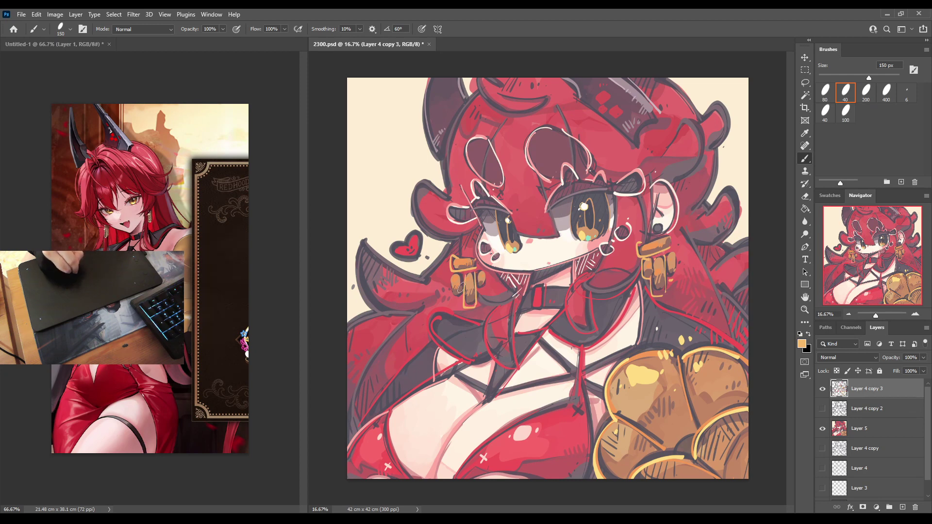
{"action": "left_click_drag", "start_coordinate": [449, 277], "coordinate": [461, 295]}
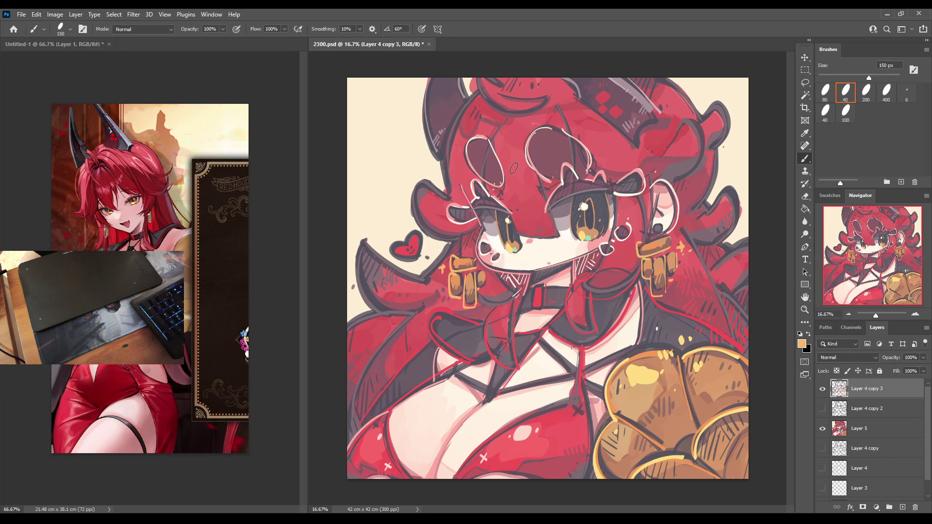
Touch up the earring pendants, sample pale yellow from the brown shape's highlight and add small highlights to both earrings.
{"action": "left_click", "coordinate": [465, 275], "text": "alt"}
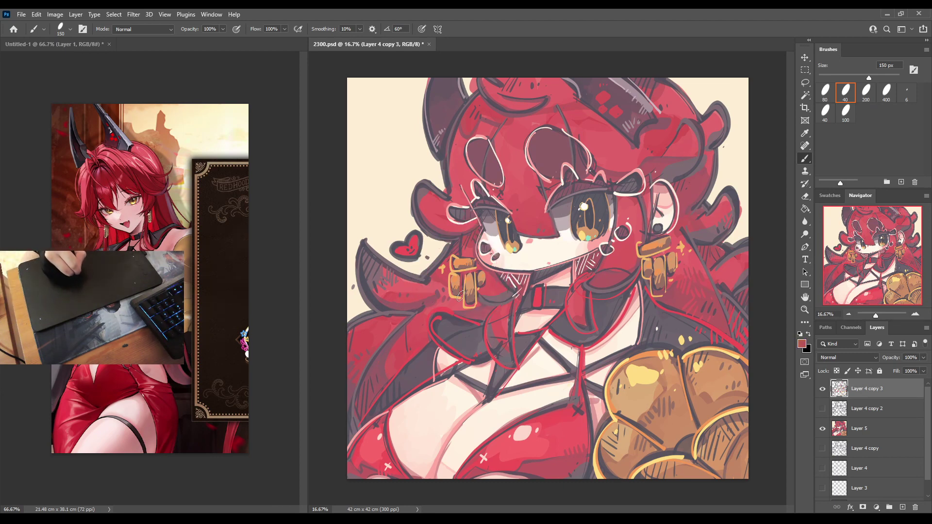
{"action": "left_click", "coordinate": [449, 276], "text": "alt"}
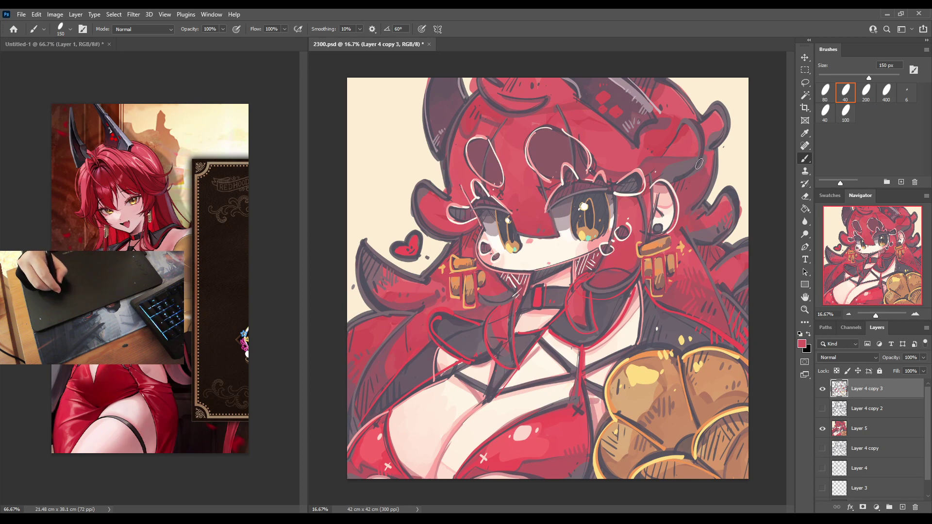
{"action": "left_click", "coordinate": [636, 382], "text": "alt"}
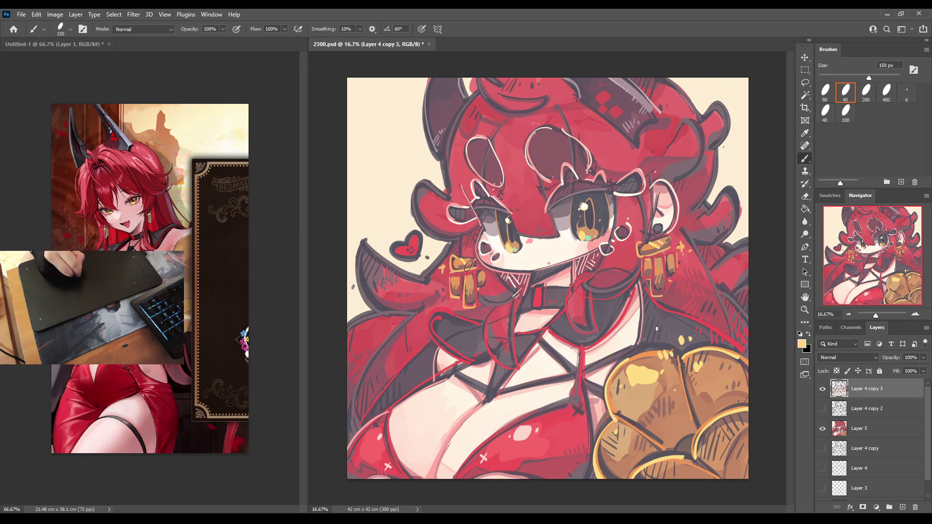
{"action": "left_click_drag", "start_coordinate": [468, 266], "coordinate": [466, 259]}
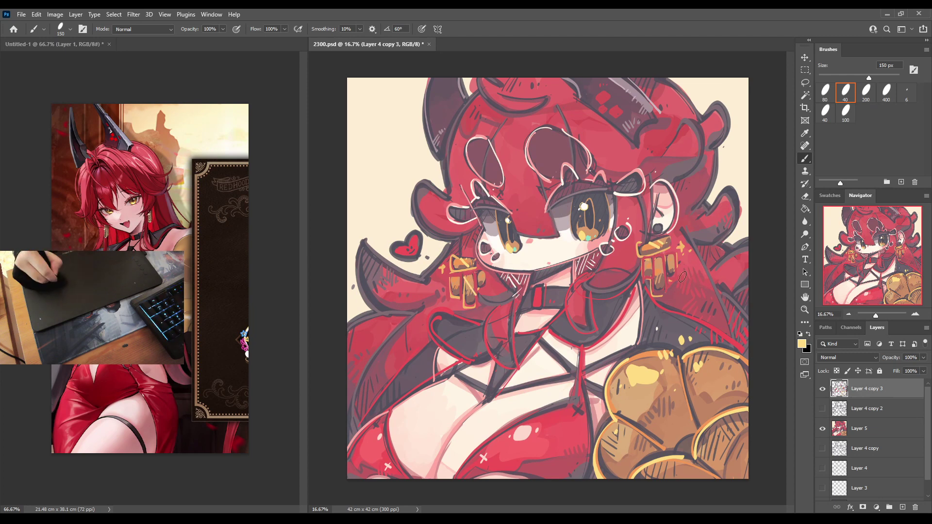
Add a small golden sparkle beside the pendant of each earring and save the file.
{"action": "left_click_drag", "start_coordinate": [668, 267], "coordinate": [673, 273]}
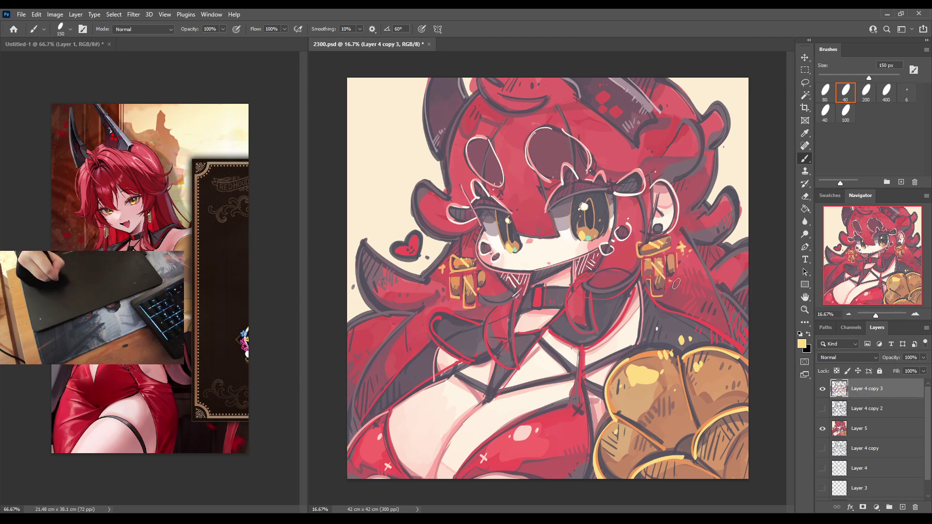
{"action": "left_click_drag", "start_coordinate": [446, 282], "coordinate": [443, 287]}
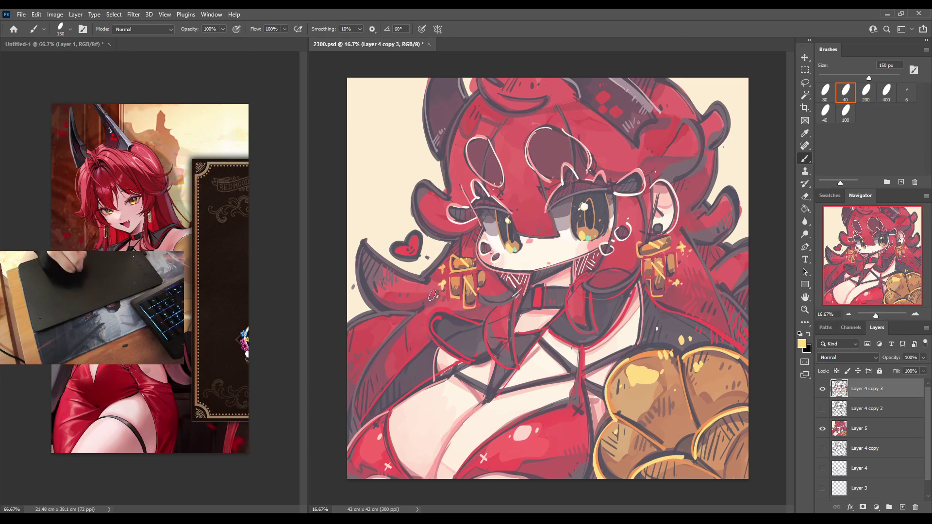
{"action": "key", "text": "ctrl+s"}
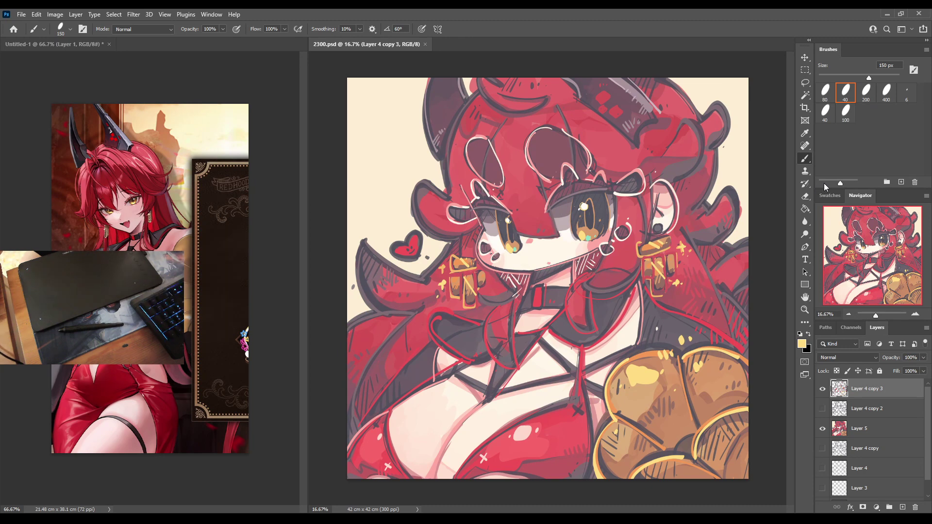
Select the character by inverting a Magic Wand selection of the background, copy it from Layer 5 to a new layer and hide Layer 5.
{"action": "key", "text": "w"}
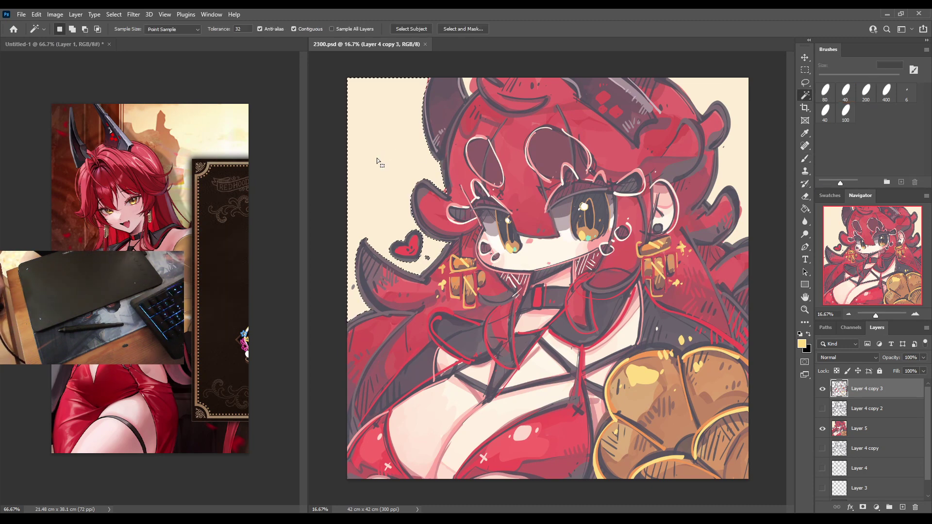
{"action": "left_click", "coordinate": [376, 158]}
{"action": "left_click", "coordinate": [731, 92], "text": "shift"}
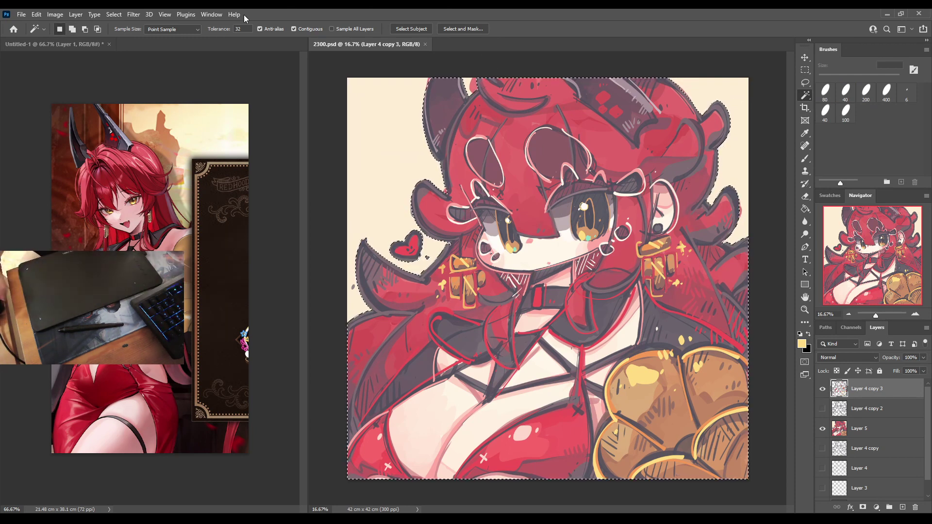
{"action": "left_click", "coordinate": [110, 16]}
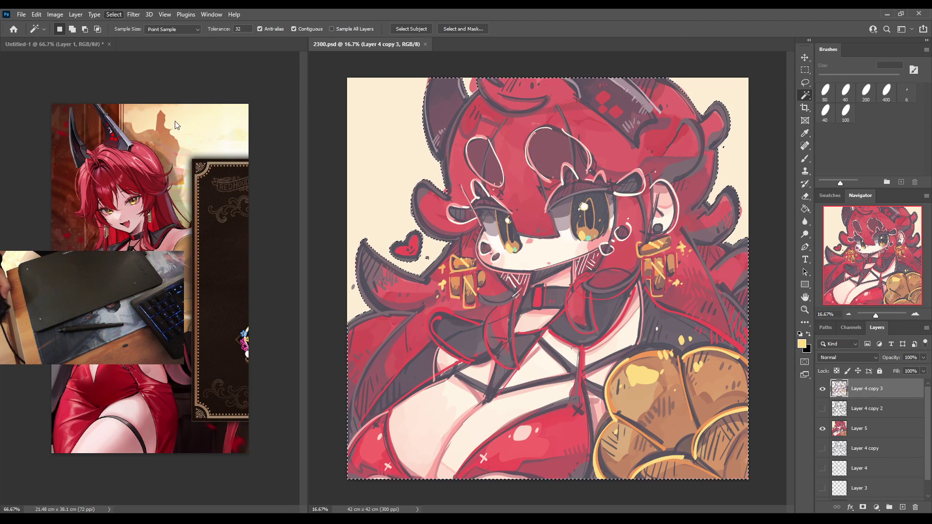
{"action": "left_click", "coordinate": [241, 185]}
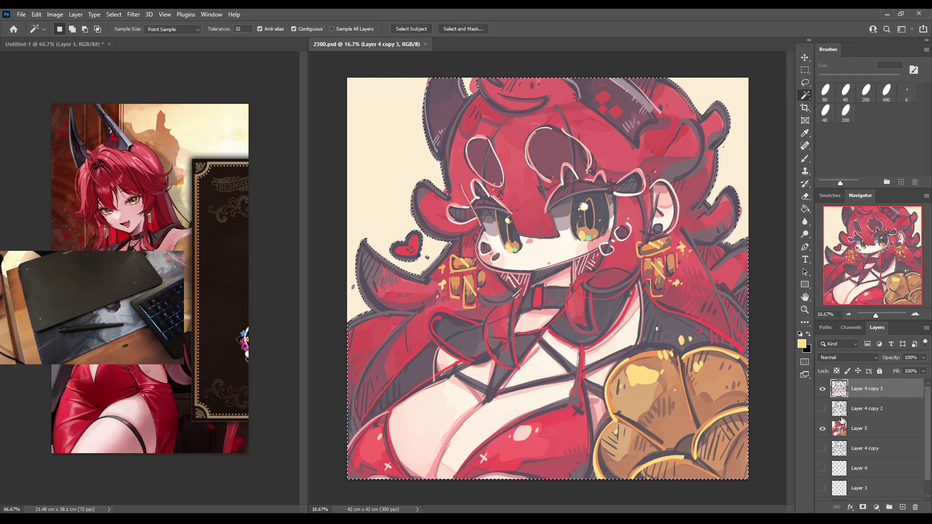
{"action": "left_click_drag", "start_coordinate": [848, 429], "coordinate": [845, 449]}
{"action": "key", "text": "ctrl+j"}
{"action": "left_click", "coordinate": [822, 449]}
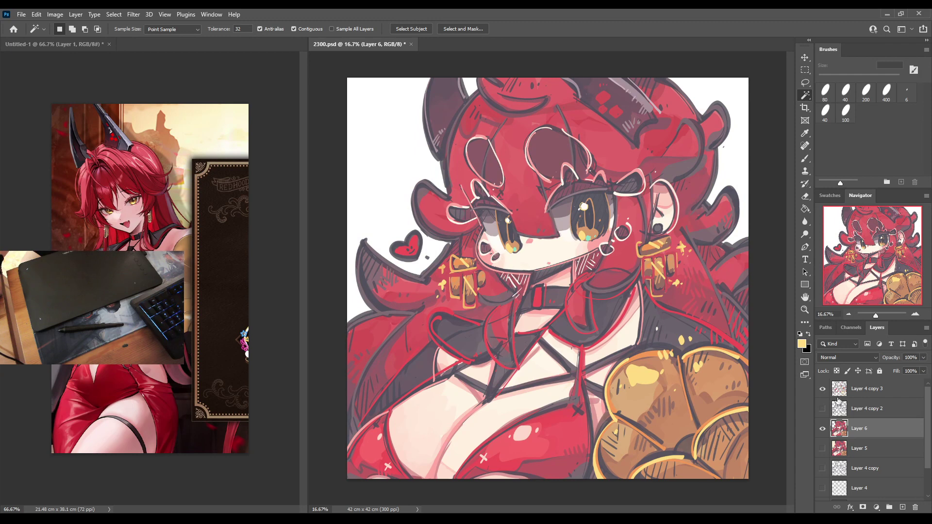
Merge copies of the line art and the cut-out colours into one character layer, and hide the separate source layers.
{"action": "left_click", "coordinate": [847, 389], "text": "shift"}
{"action": "key", "text": "ctrl+j"}
{"action": "key", "text": "ctrl+e"}
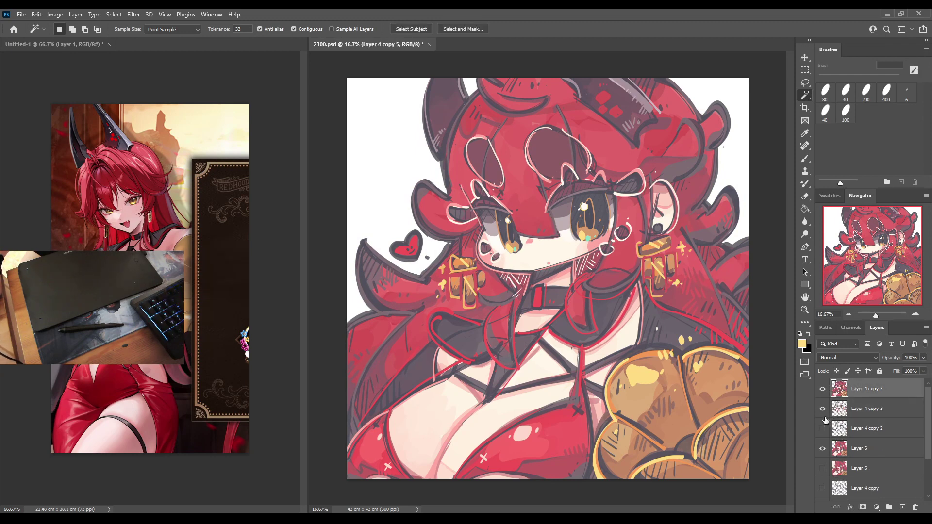
{"action": "left_click_drag", "start_coordinate": [824, 418], "coordinate": [823, 448]}
Apply a Stroke effect to the merged character layer, erase the stray specks around the figure and hide the effect.
{"action": "double_click", "coordinate": [915, 394]}
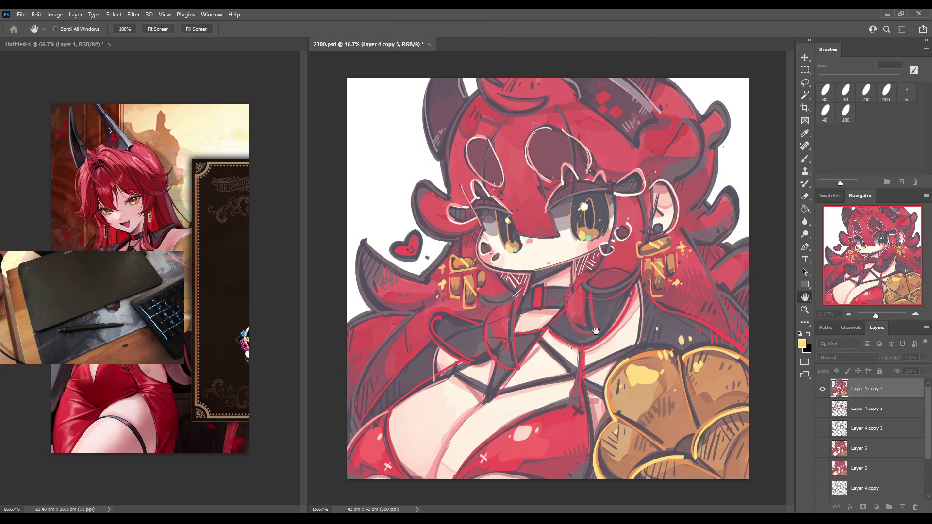
{"action": "key", "text": "w"}
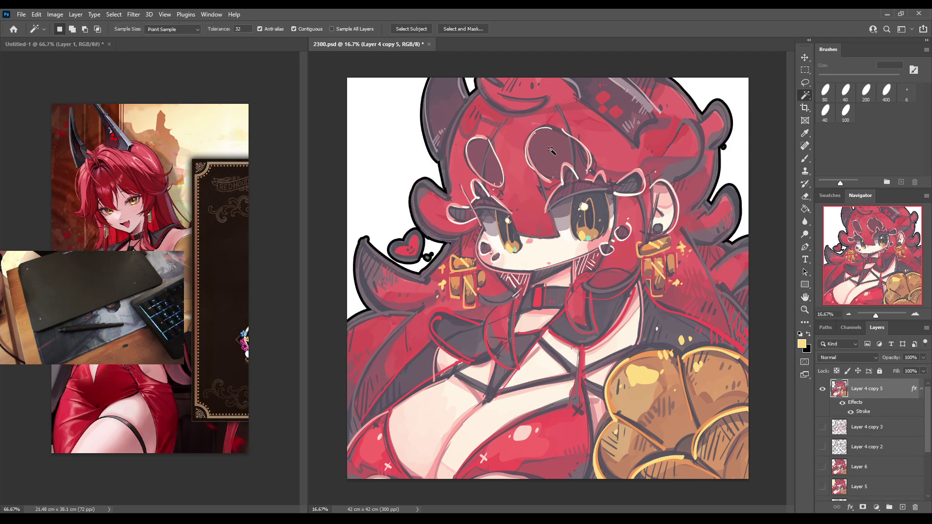
{"action": "key", "text": "e"}
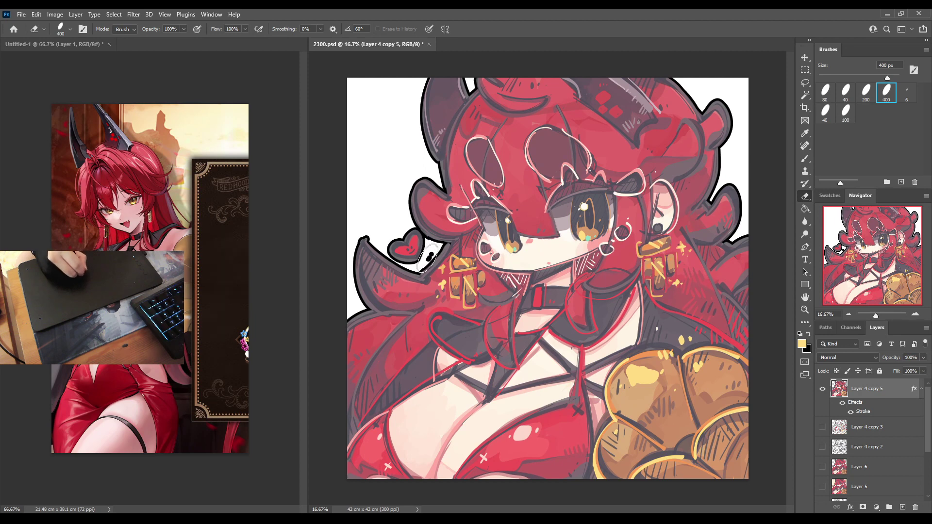
{"action": "left_click", "coordinate": [848, 412]}
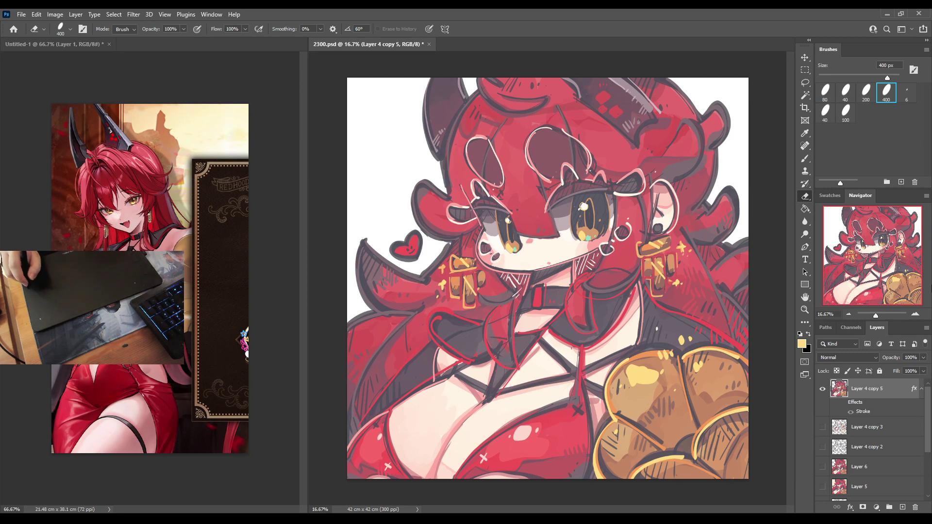
Paint calligraphic strokes in the upper-left background on a new layer below the character, using a 300 px brush and the horn's dark purple.
{"action": "left_click", "coordinate": [870, 435]}
{"action": "left_click", "coordinate": [902, 506]}
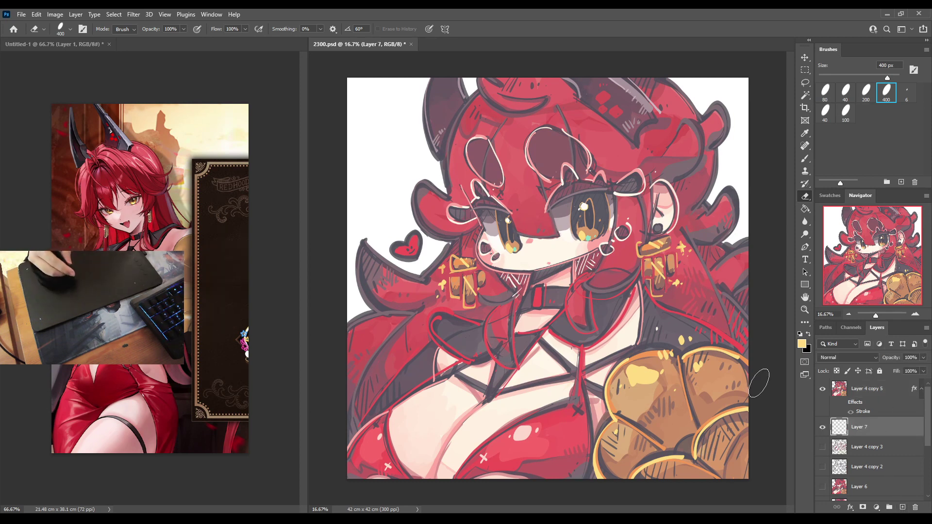
{"action": "key", "text": "b"}
{"action": "left_click", "coordinate": [441, 152], "text": "alt"}
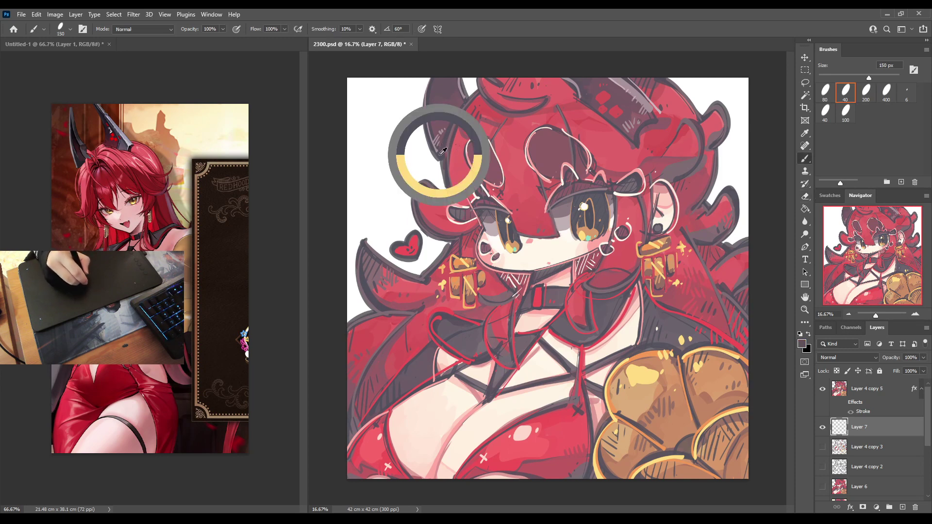
{"action": "key", "text": "bracketright"}
{"action": "key", "text": "bracketright"}
{"action": "key", "text": "bracketright"}
{"action": "key", "text": "bracketright"}
{"action": "key", "text": "bracketright"}
{"action": "key", "text": "bracketright"}
{"action": "key", "text": "bracketright"}
{"action": "key", "text": "bracketright"}
{"action": "key", "text": "bracketright"}
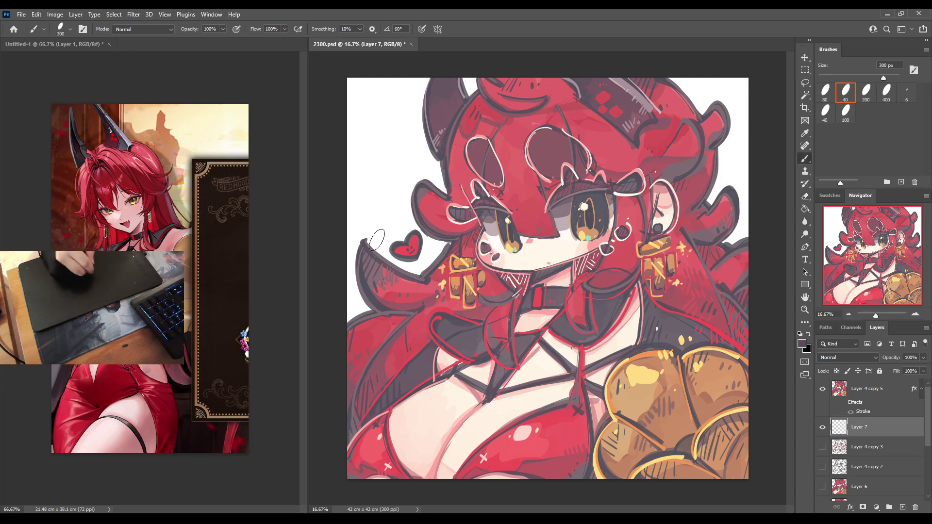
{"action": "mouse_move", "coordinate": [350, 199]}
{"action": "left_mouse_down"}
{"action": "mouse_move", "coordinate": [395, 177]}
{"action": "mouse_move", "coordinate": [410, 240]}
{"action": "mouse_move", "coordinate": [361, 202]}
{"action": "left_mouse_up"}
{"action": "mouse_move", "coordinate": [342, 123]}
{"action": "left_mouse_down"}
{"action": "mouse_move", "coordinate": [346, 131]}
{"action": "mouse_move", "coordinate": [383, 132]}
{"action": "mouse_move", "coordinate": [378, 145]}
{"action": "left_mouse_up"}
{"action": "mouse_move", "coordinate": [344, 172]}
{"action": "left_mouse_down"}
{"action": "mouse_move", "coordinate": [359, 172]}
{"action": "mouse_move", "coordinate": [349, 186]}
{"action": "mouse_move", "coordinate": [412, 176]}
{"action": "mouse_move", "coordinate": [409, 201]}
{"action": "left_mouse_up"}
{"action": "left_click_drag", "start_coordinate": [404, 168], "coordinate": [357, 78]}
{"action": "mouse_move", "coordinate": [387, 79]}
{"action": "left_mouse_down"}
{"action": "mouse_move", "coordinate": [399, 116]}
{"action": "mouse_move", "coordinate": [410, 103]}
{"action": "mouse_move", "coordinate": [379, 78]}
{"action": "mouse_move", "coordinate": [381, 99]}
{"action": "mouse_move", "coordinate": [347, 124]}
{"action": "mouse_move", "coordinate": [376, 117]}
{"action": "left_mouse_up"}
{"action": "left_click_drag", "start_coordinate": [408, 78], "coordinate": [417, 93]}
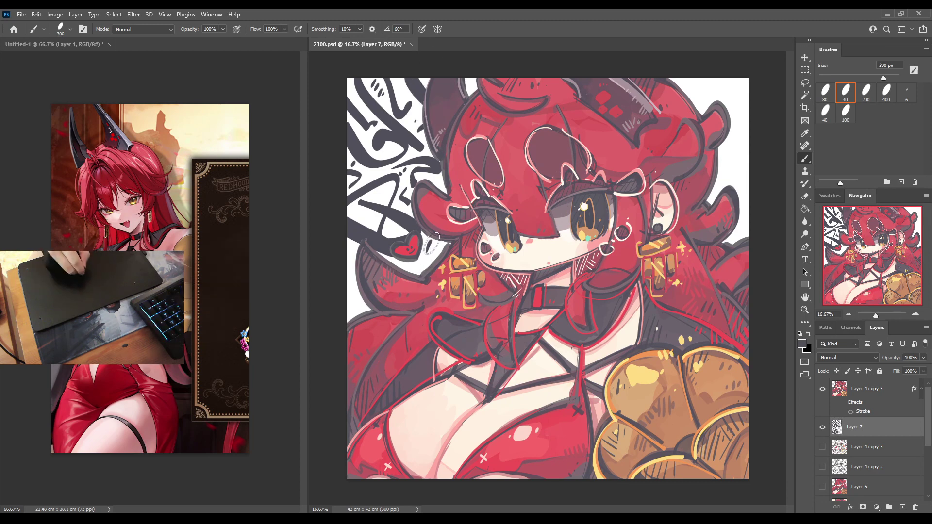
Extend the dark calligraphic strokes around the heart, down the left edge and across the upper-right background.
{"action": "left_click_drag", "start_coordinate": [431, 242], "coordinate": [428, 265]}
{"action": "left_click_drag", "start_coordinate": [361, 273], "coordinate": [347, 259]}
{"action": "left_click_drag", "start_coordinate": [341, 306], "coordinate": [369, 308]}
{"action": "mouse_move", "coordinate": [684, 92]}
{"action": "left_mouse_down"}
{"action": "mouse_move", "coordinate": [744, 83]}
{"action": "mouse_move", "coordinate": [748, 156]}
{"action": "left_mouse_up"}
{"action": "left_click_drag", "start_coordinate": [757, 107], "coordinate": [729, 145]}
{"action": "left_click_drag", "start_coordinate": [752, 128], "coordinate": [745, 151]}
{"action": "mouse_move", "coordinate": [709, 84]}
{"action": "left_mouse_down"}
{"action": "mouse_move", "coordinate": [695, 105]}
{"action": "mouse_move", "coordinate": [723, 84]}
{"action": "left_mouse_up"}
{"action": "left_click_drag", "start_coordinate": [726, 83], "coordinate": [715, 95]}
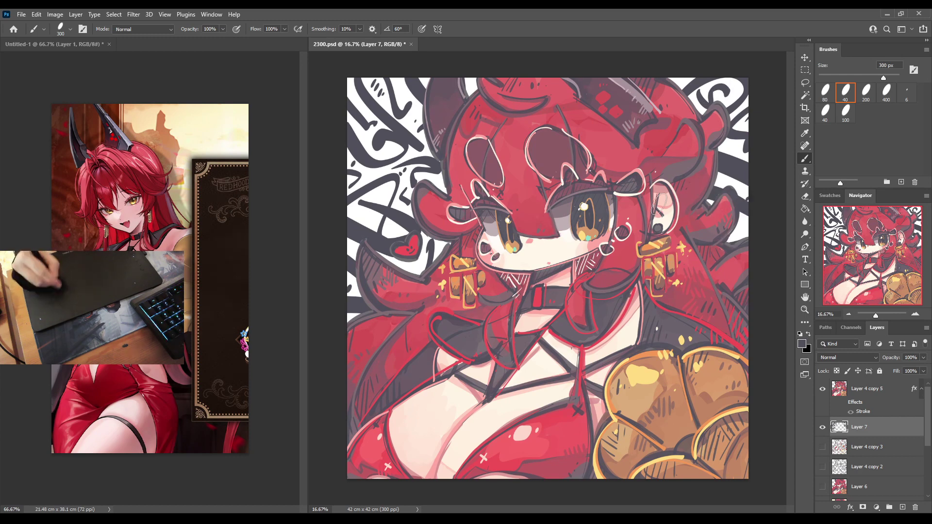
Sample red from the hair and paint red accent strokes over the dark doodles on both sides of the background.
{"action": "left_click", "coordinate": [404, 291], "text": "alt"}
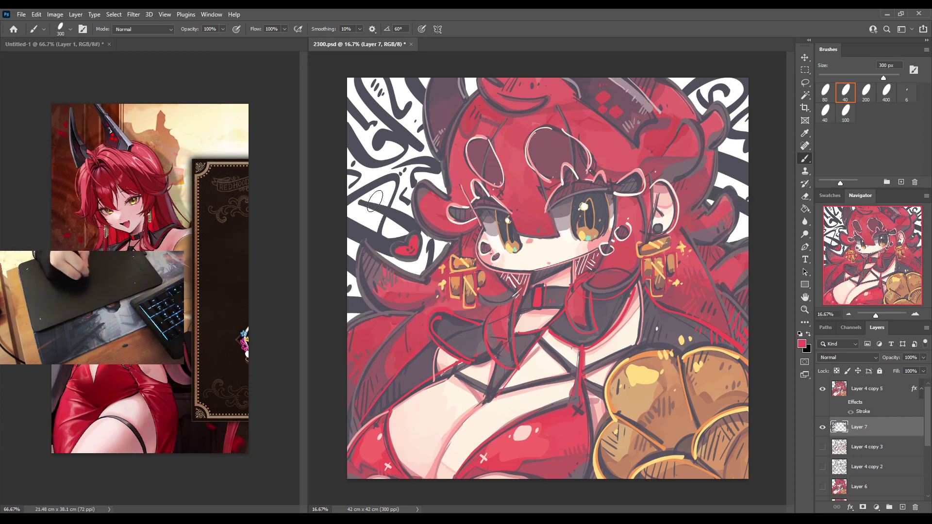
{"action": "mouse_move", "coordinate": [349, 127]}
{"action": "left_mouse_down"}
{"action": "mouse_move", "coordinate": [368, 154]}
{"action": "mouse_move", "coordinate": [409, 139]}
{"action": "mouse_move", "coordinate": [383, 136]}
{"action": "left_mouse_up"}
{"action": "left_click_drag", "start_coordinate": [356, 79], "coordinate": [396, 138]}
{"action": "mouse_move", "coordinate": [376, 81]}
{"action": "left_mouse_down"}
{"action": "mouse_move", "coordinate": [374, 105]}
{"action": "mouse_move", "coordinate": [398, 86]}
{"action": "left_mouse_up"}
{"action": "mouse_move", "coordinate": [348, 198]}
{"action": "left_mouse_down"}
{"action": "mouse_move", "coordinate": [398, 183]}
{"action": "mouse_move", "coordinate": [403, 247]}
{"action": "mouse_move", "coordinate": [403, 217]}
{"action": "left_mouse_up"}
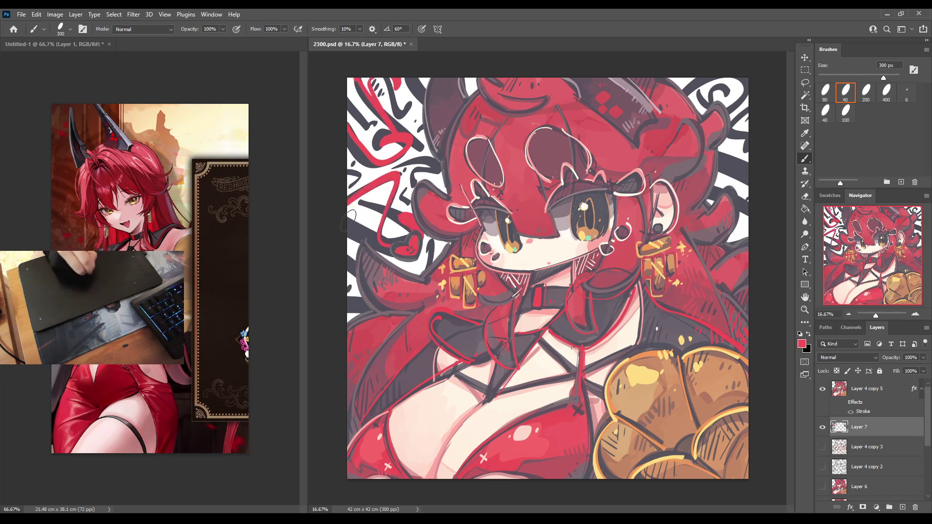
{"action": "left_click_drag", "start_coordinate": [349, 236], "coordinate": [374, 244]}
{"action": "left_click_drag", "start_coordinate": [414, 183], "coordinate": [427, 169]}
{"action": "mouse_move", "coordinate": [367, 212]}
{"action": "left_mouse_down"}
{"action": "mouse_move", "coordinate": [358, 222]}
{"action": "mouse_move", "coordinate": [371, 220]}
{"action": "left_mouse_up"}
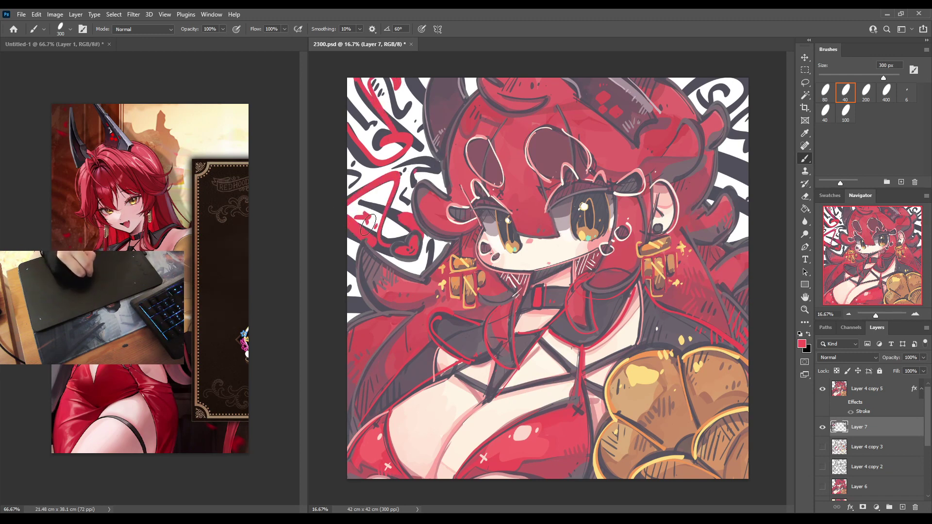
{"action": "left_click_drag", "start_coordinate": [418, 155], "coordinate": [424, 177]}
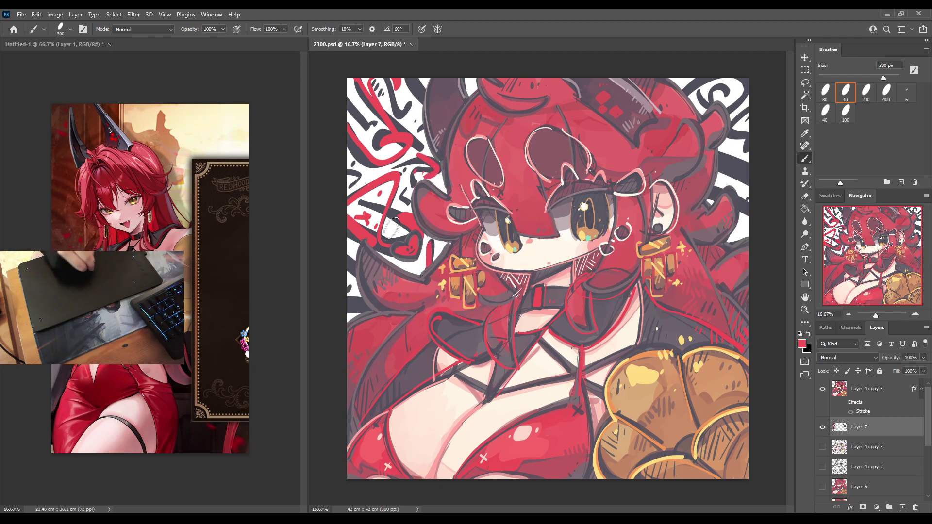
{"action": "left_click_drag", "start_coordinate": [723, 101], "coordinate": [685, 85]}
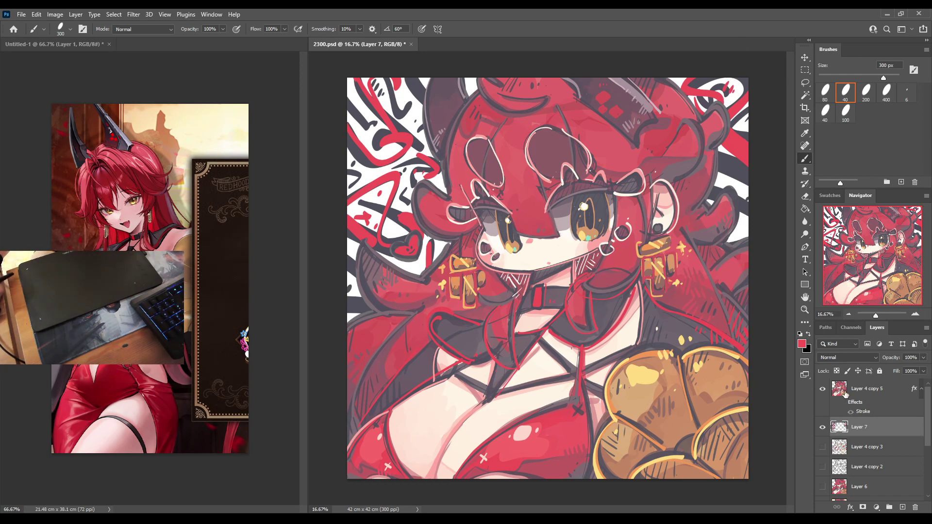
Load the character layer's outline as a selection, delete the background strokes behind and around the figure, and deselect.
{"action": "left_click", "coordinate": [841, 390], "text": "ctrl"}
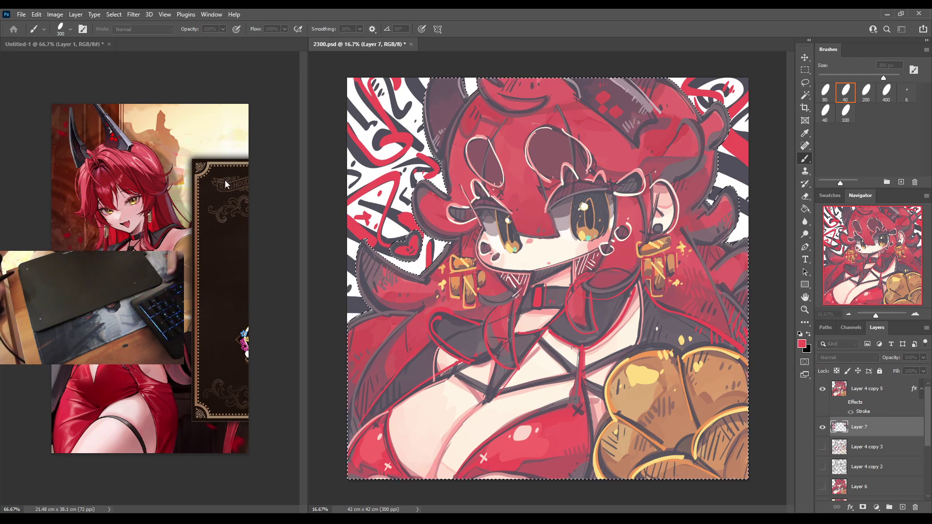
{"action": "key", "text": "Delete"}
{"action": "key", "text": "ctrl+d"}
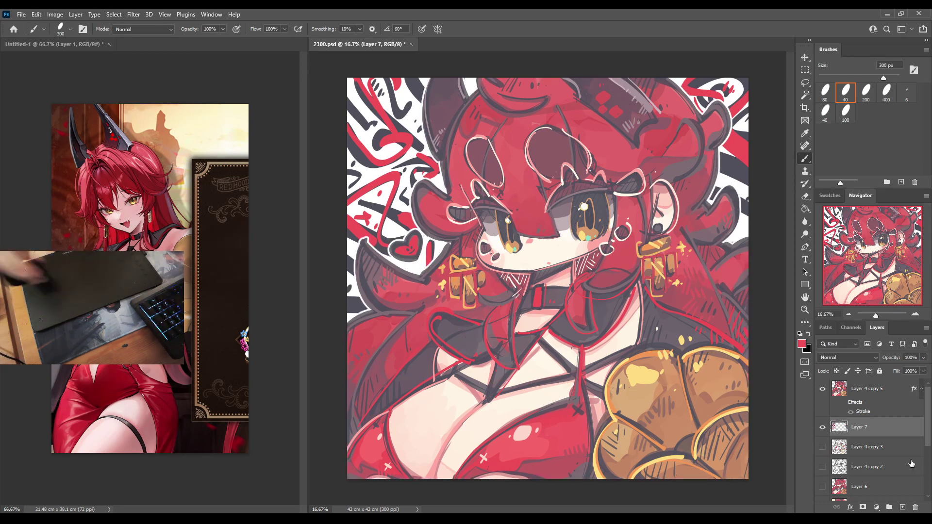
{"action": "key", "text": "e"}
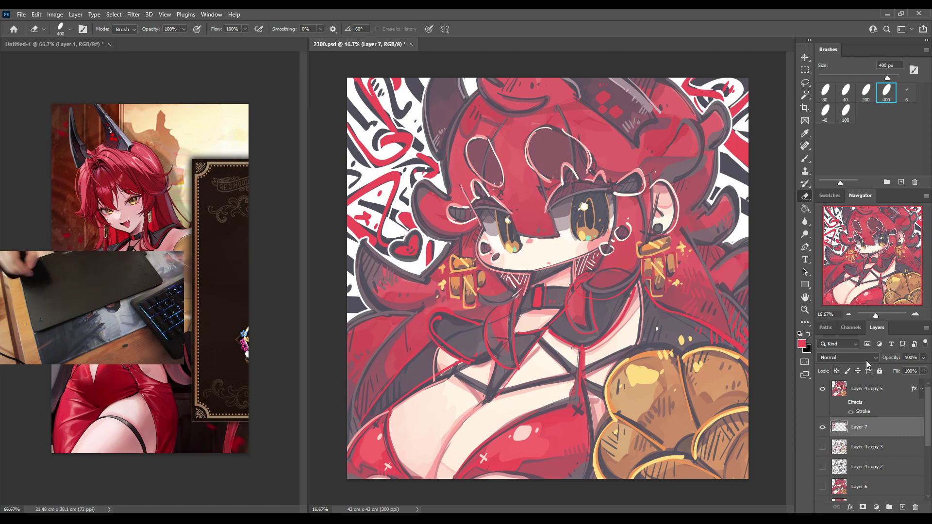
Fill a new layer above the background strokes with a linear red-to-transparent gradient running from top to bottom.
{"action": "left_click", "coordinate": [904, 508]}
{"action": "left_click", "coordinate": [804, 209]}
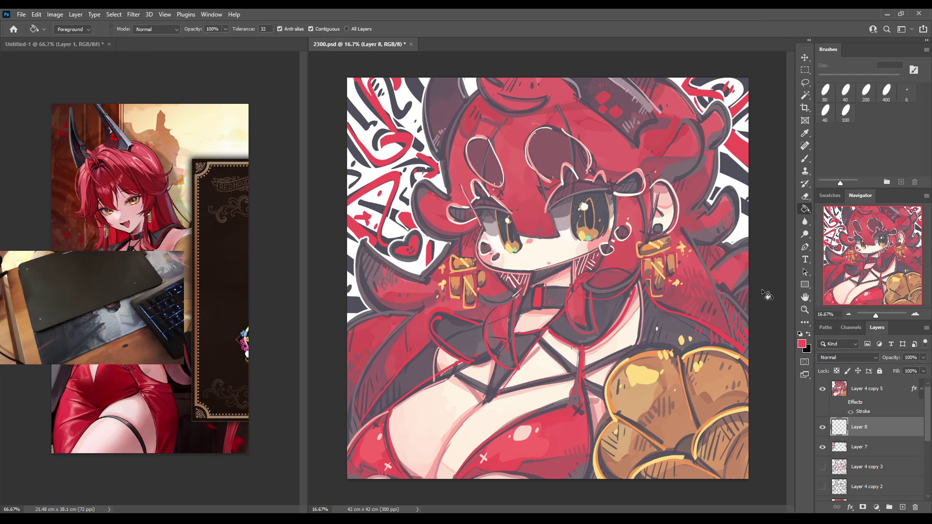
{"action": "left_click", "coordinate": [821, 213]}
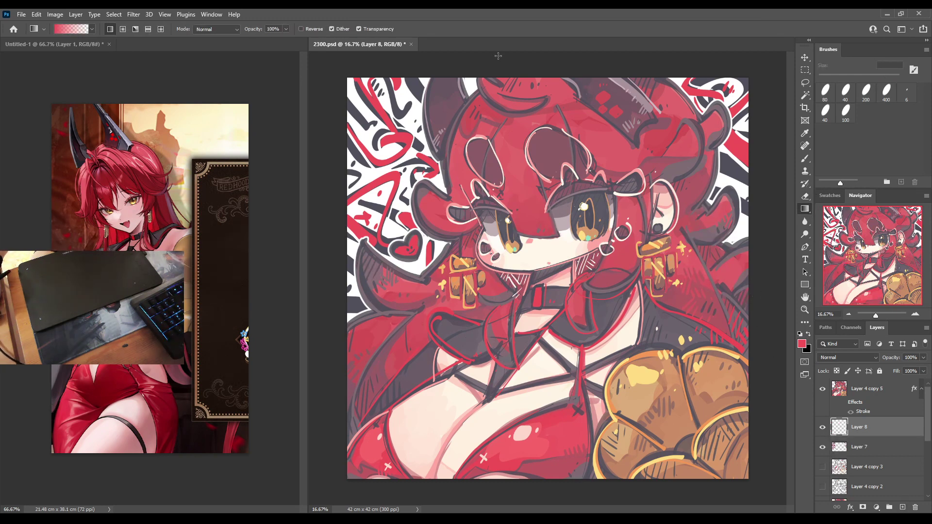
{"action": "left_click_drag", "start_coordinate": [503, 63], "coordinate": [503, 505]}
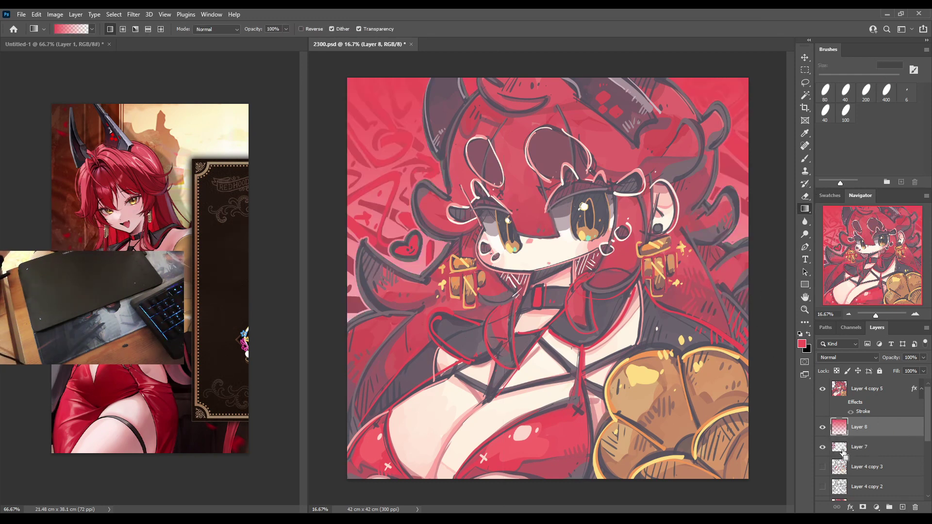
Consolidate the background strokes into a single layer that fades toward the bottom, and hide the red gradient layer.
{"action": "key", "text": "ctrl+shift+alt+n"}
{"action": "left_click_drag", "start_coordinate": [839, 446], "coordinate": [844, 439]}
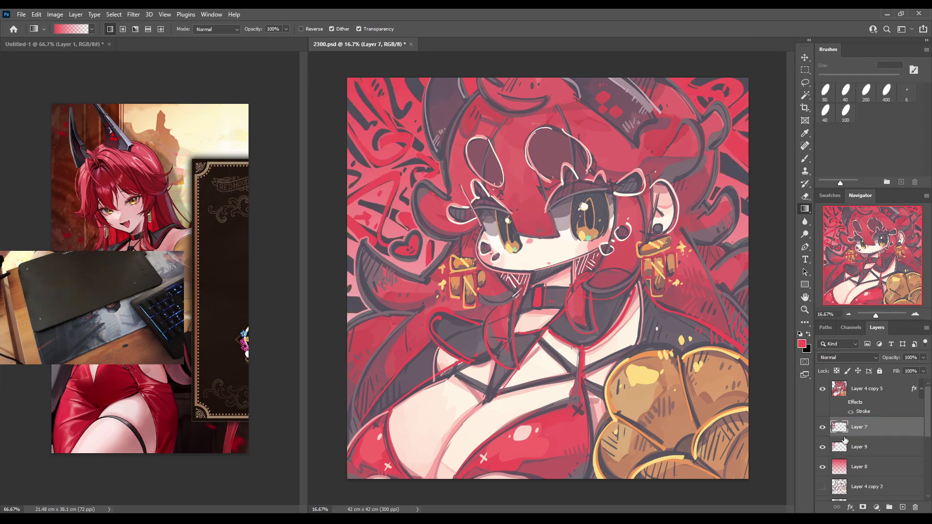
{"action": "key", "text": "ctrl+e"}
{"action": "left_click", "coordinate": [828, 447]}
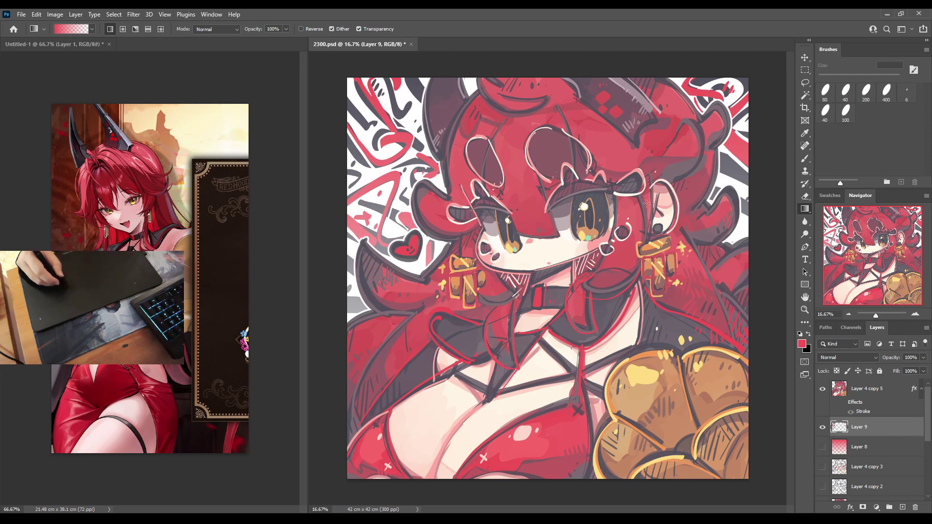
Lighten the dark tones of the background strokes on Layer 9 with a colour adjustment.
{"action": "key", "text": "i"}
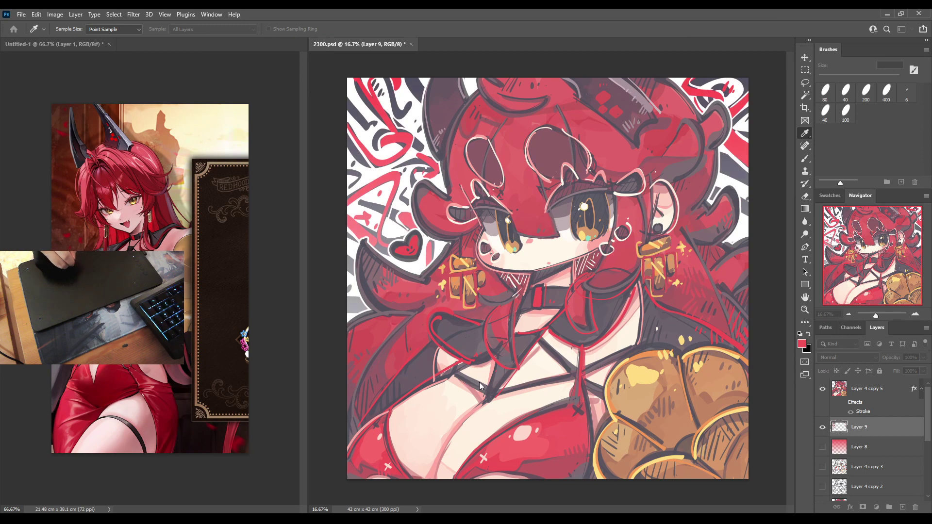
{"action": "left_click_drag", "start_coordinate": [484, 384], "coordinate": [432, 389]}
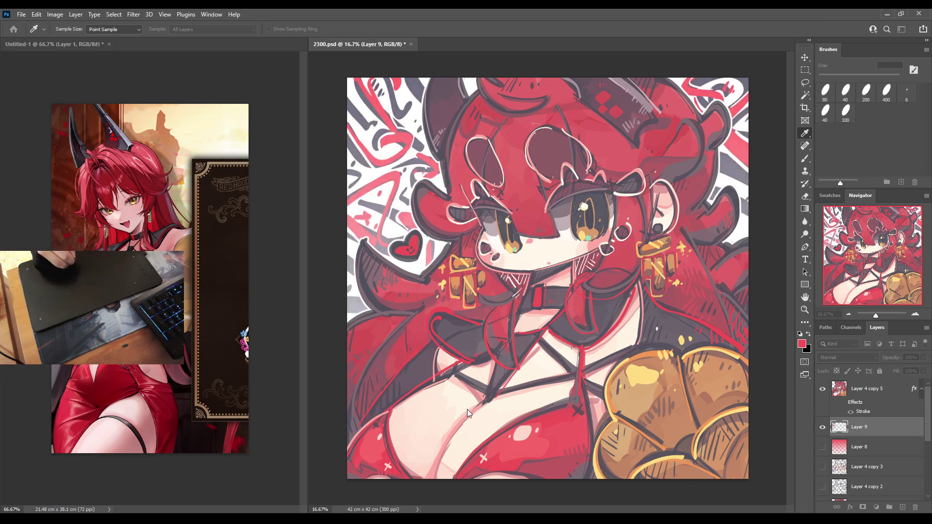
{"action": "key", "text": "g"}
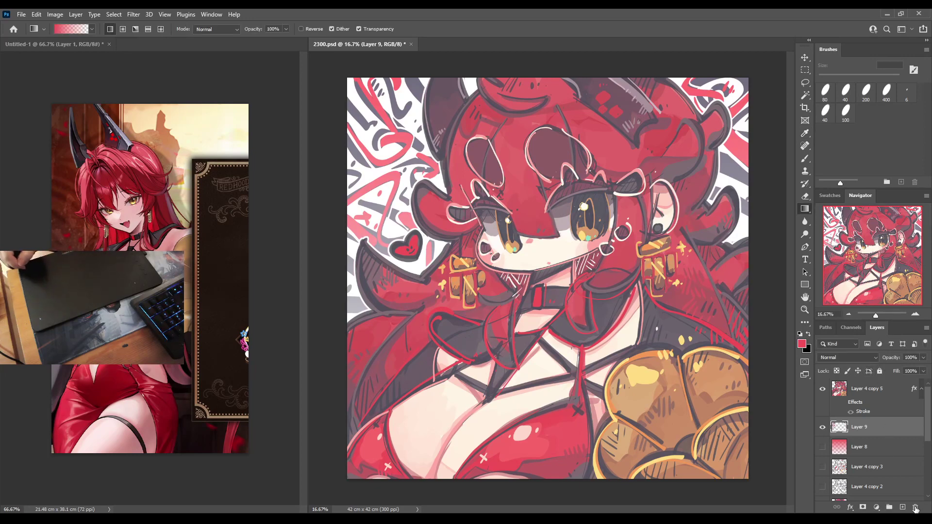
Add a new empty layer above the outlined character layer and ready the Brush with a dark grey colour.
{"action": "left_click", "coordinate": [892, 394]}
{"action": "left_click", "coordinate": [901, 507]}
{"action": "key", "text": "b"}
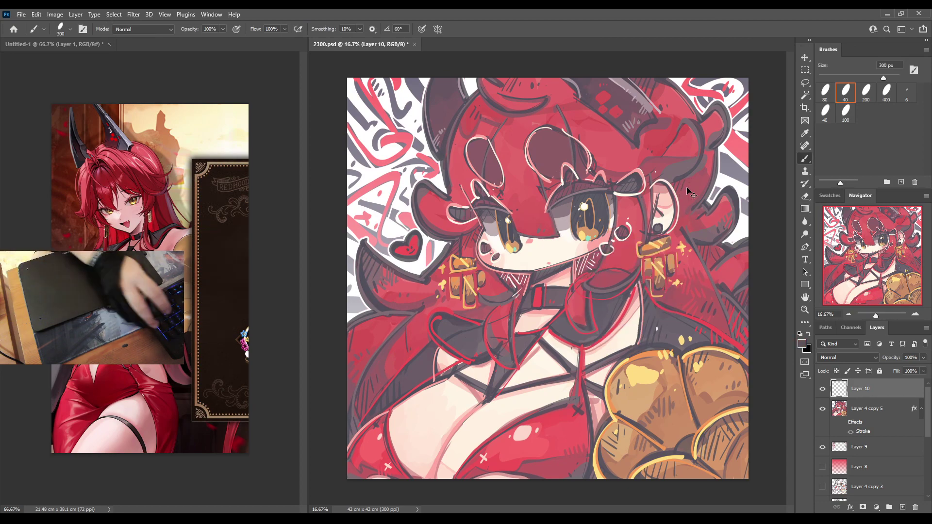
{"action": "key", "text": "ctrl+plus"}
{"action": "key", "text": "ctrl+plus"}
{"action": "left_click_drag", "start_coordinate": [422, 189], "coordinate": [586, 358]}
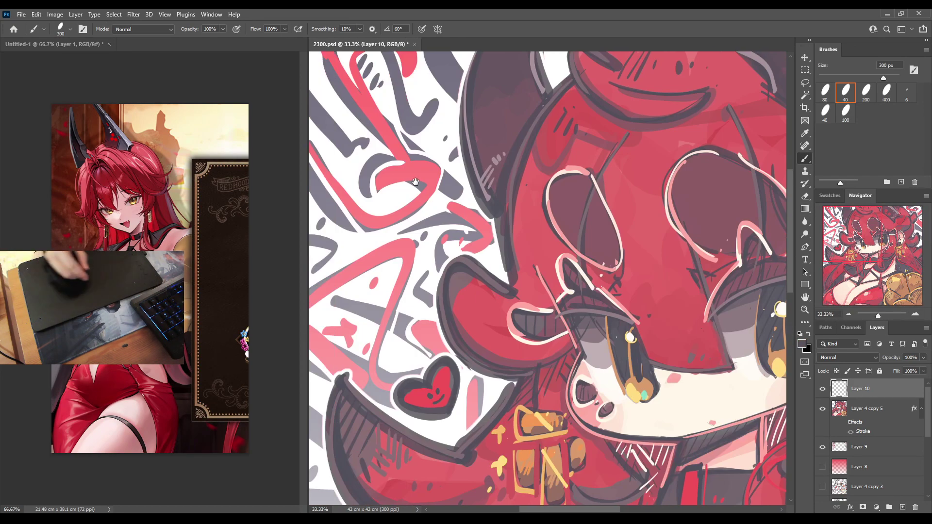
{"action": "mouse_move", "coordinate": [384, 174]}
{"action": "left_mouse_down"}
{"action": "mouse_move", "coordinate": [553, 234]}
{"action": "mouse_move", "coordinate": [465, 227]}
{"action": "left_mouse_up"}
{"action": "mouse_move", "coordinate": [419, 192]}
{"action": "left_mouse_down"}
{"action": "mouse_move", "coordinate": [408, 232]}
{"action": "mouse_move", "coordinate": [443, 209]}
{"action": "mouse_move", "coordinate": [425, 203]}
{"action": "mouse_move", "coordinate": [418, 254]}
{"action": "mouse_move", "coordinate": [440, 222]}
{"action": "mouse_move", "coordinate": [416, 238]}
{"action": "mouse_move", "coordinate": [440, 238]}
{"action": "left_mouse_up"}
{"action": "key", "text": "ctrl+z"}
{"action": "key", "text": "ctrl+z"}
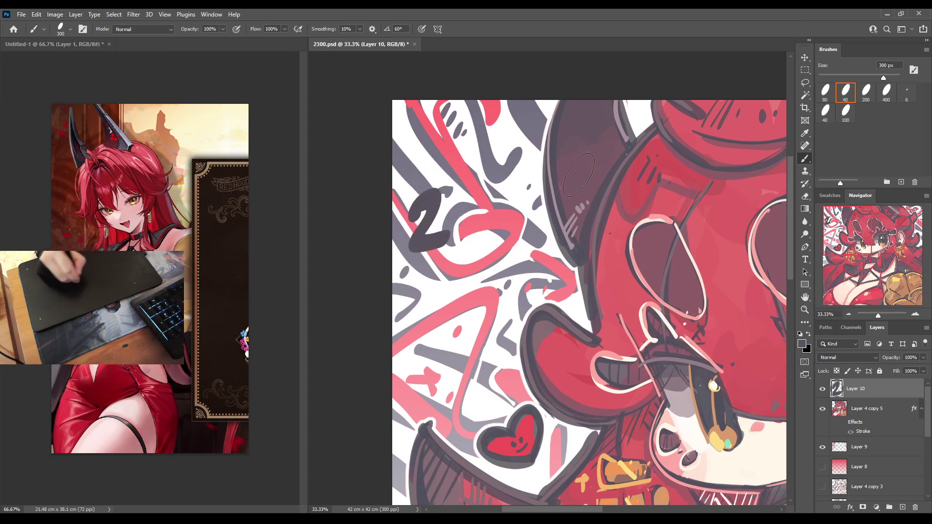
{"action": "left_click", "coordinate": [829, 195]}
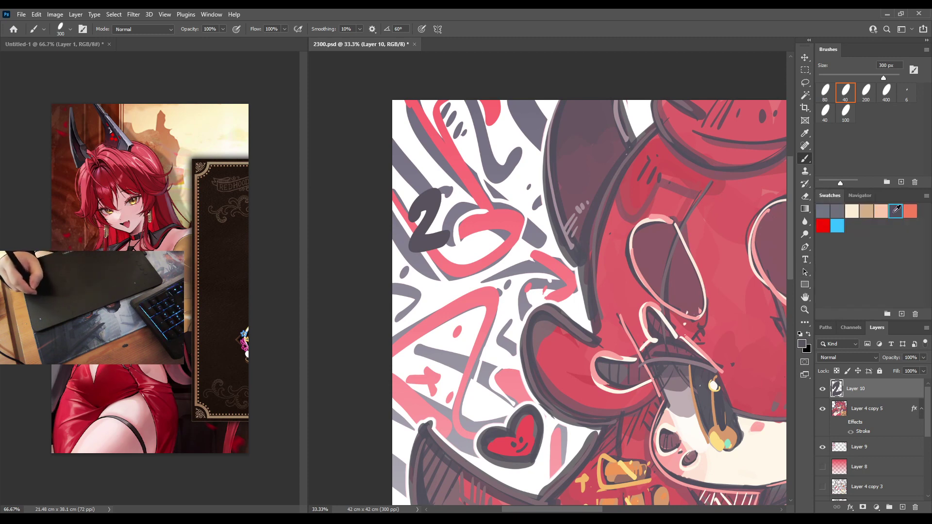
{"action": "left_click", "coordinate": [859, 195]}
{"action": "key", "text": "ctrl+z"}
Letter a large slanted "2300" in dark brush strokes over the background beside the character's horn.
{"action": "mouse_move", "coordinate": [414, 223]}
{"action": "left_mouse_down"}
{"action": "mouse_move", "coordinate": [435, 249]}
{"action": "mouse_move", "coordinate": [412, 261]}
{"action": "mouse_move", "coordinate": [436, 255]}
{"action": "left_mouse_up"}
{"action": "key", "text": "ctrl+z"}
{"action": "mouse_move", "coordinate": [449, 211]}
{"action": "left_mouse_down"}
{"action": "mouse_move", "coordinate": [467, 207]}
{"action": "mouse_move", "coordinate": [459, 250]}
{"action": "left_mouse_up"}
{"action": "left_click_drag", "start_coordinate": [492, 191], "coordinate": [485, 196]}
{"action": "mouse_move", "coordinate": [529, 170]}
{"action": "left_mouse_down"}
{"action": "mouse_move", "coordinate": [531, 198]}
{"action": "mouse_move", "coordinate": [514, 228]}
{"action": "left_mouse_up"}
Reduce the brush size and letter the date "15SEP24" in small dark capitals just above the 2300.
{"action": "key", "text": "bracketleft"}
{"action": "key", "text": "bracketleft"}
{"action": "key", "text": "bracketleft"}
{"action": "key", "text": "bracketleft"}
{"action": "key", "text": "bracketleft"}
{"action": "key", "text": "bracketleft"}
{"action": "key", "text": "bracketleft"}
{"action": "key", "text": "bracketleft"}
{"action": "key", "text": "bracketleft"}
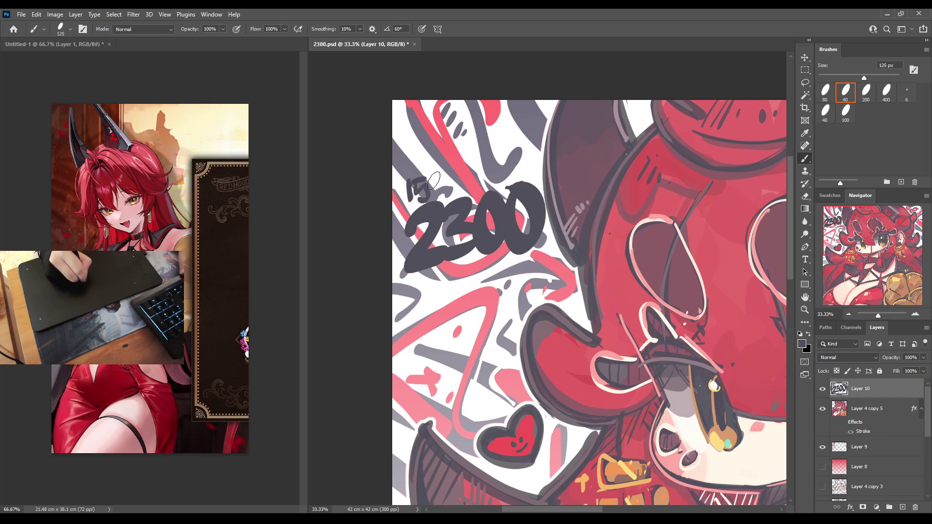
{"action": "left_click_drag", "start_coordinate": [434, 181], "coordinate": [460, 184]}
{"action": "left_click_drag", "start_coordinate": [470, 173], "coordinate": [488, 182]}
{"action": "mouse_move", "coordinate": [489, 162]}
{"action": "left_mouse_down"}
{"action": "mouse_move", "coordinate": [503, 171]}
{"action": "mouse_move", "coordinate": [494, 182]}
{"action": "left_mouse_up"}
{"action": "left_click", "coordinate": [508, 179]}
Letter the two signature lines in dark capitals beneath the 2300 with a 100 px brush.
{"action": "left_click_drag", "start_coordinate": [417, 280], "coordinate": [431, 279]}
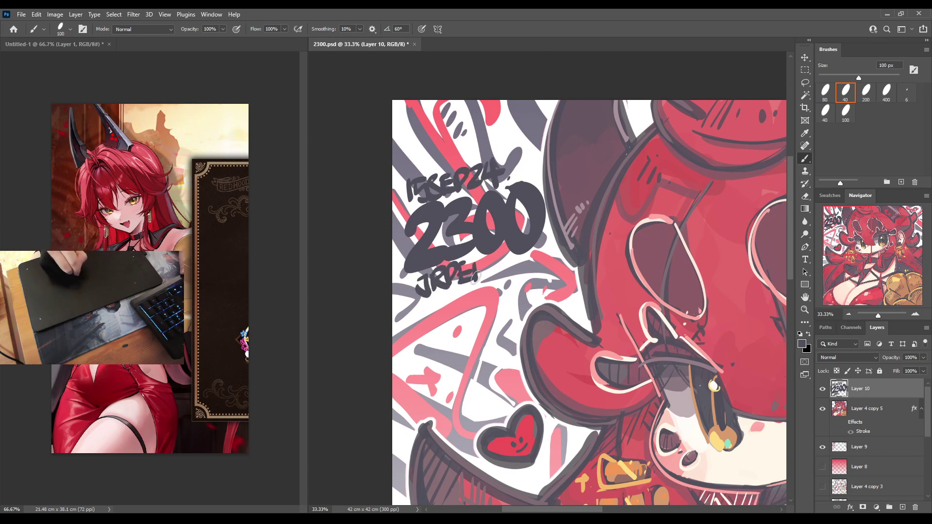
{"action": "left_click_drag", "start_coordinate": [512, 269], "coordinate": [534, 263]}
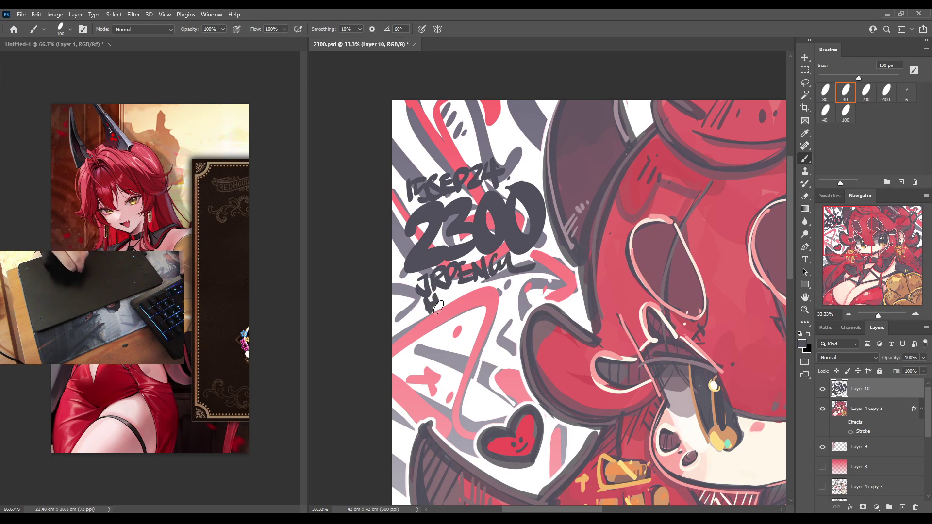
{"action": "left_click_drag", "start_coordinate": [443, 296], "coordinate": [447, 311]}
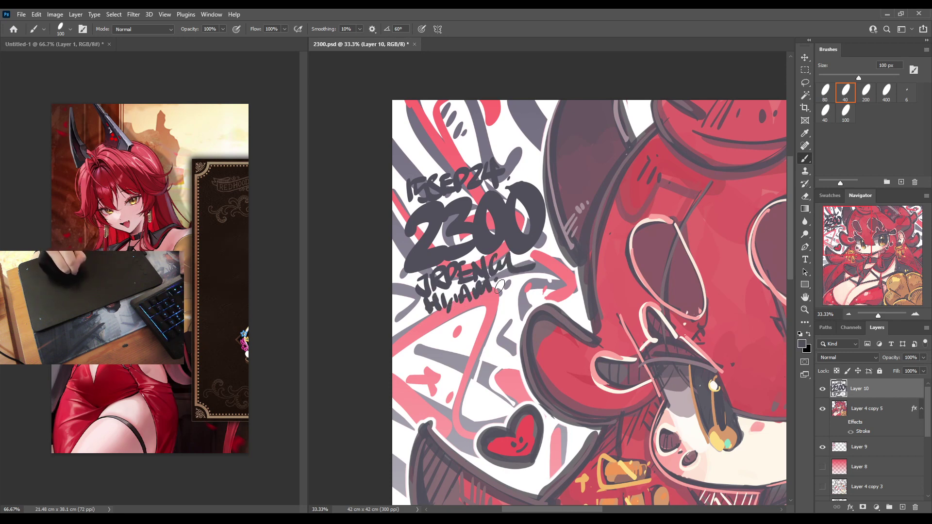
Scale the lettering on Layer 10 to 135.29% and fit it into the canvas corner beside the horn.
{"action": "key", "text": "ctrl+minus"}
{"action": "key", "text": "ctrl+minus"}
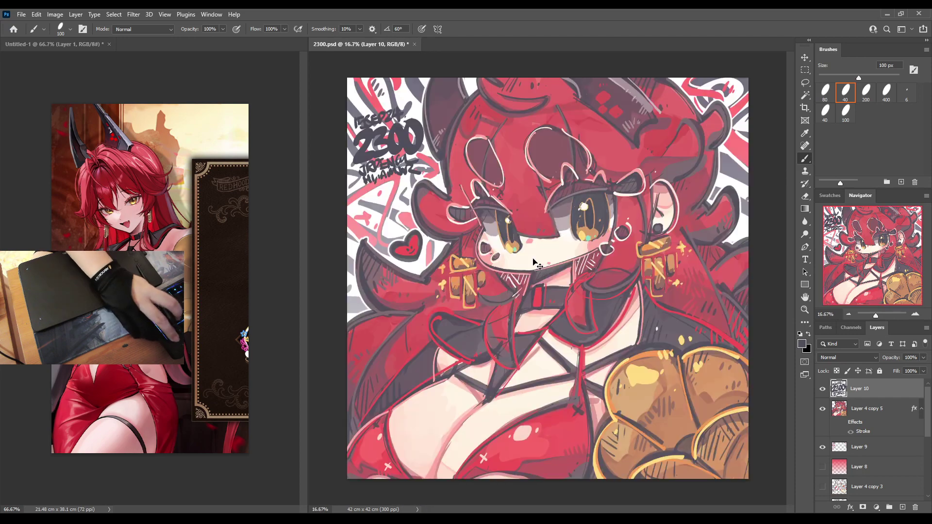
{"action": "key", "text": "ctrl+minus"}
{"action": "key", "text": "ctrl+t"}
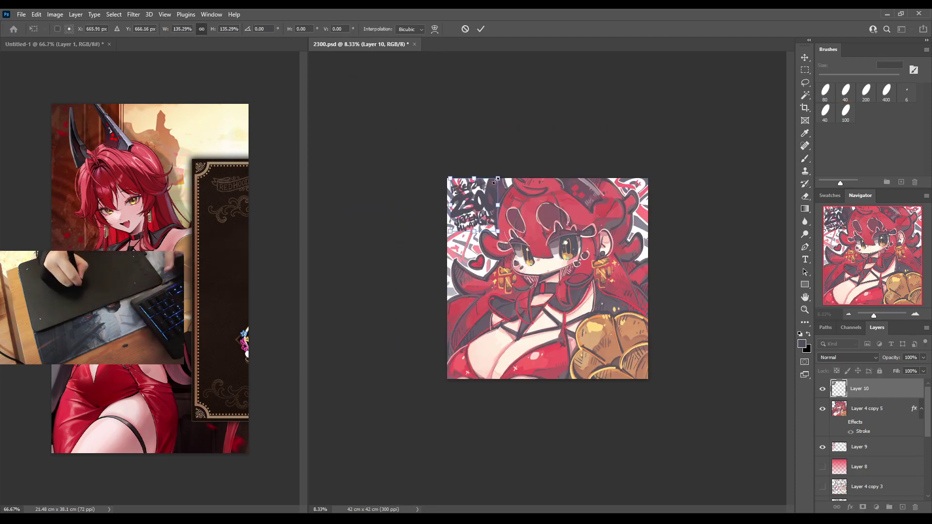
{"action": "left_click_drag", "start_coordinate": [489, 209], "coordinate": [487, 209]}
{"action": "key", "text": "Return"}
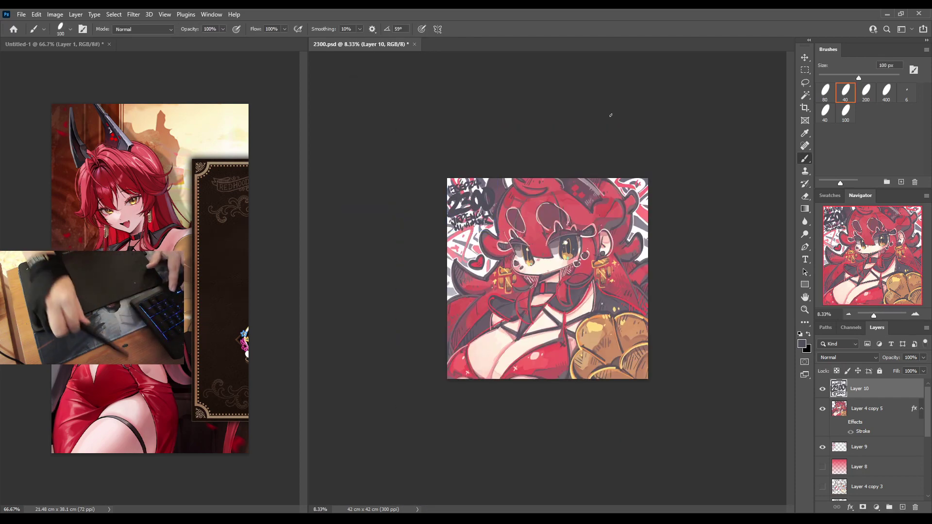
Duplicate the lettering layer, lock the copy's transparent pixels, and paint its lettering red with a large brush.
{"action": "key", "text": "v"}
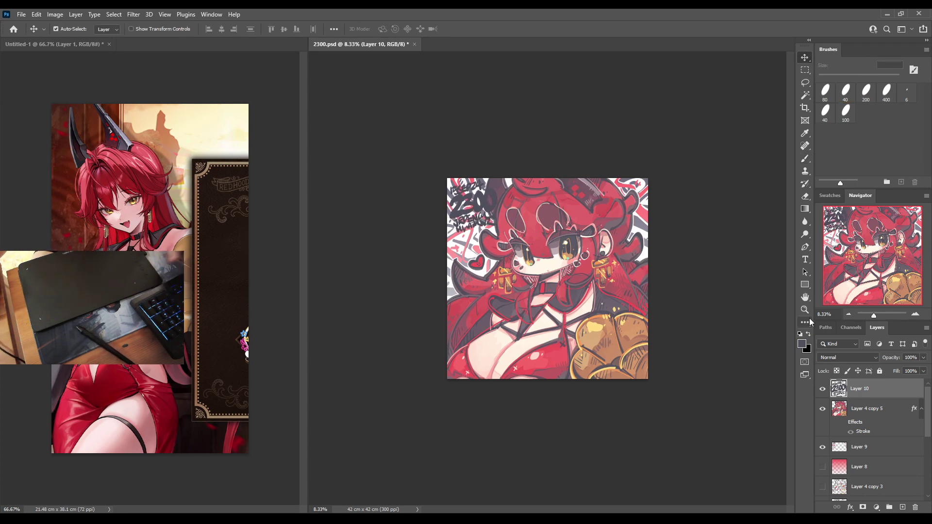
{"action": "key", "text": "ctrl+j"}
{"action": "key", "text": "b"}
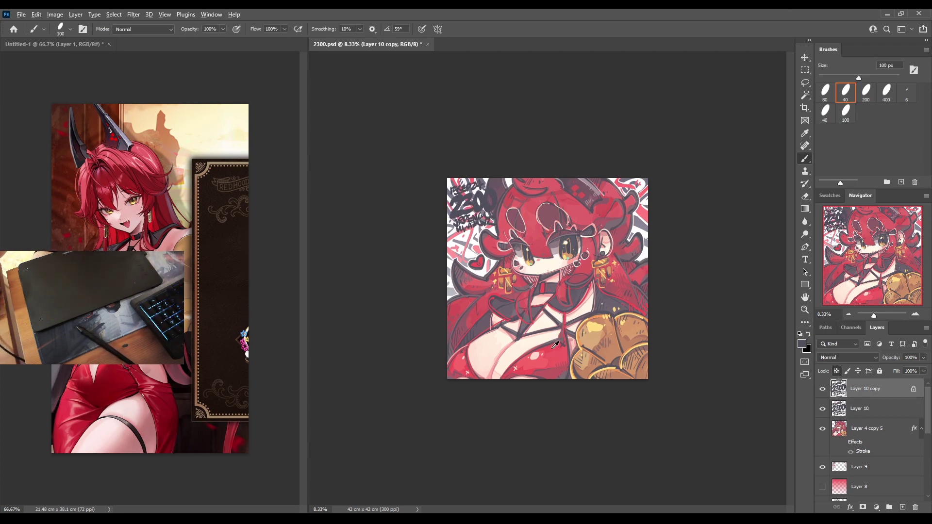
{"action": "key", "text": "bracketright"}
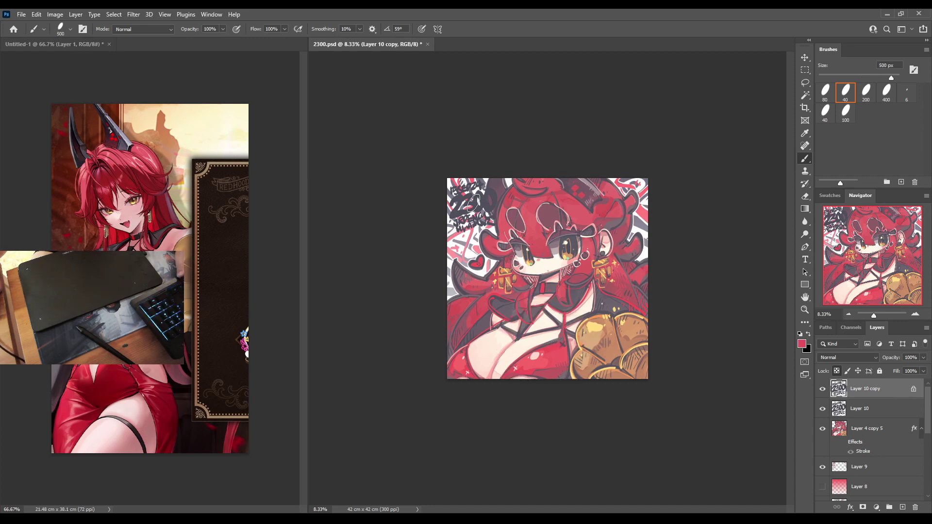
{"action": "key", "text": "bracketright"}
{"action": "mouse_move", "coordinate": [453, 189]}
{"action": "left_mouse_down"}
{"action": "mouse_move", "coordinate": [505, 208]}
{"action": "mouse_move", "coordinate": [499, 229]}
{"action": "left_mouse_up"}
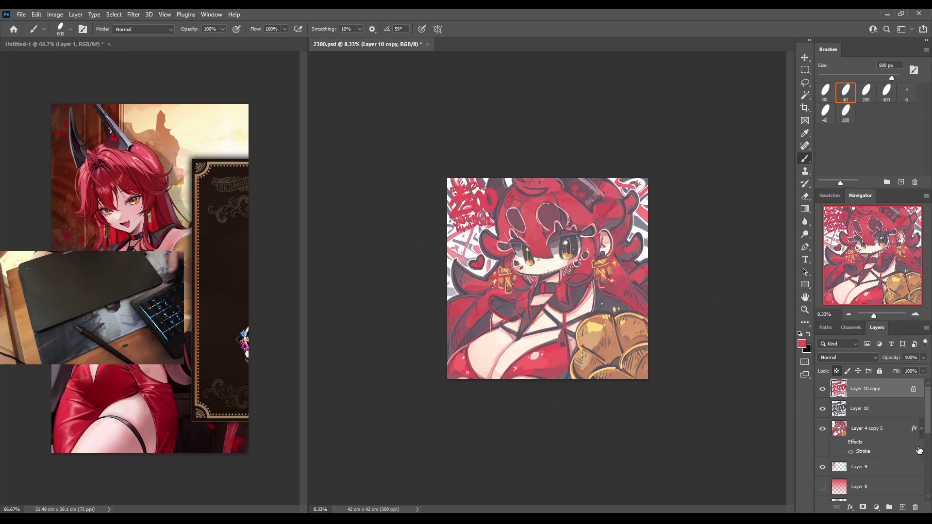
Place the dark lettering of Layer 10 above the red copy and nudge it upward to offset the two.
{"action": "left_click", "coordinate": [868, 408]}
{"action": "left_click", "coordinate": [804, 58]}
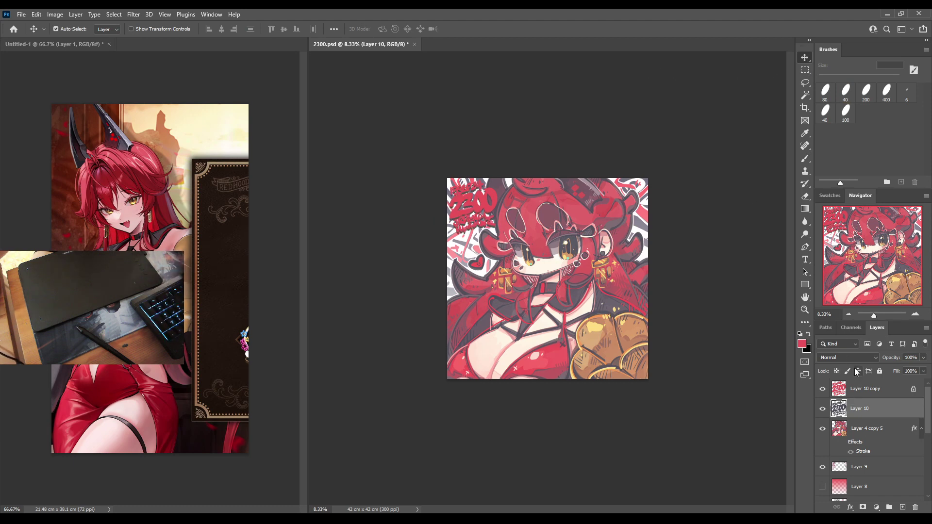
{"action": "left_click_drag", "start_coordinate": [843, 420], "coordinate": [842, 387]}
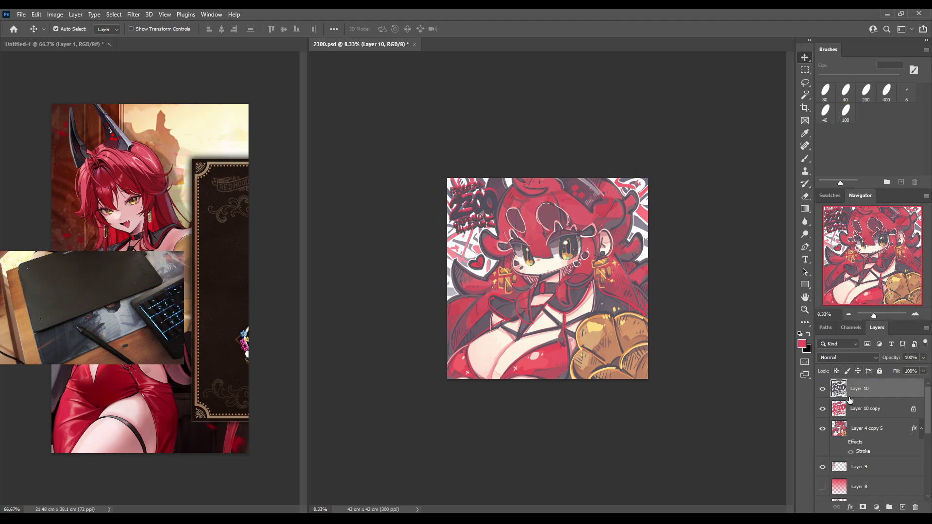
{"action": "key", "text": "shift+Up"}
{"action": "key", "text": "shift+Up"}
{"action": "key", "text": "shift+Up"}
{"action": "key", "text": "shift+Up"}
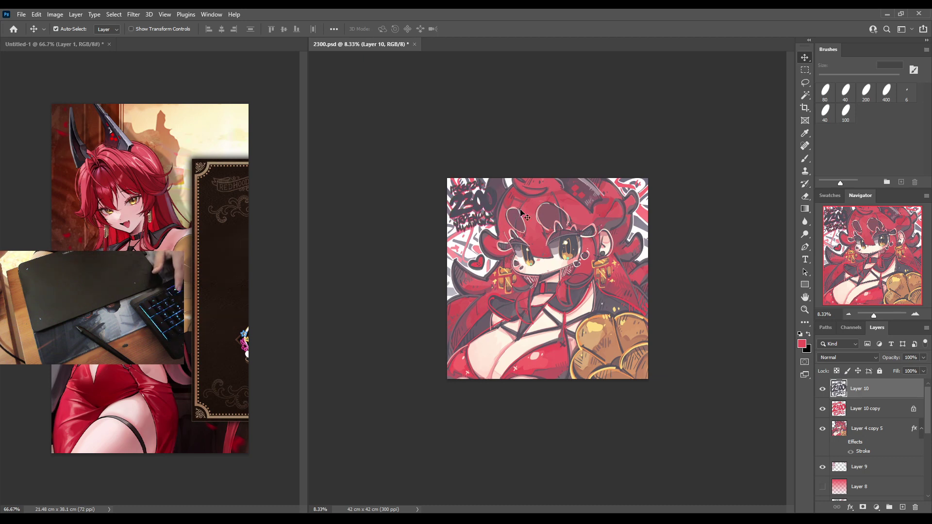
Bring the red lettering copy in front of Layer 10 and nudge it upward over the dark lettering.
{"action": "left_click", "coordinate": [852, 415]}
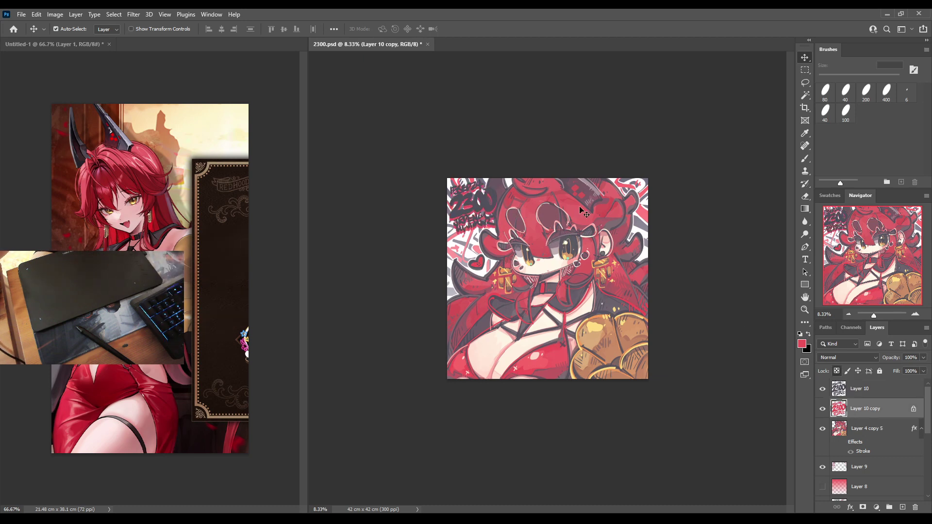
{"action": "key", "text": "ctrl+bracketright"}
{"action": "key", "text": "shift+Up"}
{"action": "key", "text": "shift+Up"}
{"action": "key", "text": "shift+Up"}
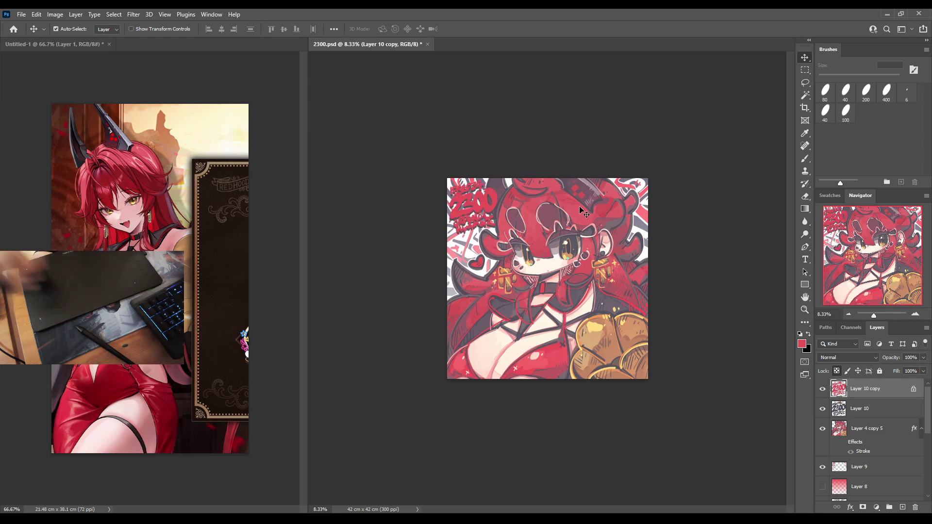
{"action": "key", "text": "ctrl+plus"}
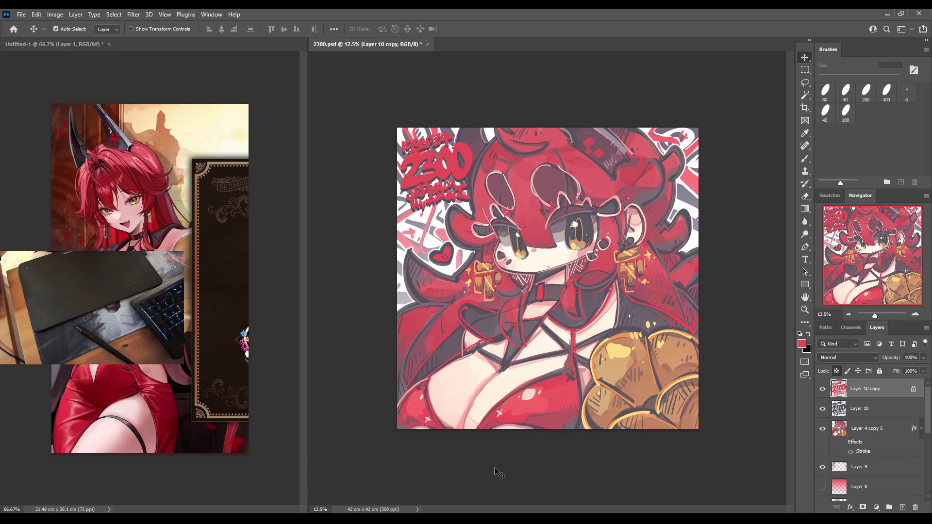